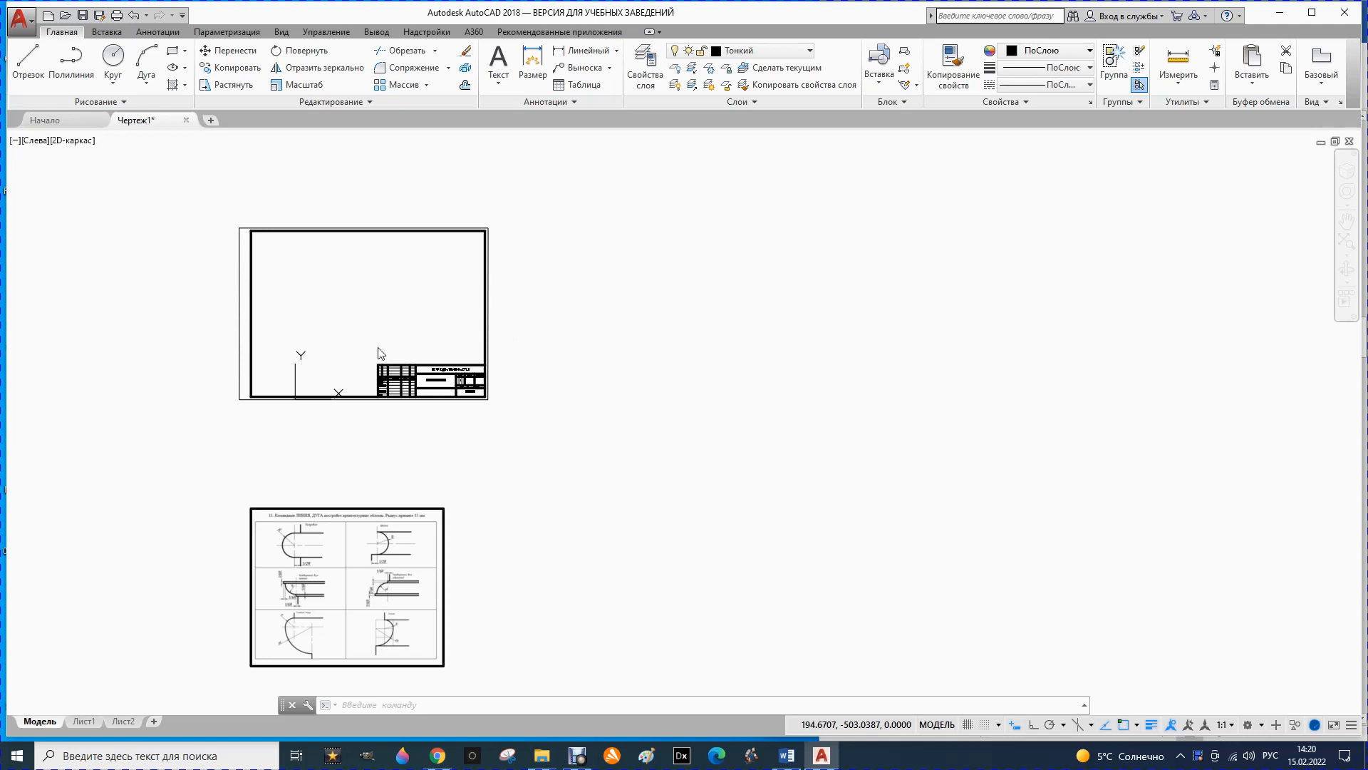
- Turn on Ortho mode and draw a horizontal line 25 units rightward, continuing 35 units upward, in the empty area beside the drawing frame
{"action": "scroll", "coordinate": [378, 346], "scroll_direction": "up", "scroll_amount": 2}
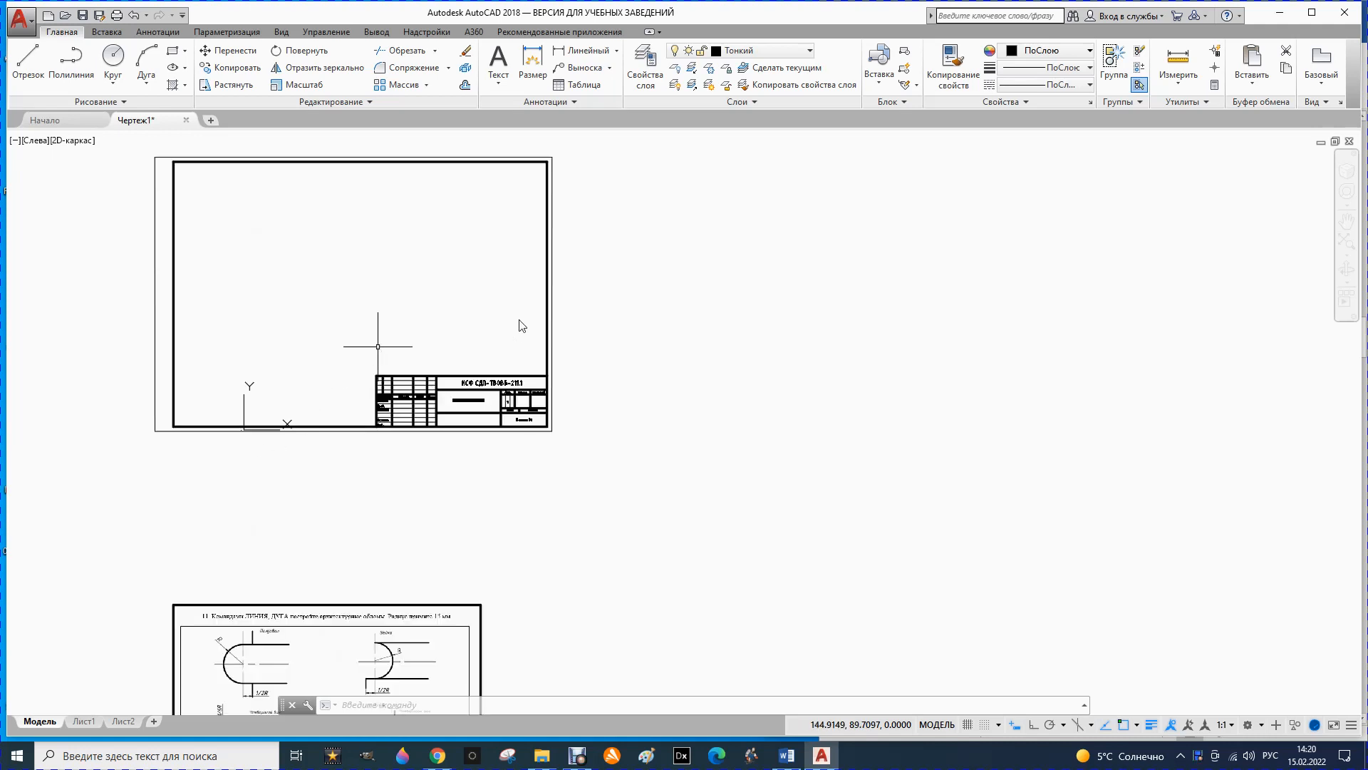
{"action": "scroll", "coordinate": [629, 154], "scroll_direction": "up", "scroll_amount": 2}
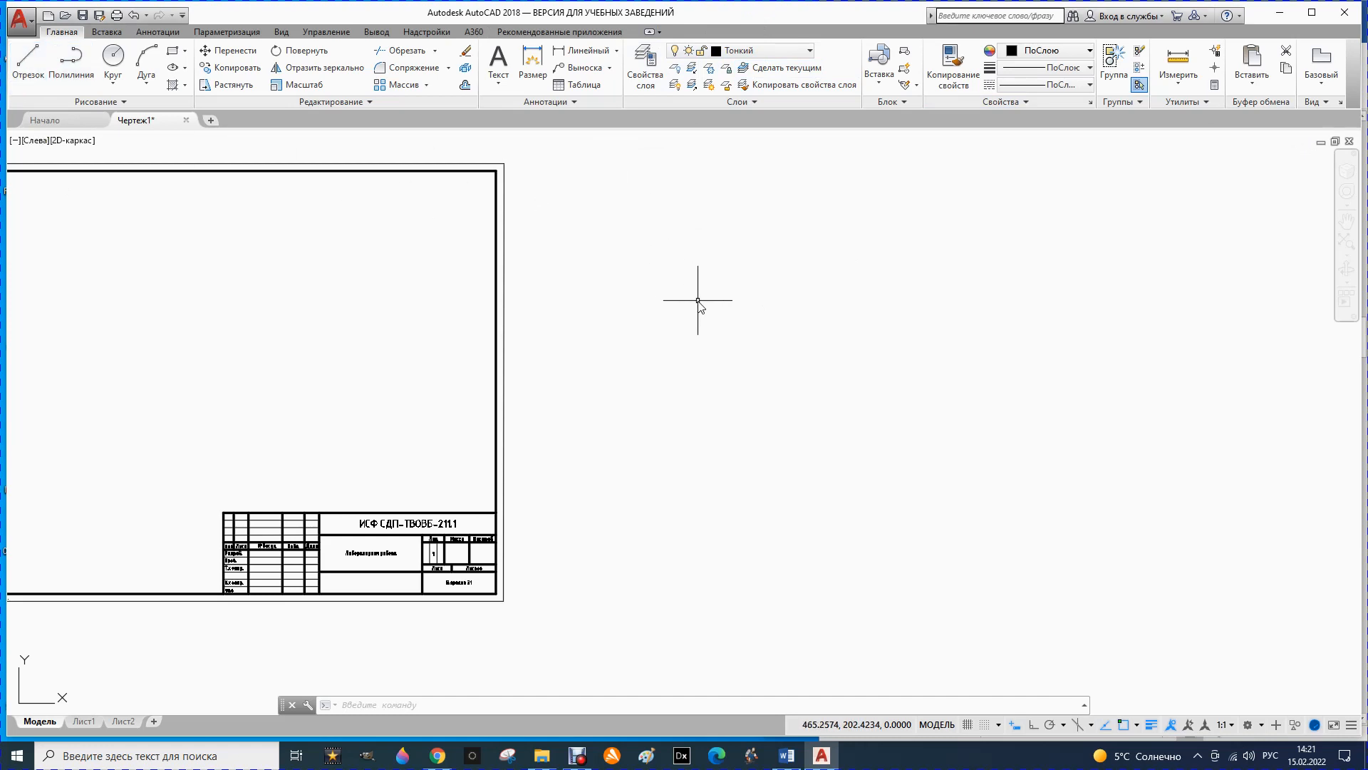
{"action": "left_click", "coordinate": [1033, 724]}
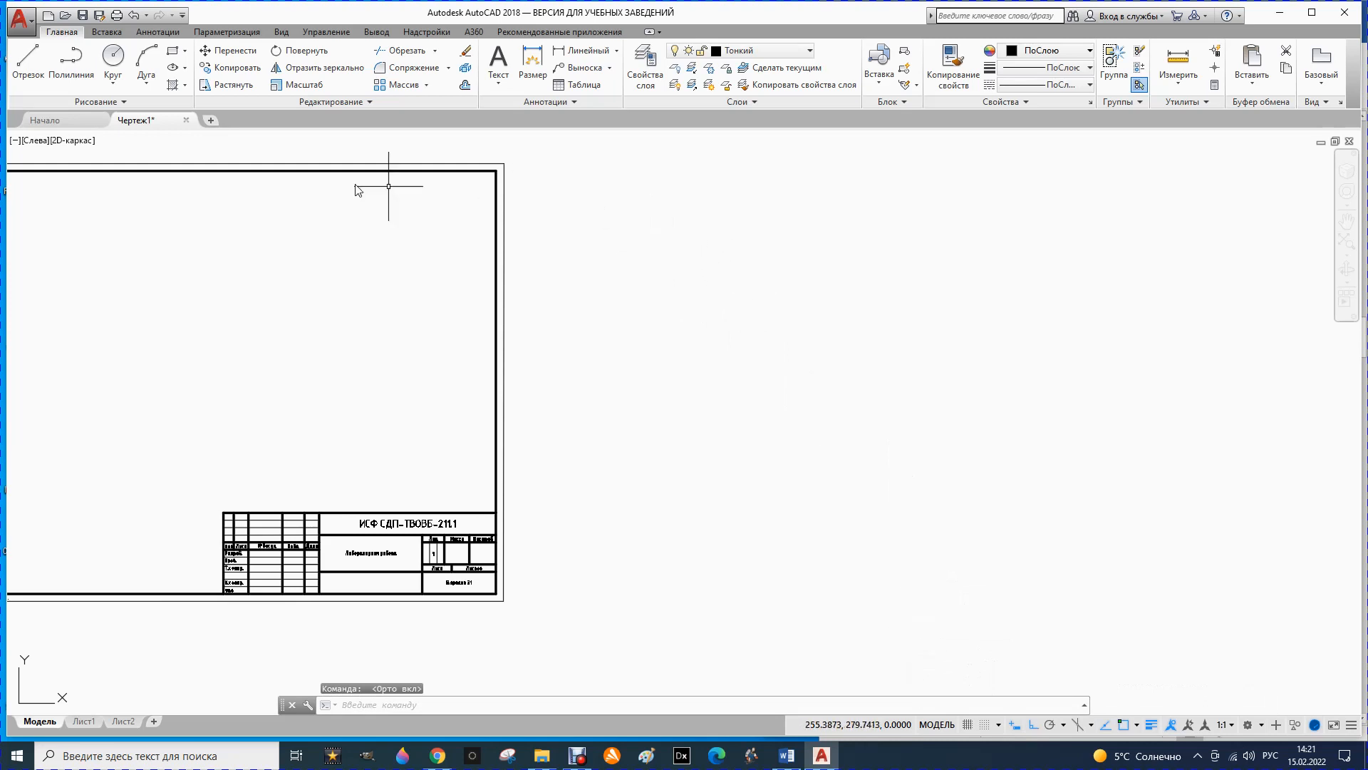
{"action": "left_click", "coordinate": [28, 59]}
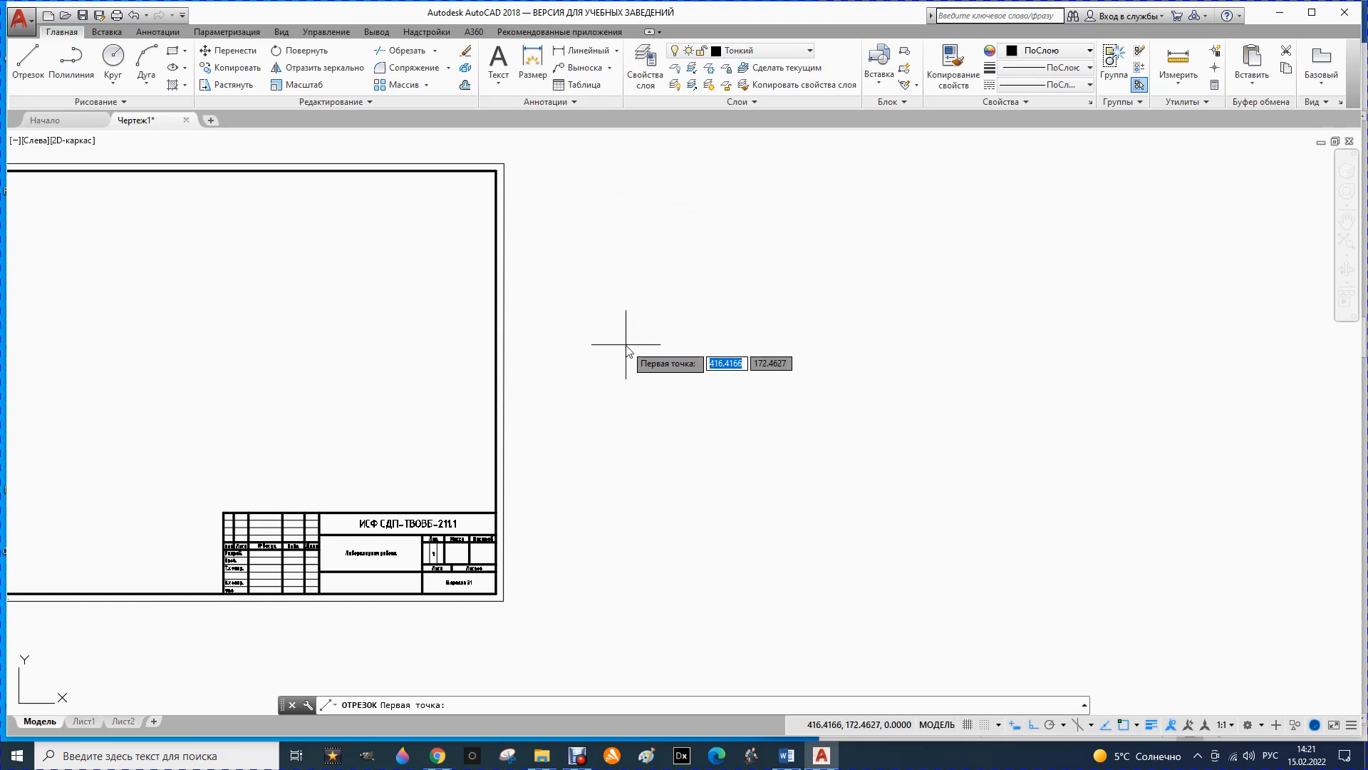
{"action": "left_click", "coordinate": [669, 379]}
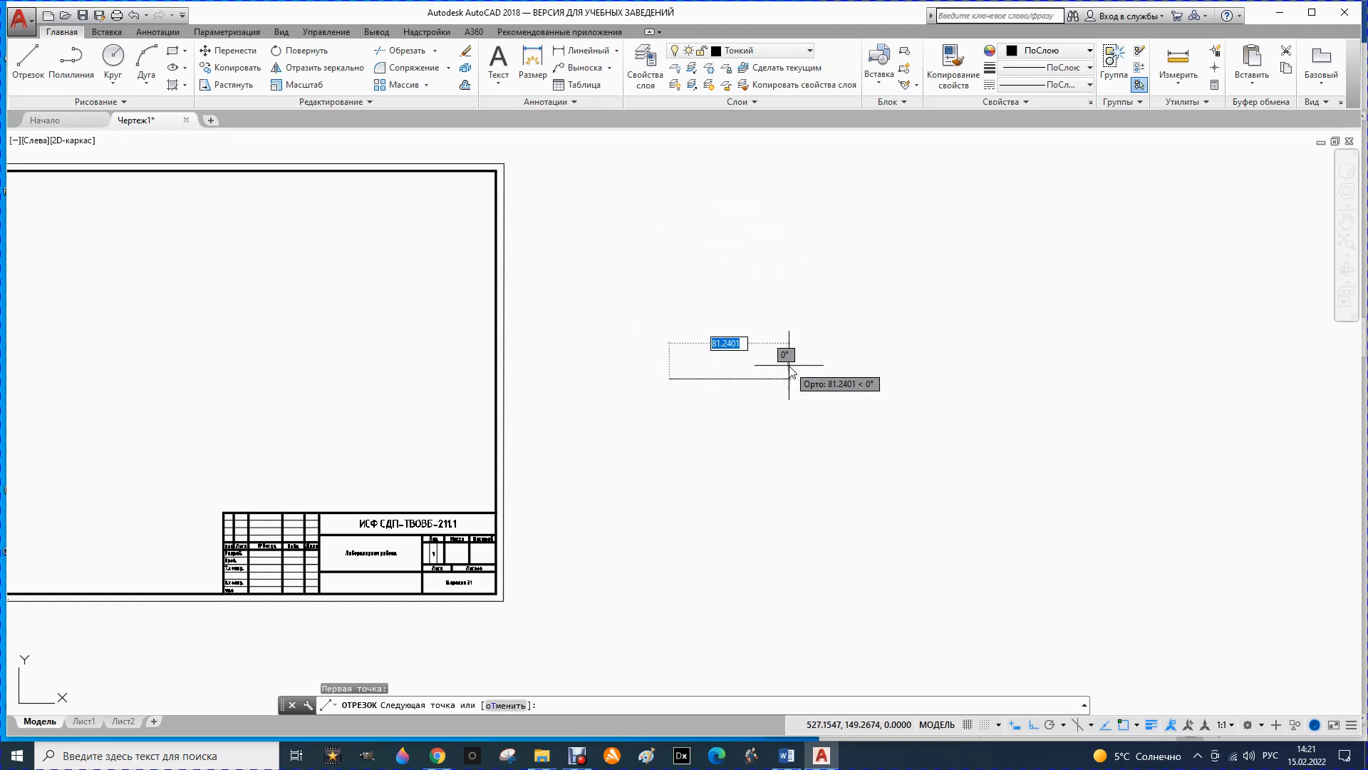
{"action": "type", "text": "25"}
{"action": "key", "text": "Return"}
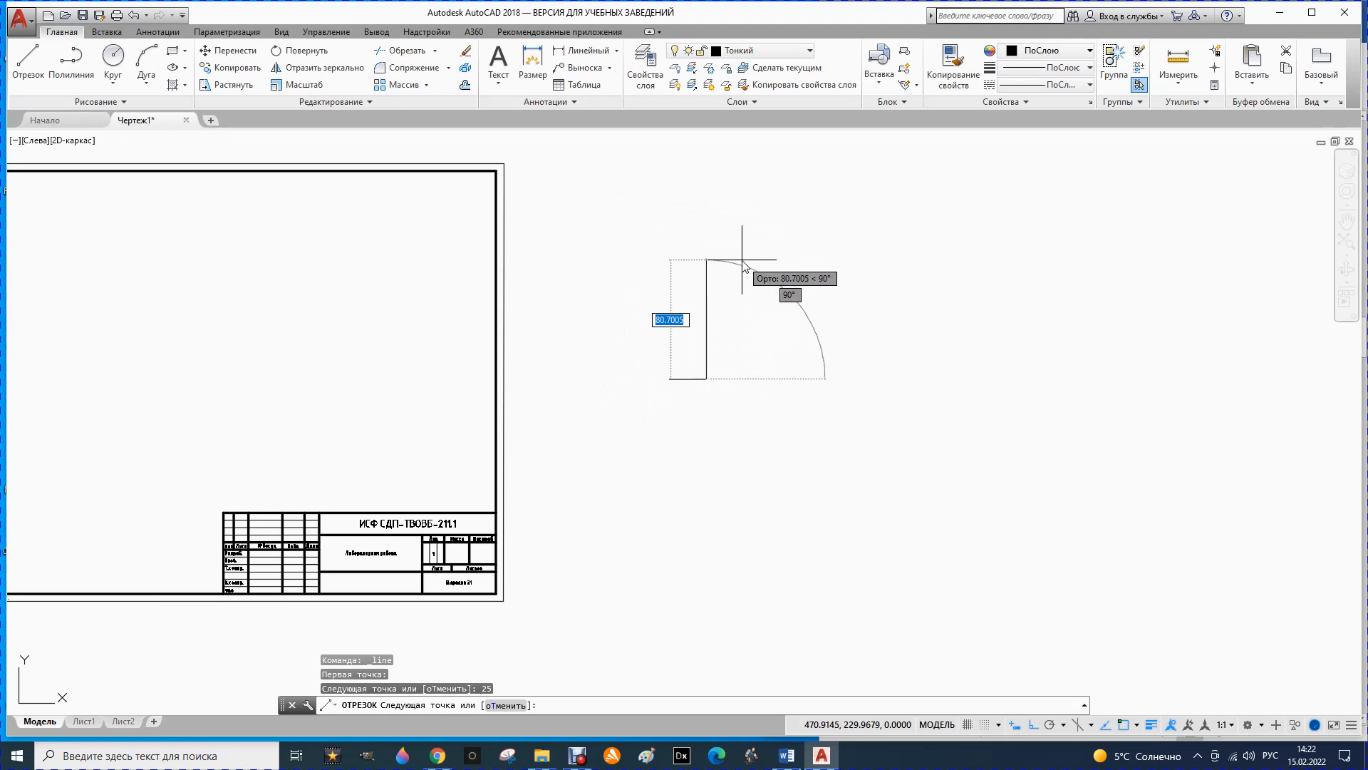
{"action": "type", "text": "35"}
{"action": "key", "text": "Return"}
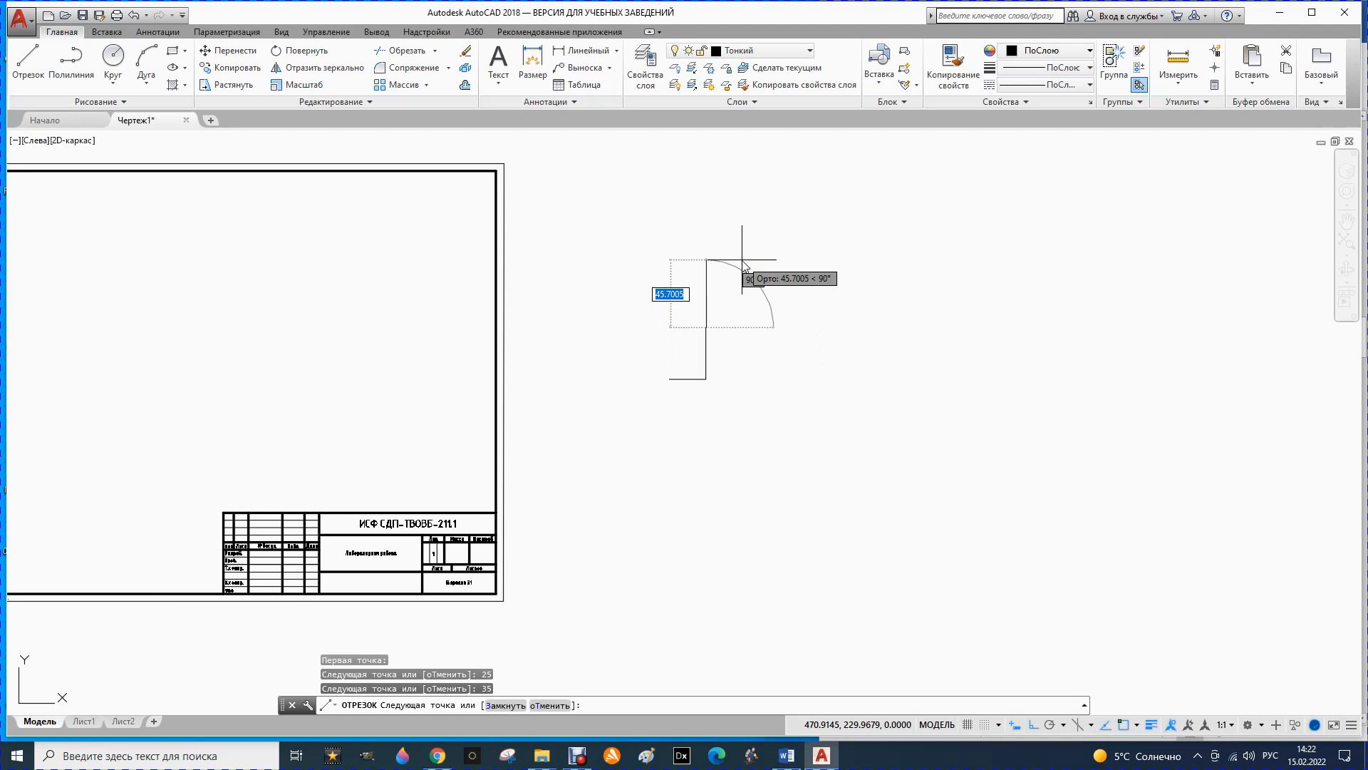
{"action": "key", "text": "Escape"}
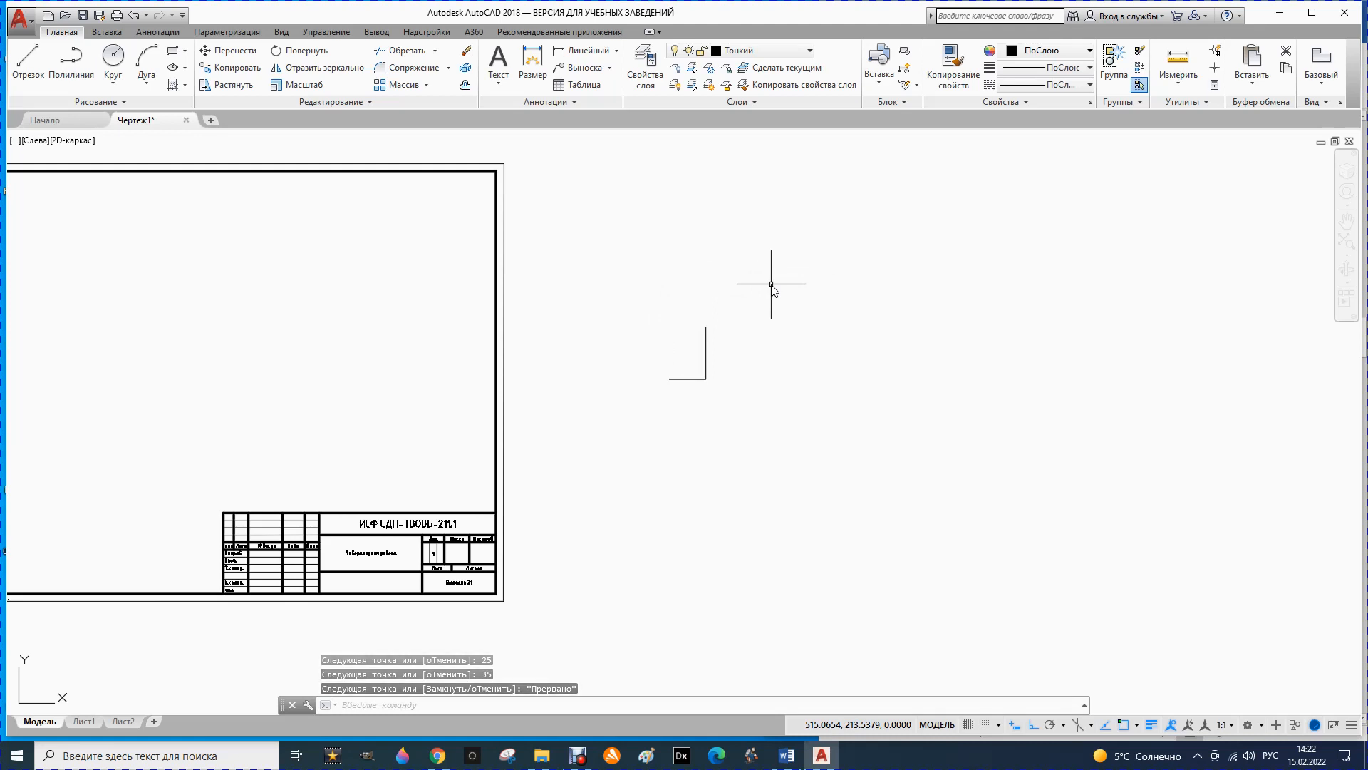
- Draw connected lines from the upper end of the vertical edge, 10 units upward and 35 units to the left
{"action": "left_click", "coordinate": [25, 61]}
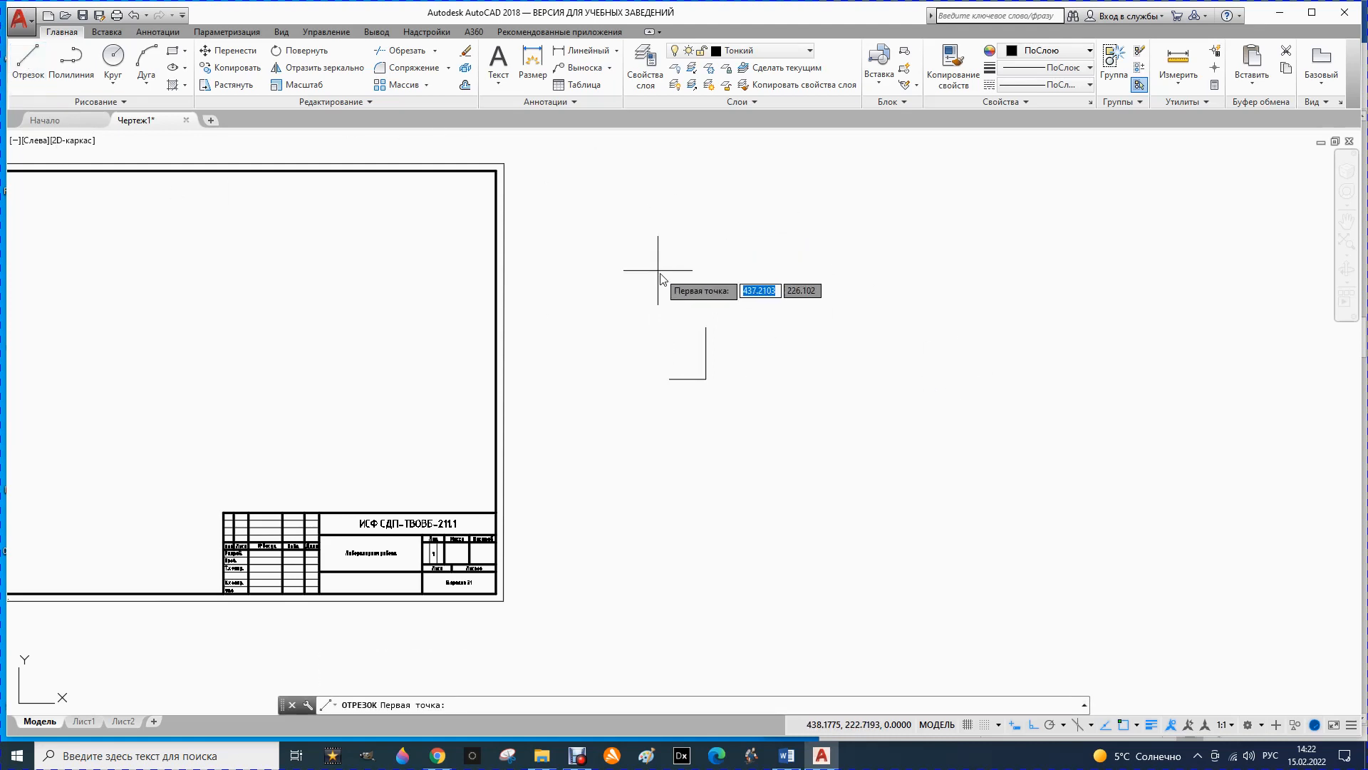
{"action": "left_click", "coordinate": [706, 328]}
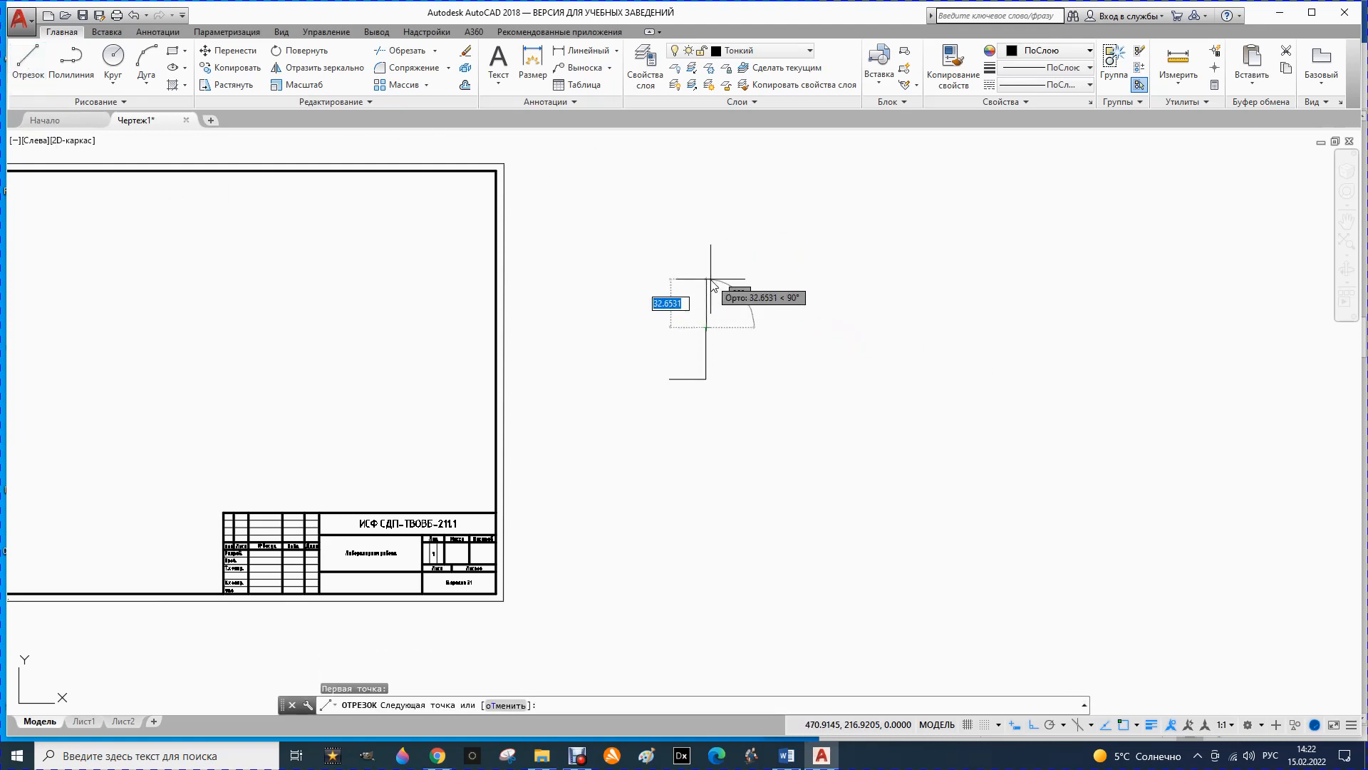
{"action": "type", "text": "10"}
{"action": "key", "text": "Return"}
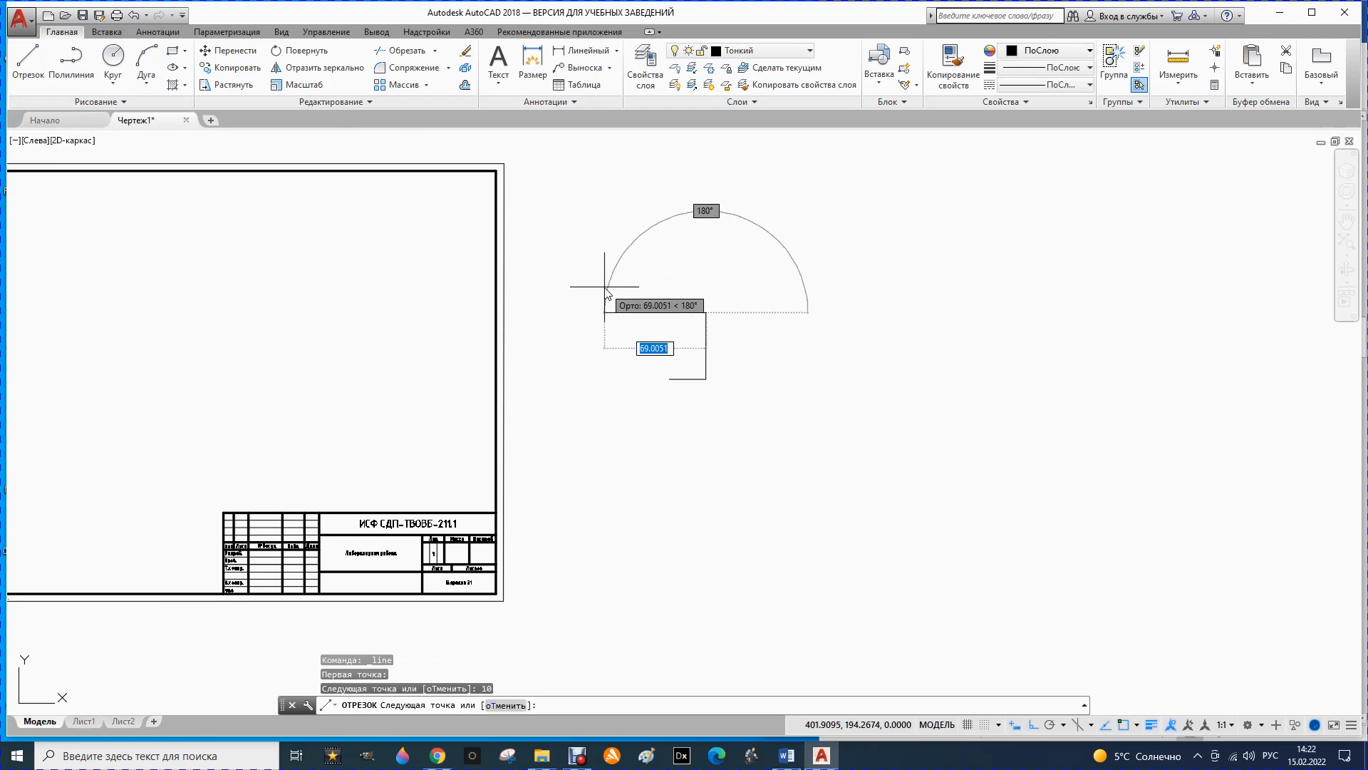
{"action": "type", "text": "35"}
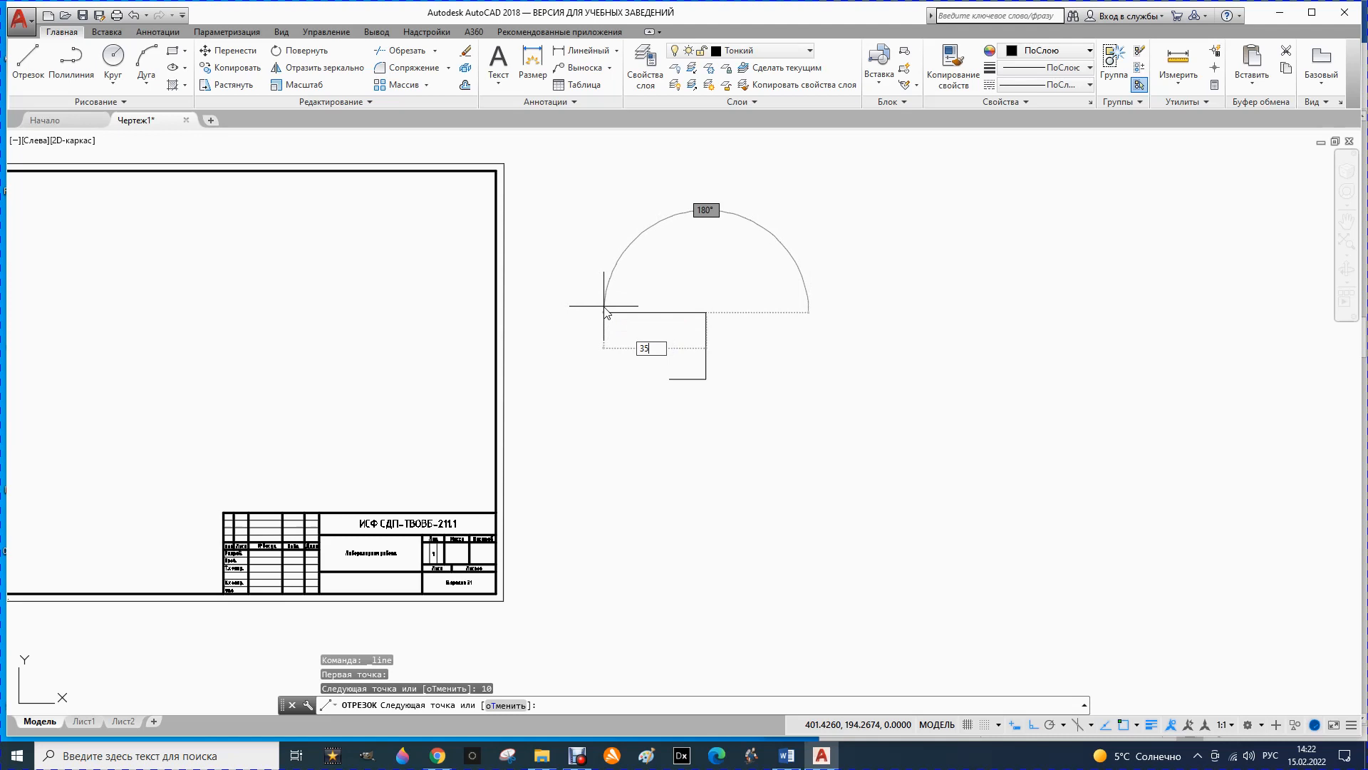
{"action": "key", "text": "Return"}
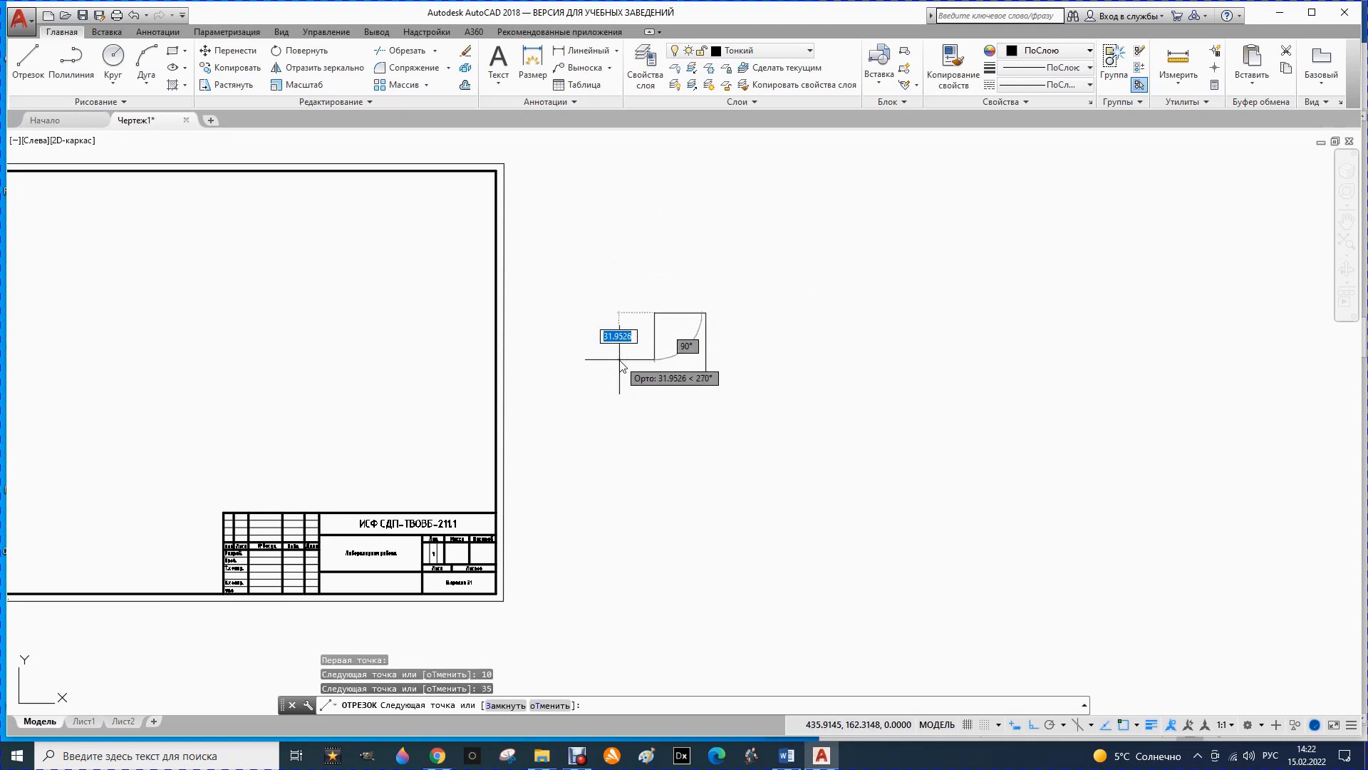
- Continue the outline 20 units down and 10 units right, and close it at the left end of the base line
{"action": "type", "text": "20"}
{"action": "key", "text": "Return"}
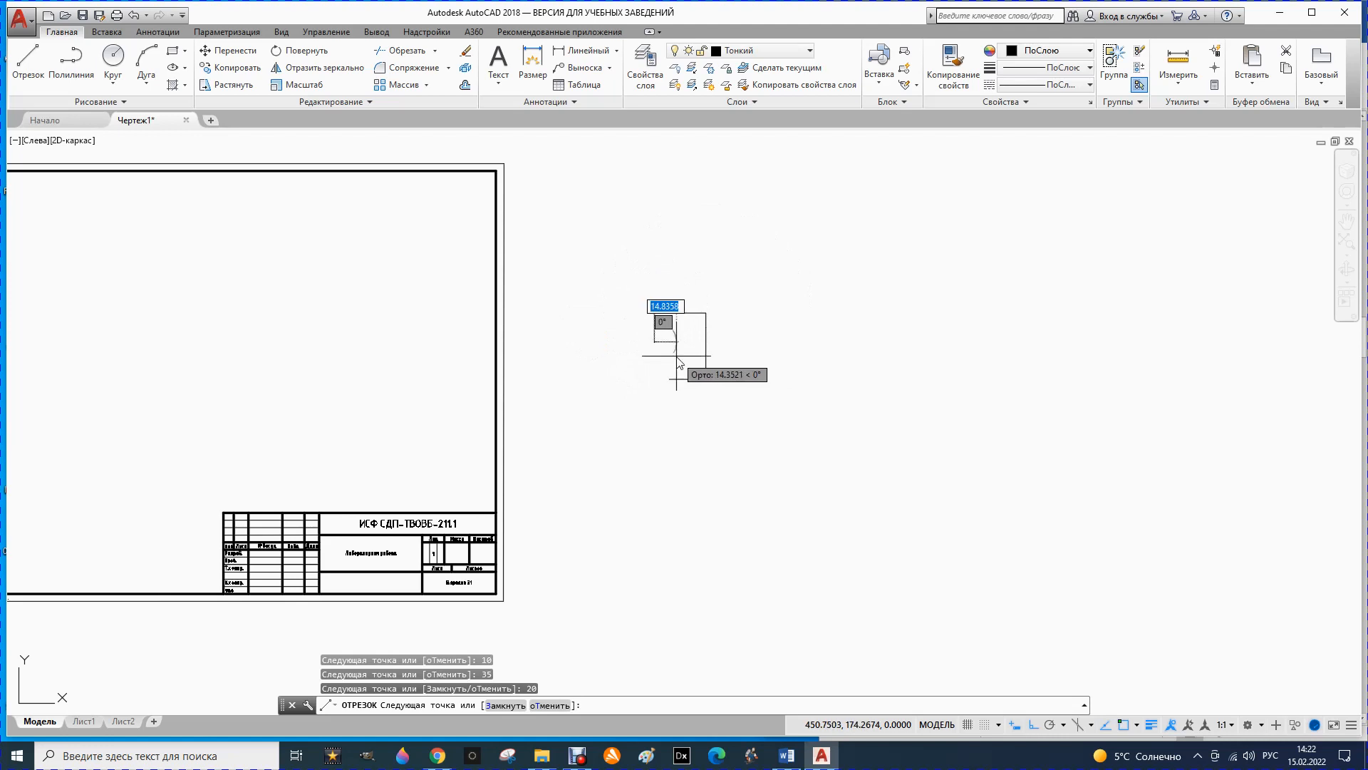
{"action": "type", "text": "10"}
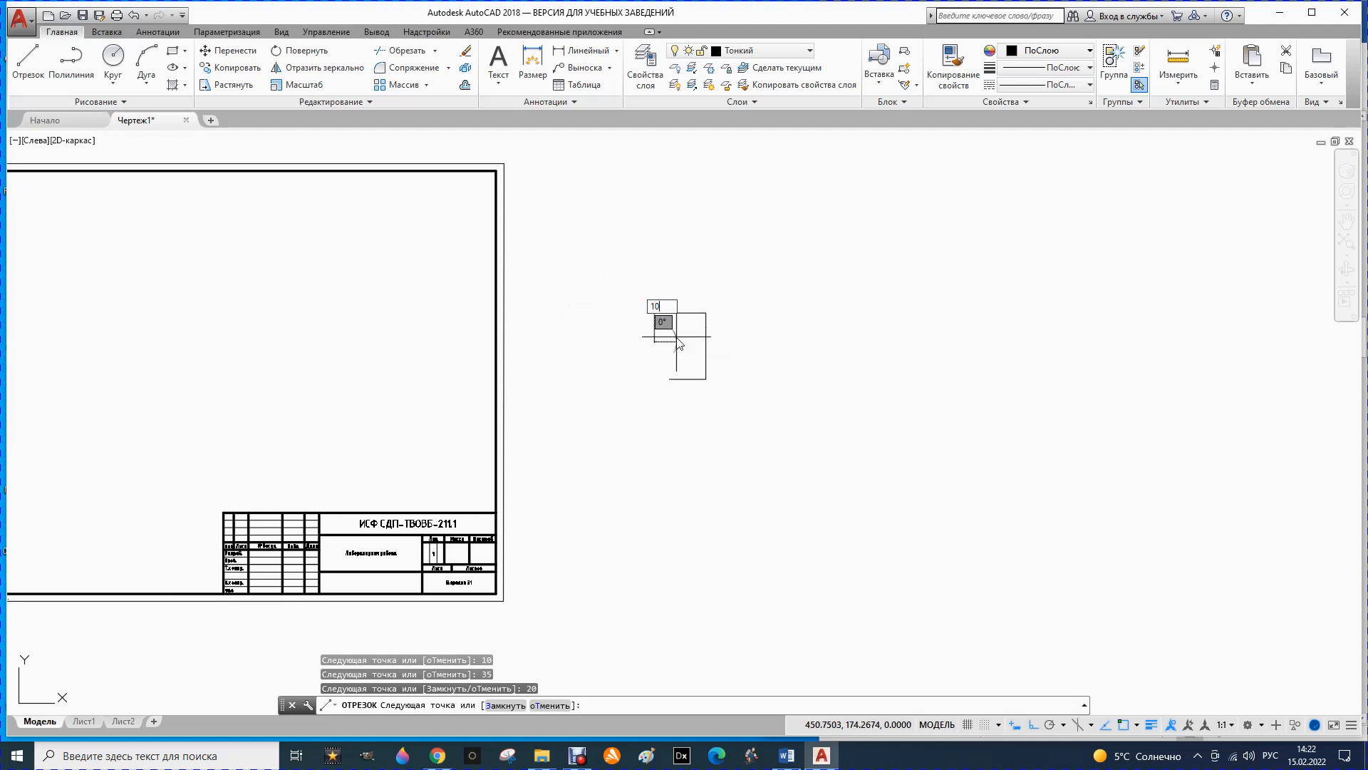
{"action": "key", "text": "Return"}
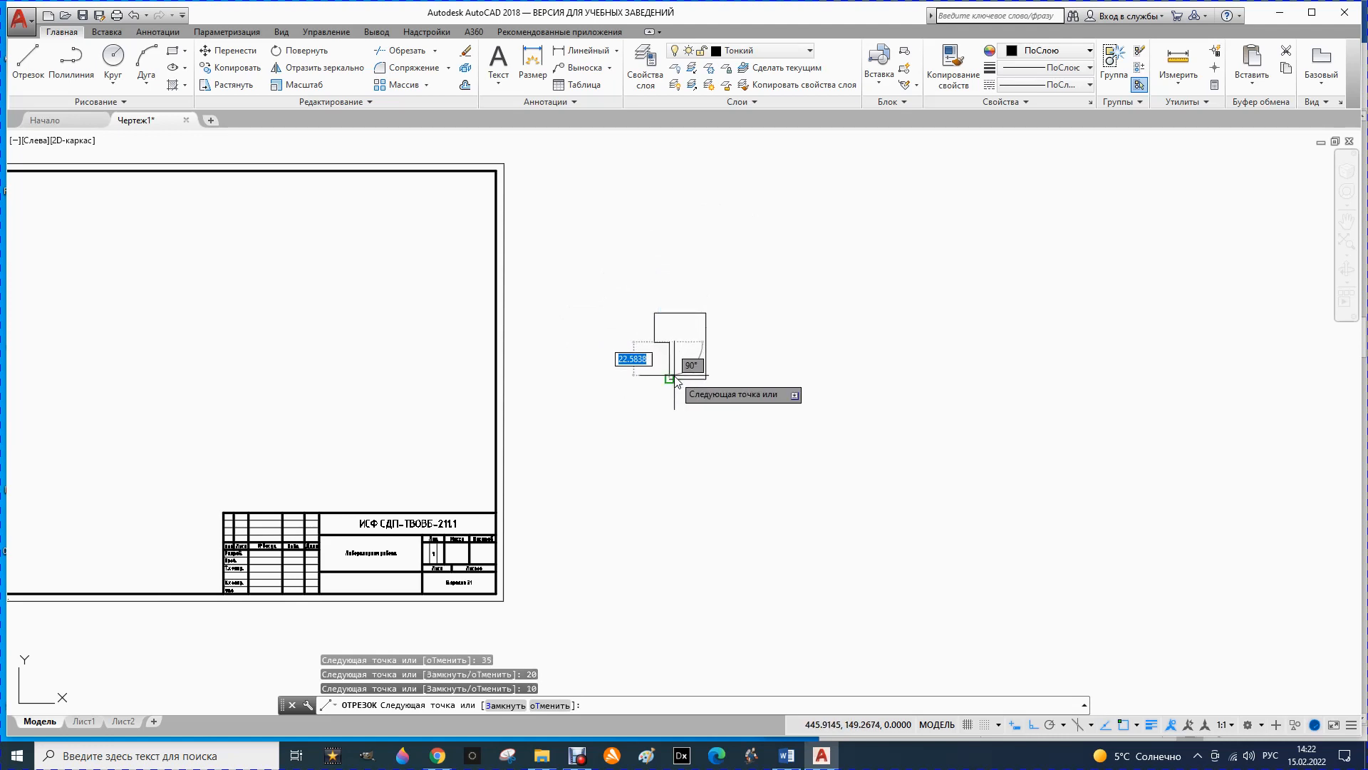
{"action": "left_click", "coordinate": [671, 381]}
{"action": "key", "text": "Escape"}
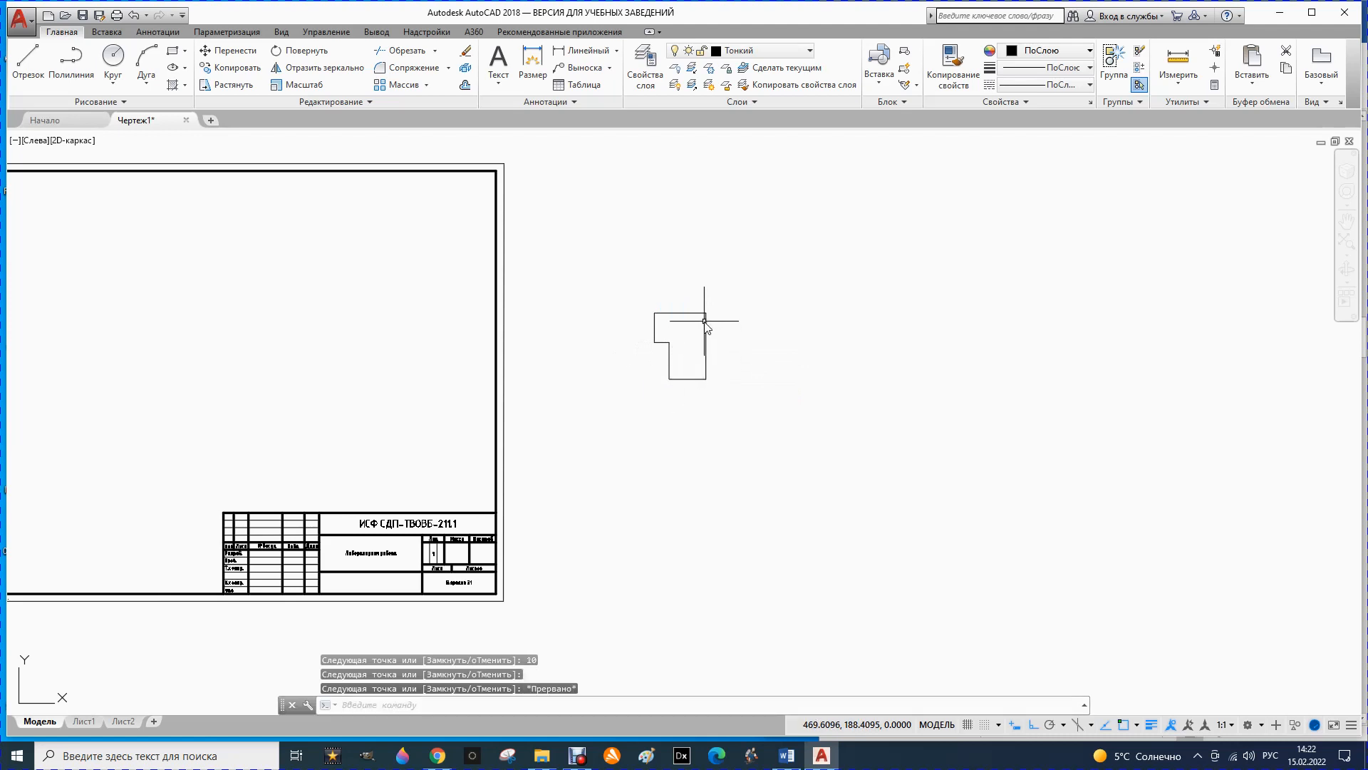
- Replace the top edge and short upper-right segment with lines 20 units right, 10 units down, and across to the right edge's upper end
{"action": "left_click", "coordinate": [706, 322]}
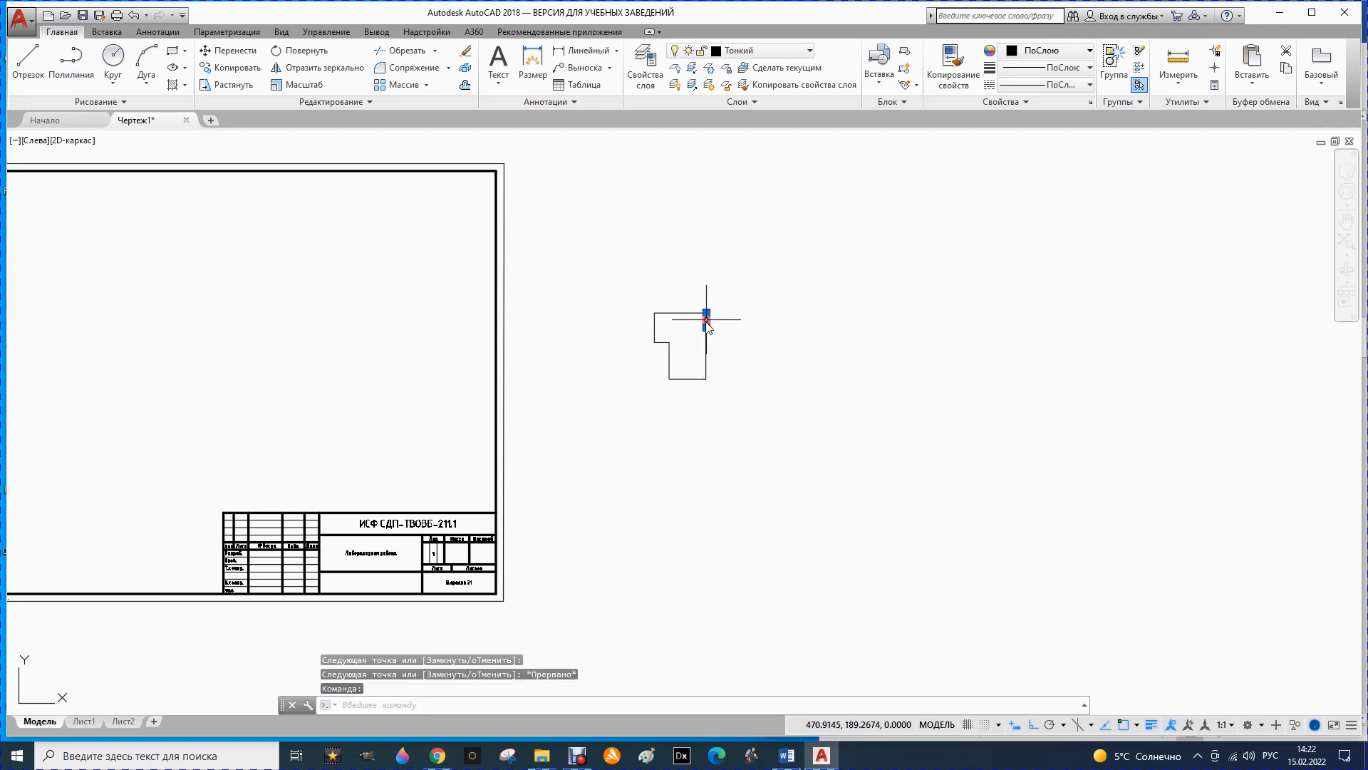
{"action": "key", "text": "Delete"}
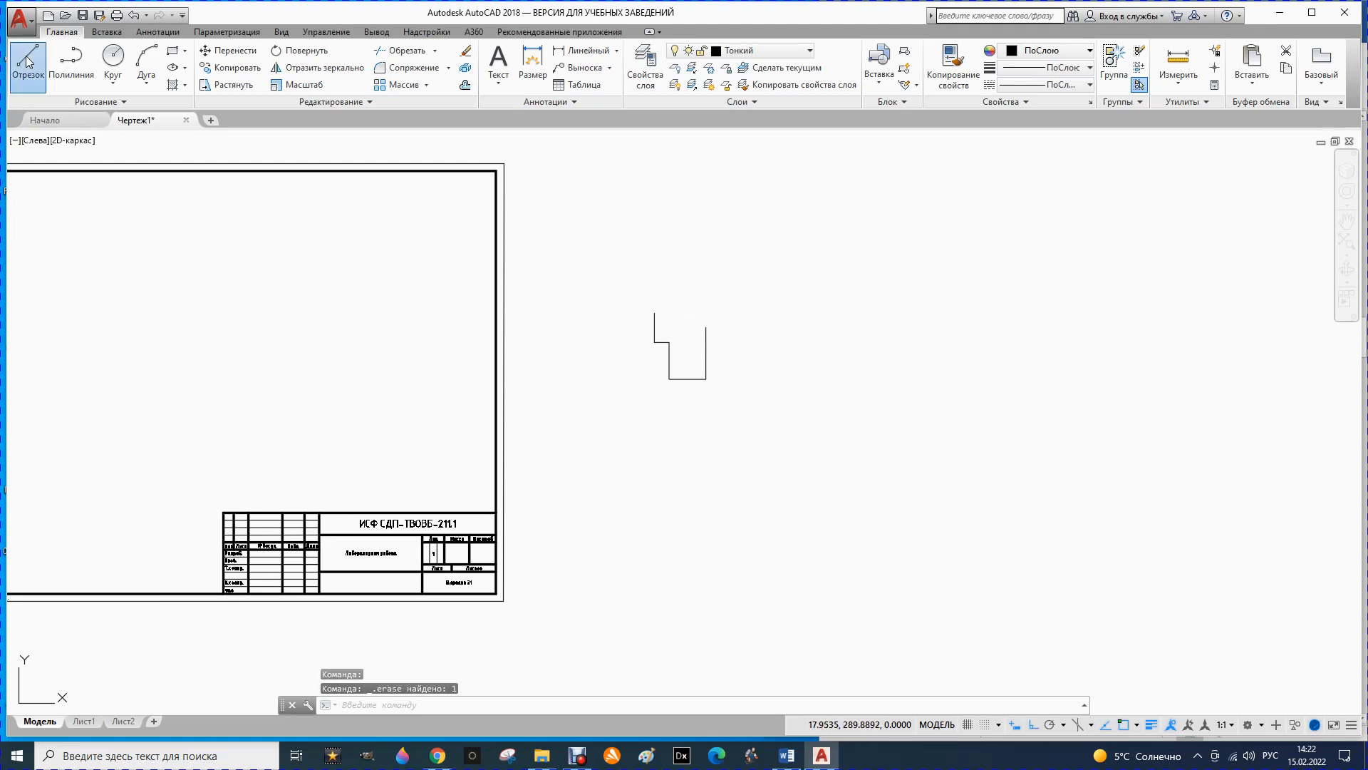
{"action": "left_click", "coordinate": [27, 61]}
{"action": "scroll", "coordinate": [640, 322], "scroll_direction": "up", "scroll_amount": 2}
{"action": "left_click", "coordinate": [662, 308]}
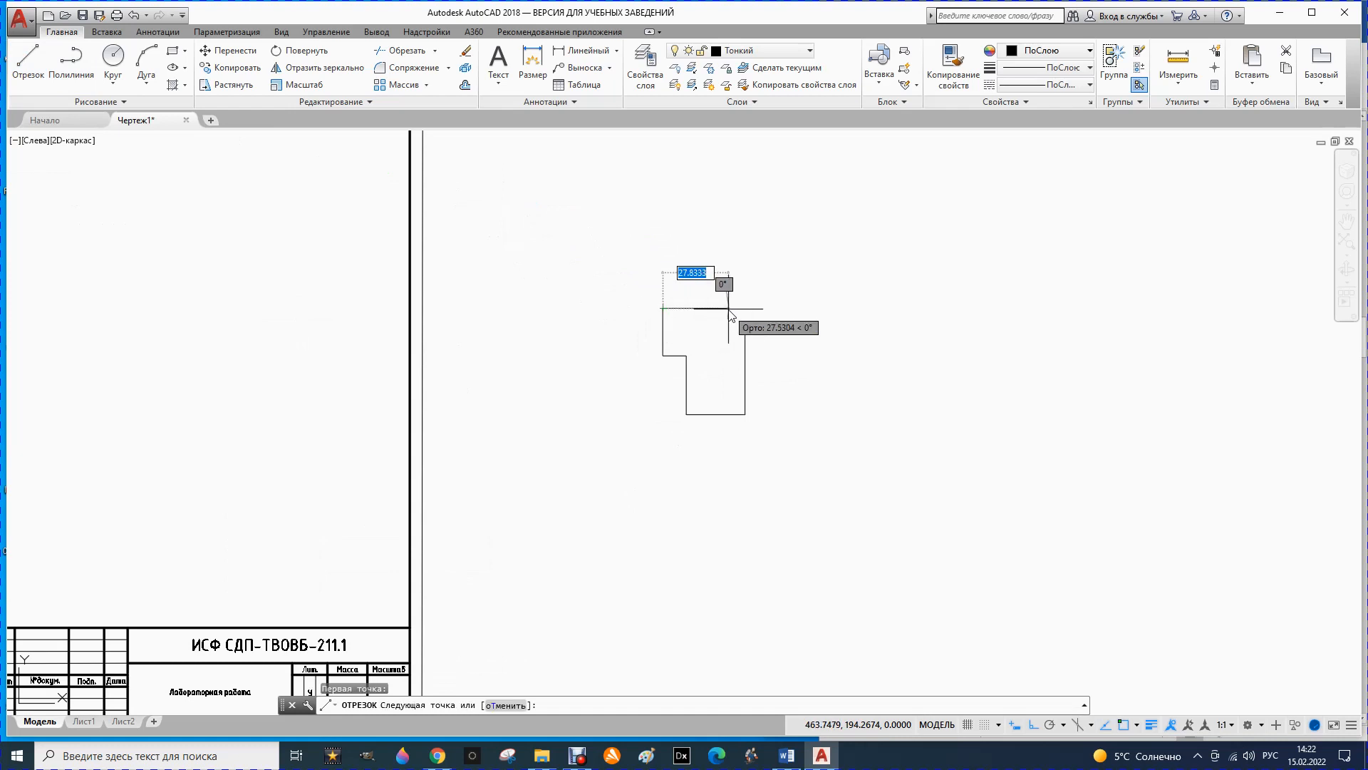
{"action": "type", "text": "20"}
{"action": "key", "text": "Return"}
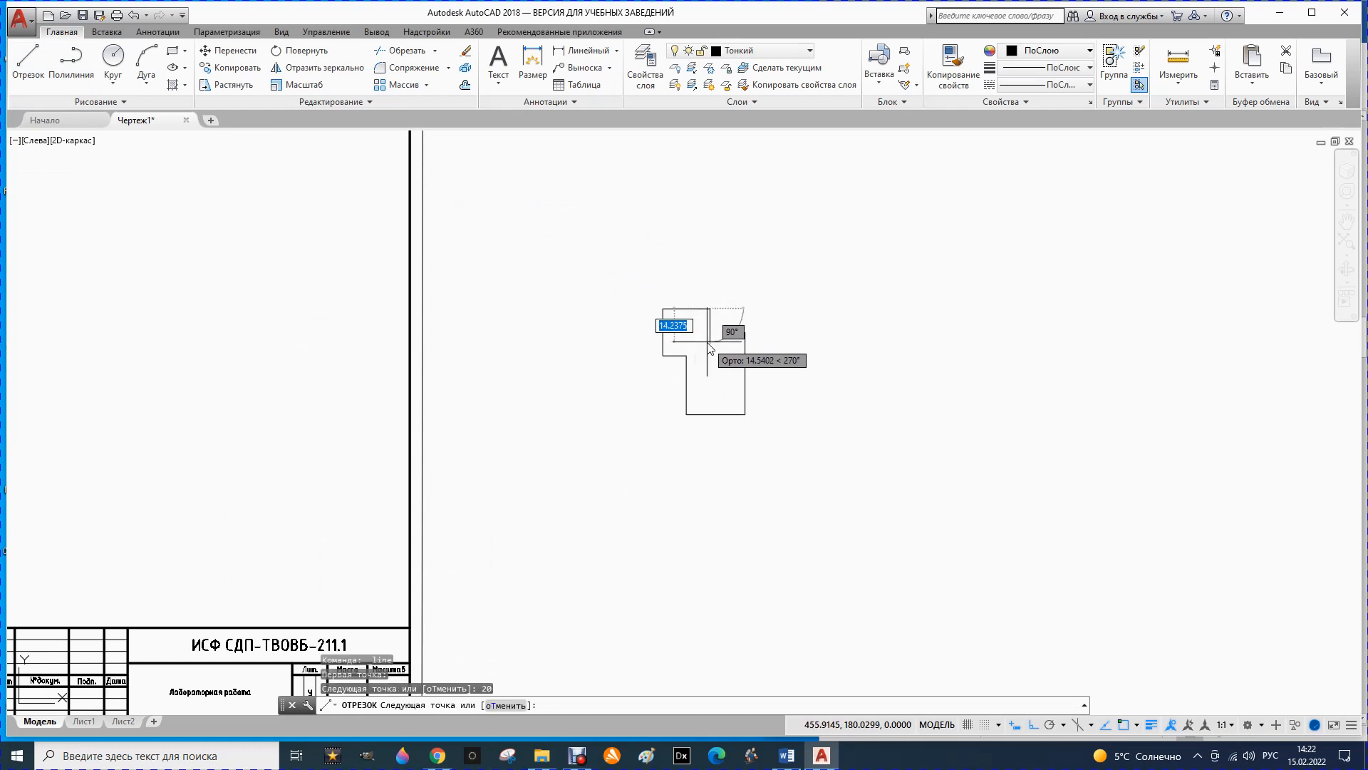
{"action": "type", "text": "10"}
{"action": "key", "text": "Return"}
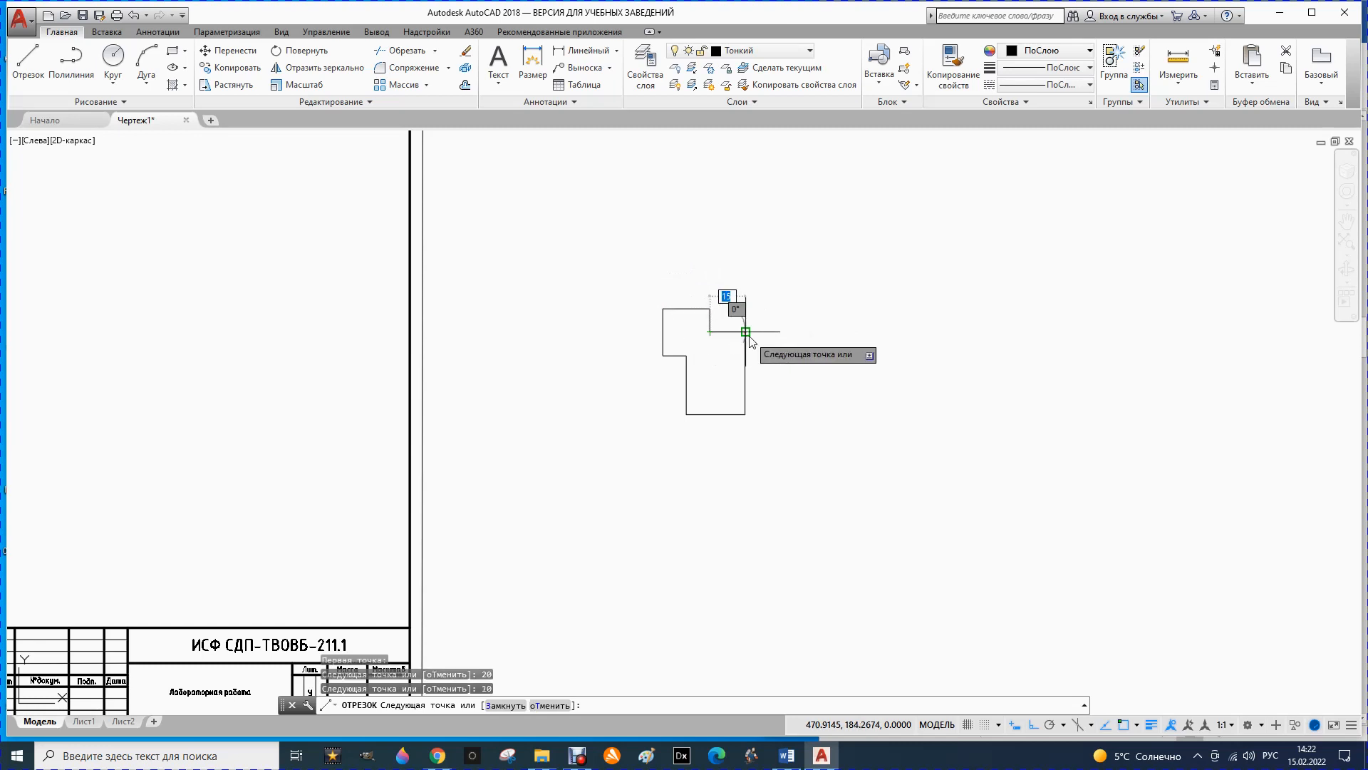
{"action": "left_click", "coordinate": [743, 335]}
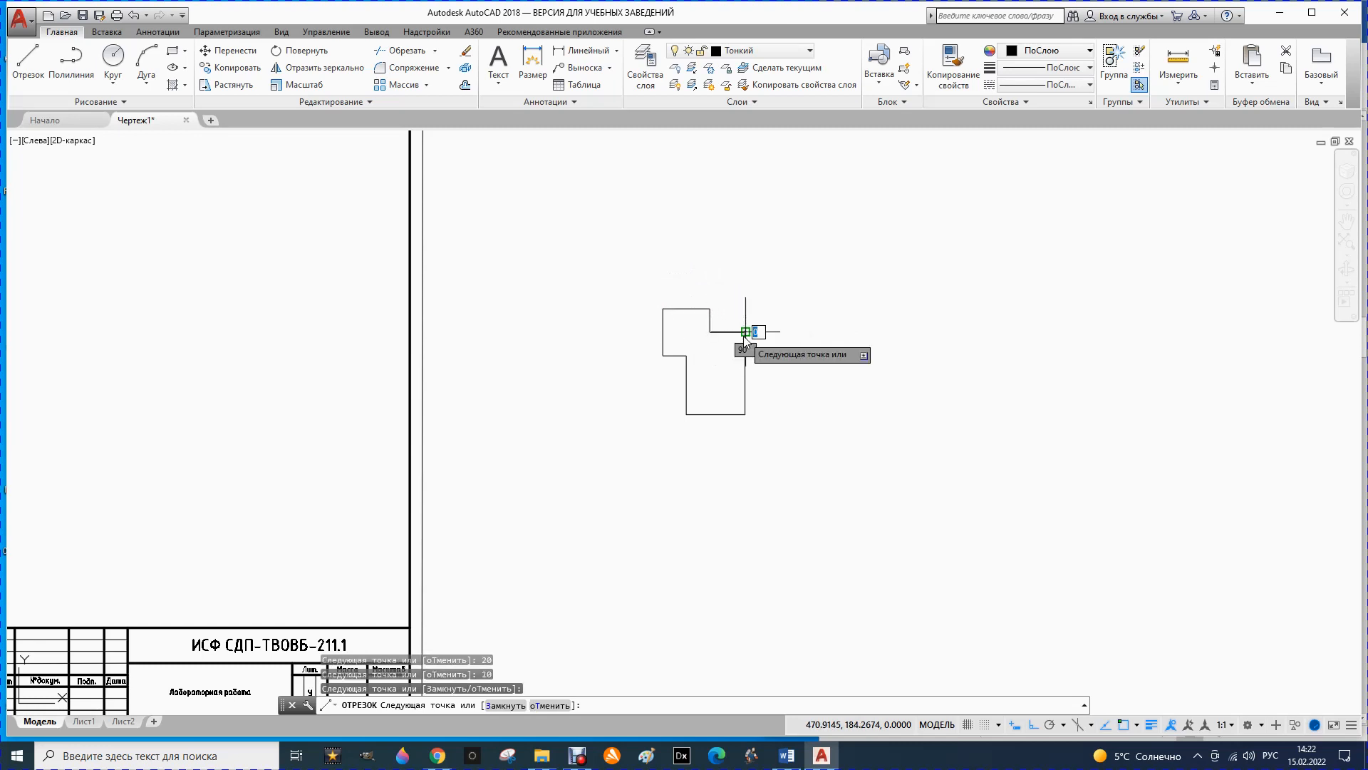
{"action": "key", "text": "Escape"}
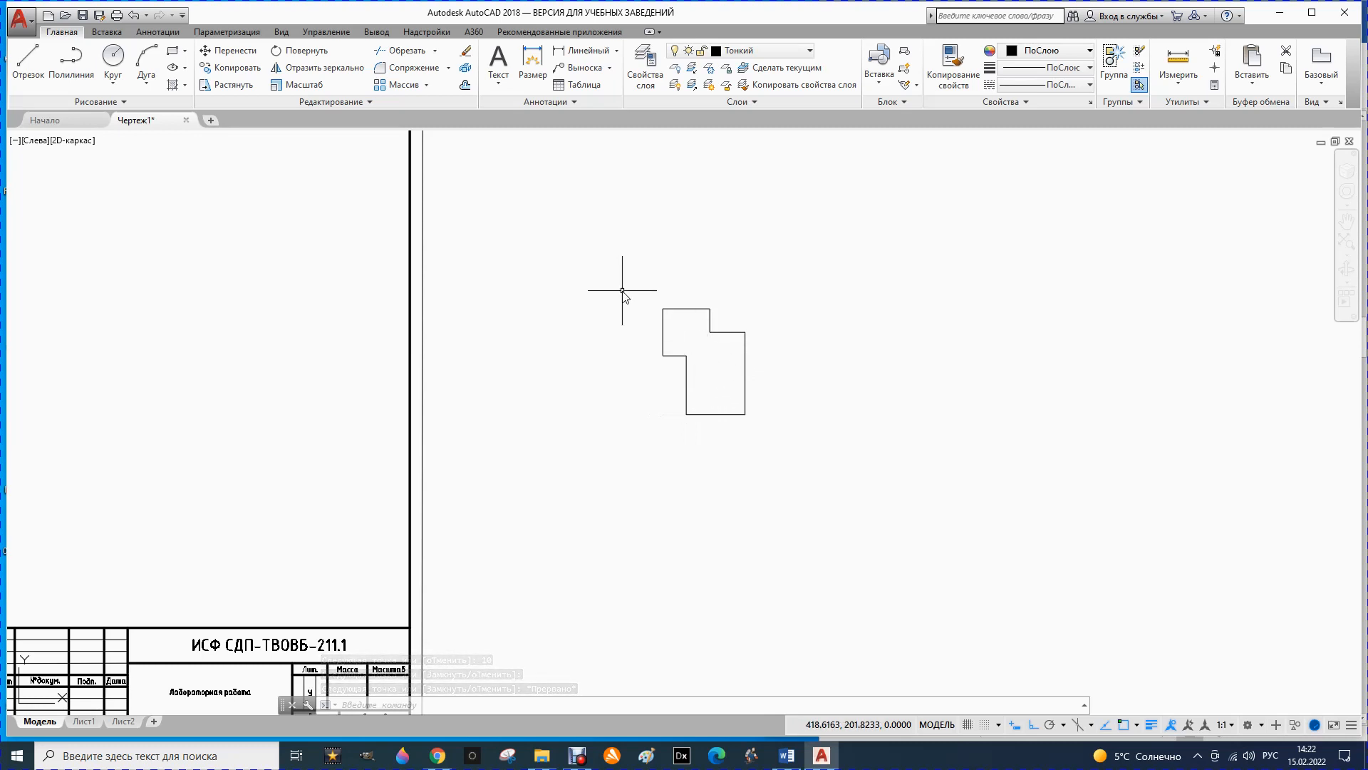
- Assign all lines of the stepped outline to the Основной layer and clear the selection
{"action": "mouse_move", "coordinate": [622, 290]}
{"action": "left_mouse_down"}
{"action": "mouse_move", "coordinate": [779, 320]}
{"action": "mouse_move", "coordinate": [622, 467]}
{"action": "left_mouse_up"}
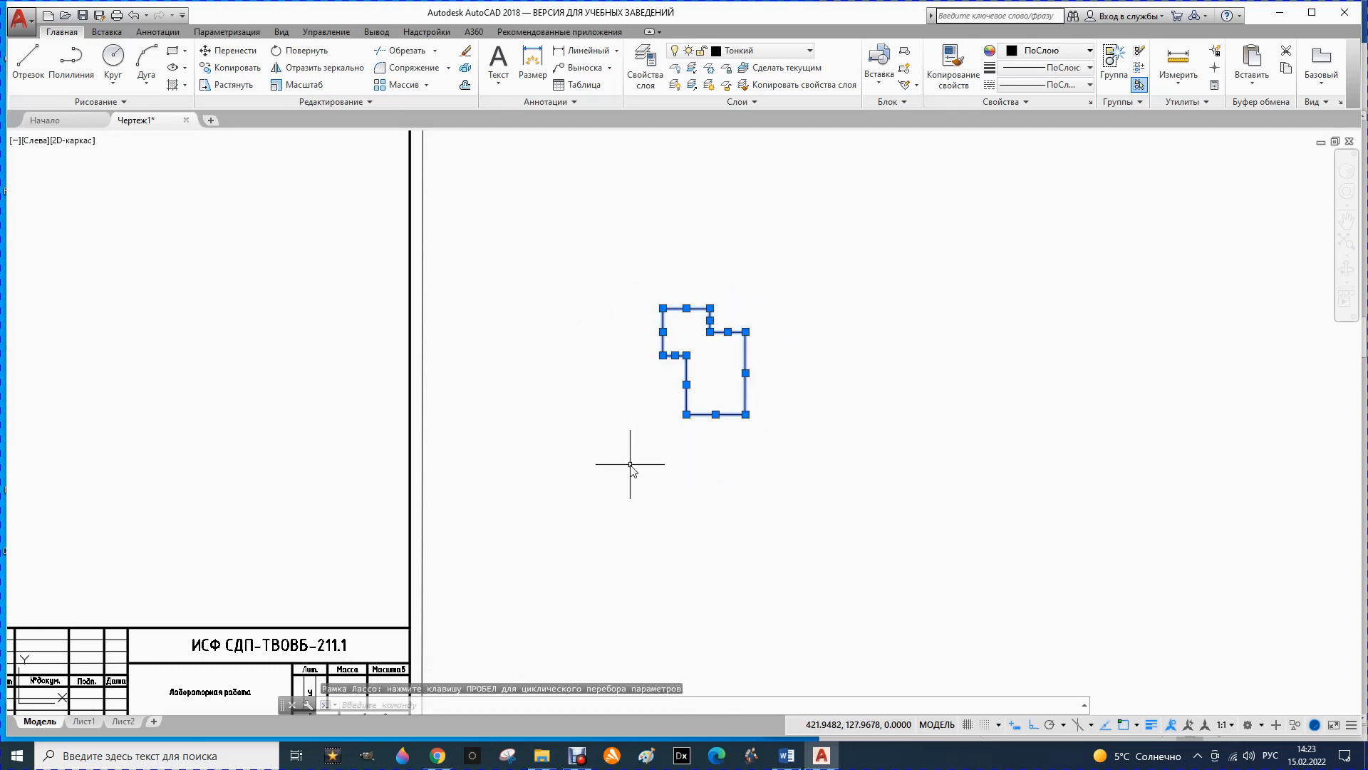
{"action": "left_click", "coordinate": [812, 51]}
{"action": "left_click", "coordinate": [759, 118]}
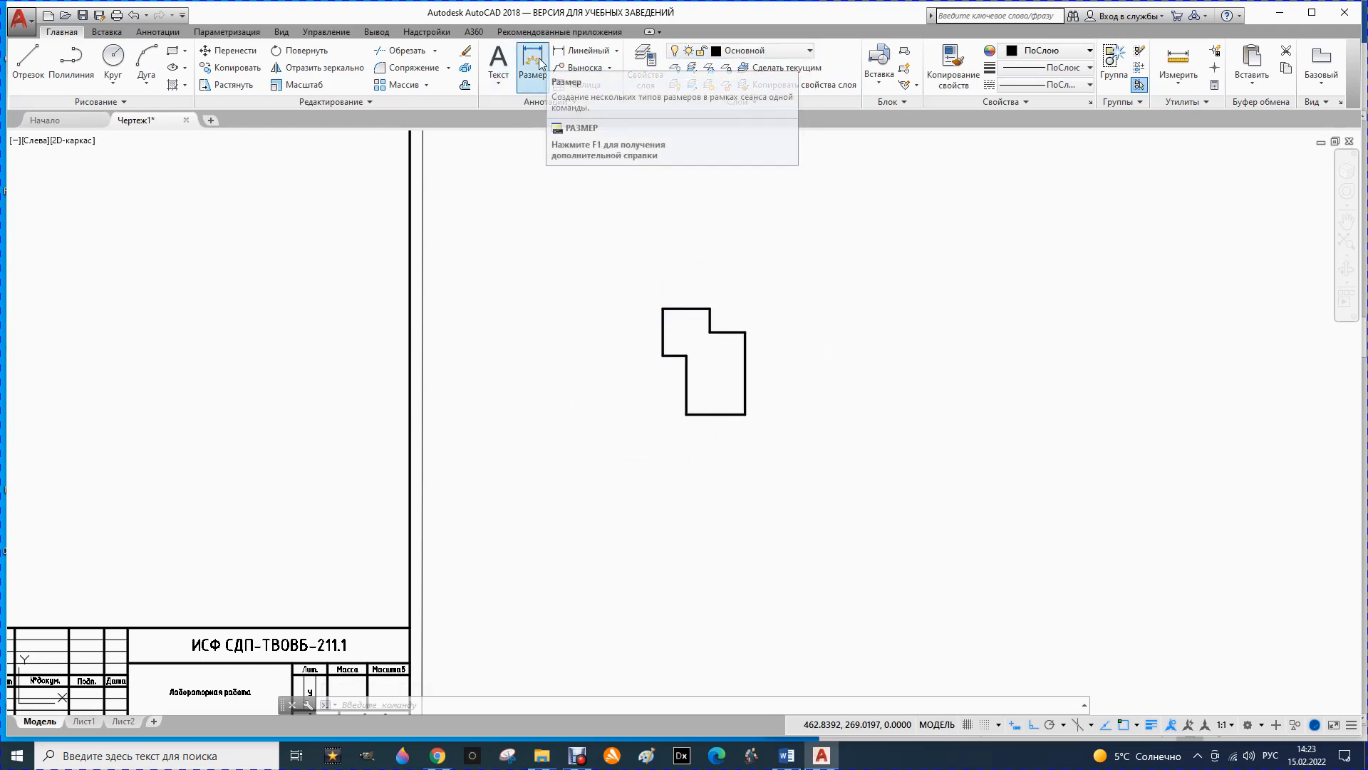
{"action": "left_click", "coordinate": [810, 51]}
{"action": "left_click", "coordinate": [811, 51]}
{"action": "left_click", "coordinate": [810, 52]}
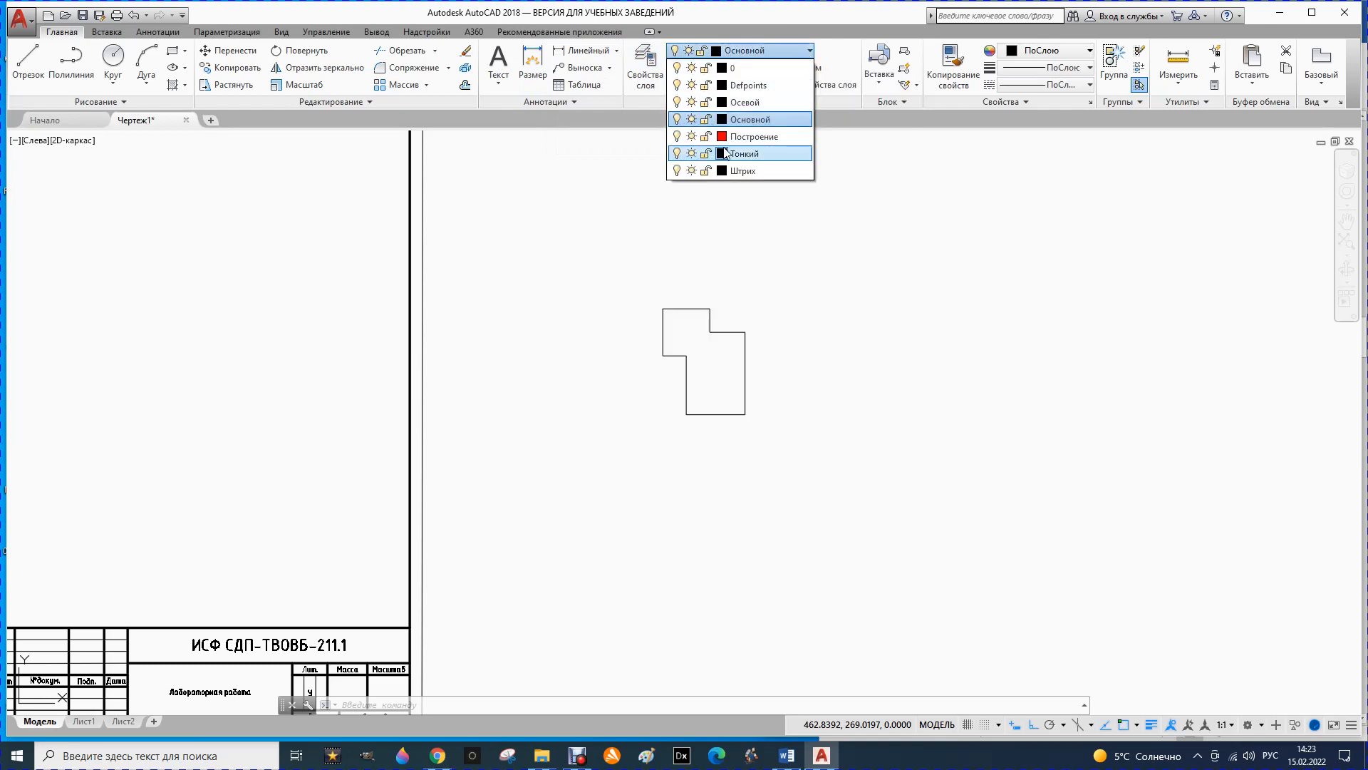
{"action": "left_click", "coordinate": [586, 226]}
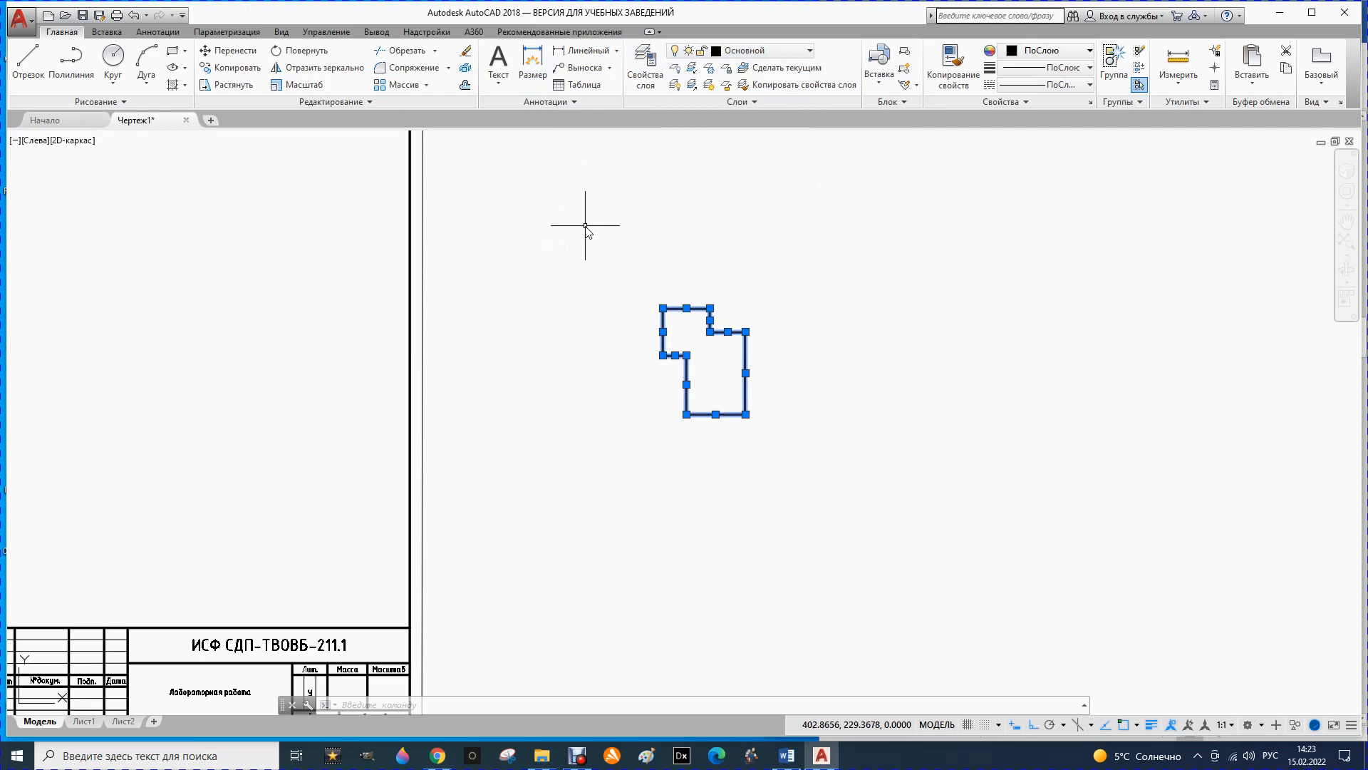
{"action": "key", "text": "Escape"}
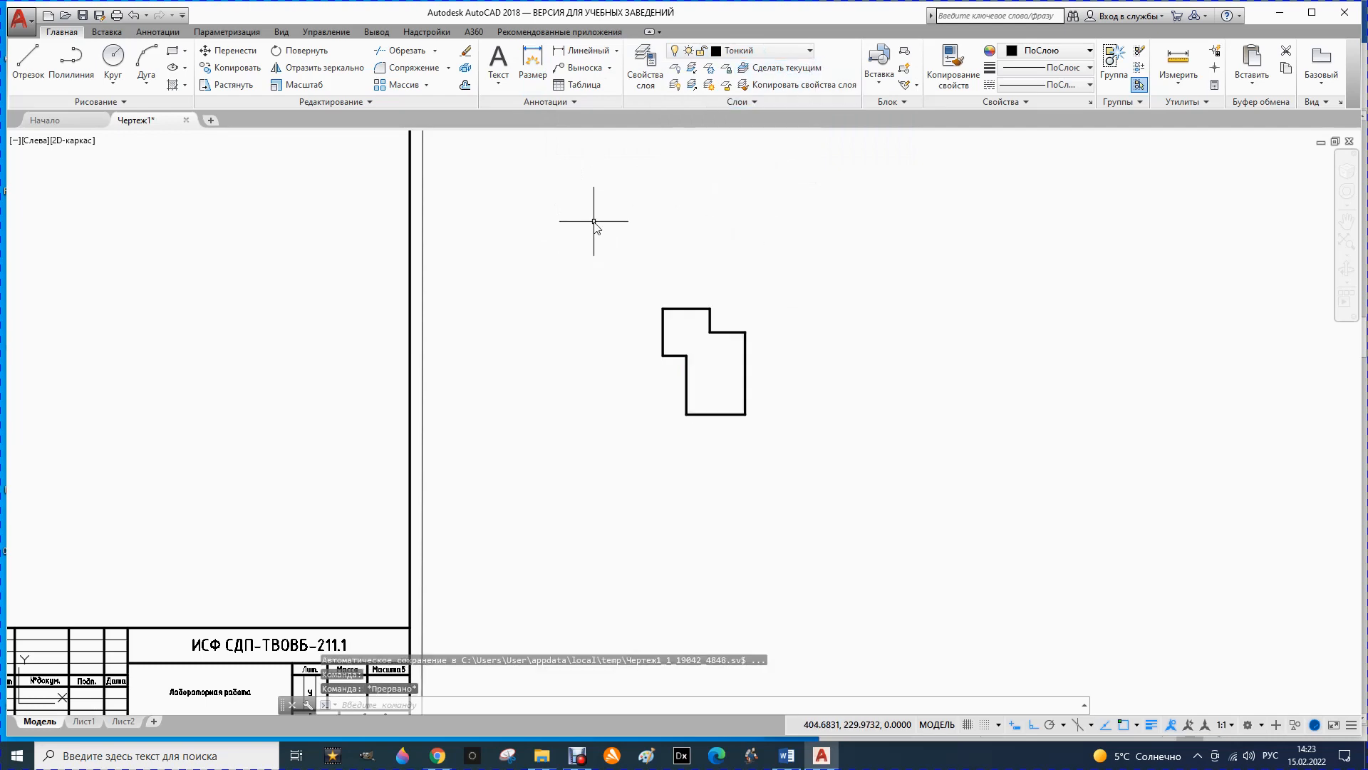
{"action": "left_click", "coordinate": [615, 50]}
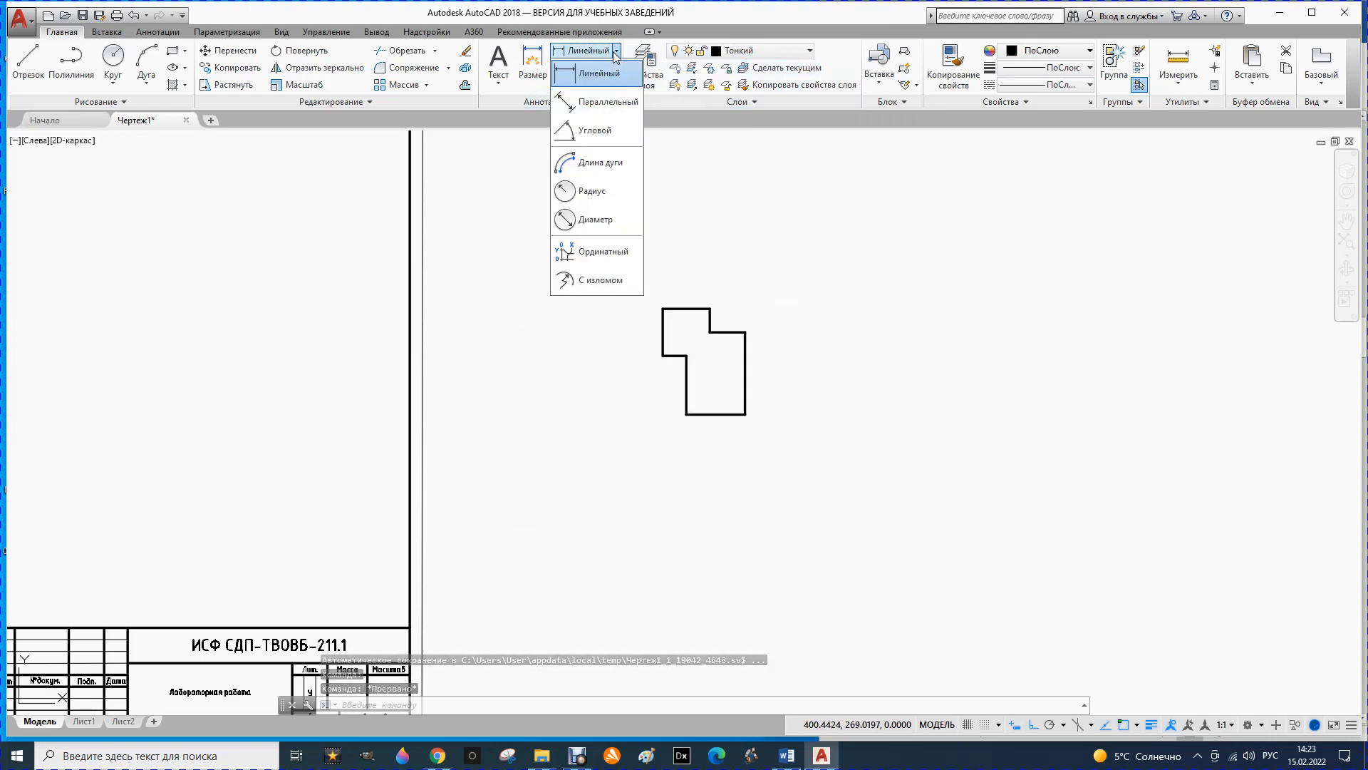
{"action": "left_click", "coordinate": [595, 110]}
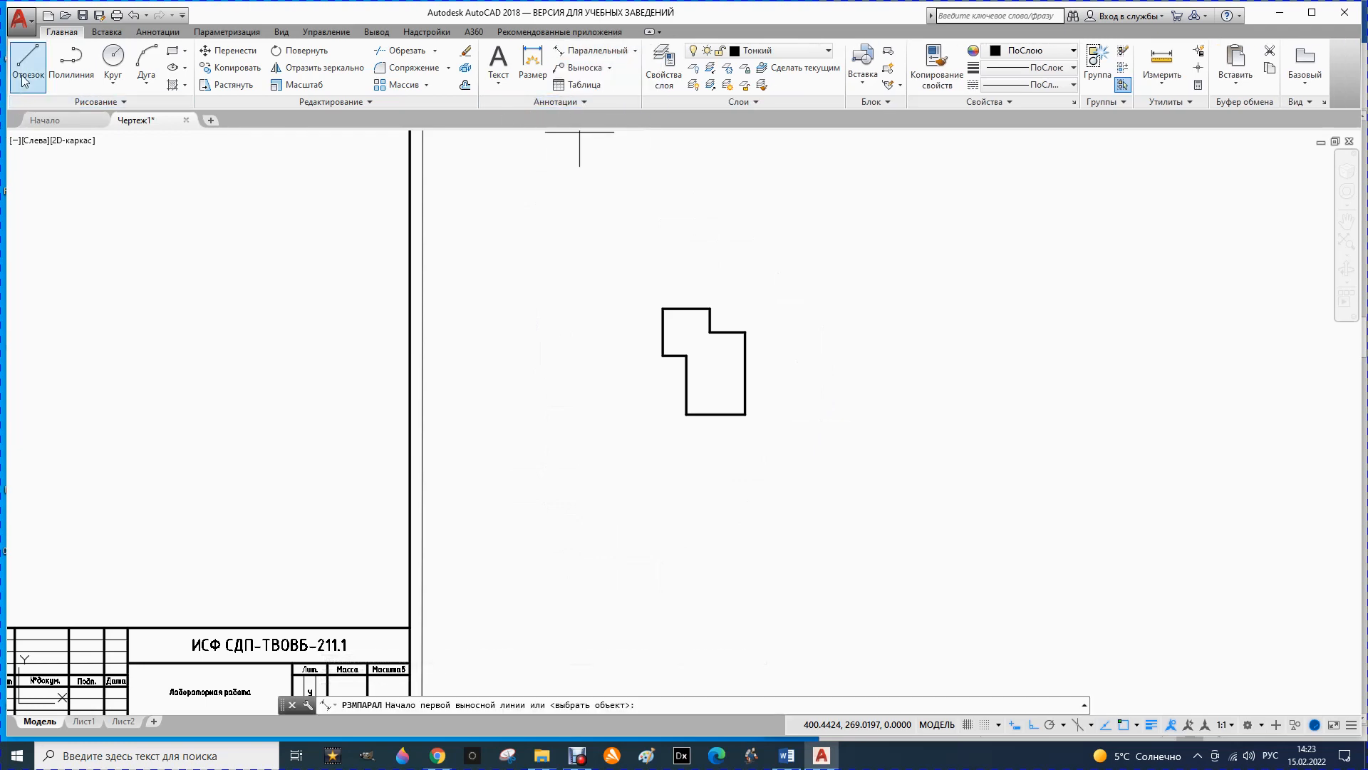
{"action": "left_click", "coordinate": [686, 414]}
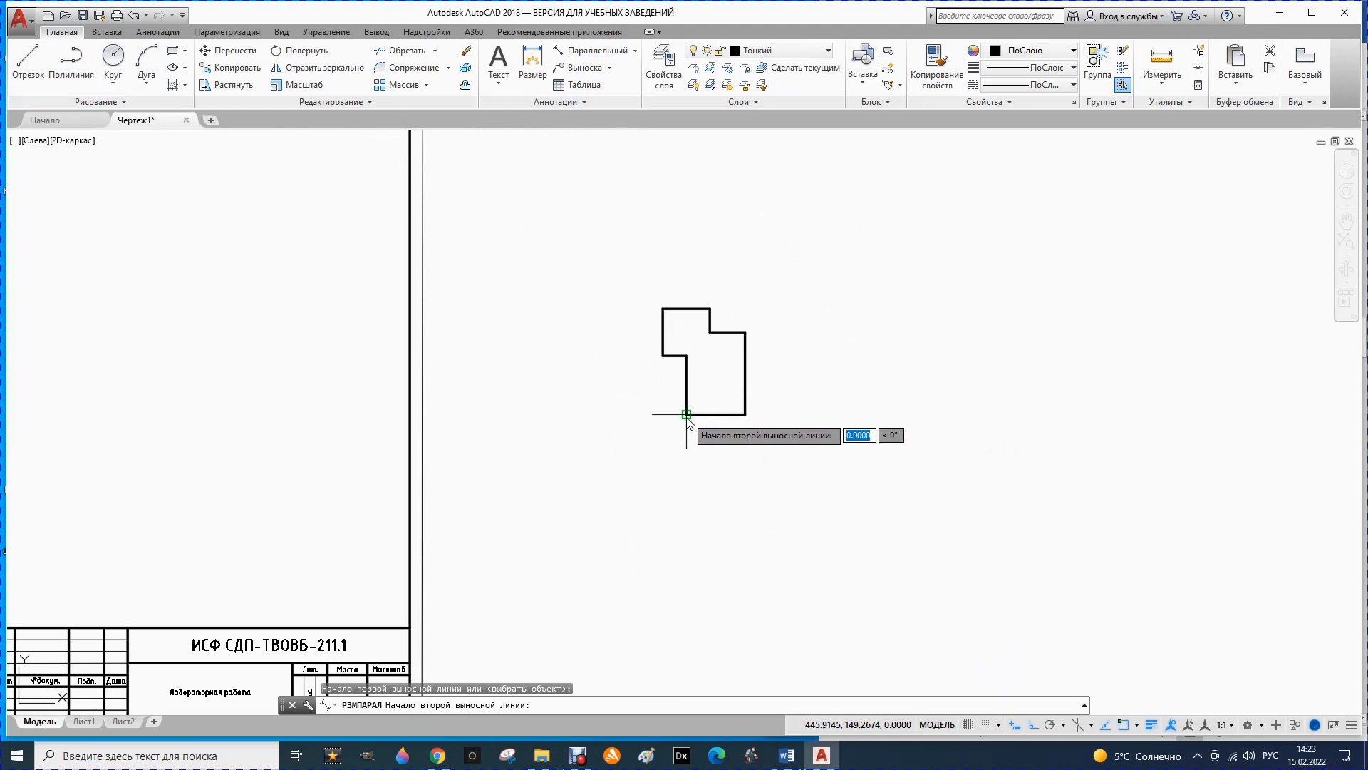
{"action": "left_click", "coordinate": [745, 415]}
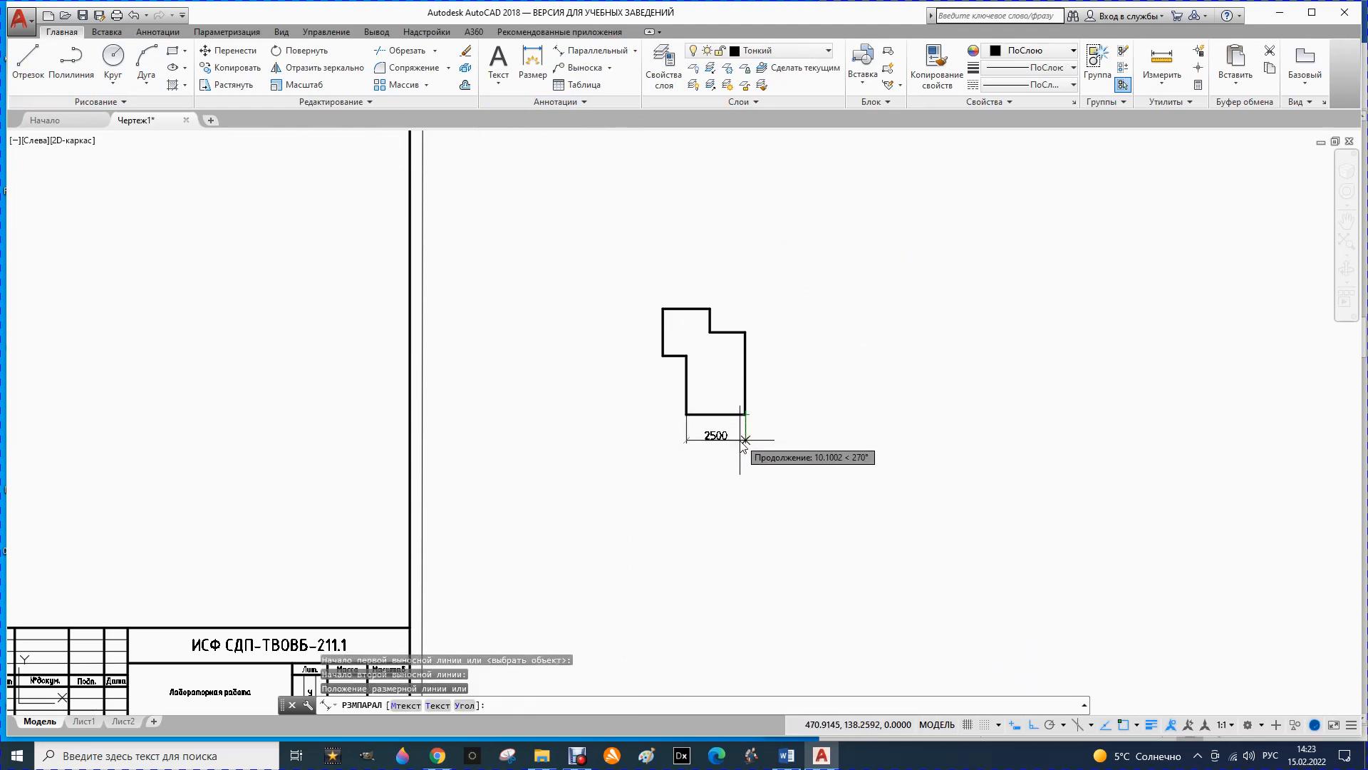
{"action": "key", "text": "Escape"}
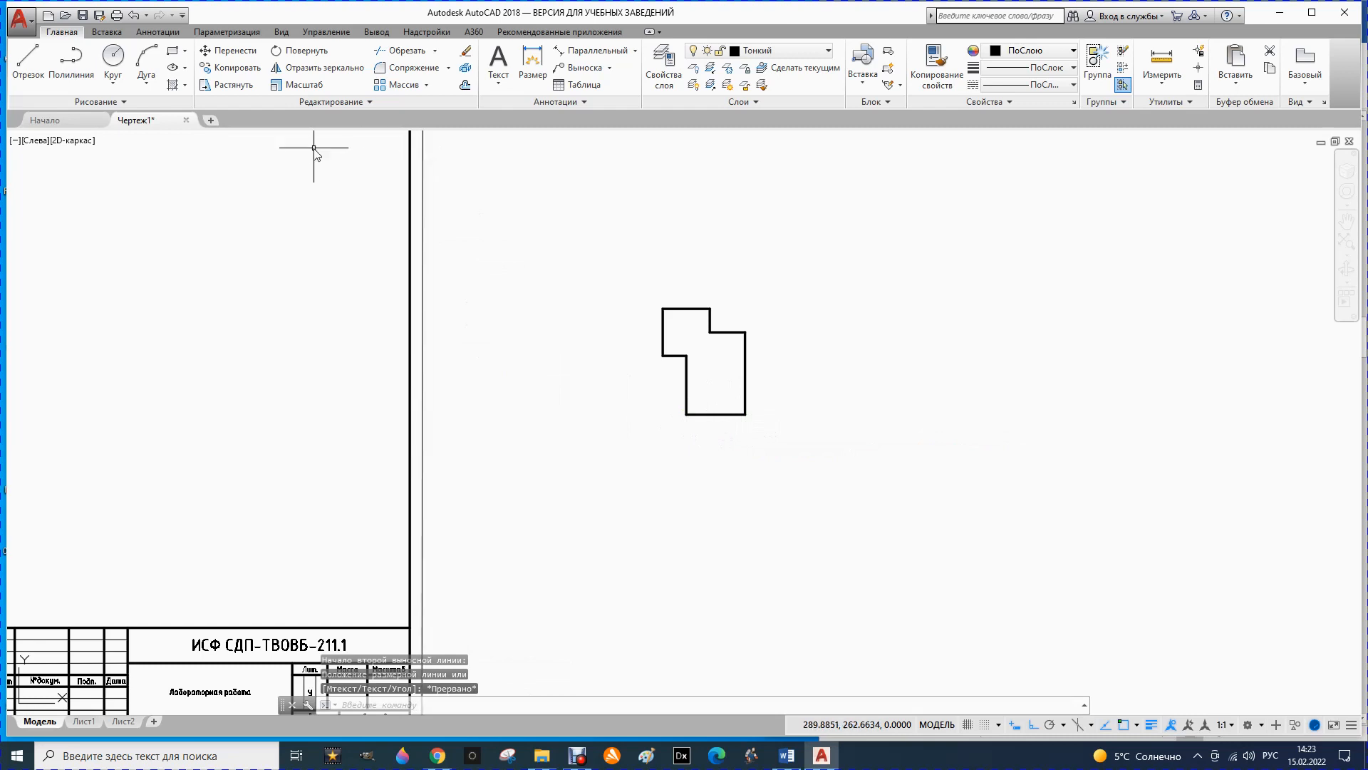
- Make M2.5x1 the current dimension style
{"action": "left_click", "coordinate": [157, 32]}
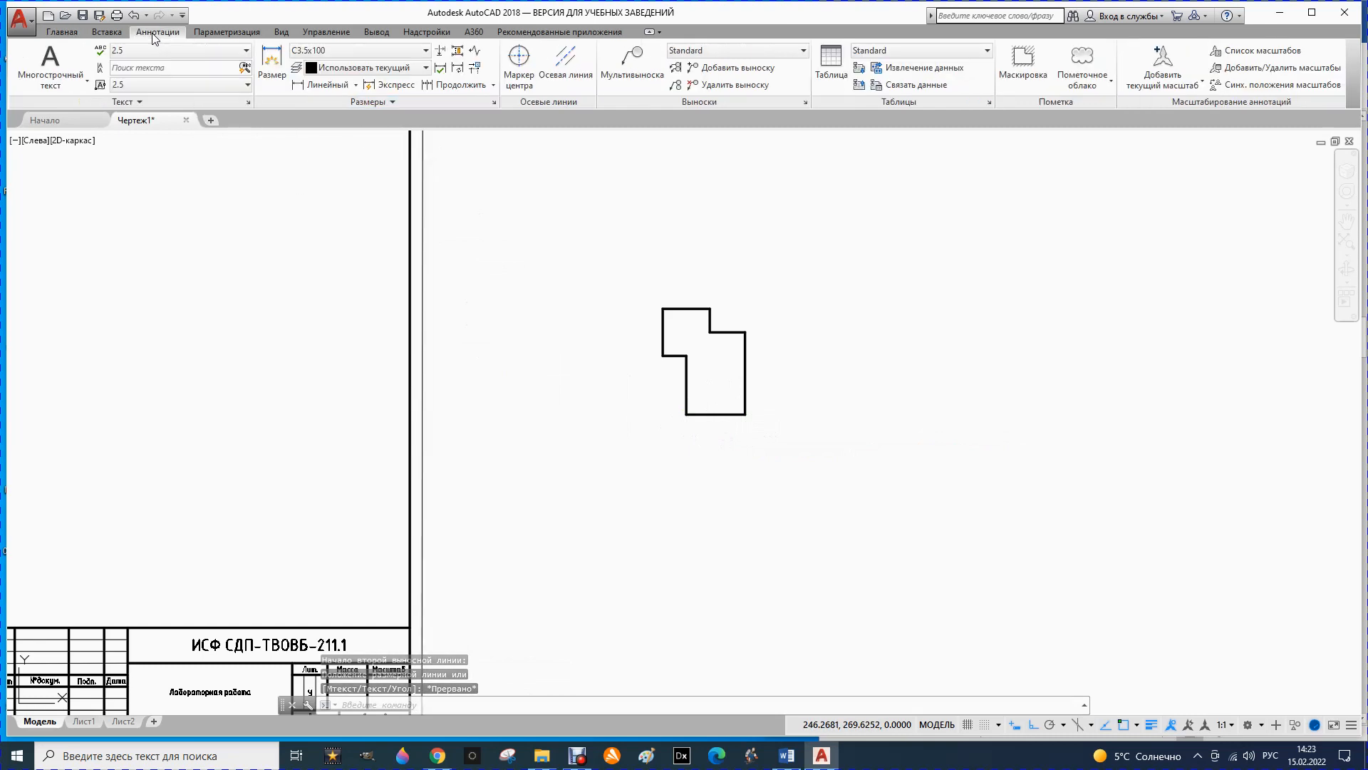
{"action": "left_click", "coordinate": [425, 50]}
{"action": "scroll", "coordinate": [390, 100], "scroll_direction": "up", "scroll_amount": 3}
{"action": "scroll", "coordinate": [376, 131], "scroll_direction": "up", "scroll_amount": 2}
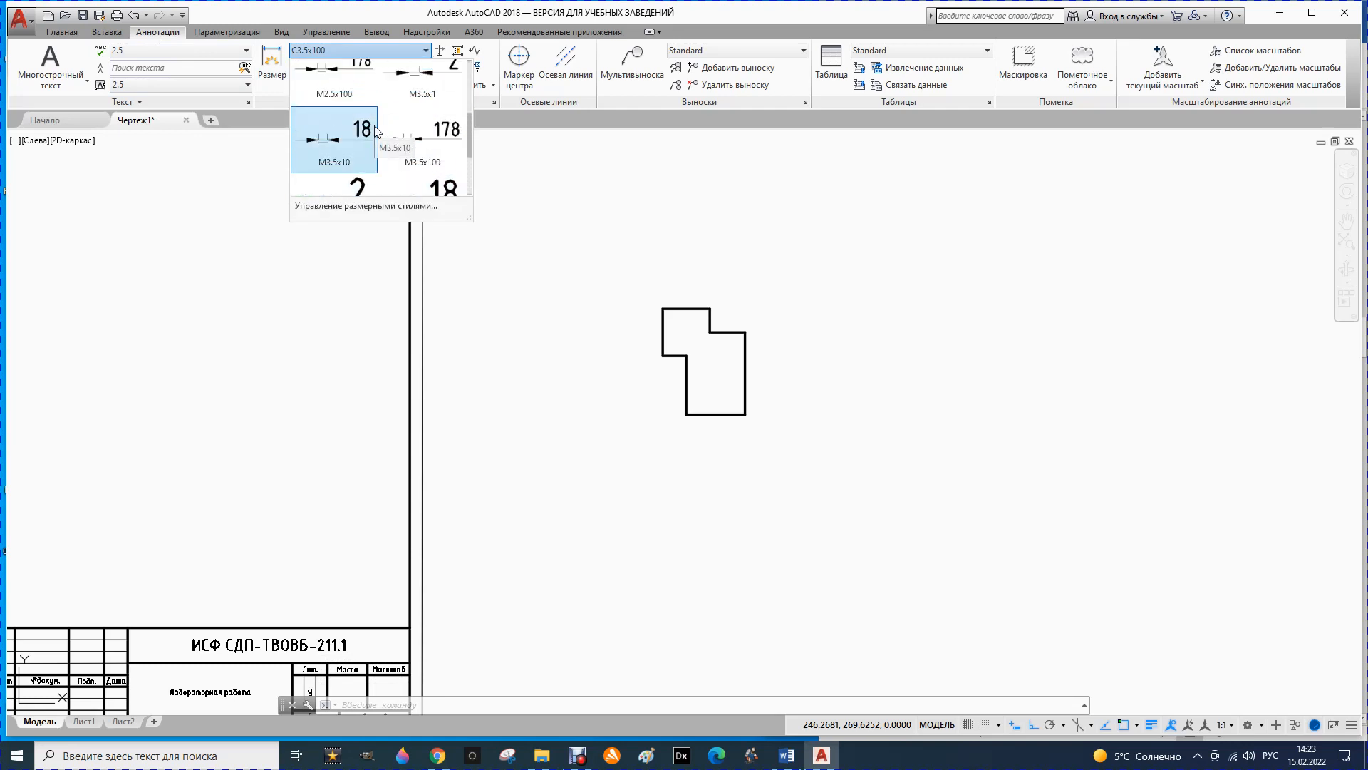
{"action": "scroll", "coordinate": [375, 130], "scroll_direction": "up", "scroll_amount": 1}
{"action": "scroll", "coordinate": [385, 130], "scroll_direction": "up", "scroll_amount": 1}
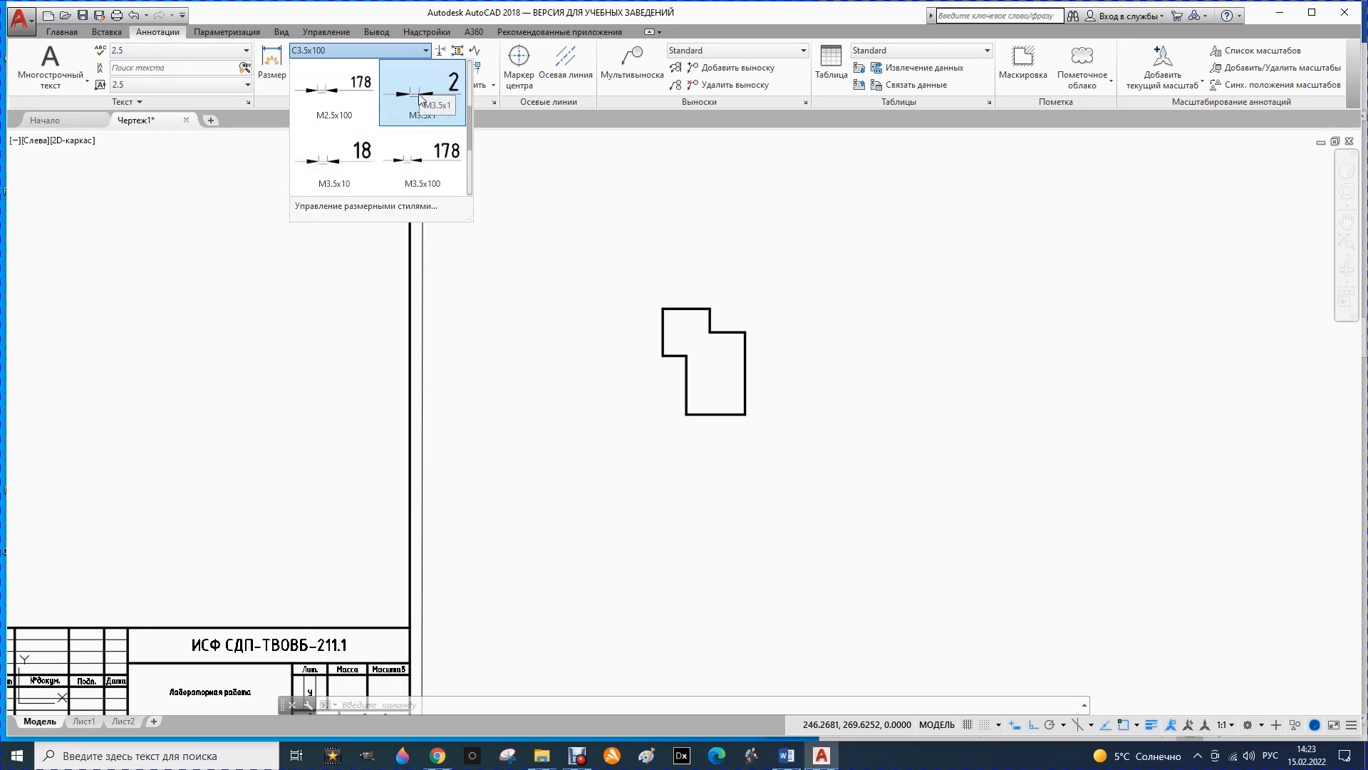
{"action": "scroll", "coordinate": [411, 99], "scroll_direction": "up", "scroll_amount": 3}
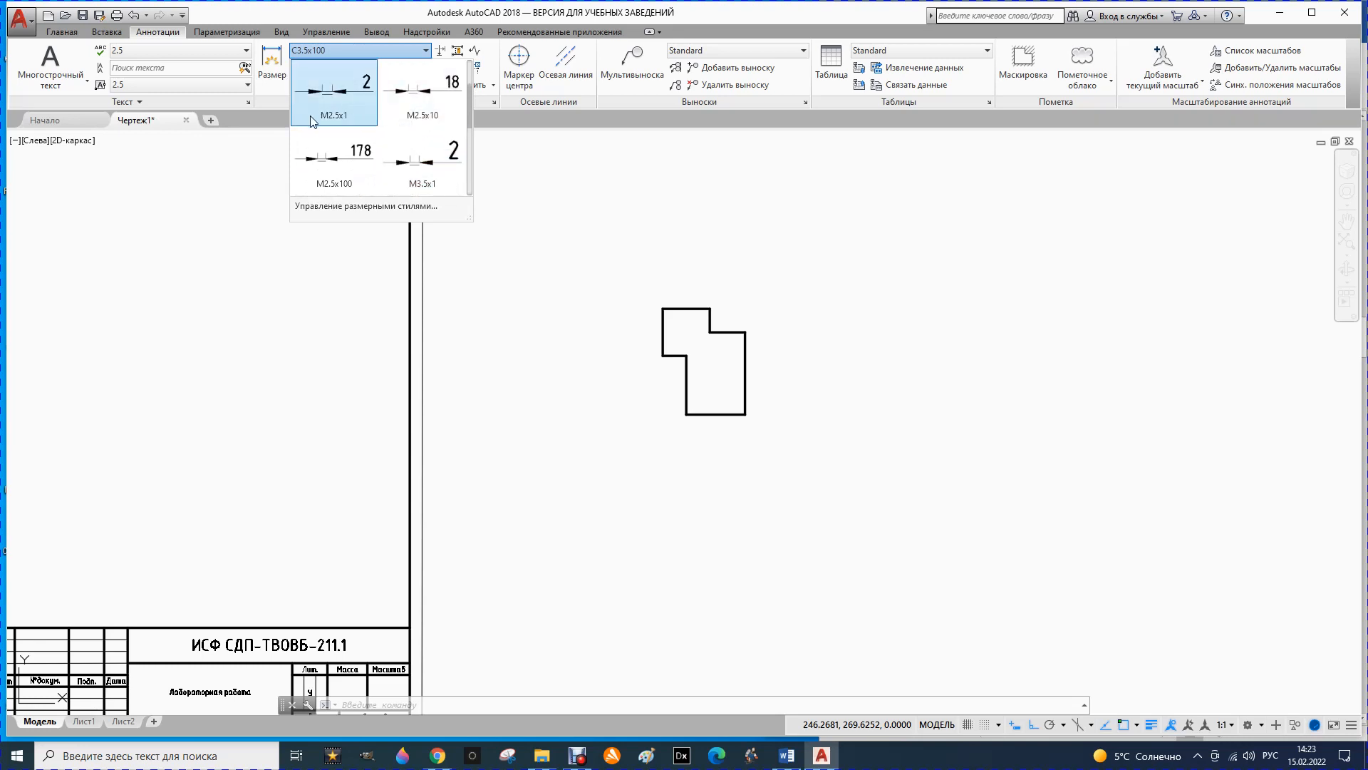
{"action": "left_click", "coordinate": [312, 121]}
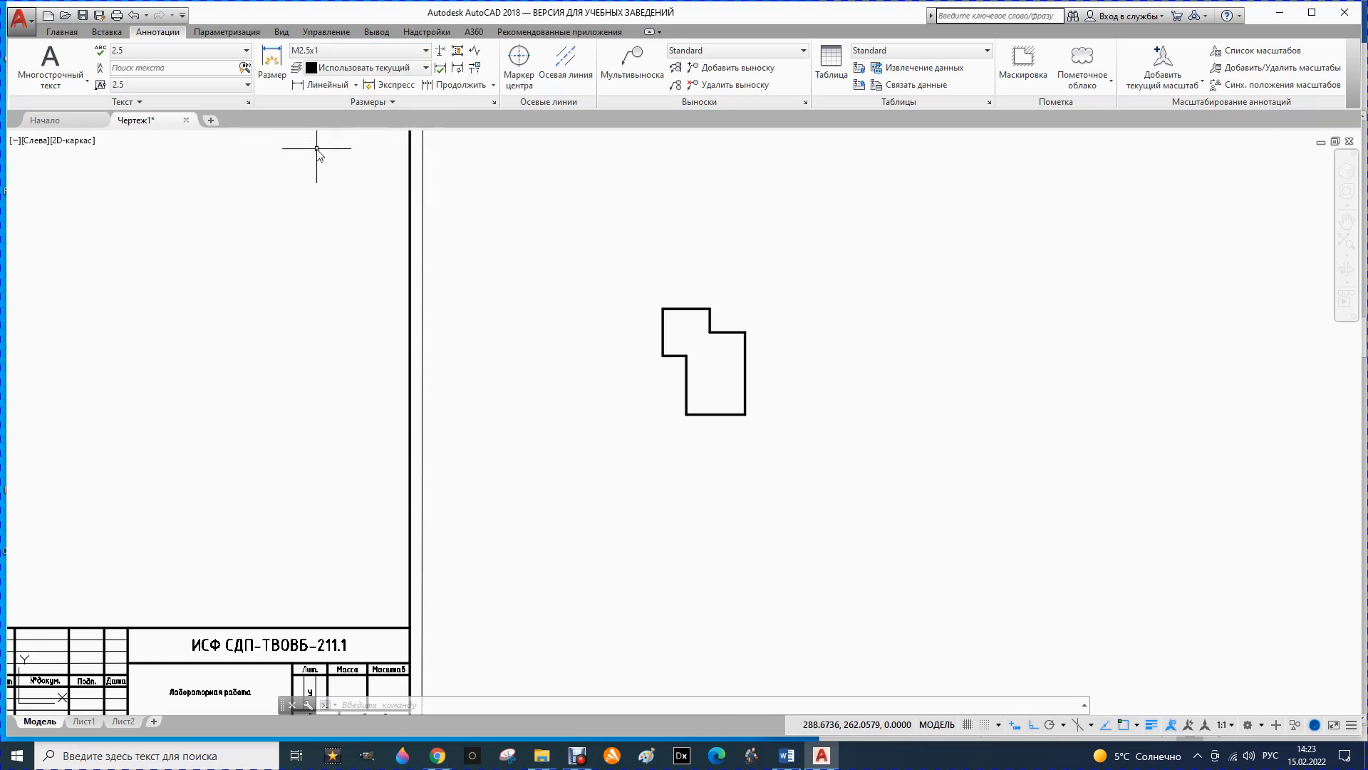
- Add horizontal linear dimensions below the stepped outline for its base edge and its overall width
{"action": "left_click", "coordinate": [319, 92]}
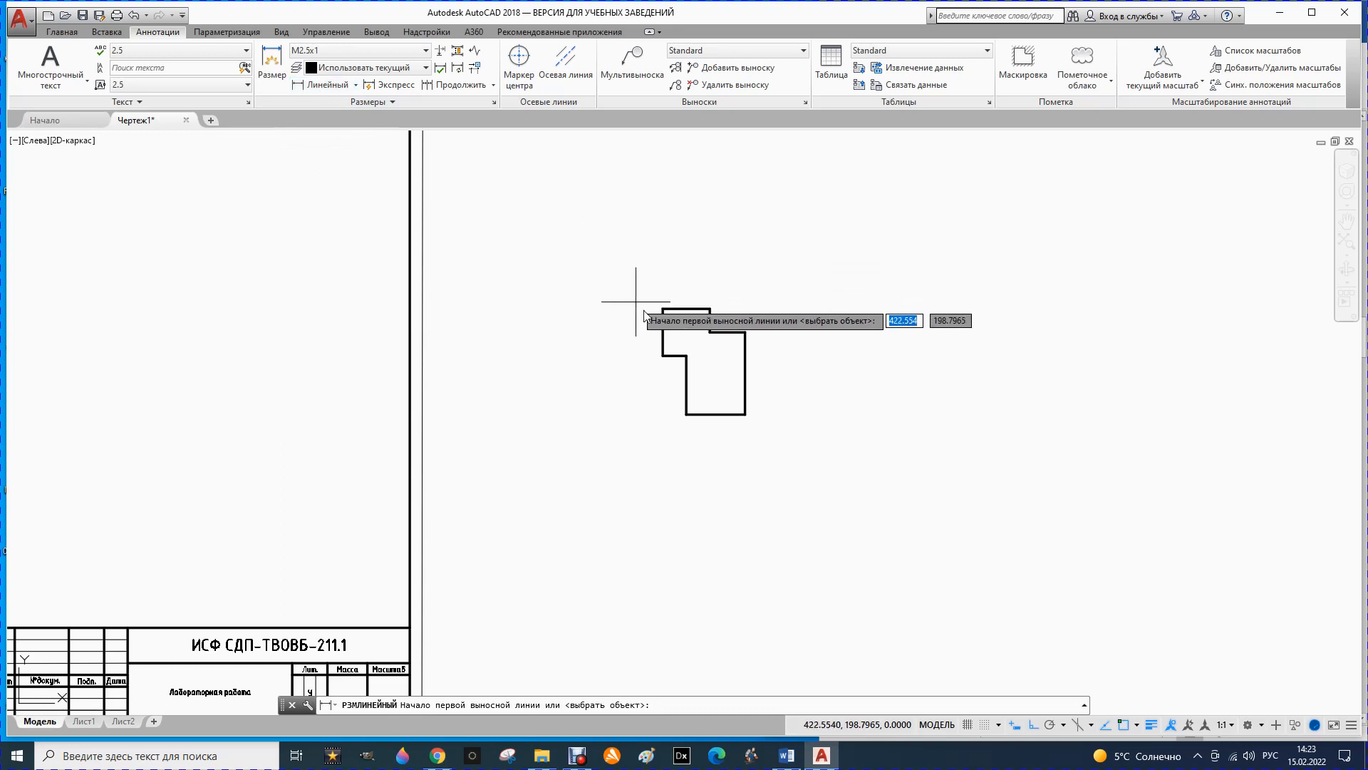
{"action": "left_click", "coordinate": [686, 413]}
{"action": "left_click", "coordinate": [746, 414]}
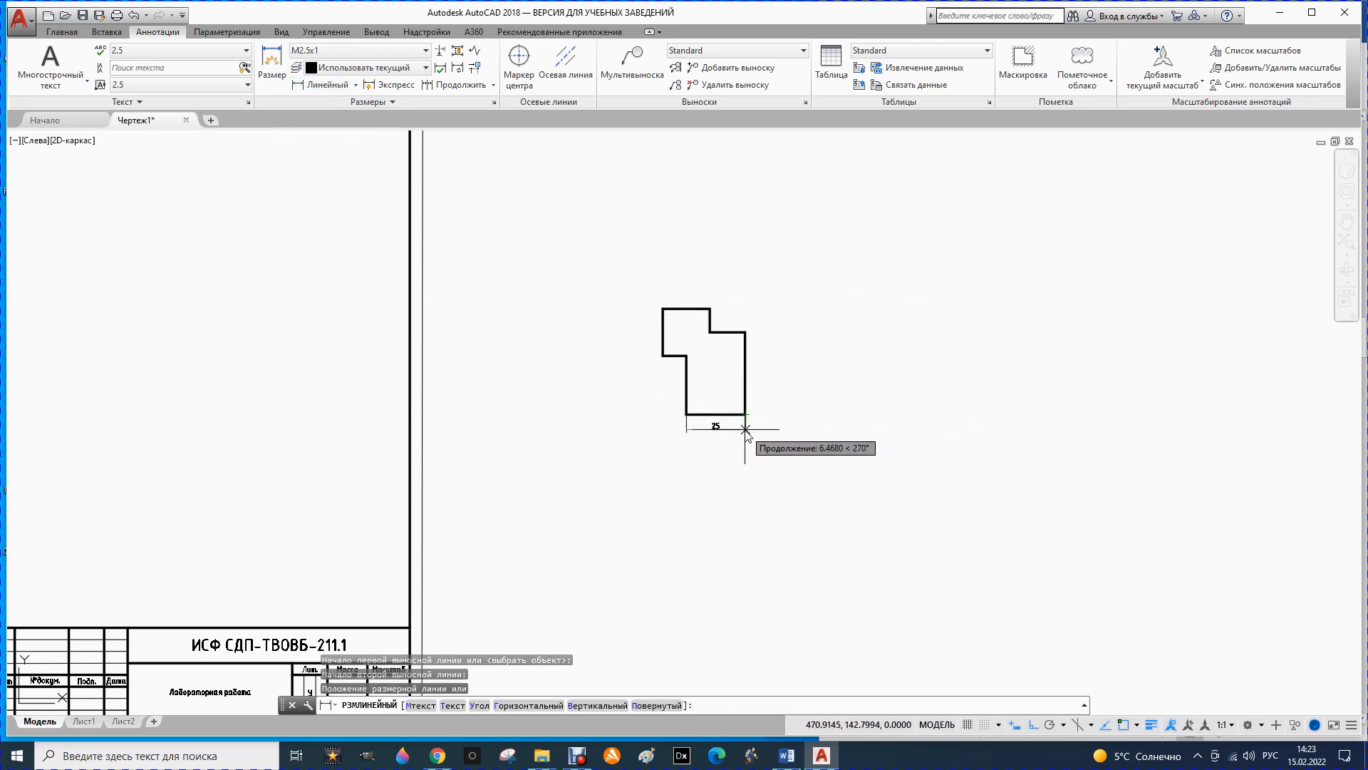
{"action": "left_click", "coordinate": [746, 430]}
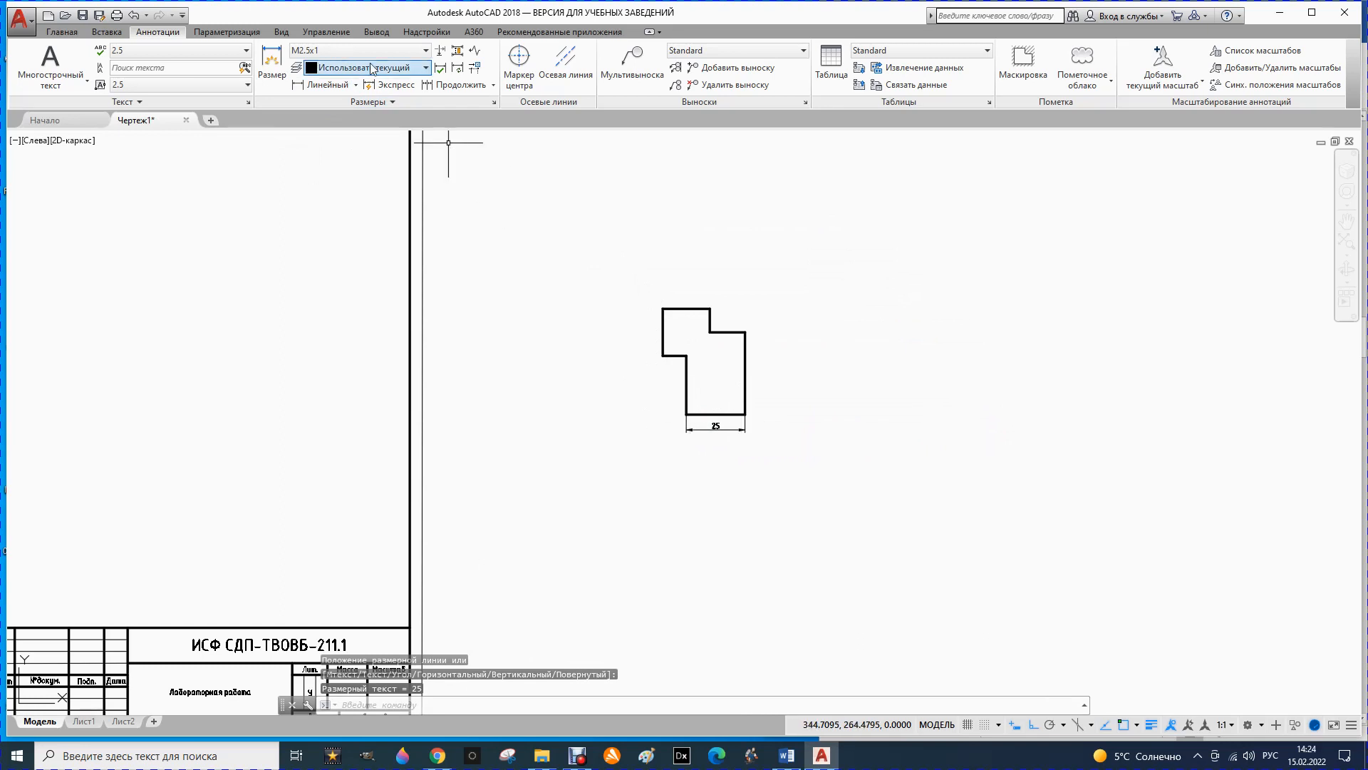
{"action": "left_click", "coordinate": [320, 86]}
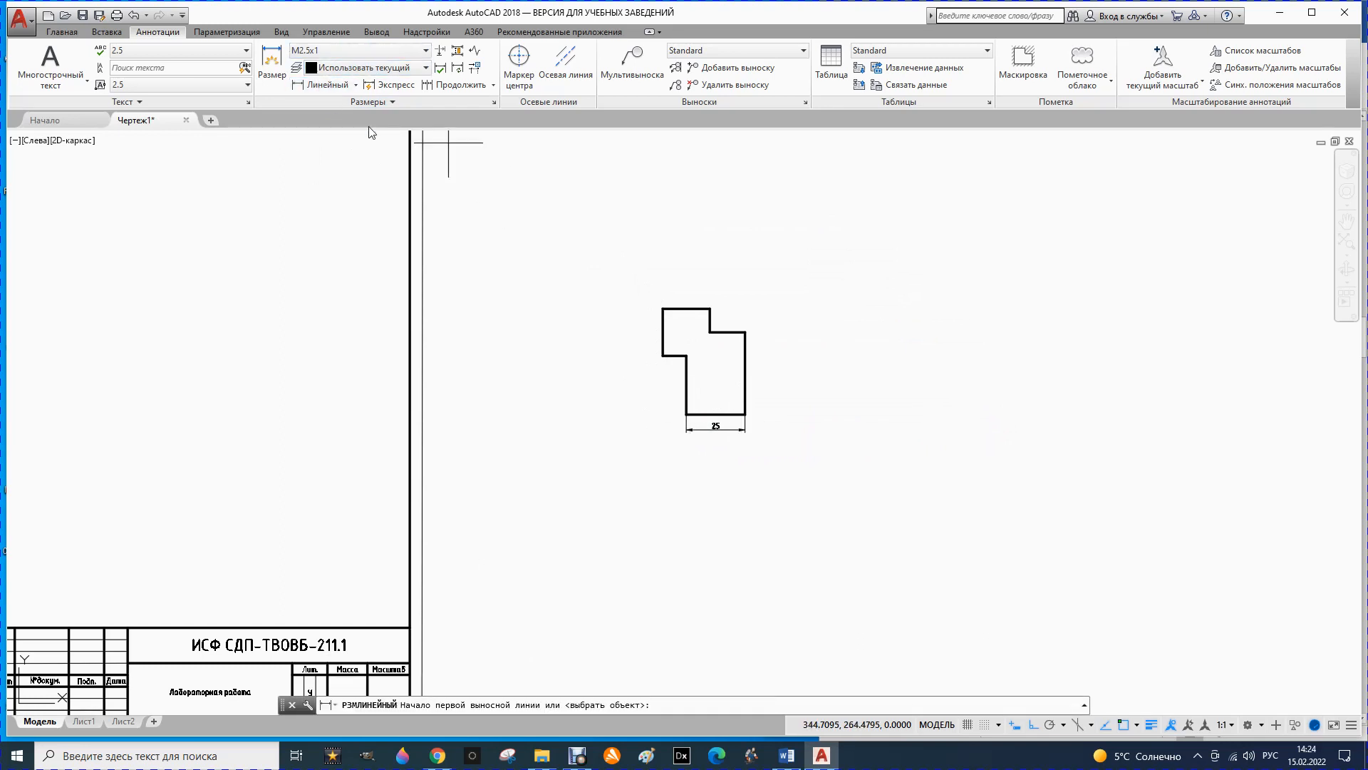
{"action": "left_click", "coordinate": [662, 355]}
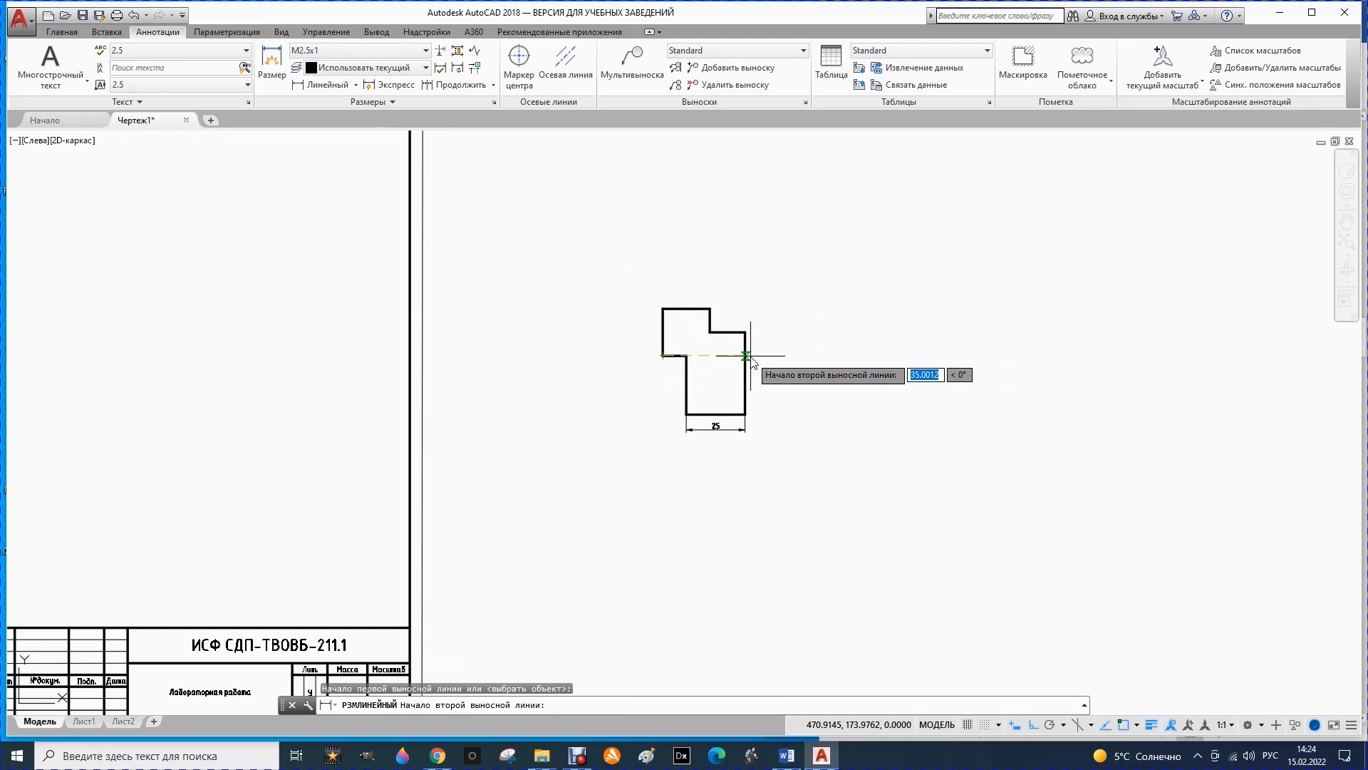
{"action": "left_click", "coordinate": [751, 356]}
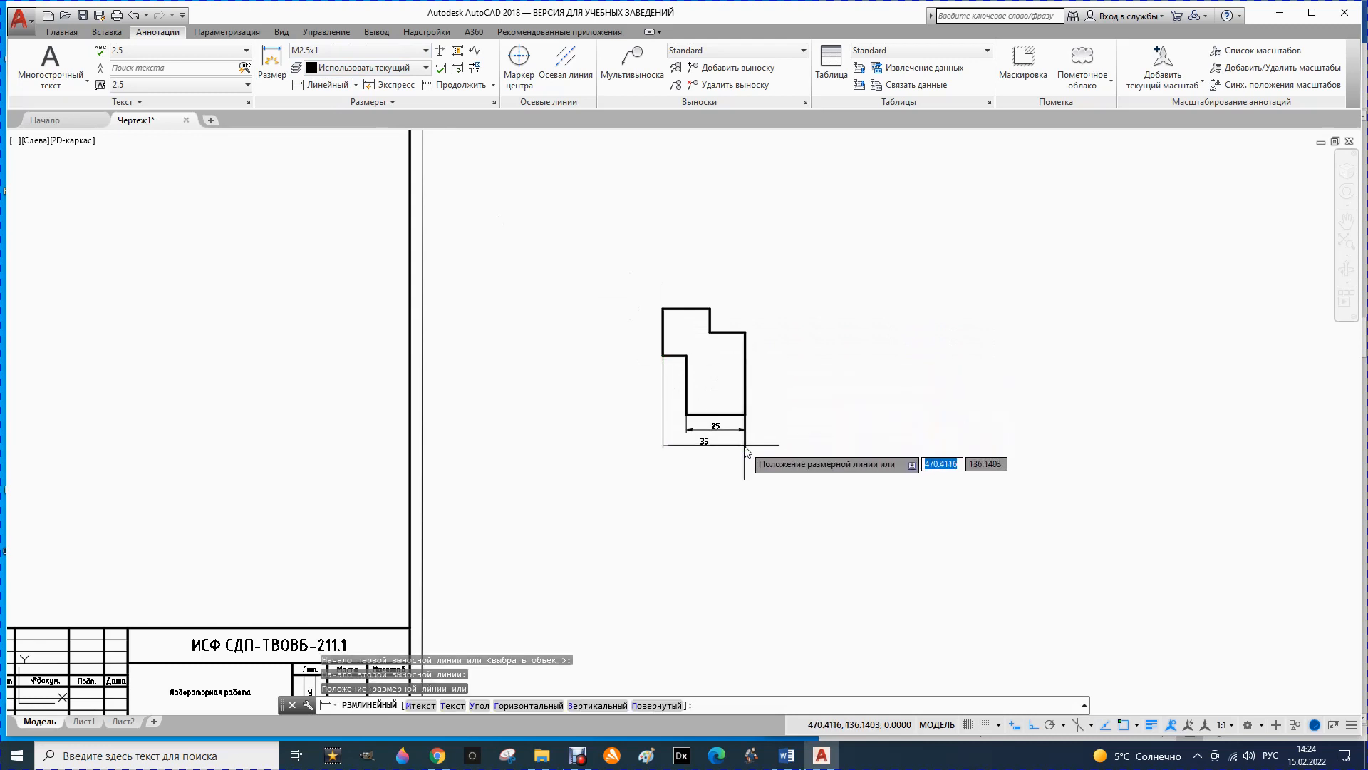
{"action": "left_click", "coordinate": [746, 448]}
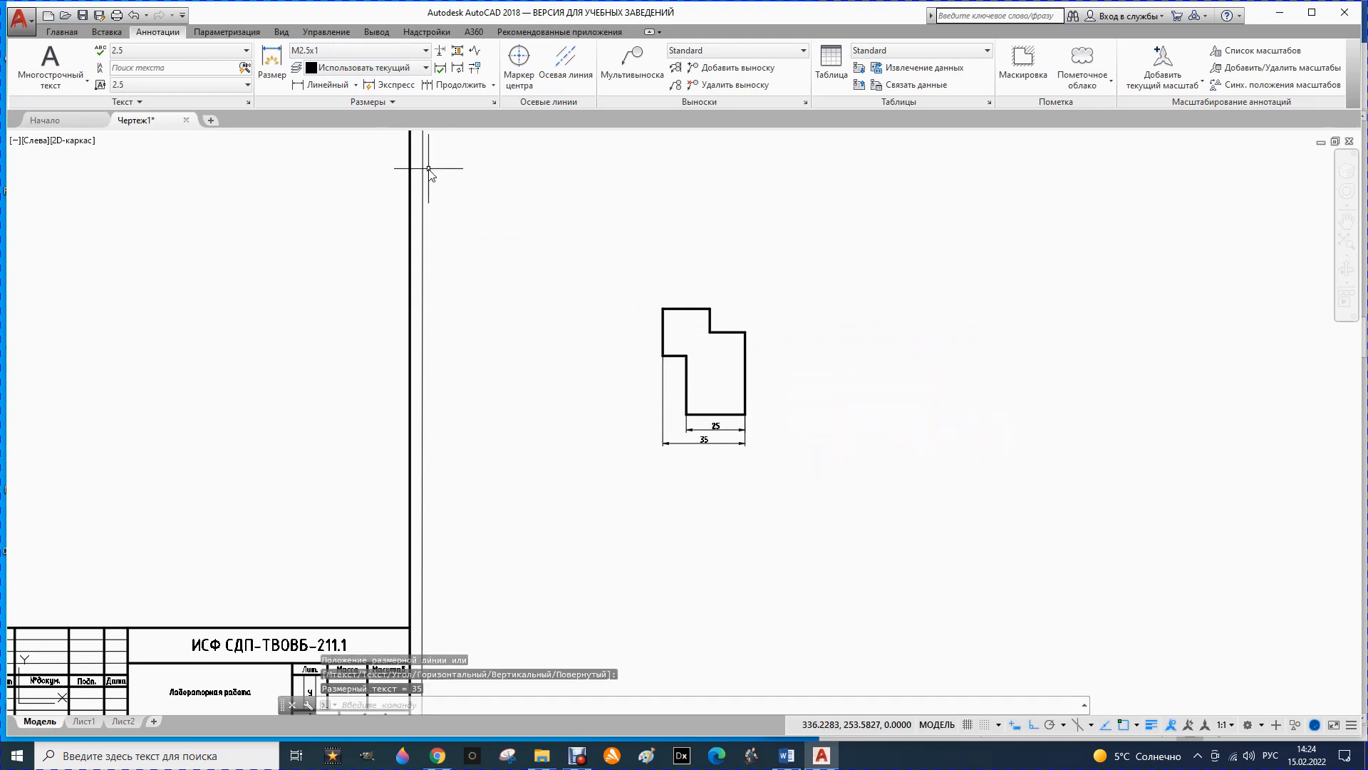
- Add vertical linear dimensions beside the outline's right edge for that edge's length and the overall height
{"action": "left_click", "coordinate": [320, 87]}
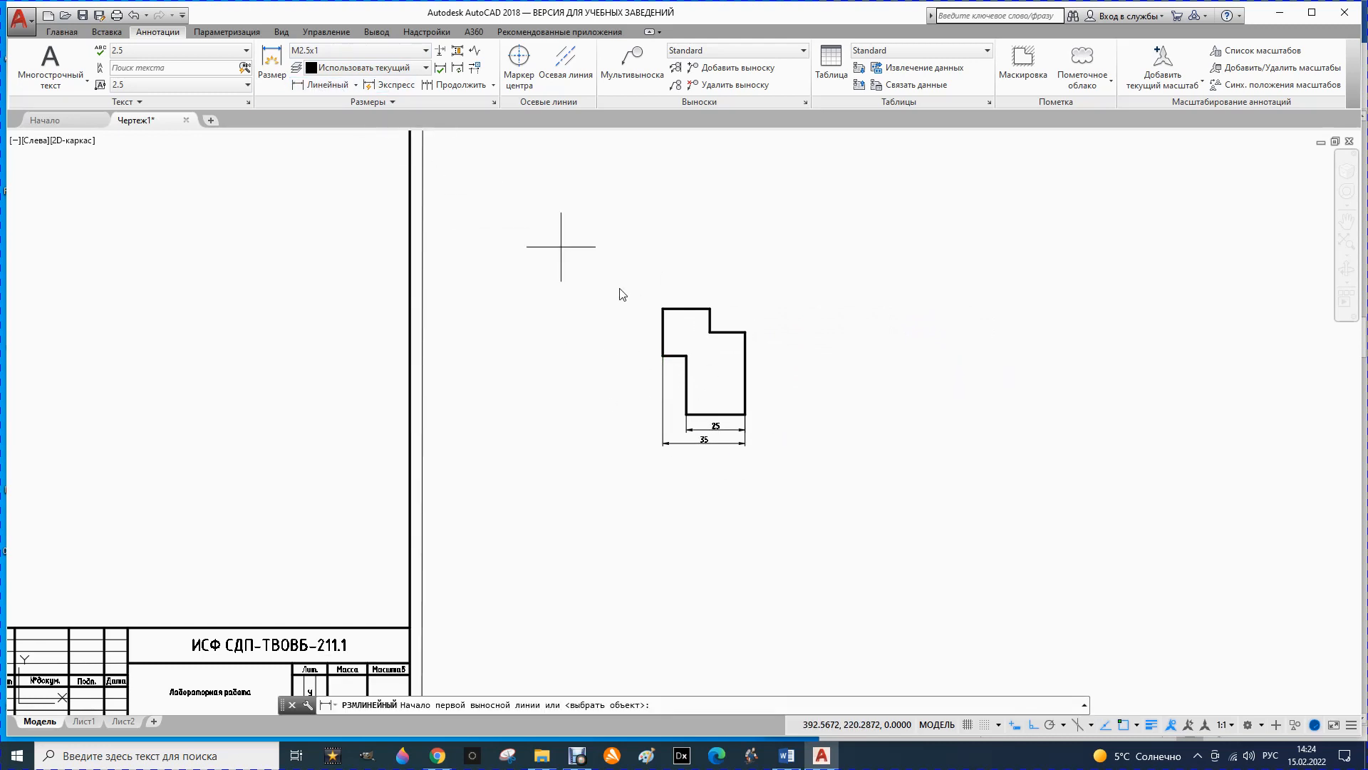
{"action": "left_click", "coordinate": [746, 414]}
{"action": "left_click", "coordinate": [746, 332]}
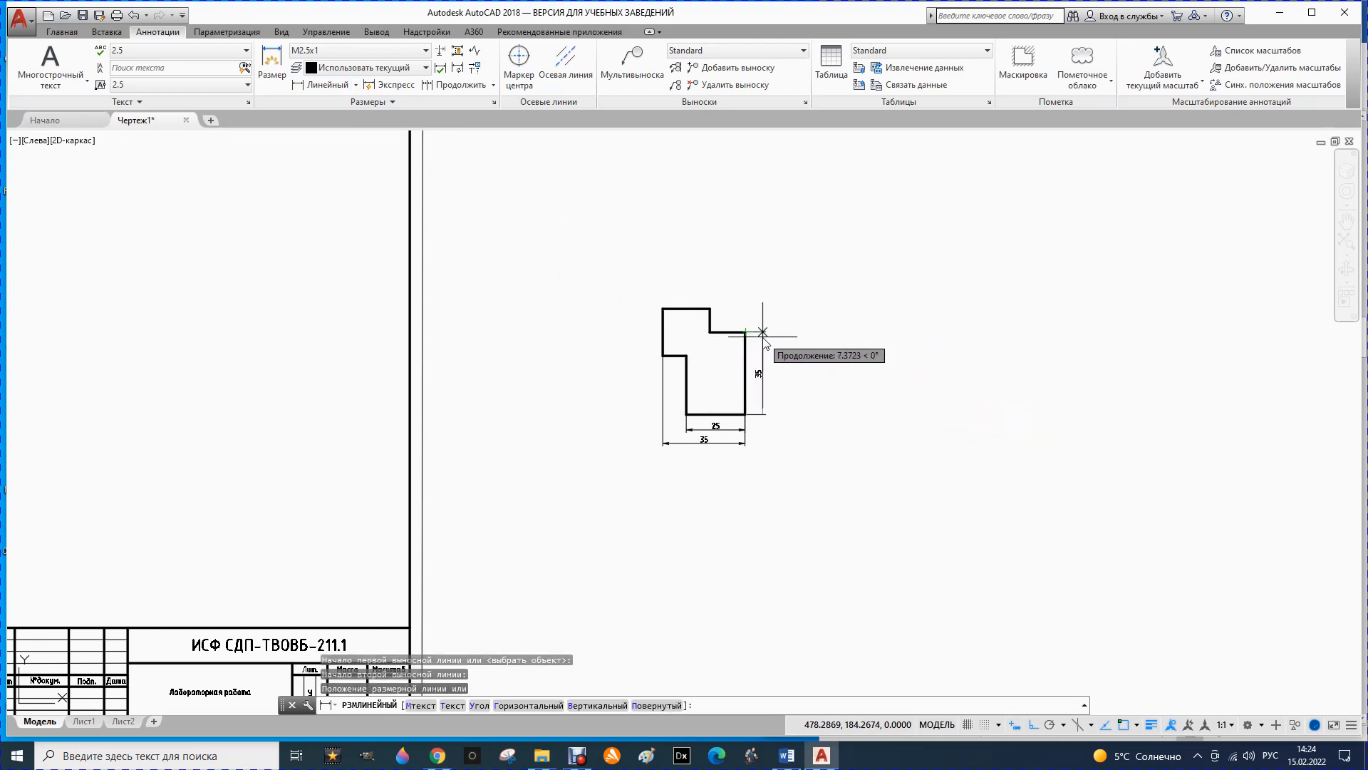
{"action": "left_click", "coordinate": [763, 332]}
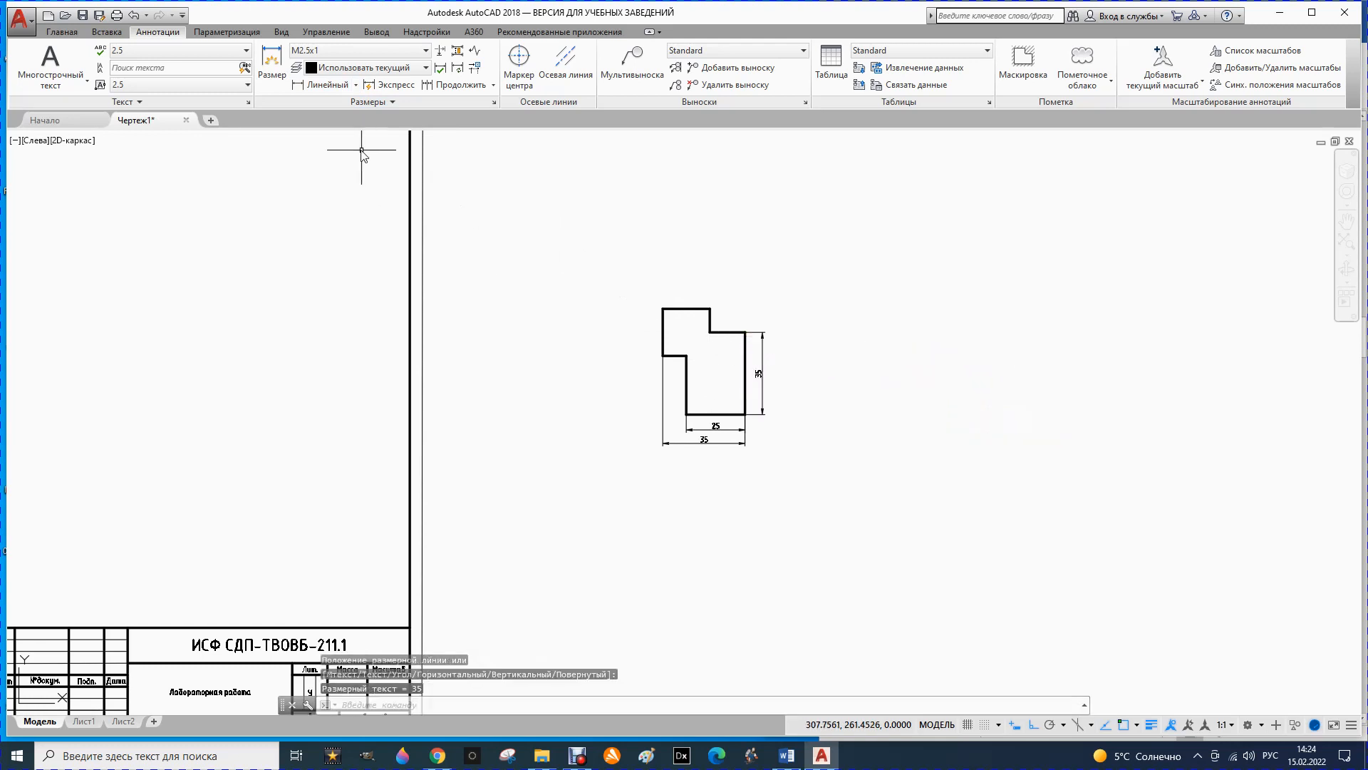
{"action": "left_click", "coordinate": [317, 86]}
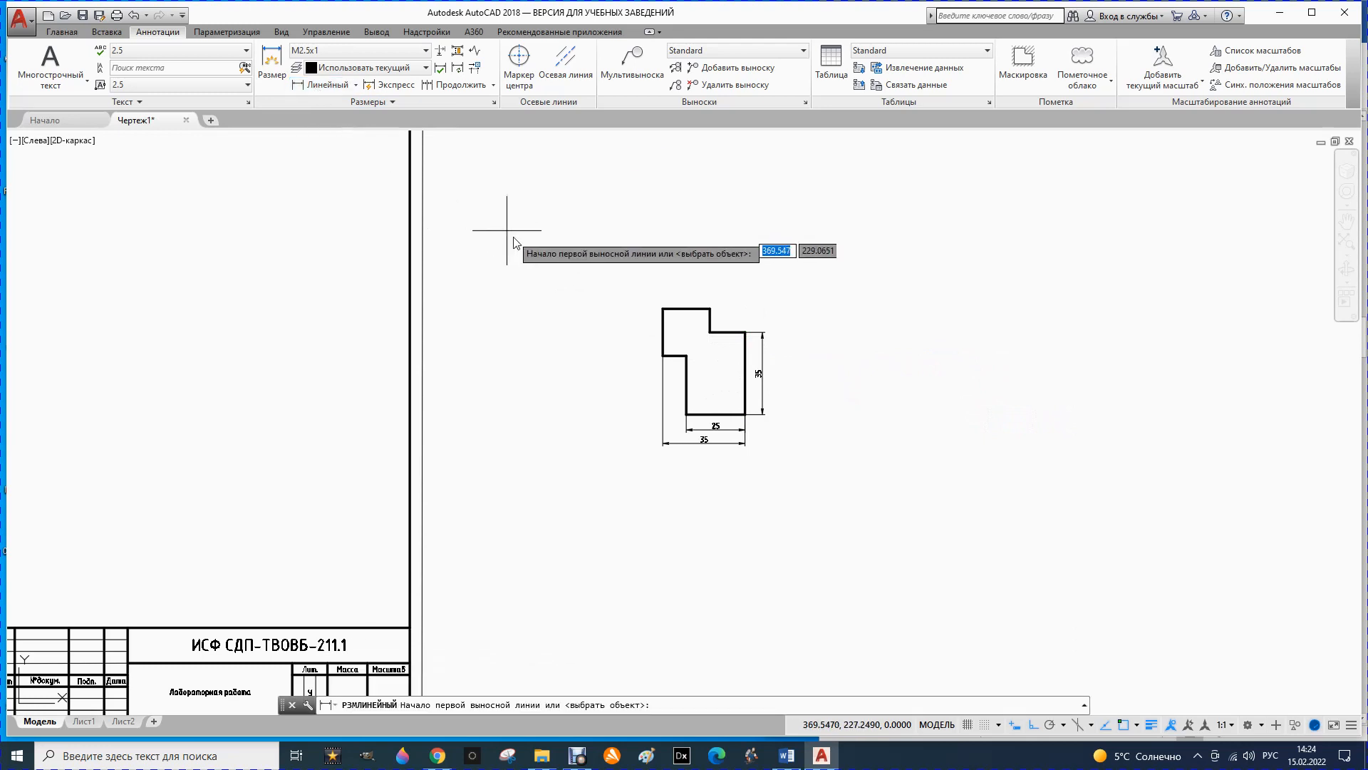
{"action": "left_click", "coordinate": [710, 308]}
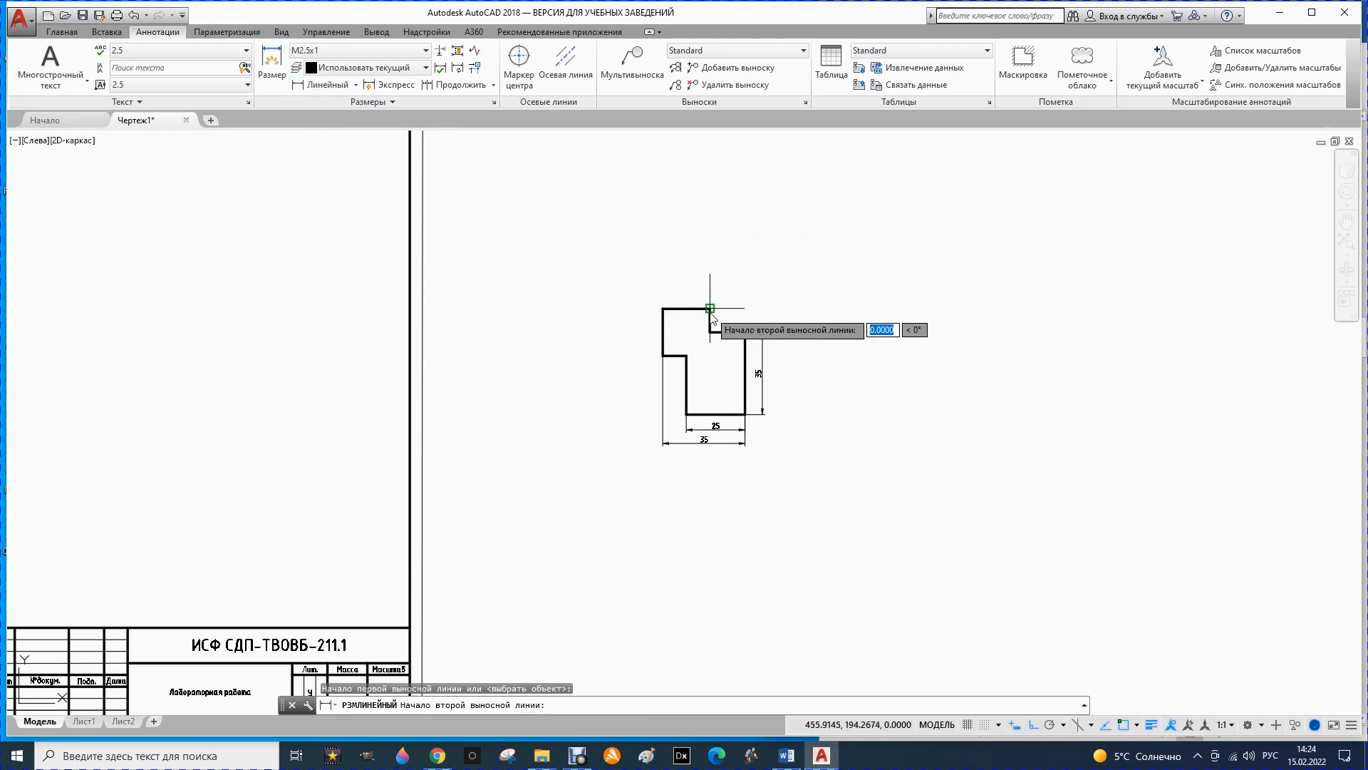
{"action": "left_click", "coordinate": [710, 414]}
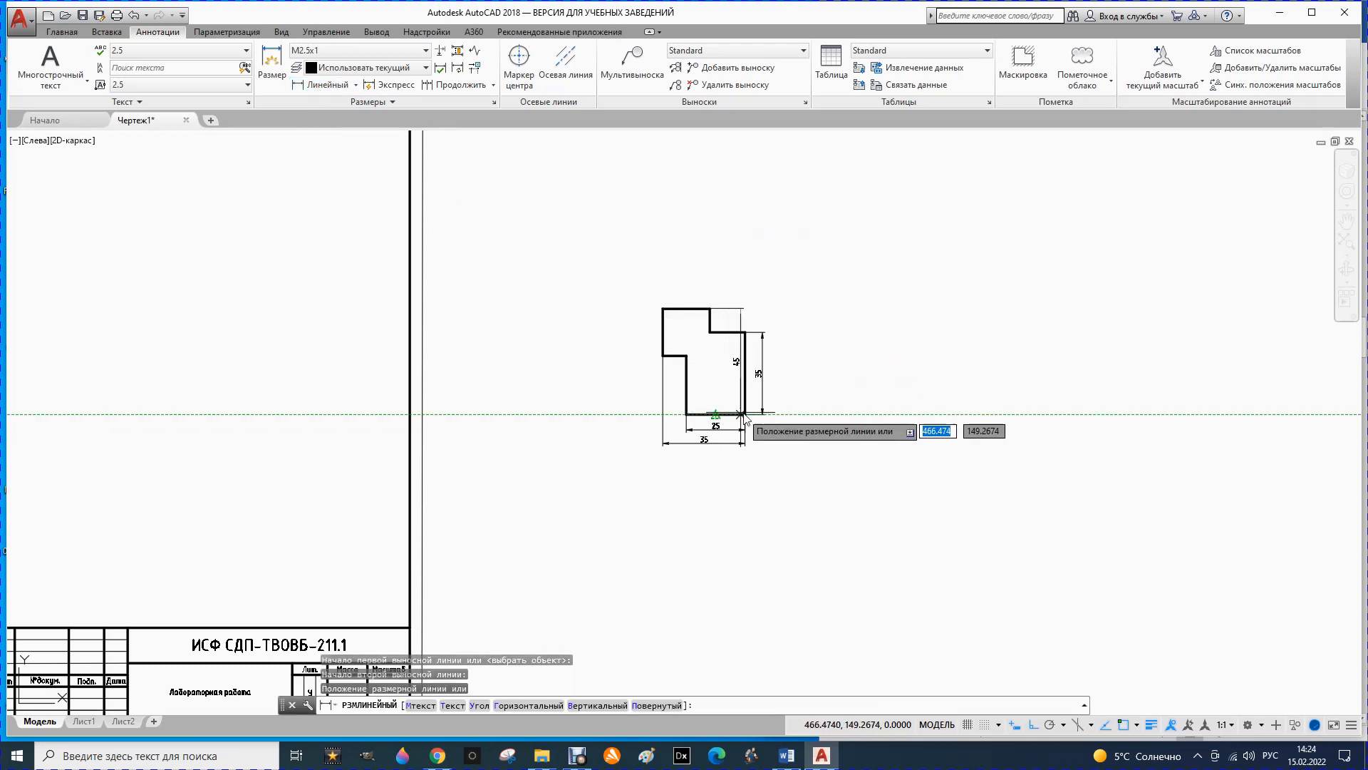
{"action": "left_click", "coordinate": [781, 414]}
{"action": "left_click", "coordinate": [317, 85]}
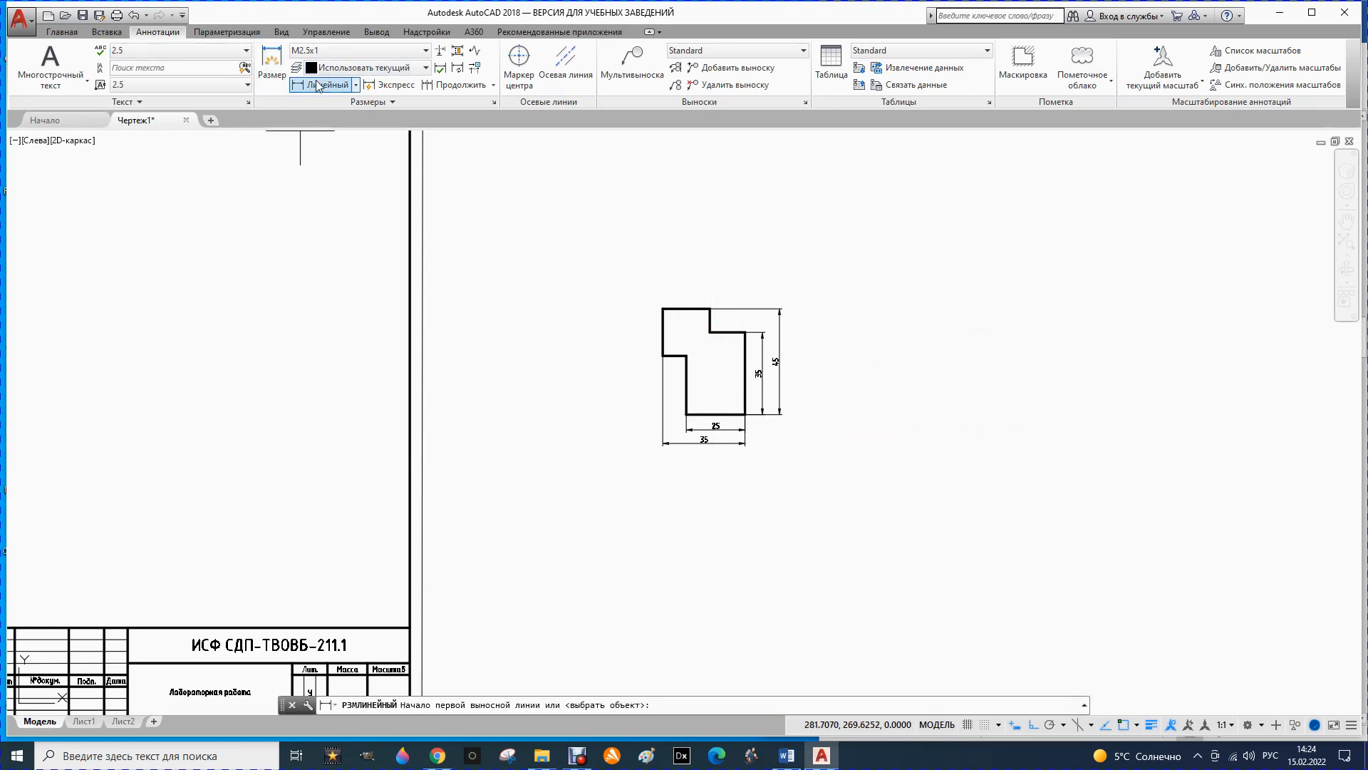
{"action": "left_click", "coordinate": [668, 362]}
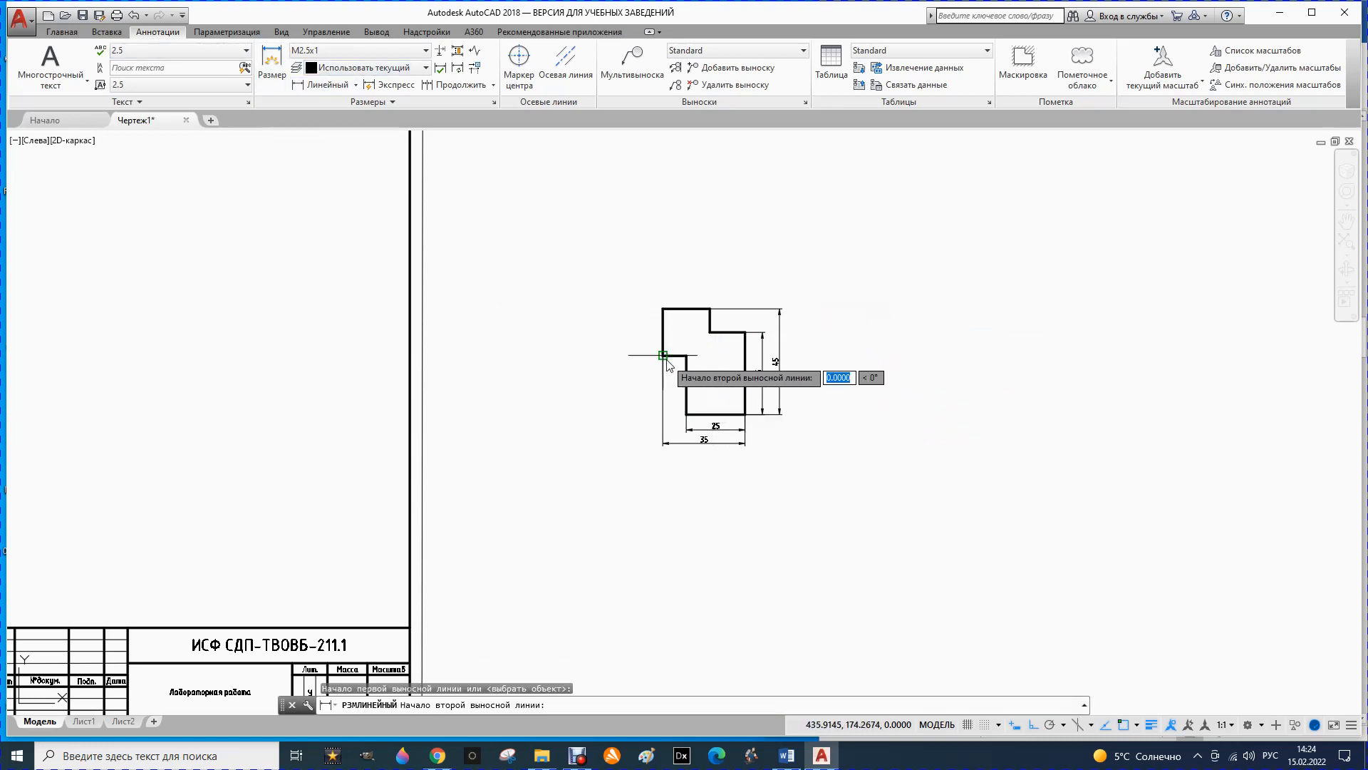
{"action": "key", "text": "Escape"}
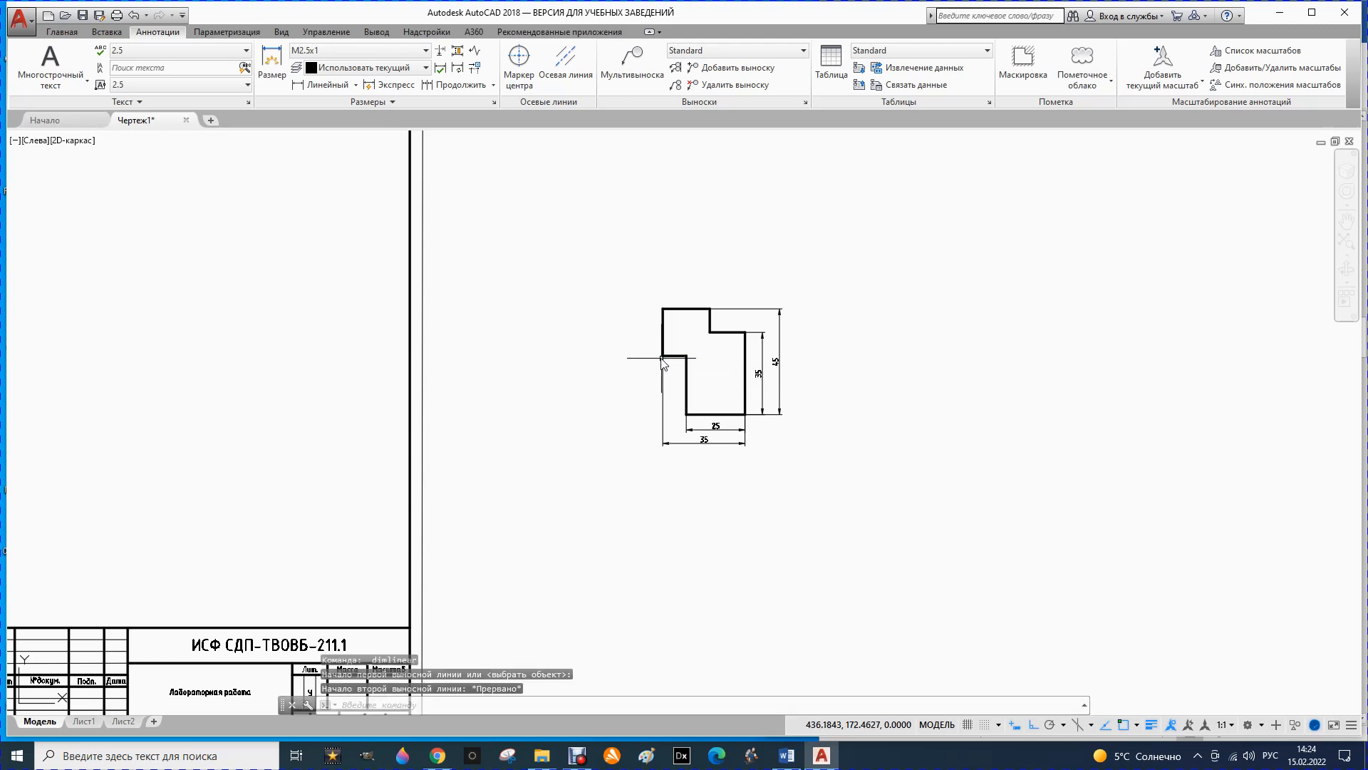
- Add linear dimensions for the outline's upper-left vertical edge and its top edge, placing them outside the shape
{"action": "left_click", "coordinate": [318, 85]}
{"action": "left_click", "coordinate": [663, 354]}
{"action": "left_click", "coordinate": [663, 308]}
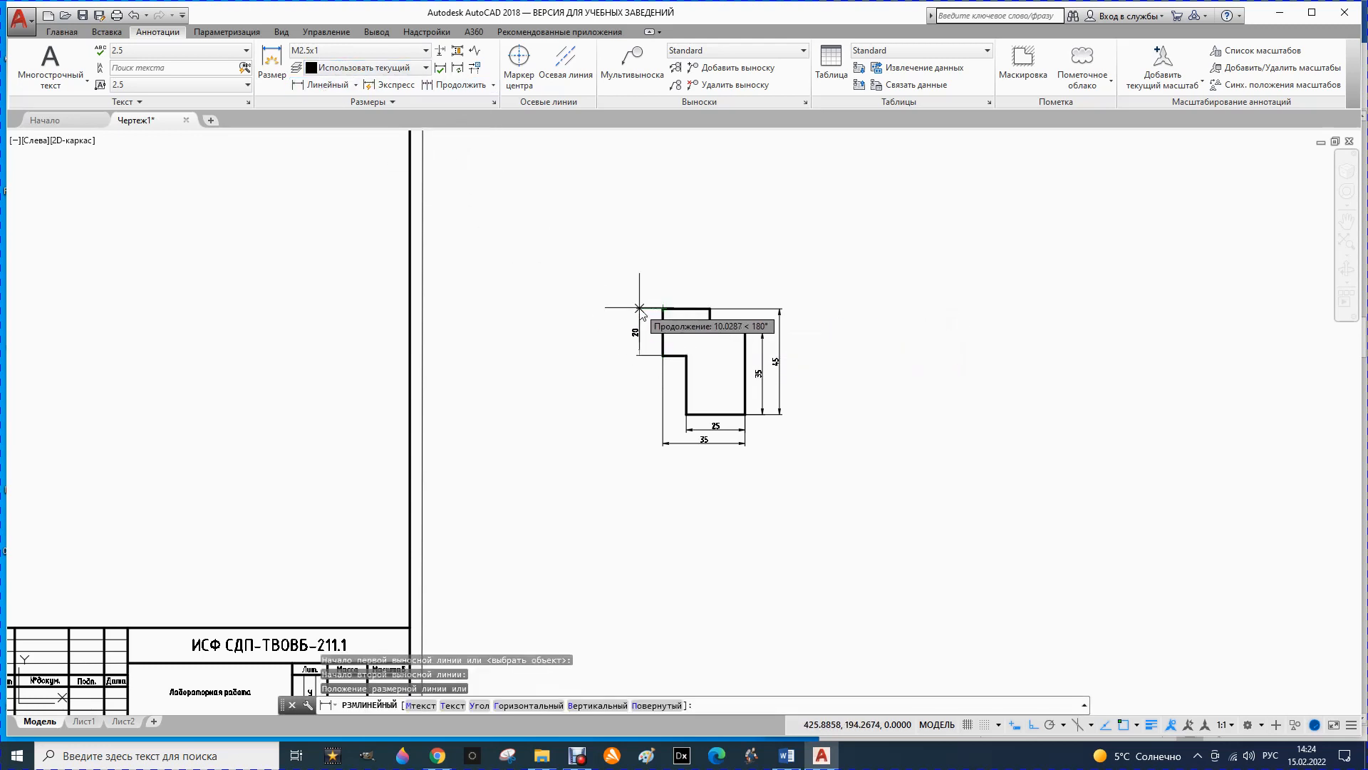
{"action": "left_click", "coordinate": [643, 310]}
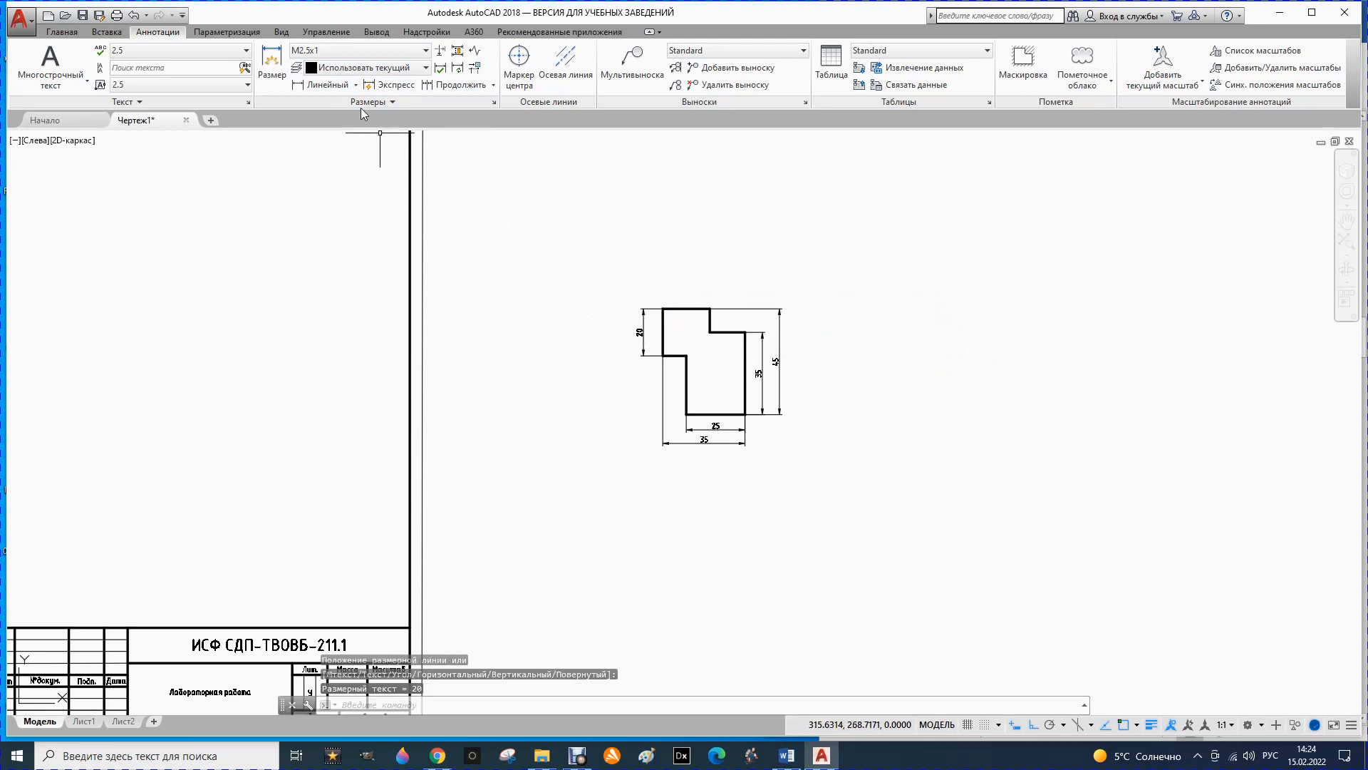
{"action": "left_click", "coordinate": [318, 85]}
{"action": "left_click", "coordinate": [662, 308]}
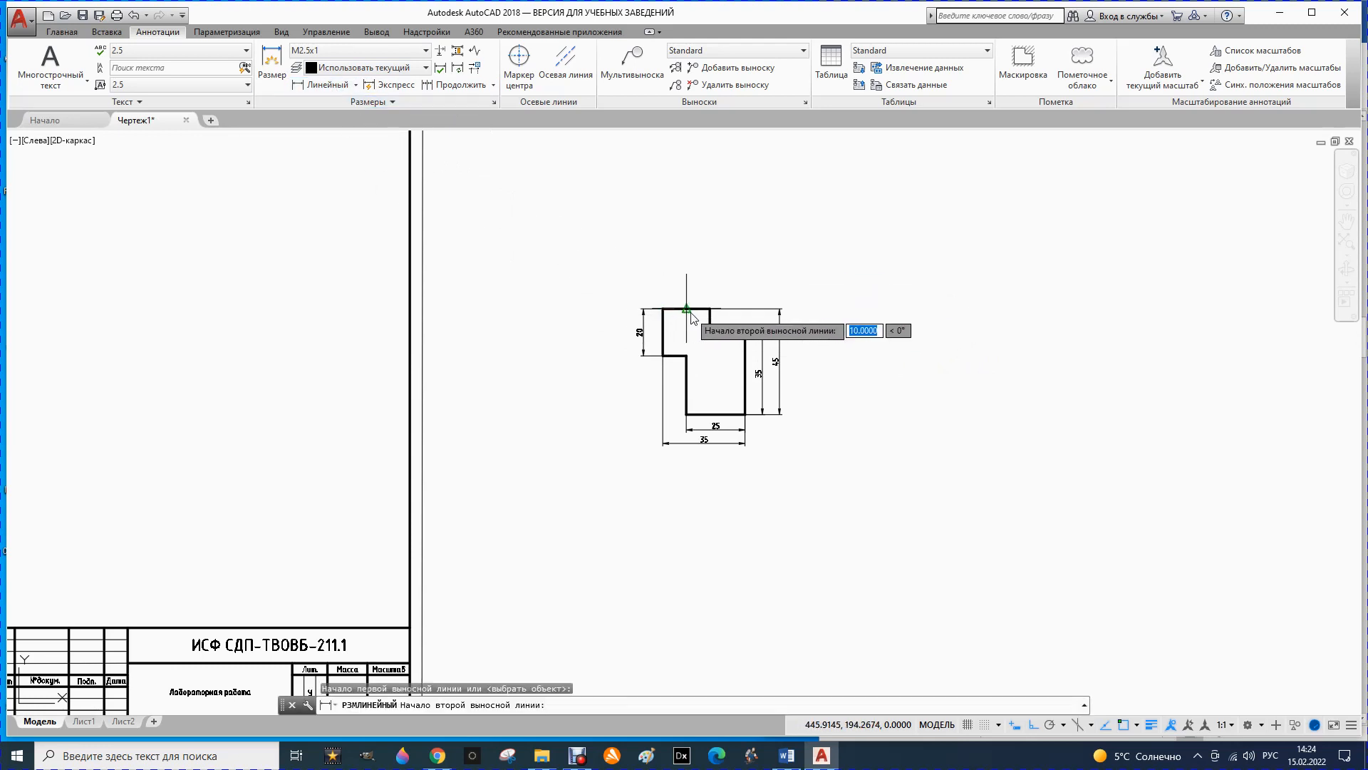
{"action": "left_click", "coordinate": [710, 308]}
{"action": "left_click", "coordinate": [710, 292]}
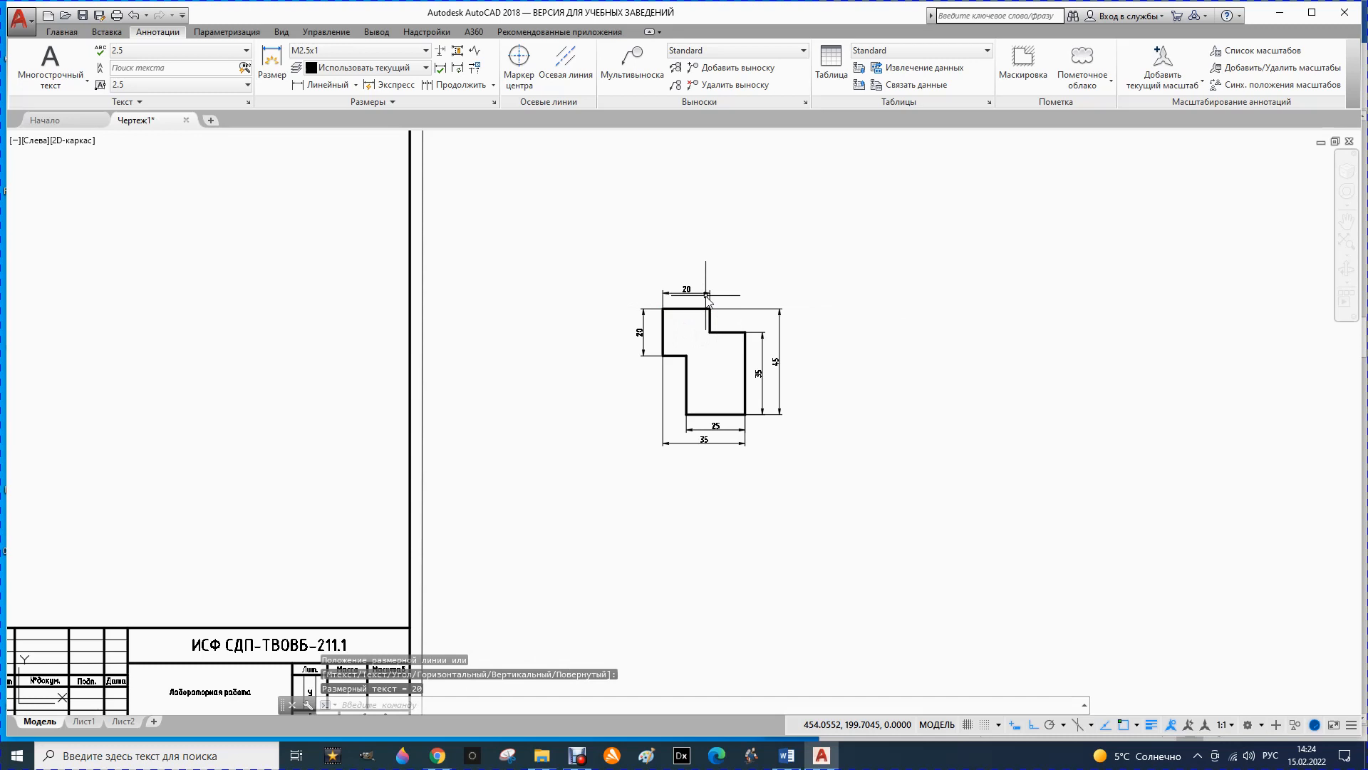
{"action": "key", "text": "Escape"}
{"action": "key", "text": "Escape"}
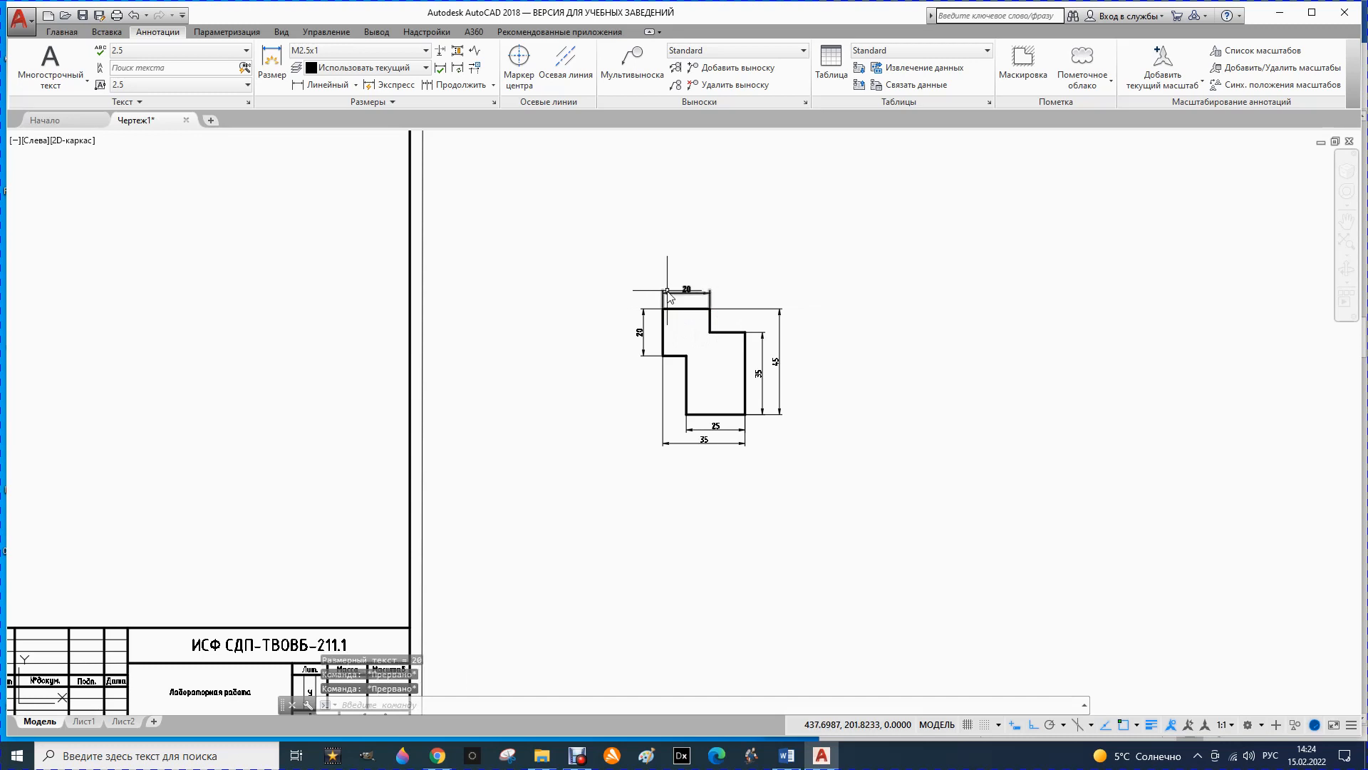
- Draw a five-sided polygon inscribed in a circle of radius 25 to the right of the dimensioned outline, with a vertex pointing up
{"action": "scroll", "coordinate": [668, 292], "scroll_direction": "down", "scroll_amount": 2}
{"action": "scroll", "coordinate": [800, 425], "scroll_direction": "up", "scroll_amount": 2}
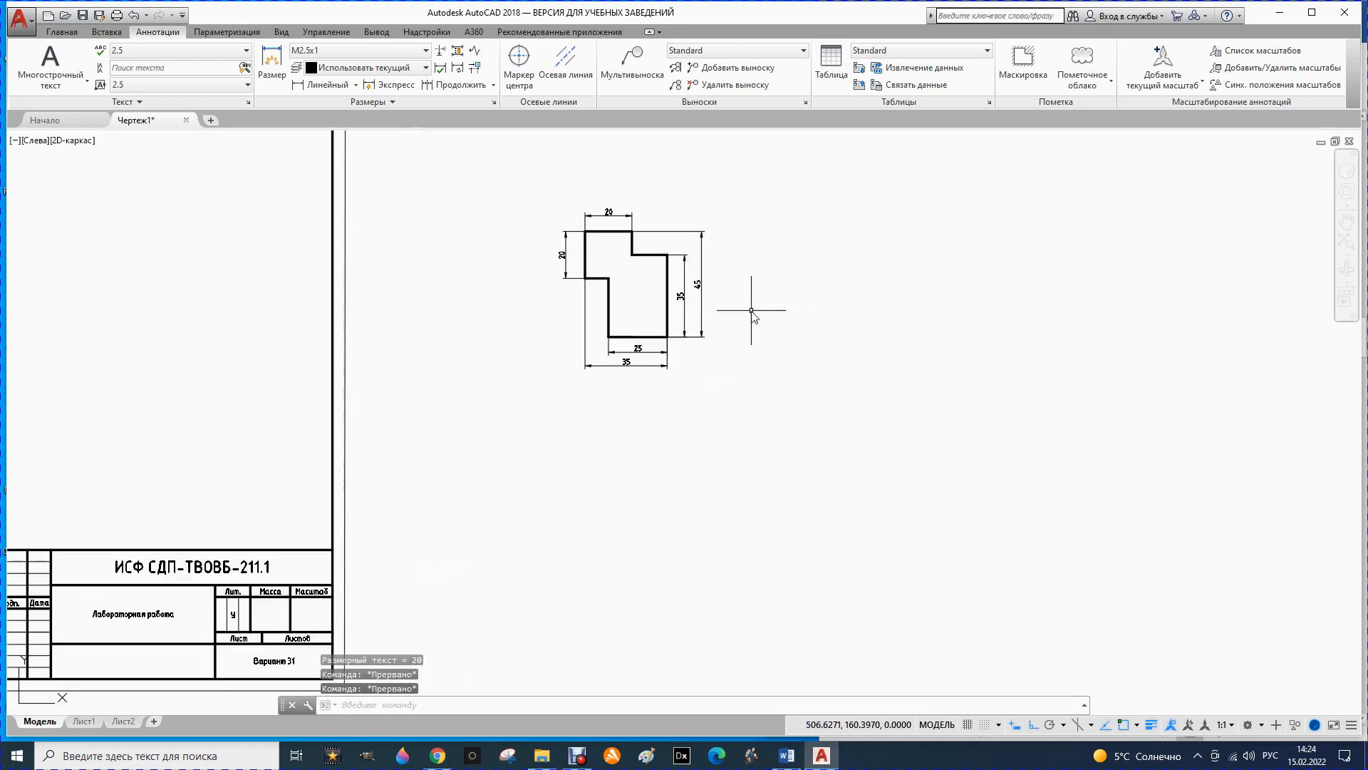
{"action": "scroll", "coordinate": [742, 290], "scroll_direction": "up", "scroll_amount": 2}
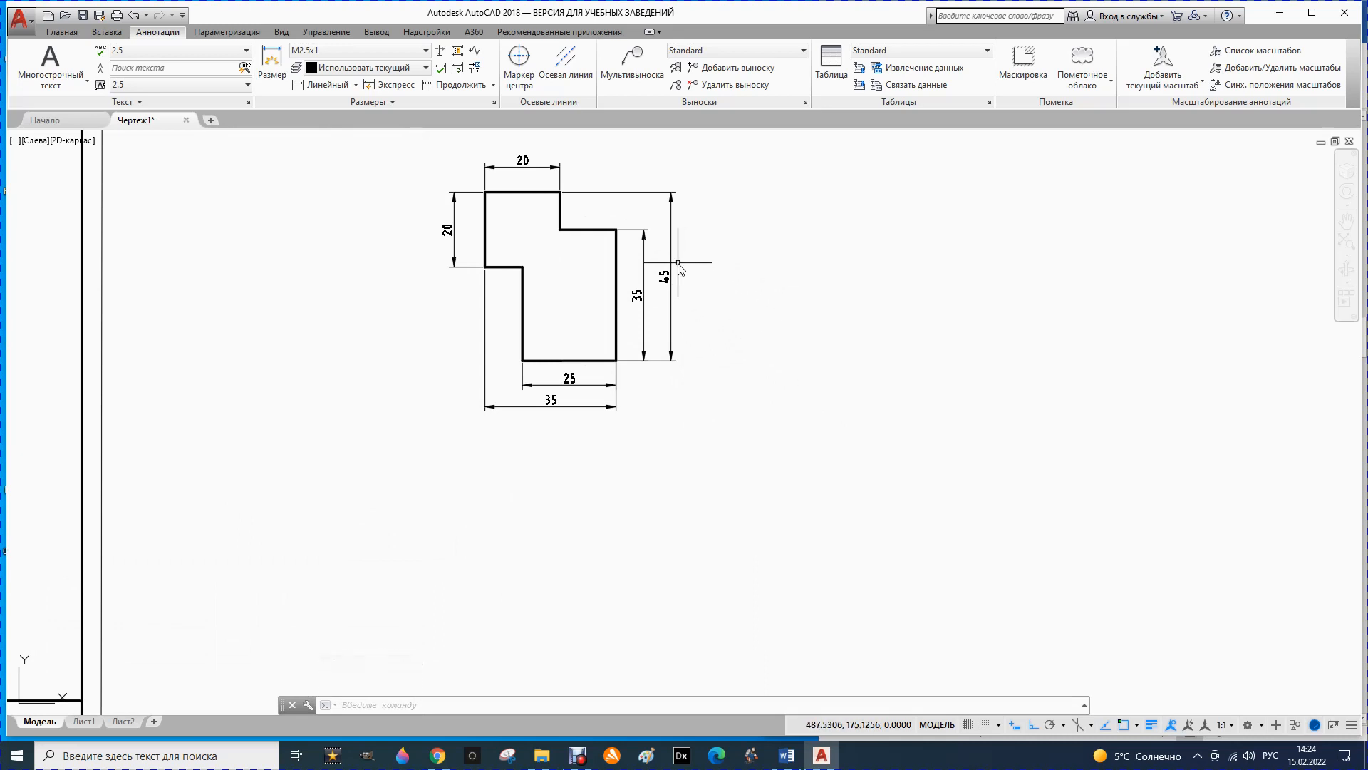
{"action": "left_click", "coordinate": [60, 32]}
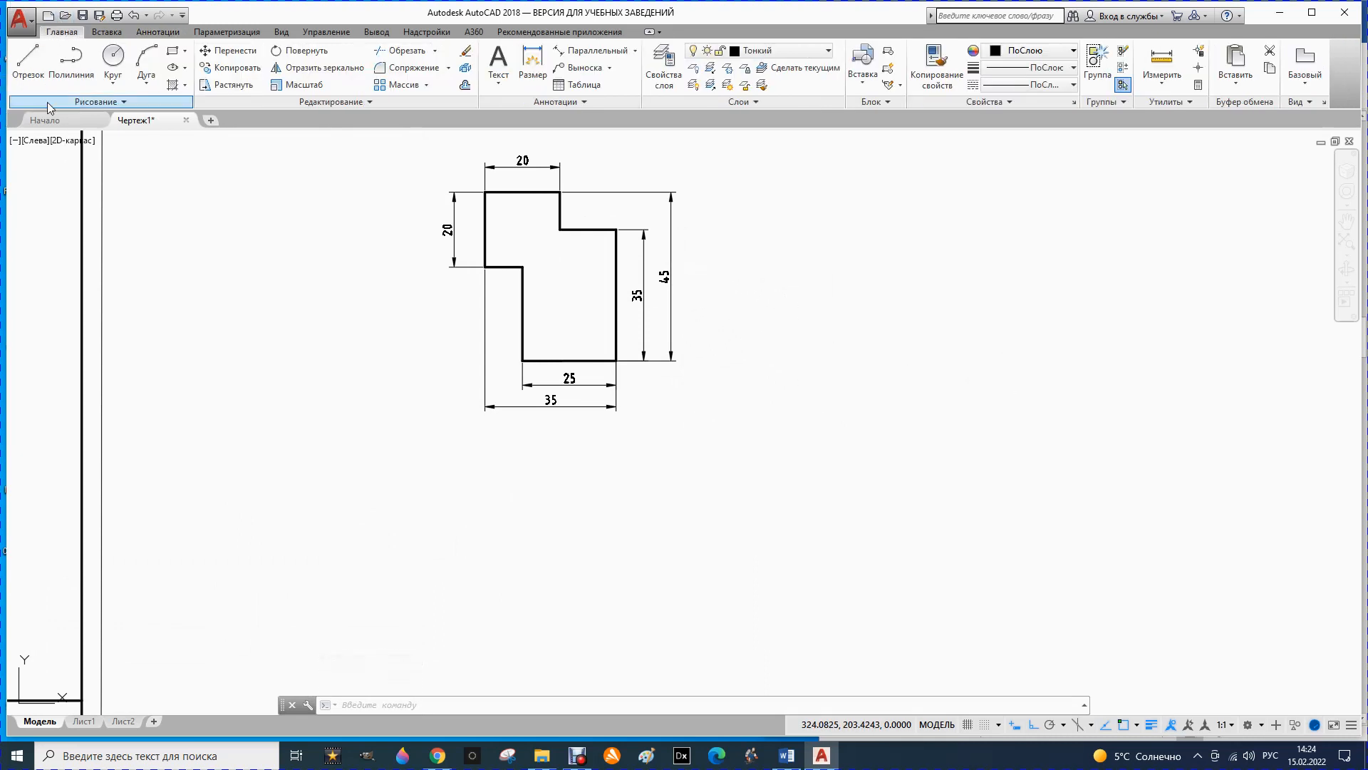
{"action": "left_click", "coordinate": [187, 56]}
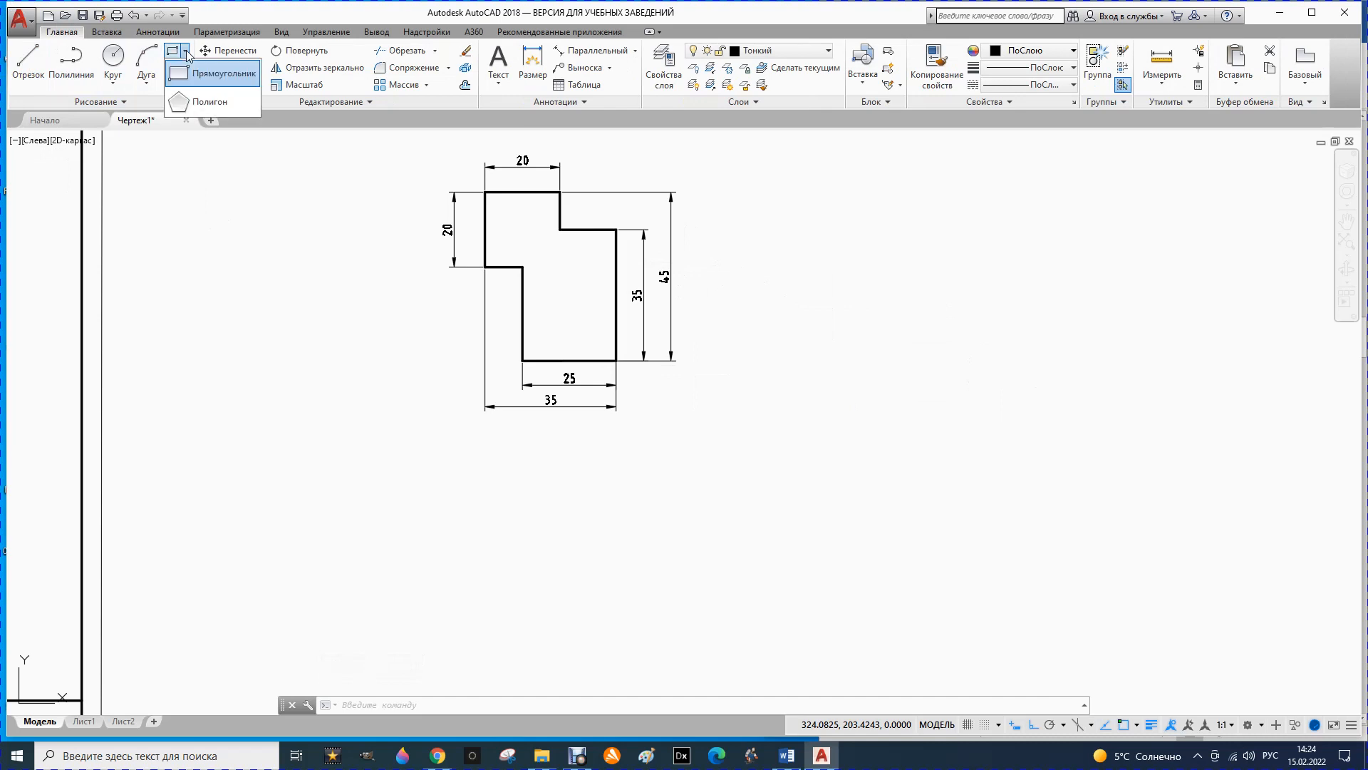
{"action": "left_click", "coordinate": [205, 103]}
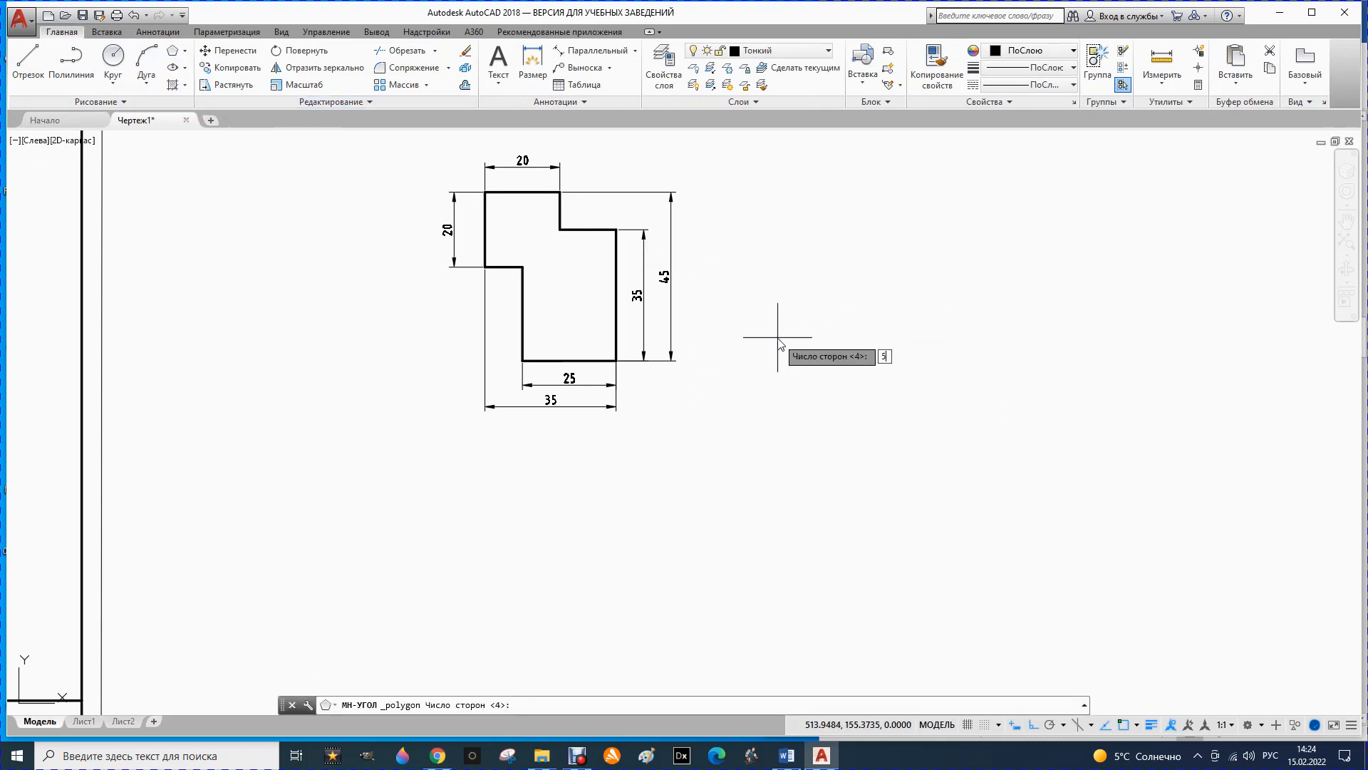
{"action": "key", "text": "Return"}
{"action": "left_click", "coordinate": [847, 299]}
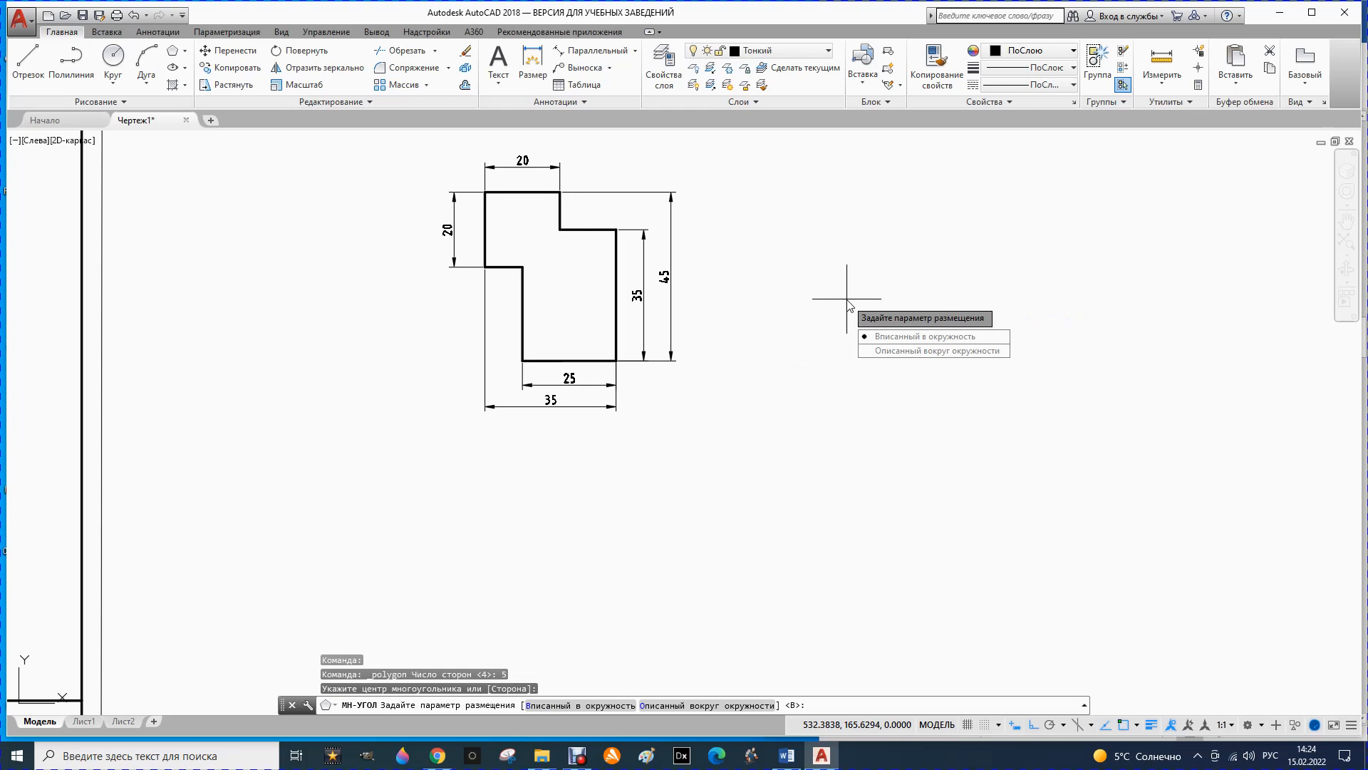
{"action": "key", "text": "Return"}
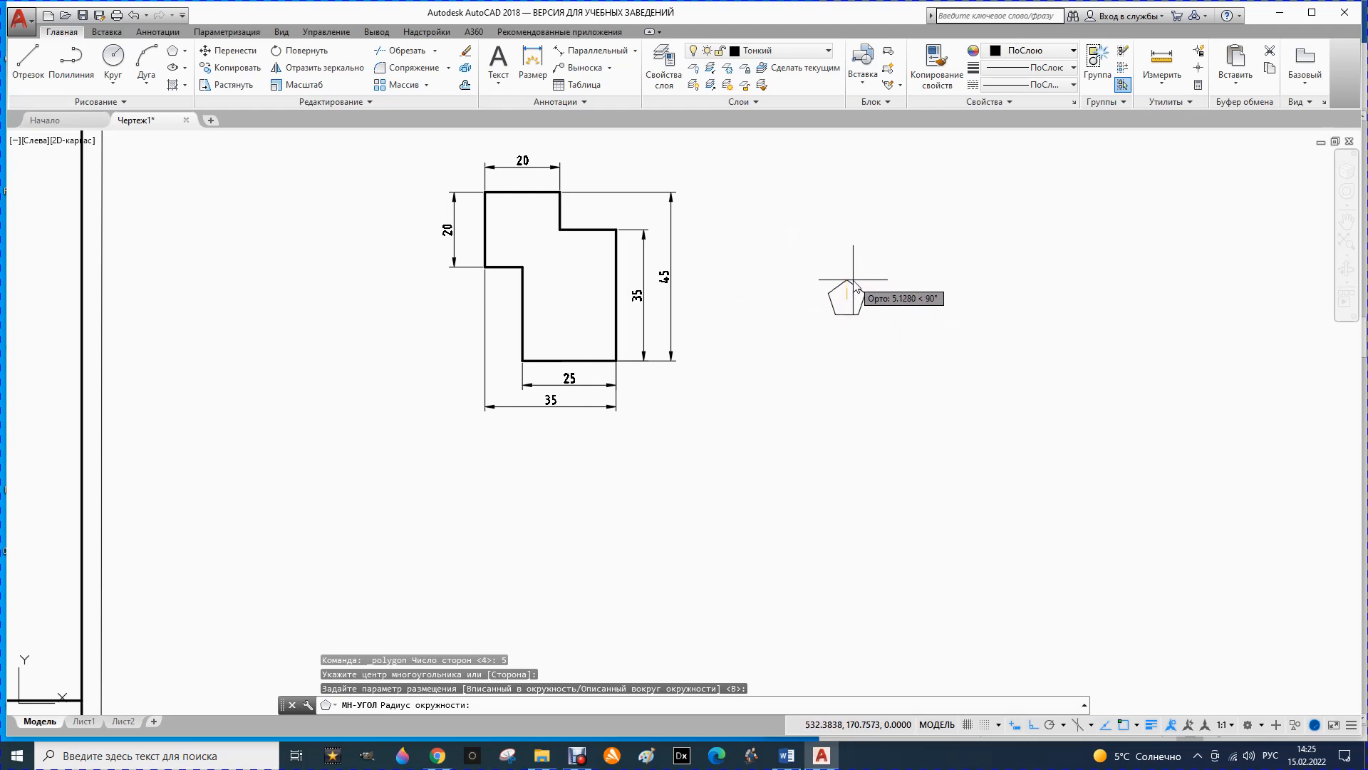
{"action": "key", "text": "Return"}
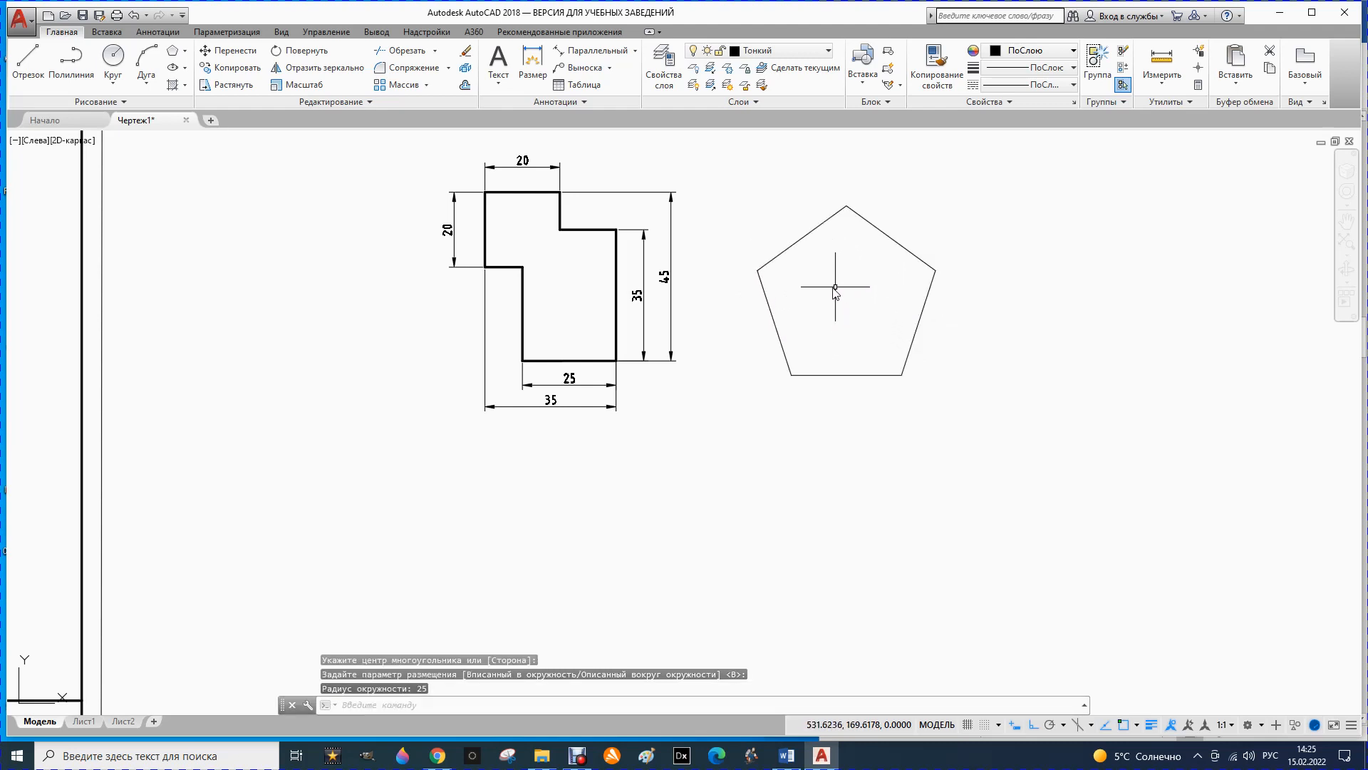
- Move the pentagon to the Основной layer and clear the selection
{"action": "left_click", "coordinate": [789, 245]}
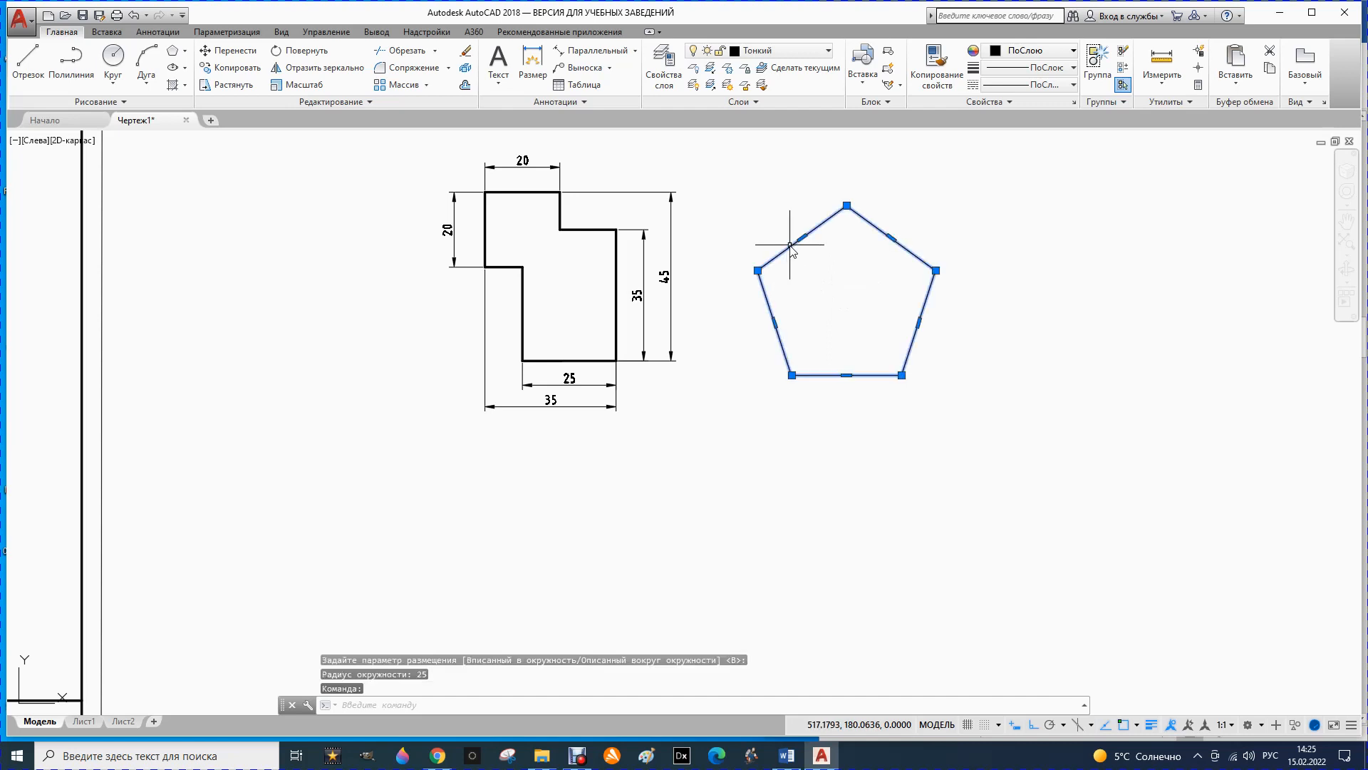
{"action": "left_click", "coordinate": [826, 51]}
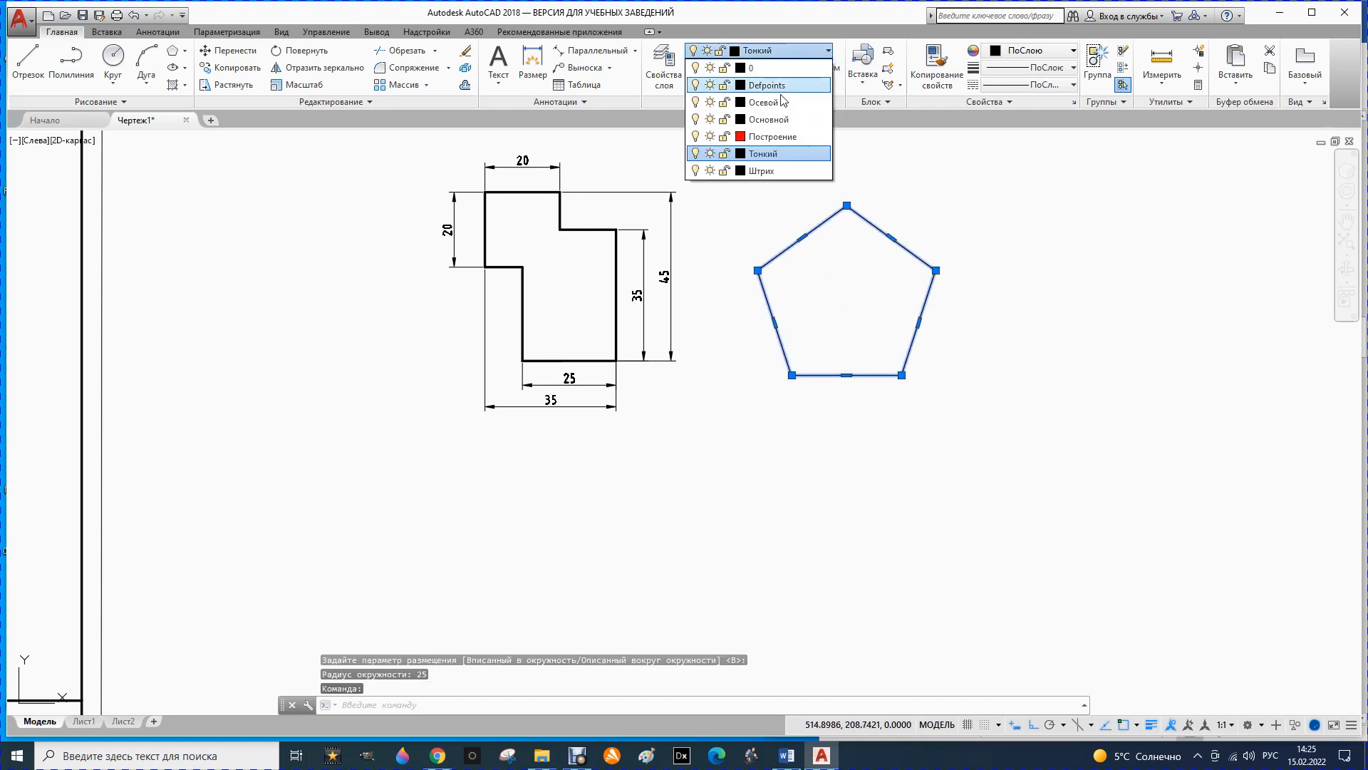
{"action": "left_click", "coordinate": [777, 118]}
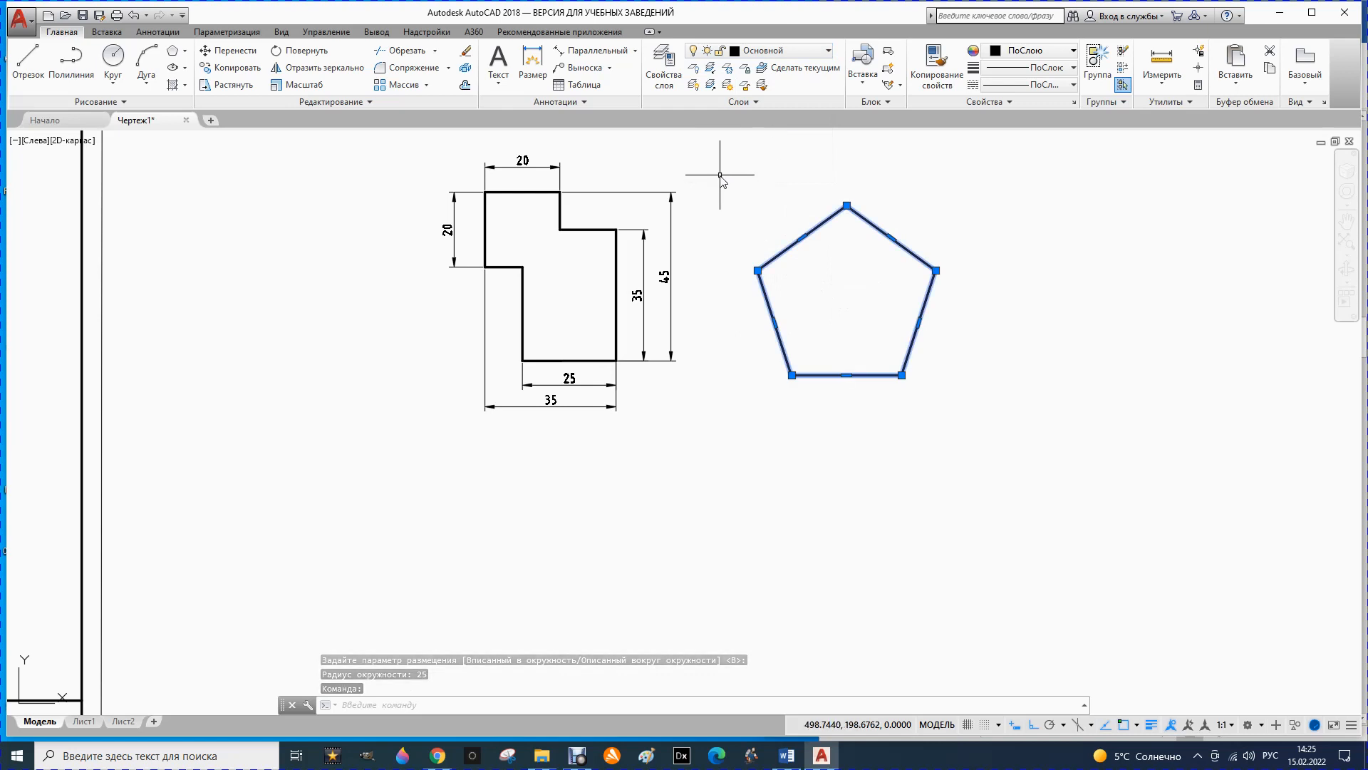
{"action": "key", "text": "Escape"}
{"action": "key", "text": "Escape"}
{"action": "scroll", "coordinate": [608, 217], "scroll_direction": "down", "scroll_amount": 4}
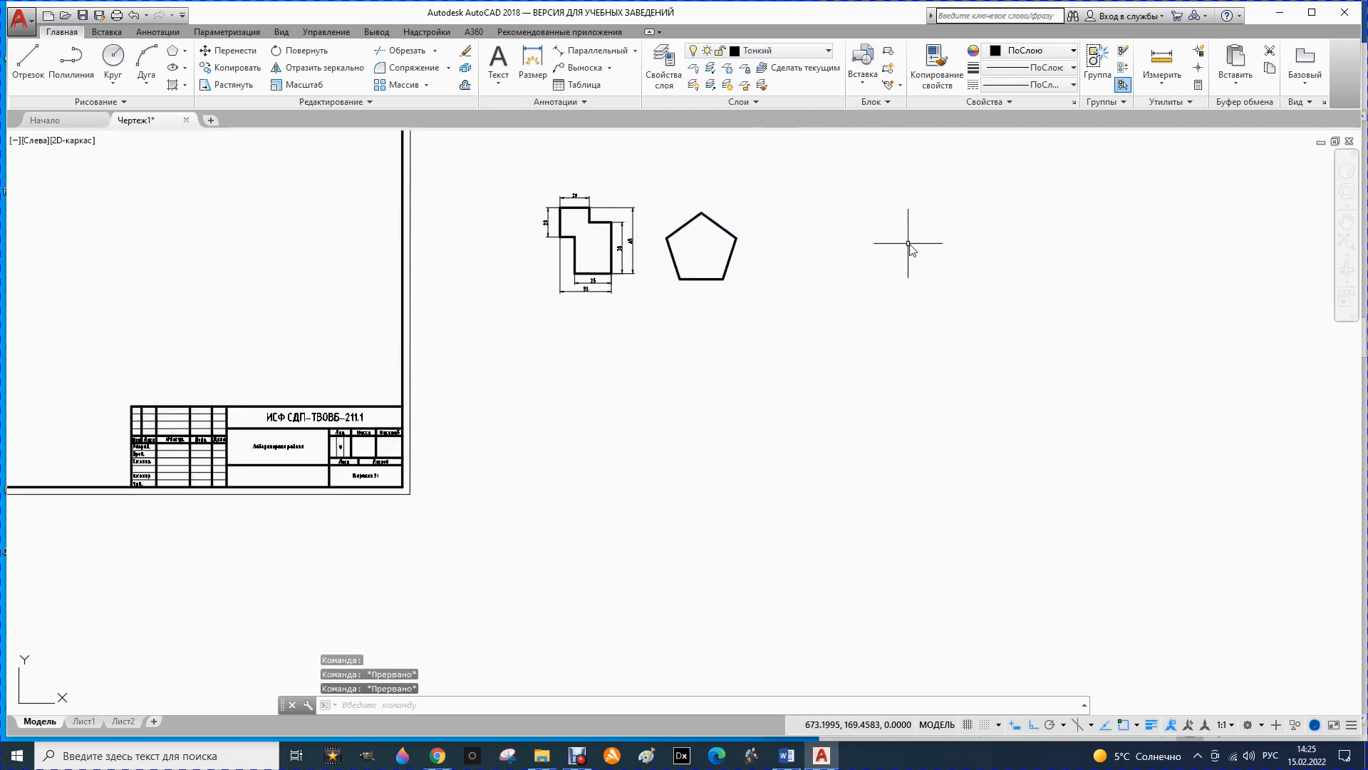
- Draw a seven-sided polygon circumscribed about a circle of radius 25 to the right of the pentagon, with a vertex pointing up
{"action": "scroll", "coordinate": [841, 244], "scroll_direction": "up", "scroll_amount": 2}
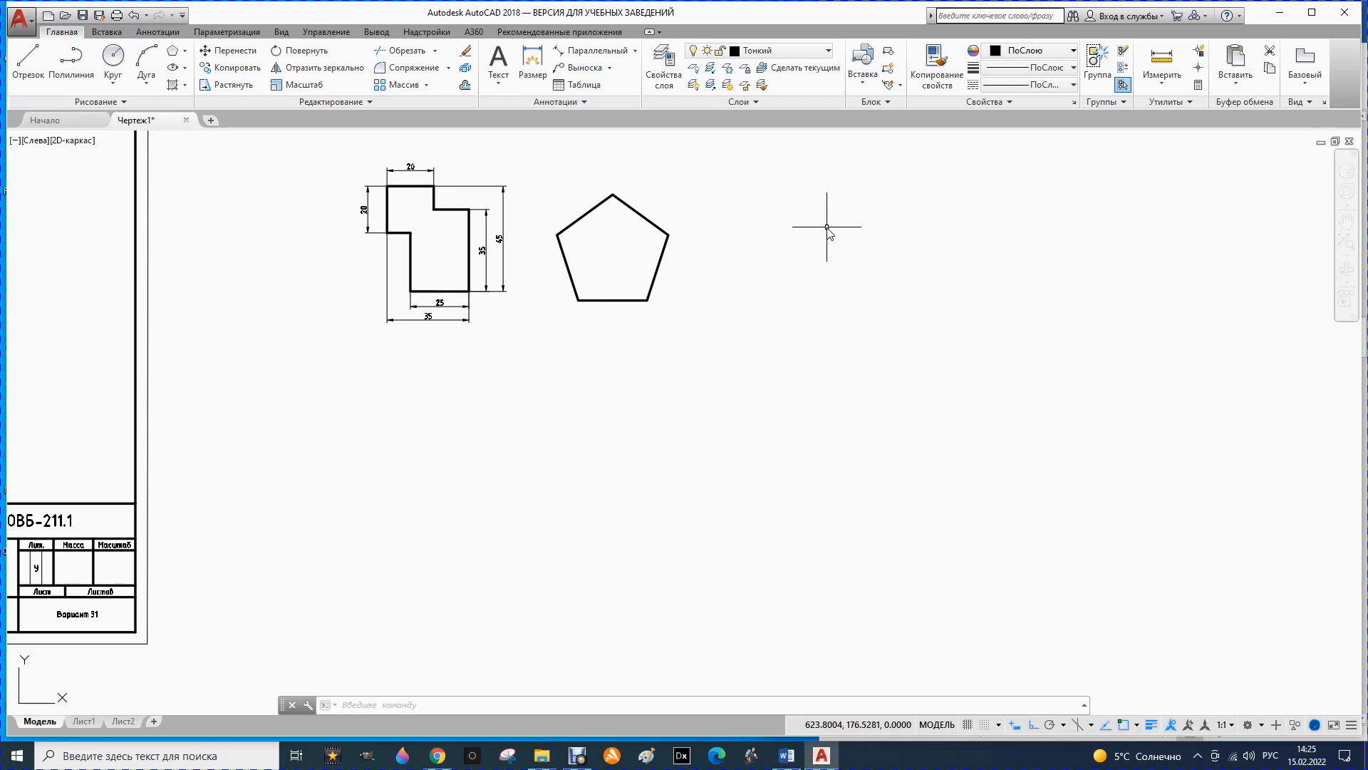
{"action": "left_click", "coordinate": [184, 52]}
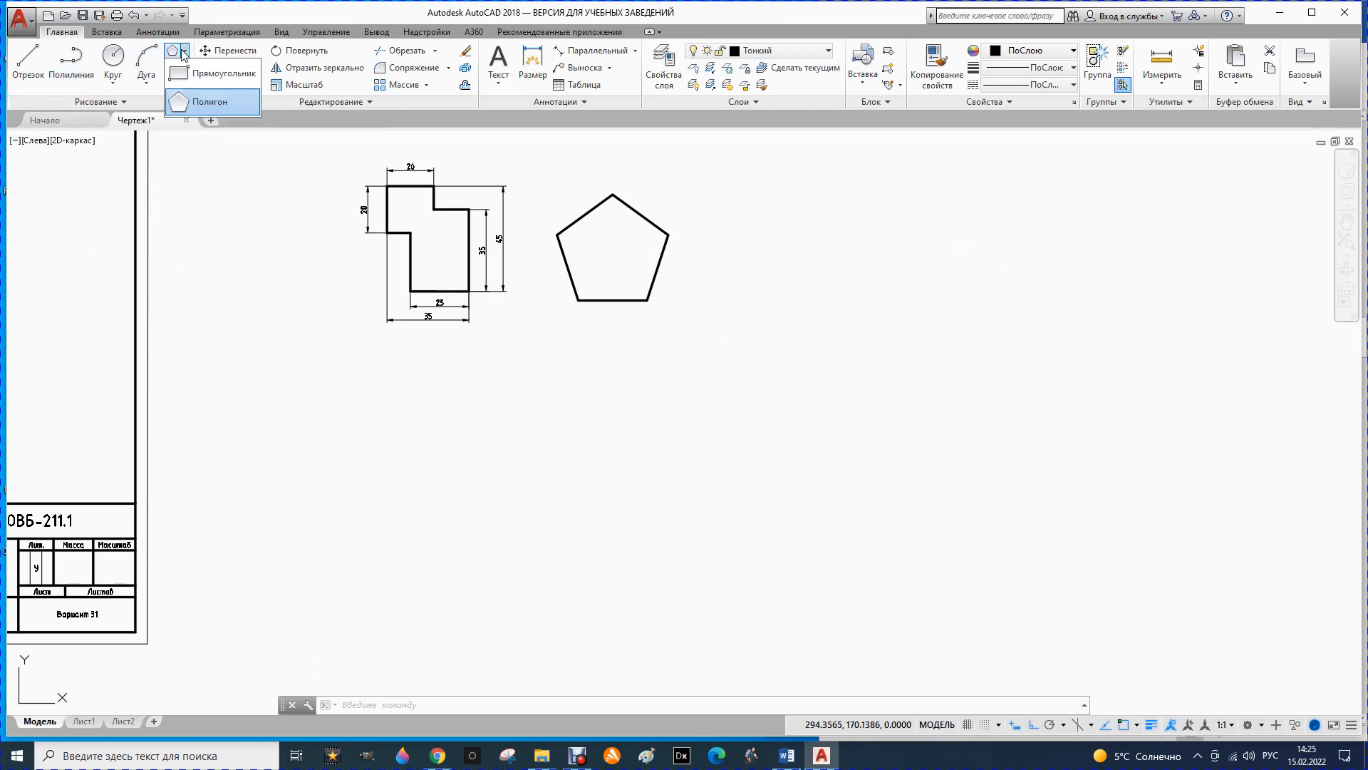
{"action": "left_click", "coordinate": [203, 101]}
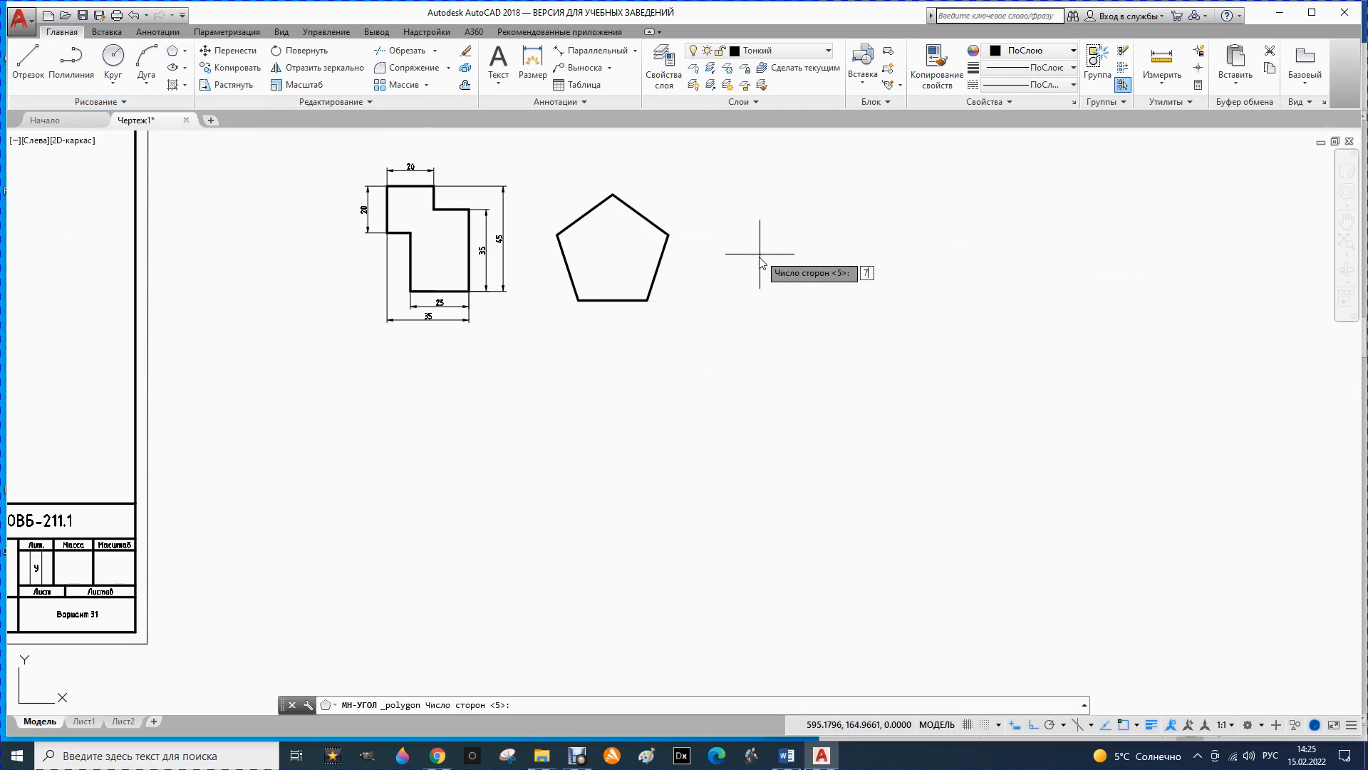
{"action": "key", "text": "Return"}
{"action": "left_click", "coordinate": [758, 255]}
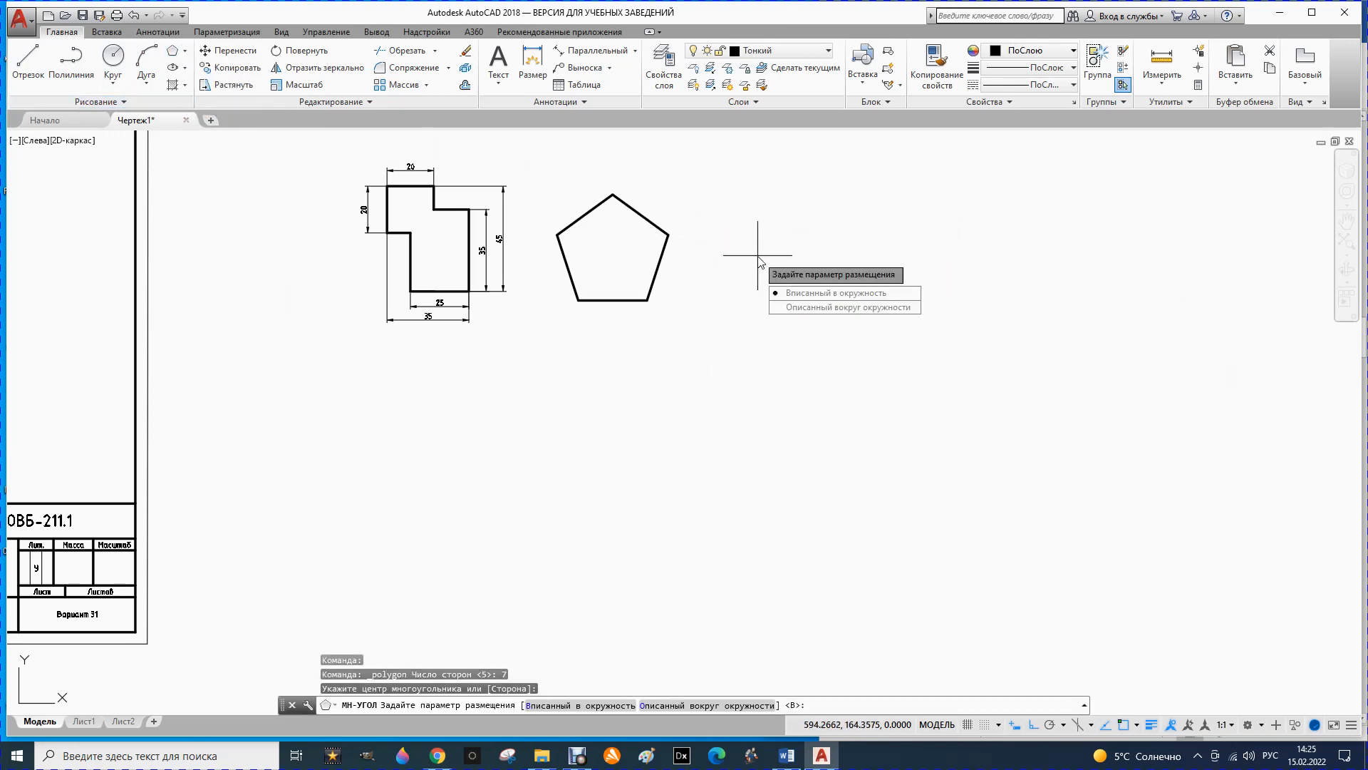
{"action": "key", "text": "Return"}
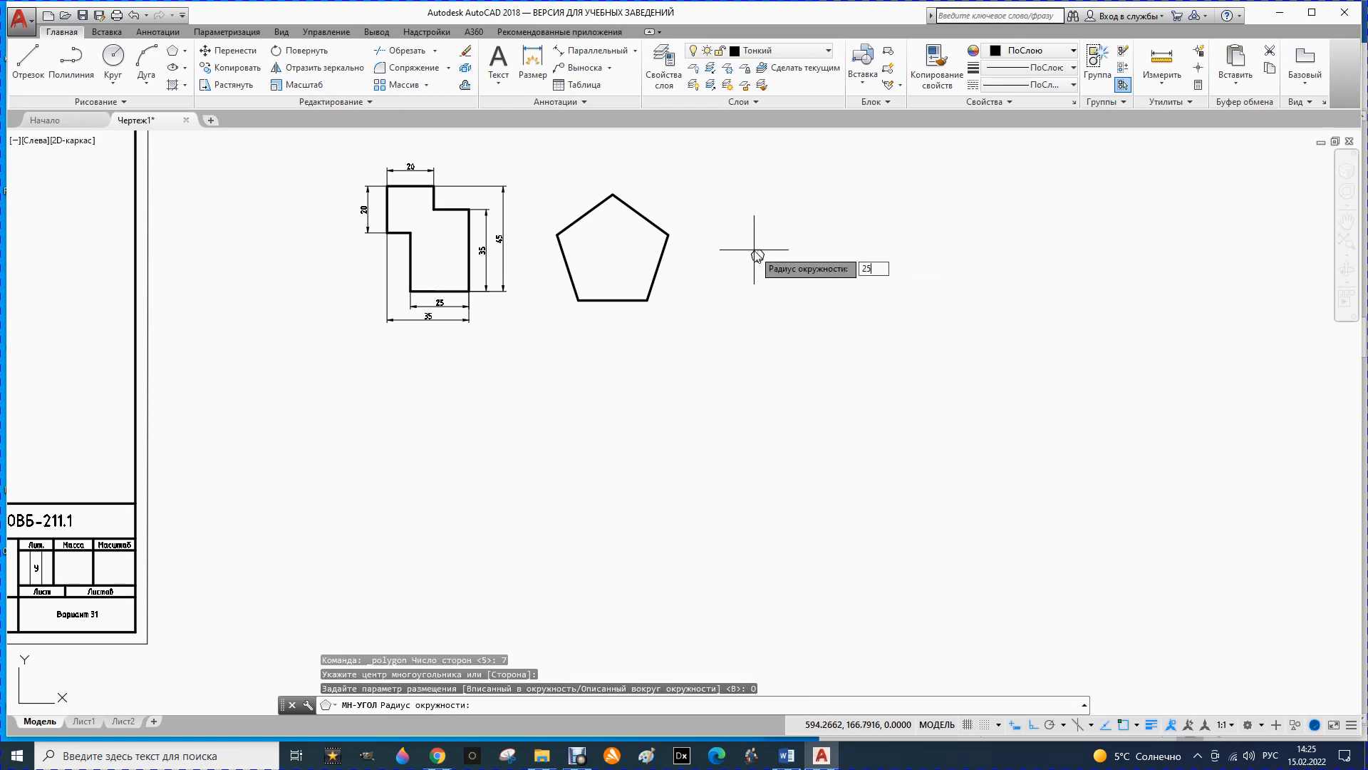
{"action": "type", "text": "25"}
{"action": "key", "text": "Return"}
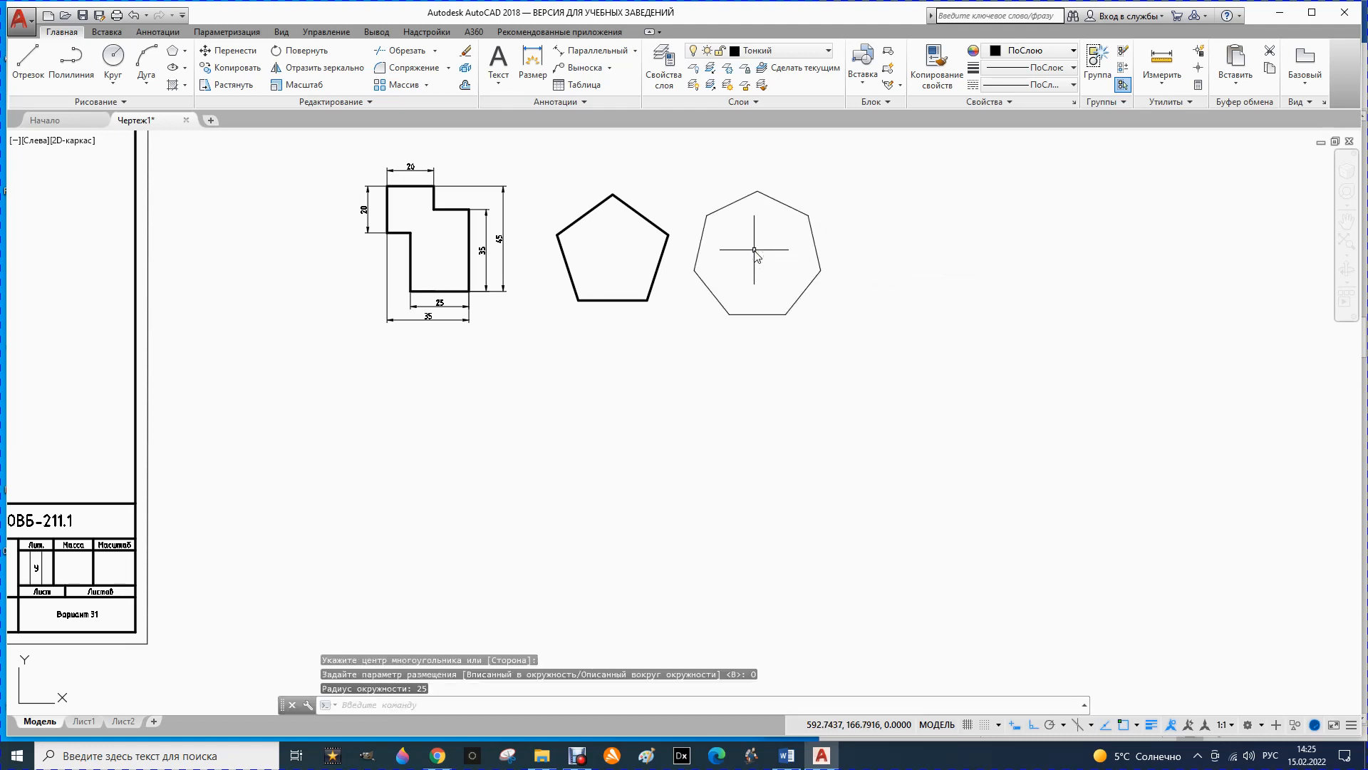
- Move the heptagon to the Основной layer and clear the selection
{"action": "left_click", "coordinate": [737, 203]}
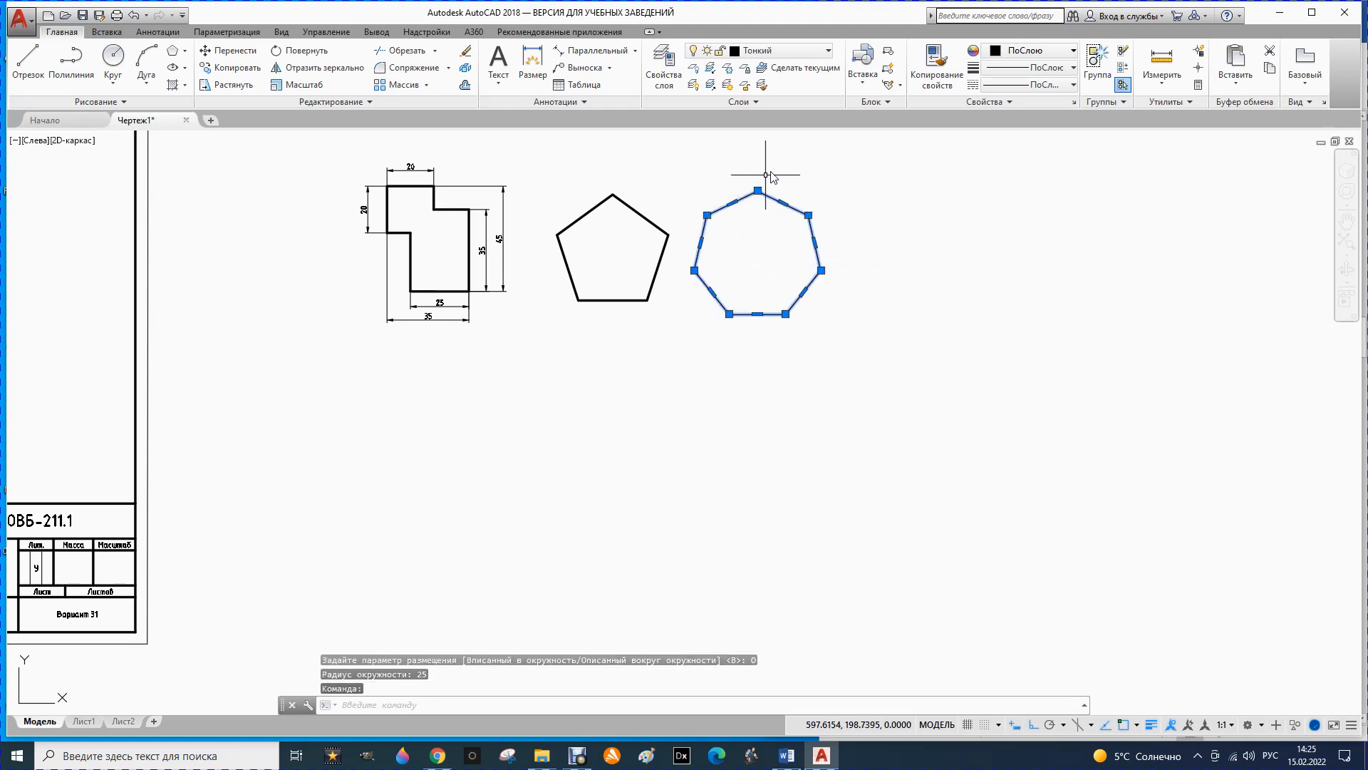
{"action": "left_click", "coordinate": [827, 50]}
{"action": "left_click", "coordinate": [767, 119]}
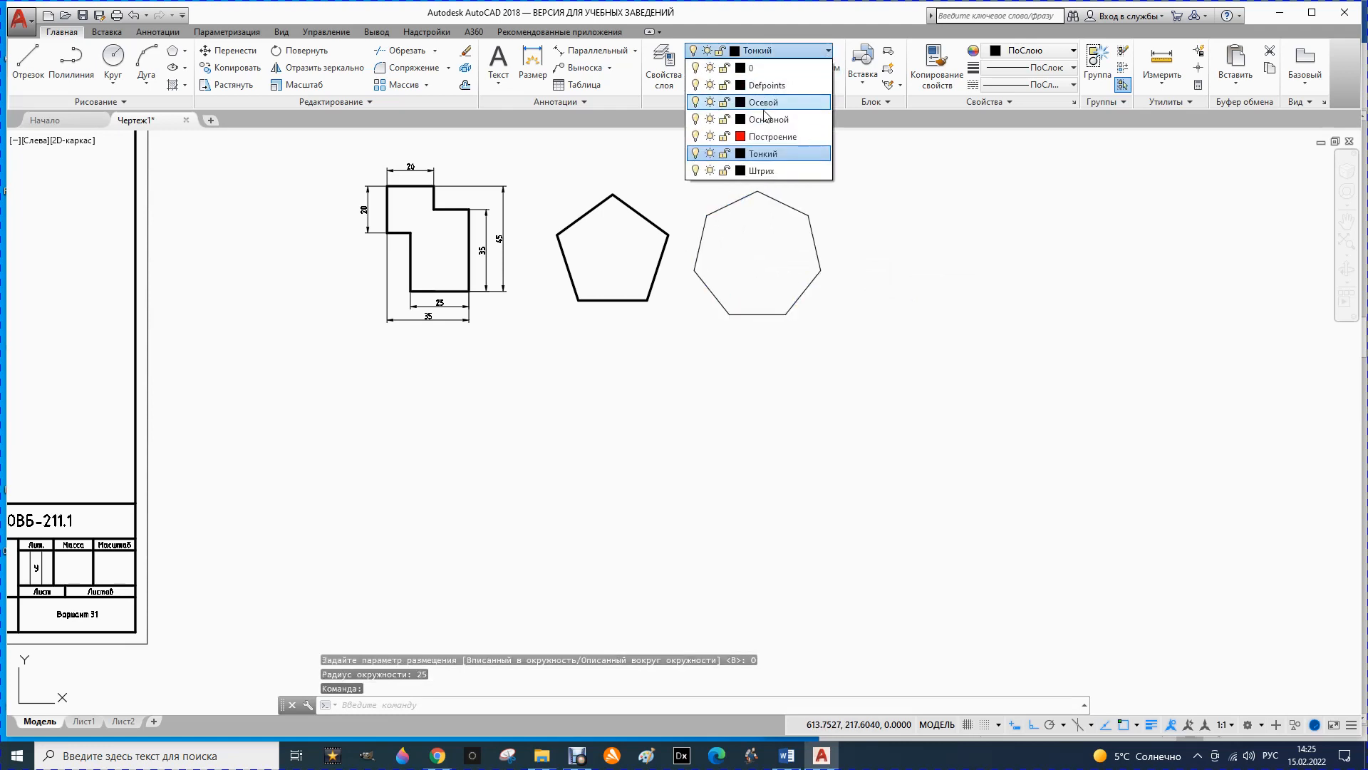
{"action": "left_click", "coordinate": [767, 120]}
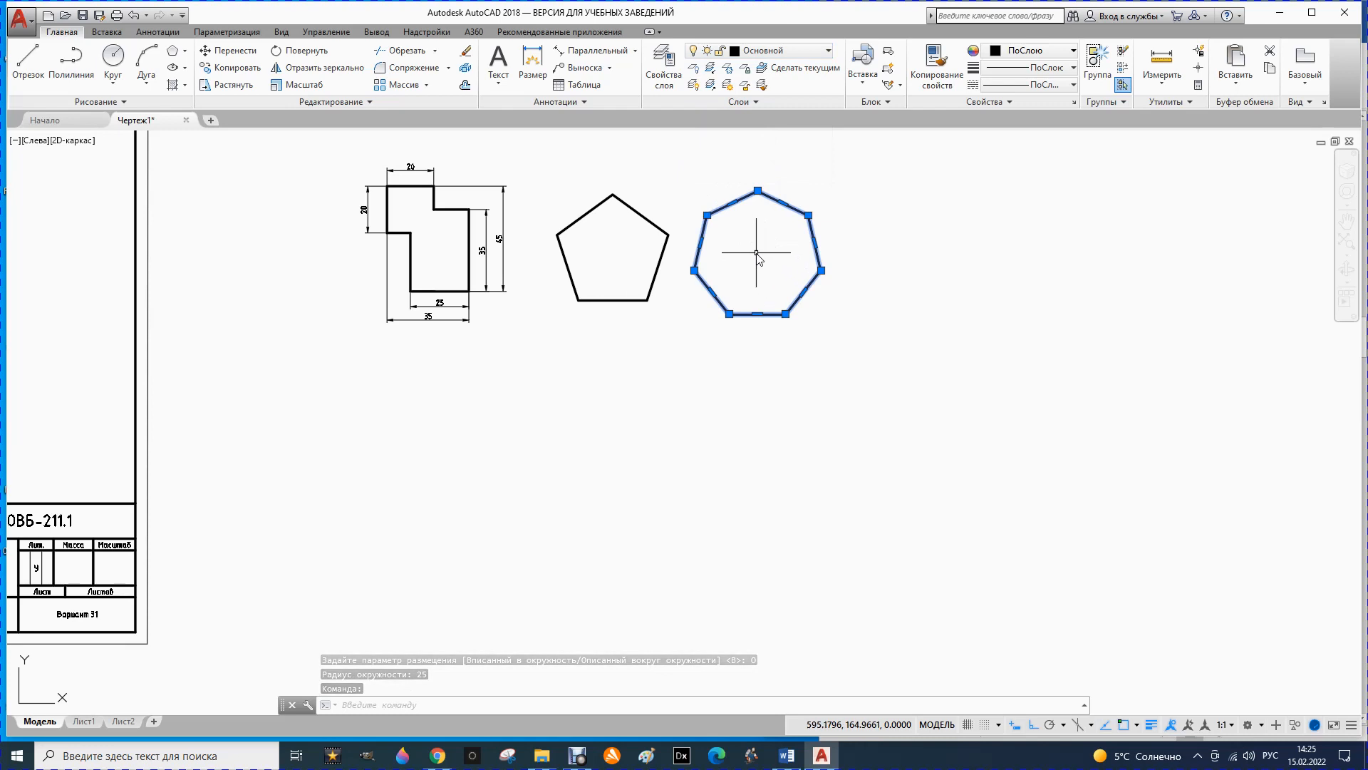
{"action": "key", "text": "Escape"}
{"action": "scroll", "coordinate": [737, 228], "scroll_direction": "down", "scroll_amount": 3}
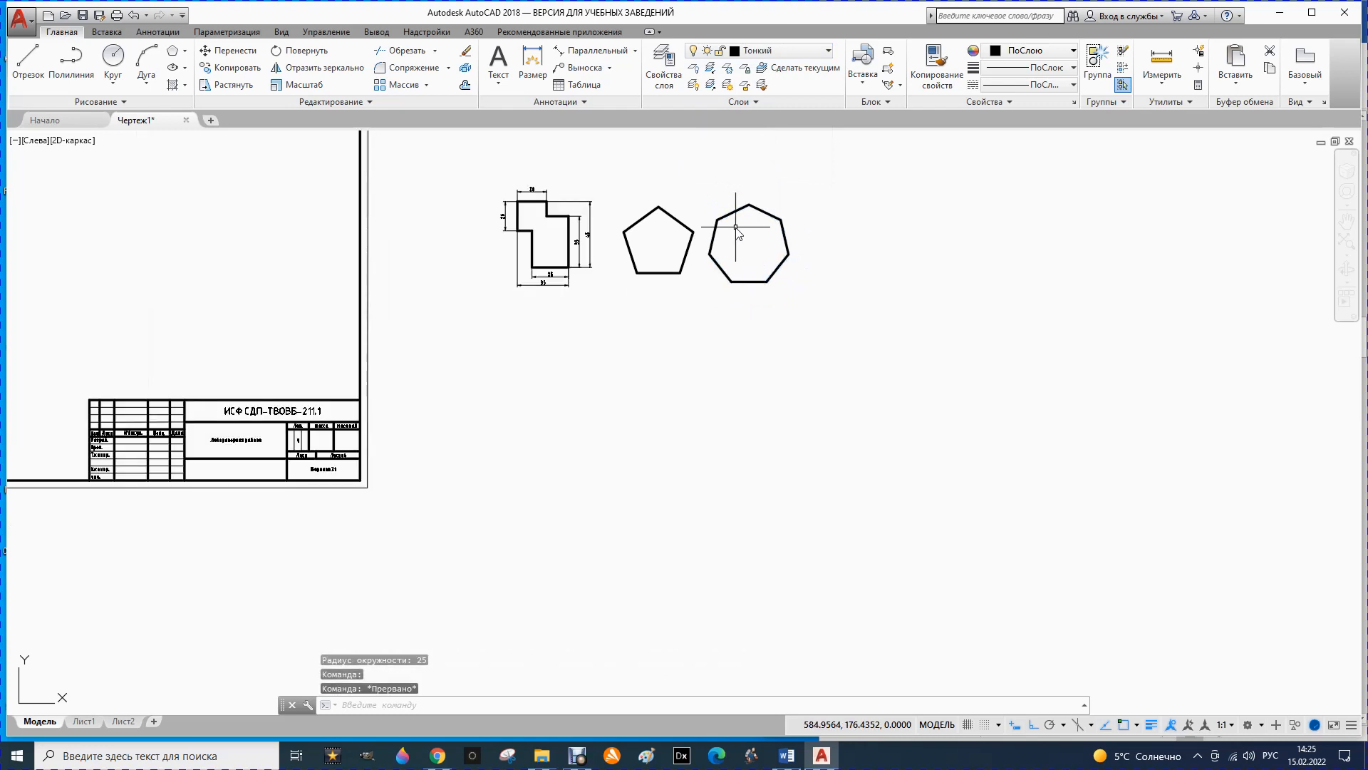
- Draw a circle of radius 45 by centre and radius, below the dimensioned stepped outline
{"action": "scroll", "coordinate": [491, 400], "scroll_direction": "up", "scroll_amount": 3}
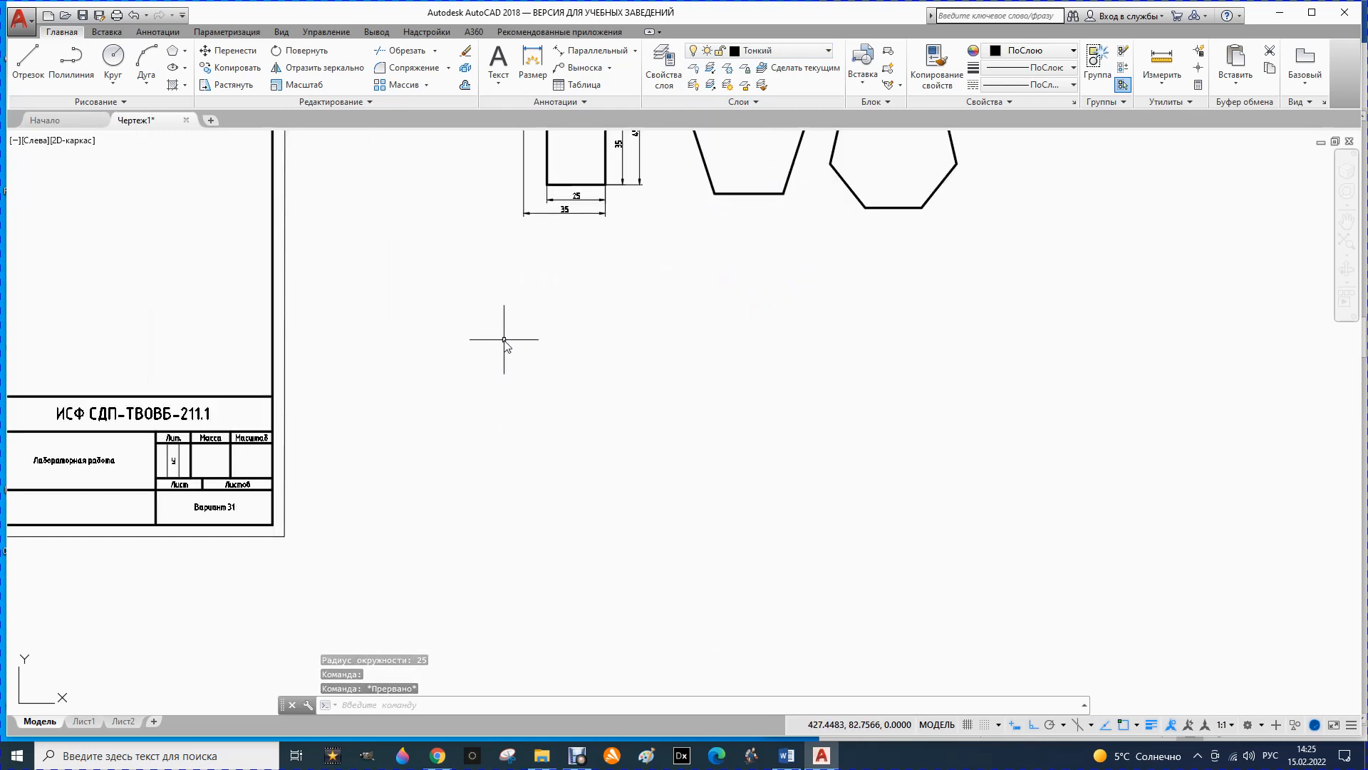
{"action": "left_click", "coordinate": [112, 59]}
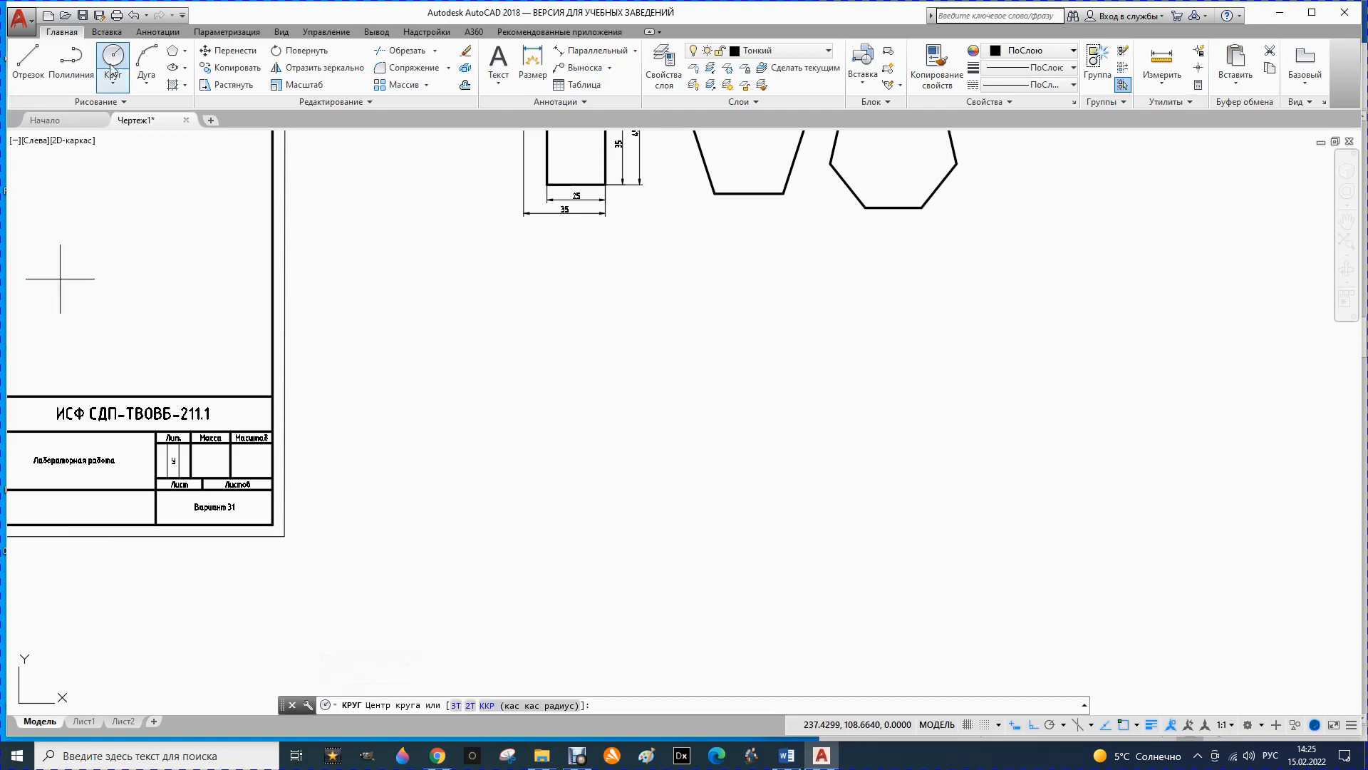
{"action": "left_click", "coordinate": [112, 82]}
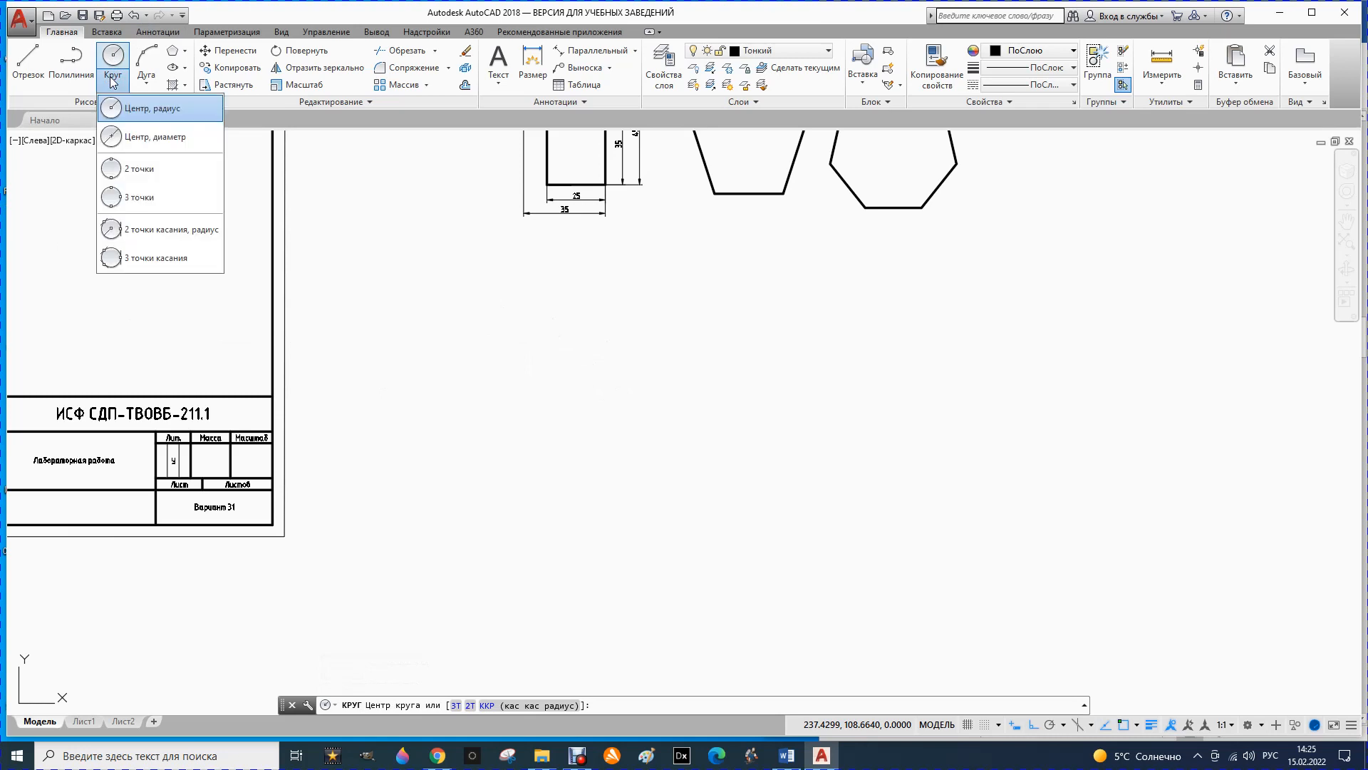
{"action": "left_click", "coordinate": [158, 114]}
{"action": "left_click", "coordinate": [568, 339]}
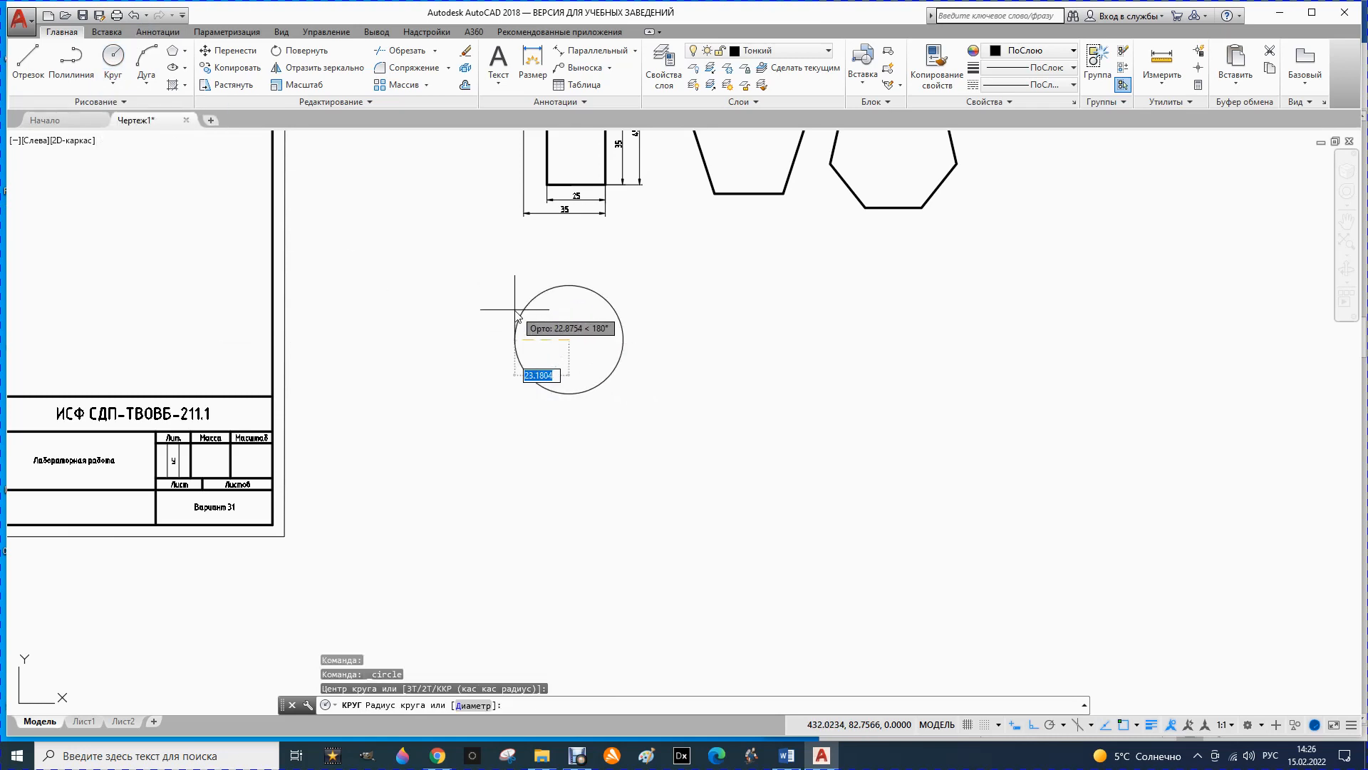
{"action": "type", "text": "45"}
{"action": "key", "text": "Return"}
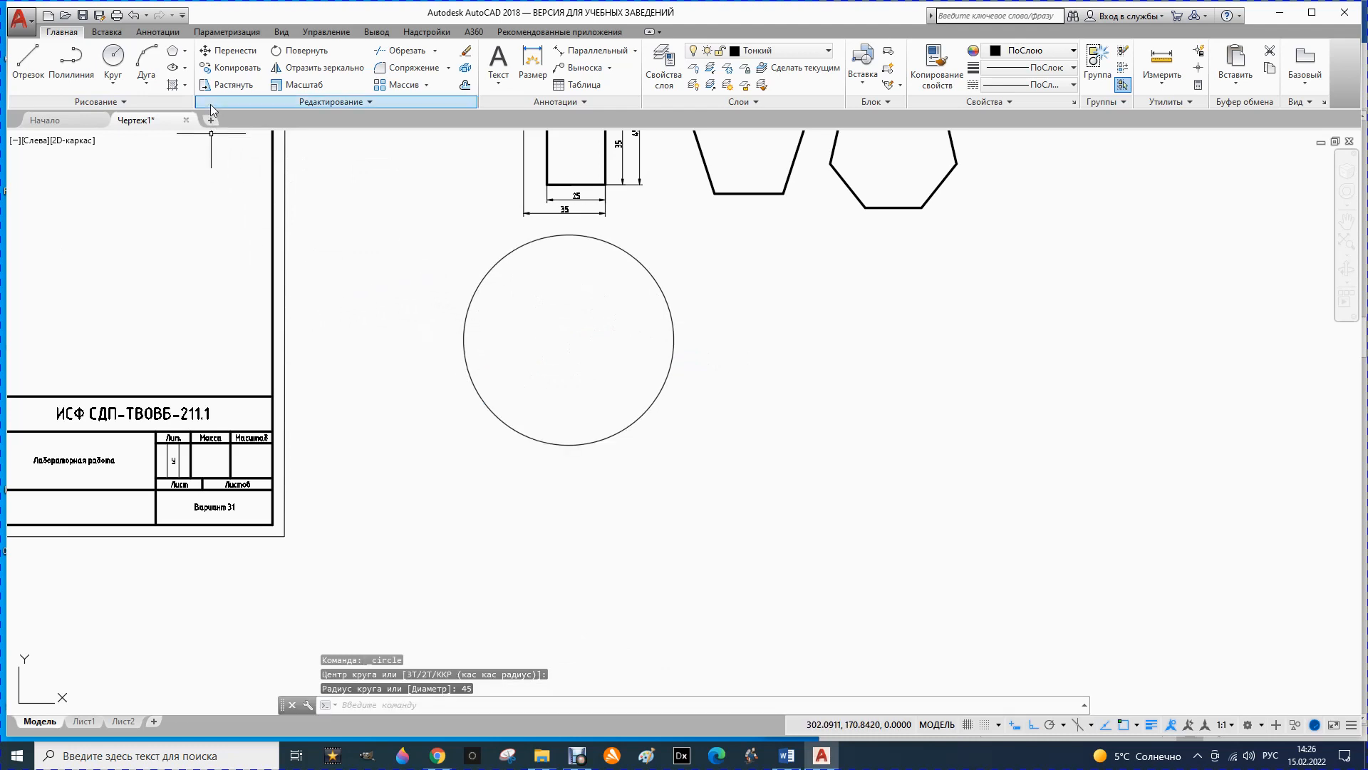
- Draw a horizontal ellipse centred on the circle, with its axis end on the circle's left quadrant and the other half-axis 12
{"action": "left_click", "coordinate": [185, 67]}
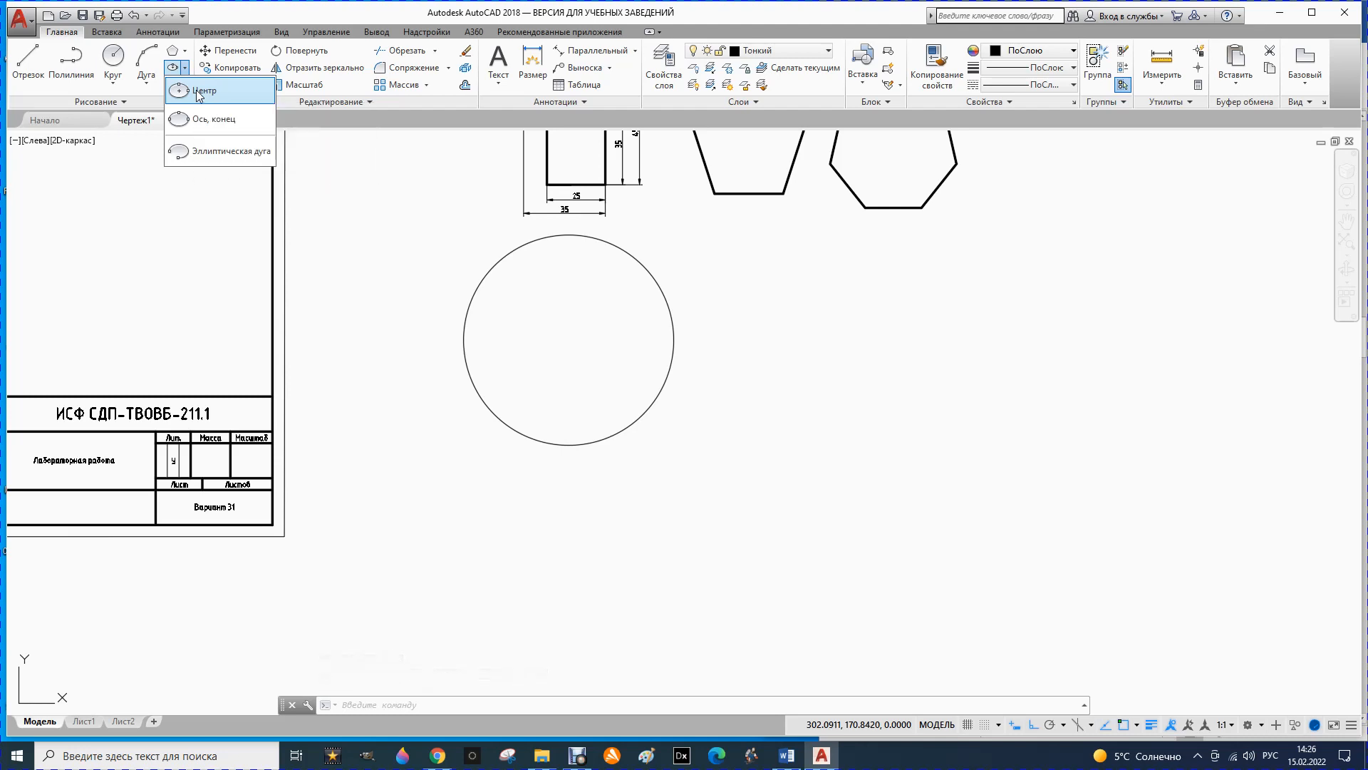
{"action": "left_click", "coordinate": [199, 93]}
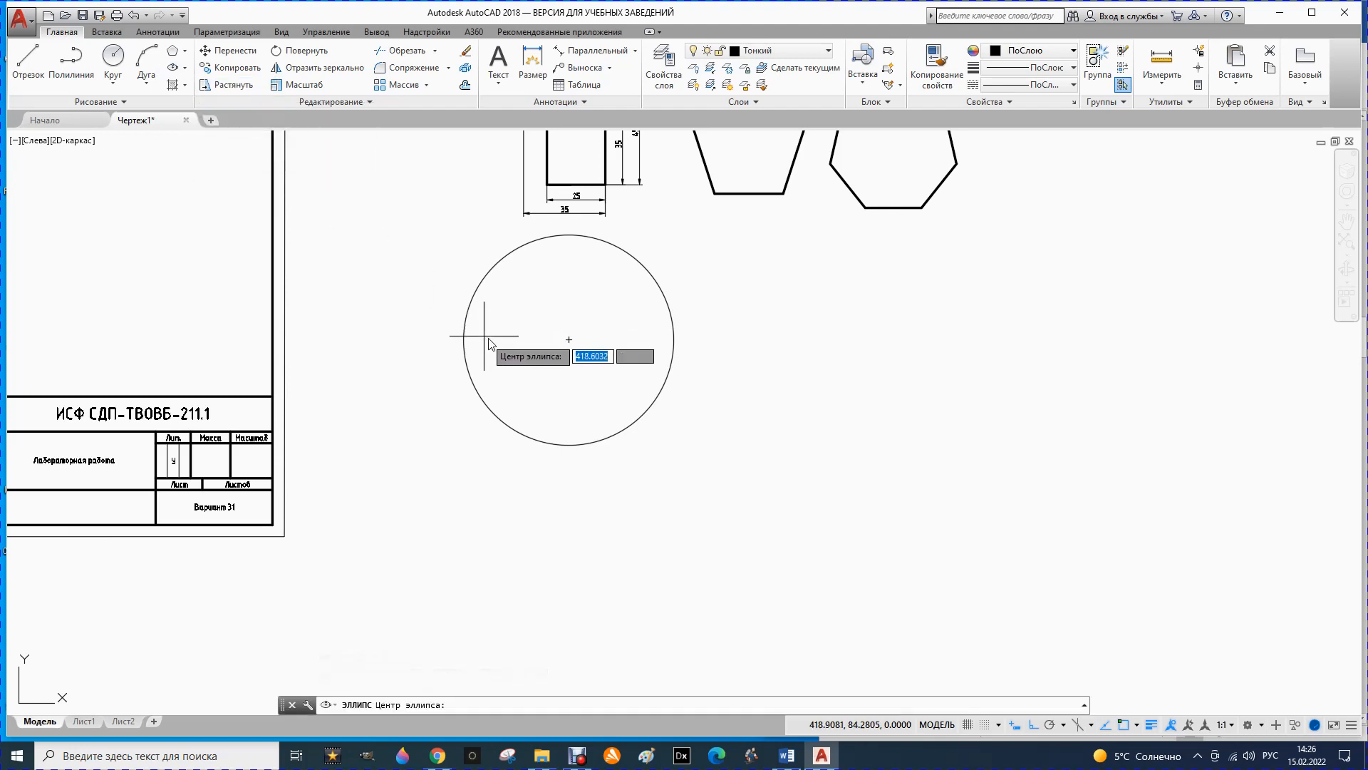
{"action": "left_click", "coordinate": [569, 340]}
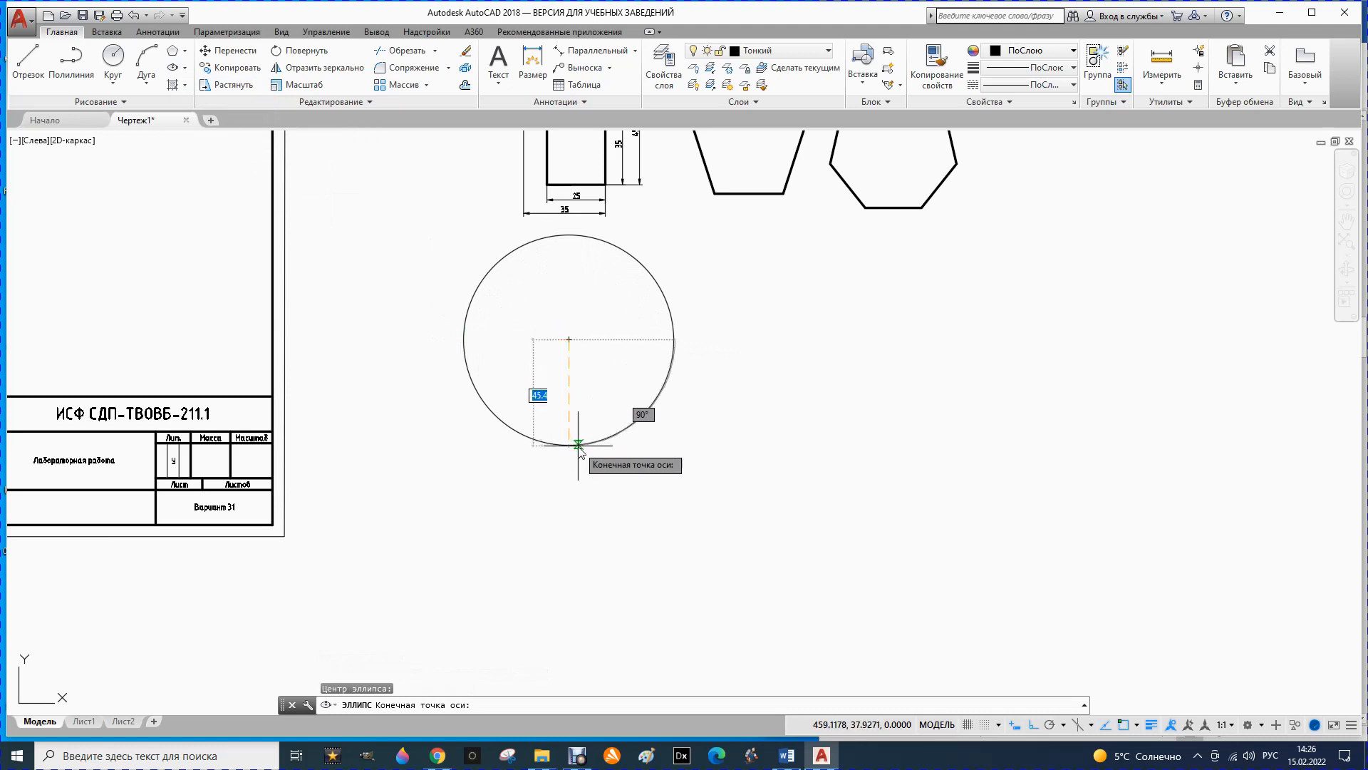
{"action": "left_click", "coordinate": [464, 340]}
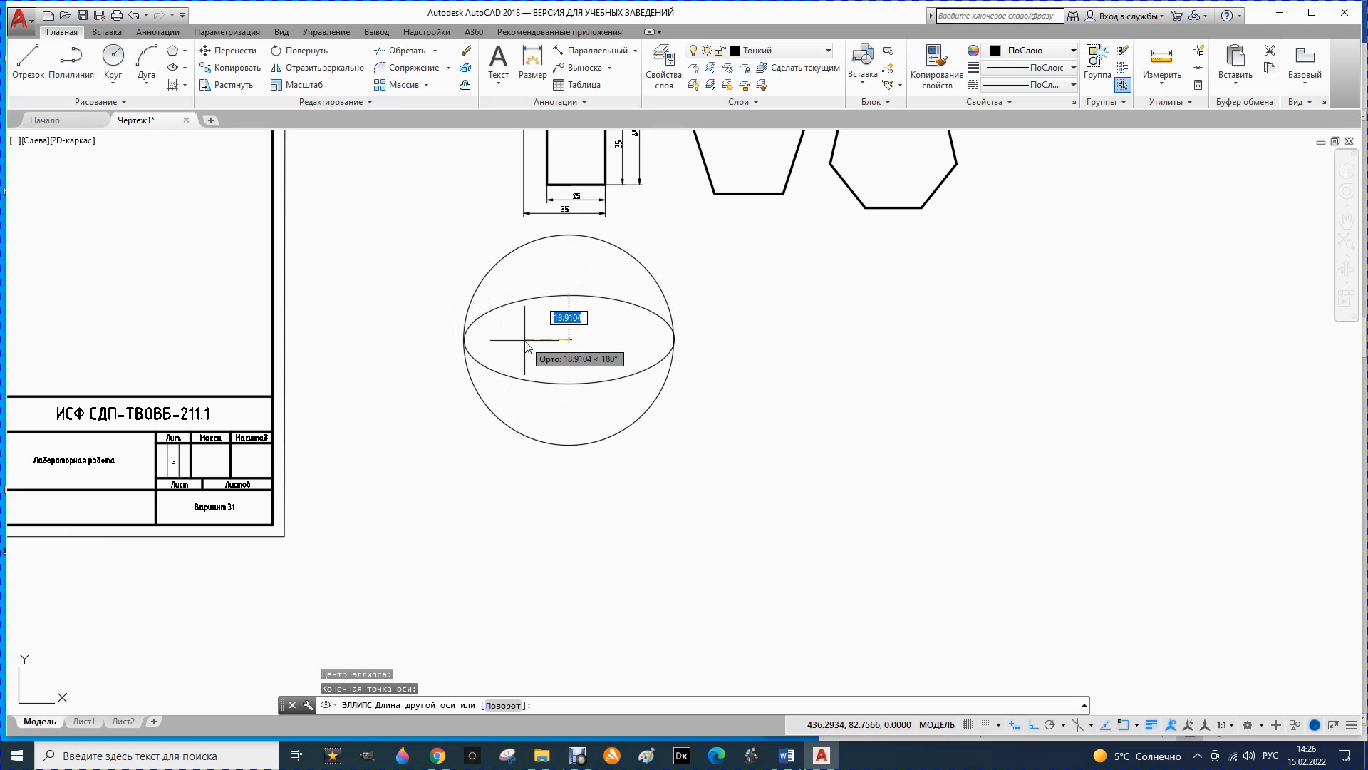
{"action": "type", "text": "12"}
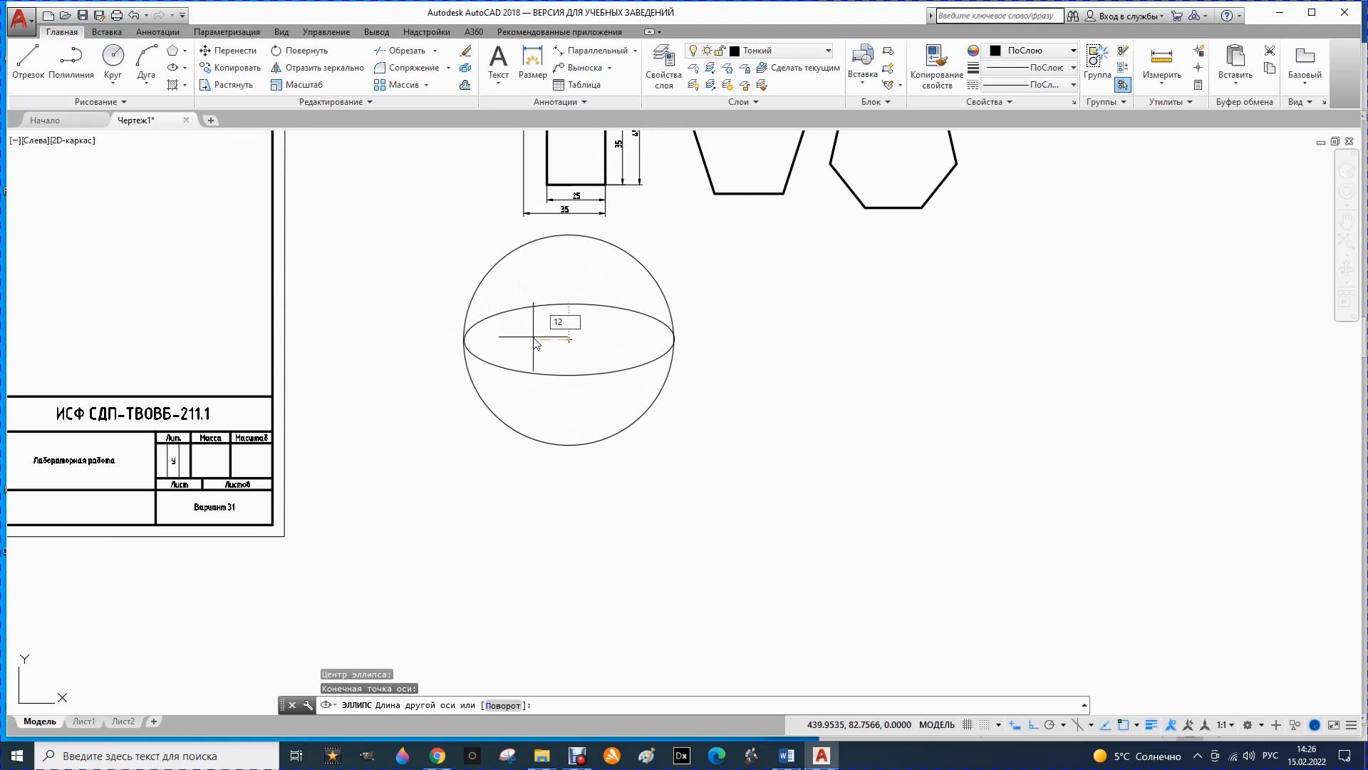
{"action": "key", "text": "Return"}
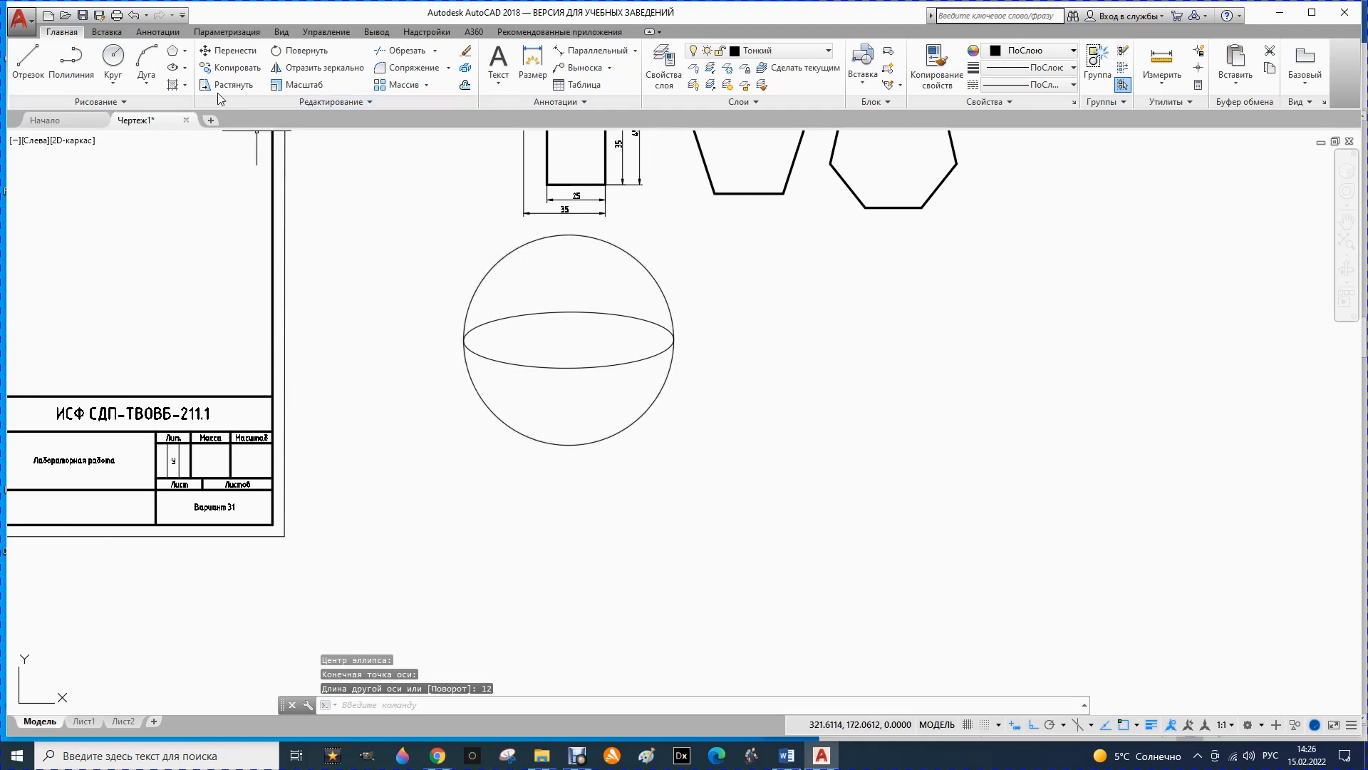
- Draw a vertical ellipse from the same centre, with its axis end on the circle's top quadrant and the other half-axis 12
{"action": "left_click", "coordinate": [184, 69]}
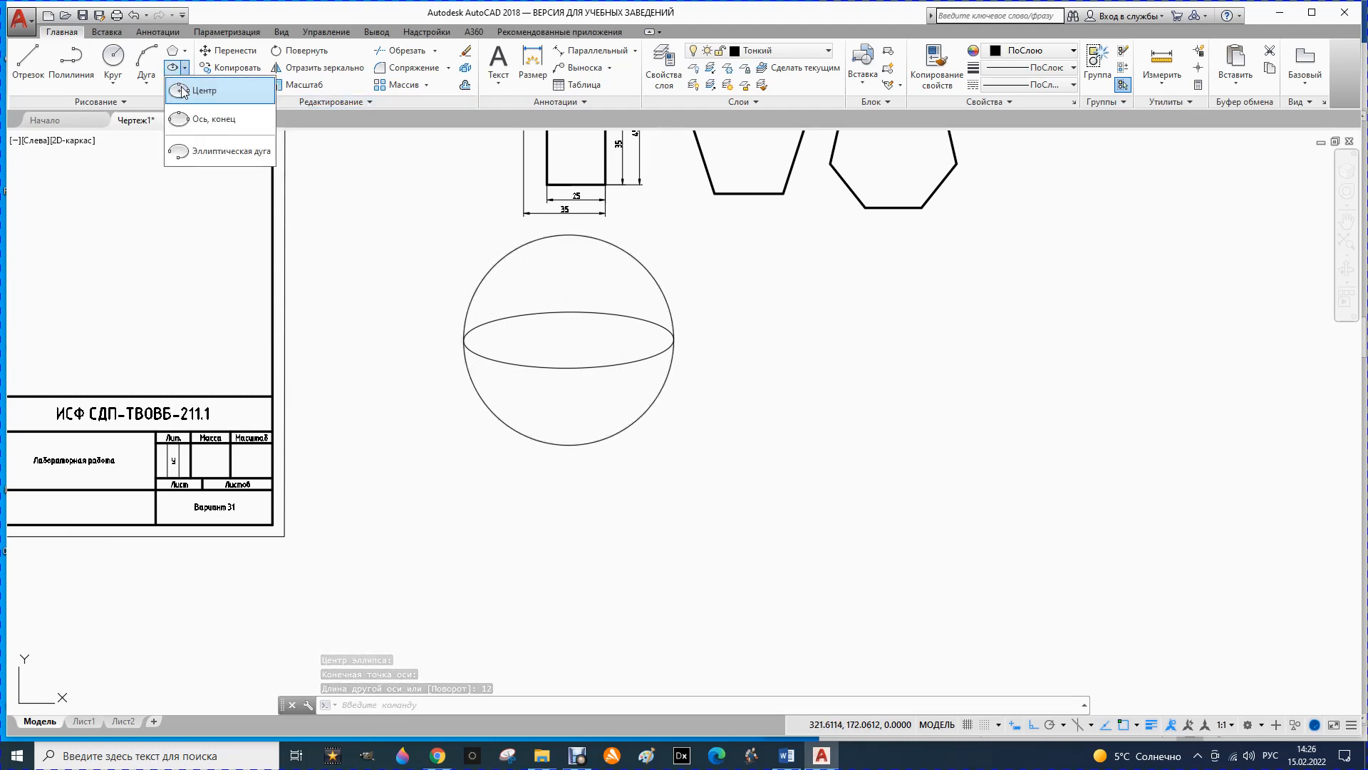
{"action": "left_click", "coordinate": [191, 86]}
{"action": "left_click", "coordinate": [569, 339]}
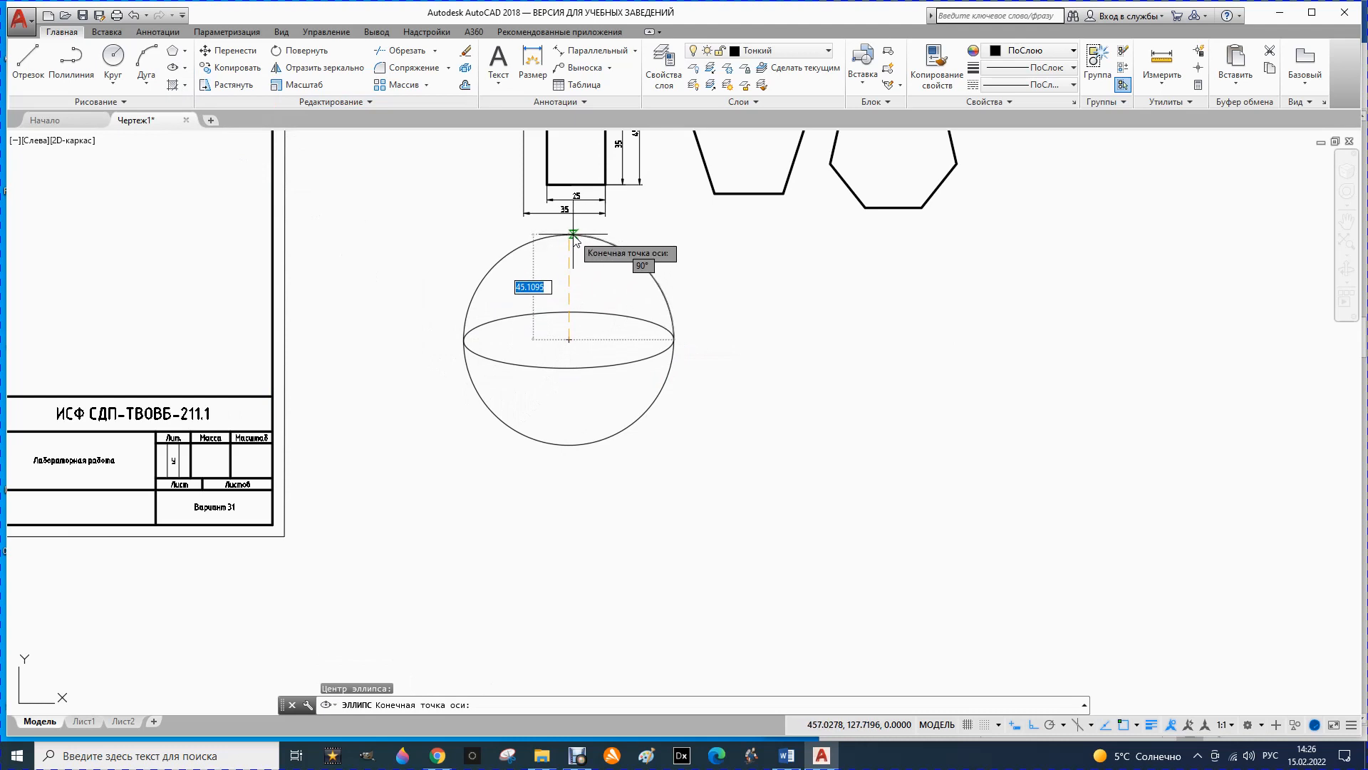
{"action": "left_click", "coordinate": [569, 235]}
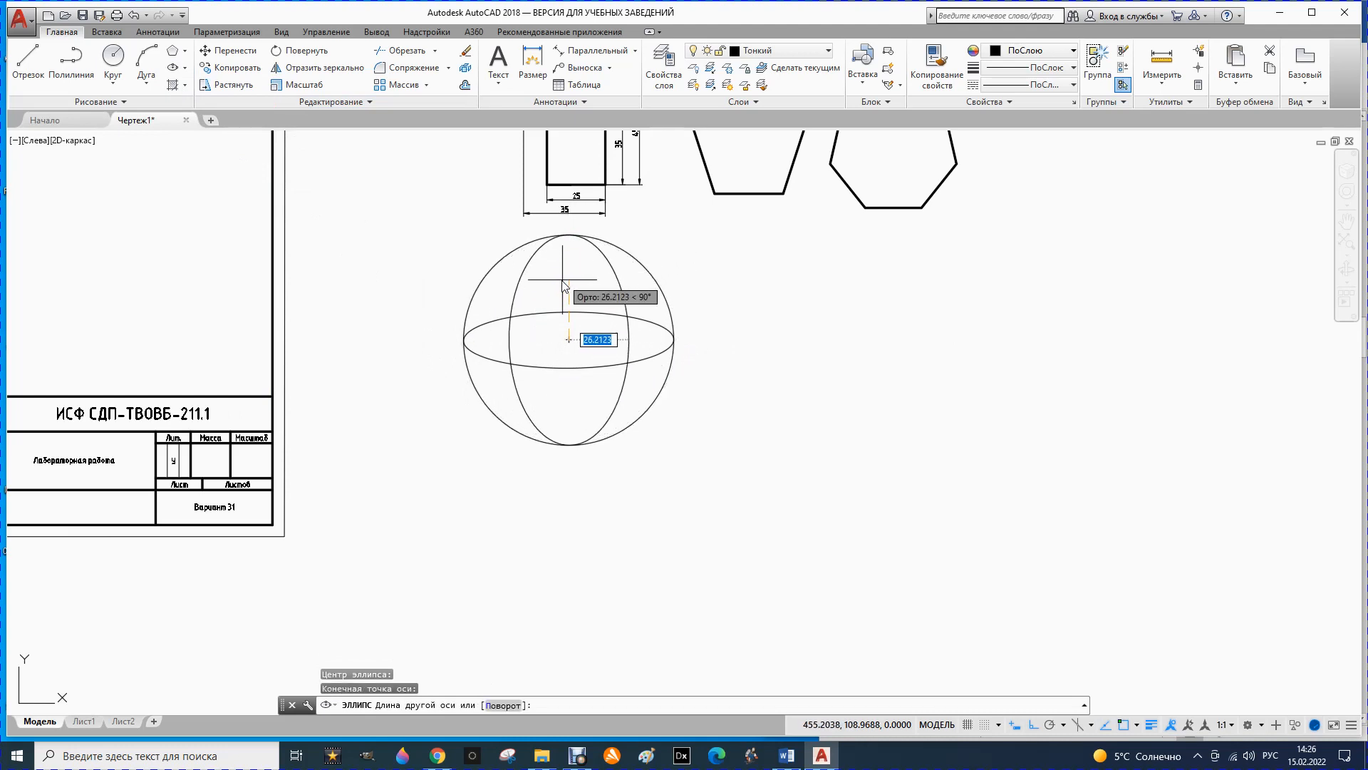
{"action": "type", "text": "12"}
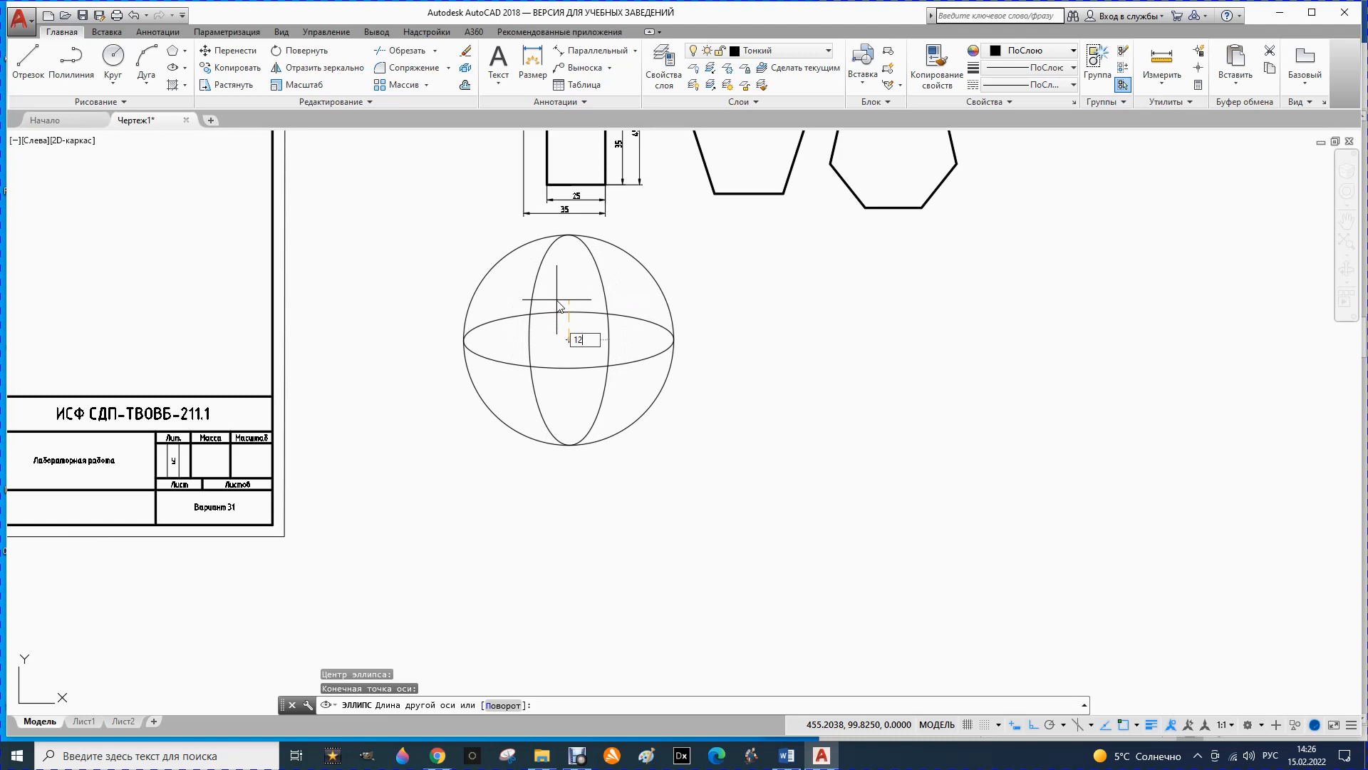
{"action": "key", "text": "Return"}
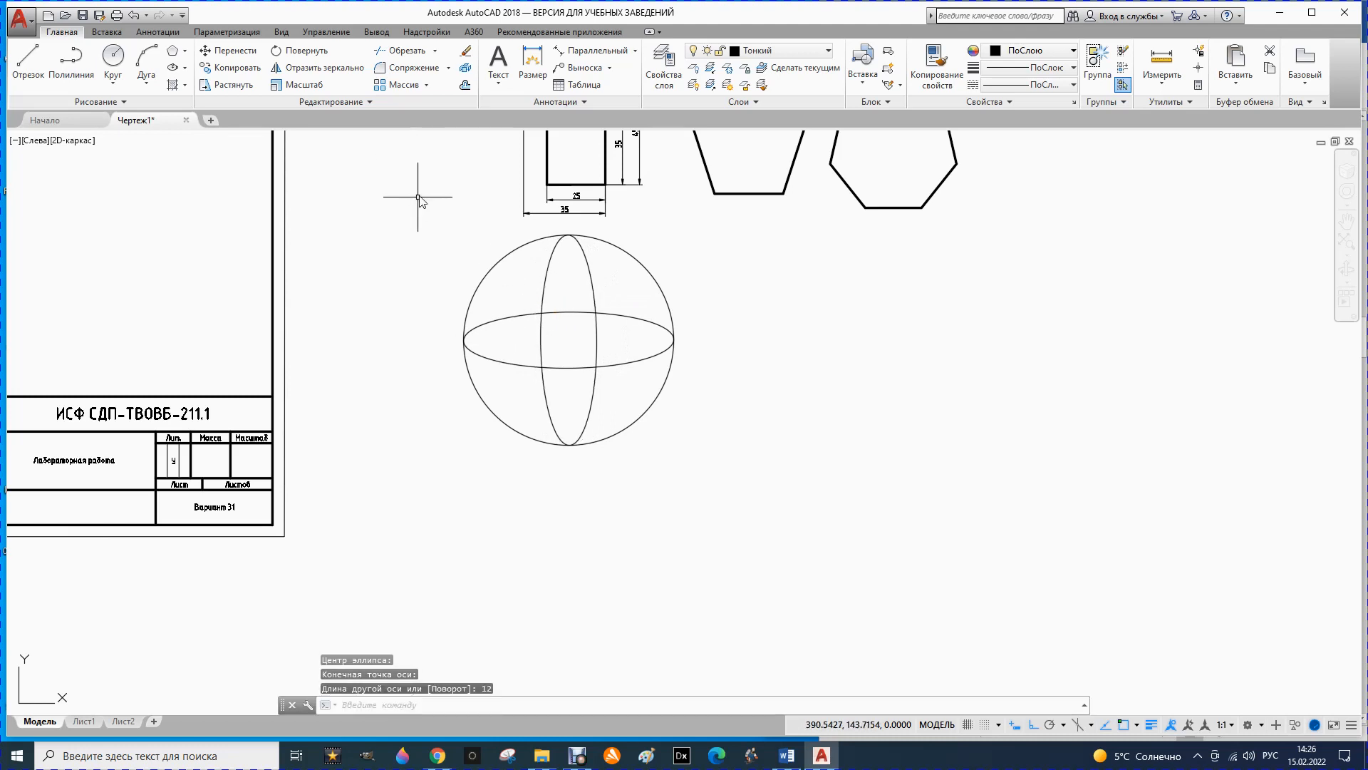
{"action": "key", "text": "Escape"}
- Move the circle and both ellipses to the Основной layer and clear the selection
{"action": "left_click", "coordinate": [619, 248]}
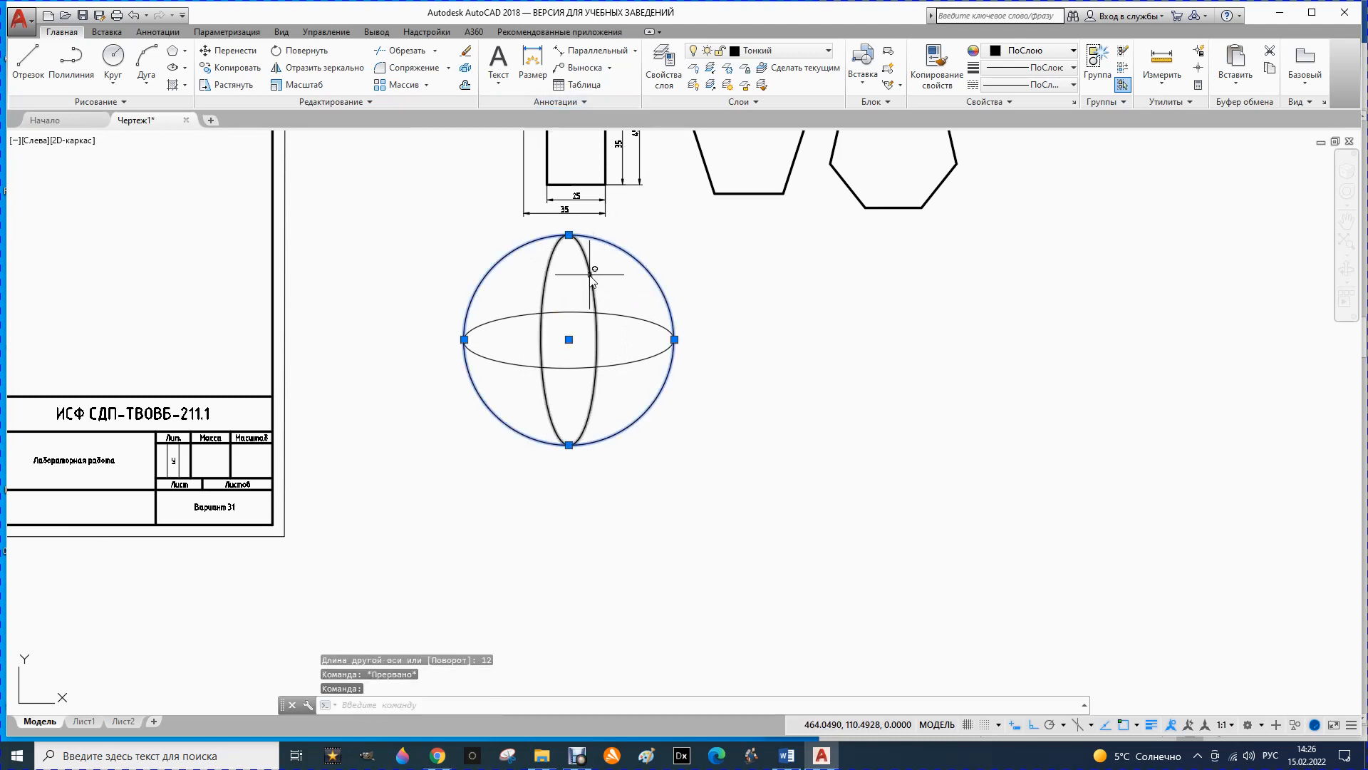
{"action": "left_click", "coordinate": [591, 278]}
{"action": "left_click", "coordinate": [616, 315]}
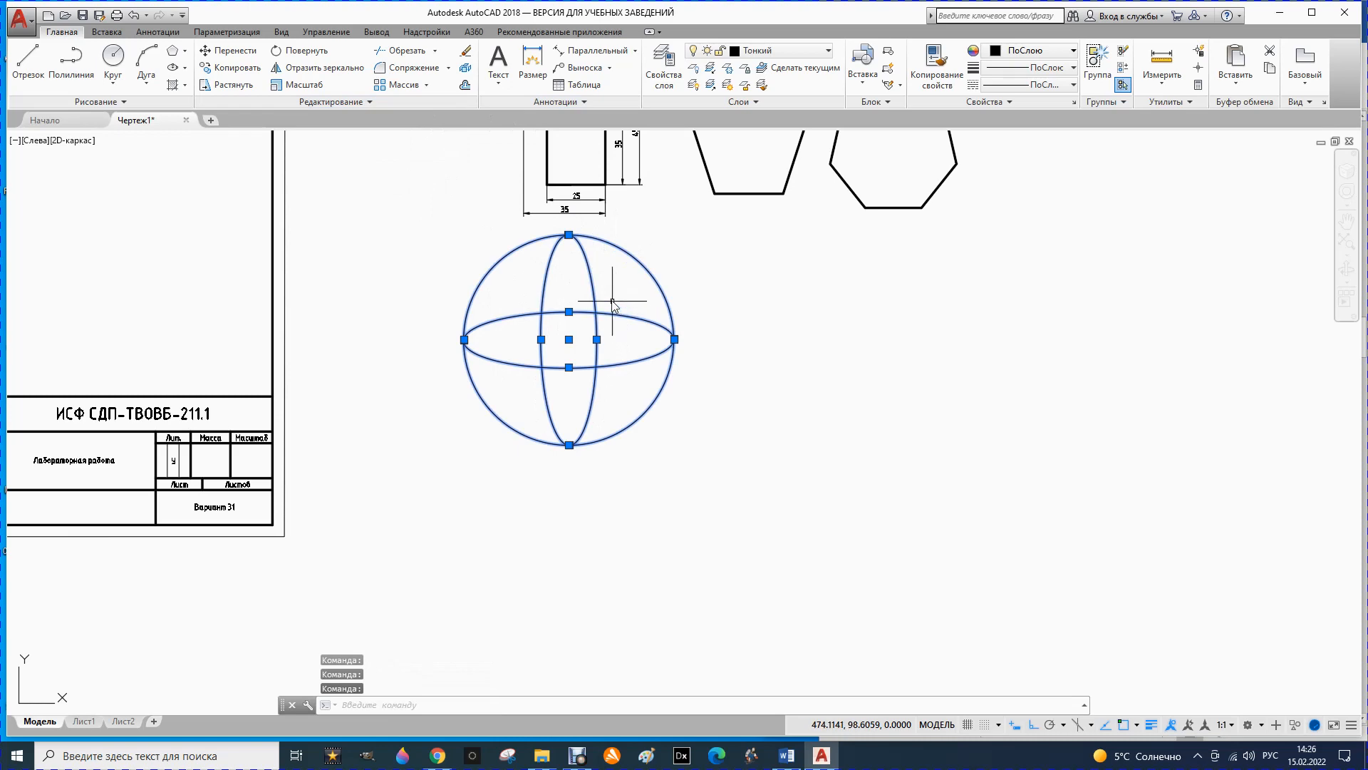
{"action": "left_click", "coordinate": [784, 50]}
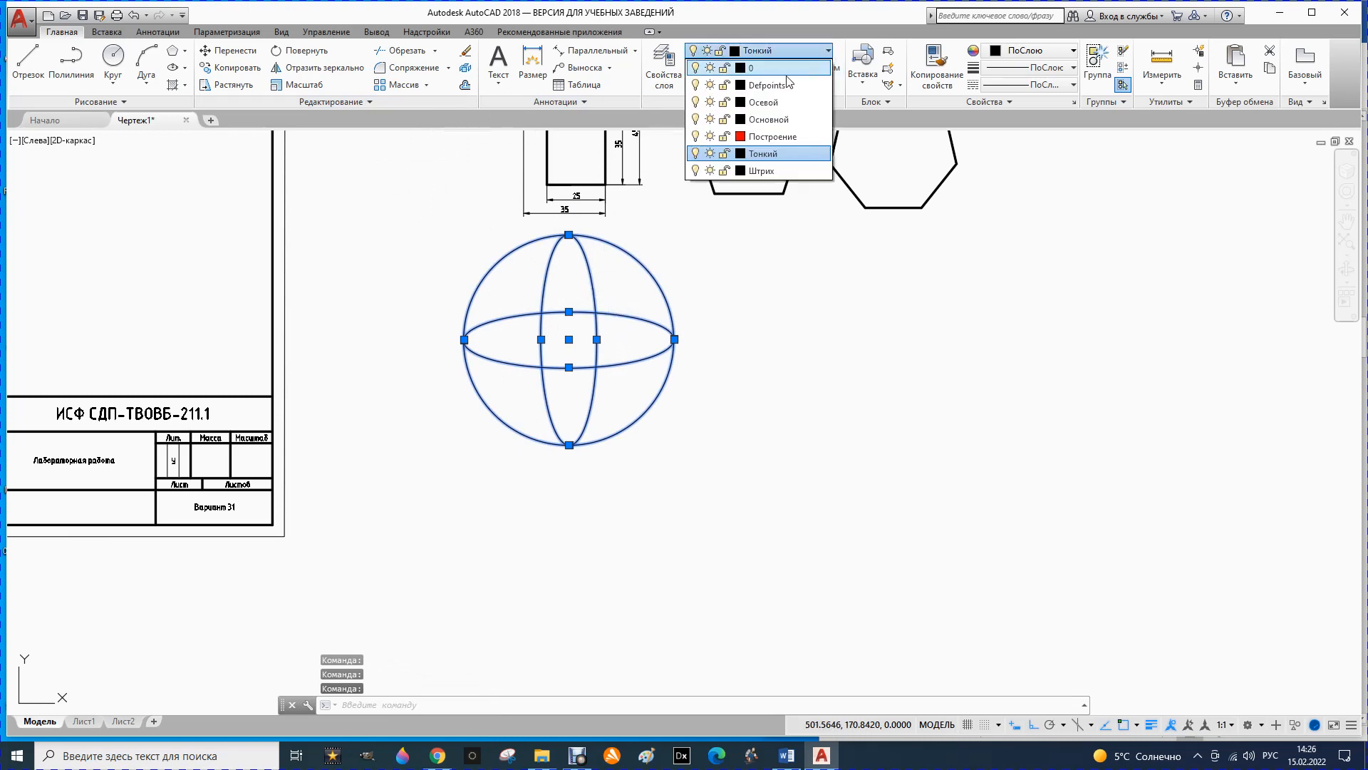
{"action": "left_click", "coordinate": [750, 120]}
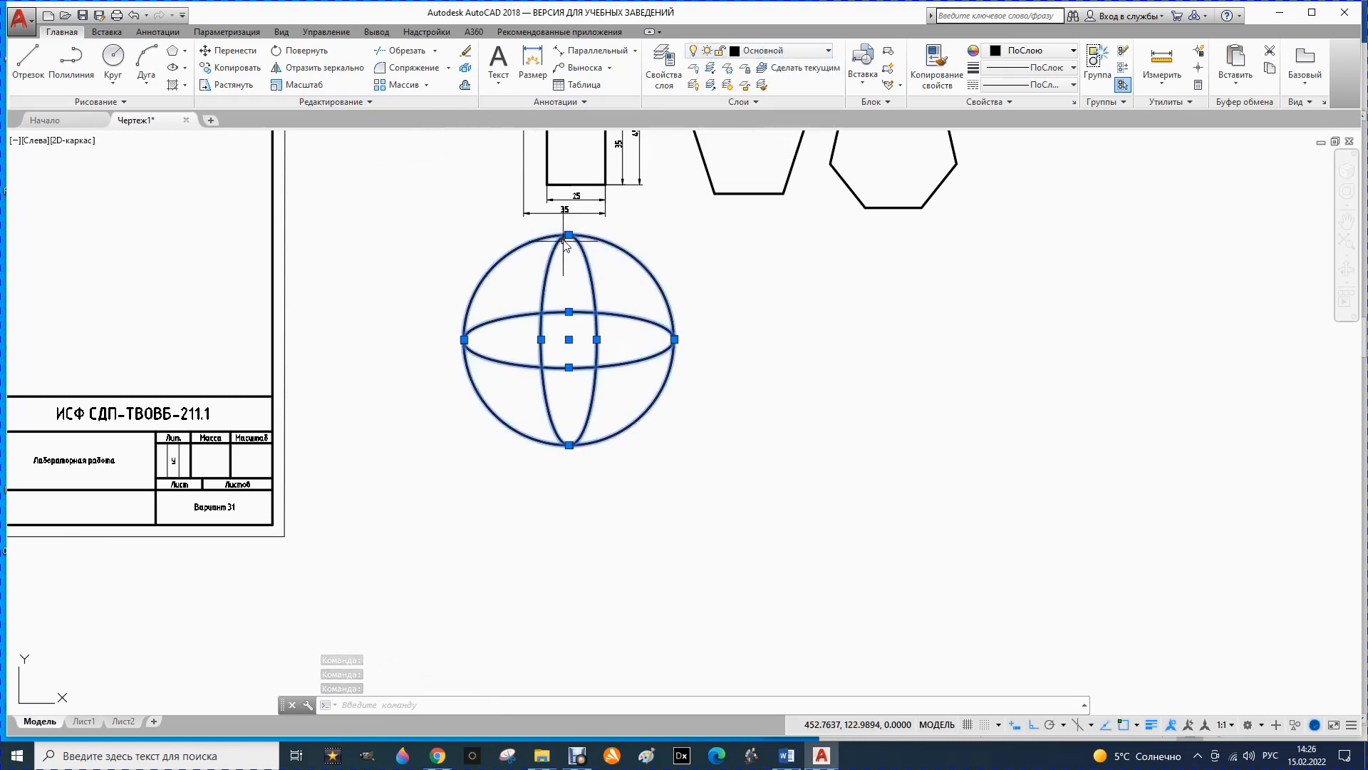
{"action": "key", "text": "Escape"}
{"action": "scroll", "coordinate": [513, 371], "scroll_direction": "down", "scroll_amount": 2}
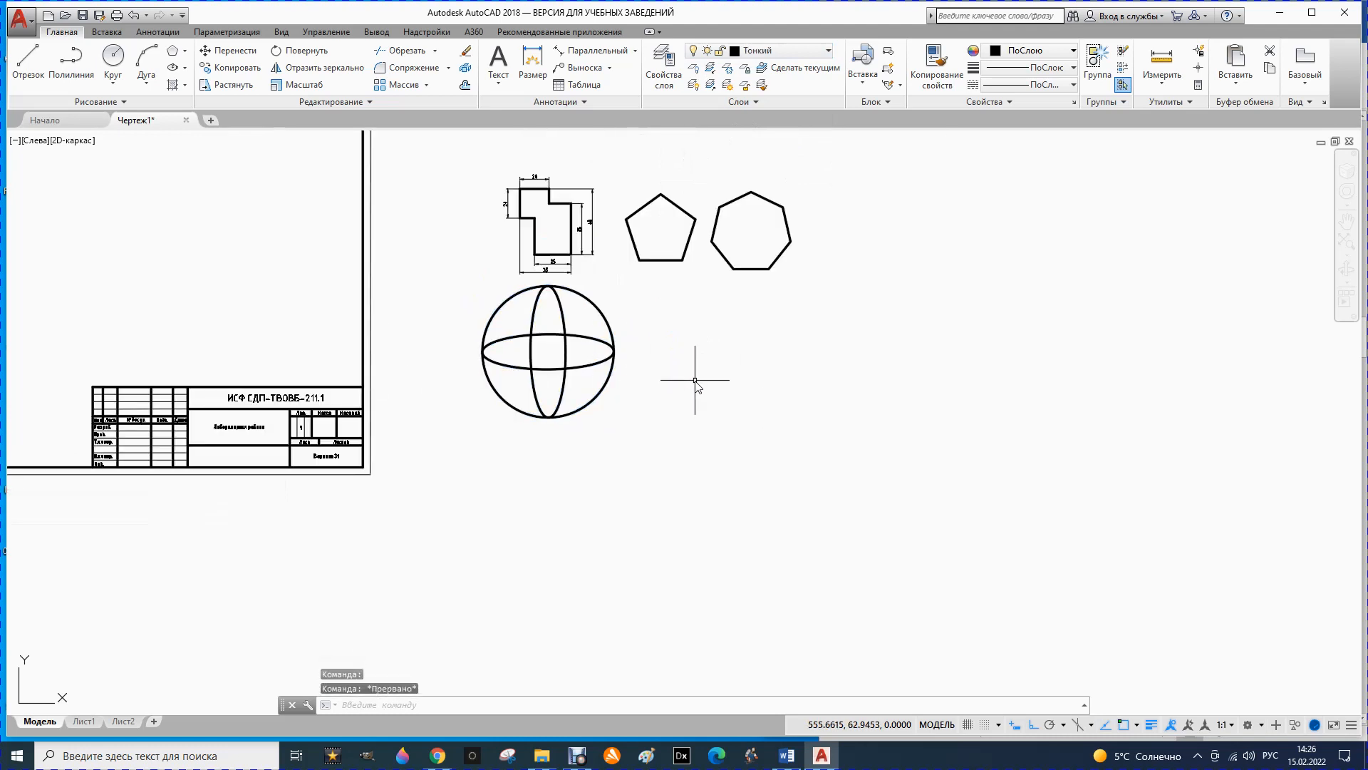
- Draw a horizontal line segment to the right of the circle with the crossing ellipses, with its level near the circle's lower edge
{"action": "scroll", "coordinate": [695, 380], "scroll_direction": "up", "scroll_amount": 2}
{"action": "left_click", "coordinate": [28, 60]}
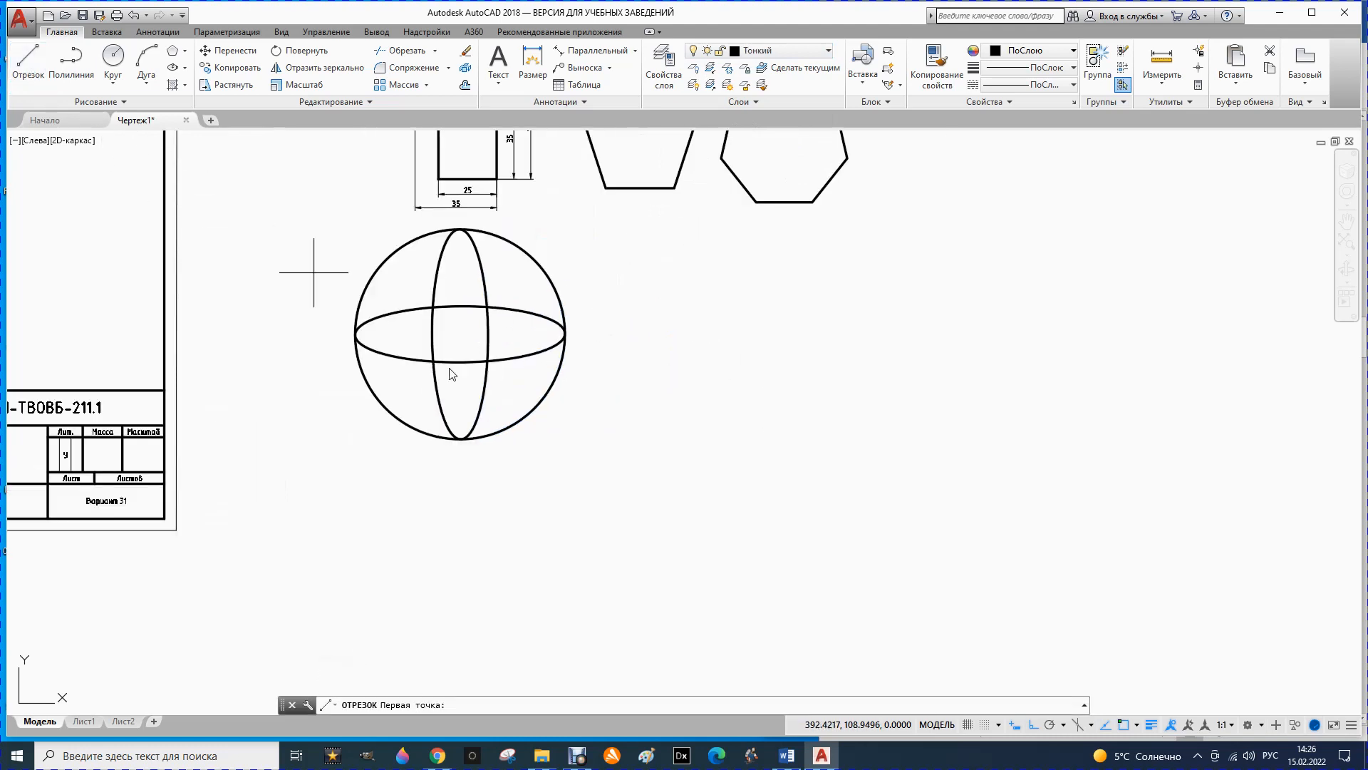
{"action": "left_click", "coordinate": [687, 424]}
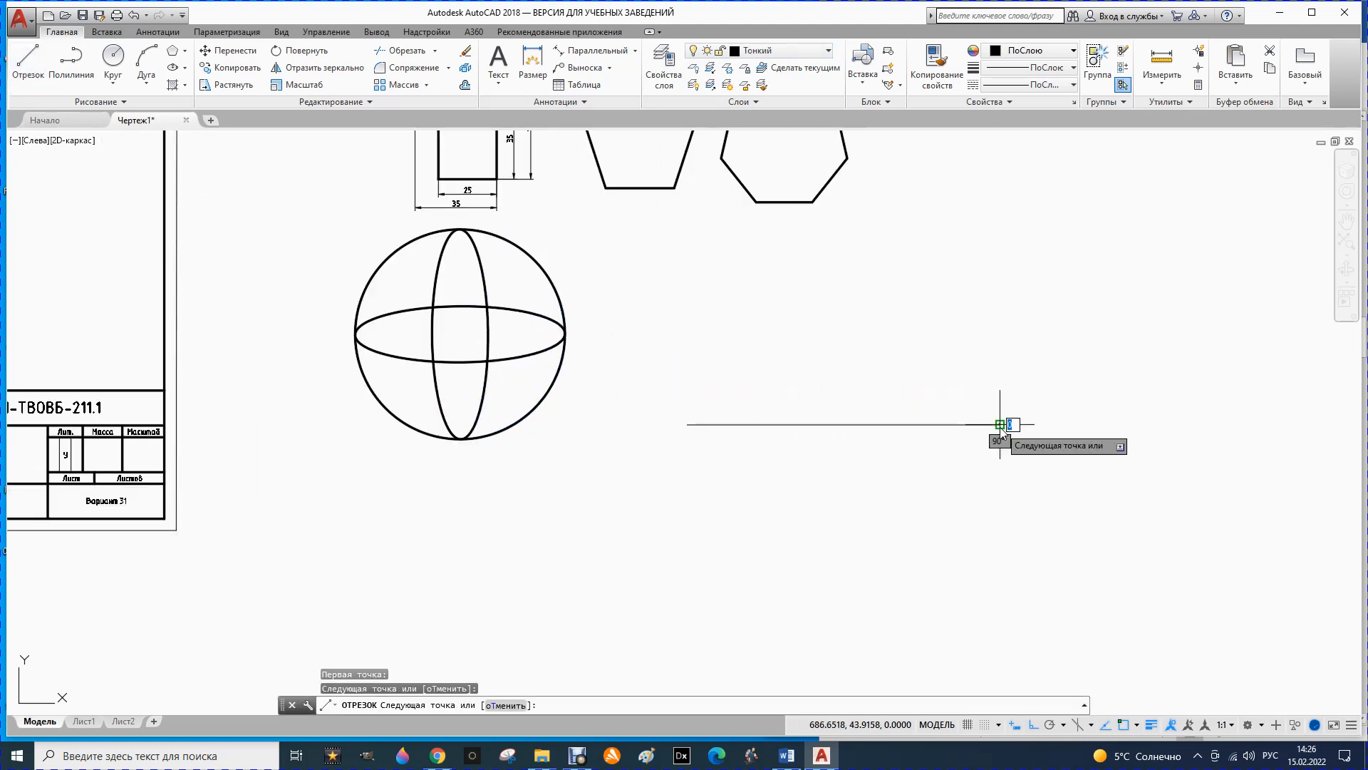
{"action": "key", "text": "Escape"}
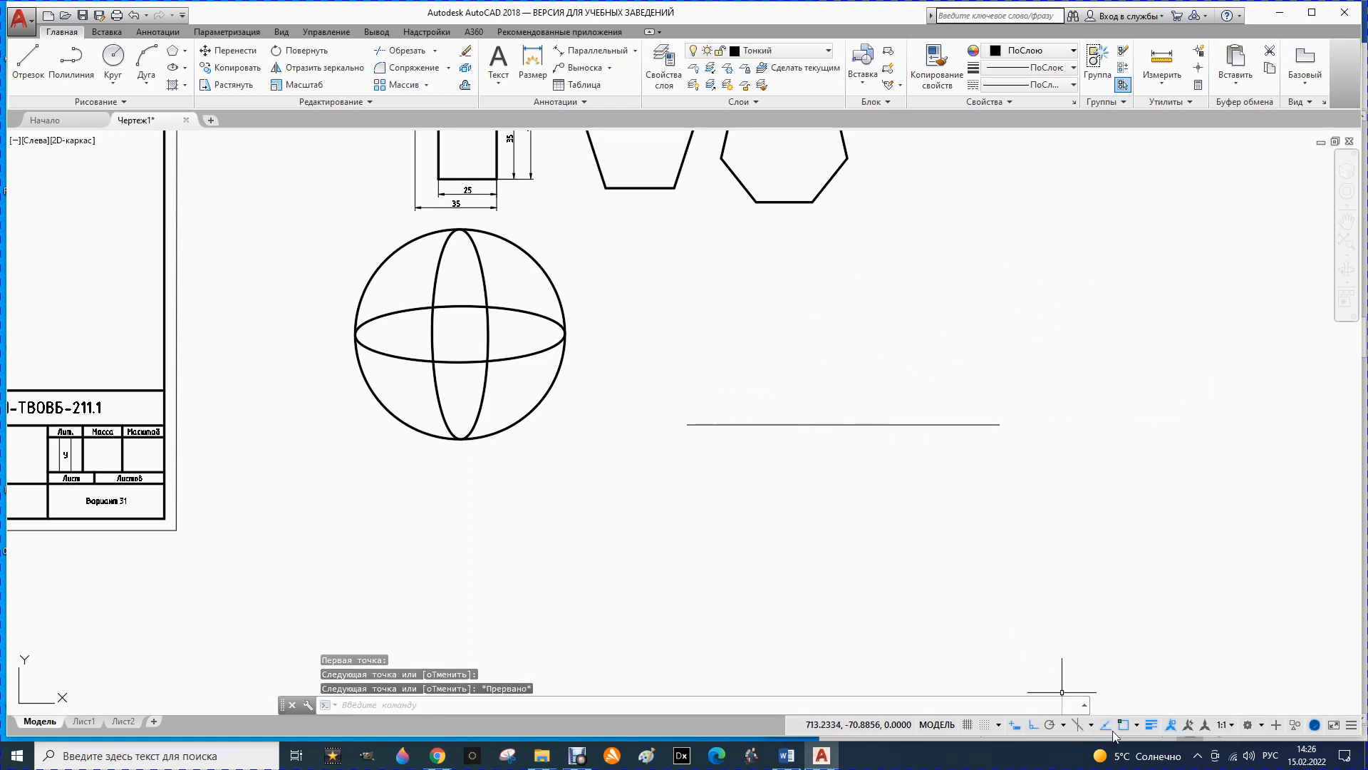
- Turn off ortho mode and draw a slanted line from the horizontal line's right end up to the left, forming an acute angle
{"action": "left_click", "coordinate": [1032, 727]}
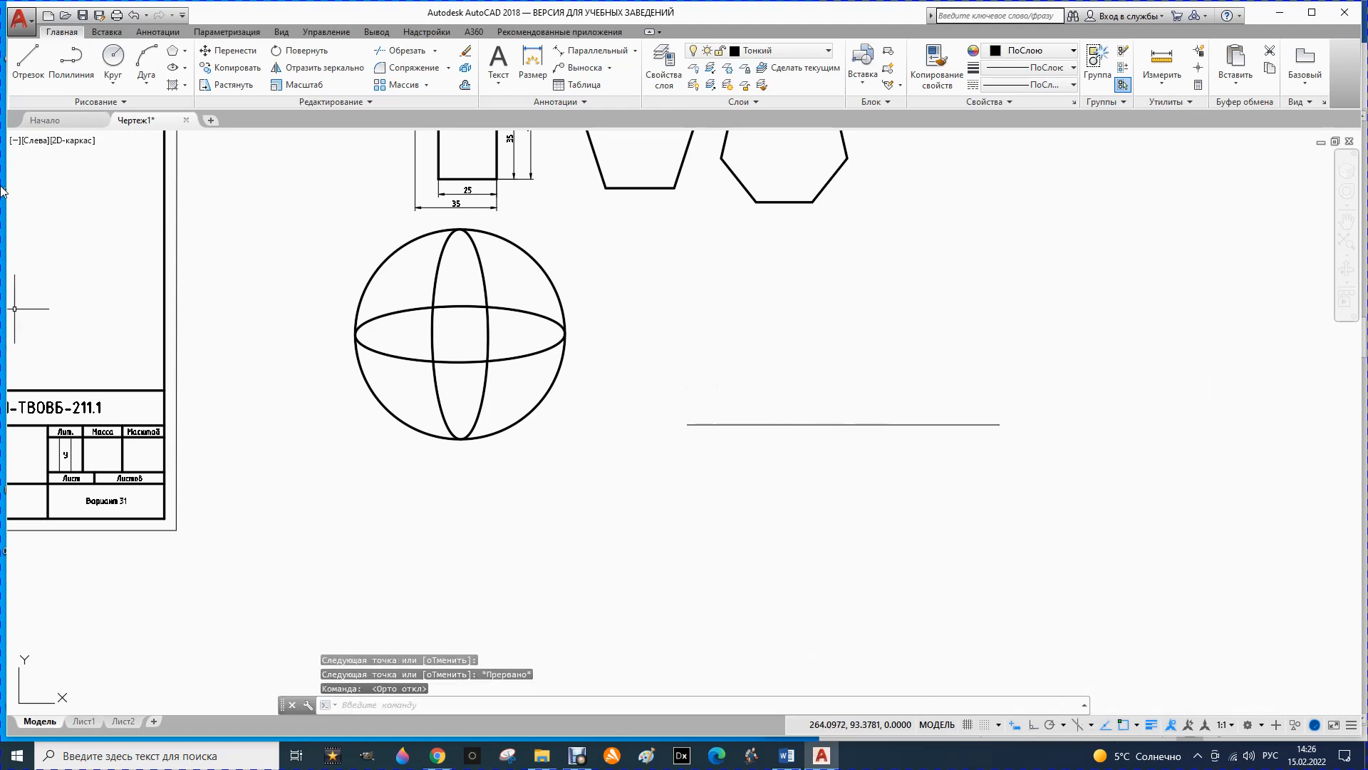
{"action": "left_click", "coordinate": [29, 69]}
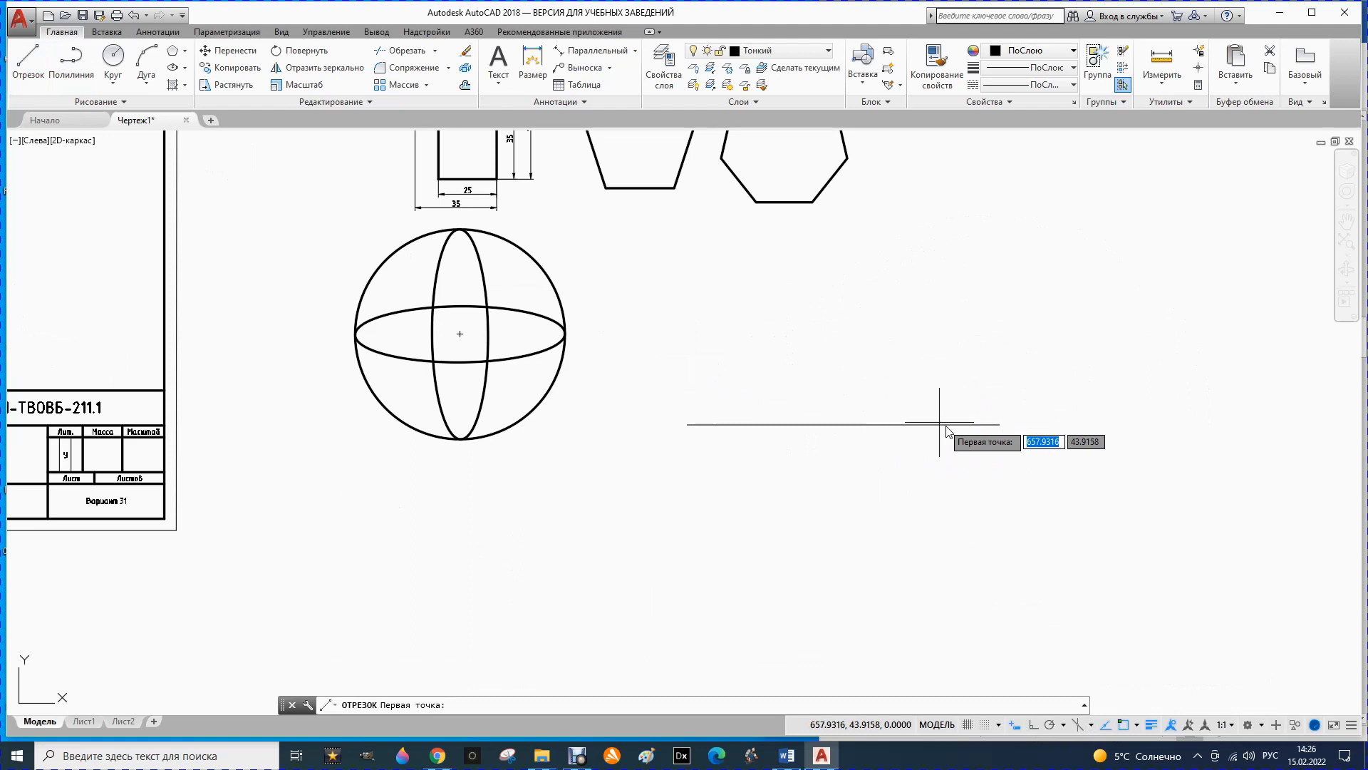
{"action": "left_click", "coordinate": [1000, 425]}
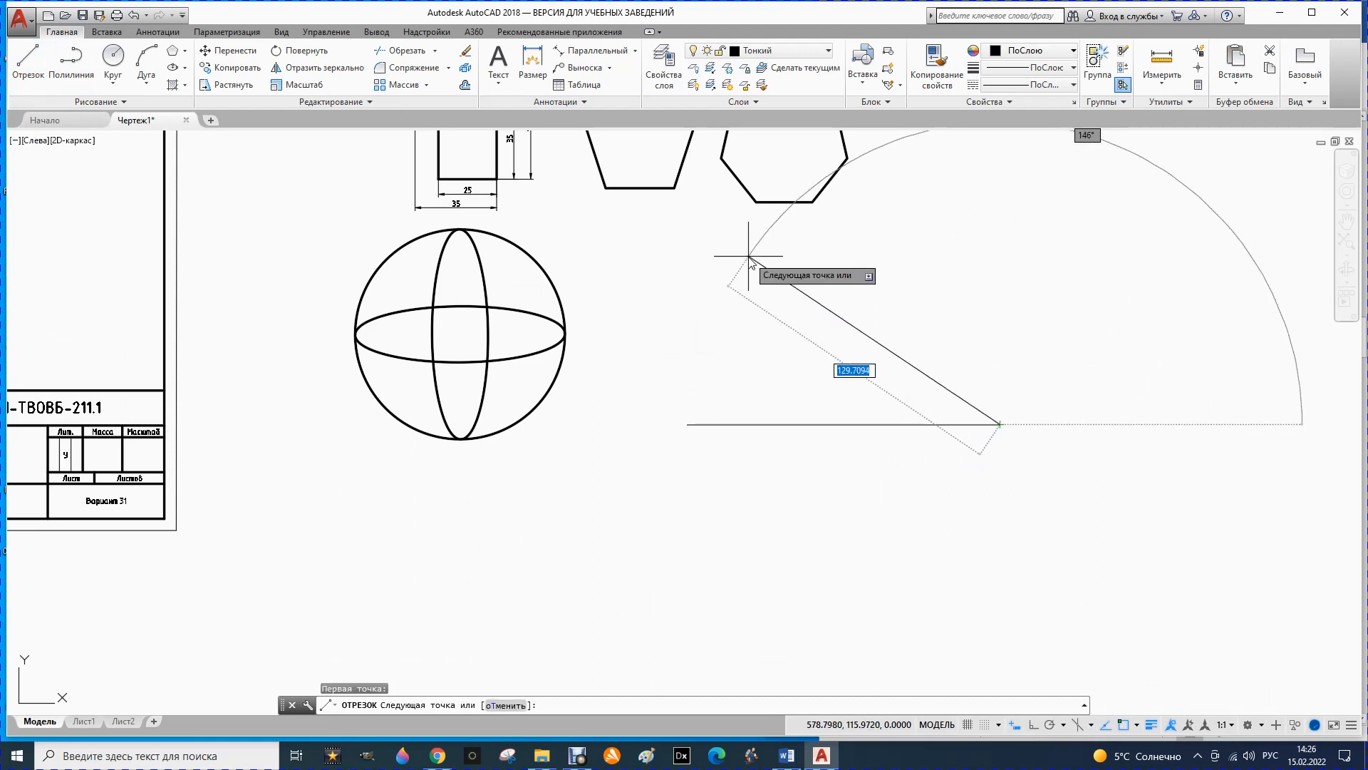
{"action": "scroll", "coordinate": [745, 258], "scroll_direction": "down", "scroll_amount": 2}
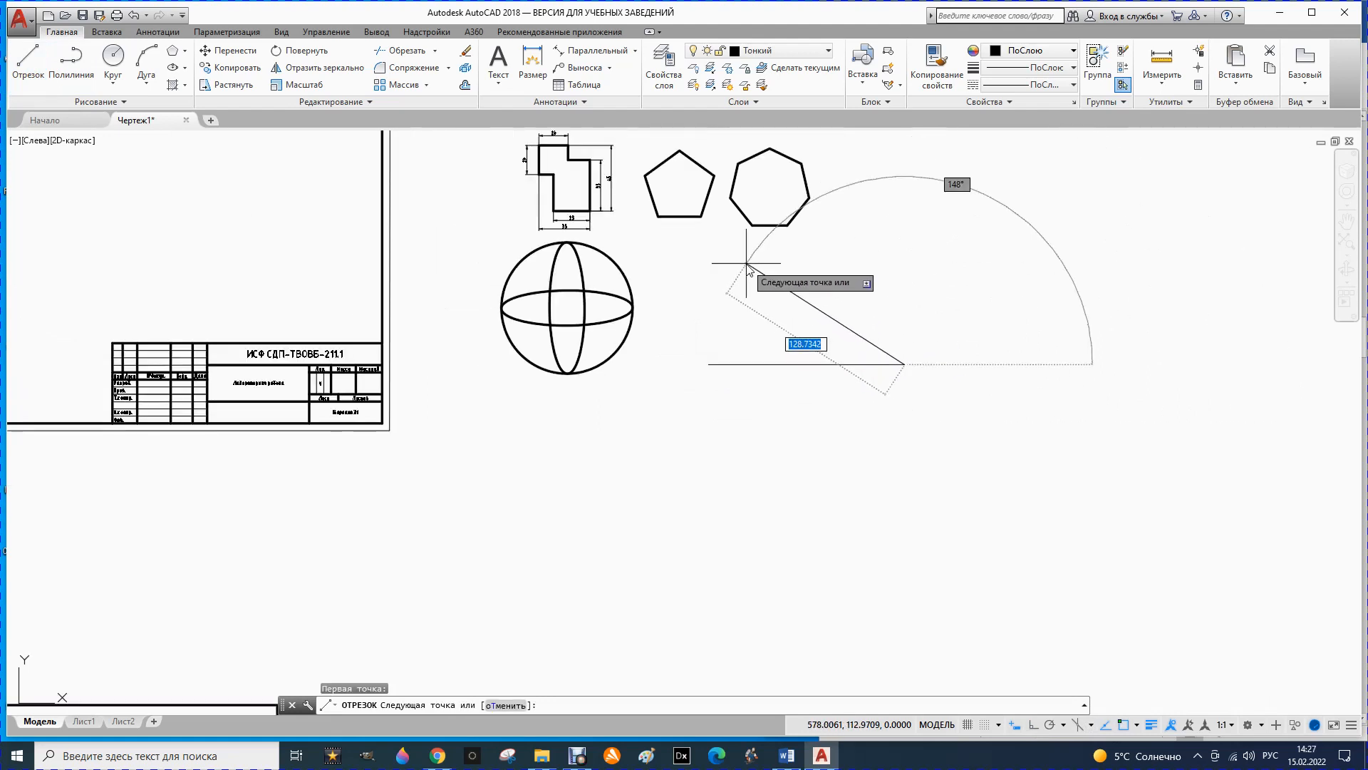
{"action": "left_click", "coordinate": [783, 244]}
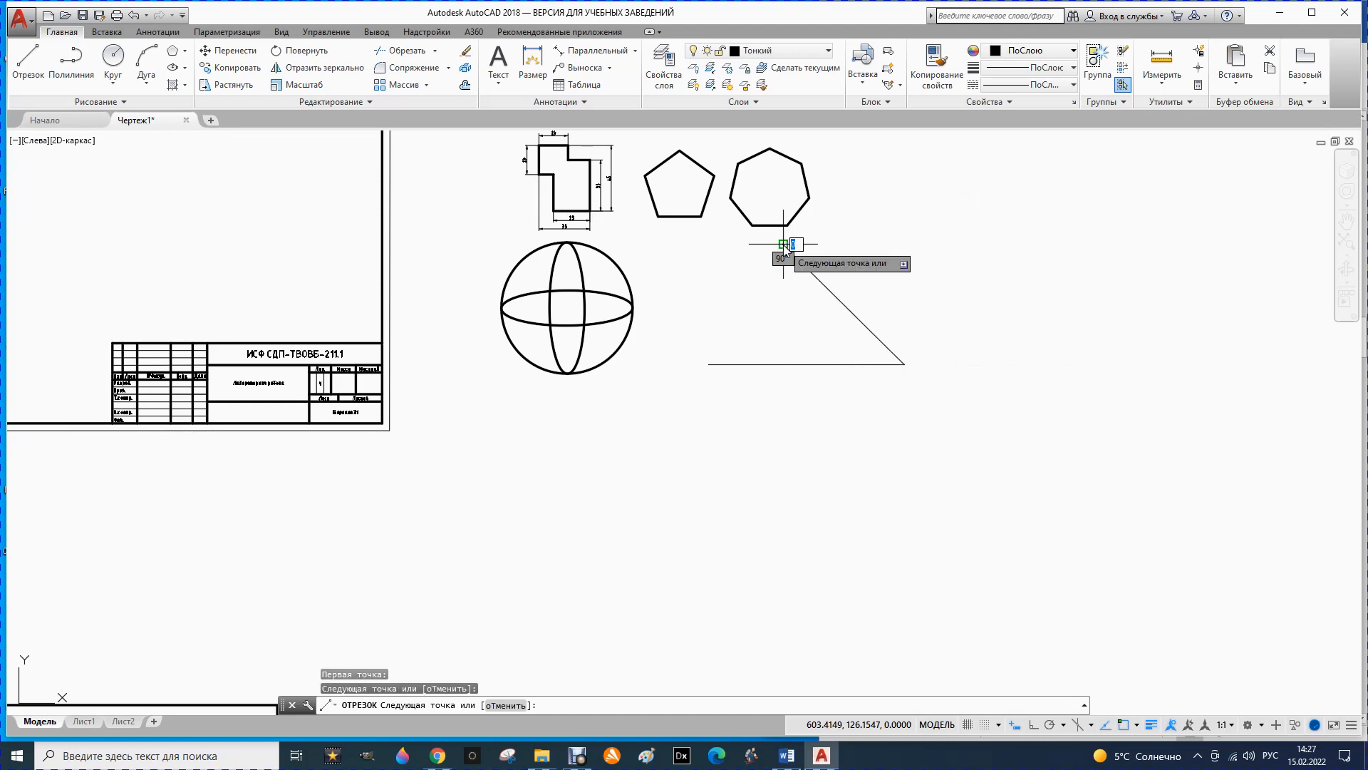
{"action": "key", "text": "Escape"}
{"action": "key", "text": "Escape"}
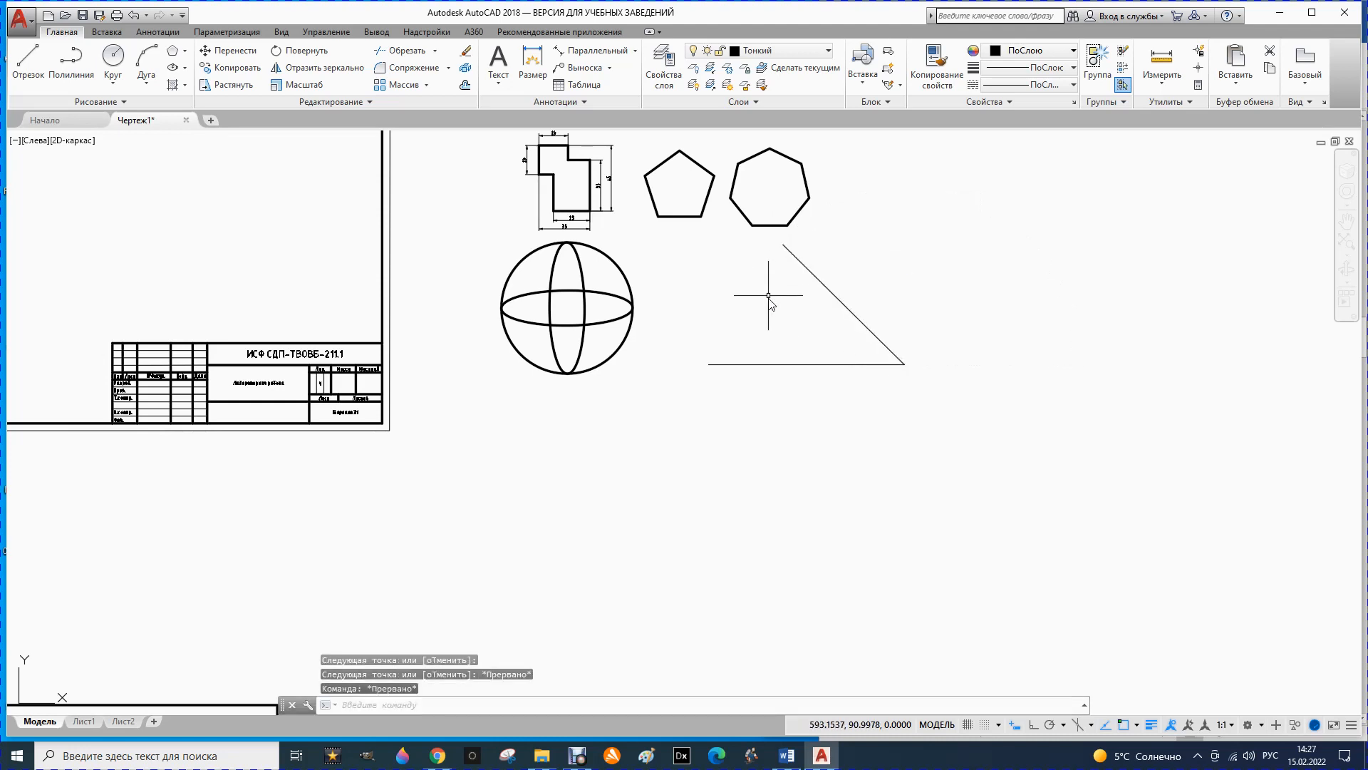
- Move both lines of the angle to the Основной layer
{"action": "left_click", "coordinate": [801, 365]}
{"action": "left_click", "coordinate": [823, 285]}
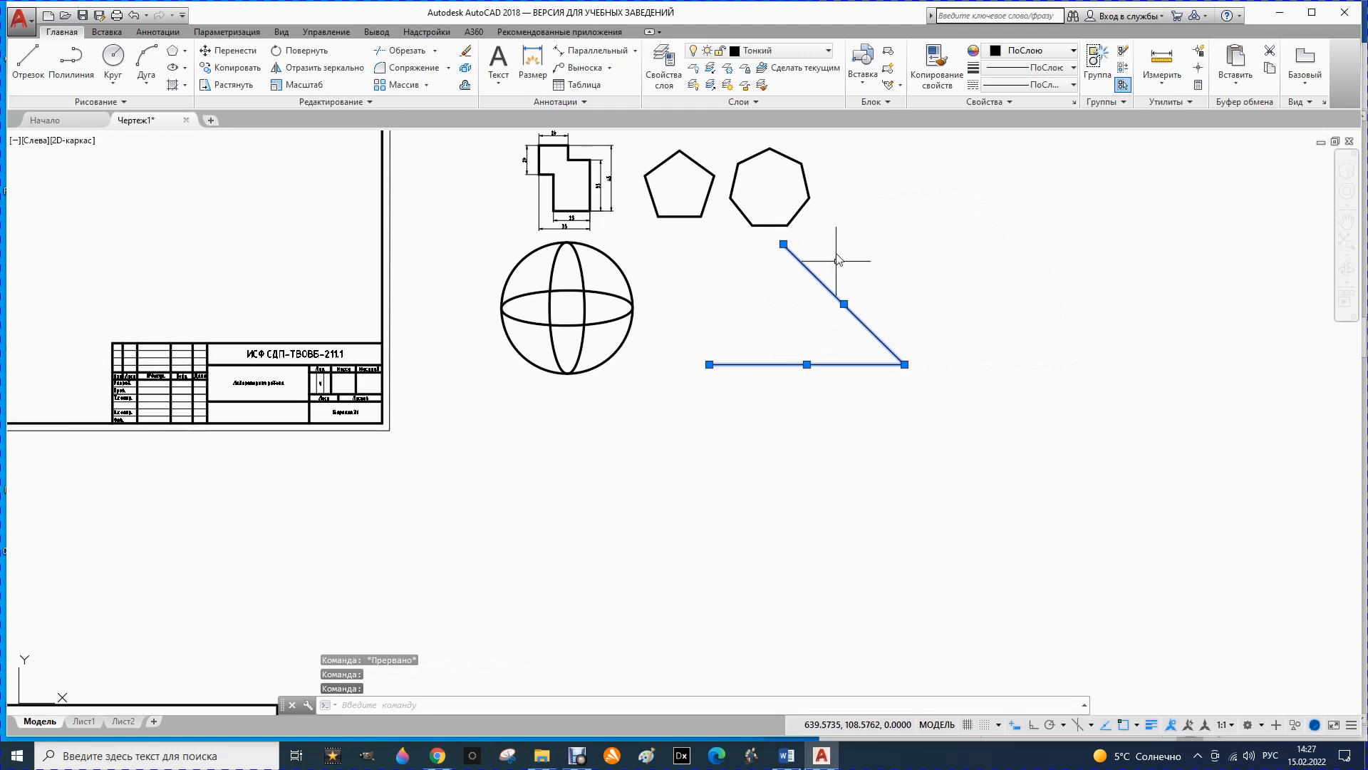
{"action": "left_click", "coordinate": [784, 49]}
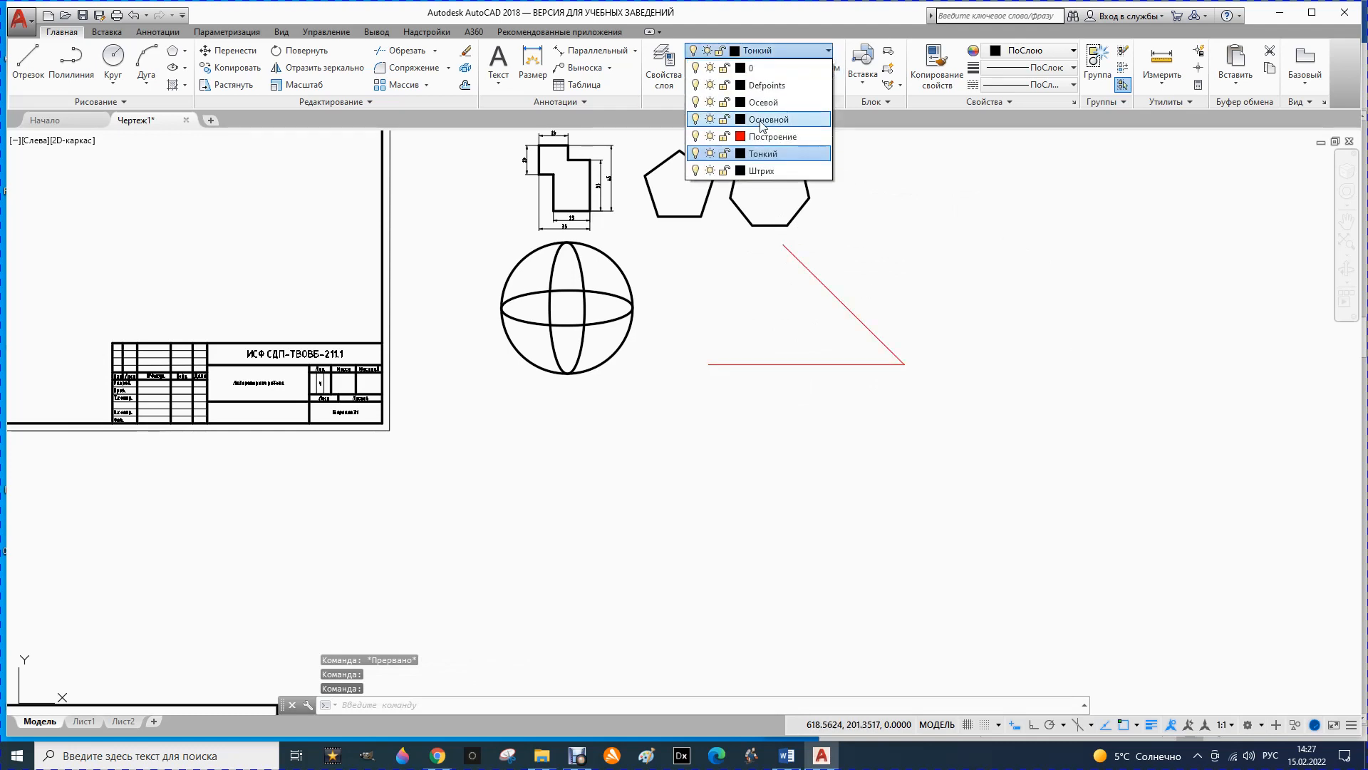
{"action": "left_click", "coordinate": [759, 121]}
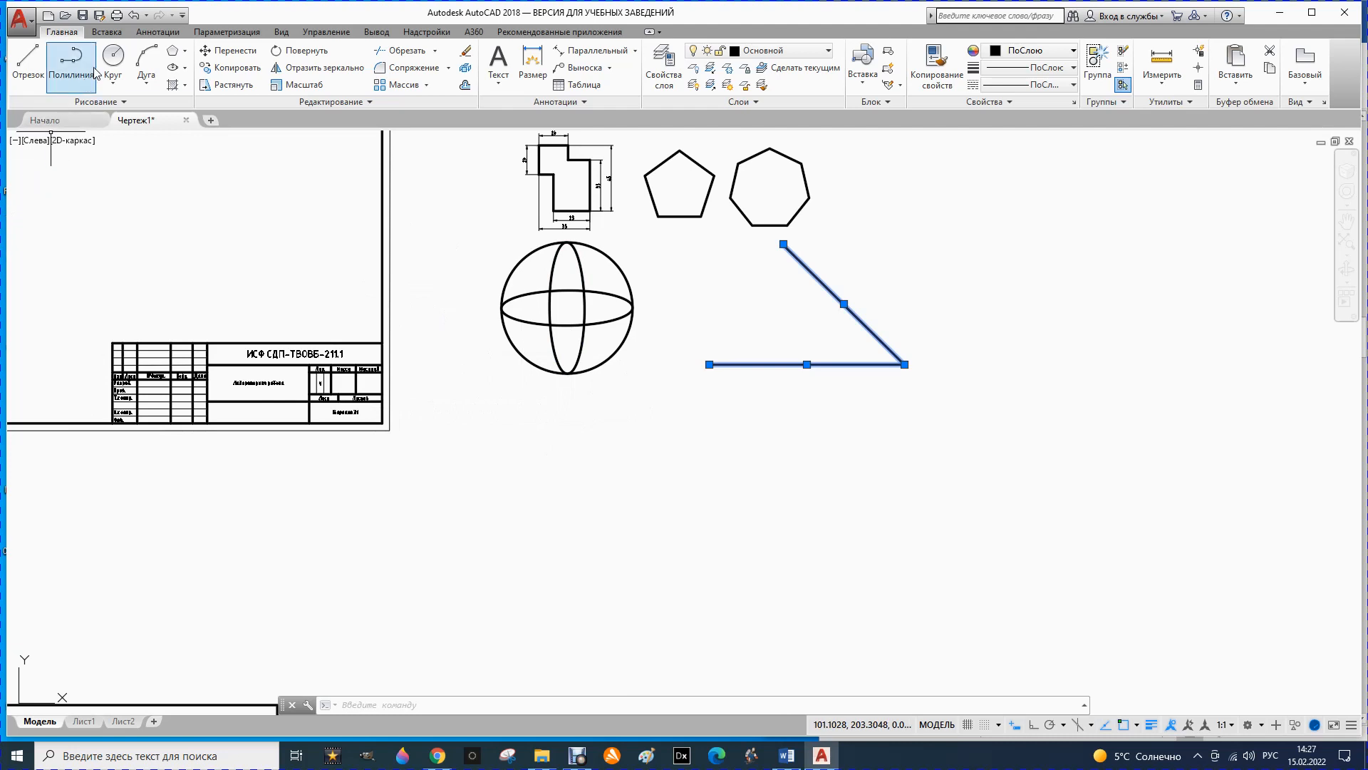
- Draw a circle of radius 50 tangent to both lines of the angle and move it to the Основной layer
{"action": "left_click", "coordinate": [113, 83]}
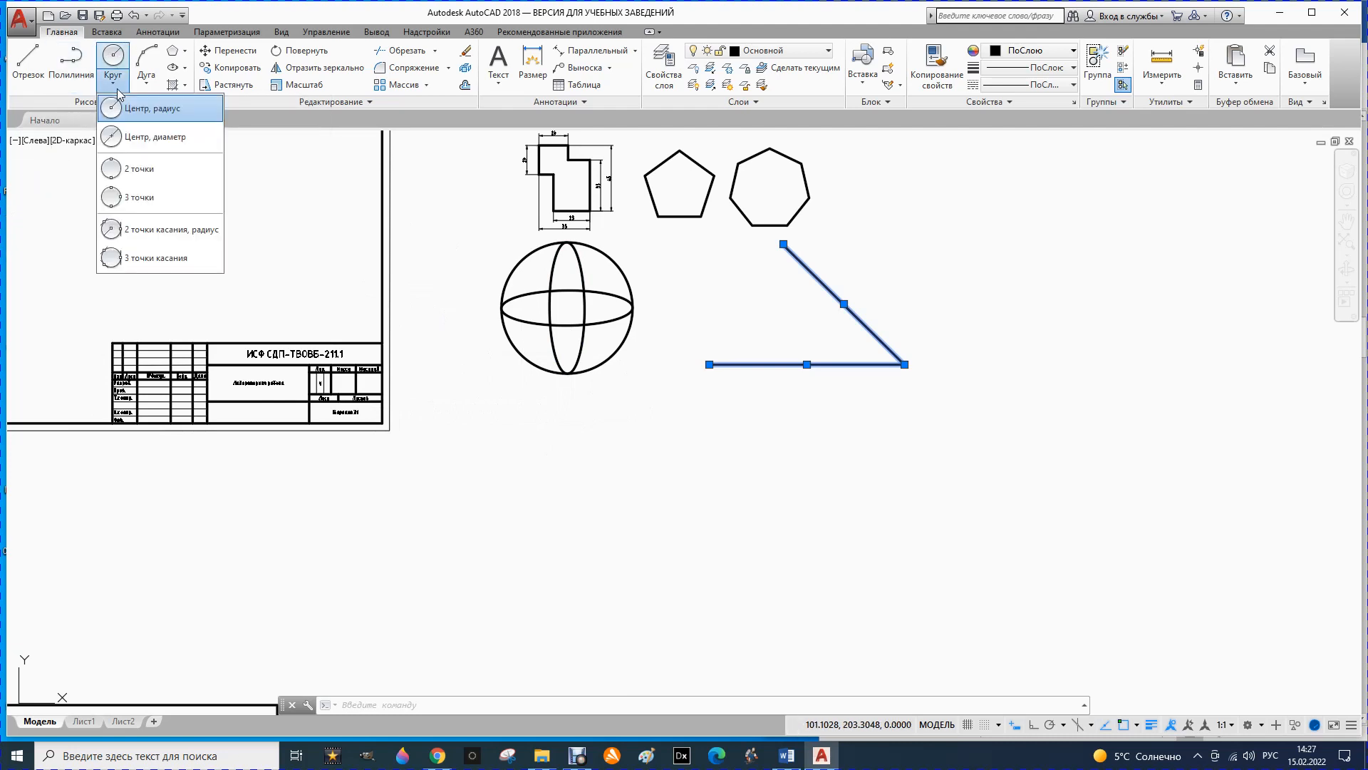
{"action": "left_click", "coordinate": [158, 232]}
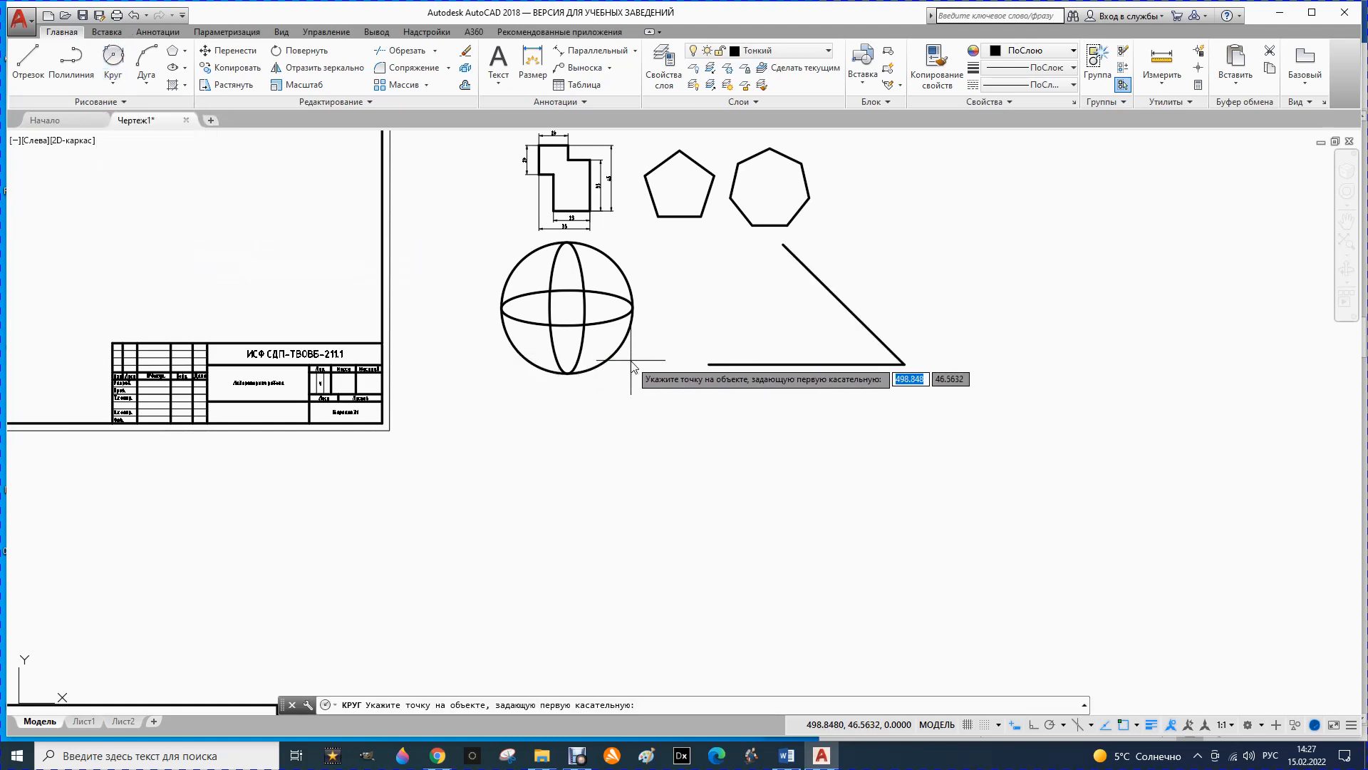
{"action": "left_click", "coordinate": [766, 363]}
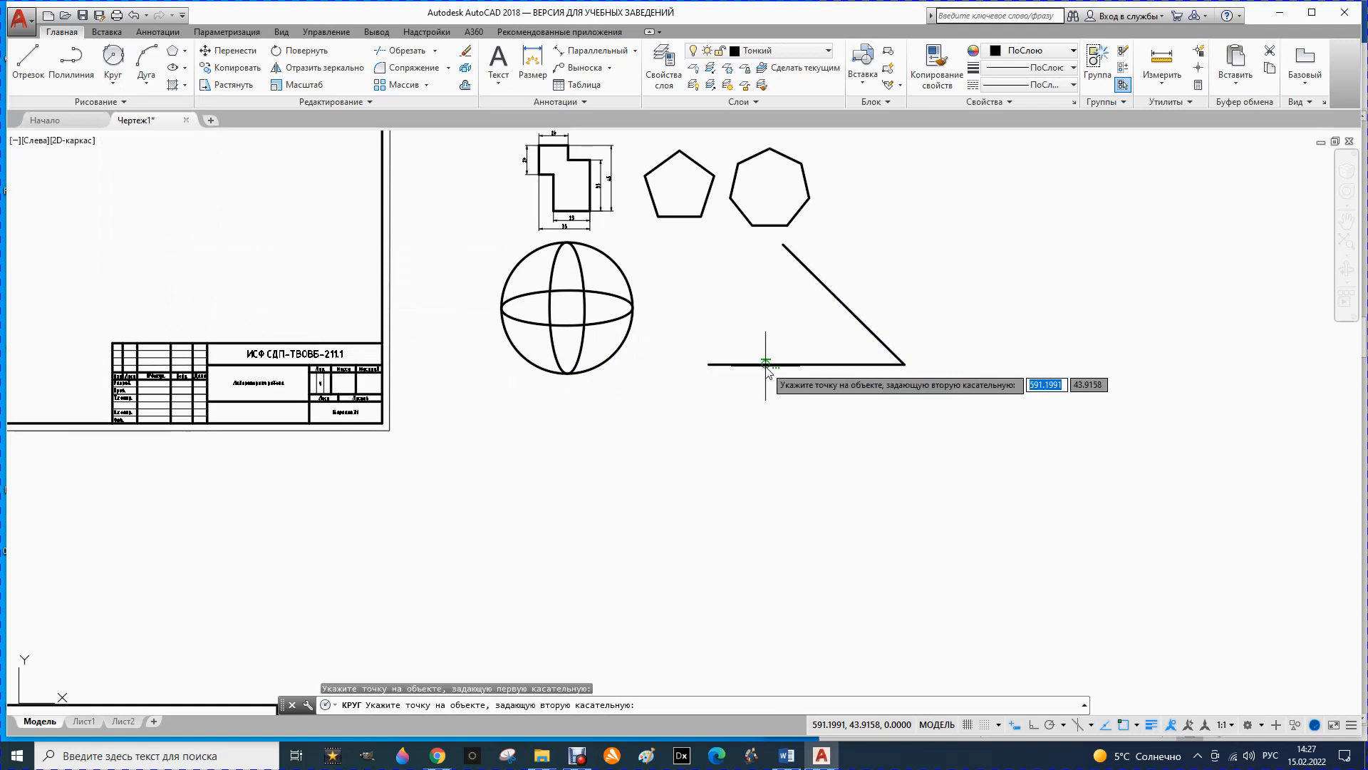
{"action": "left_click", "coordinate": [820, 288]}
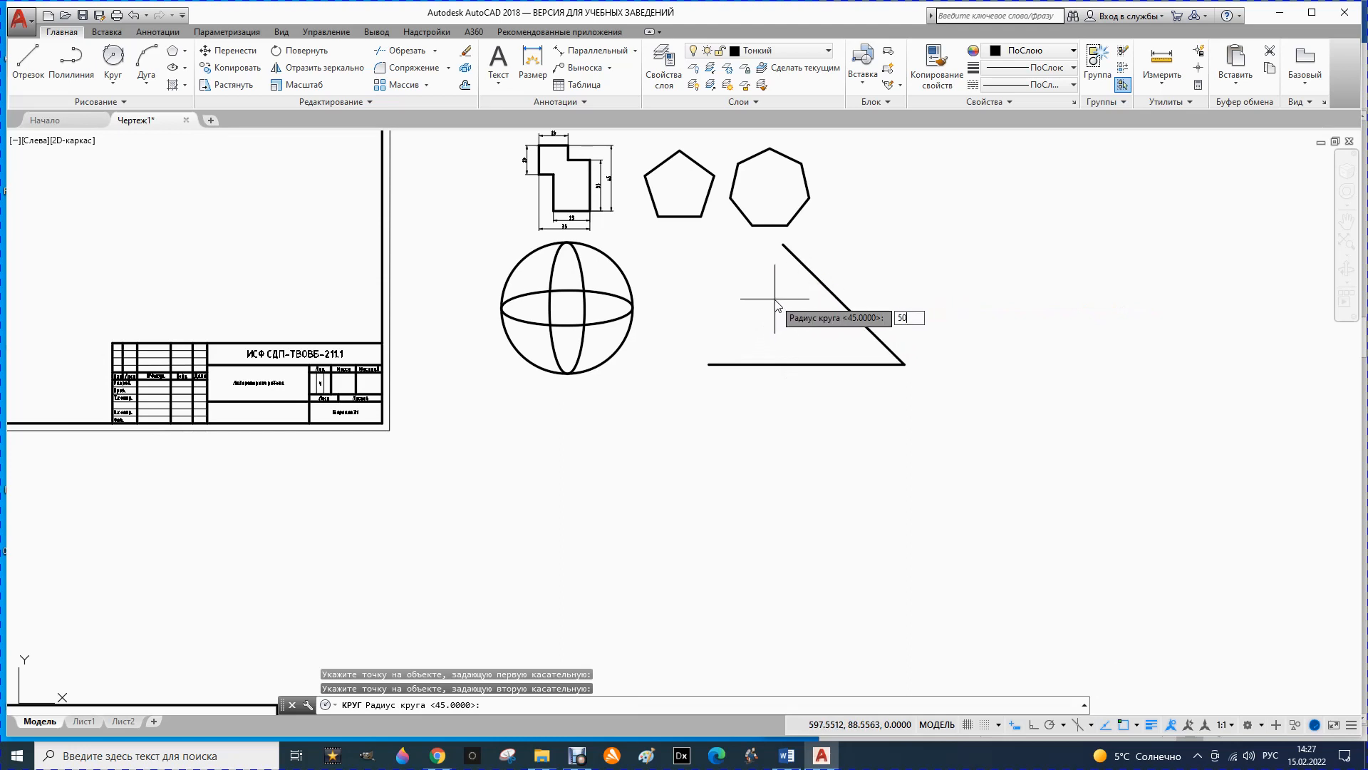
{"action": "key", "text": "Return"}
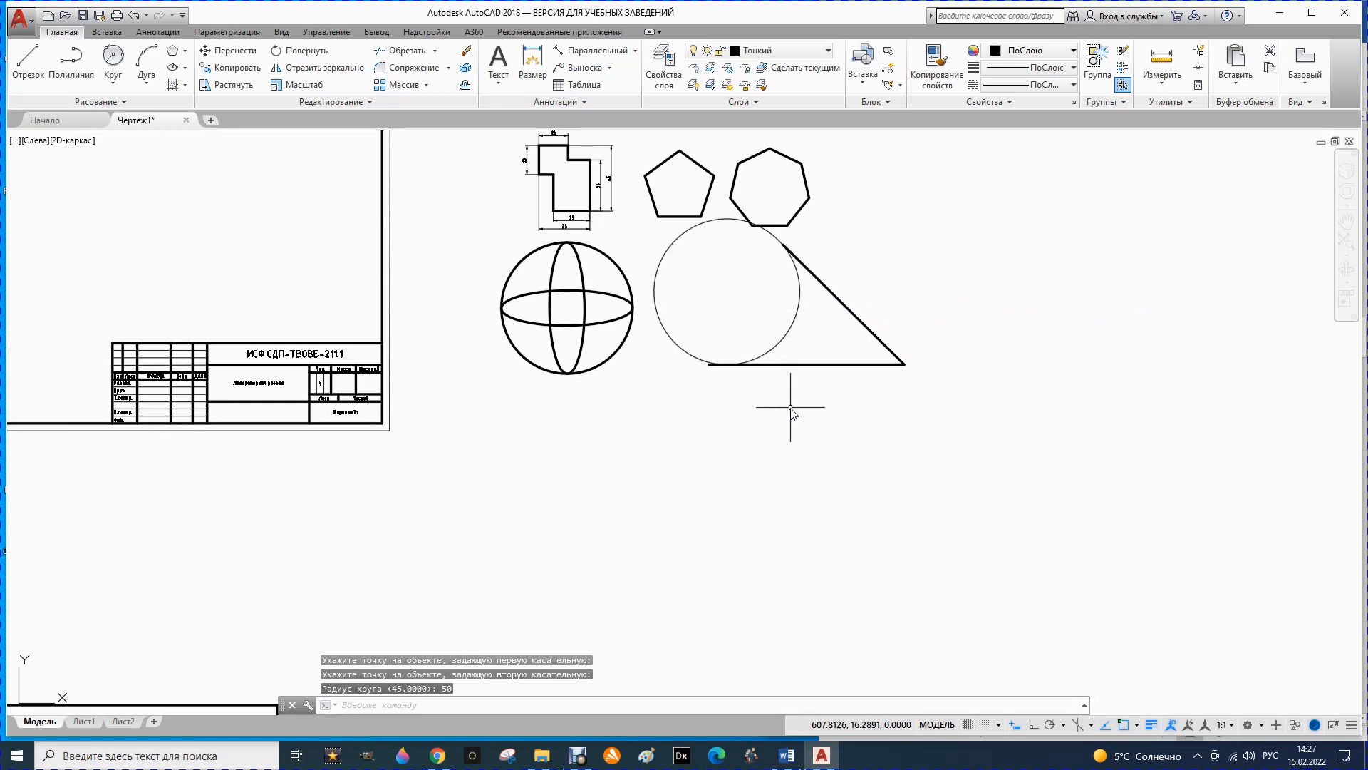
{"action": "left_click", "coordinate": [793, 324]}
{"action": "left_click", "coordinate": [829, 56]}
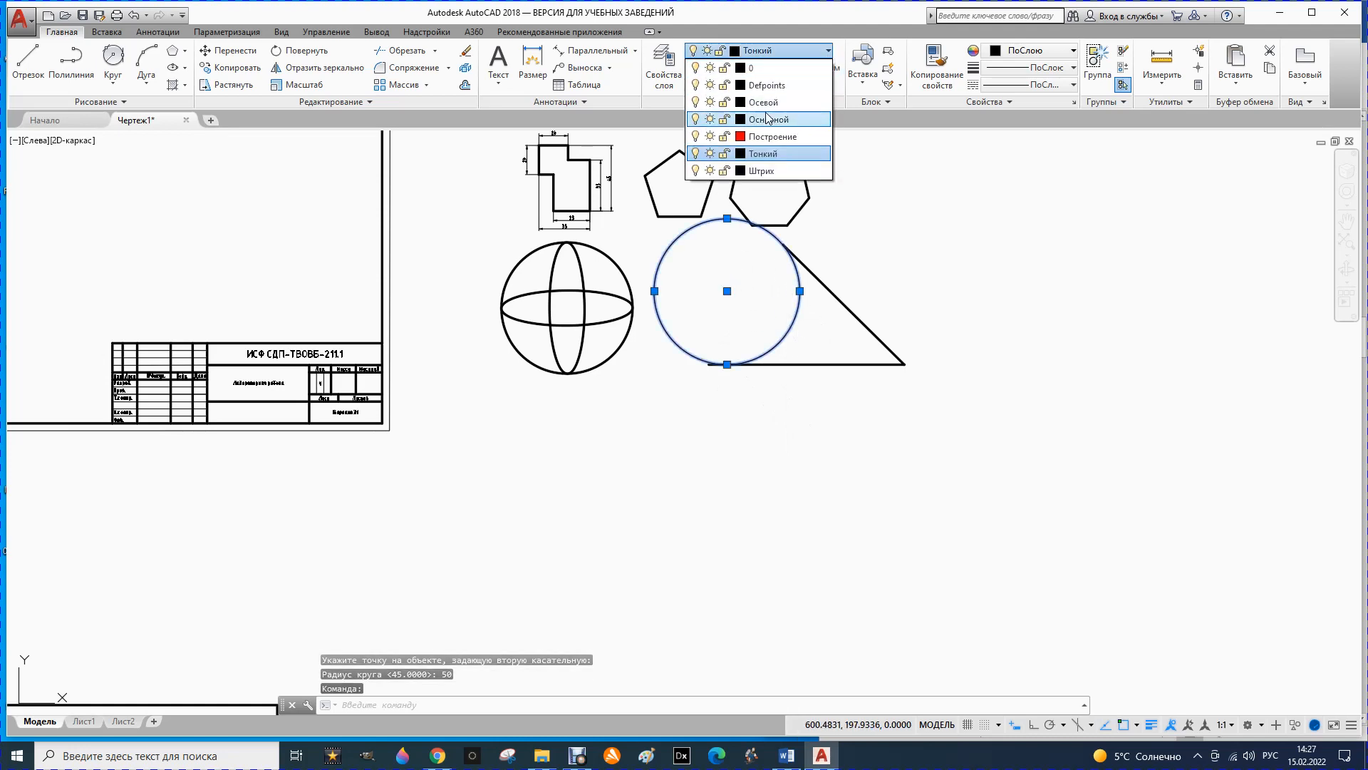
{"action": "left_click", "coordinate": [762, 127]}
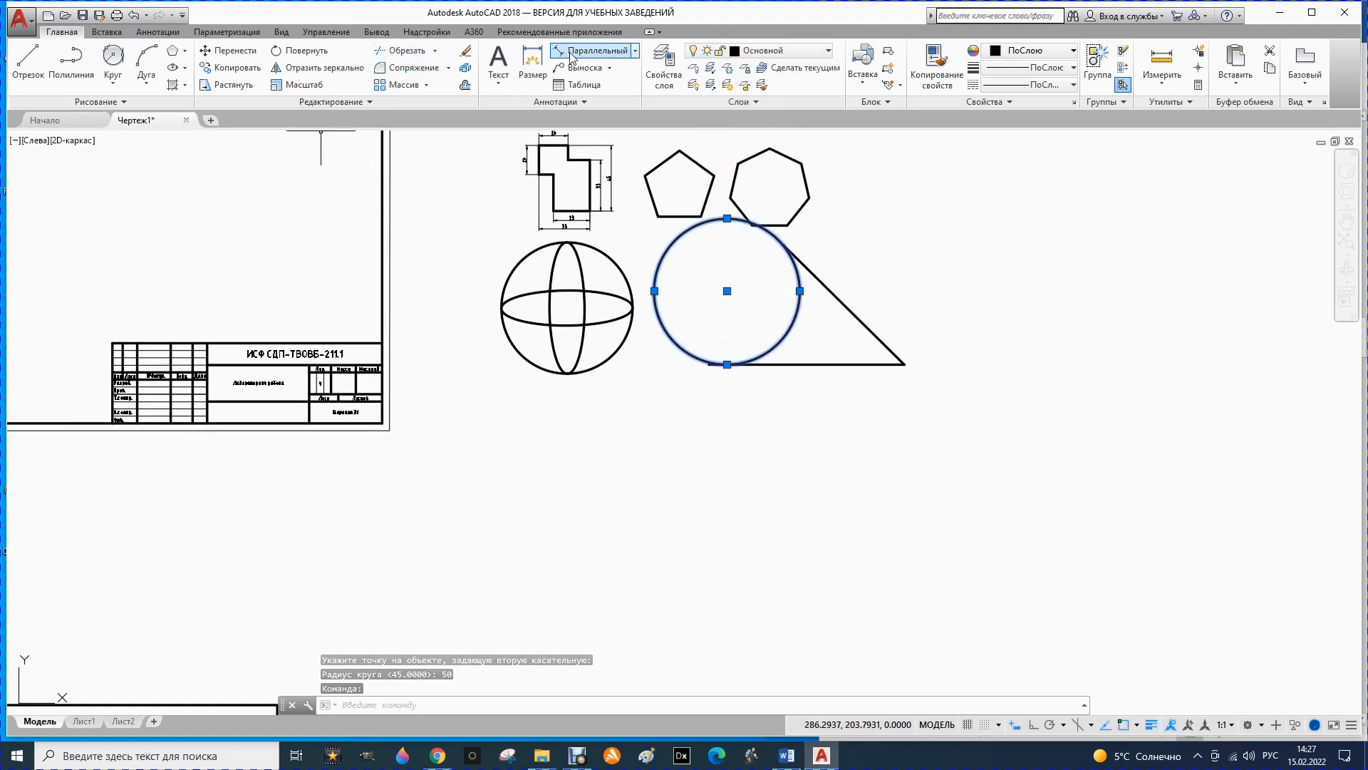
- Add an aligned dimension below the horizontal line, from the radius-50 circle's tangent point to the angle's vertex
{"action": "left_click", "coordinate": [592, 51]}
{"action": "left_click", "coordinate": [729, 367]}
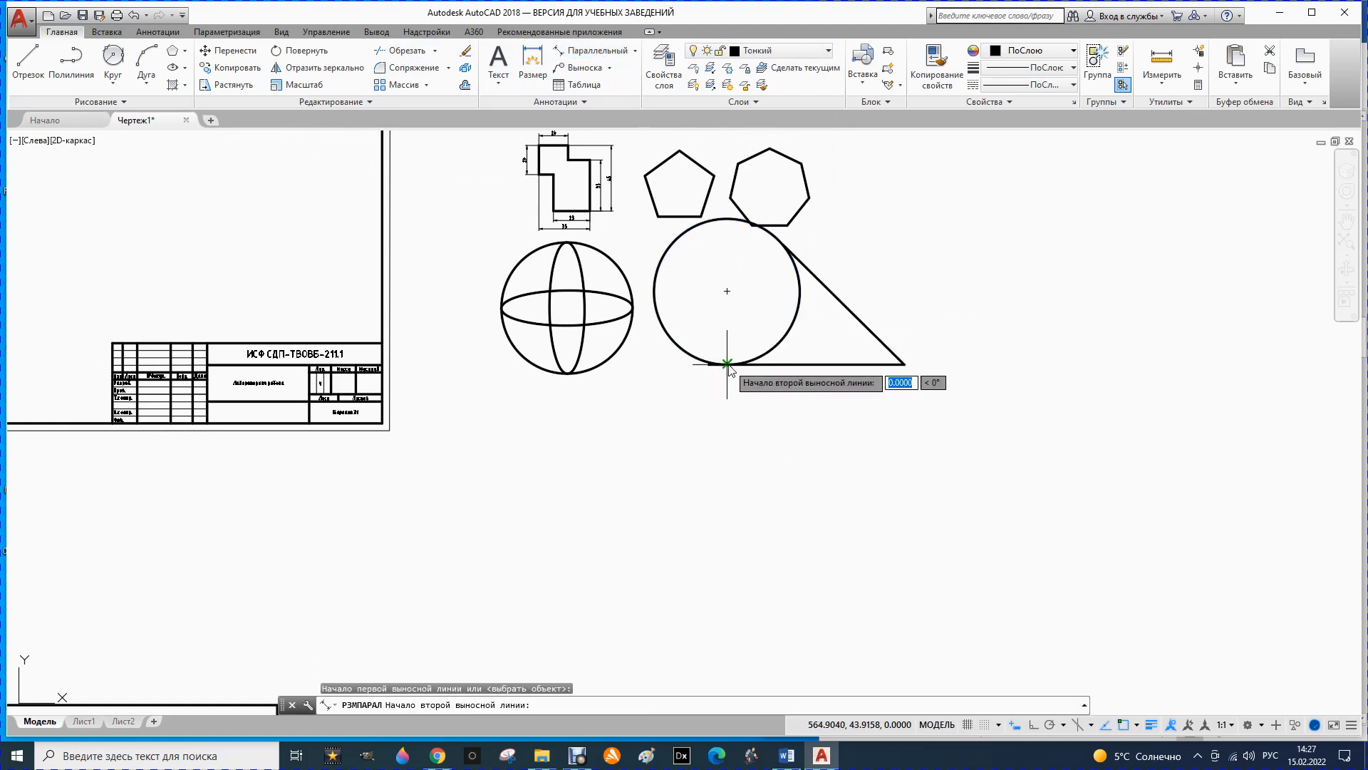
{"action": "left_click", "coordinate": [903, 367]}
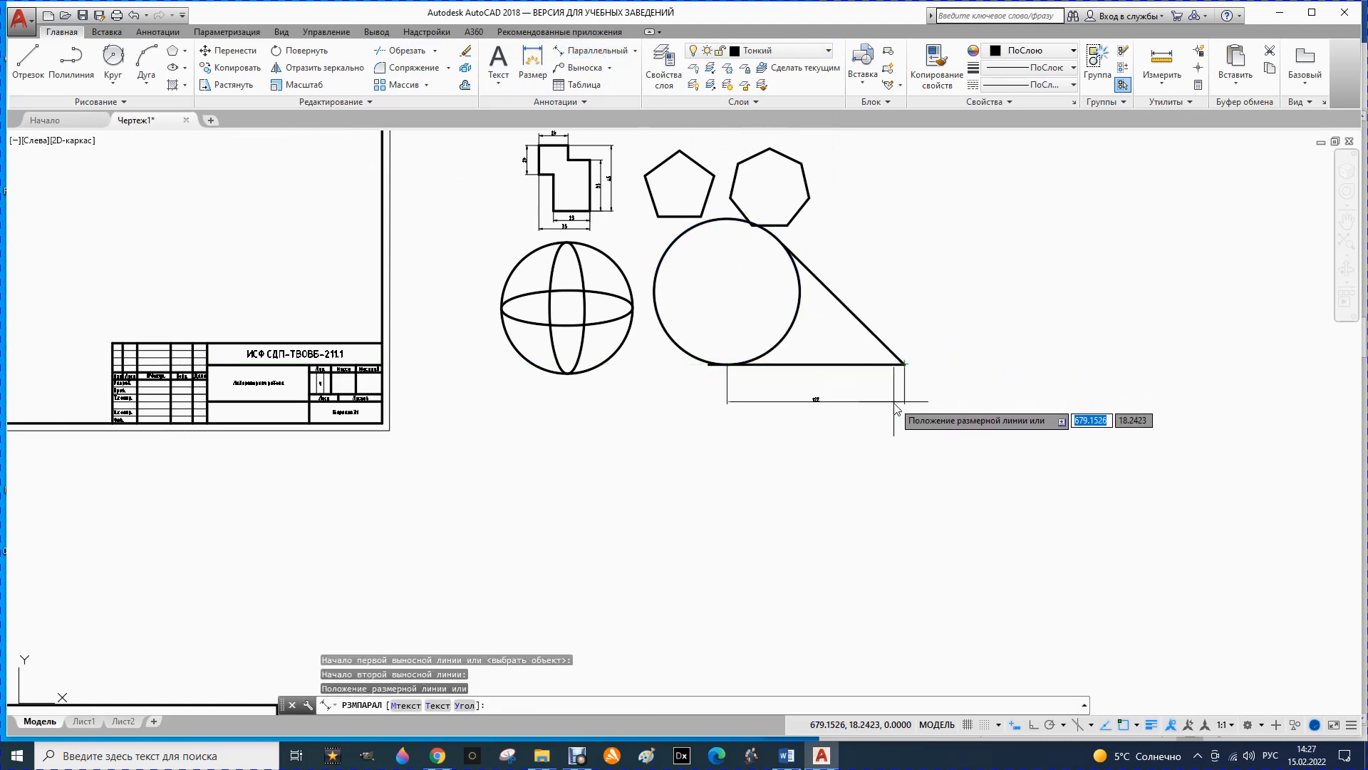
{"action": "left_click", "coordinate": [883, 383]}
{"action": "scroll", "coordinate": [858, 388], "scroll_direction": "up", "scroll_amount": 6}
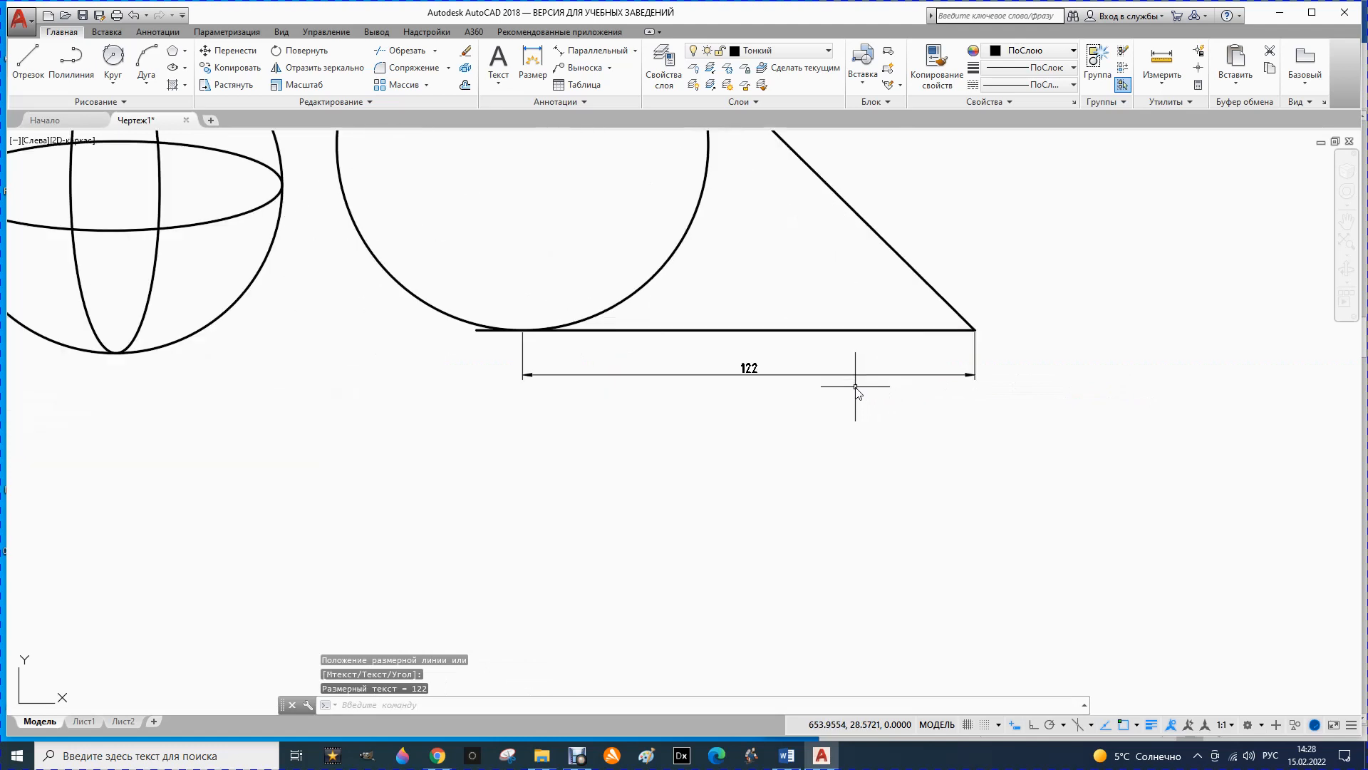
{"action": "scroll", "coordinate": [856, 388], "scroll_direction": "down", "scroll_amount": 4}
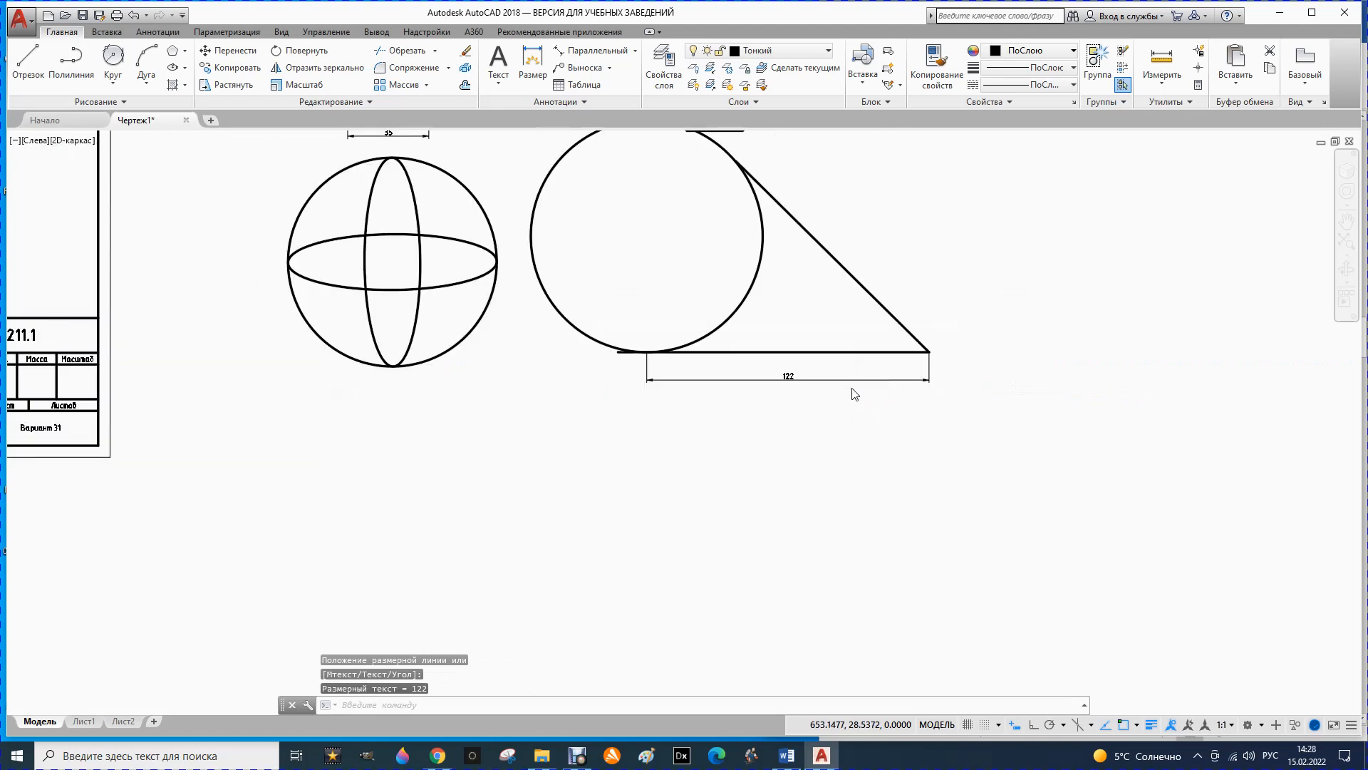
{"action": "scroll", "coordinate": [854, 394], "scroll_direction": "down", "scroll_amount": 2}
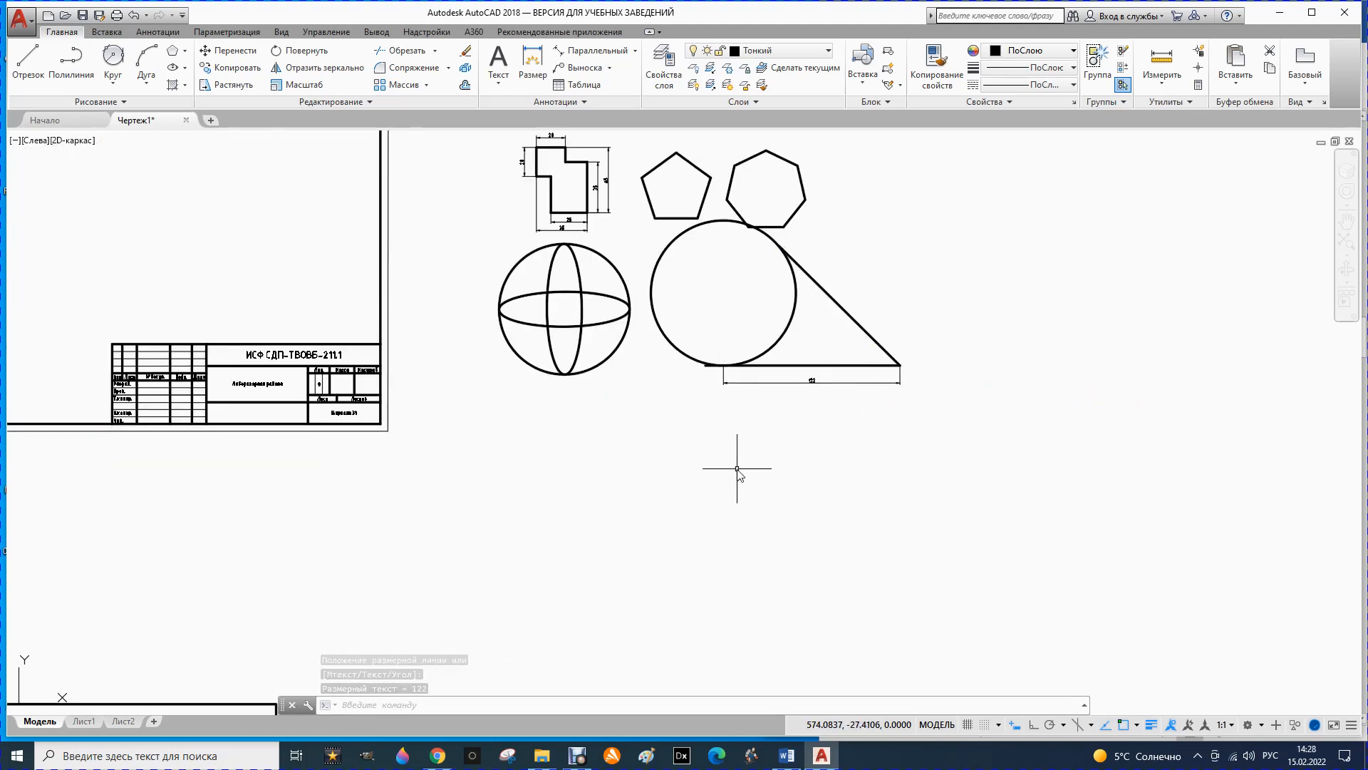
- Delete the radius-50 tangent circle and the dimension below the horizontal line
{"action": "left_click", "coordinate": [785, 322]}
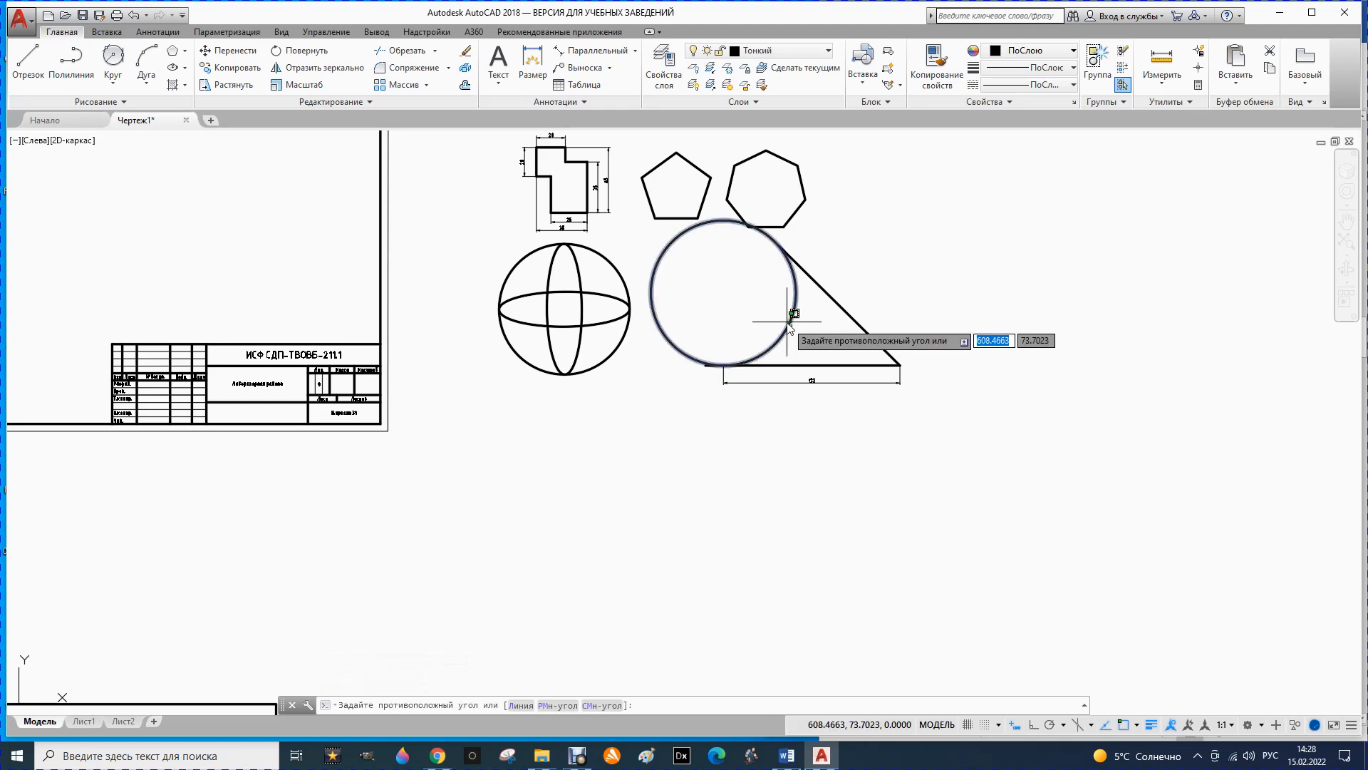
{"action": "left_click", "coordinate": [784, 328]}
{"action": "key", "text": "Delete"}
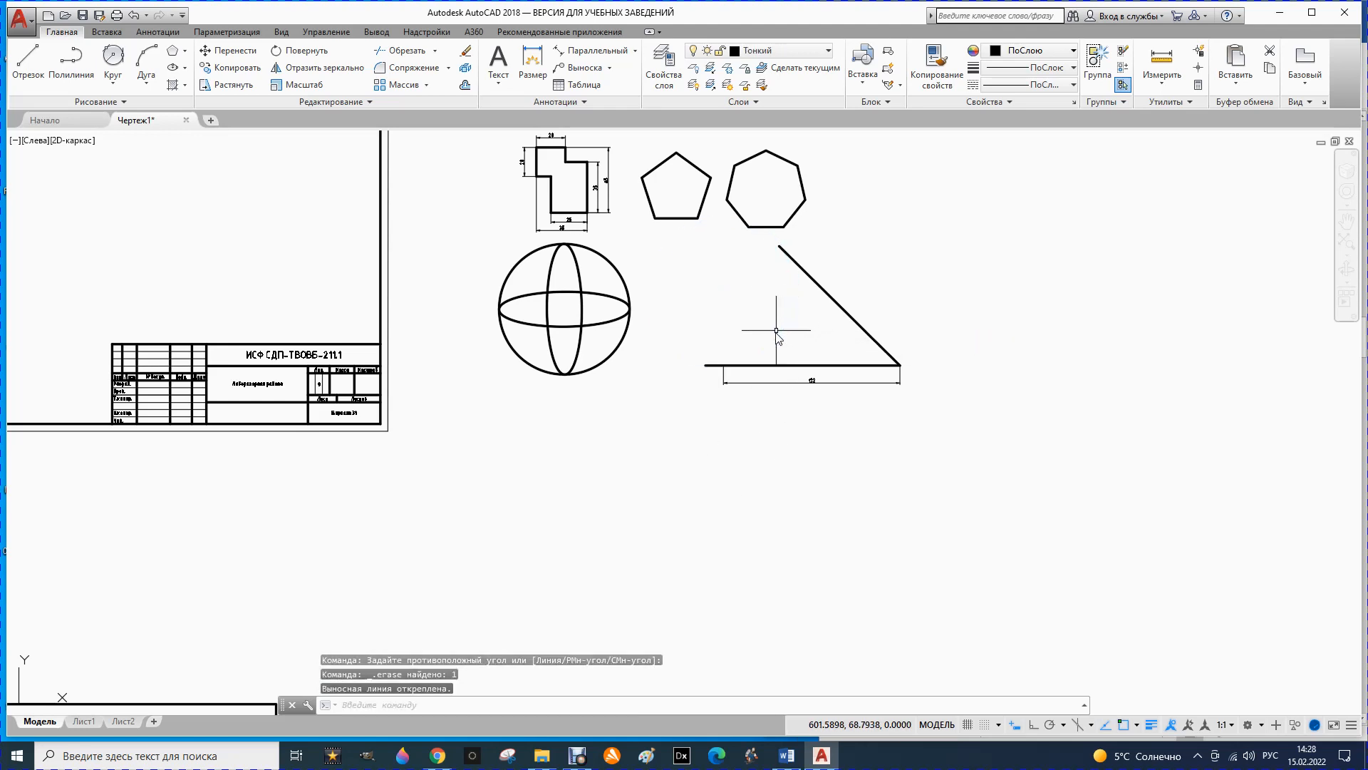
{"action": "left_click", "coordinate": [776, 383]}
{"action": "key", "text": "Delete"}
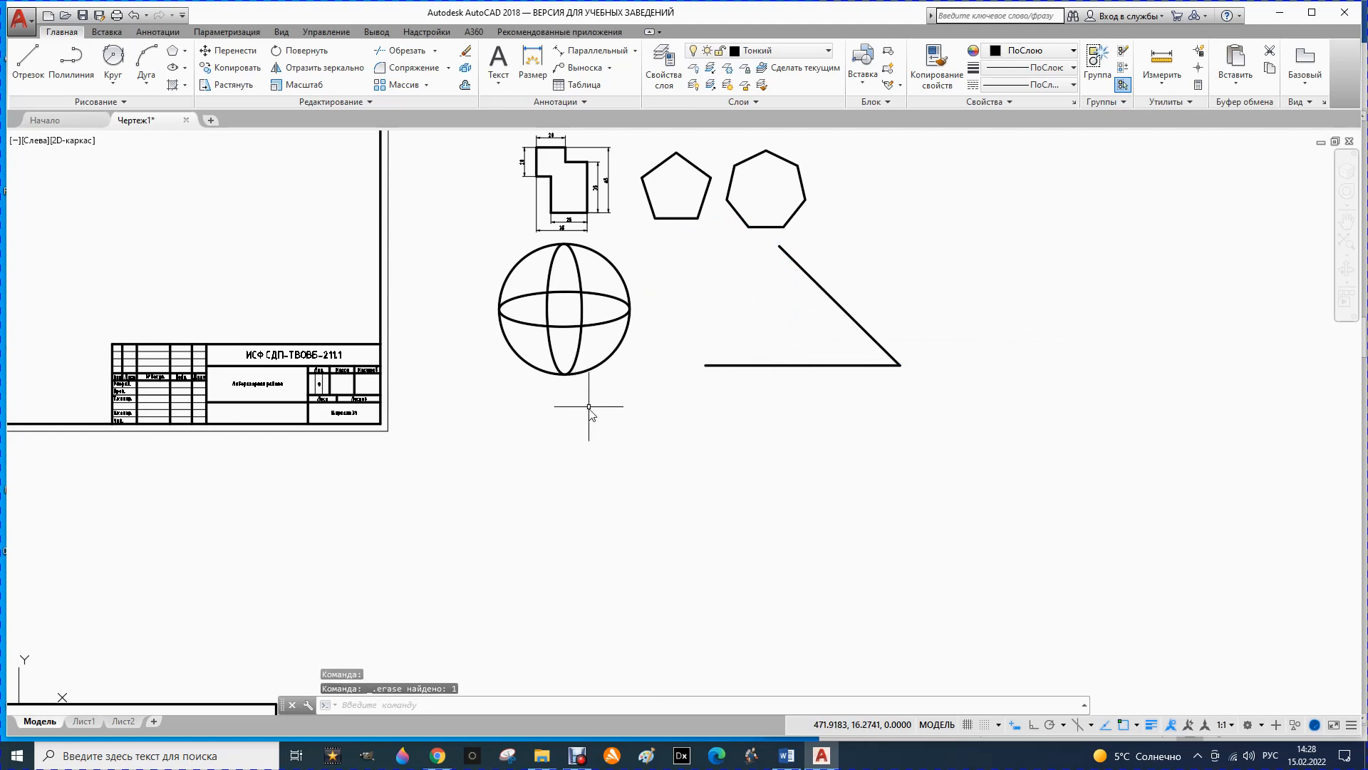
- Draw a circle of radius 25 tangent to both lines of the angle and assign it to the Основной layer
{"action": "left_click", "coordinate": [113, 57]}
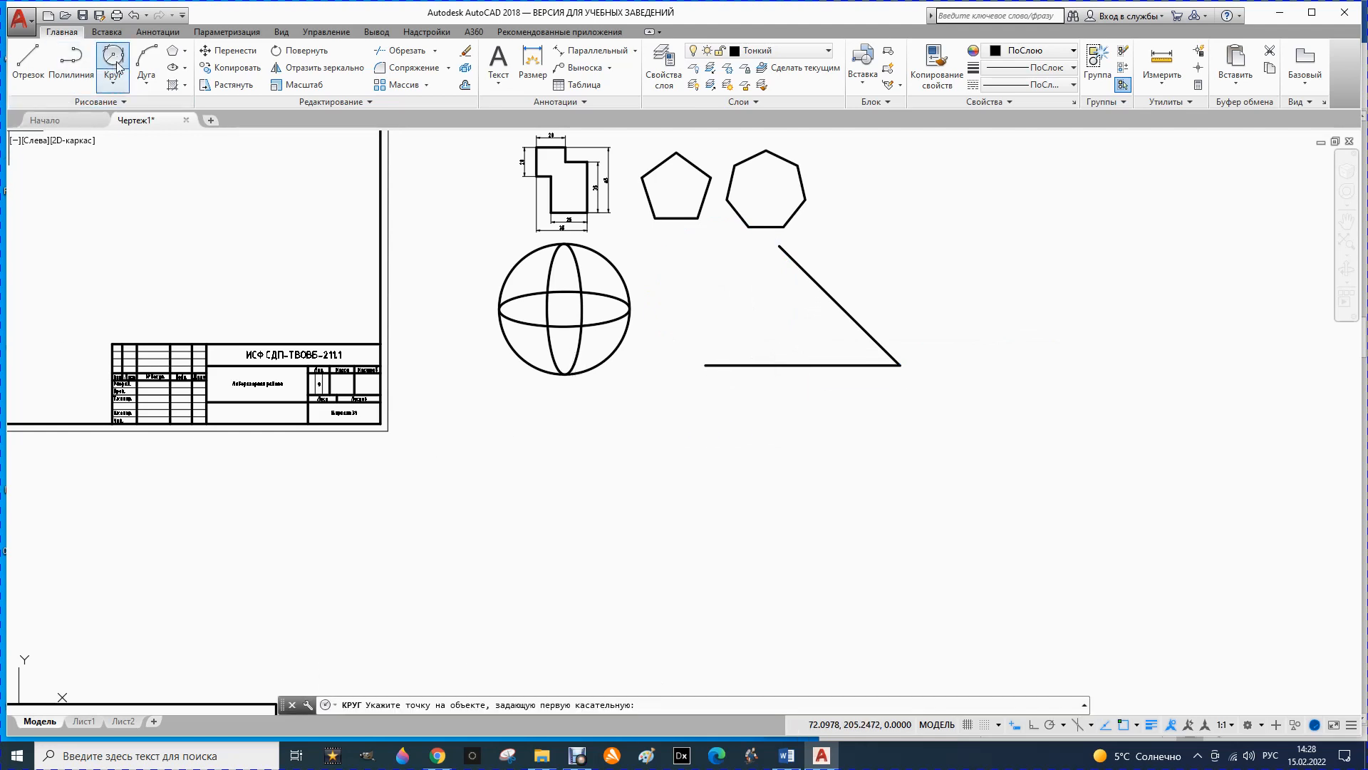
{"action": "left_click", "coordinate": [759, 366]}
{"action": "left_click", "coordinate": [821, 289]}
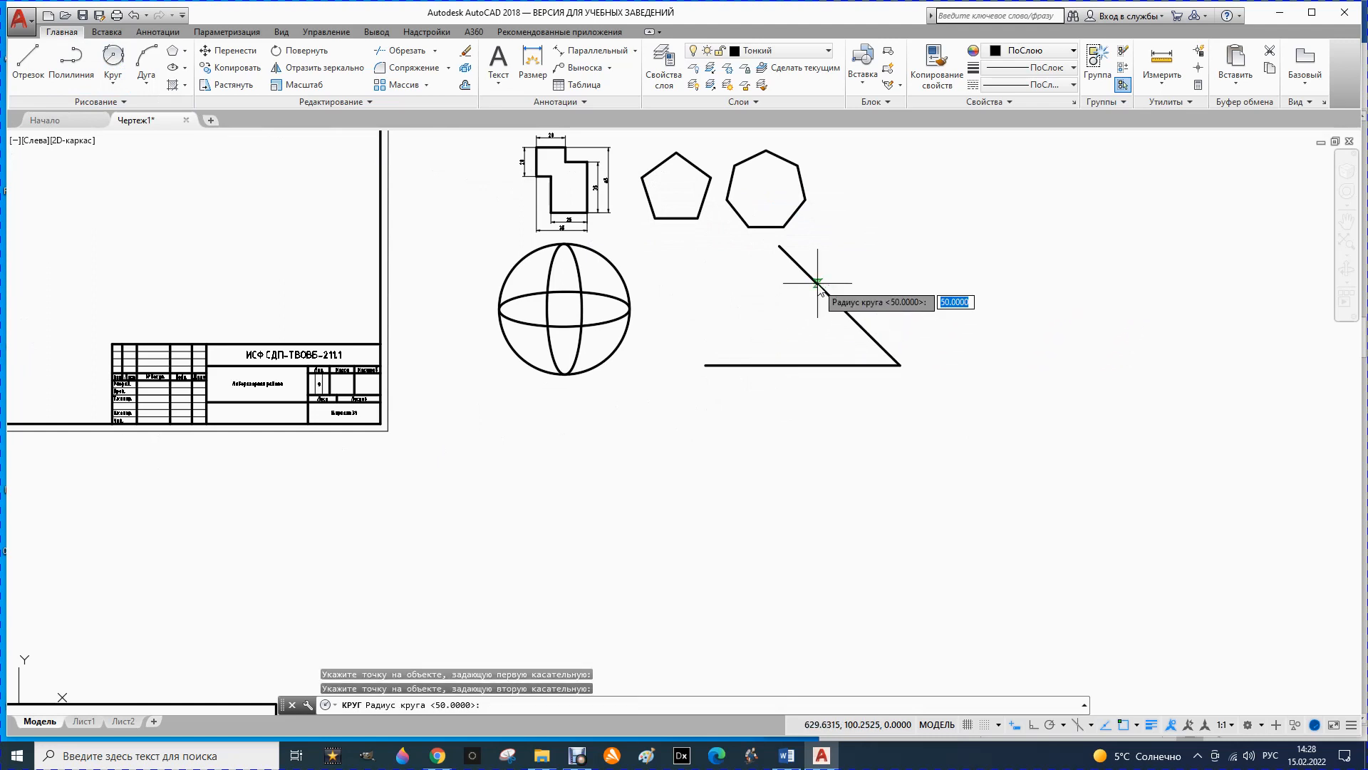
{"action": "type", "text": "25"}
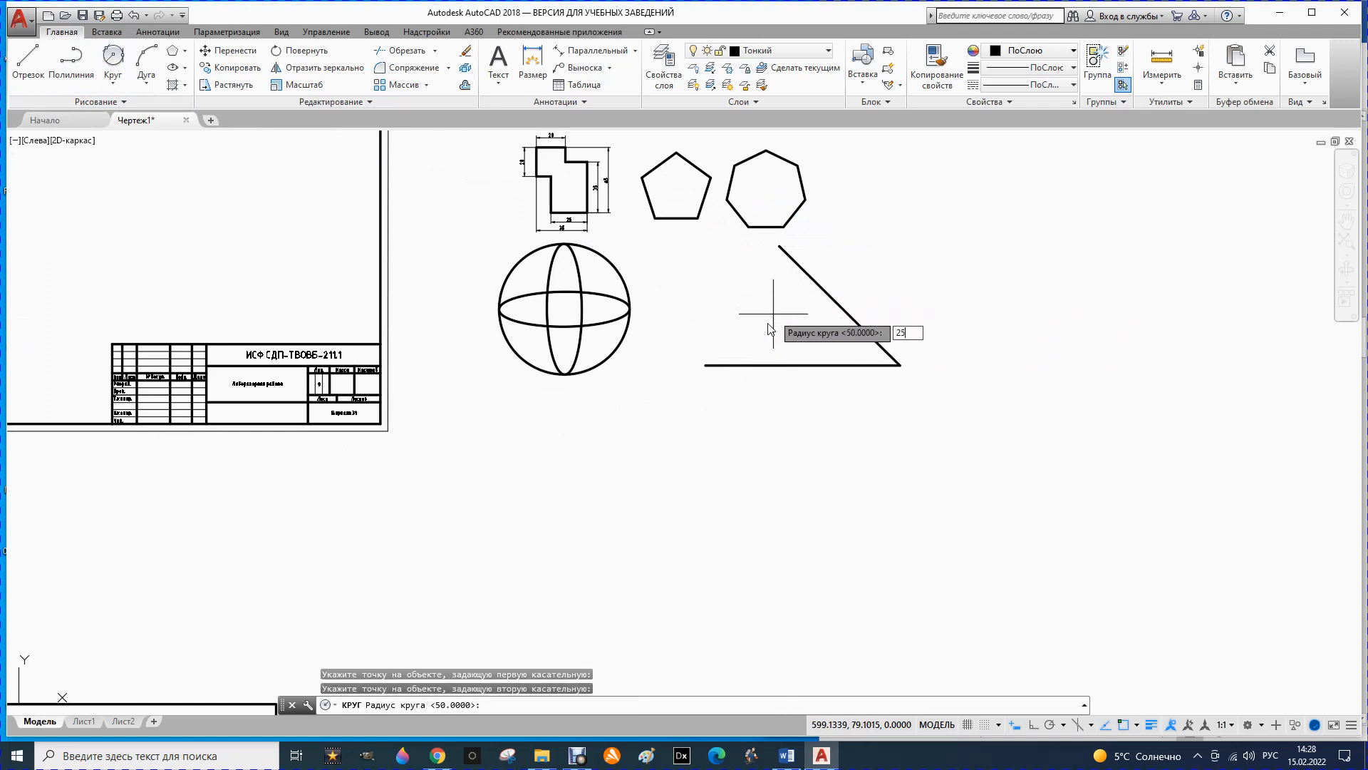
{"action": "key", "text": "Return"}
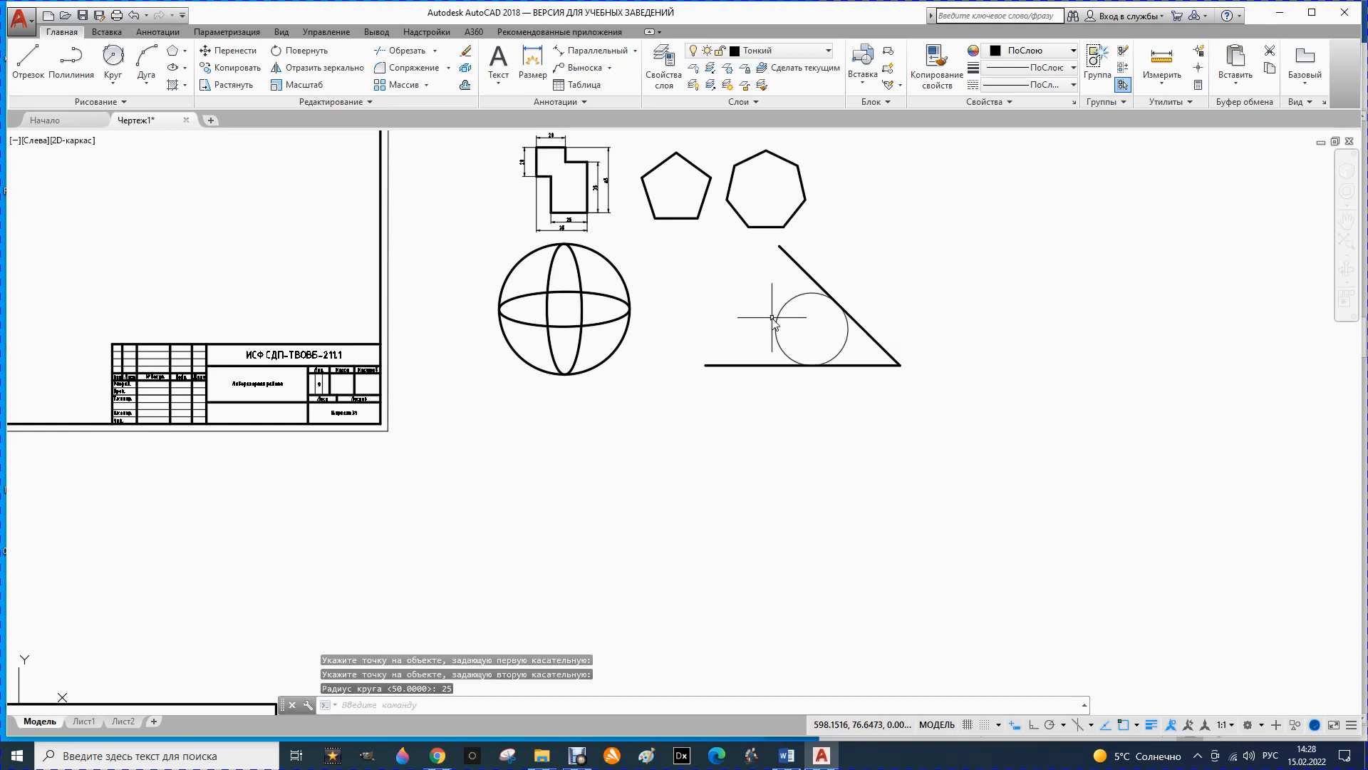
{"action": "left_click", "coordinate": [785, 306]}
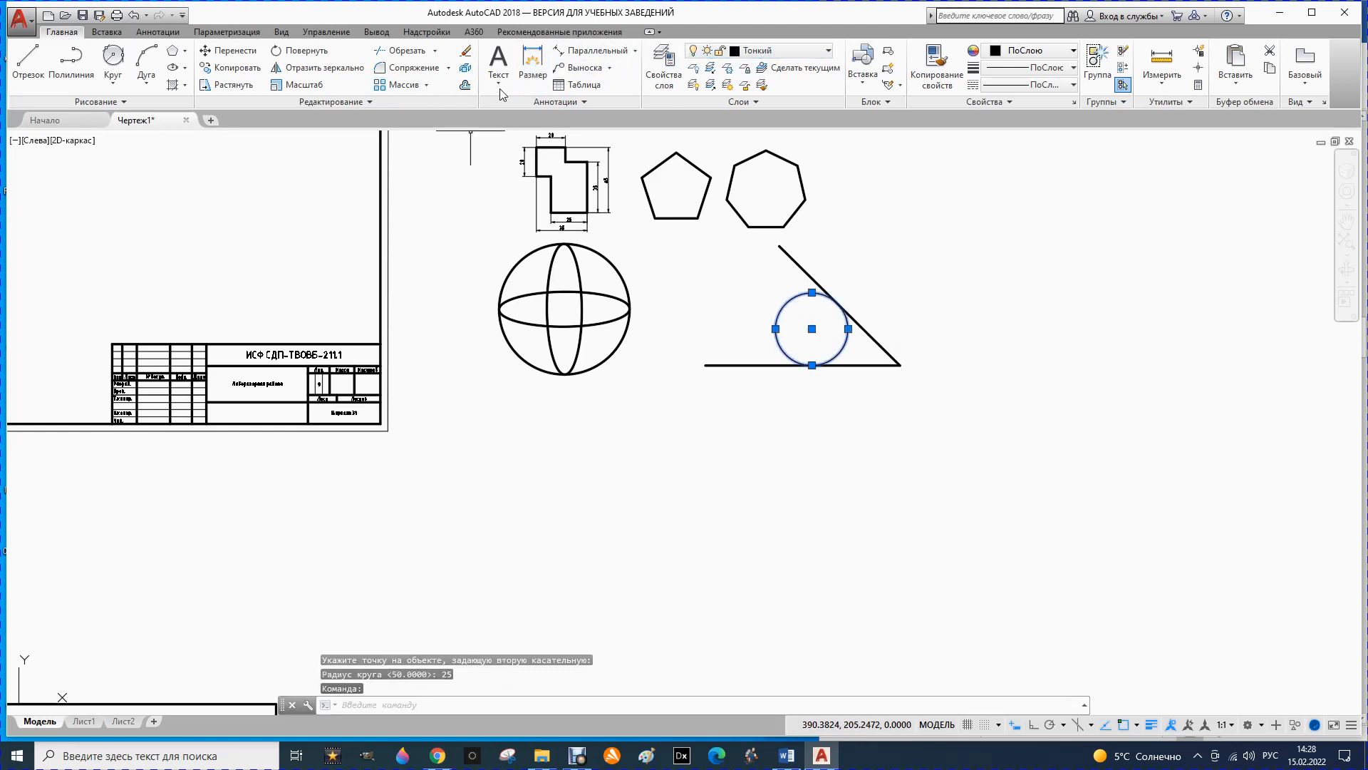
{"action": "left_click", "coordinate": [829, 51]}
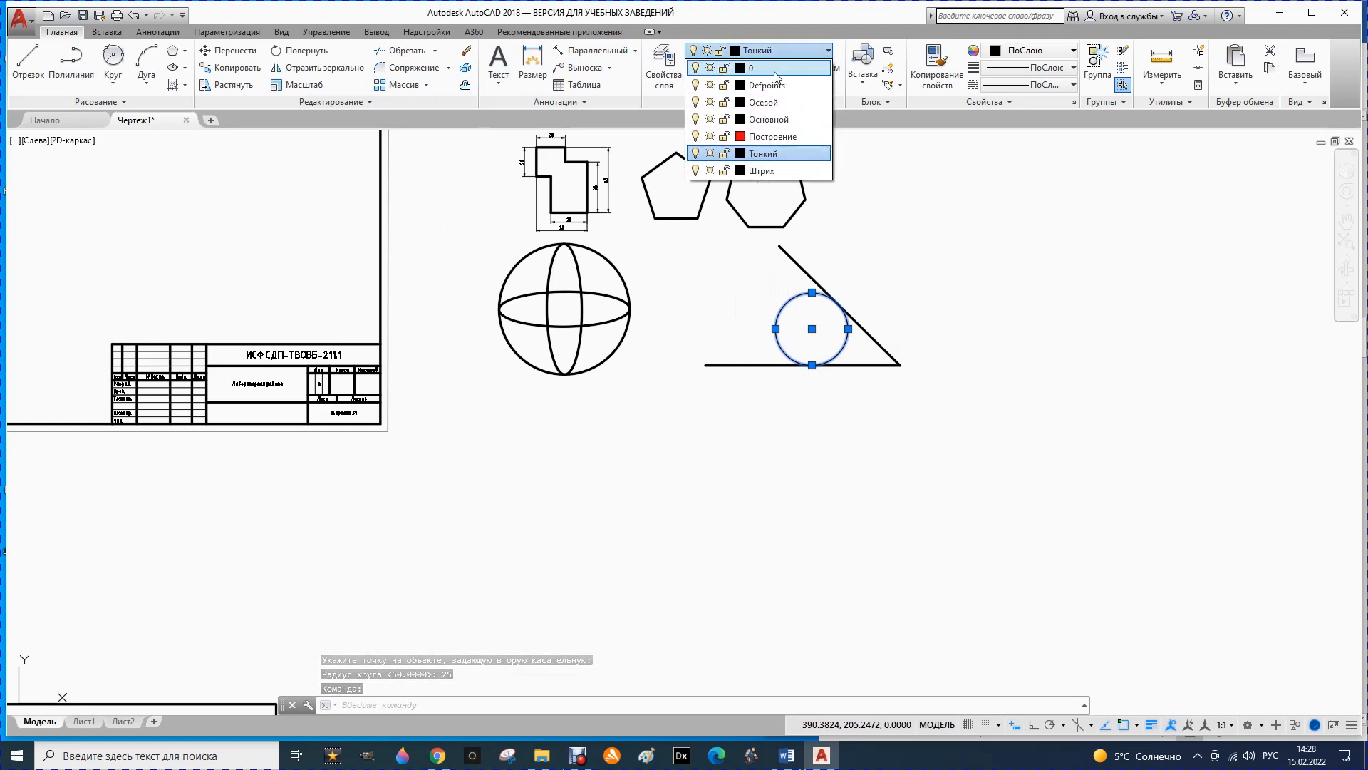
{"action": "left_click", "coordinate": [759, 121]}
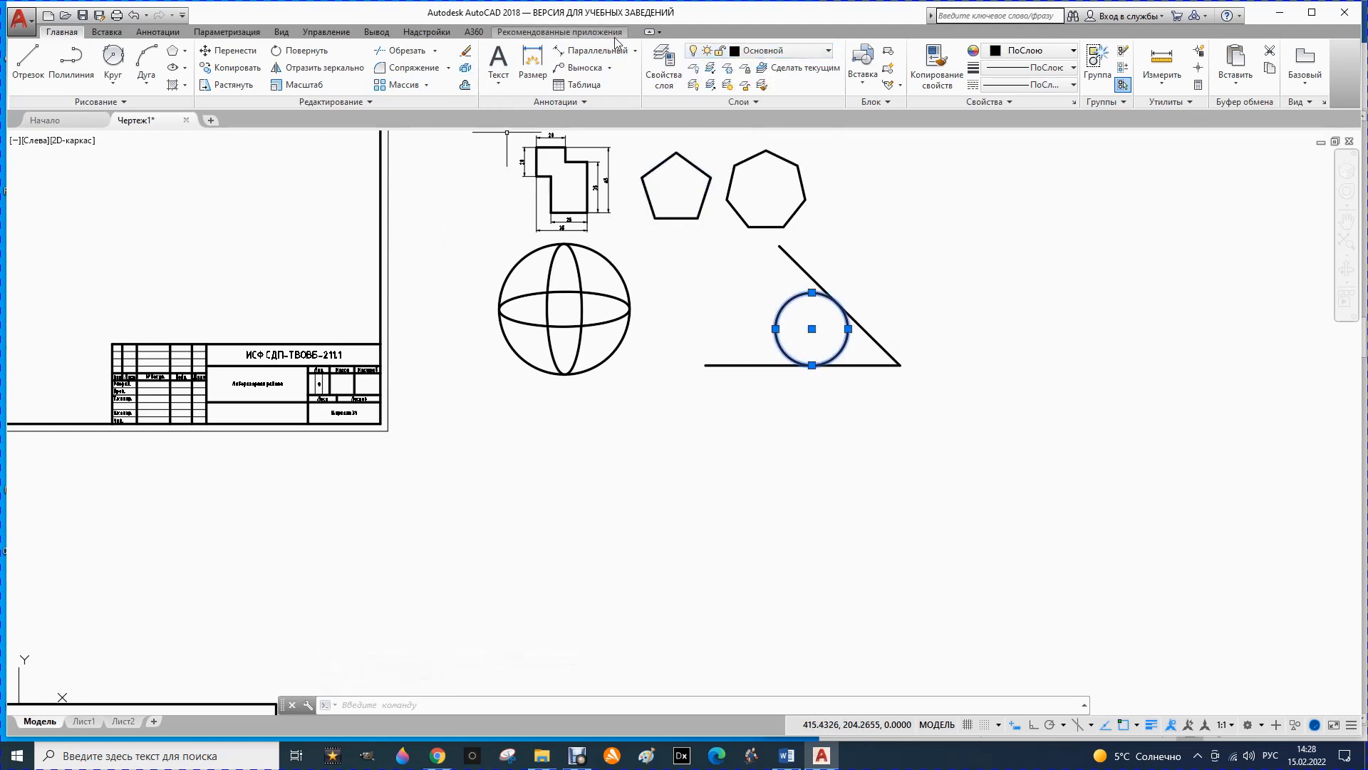
- Add an aligned dimension below the horizontal line, from the radius-25 circle's tangent point to the angle's vertex
{"action": "left_click", "coordinate": [591, 51]}
{"action": "left_click", "coordinate": [812, 365]}
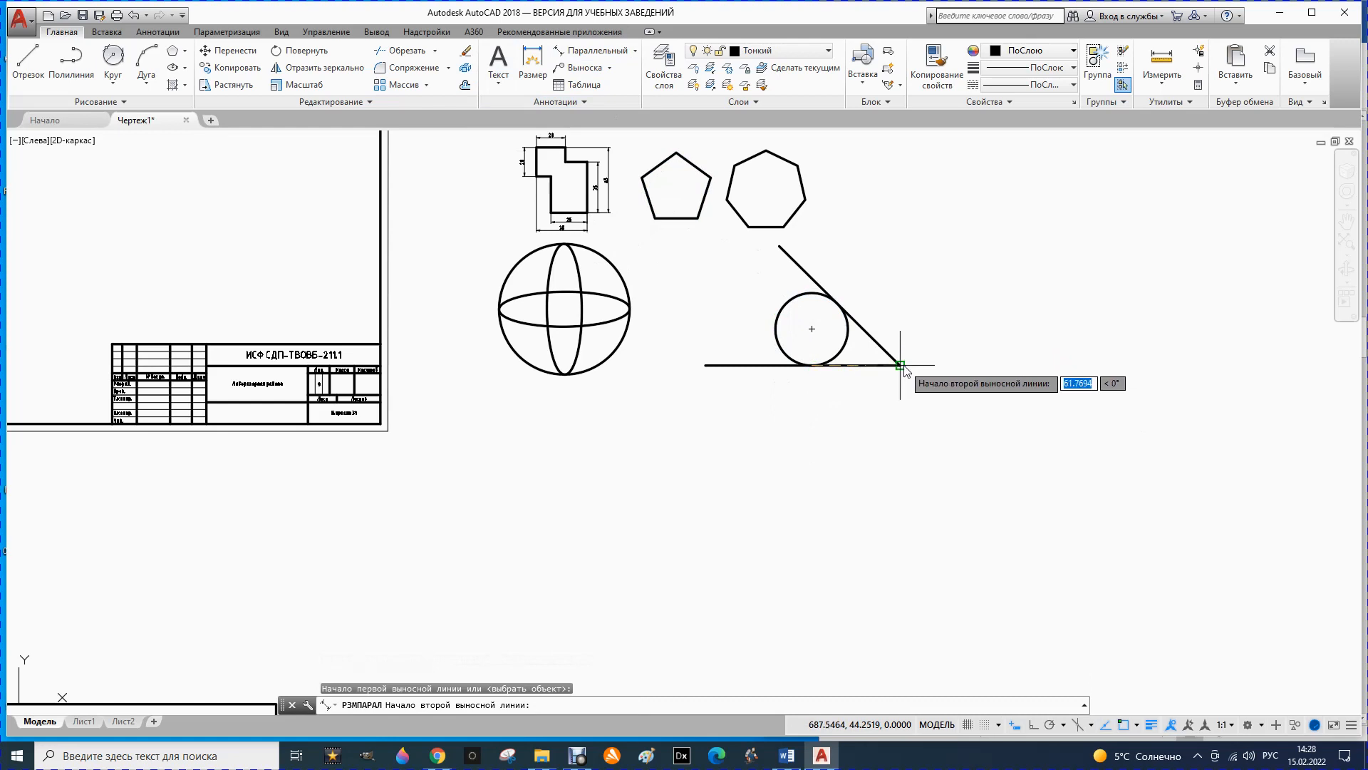
{"action": "left_click", "coordinate": [900, 365]}
{"action": "left_click", "coordinate": [855, 388]}
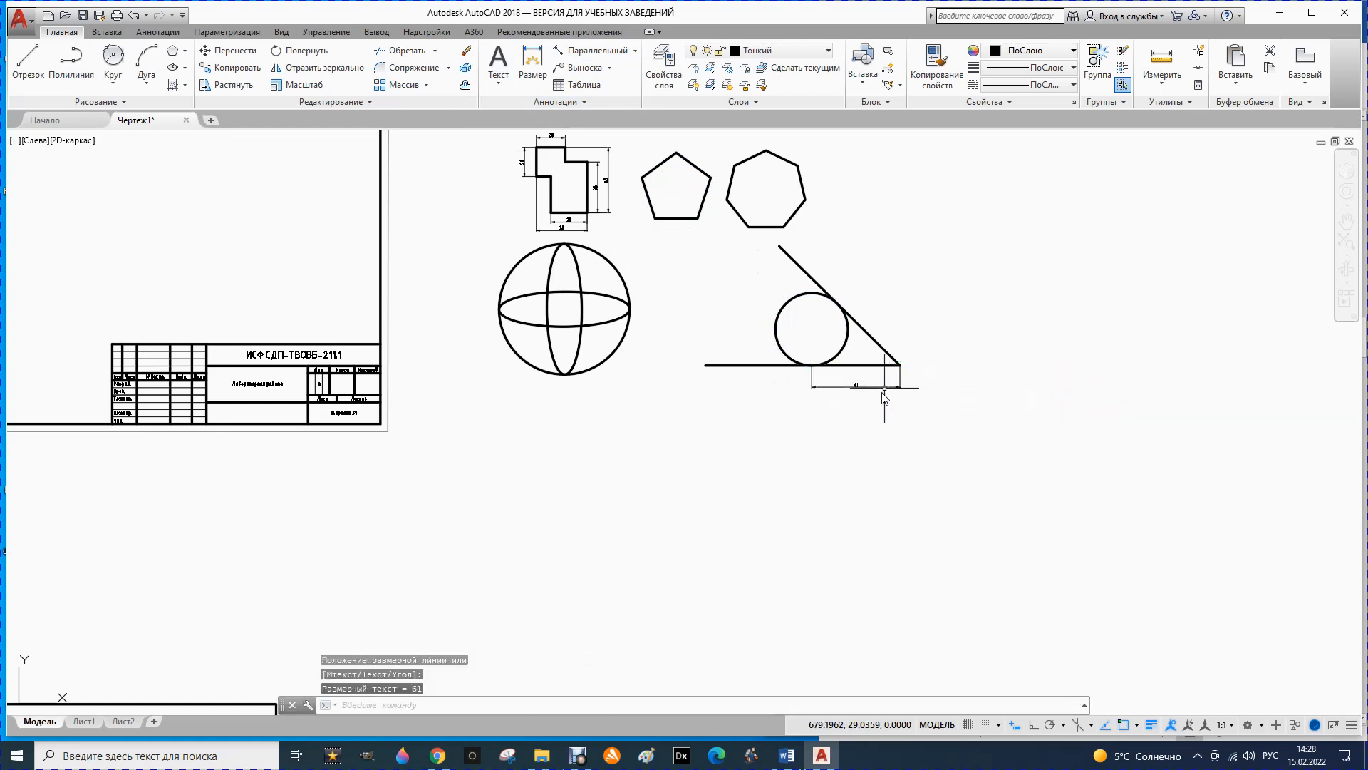
{"action": "scroll", "coordinate": [853, 400], "scroll_direction": "up", "scroll_amount": 4}
{"action": "scroll", "coordinate": [853, 401], "scroll_direction": "down", "scroll_amount": 4}
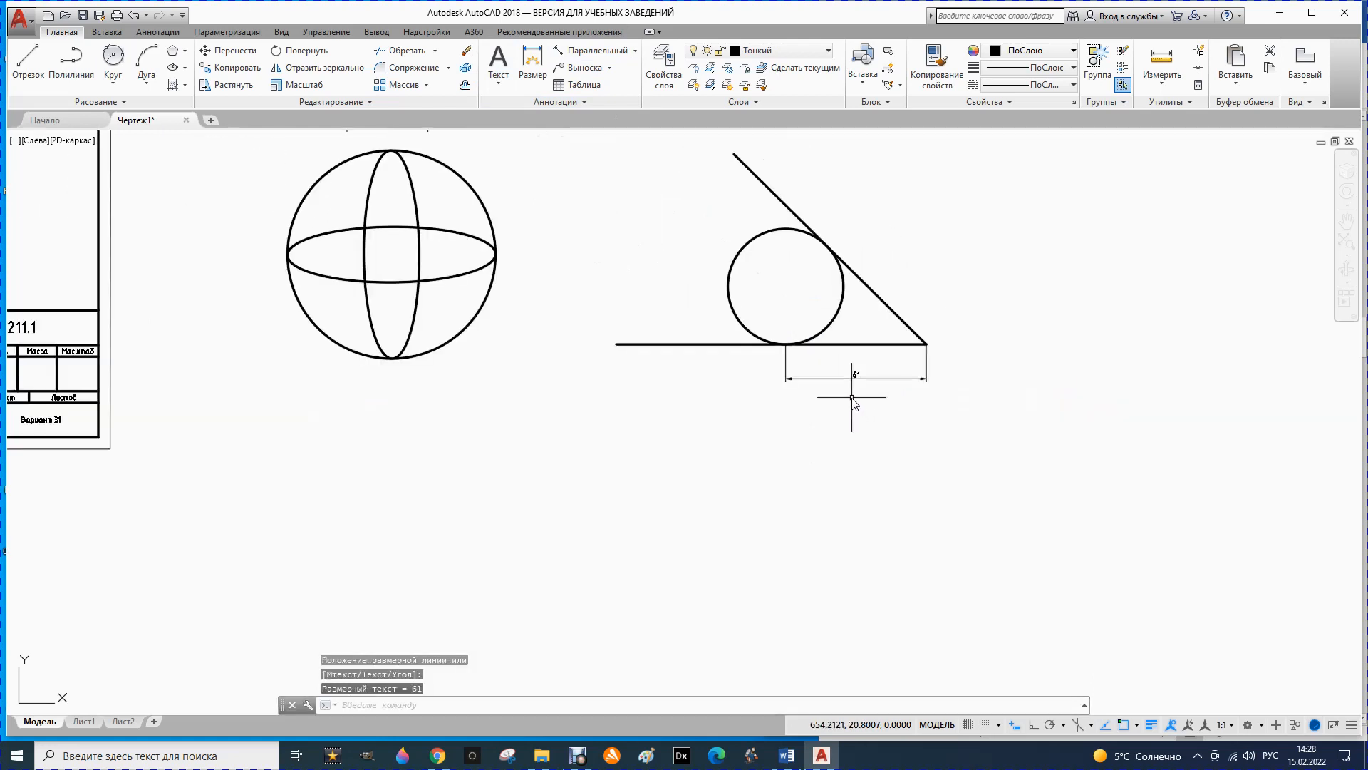
- Shorten the angle's horizontal and sloping lines by stretching their free ends toward the circle, leaving the sloping line about 92 long
{"action": "left_click", "coordinate": [726, 365]}
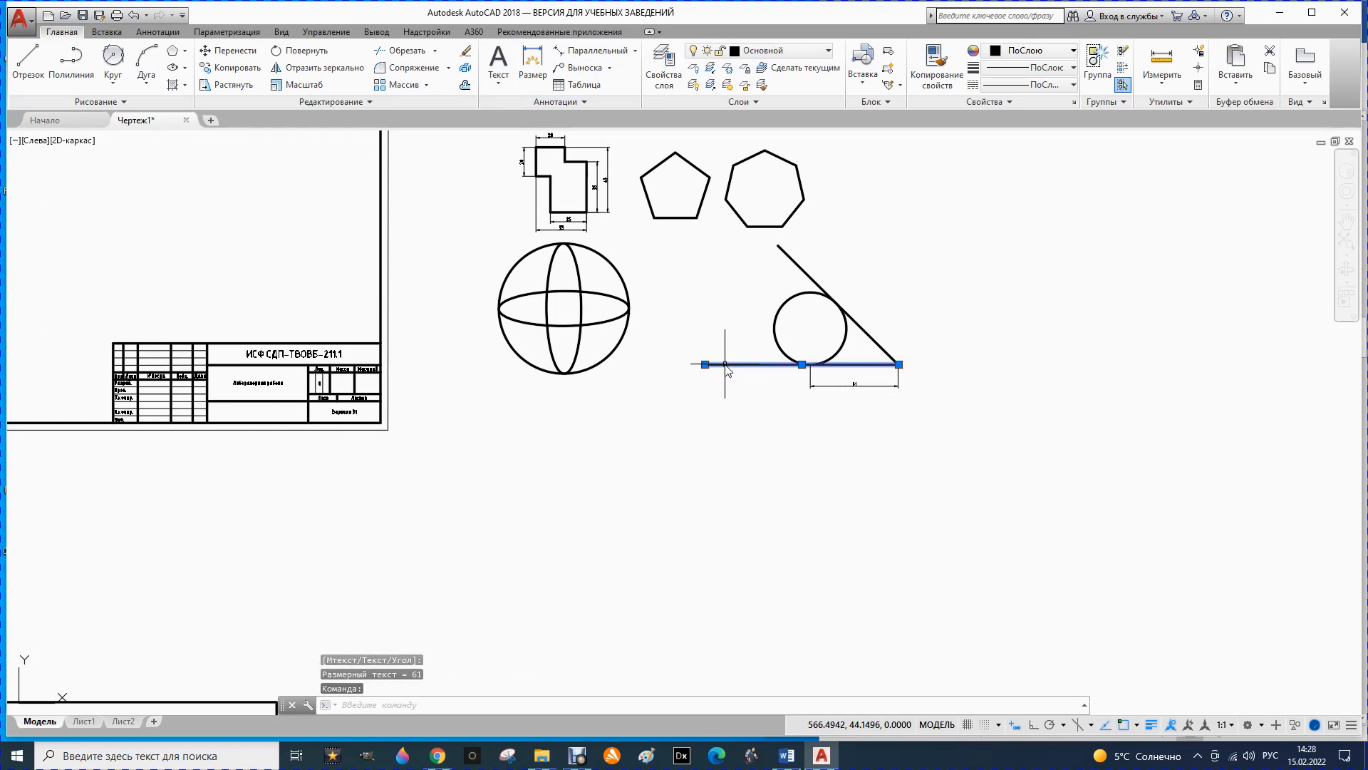
{"action": "left_click", "coordinate": [706, 364]}
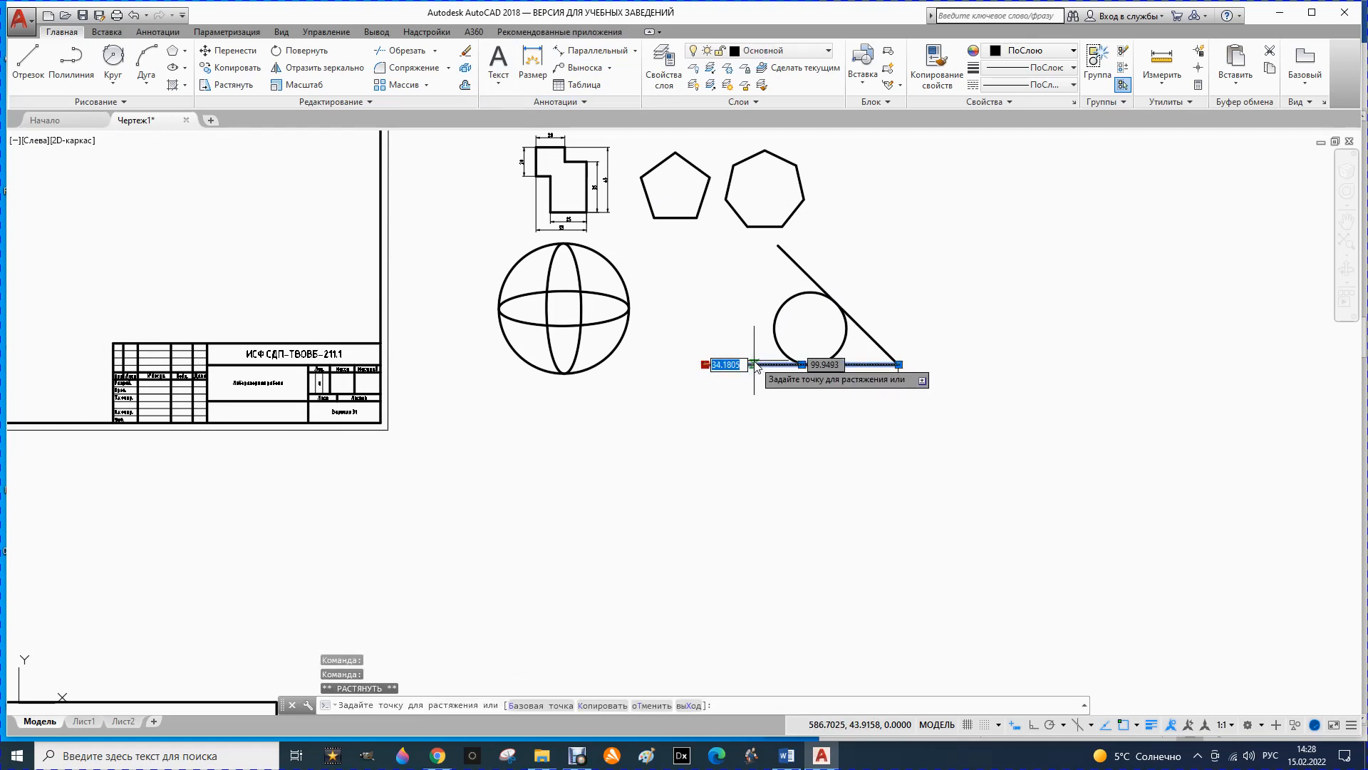
{"action": "key", "text": "Escape"}
{"action": "left_click", "coordinate": [795, 267]}
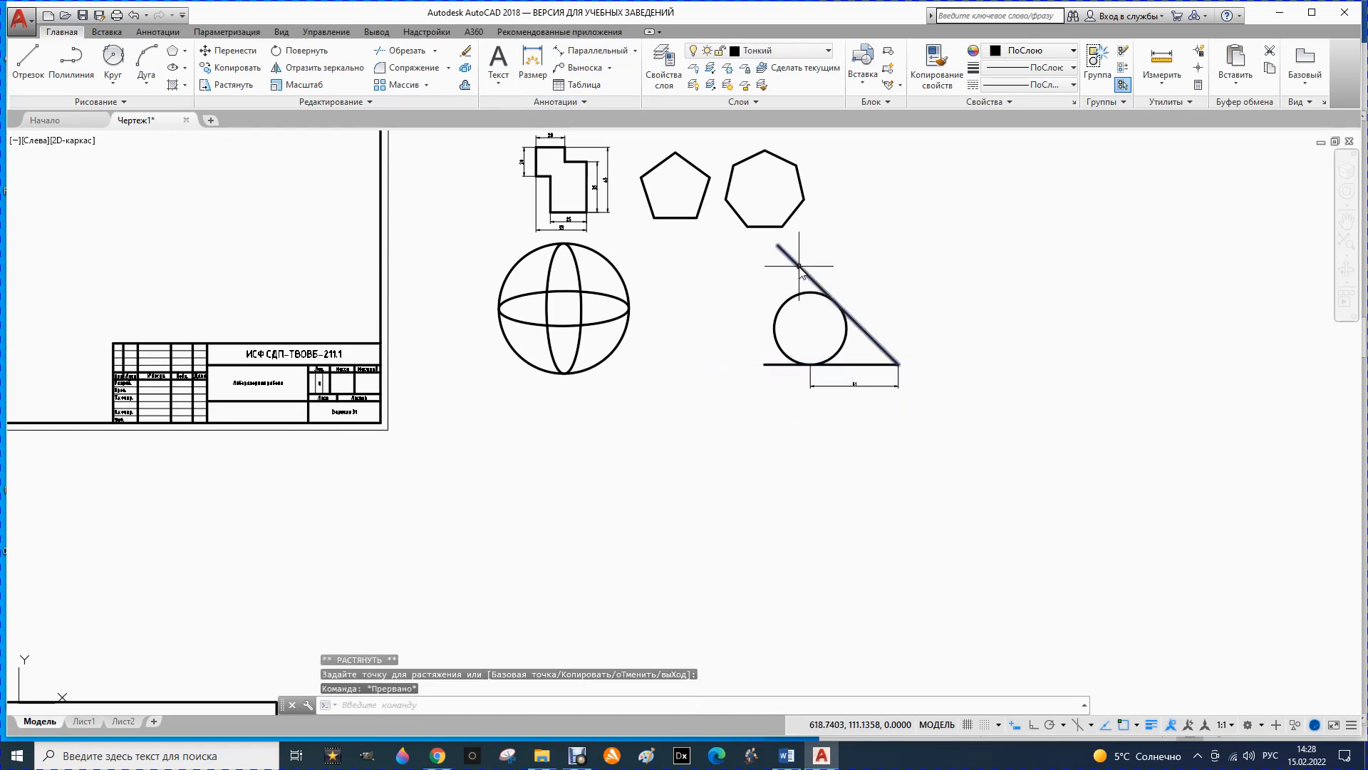
{"action": "left_click", "coordinate": [778, 245]}
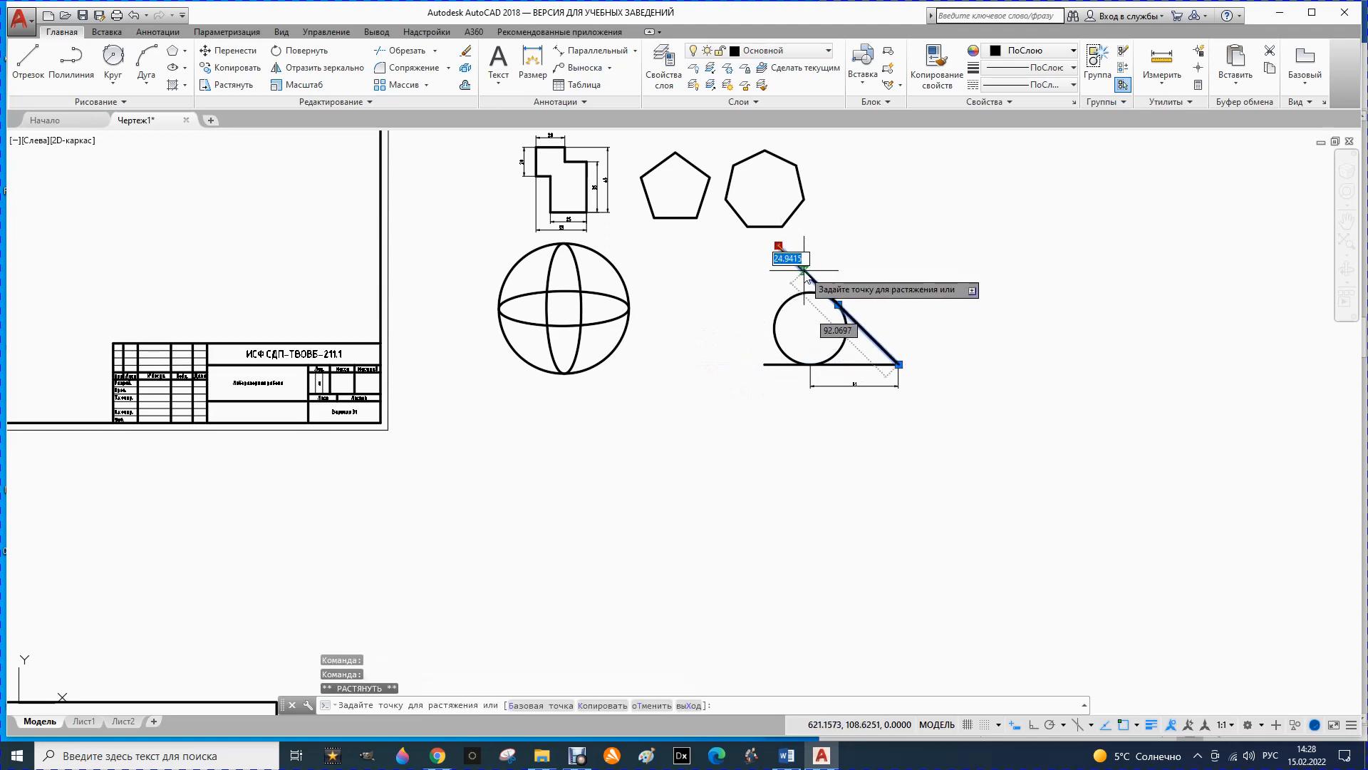
{"action": "key", "text": "Escape"}
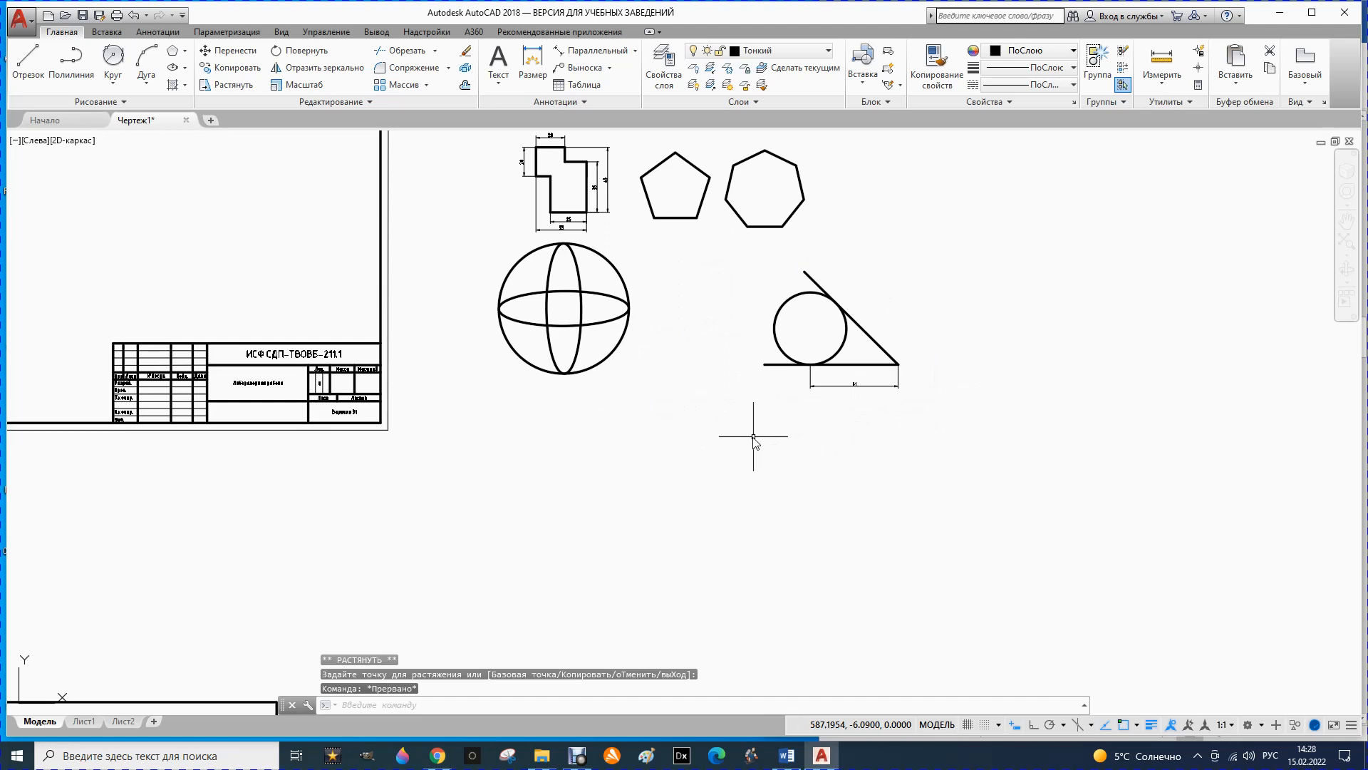
- Draw a spiral to the right of the angle figure with base radius 30 and top radius 15, picking its height freehand
{"action": "scroll", "coordinate": [634, 278], "scroll_direction": "down", "scroll_amount": 2}
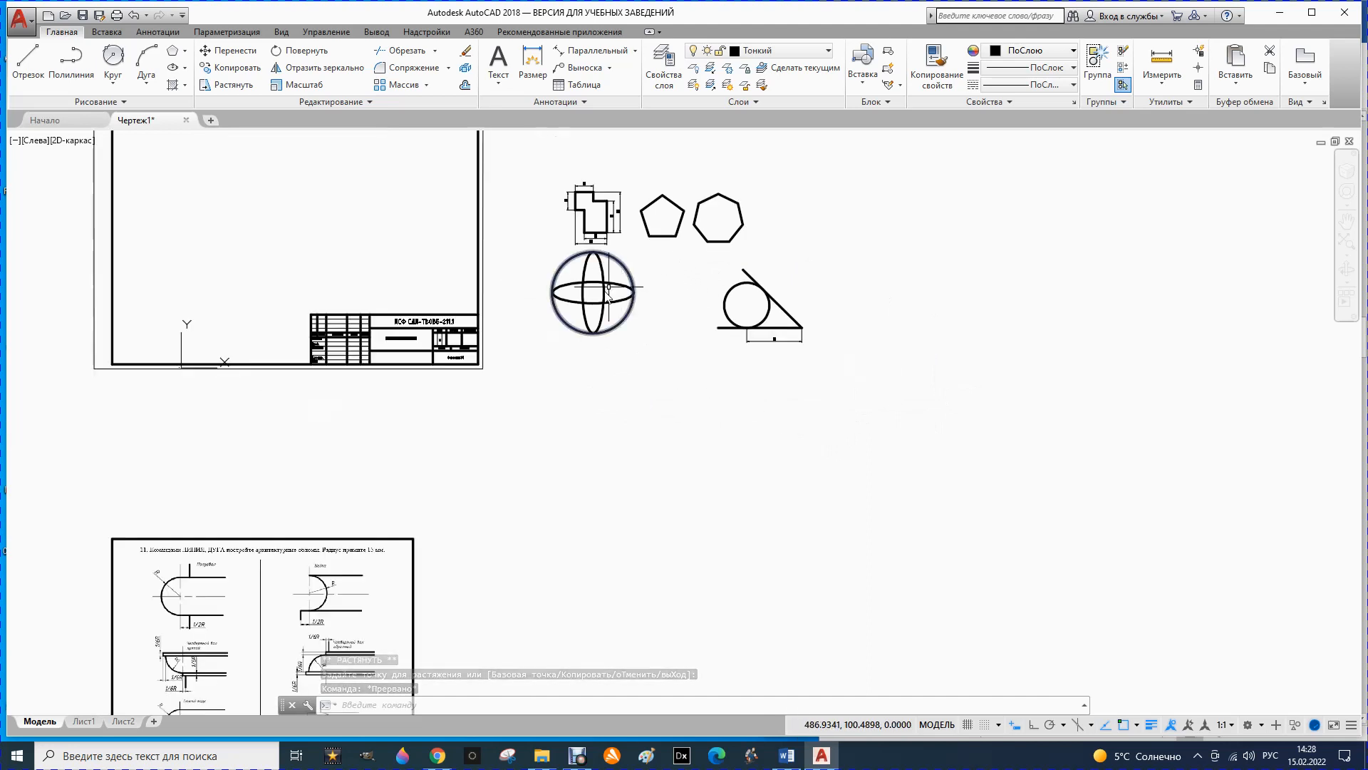
{"action": "scroll", "coordinate": [931, 303], "scroll_direction": "up", "scroll_amount": 2}
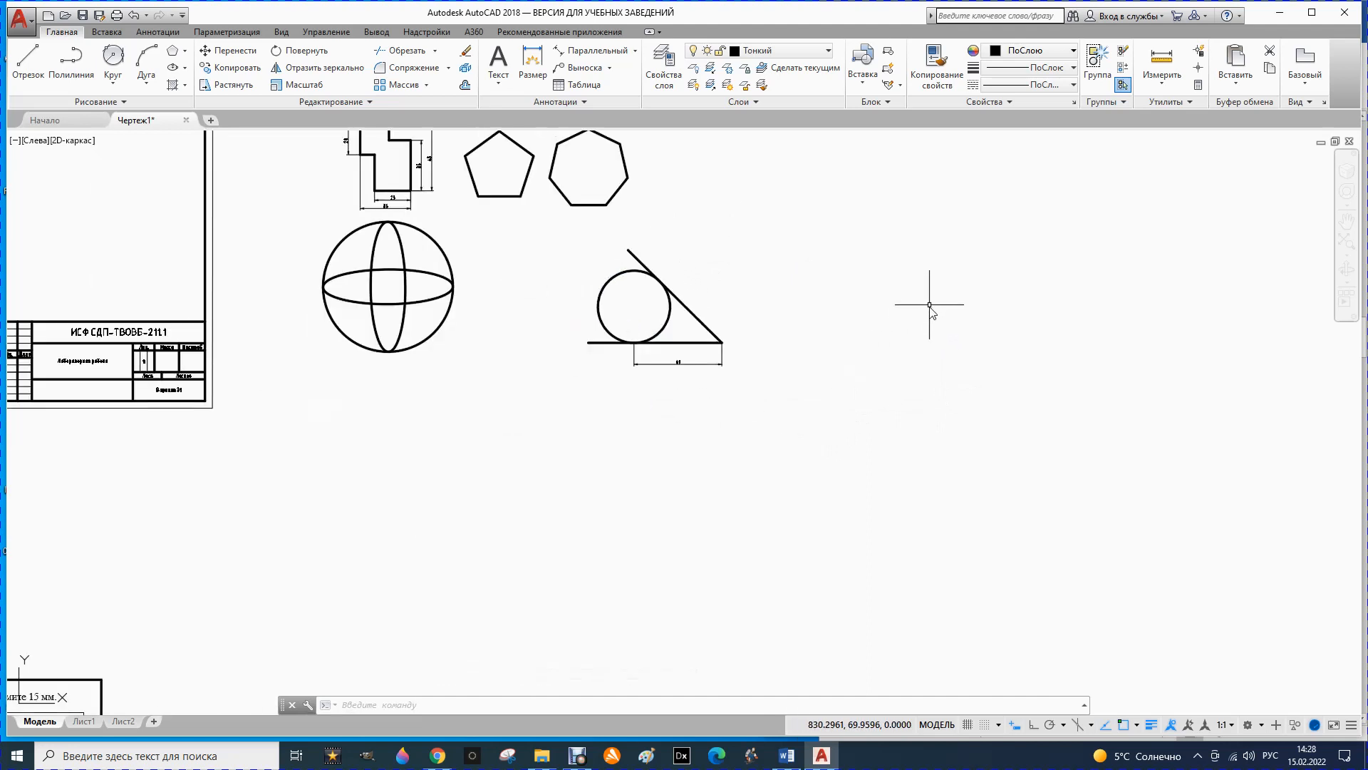
{"action": "scroll", "coordinate": [930, 310], "scroll_direction": "up", "scroll_amount": 2}
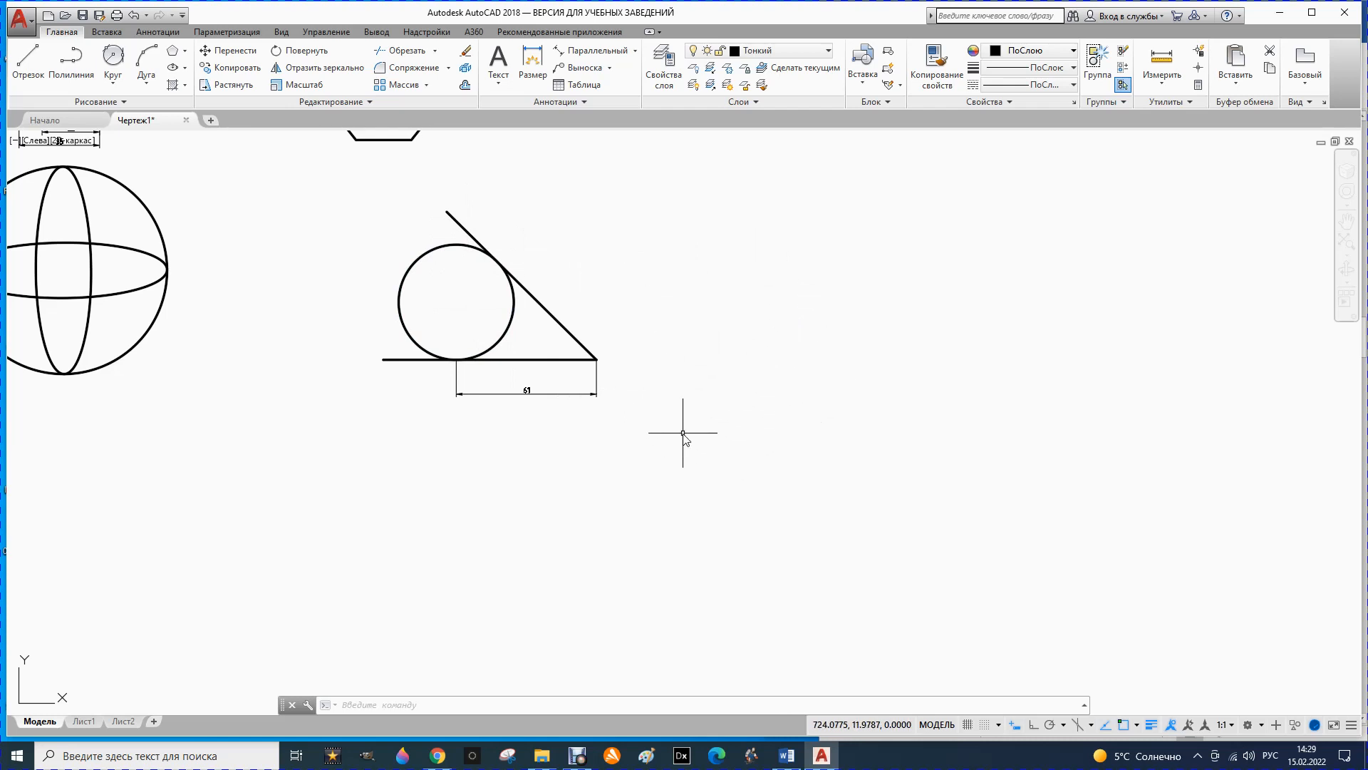
{"action": "left_click", "coordinate": [124, 102]}
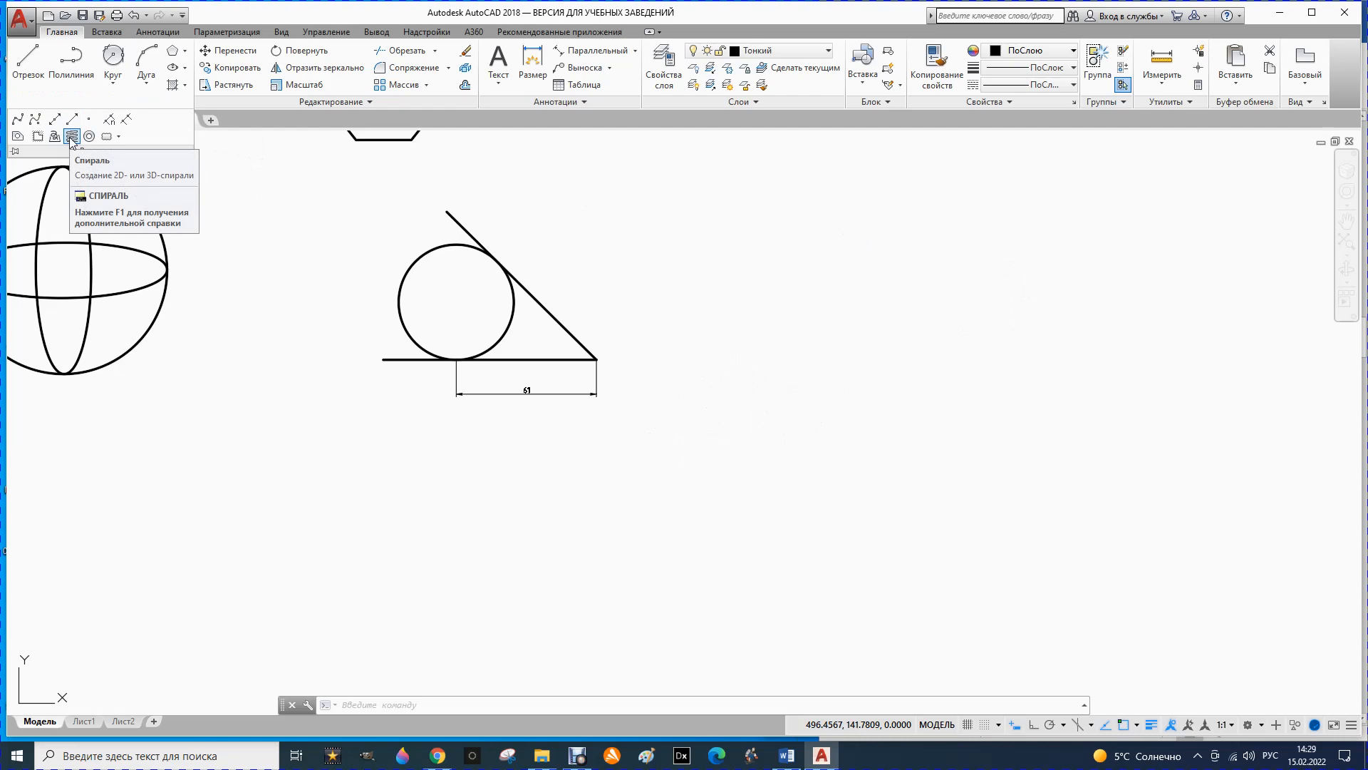
{"action": "left_click", "coordinate": [72, 137]}
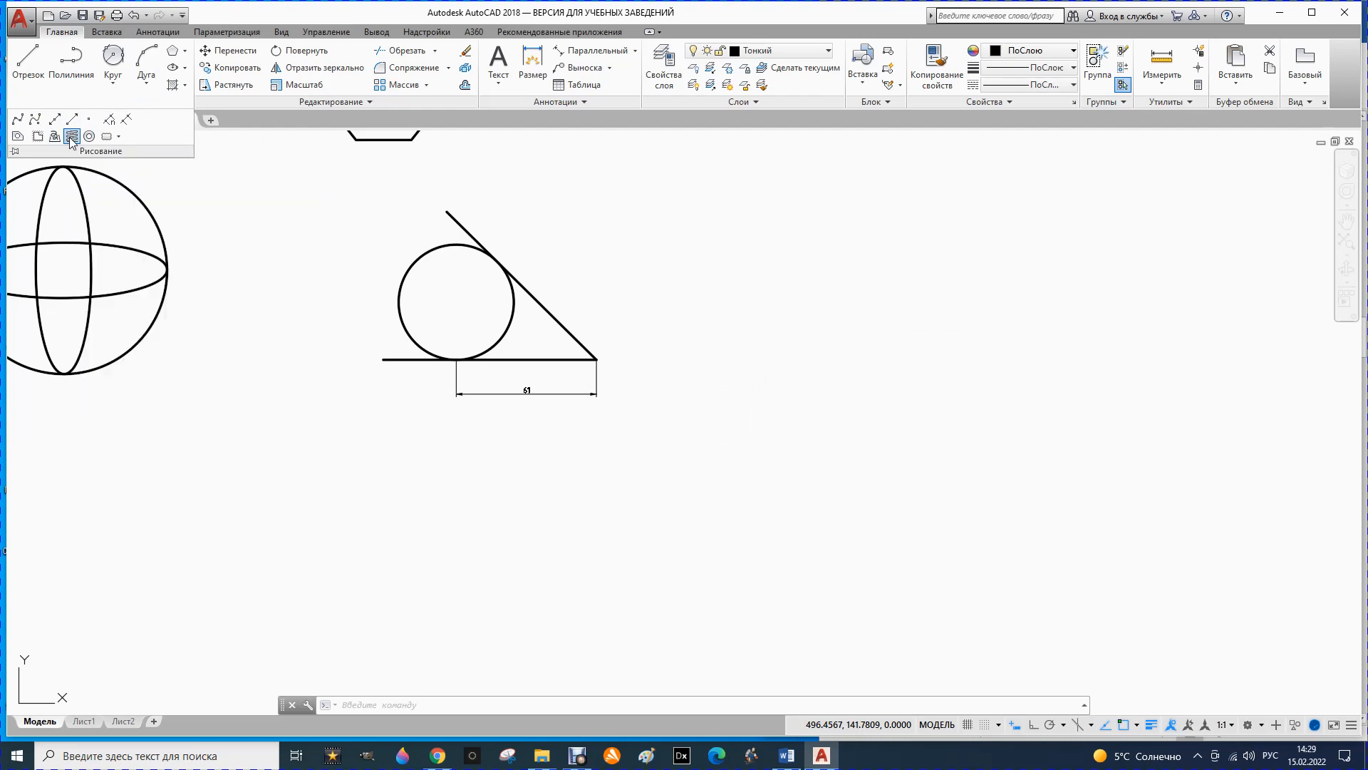
{"action": "left_click", "coordinate": [754, 322]}
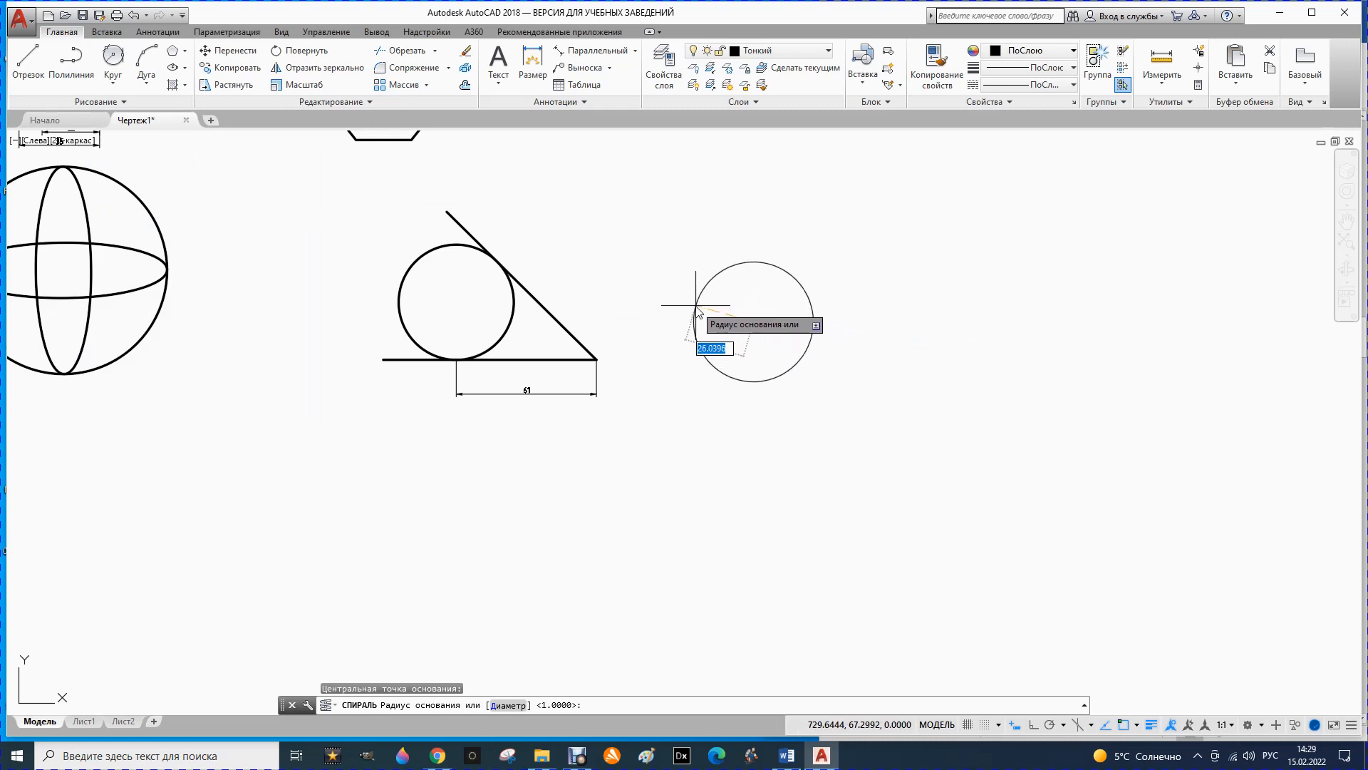
{"action": "key", "text": "Return"}
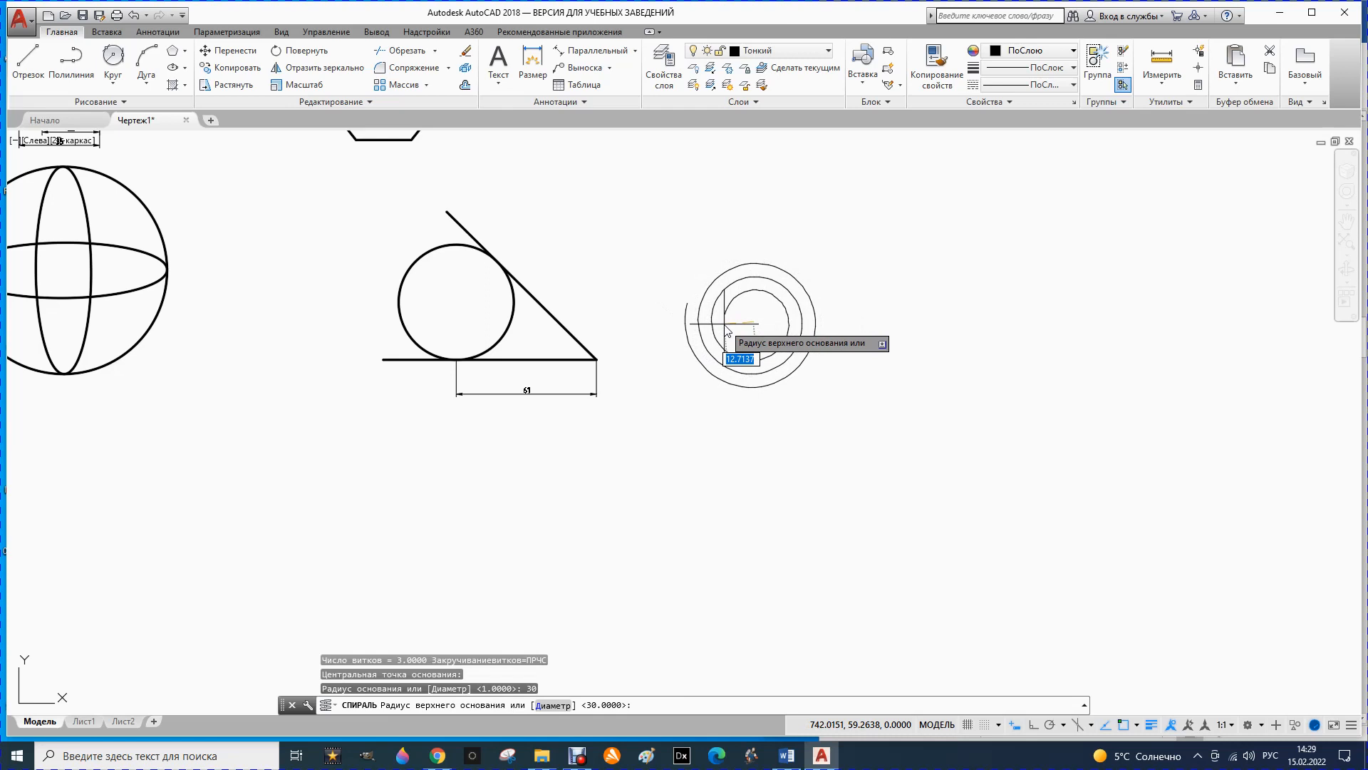
{"action": "type", "text": "15"}
{"action": "key", "text": "Return"}
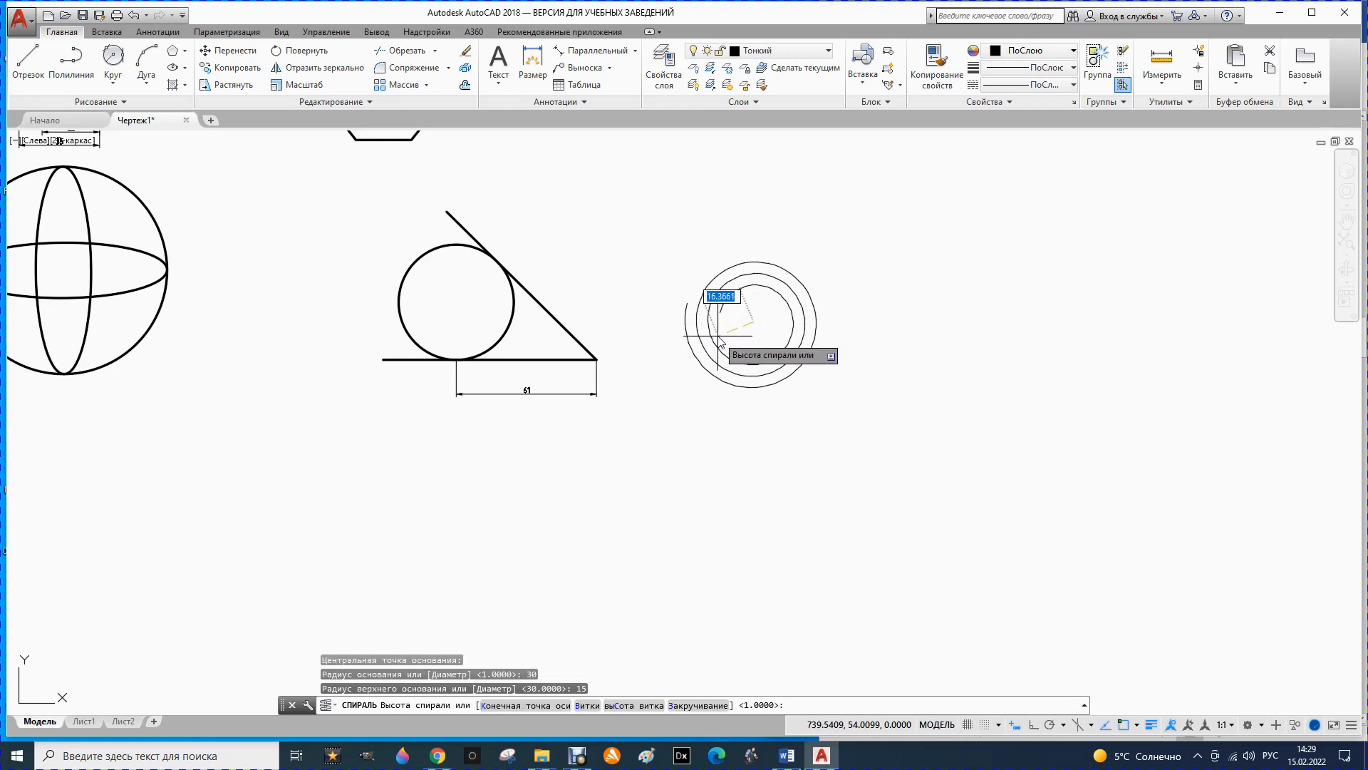
{"action": "left_click", "coordinate": [719, 326]}
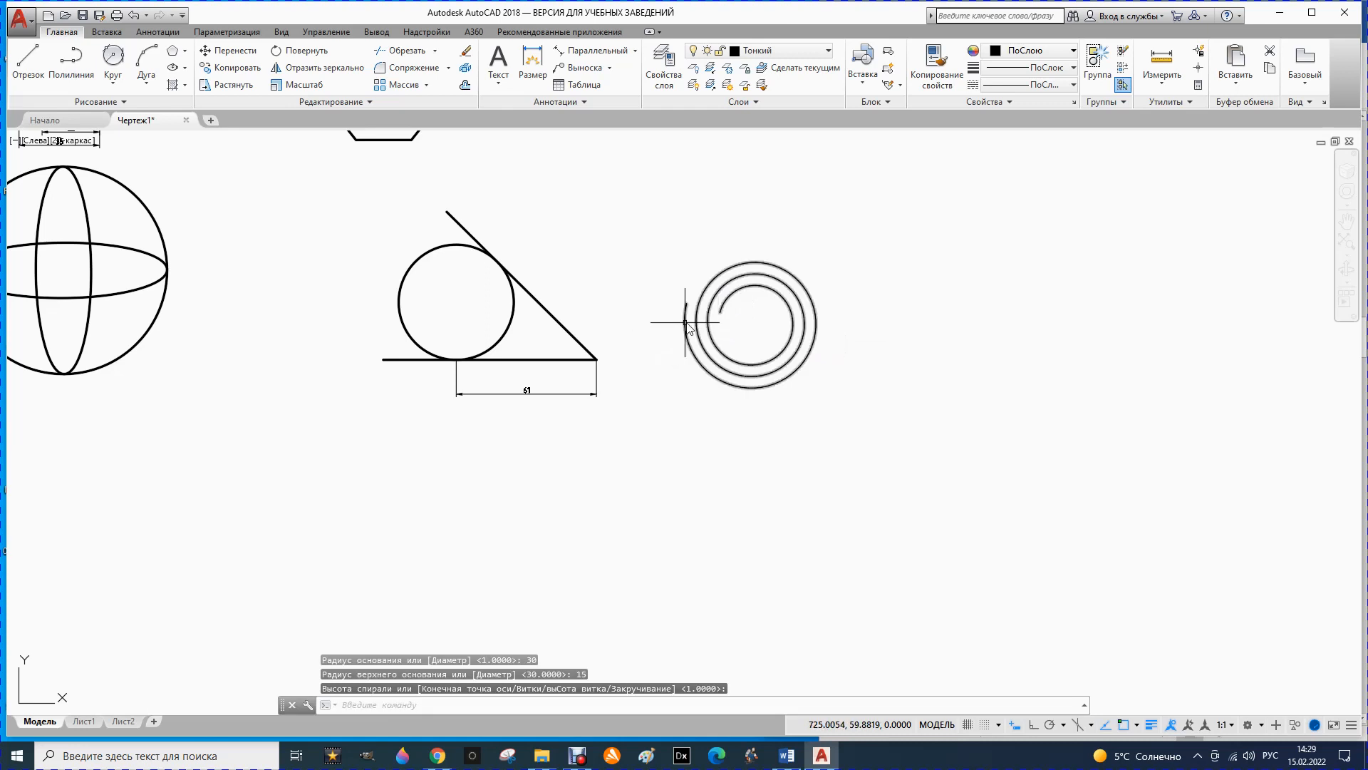
- Assign the spiral to the Основной layer
{"action": "left_click", "coordinate": [688, 327]}
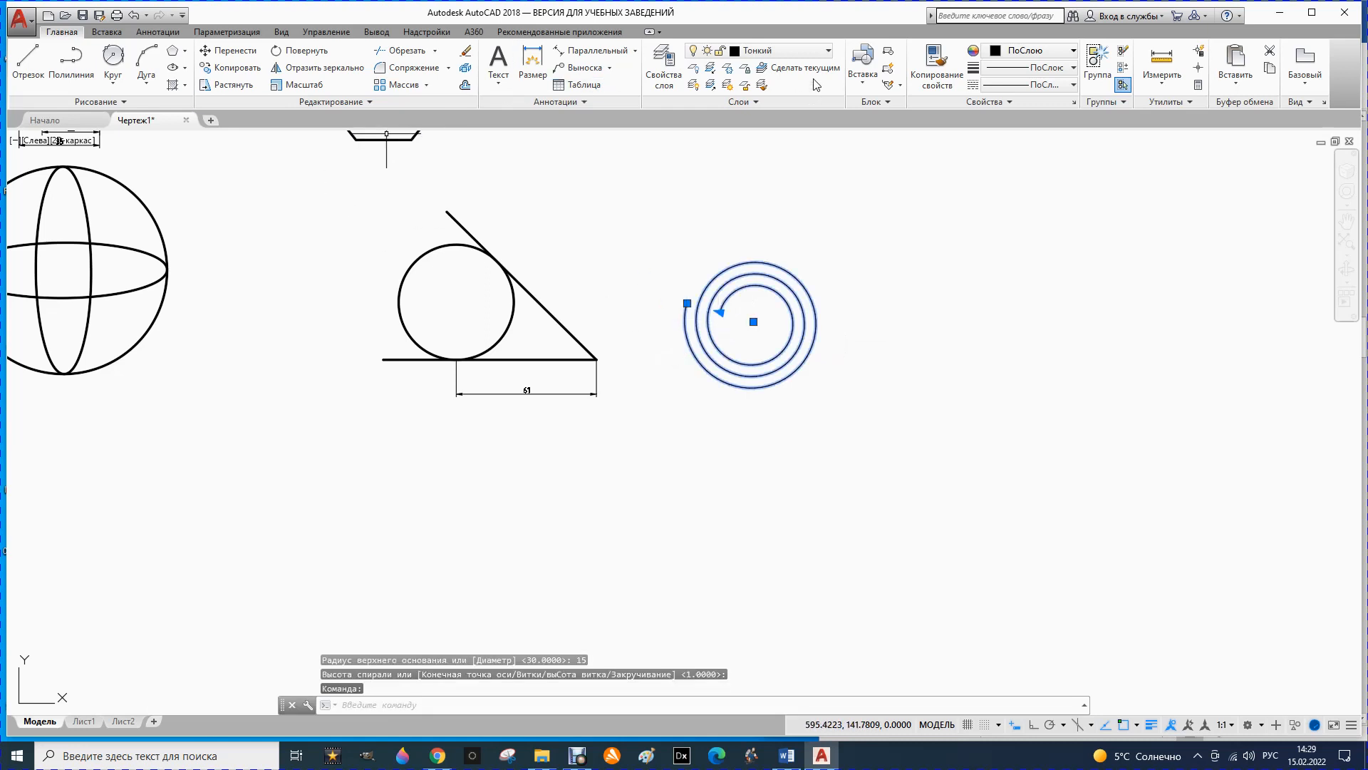
{"action": "left_click", "coordinate": [827, 52]}
{"action": "left_click", "coordinate": [752, 119]}
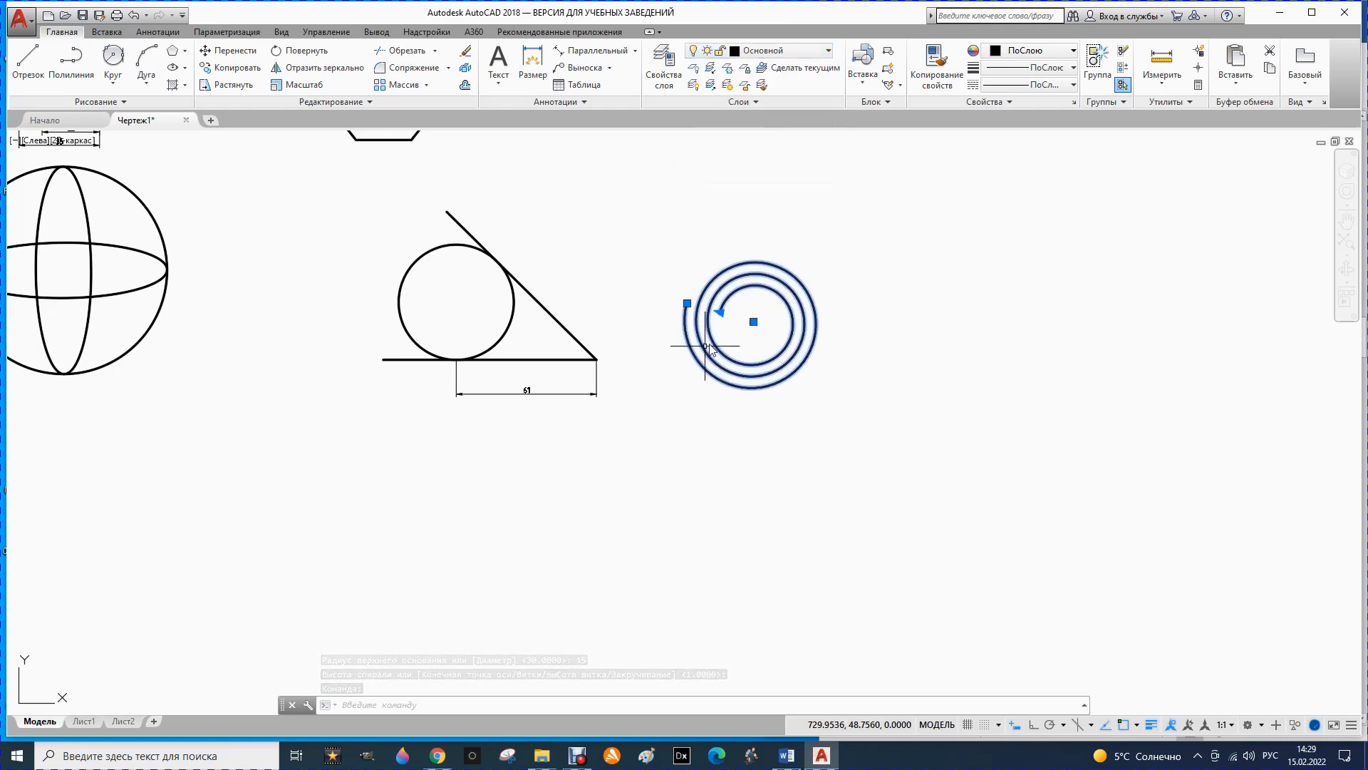
- Stretch the spiral's outer end slightly outward and pull its inner end to the spiral's centre
{"action": "left_click", "coordinate": [688, 303]}
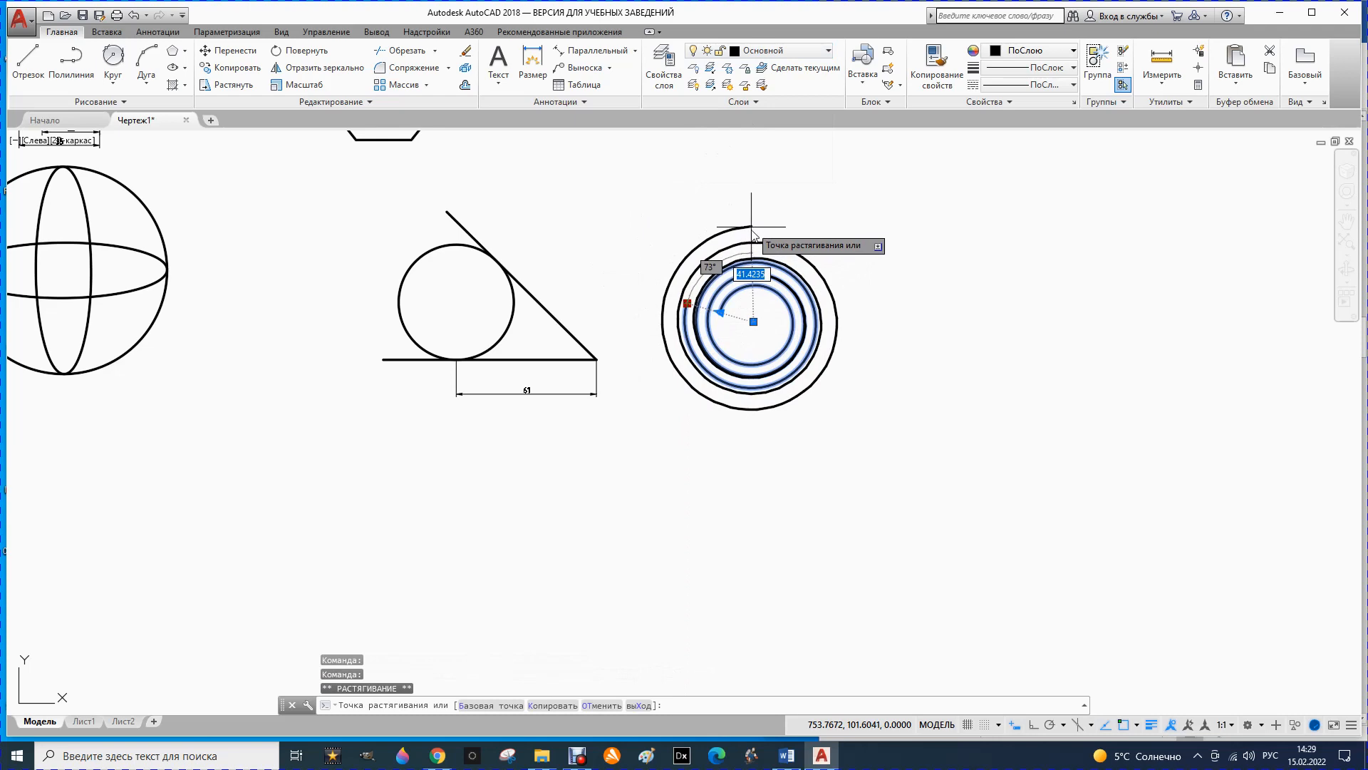
{"action": "left_click", "coordinate": [677, 302]}
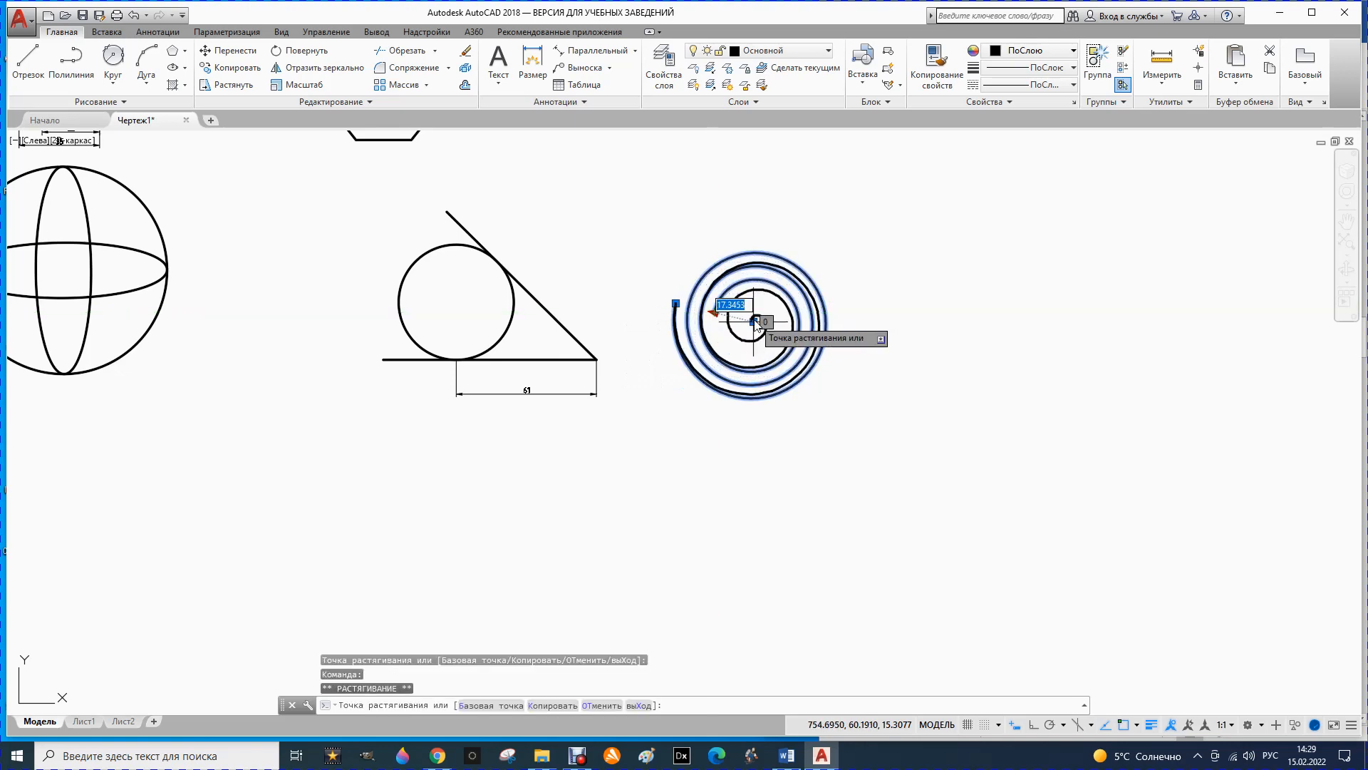
{"action": "left_click", "coordinate": [754, 323]}
{"action": "key", "text": "Escape"}
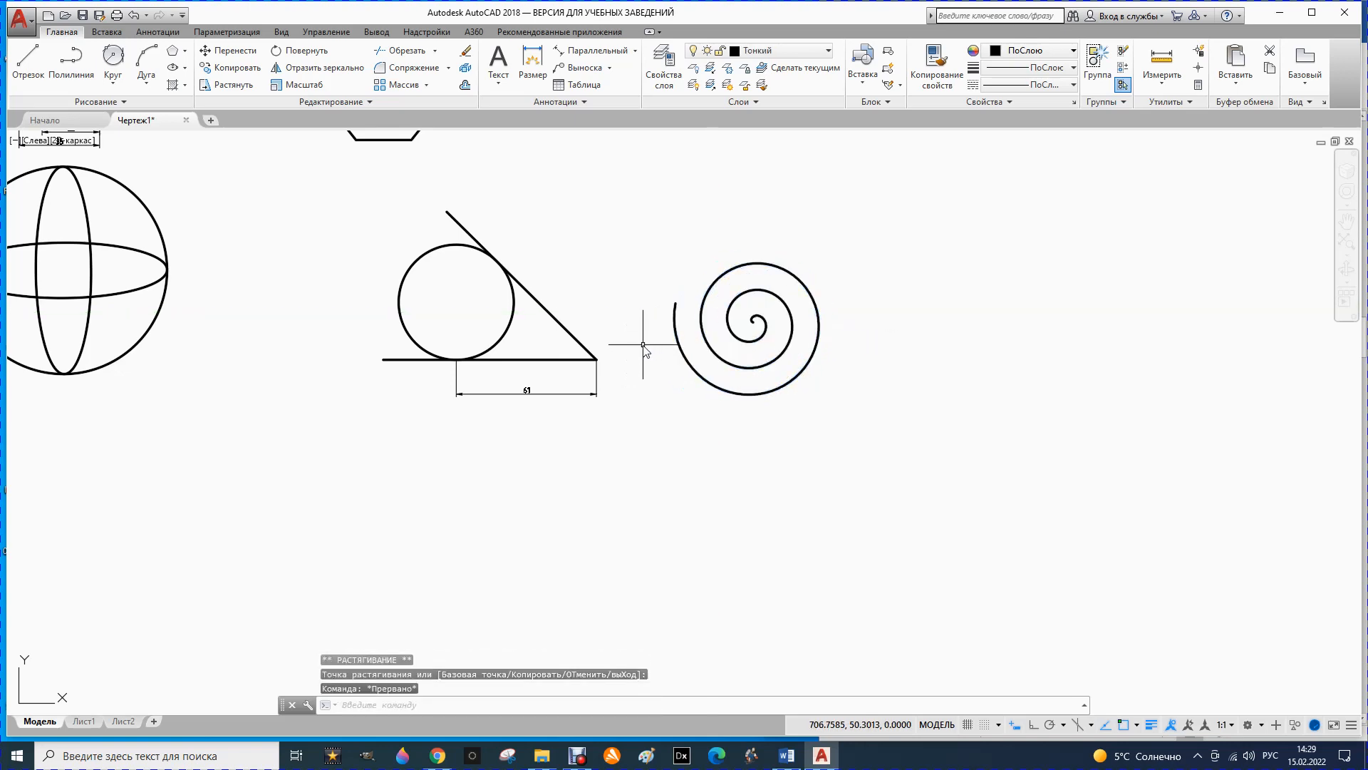
- Make Основной the current layer for drawing the next figure
{"action": "scroll", "coordinate": [773, 326], "scroll_direction": "down", "scroll_amount": 2}
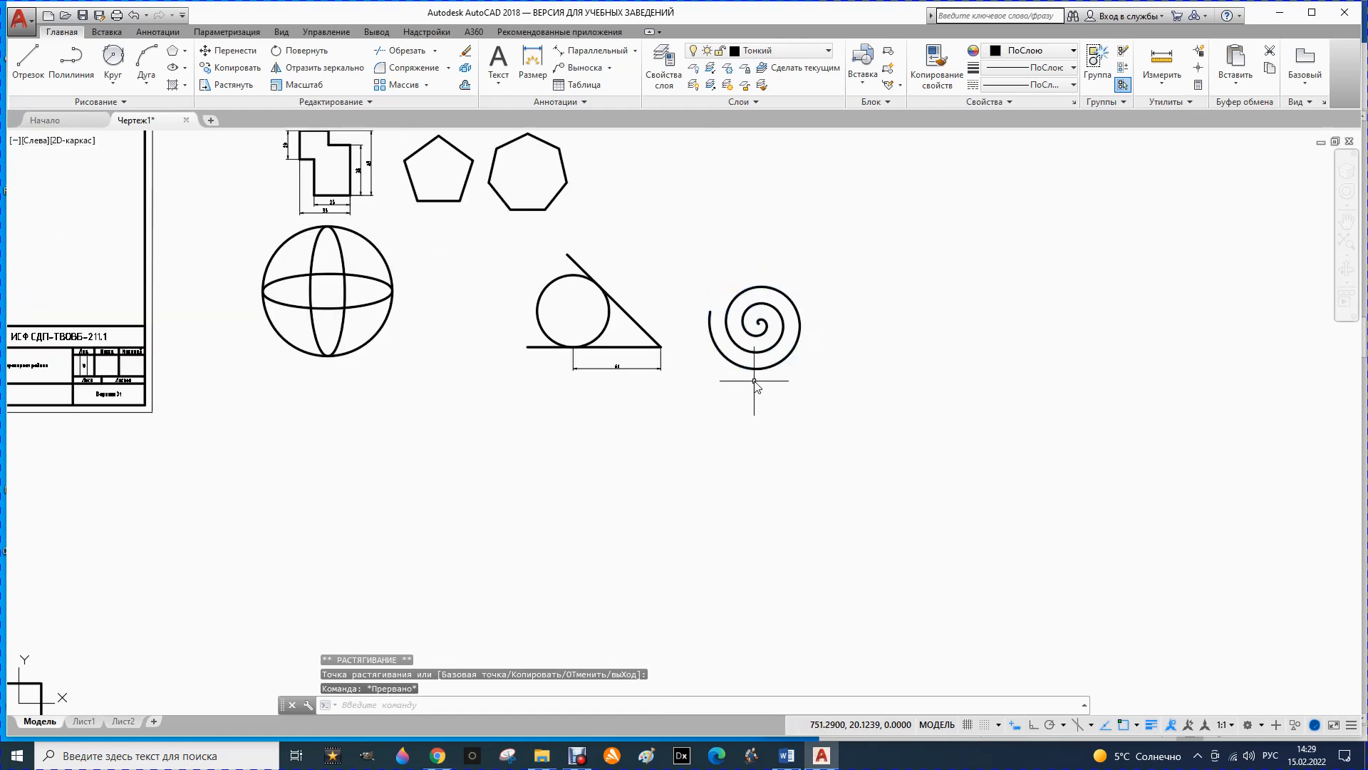
{"action": "scroll", "coordinate": [741, 399], "scroll_direction": "up", "scroll_amount": 2}
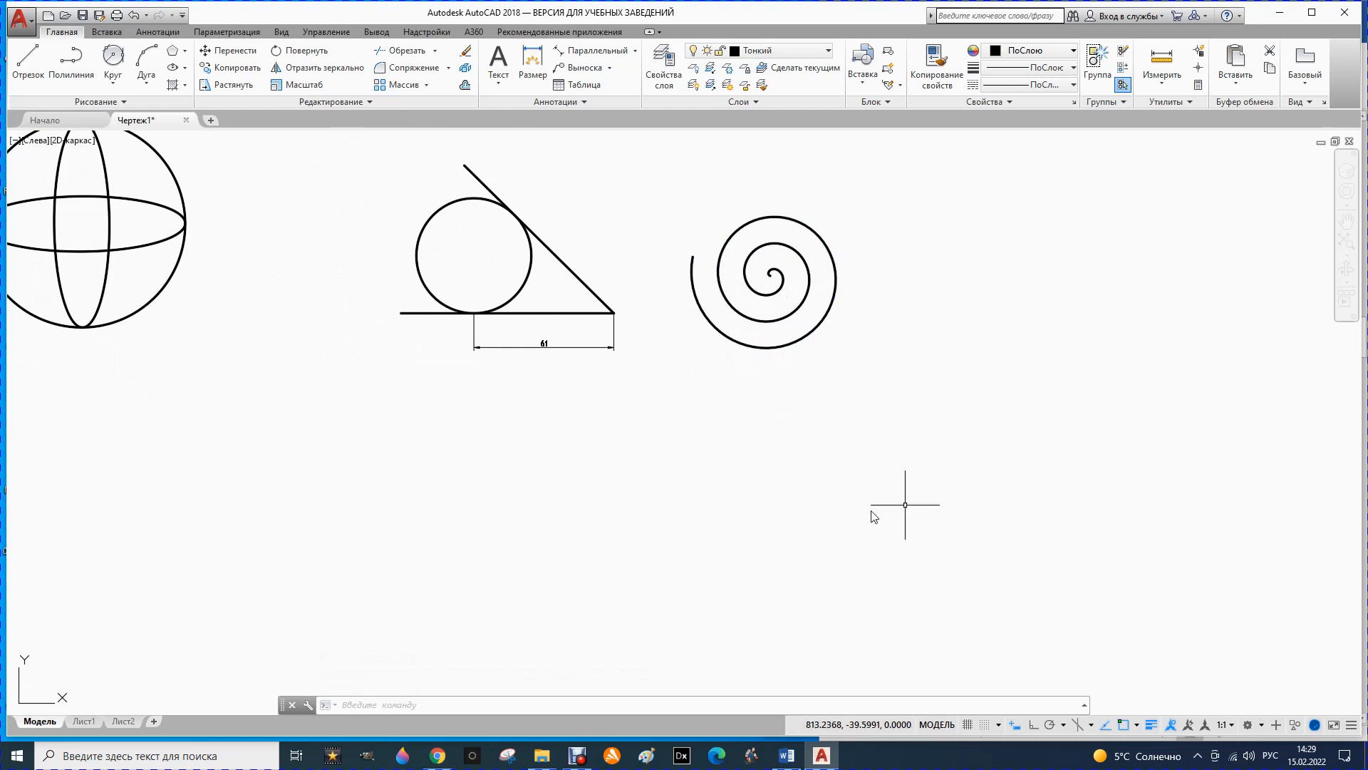
{"action": "left_click", "coordinate": [129, 102]}
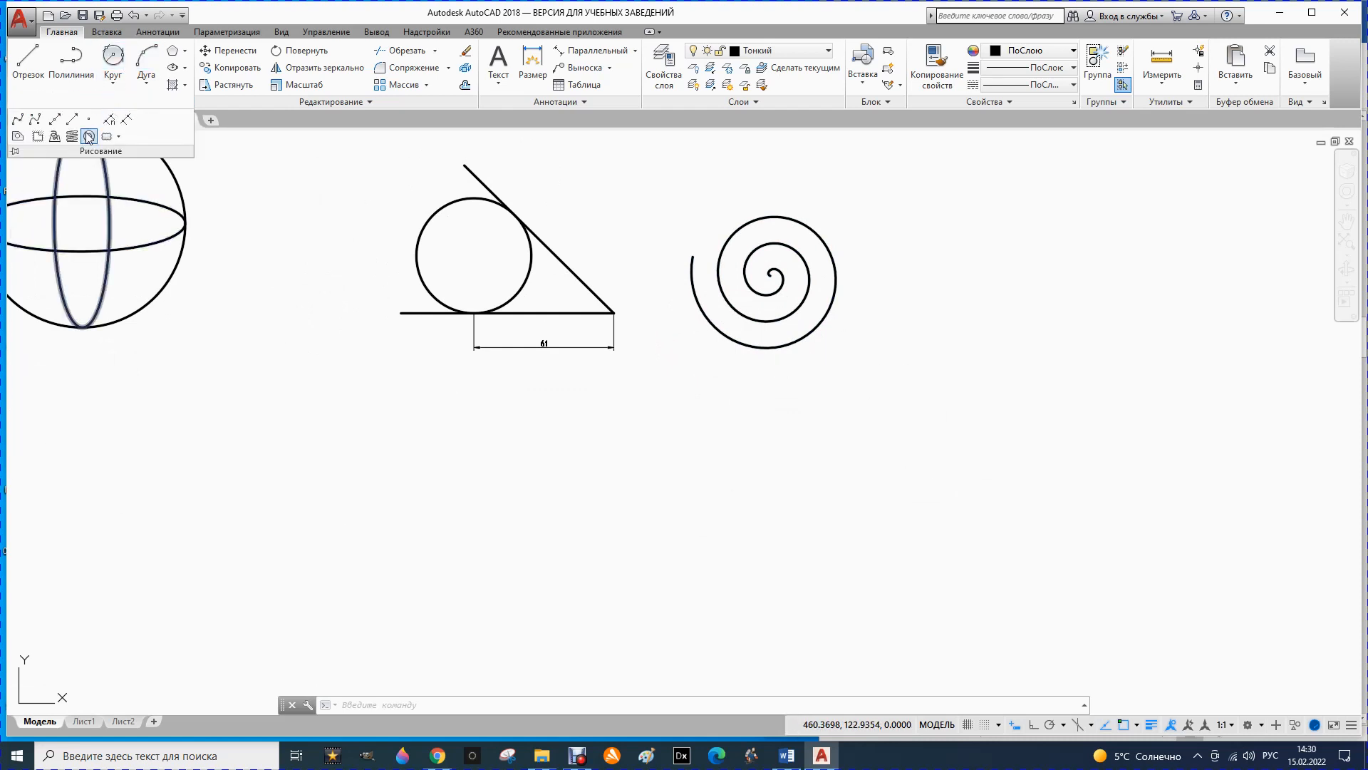
{"action": "left_click", "coordinate": [828, 53]}
{"action": "left_click", "coordinate": [773, 126]}
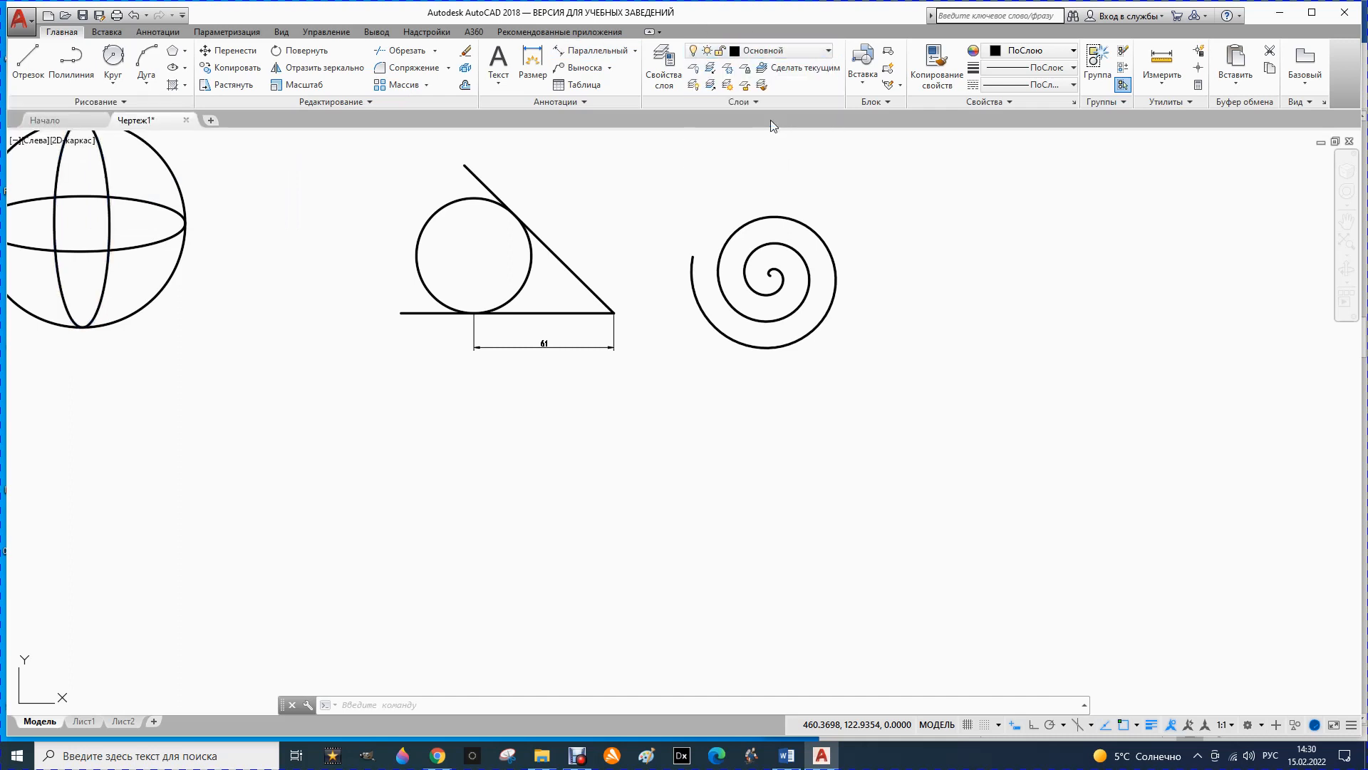
{"action": "left_click", "coordinate": [123, 101]}
{"action": "left_click", "coordinate": [89, 135]}
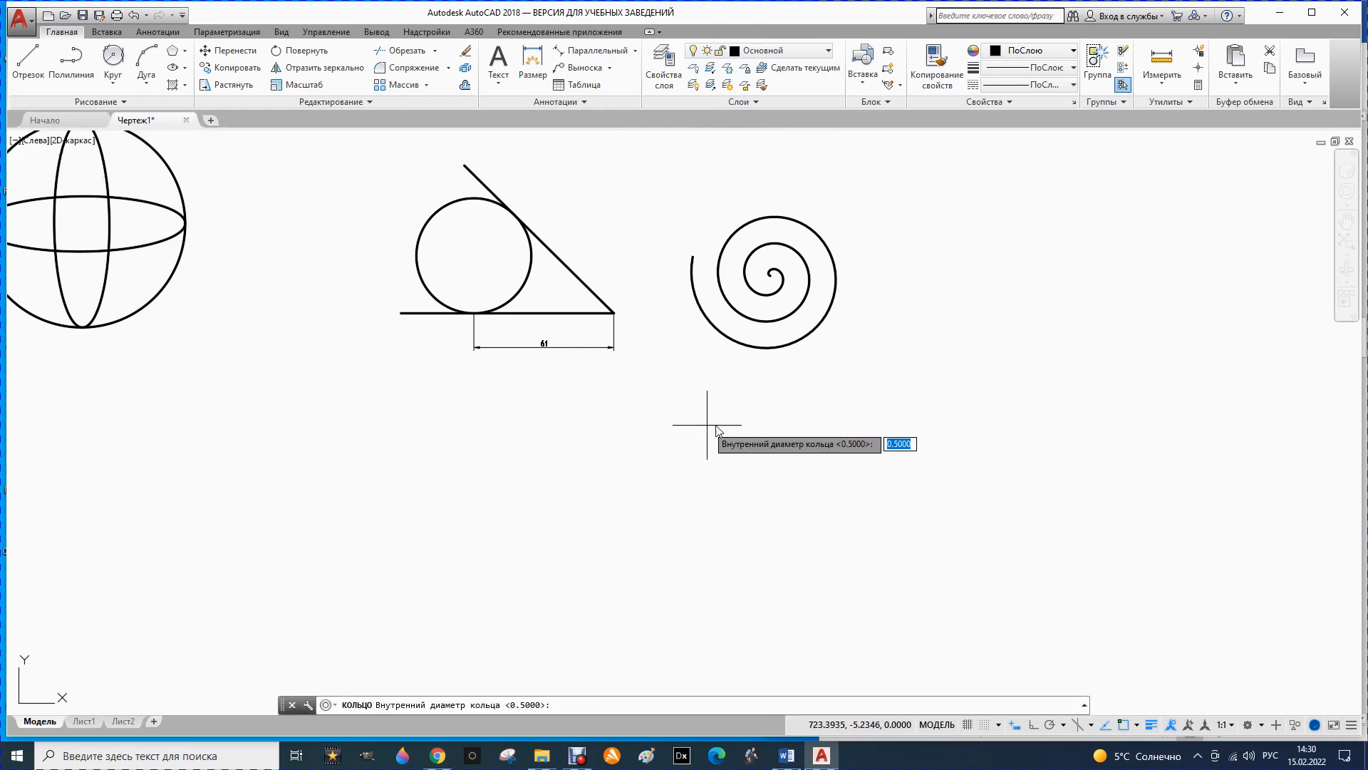
{"action": "left_click", "coordinate": [980, 272]}
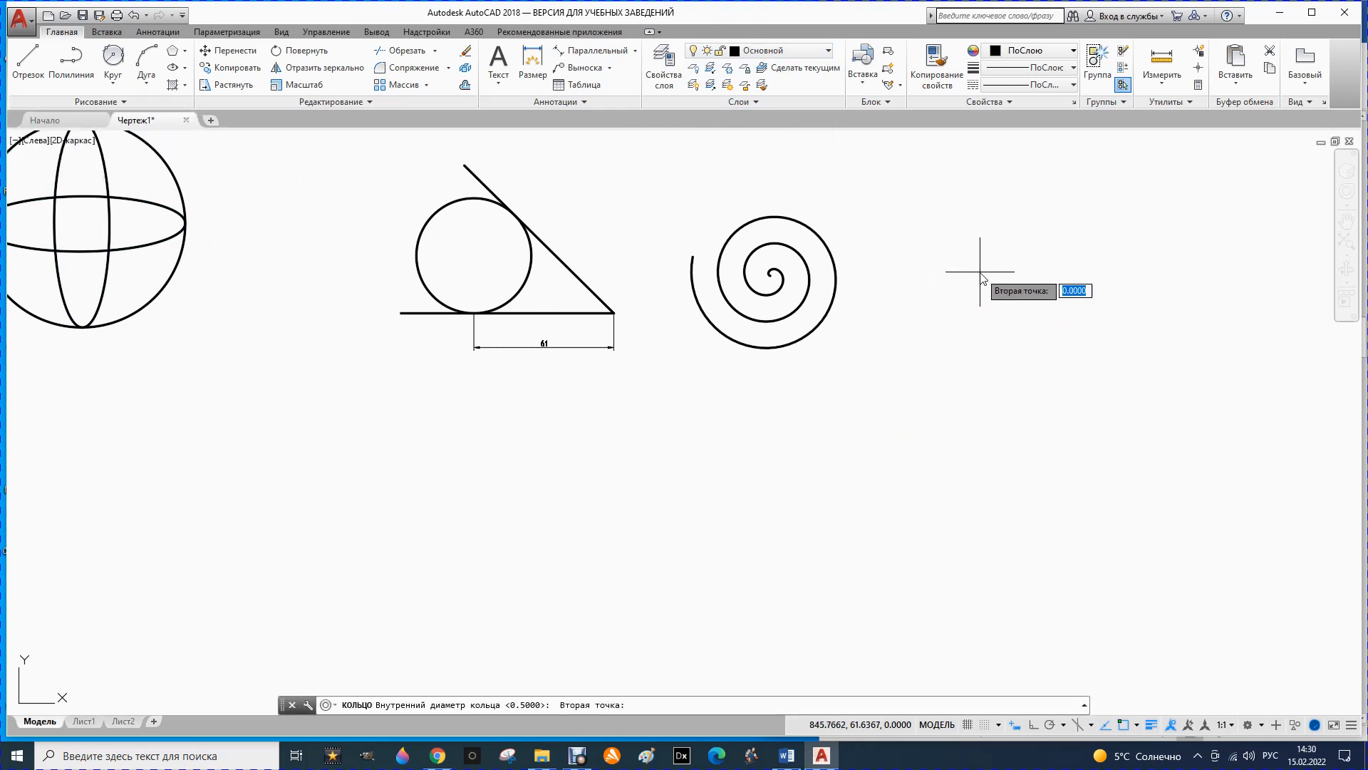
{"action": "left_click", "coordinate": [950, 252]}
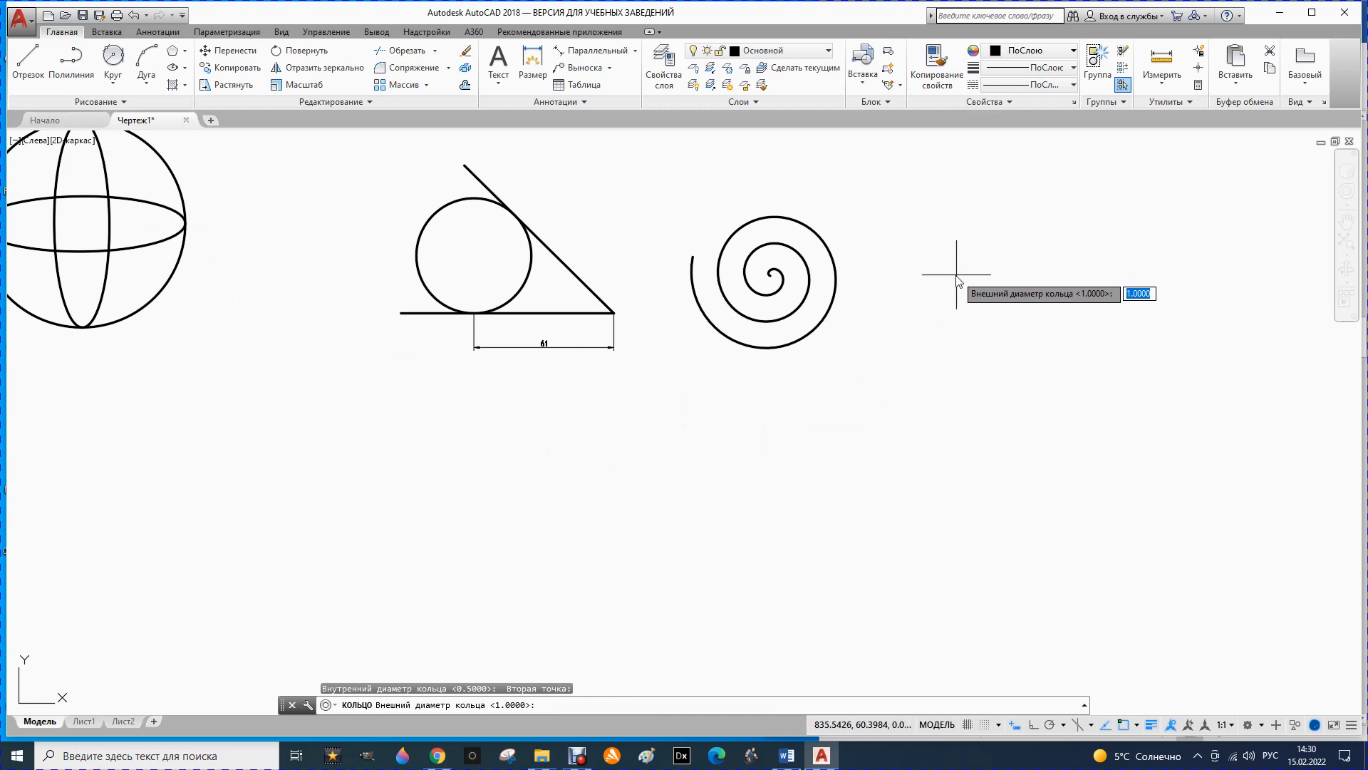
{"action": "key", "text": "Escape"}
- Draw a donut with inner diameter 10 and outer diameter 20 to the right of the spiral
{"action": "left_click", "coordinate": [100, 102]}
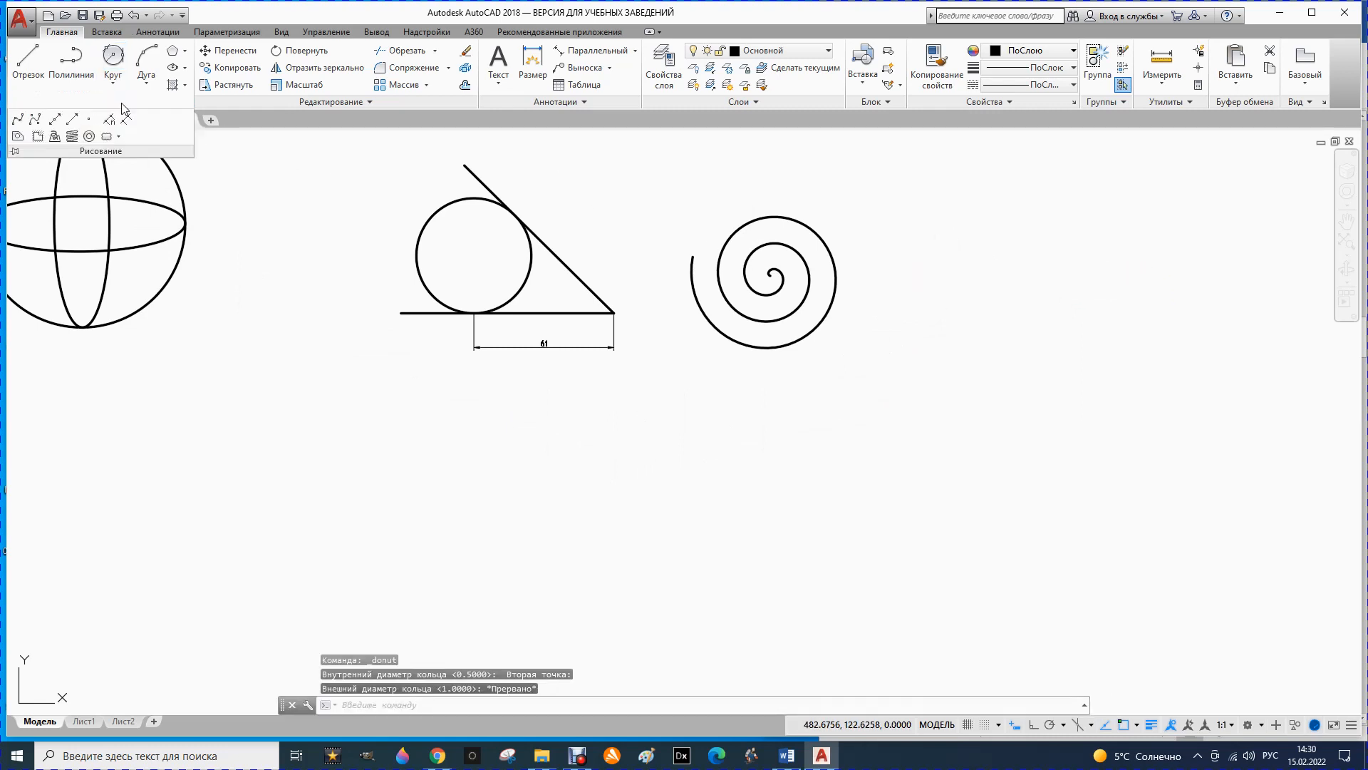
{"action": "left_click", "coordinate": [89, 137]}
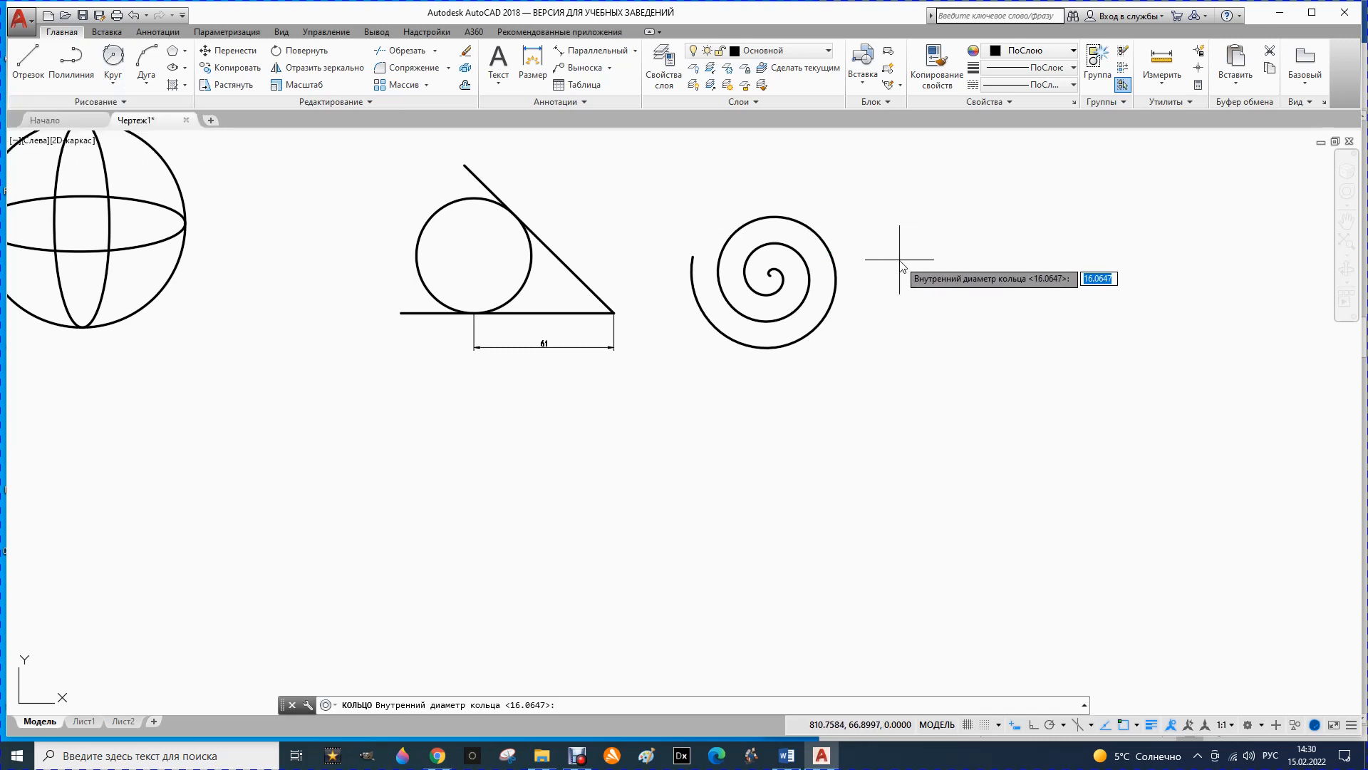
{"action": "type", "text": "10"}
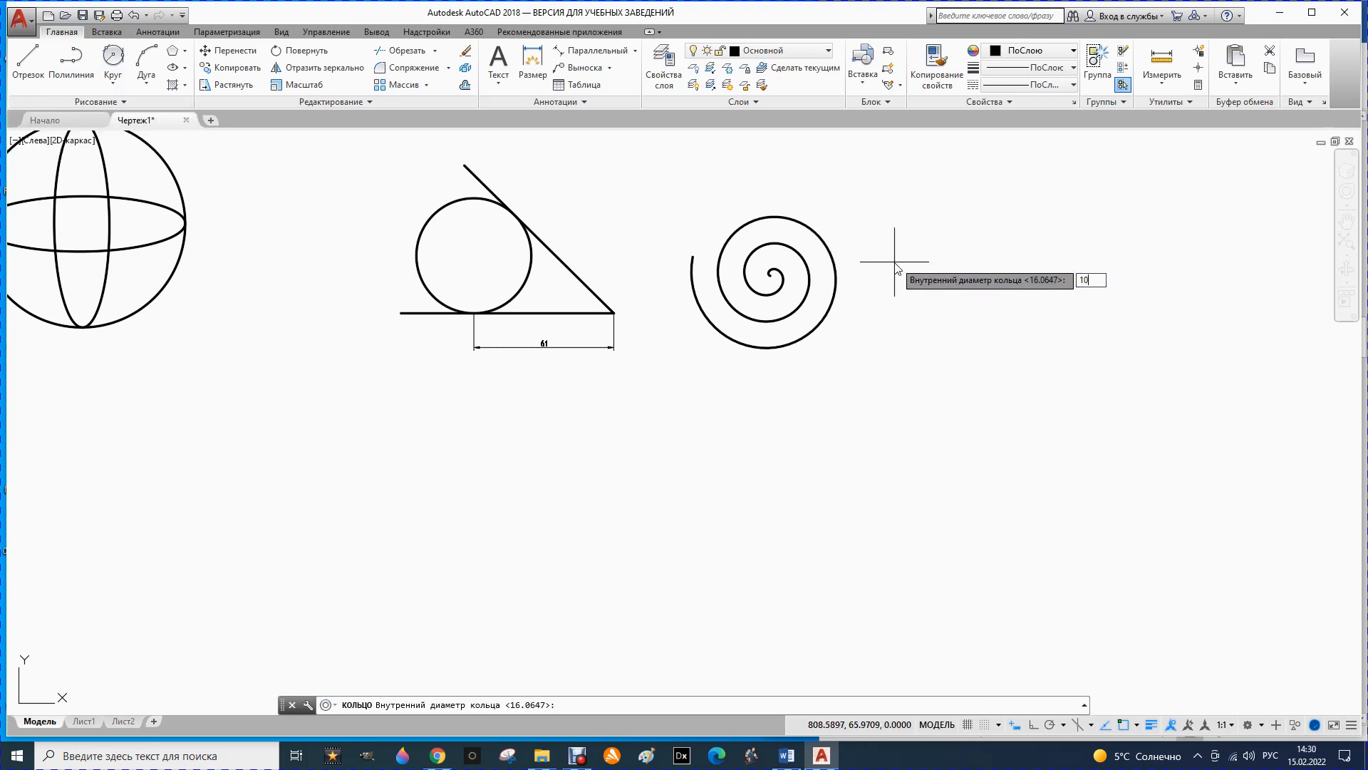
{"action": "key", "text": "Return"}
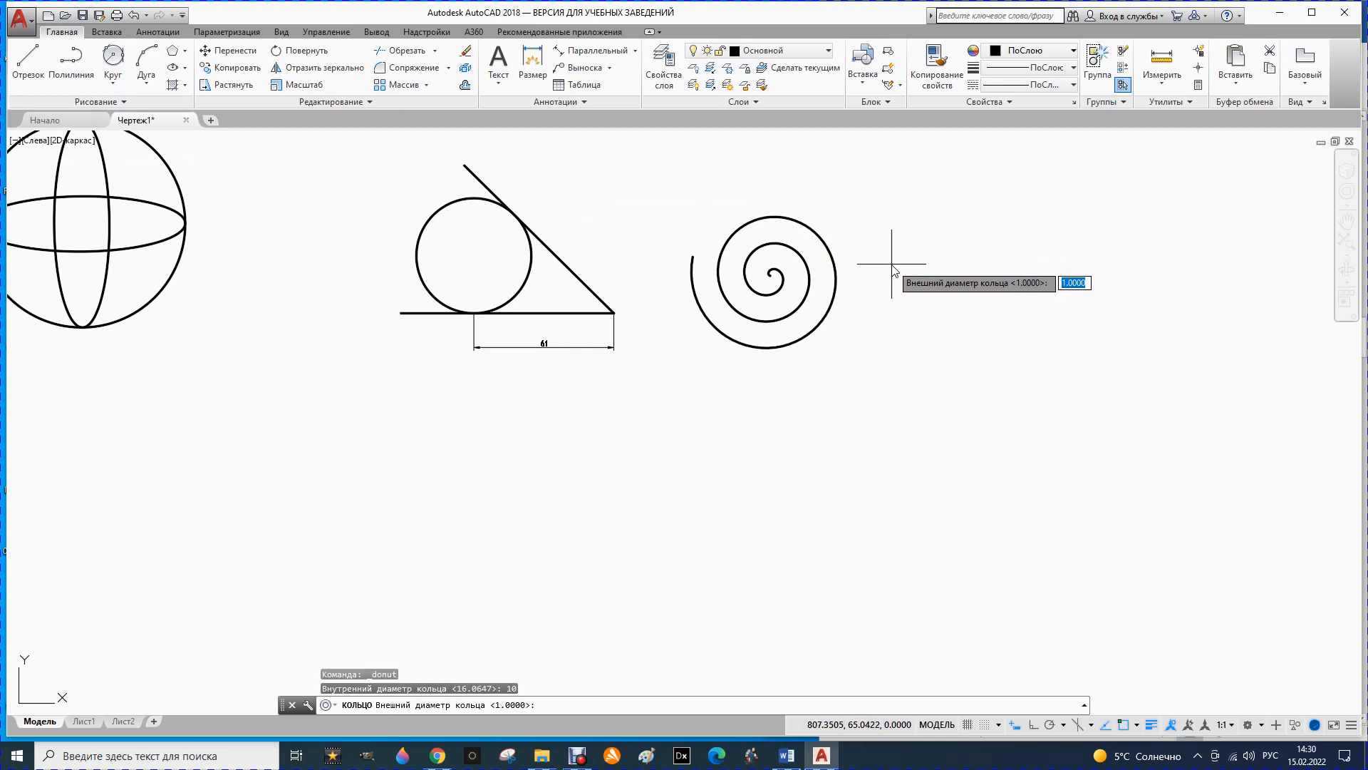
{"action": "key", "text": "Return"}
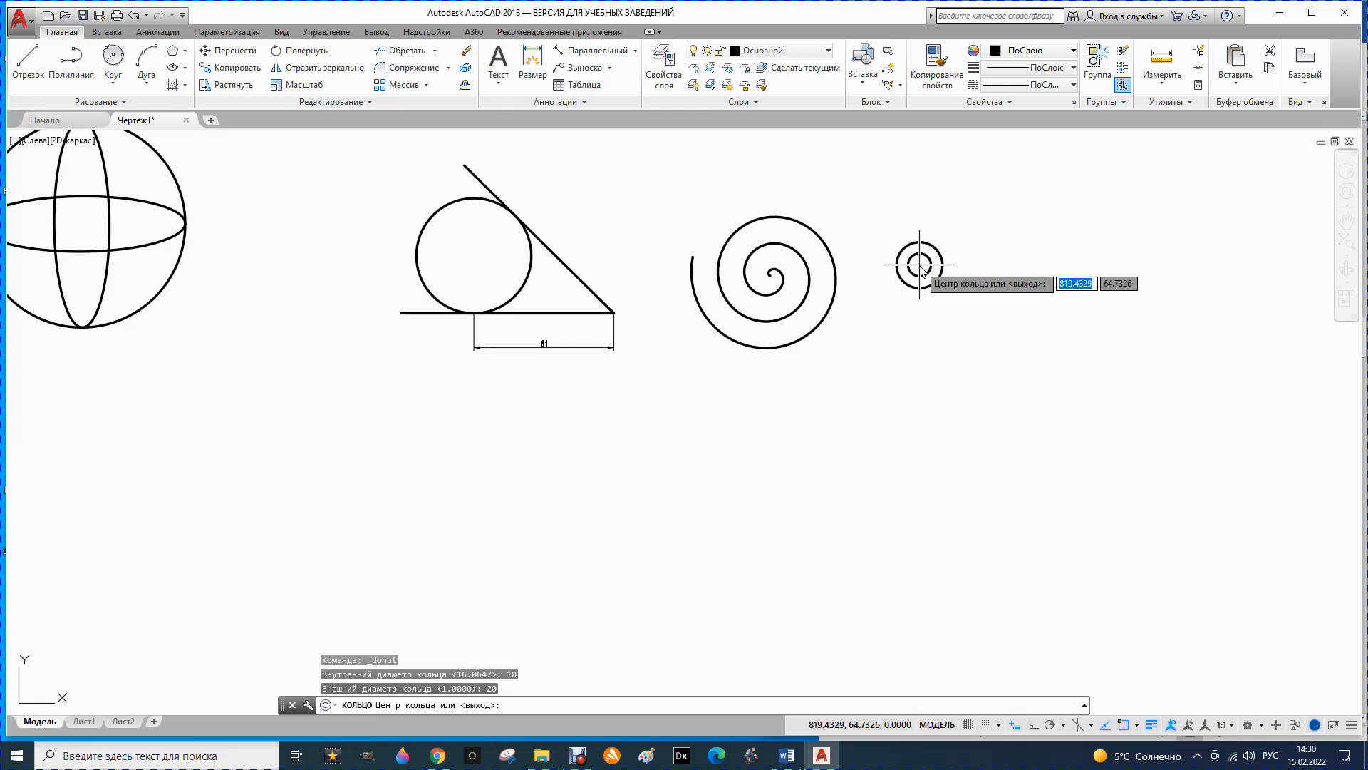
{"action": "left_click", "coordinate": [919, 265]}
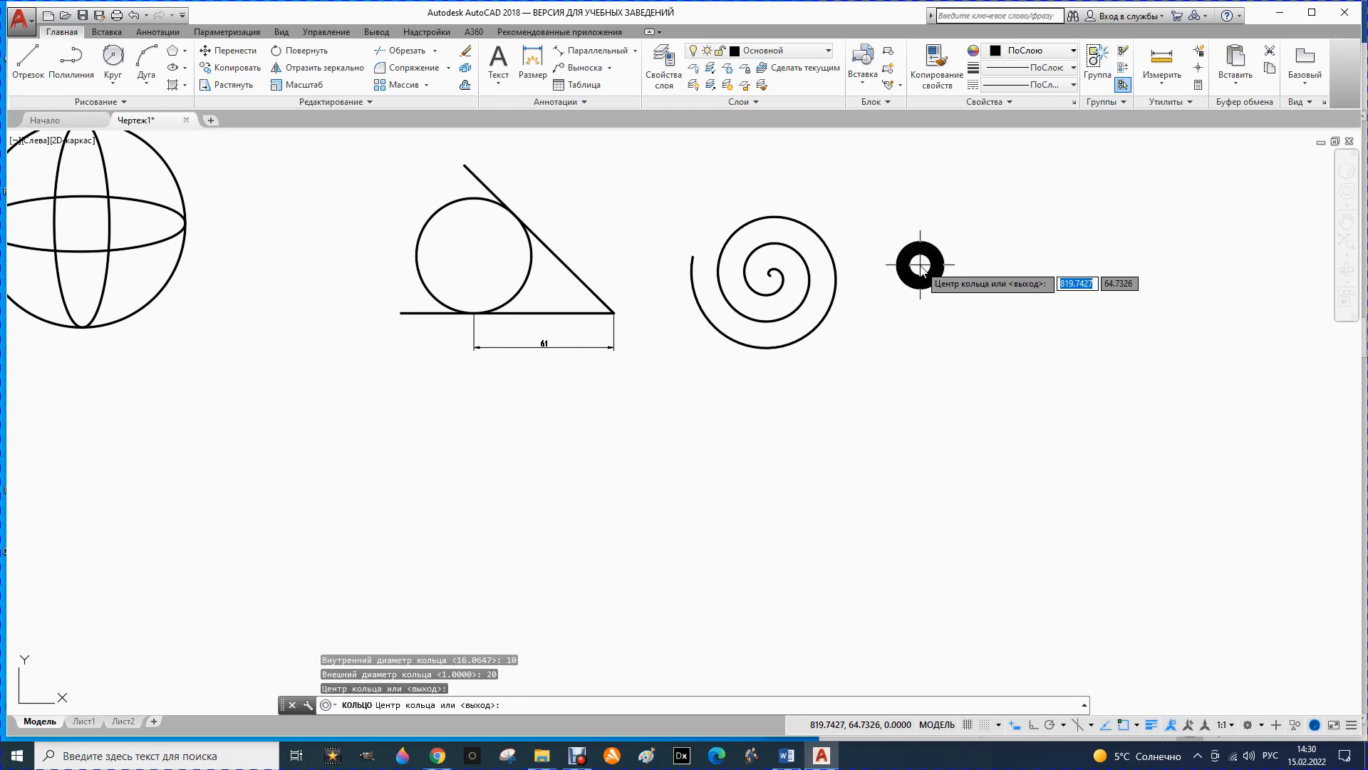
- Finish placing the donut and make Штрих the current layer
{"action": "key", "text": "Escape"}
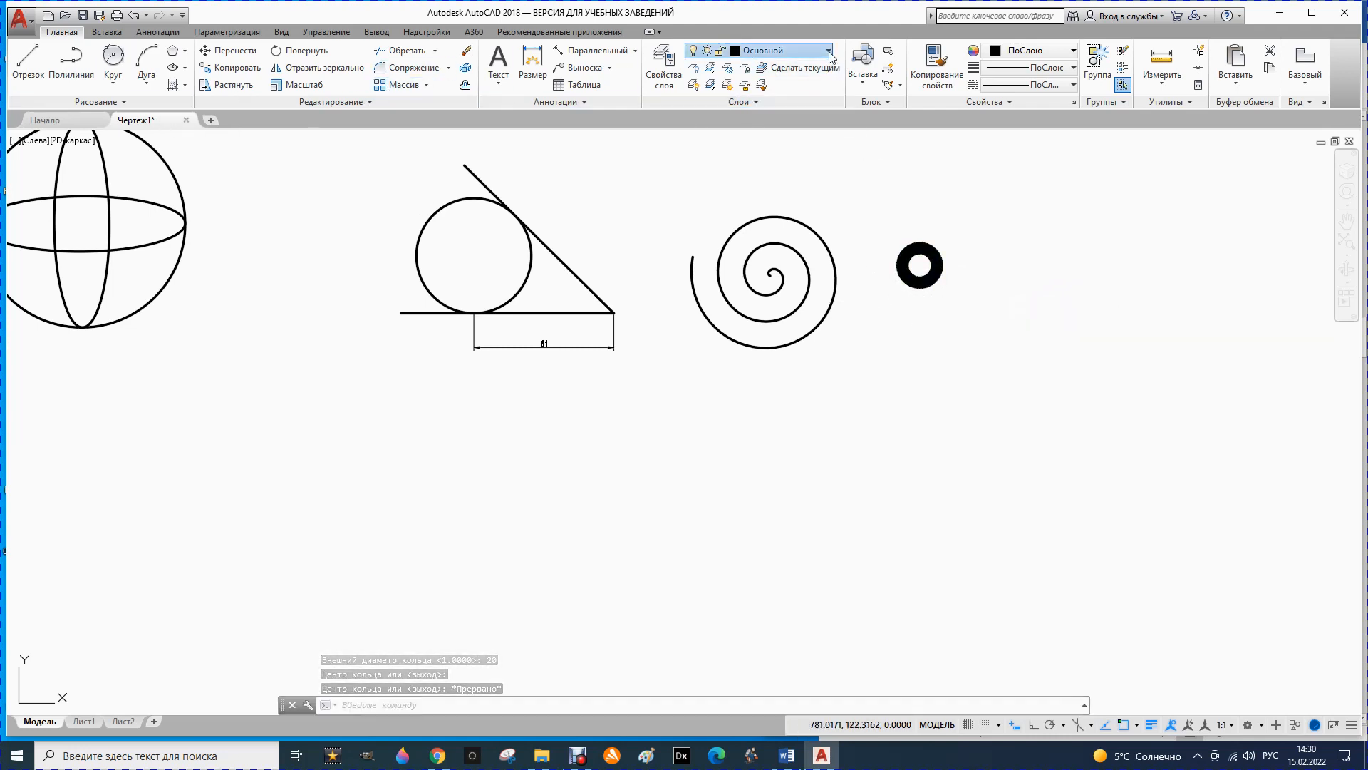
{"action": "left_click", "coordinate": [797, 52]}
{"action": "left_click", "coordinate": [776, 171]}
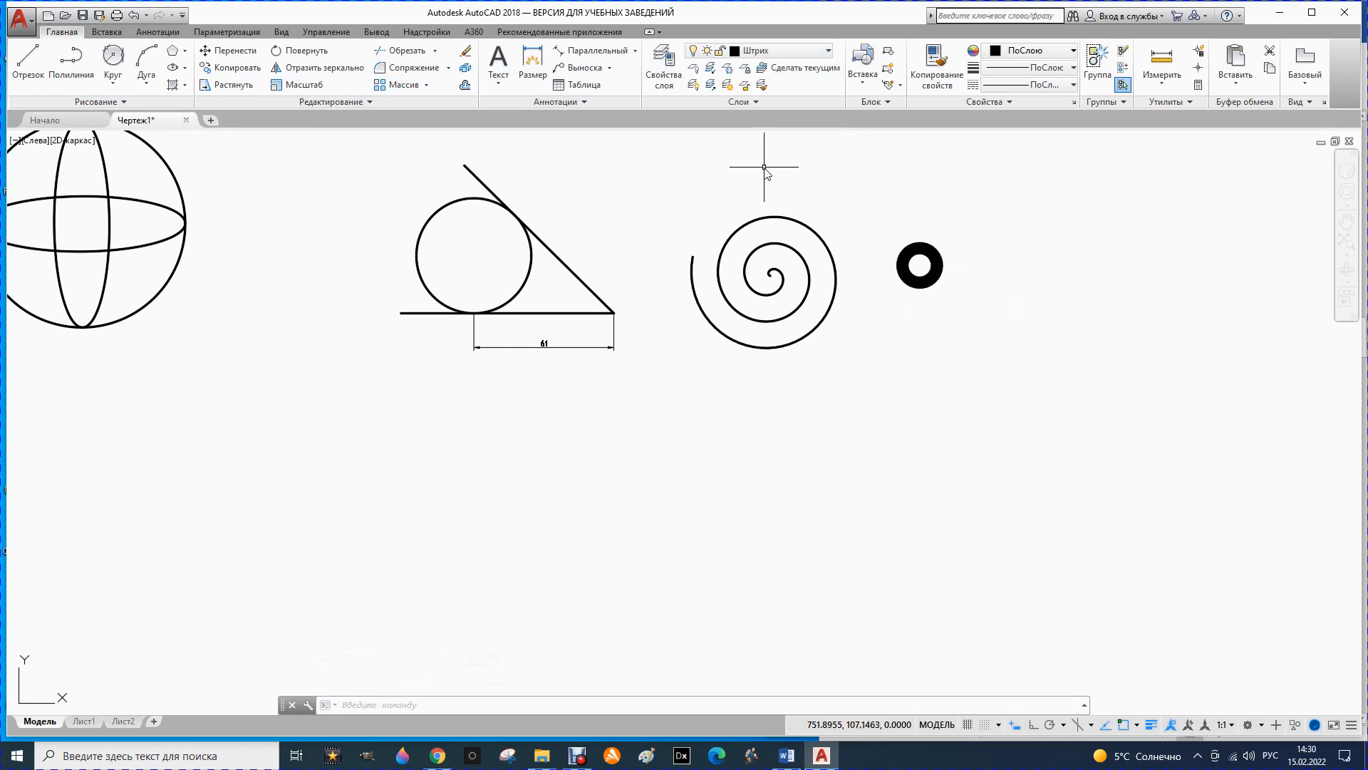
- Draw a second donut with inner diameter 10 and outer diameter 20 to the right of the first one
{"action": "left_click", "coordinate": [96, 101]}
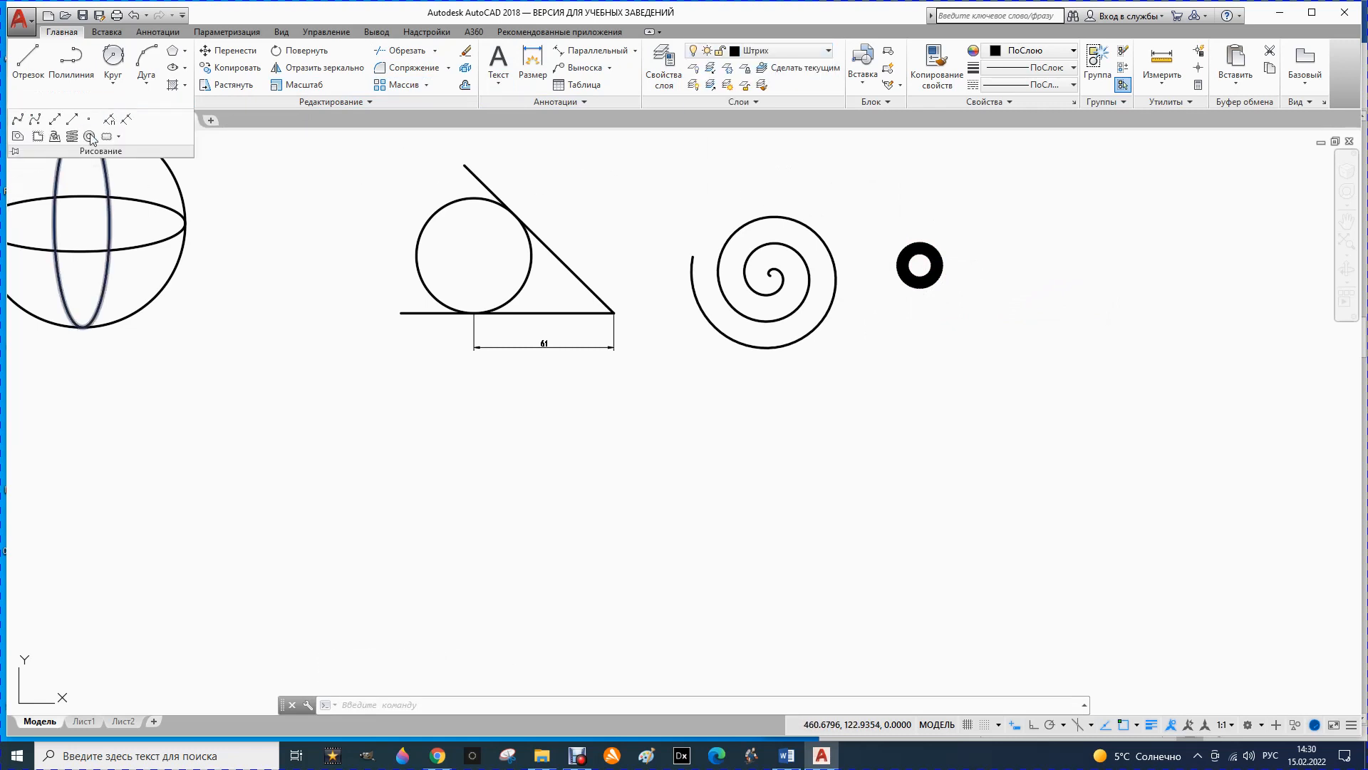
{"action": "left_click", "coordinate": [88, 136]}
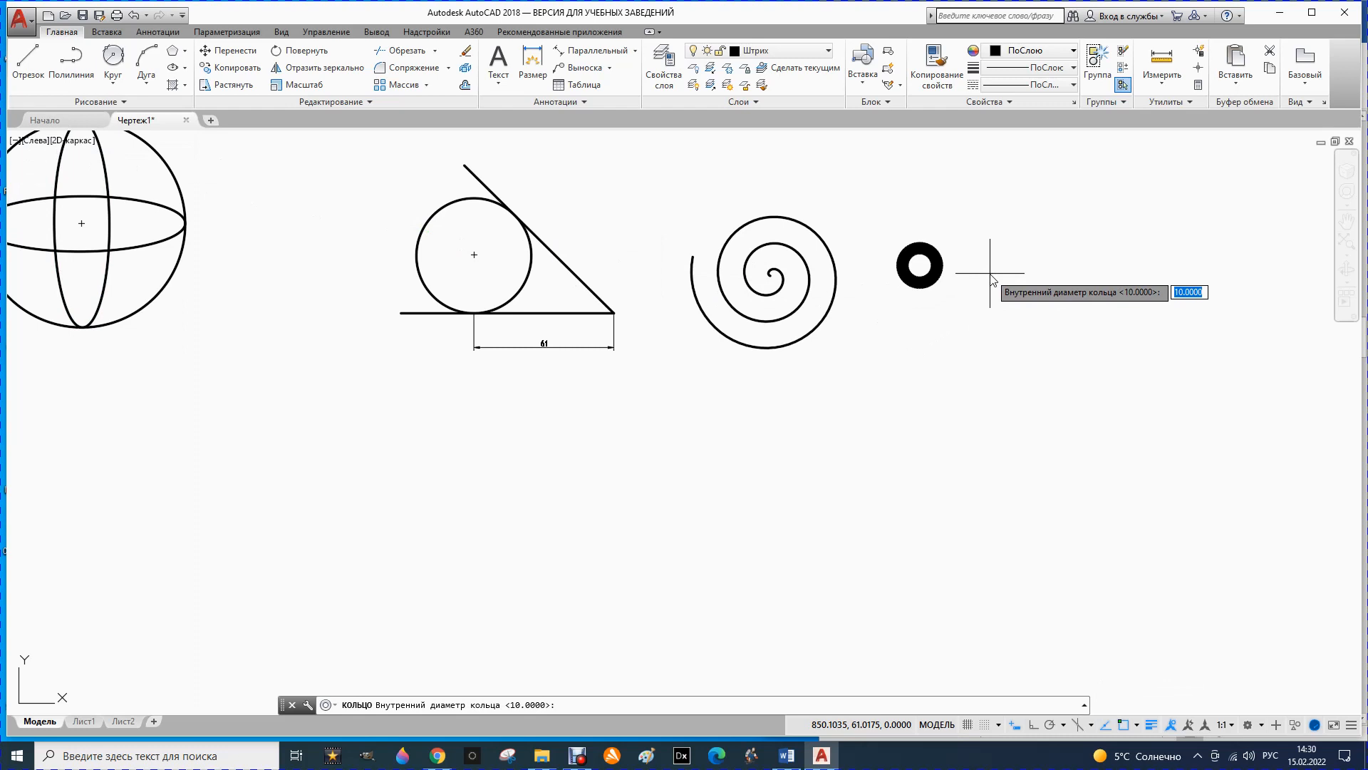
{"action": "key", "text": "Return"}
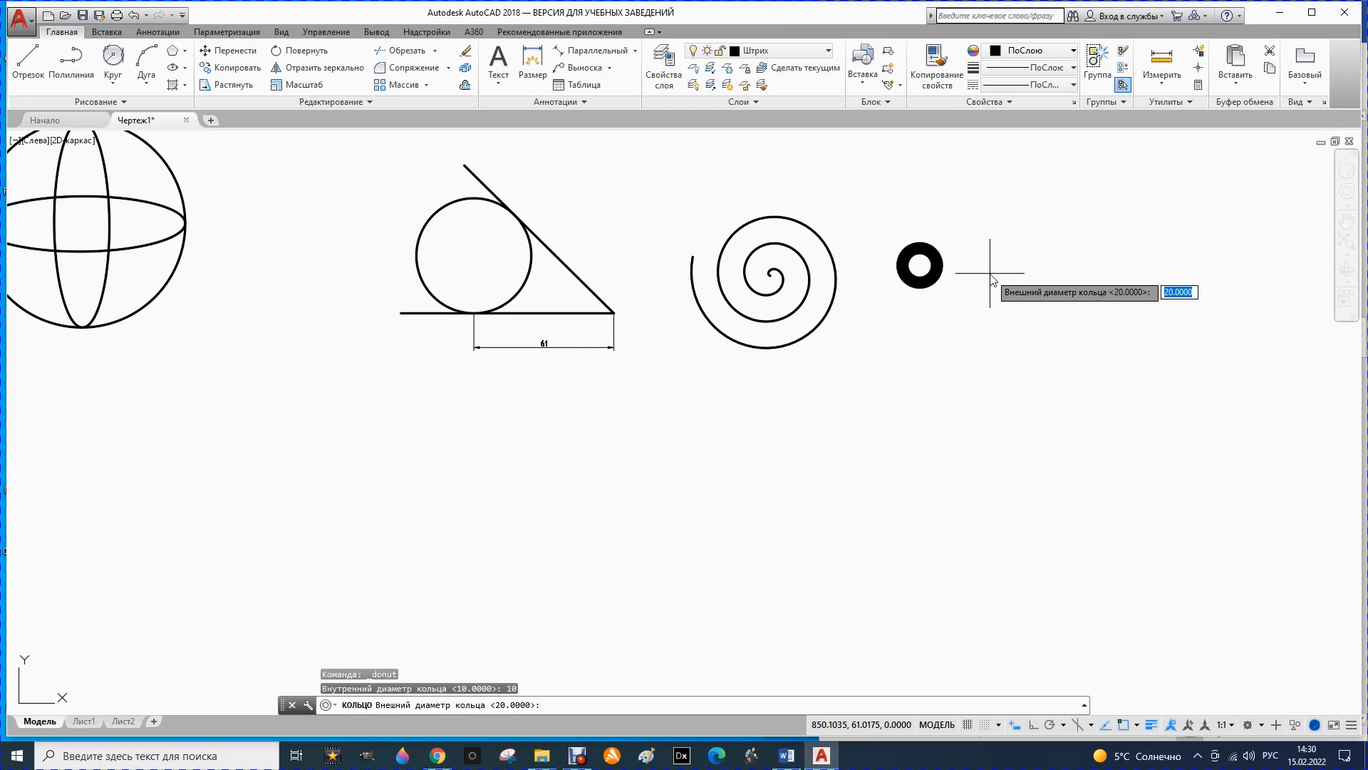
{"action": "key", "text": "Return"}
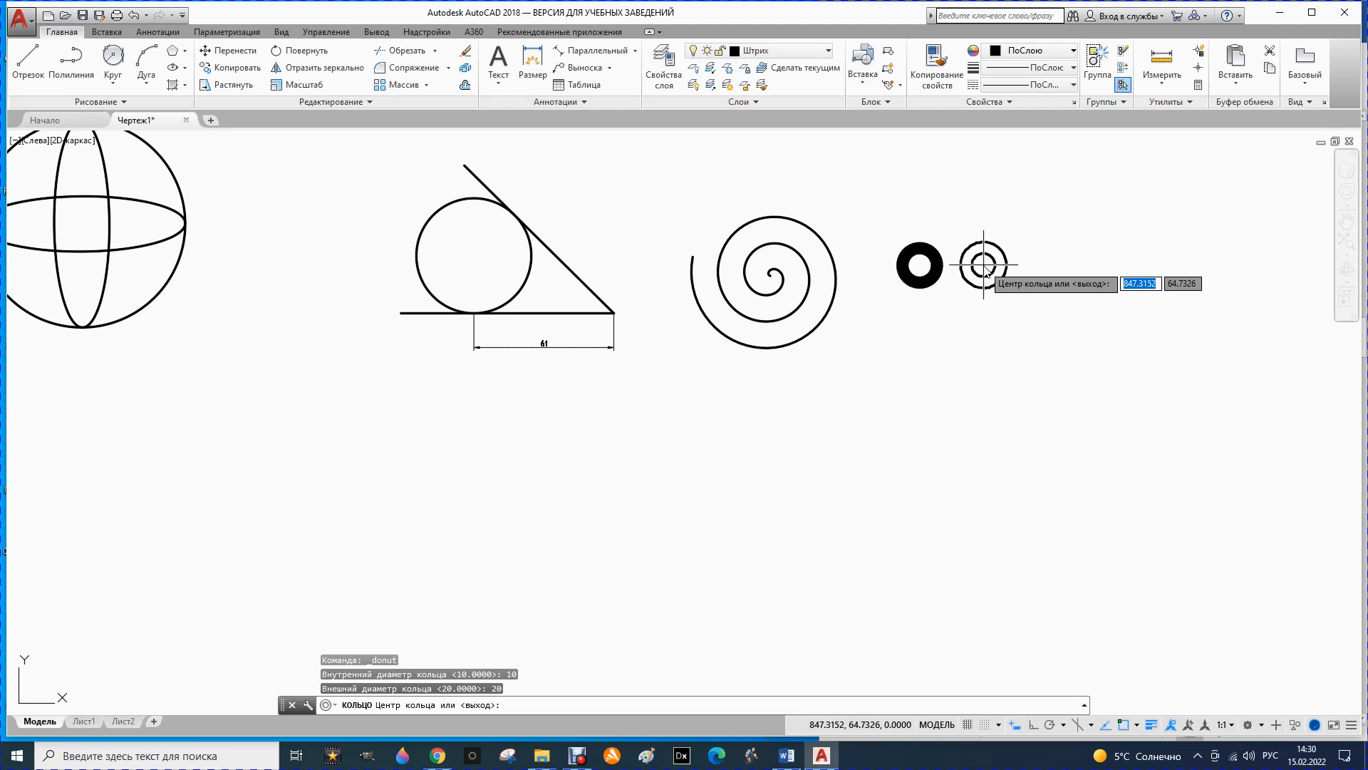
{"action": "left_click", "coordinate": [984, 265]}
{"action": "key", "text": "Escape"}
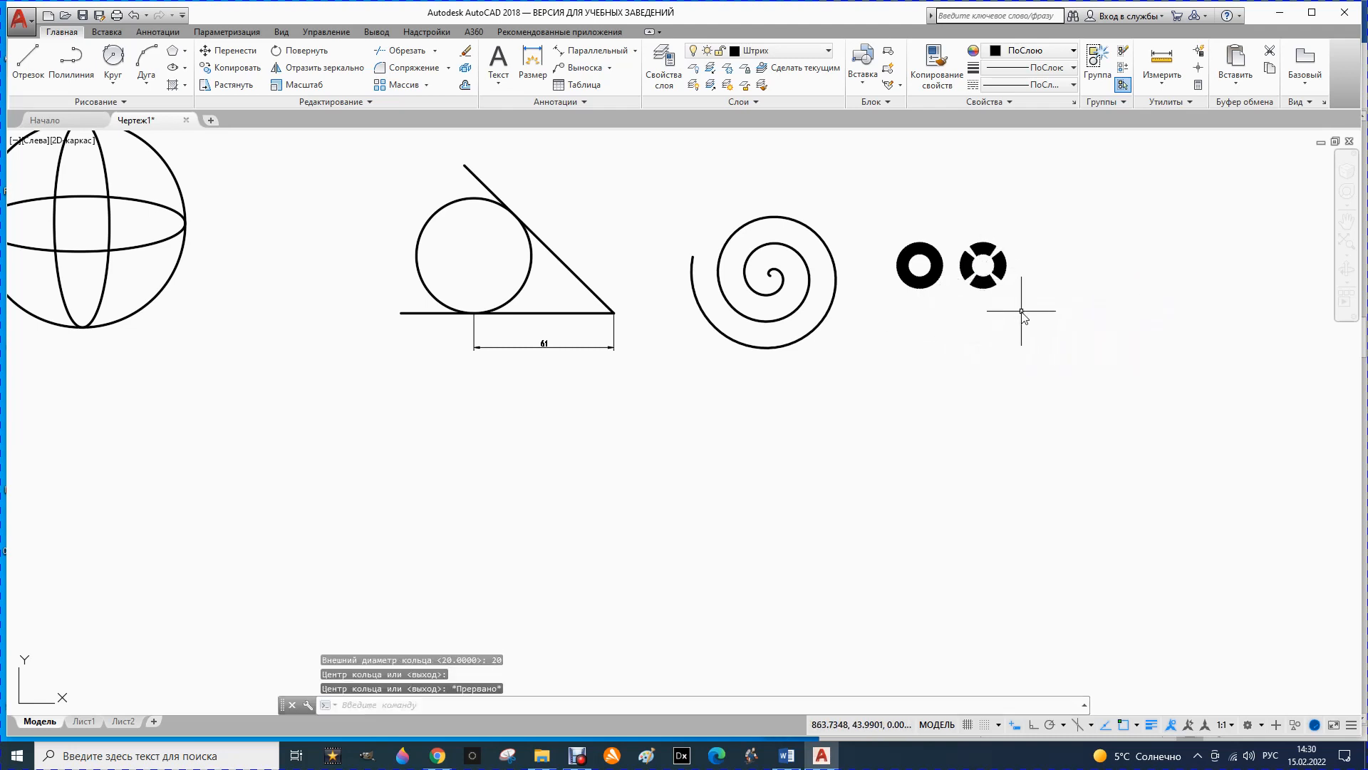
{"action": "scroll", "coordinate": [1018, 317], "scroll_direction": "up", "scroll_amount": 6}
{"action": "scroll", "coordinate": [927, 342], "scroll_direction": "down", "scroll_amount": 2}
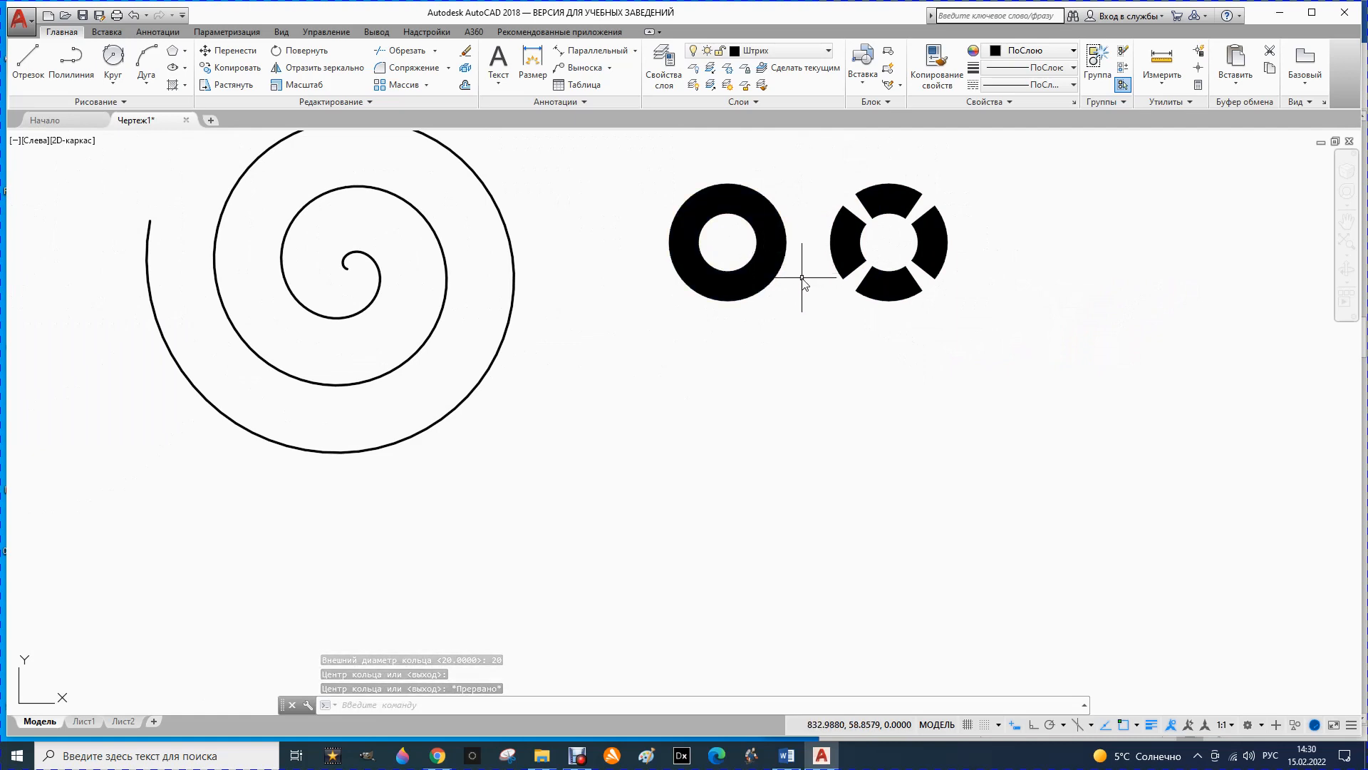
{"action": "scroll", "coordinate": [840, 242], "scroll_direction": "down", "scroll_amount": 4}
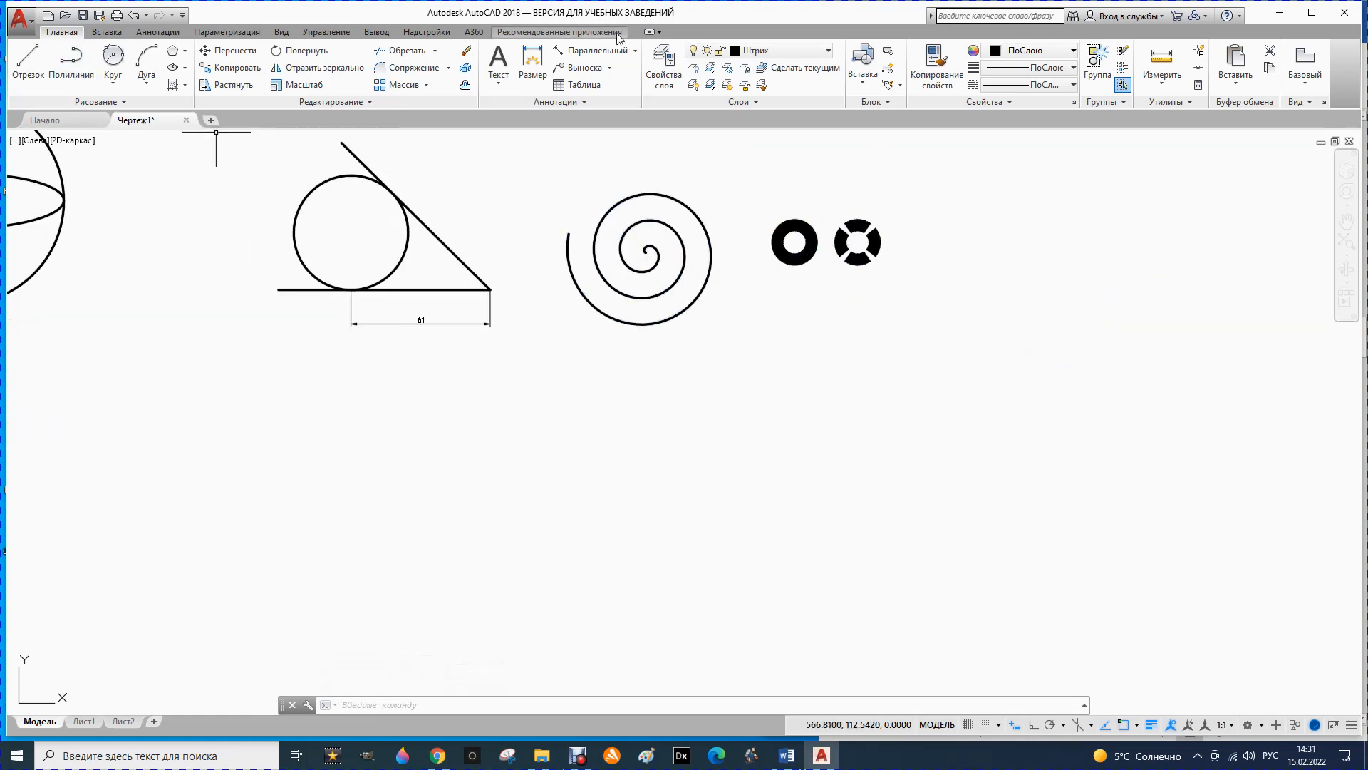
- Draw a five-sided polygon inscribed in a circle of radius 30 on the Тонкий layer, below the spiral
{"action": "left_click", "coordinate": [829, 51]}
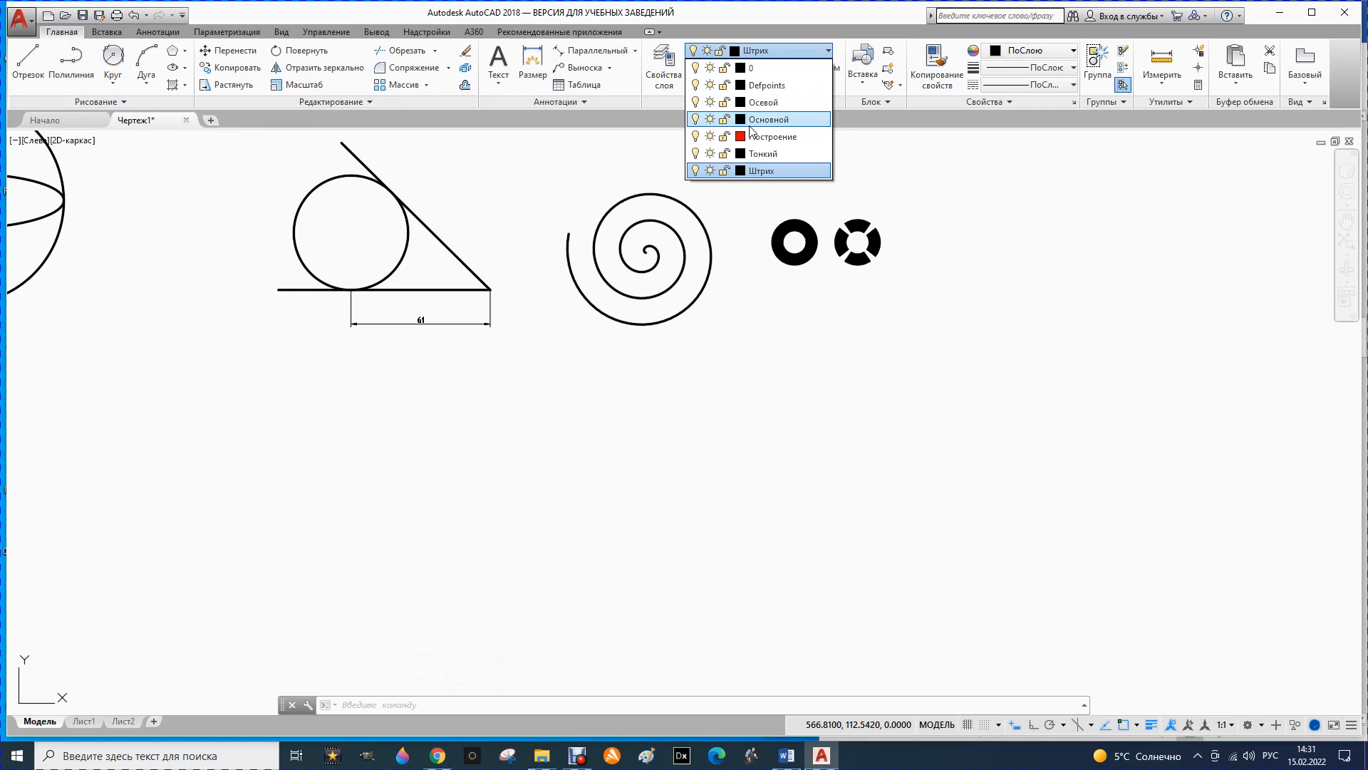
{"action": "left_click", "coordinate": [763, 153]}
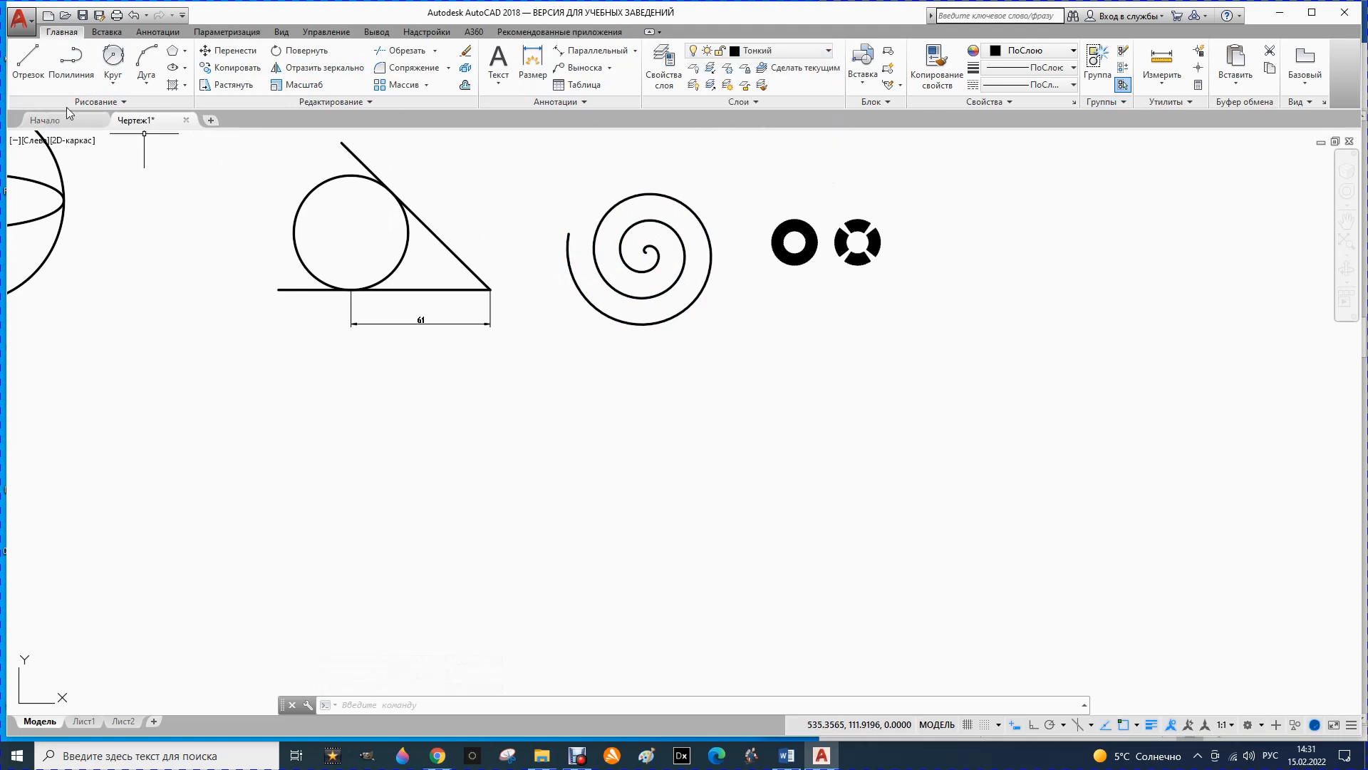
{"action": "left_click", "coordinate": [185, 54]}
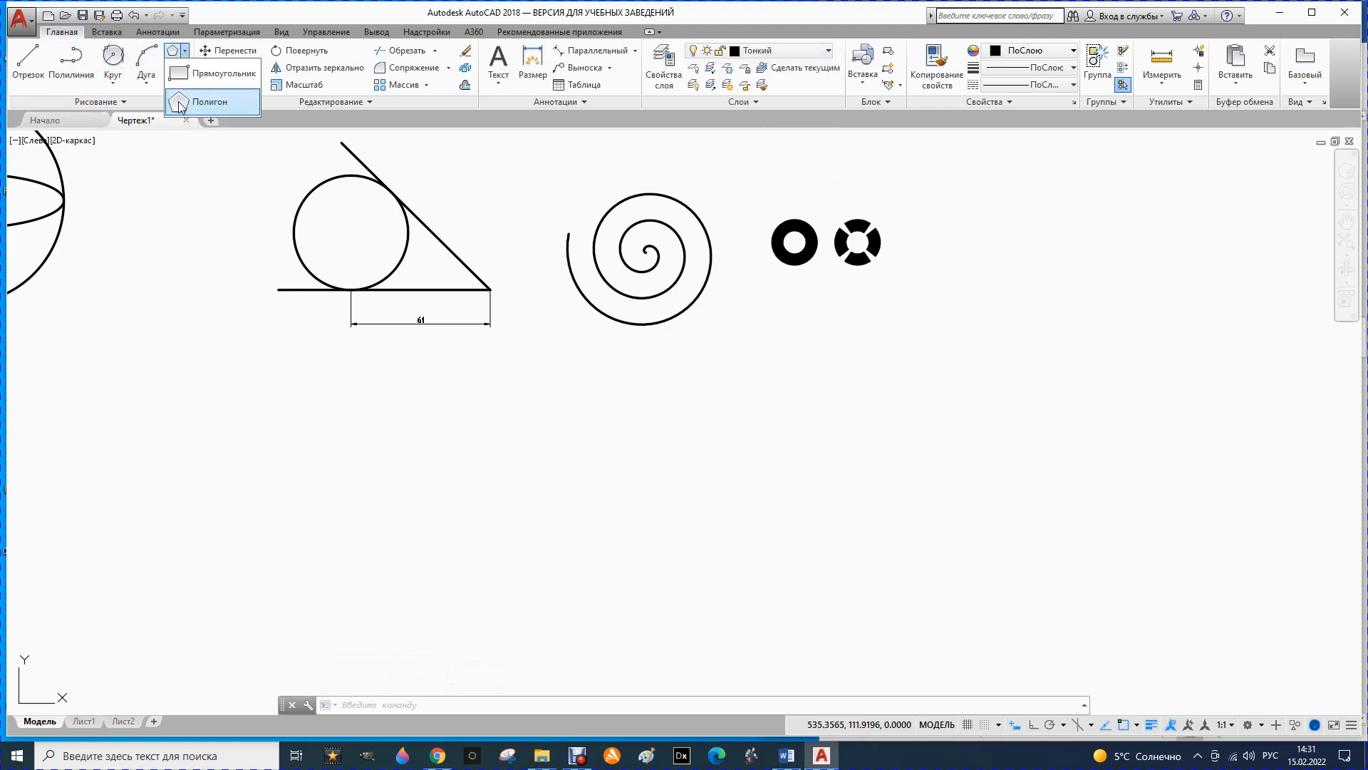
{"action": "left_click", "coordinate": [211, 103]}
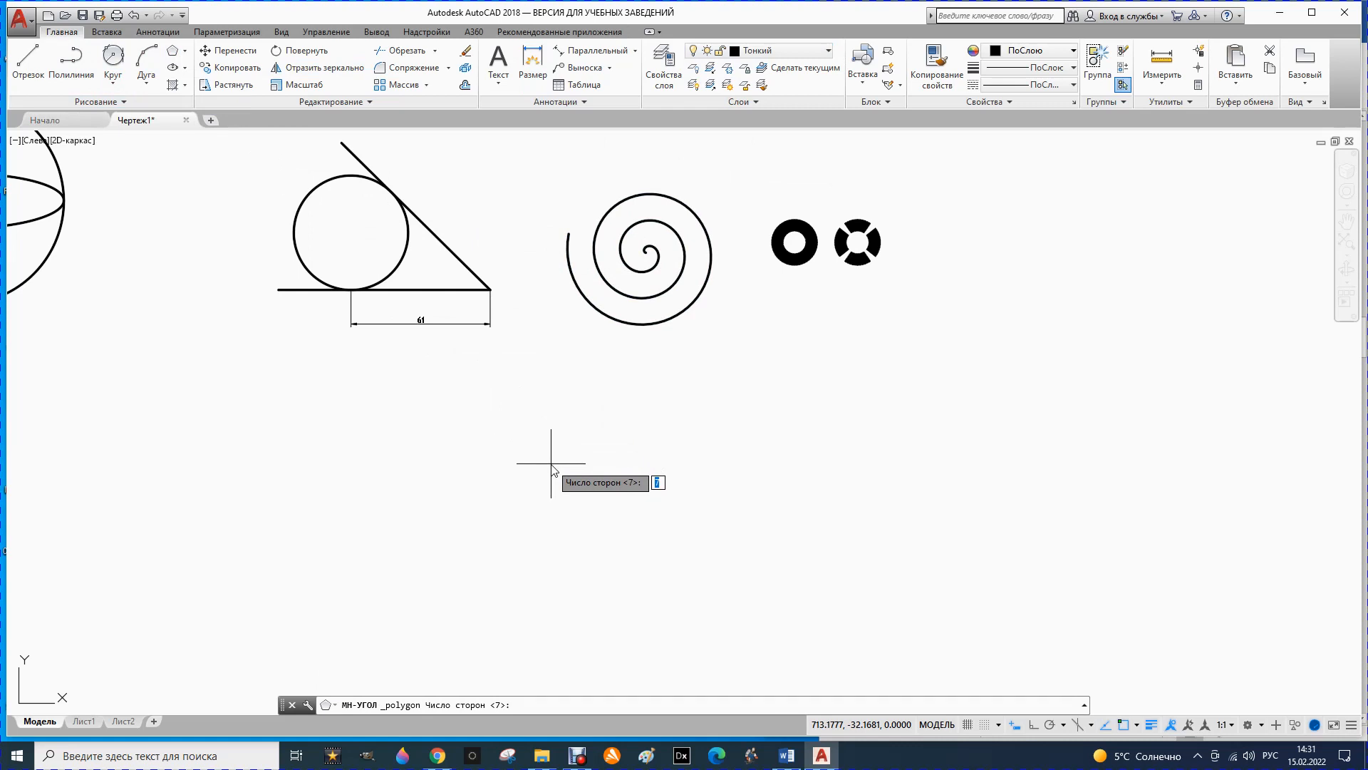
{"action": "type", "text": "5"}
{"action": "key", "text": "Return"}
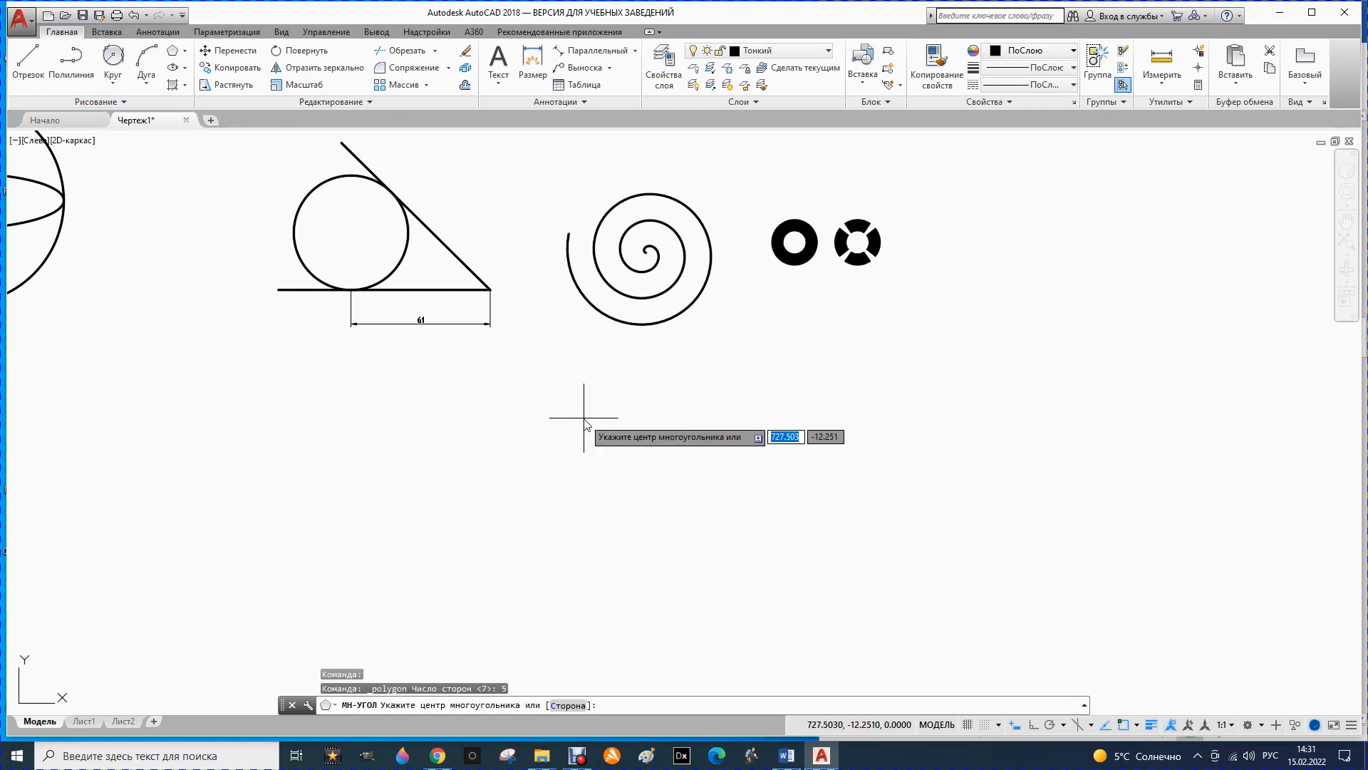
{"action": "left_click", "coordinate": [598, 462]}
{"action": "key", "text": "Down"}
{"action": "key", "text": "Return"}
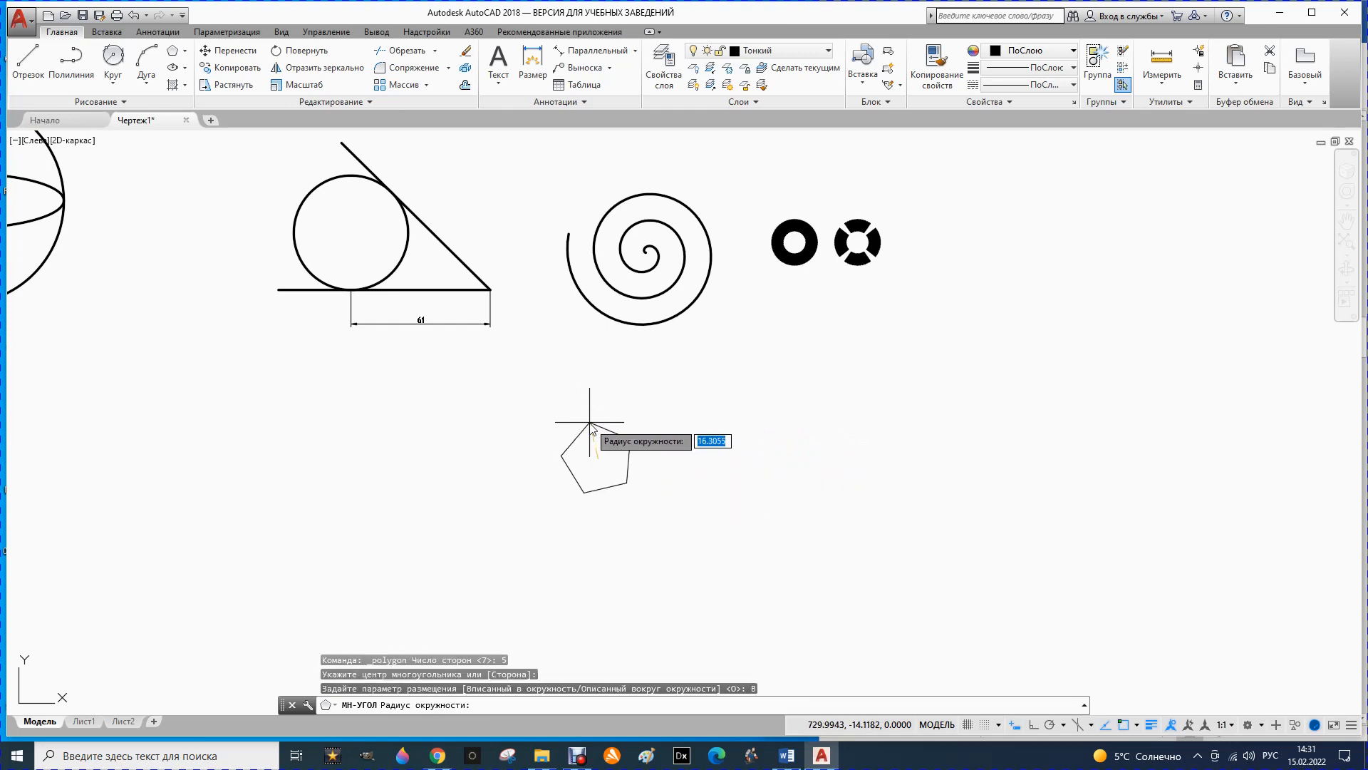
{"action": "key", "text": "Return"}
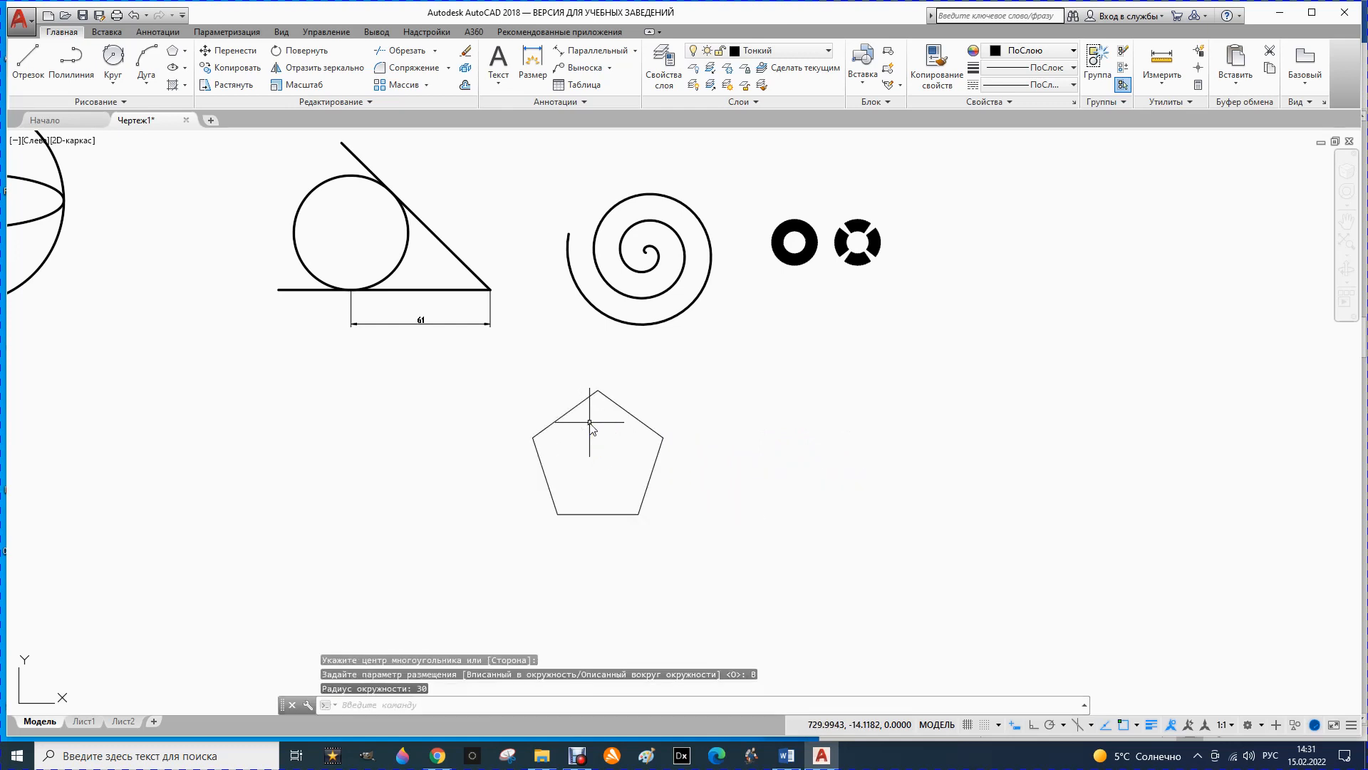
- Draw the pentagon's horizontal diagonal as a line from its left vertex to its right vertex
{"action": "scroll", "coordinate": [620, 519], "scroll_direction": "up", "scroll_amount": 2}
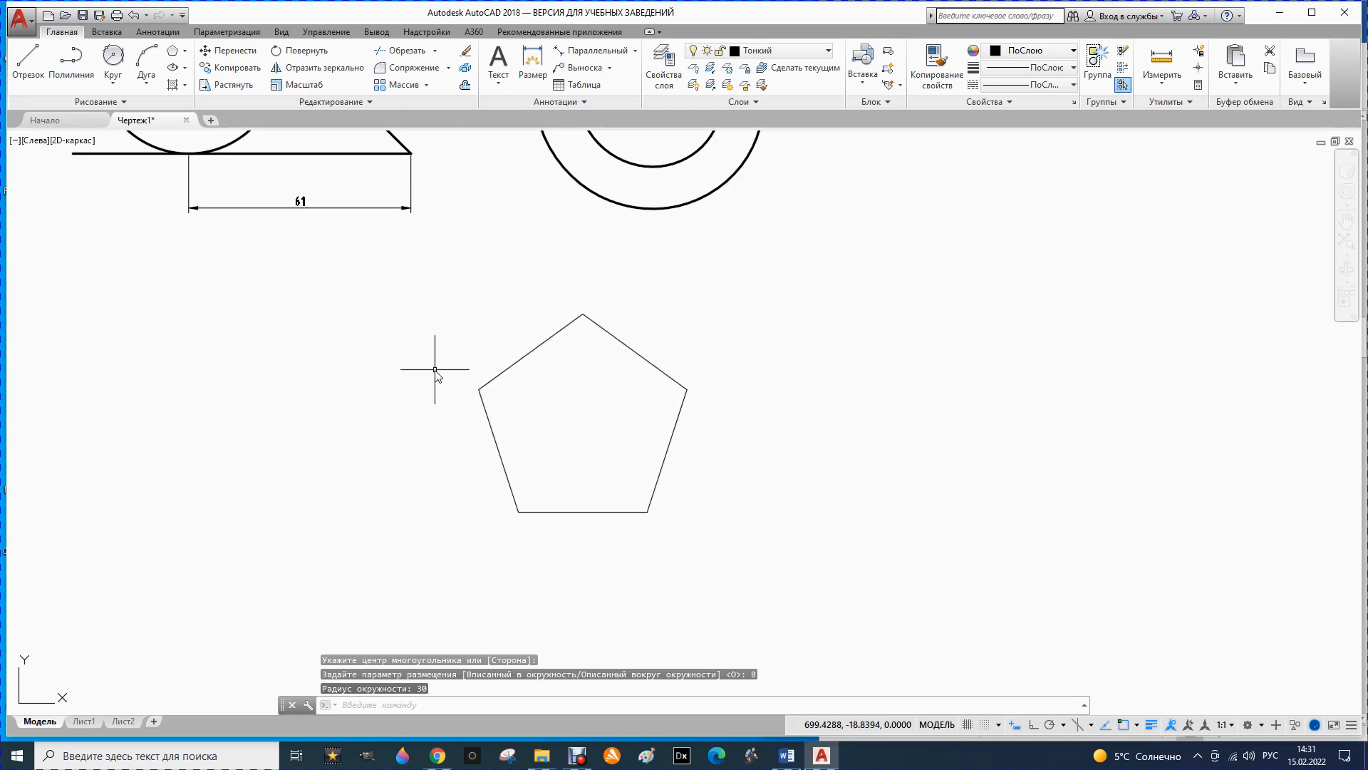
{"action": "left_click", "coordinate": [28, 60]}
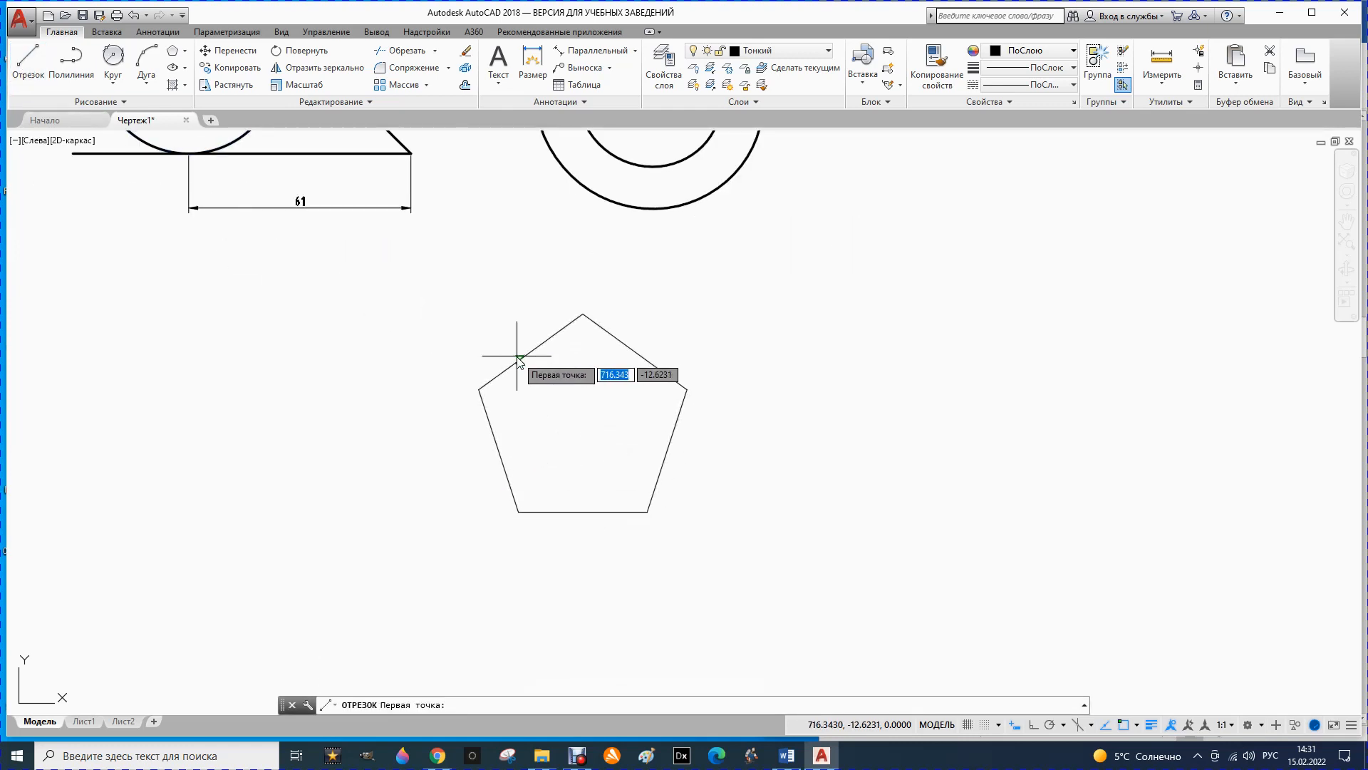
{"action": "left_click", "coordinate": [479, 389]}
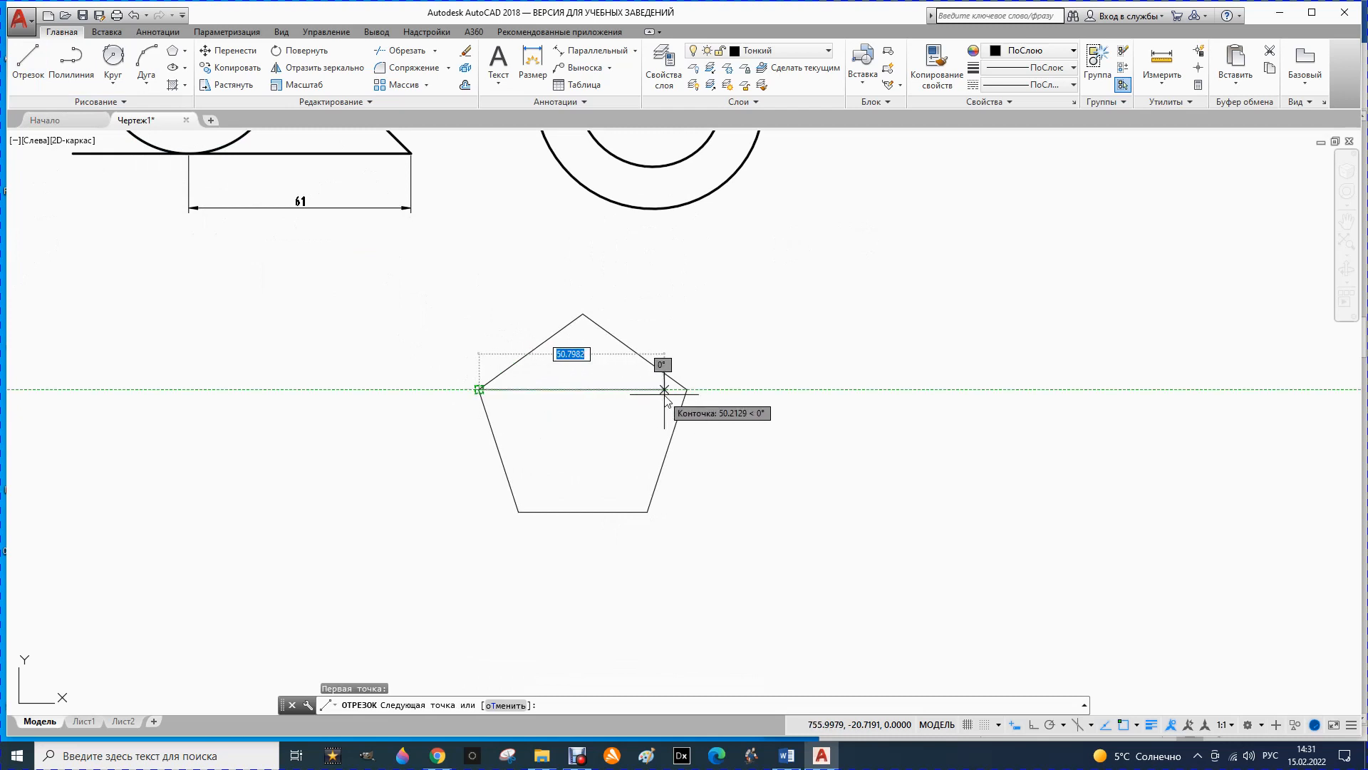
{"action": "left_click", "coordinate": [687, 389]}
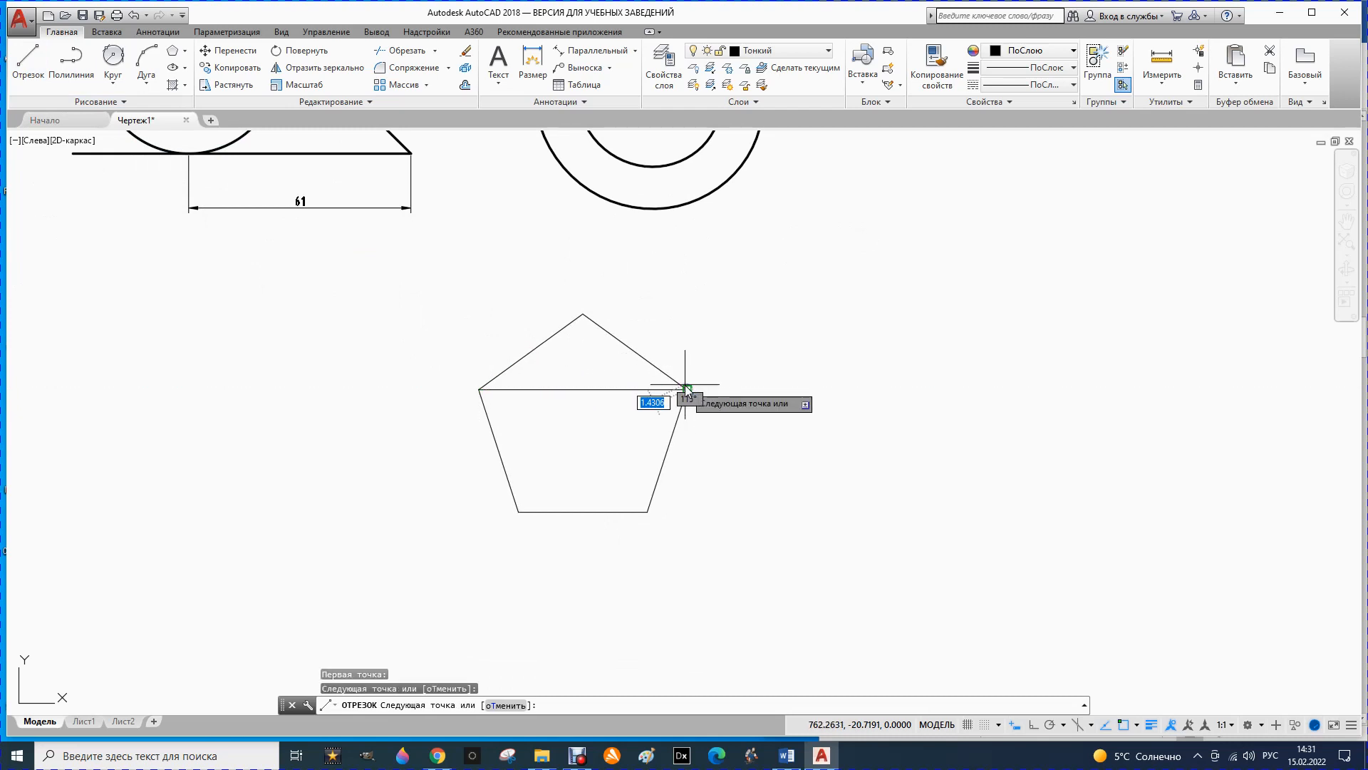
{"action": "key", "text": "Escape"}
- Draw two diagonals joining the pentagon's lower-left and lower-right vertices to its top vertex
{"action": "left_click", "coordinate": [22, 65]}
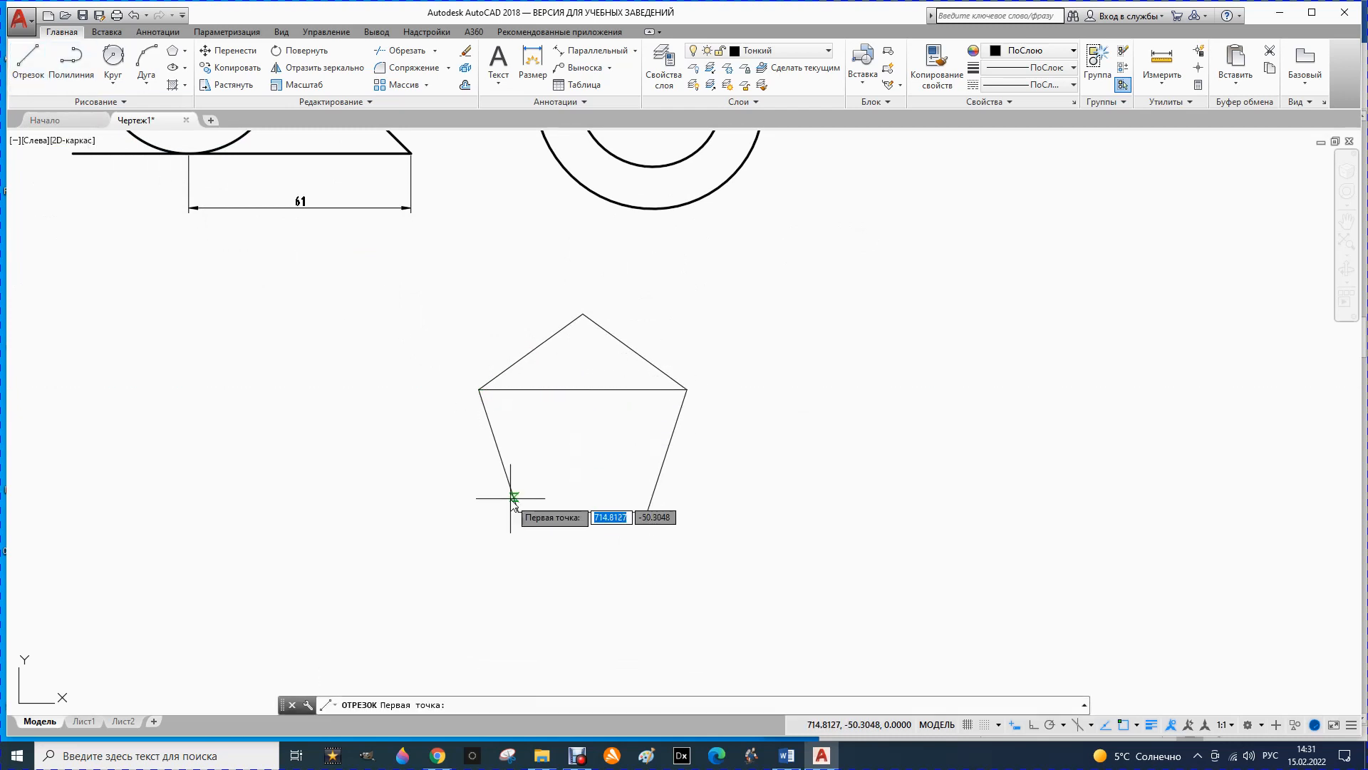
{"action": "left_click", "coordinate": [518, 512]}
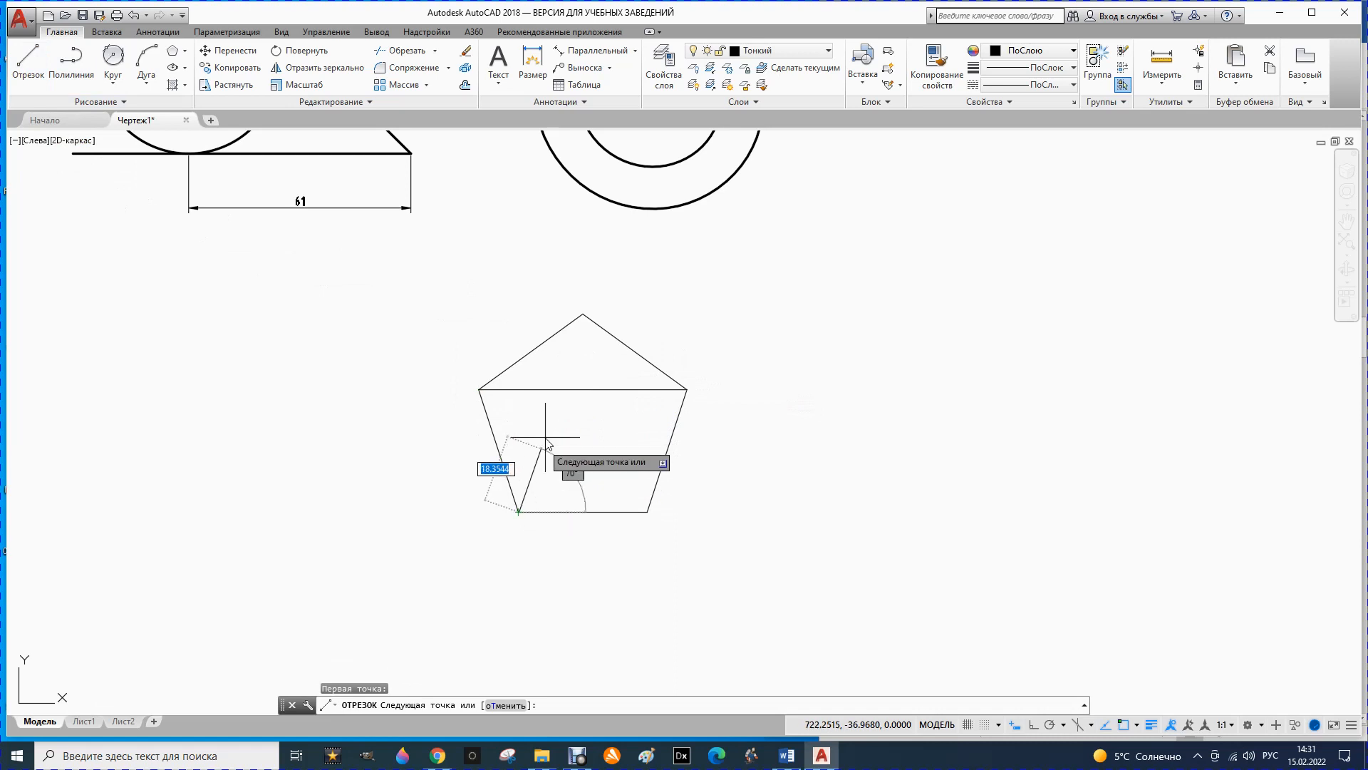
{"action": "left_click", "coordinate": [582, 314]}
{"action": "key", "text": "Escape"}
{"action": "left_click", "coordinate": [25, 64]}
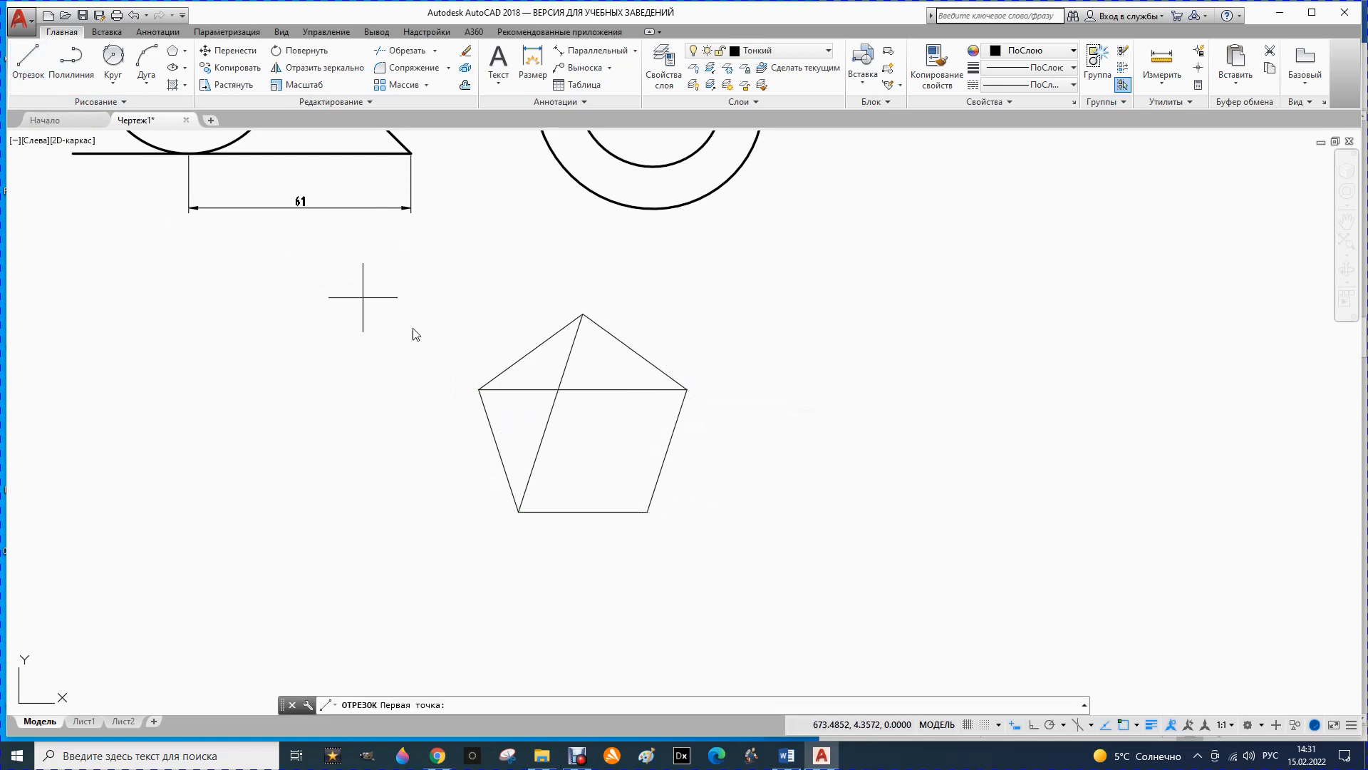
{"action": "left_click", "coordinate": [647, 512]}
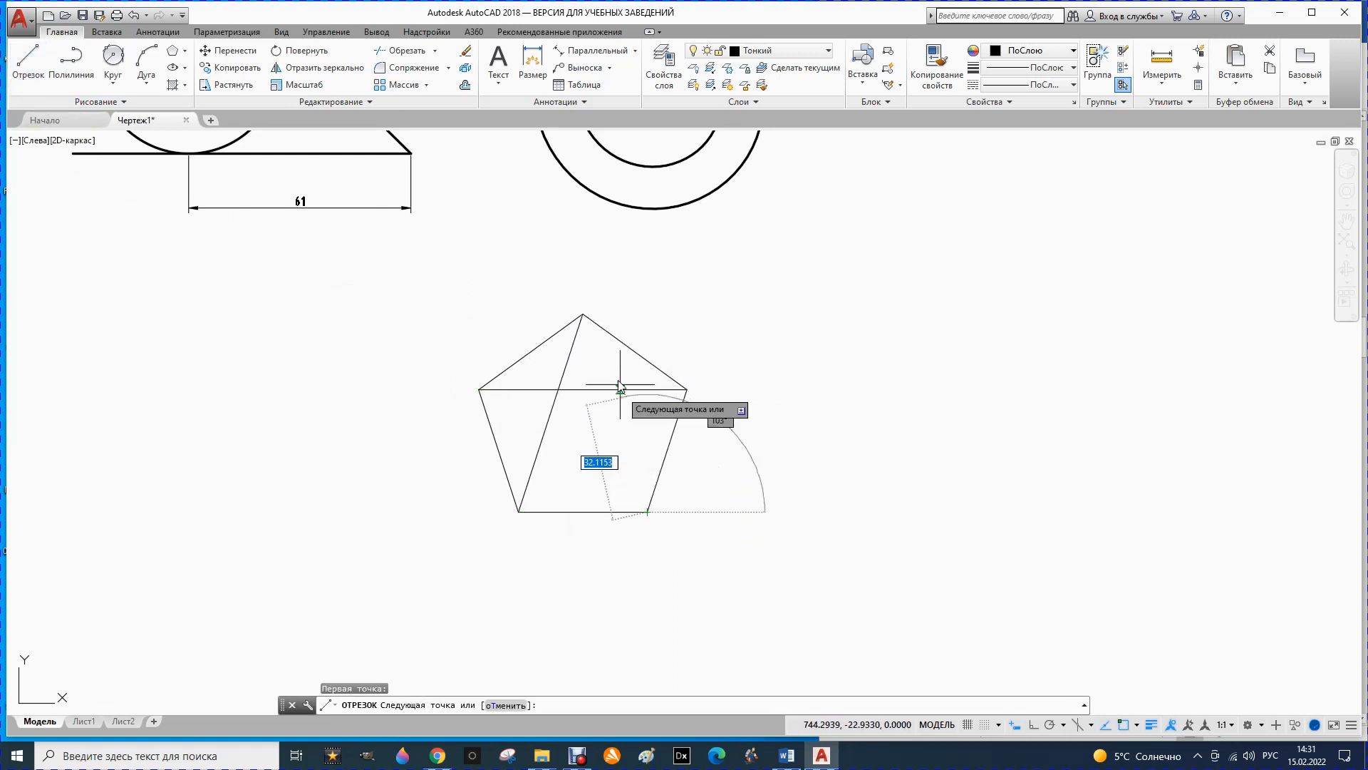
{"action": "left_click", "coordinate": [582, 315]}
- Draw the two crossing diagonals from the pentagon's lower-right vertex to its left vertex and from its lower-left vertex to its right vertex
{"action": "left_click", "coordinate": [16, 62]}
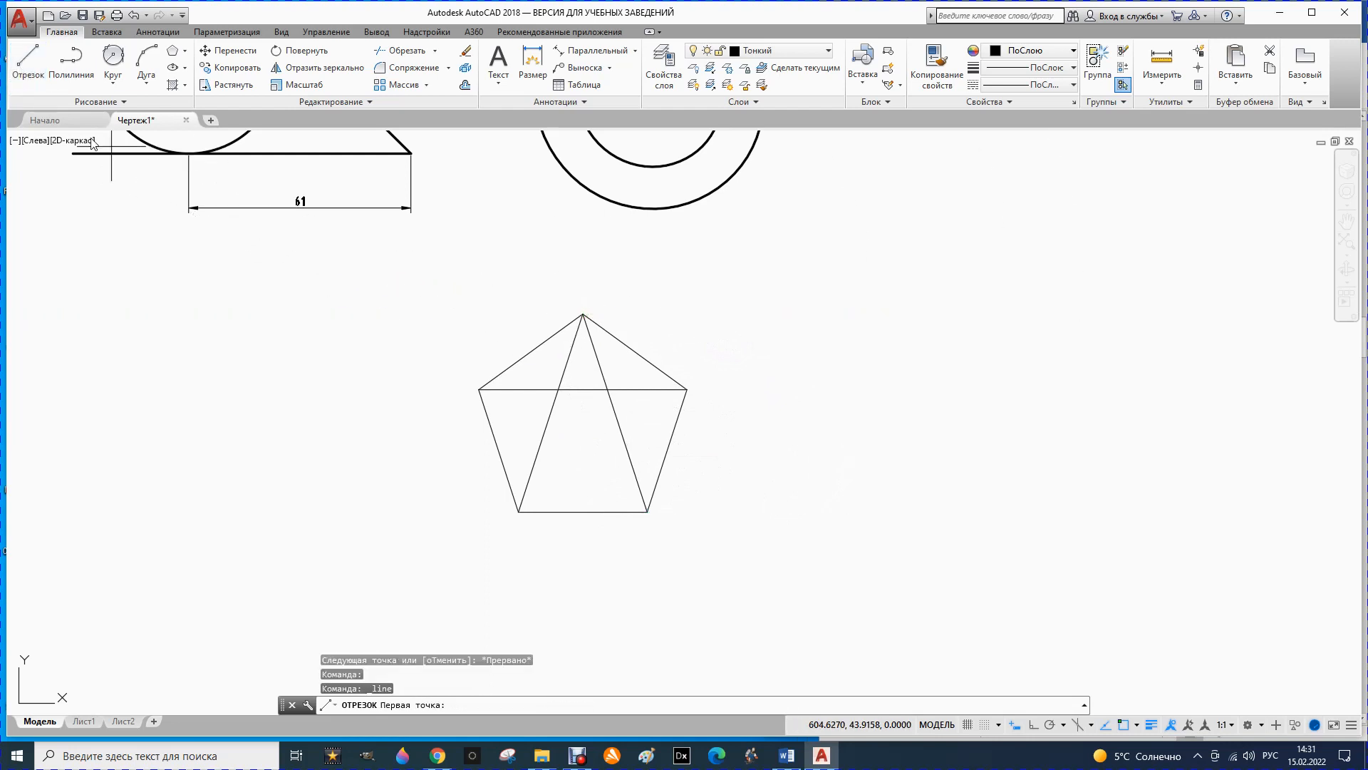
{"action": "left_click", "coordinate": [647, 512]}
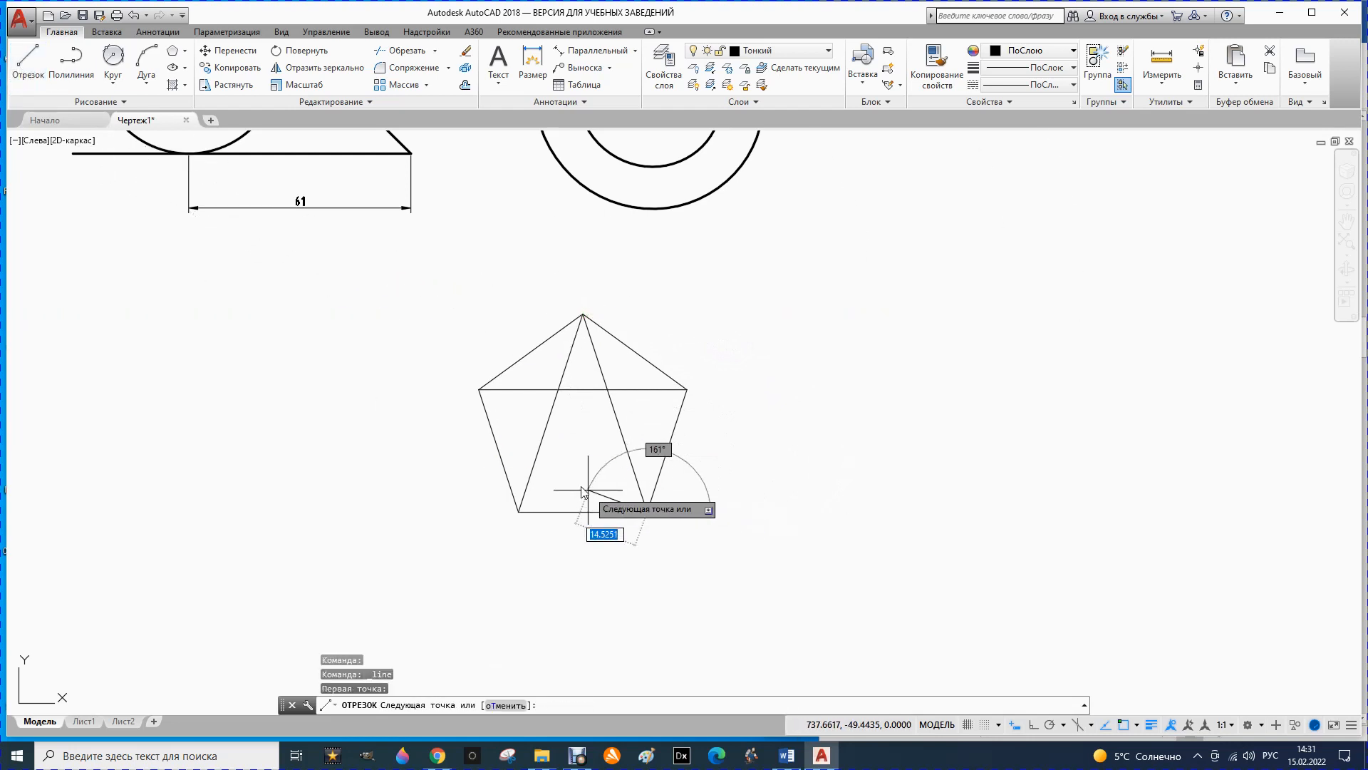
{"action": "left_click", "coordinate": [479, 390]}
{"action": "key", "text": "Escape"}
{"action": "left_click", "coordinate": [39, 82]}
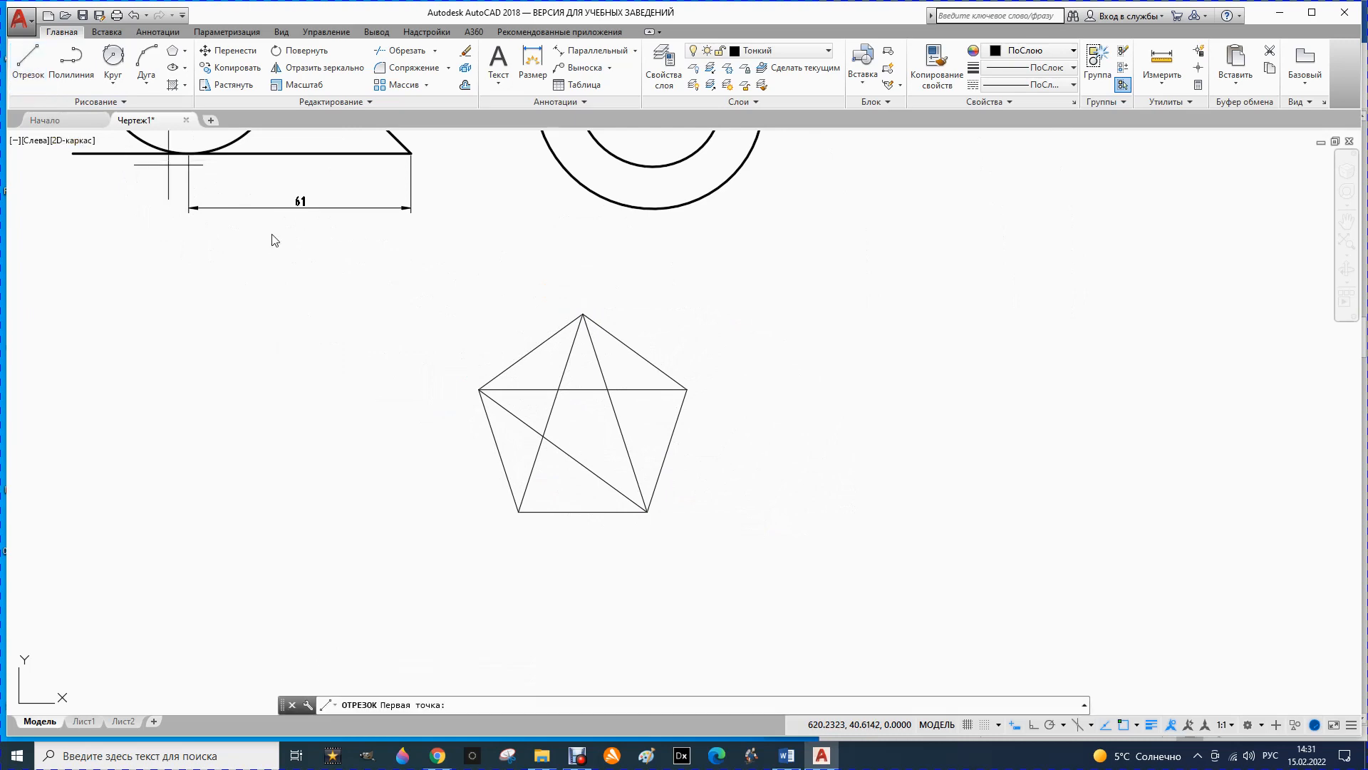
{"action": "left_click", "coordinate": [520, 511]}
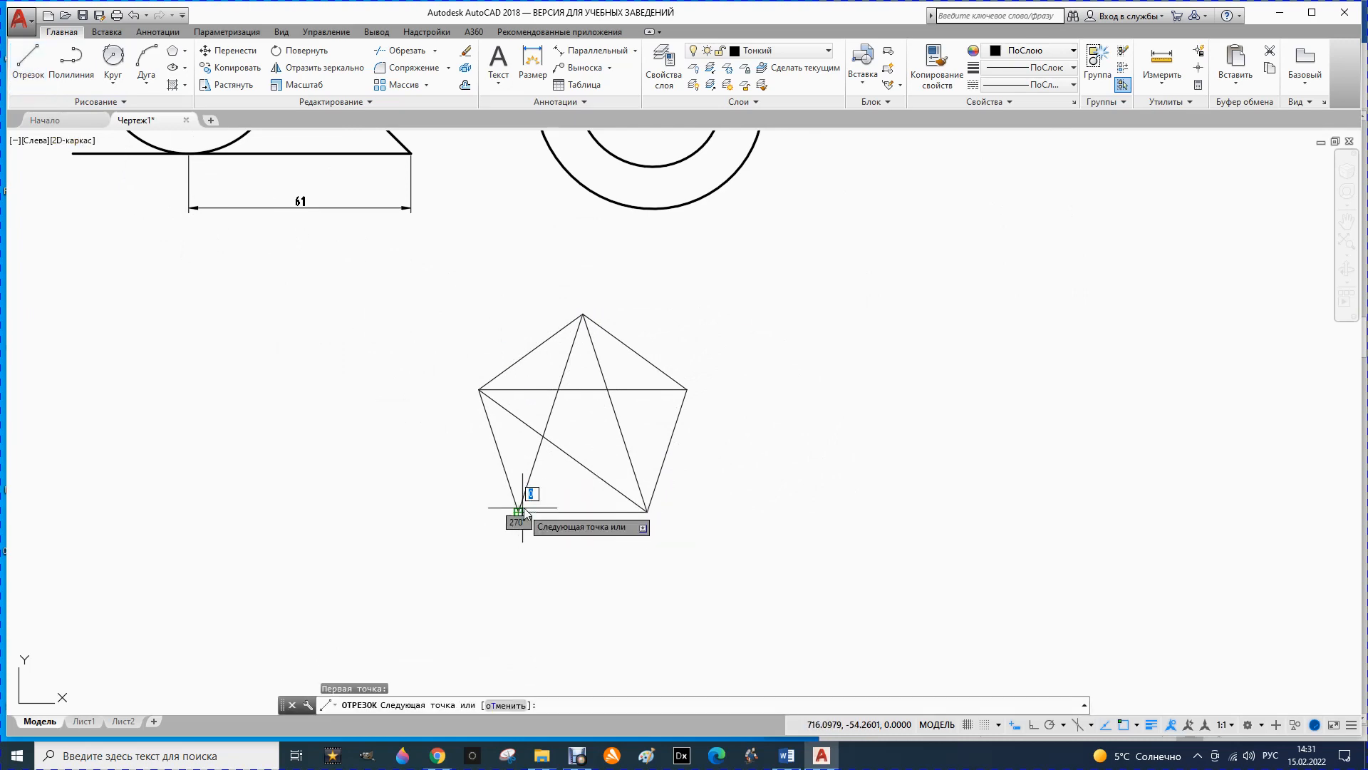
{"action": "left_click", "coordinate": [687, 390]}
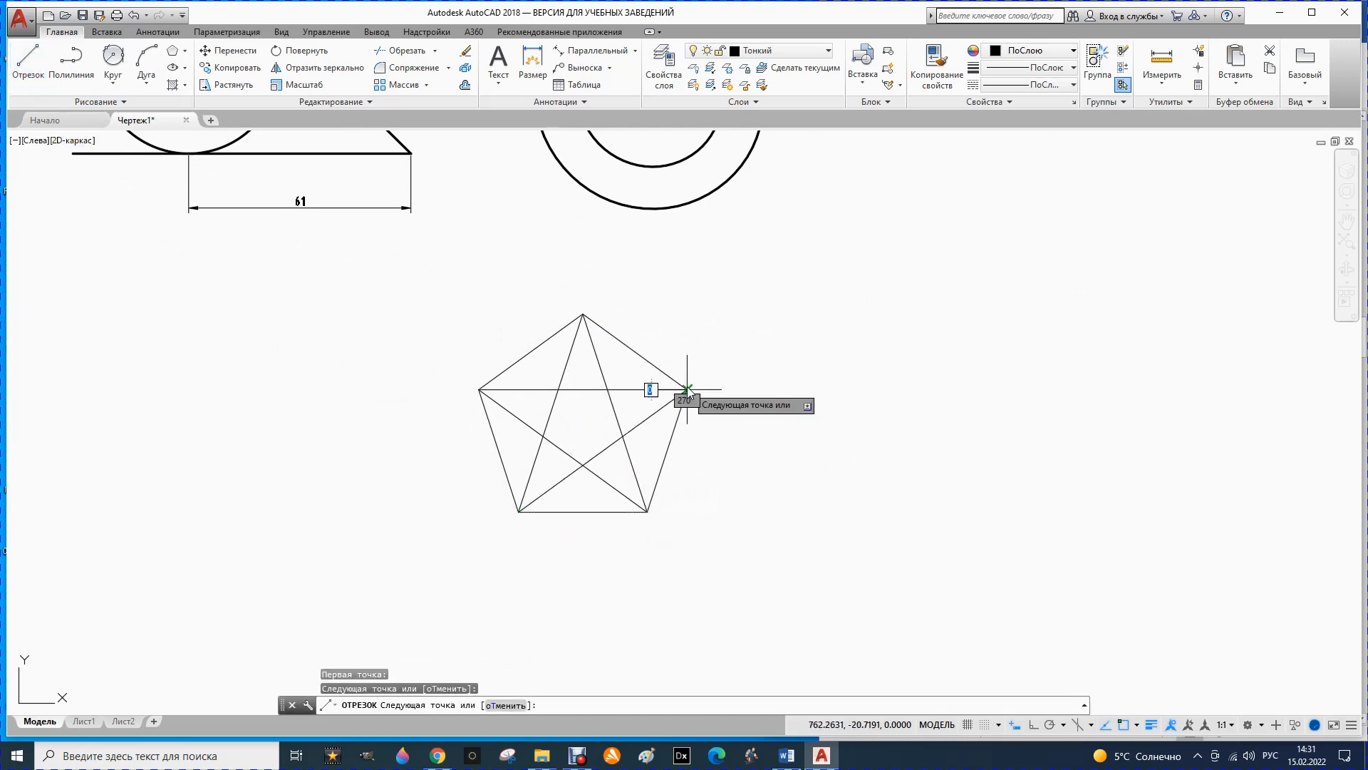
{"action": "key", "text": "Escape"}
- Draw two crossing lines from the midpoints of the pentagon's upper-left and upper-right sides to the midpoints of its opposite lower sides
{"action": "left_click", "coordinate": [29, 66]}
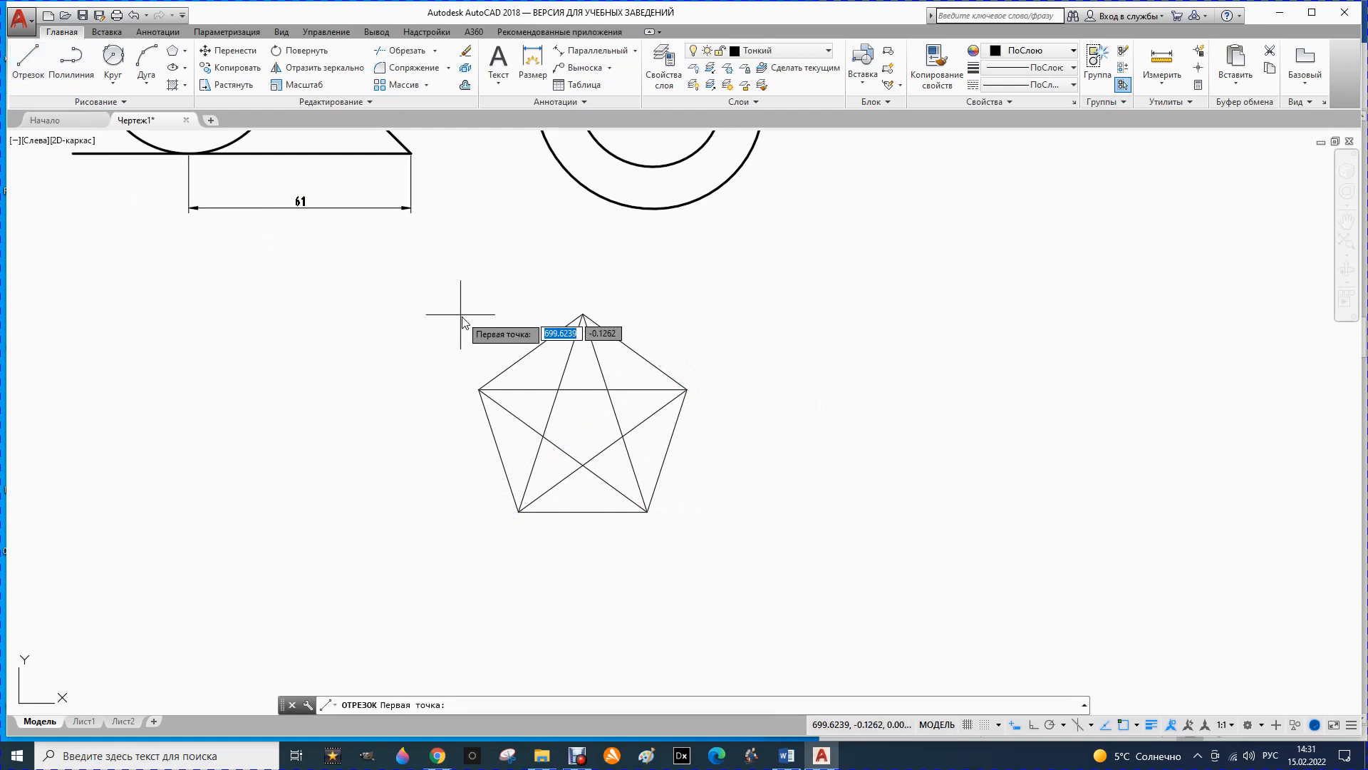
{"action": "left_click", "coordinate": [531, 350]}
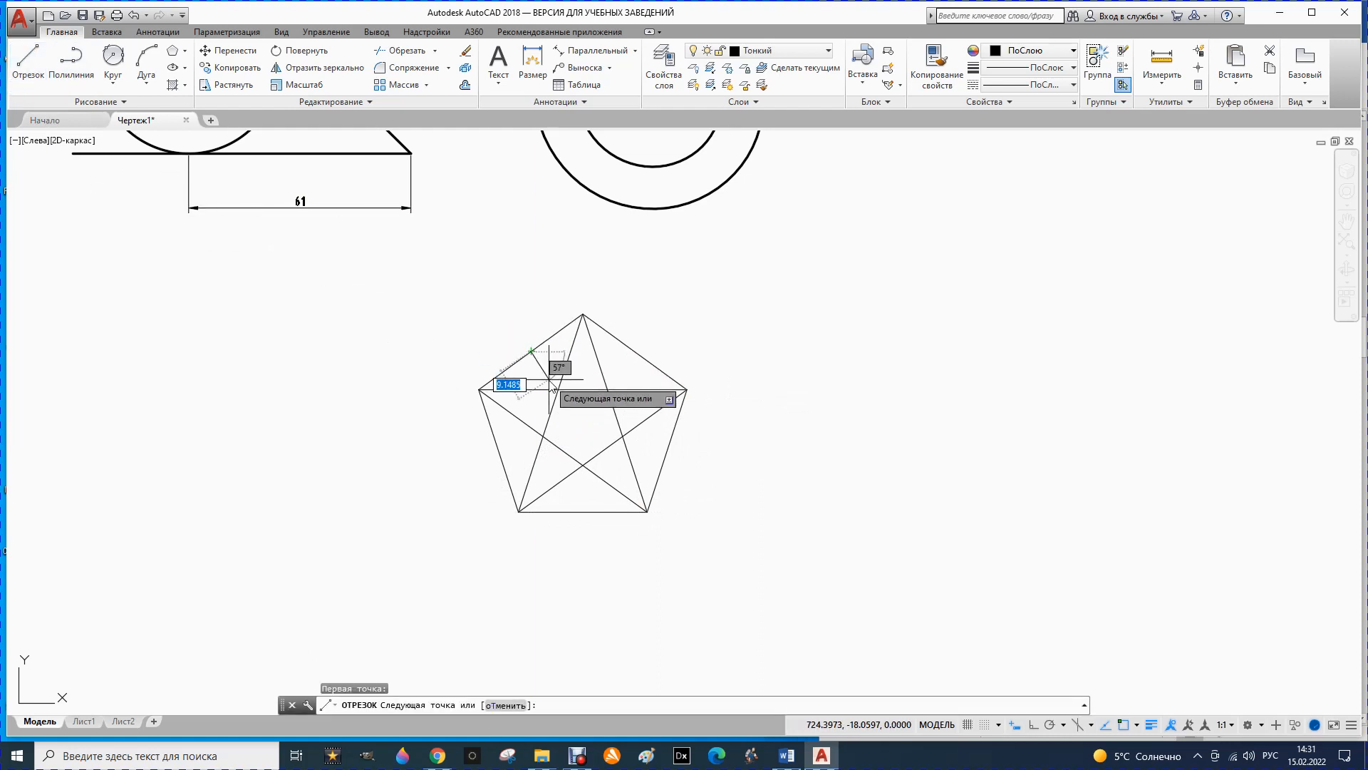
{"action": "left_click", "coordinate": [666, 450]}
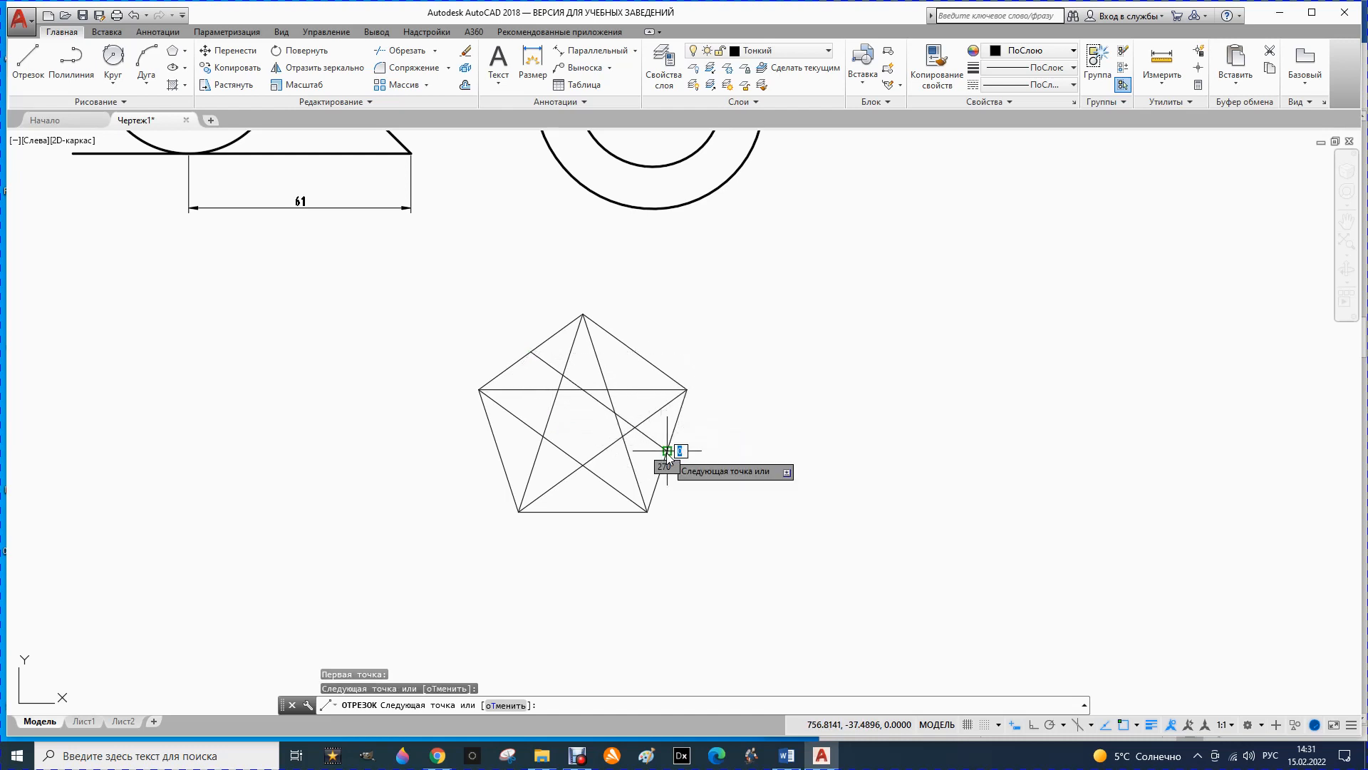
{"action": "key", "text": "Escape"}
{"action": "left_click", "coordinate": [28, 61]}
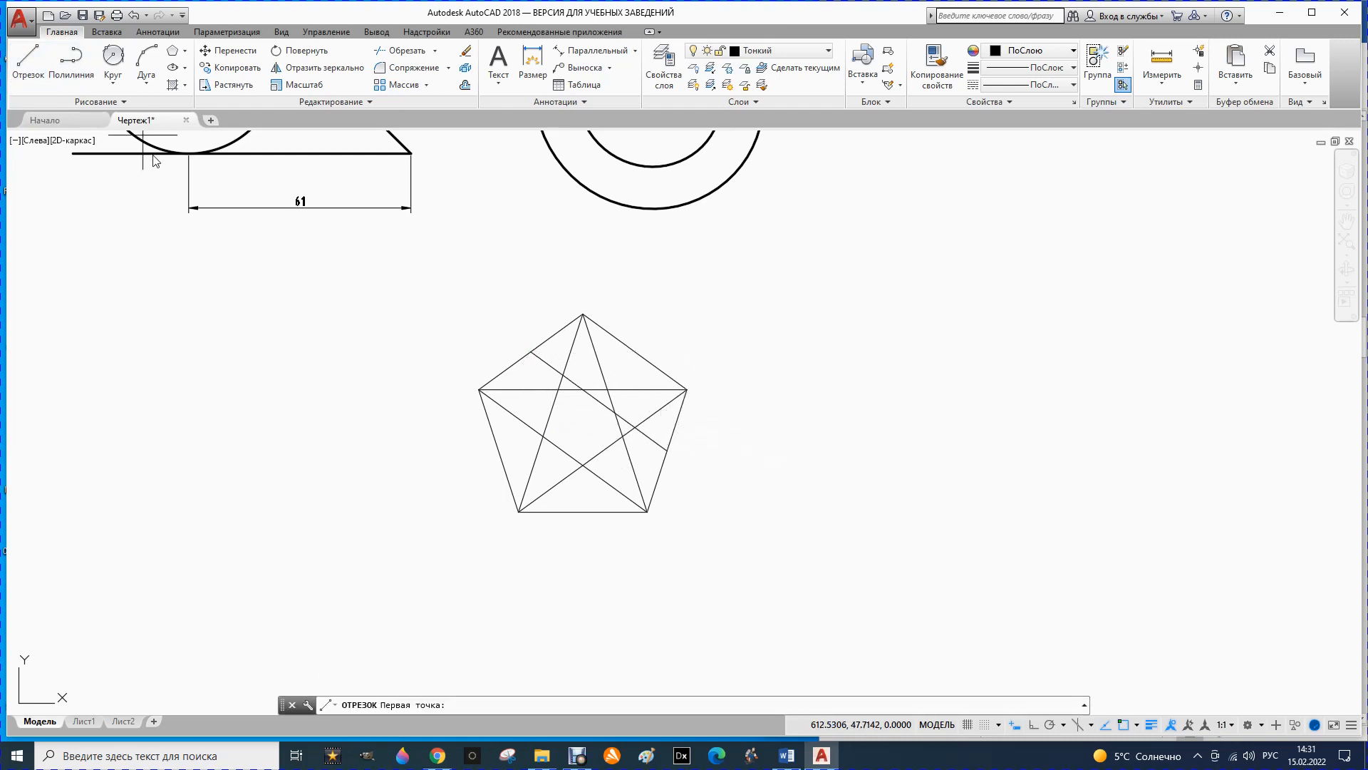
{"action": "left_click", "coordinate": [635, 351]}
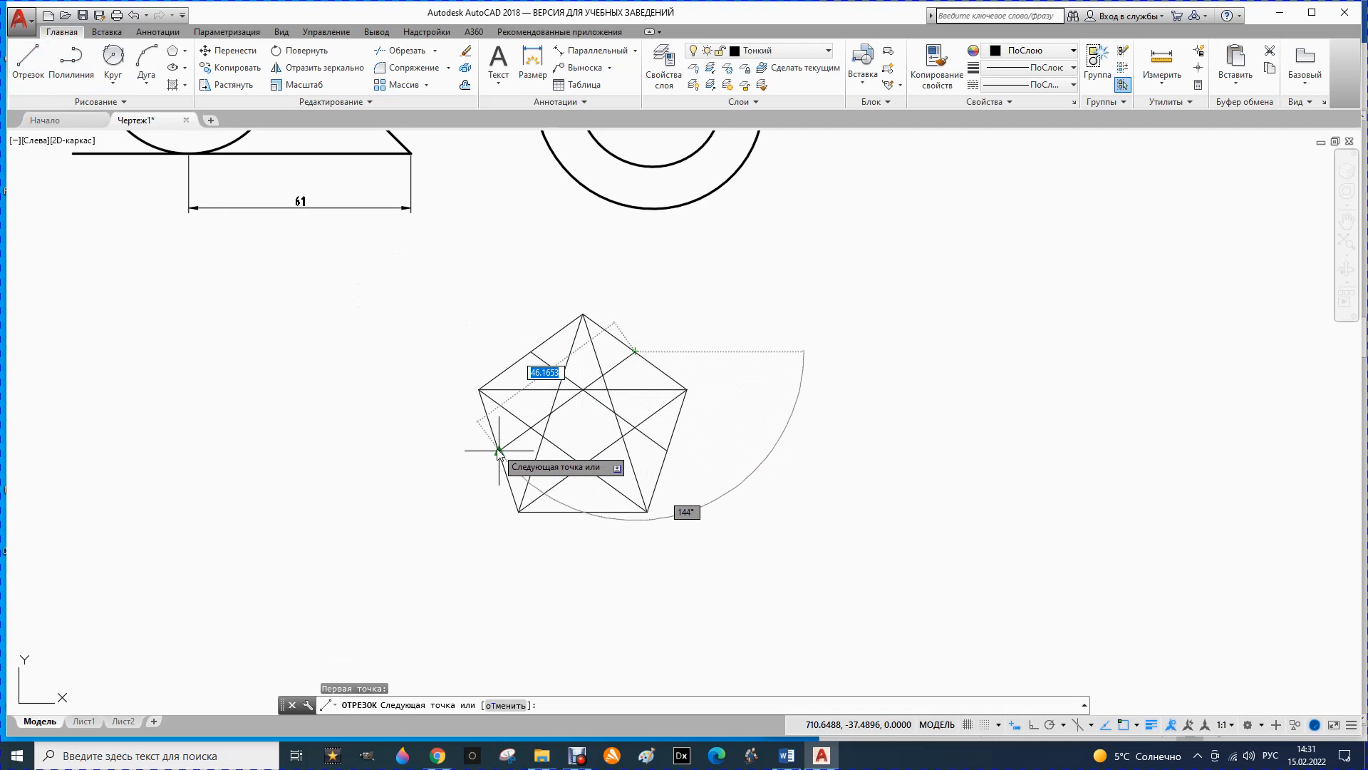
- Draw a horizontal line joining the midpoints of the pentagon's lower-left and lower-right sides
{"action": "left_click", "coordinate": [28, 61]}
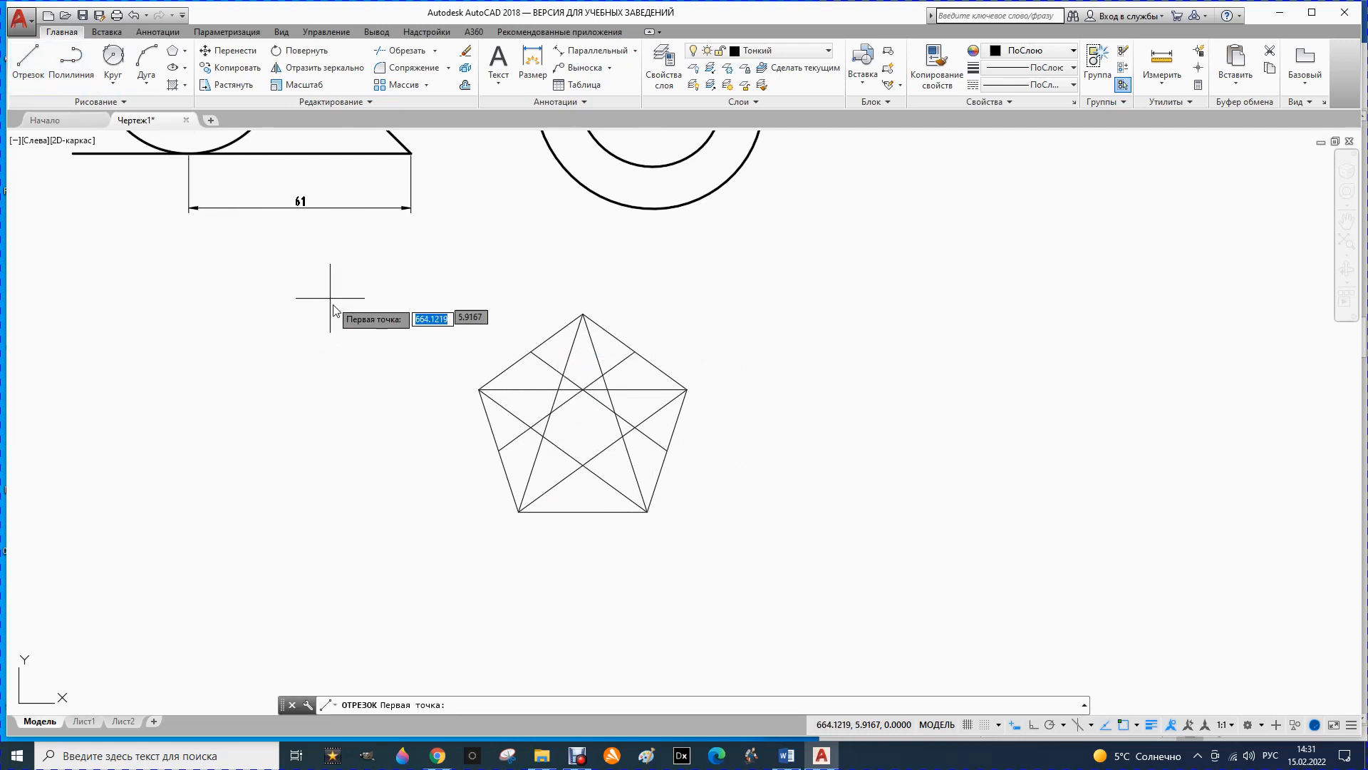
{"action": "left_click", "coordinate": [499, 451]}
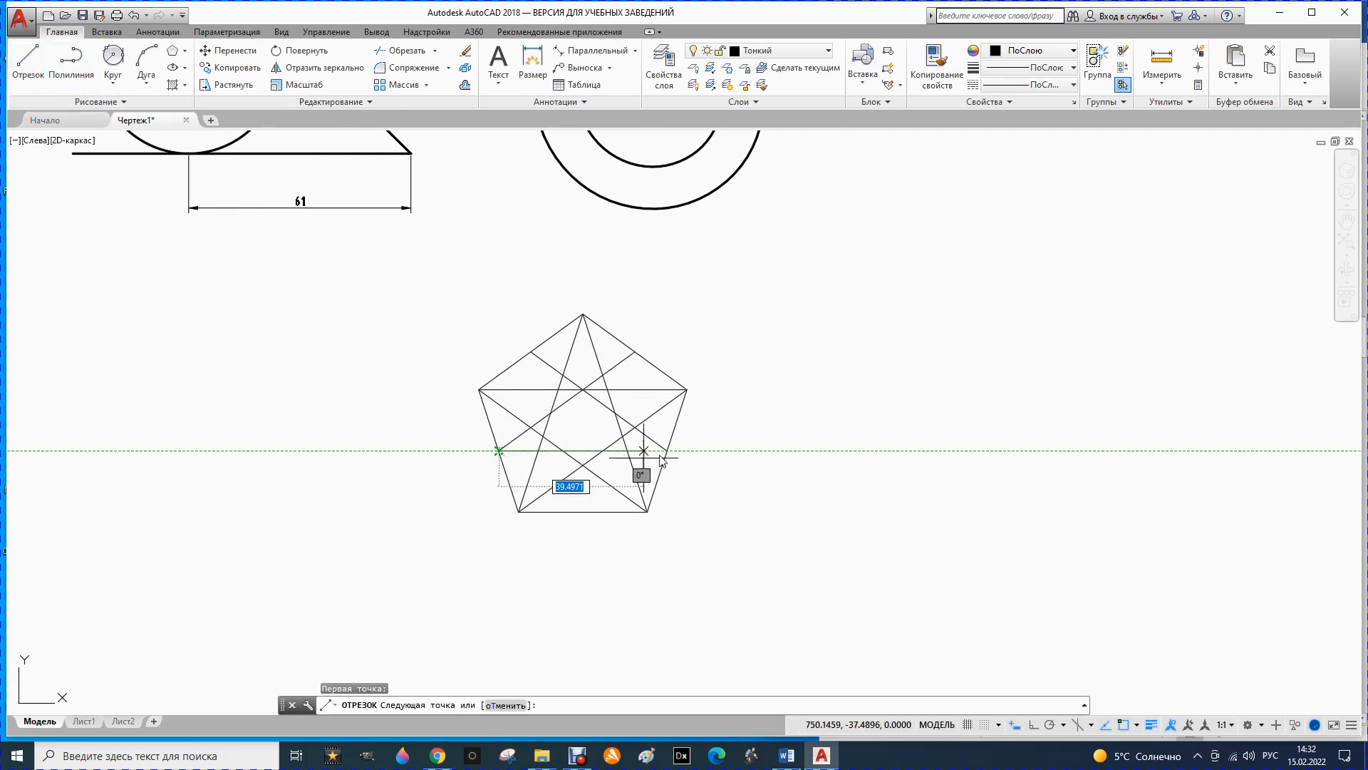
{"action": "left_click", "coordinate": [668, 450]}
{"action": "key", "text": "Escape"}
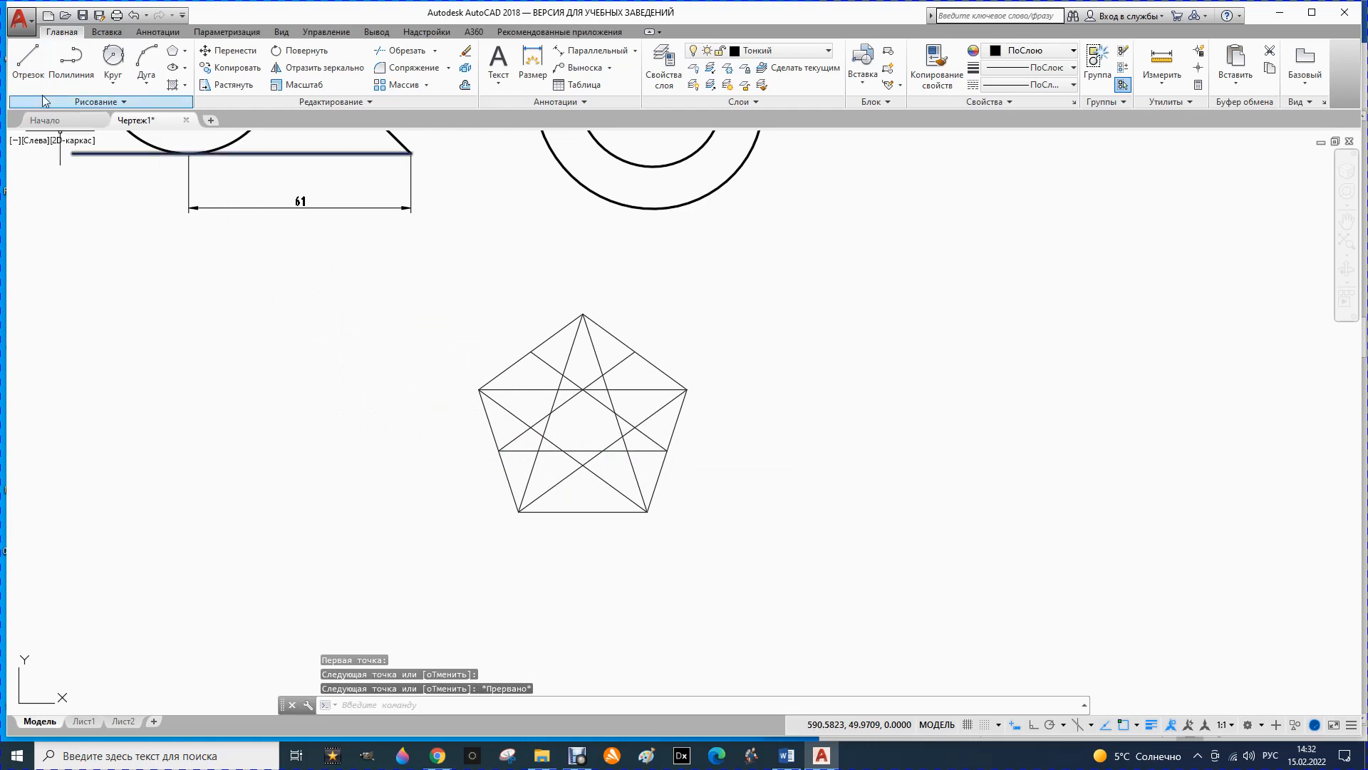
- Draw two lines from the midpoint of the pentagon's base to the midpoints of its upper-left and upper-right sides
{"action": "left_click", "coordinate": [28, 61]}
{"action": "left_click", "coordinate": [583, 511]}
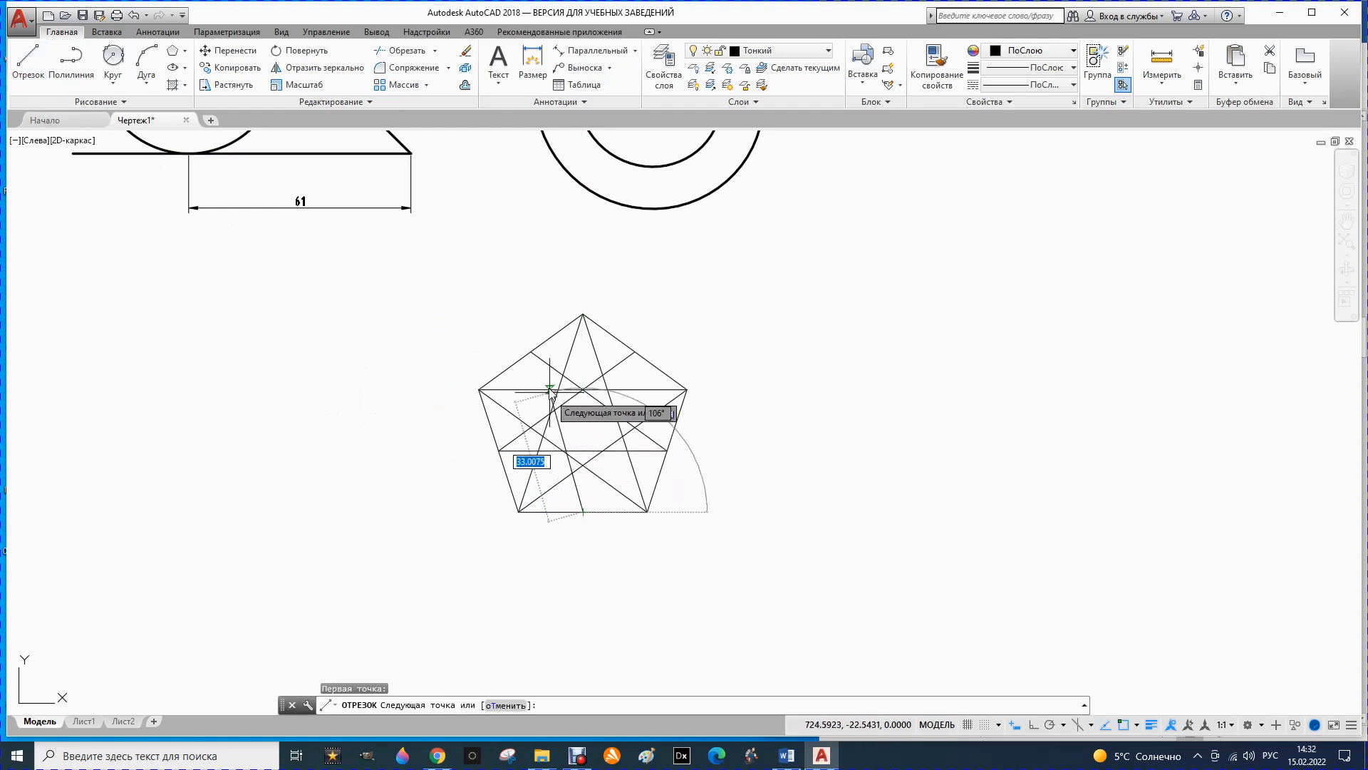
{"action": "left_click", "coordinate": [531, 352]}
{"action": "key", "text": "Escape"}
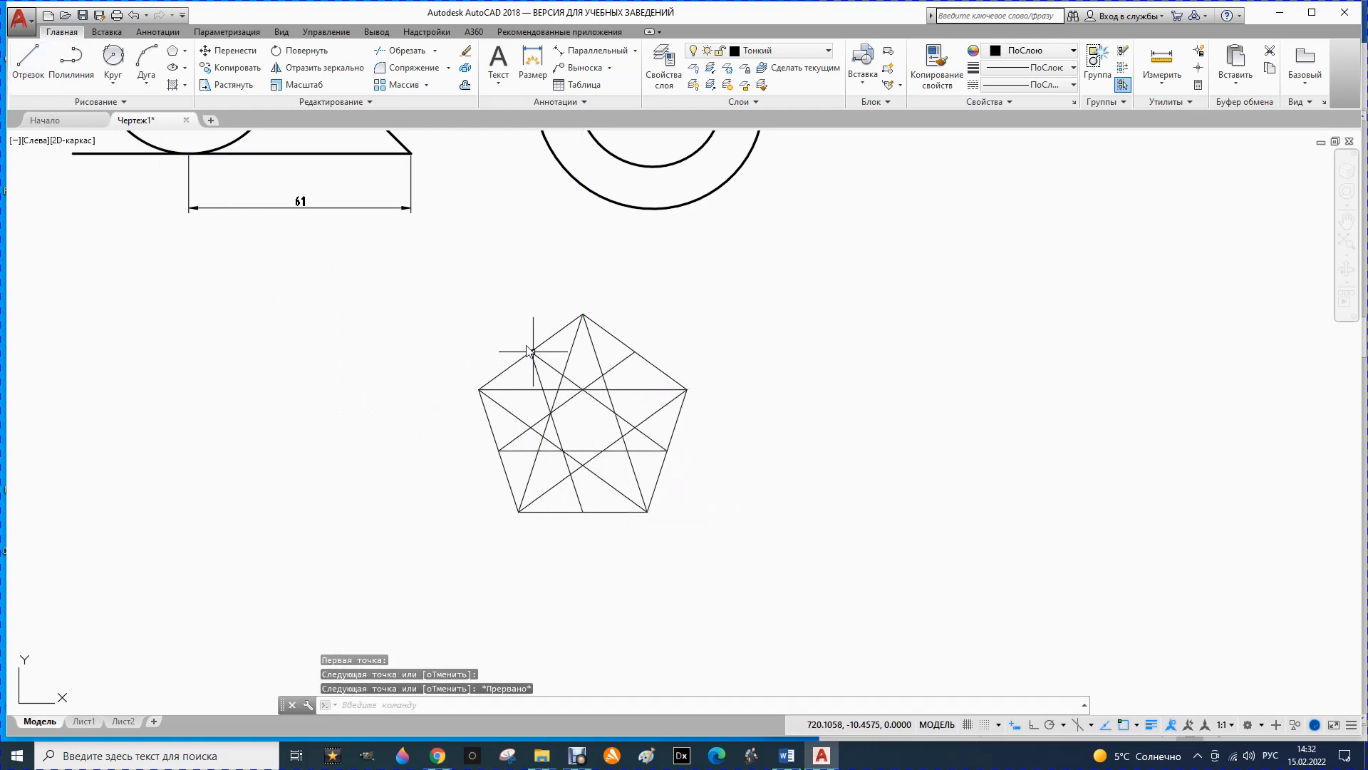
{"action": "left_click", "coordinate": [27, 60]}
{"action": "left_click", "coordinate": [583, 511]}
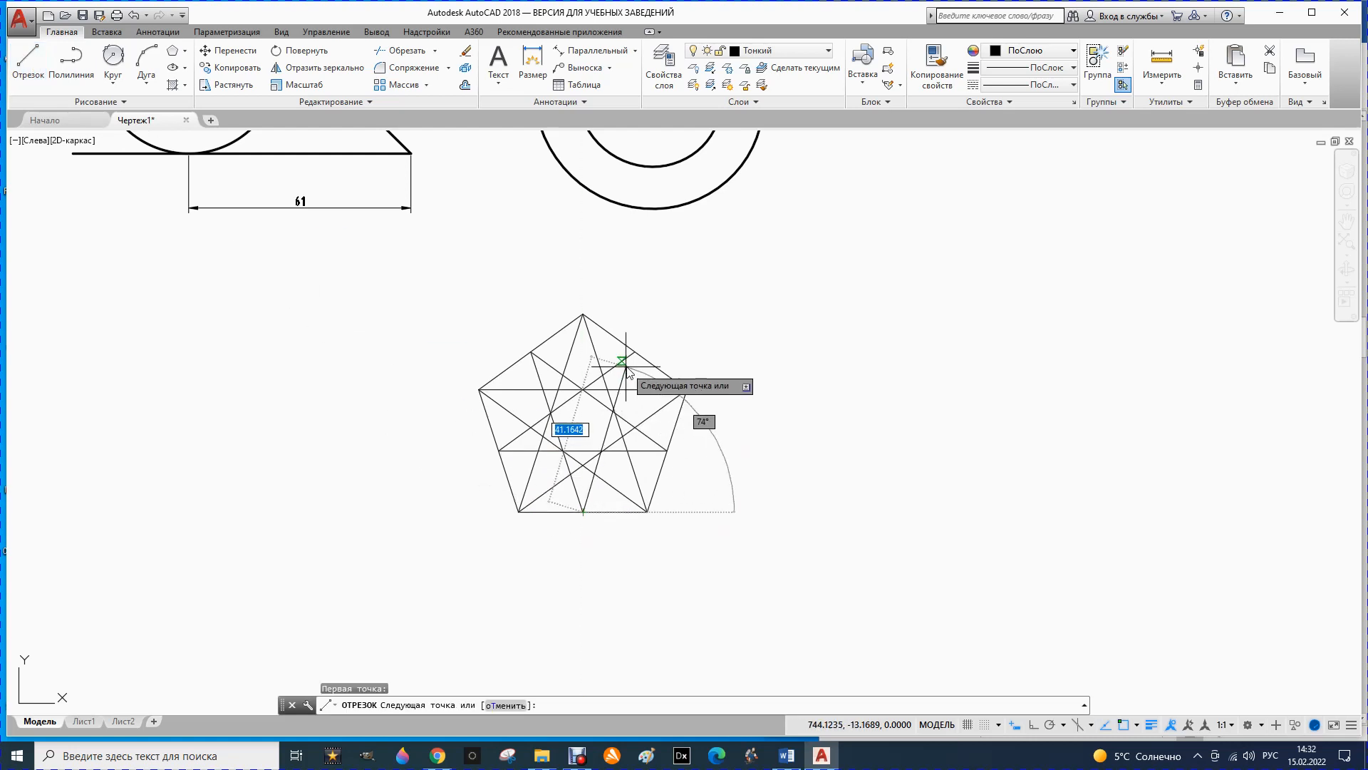
{"action": "left_click", "coordinate": [634, 351]}
{"action": "key", "text": "Escape"}
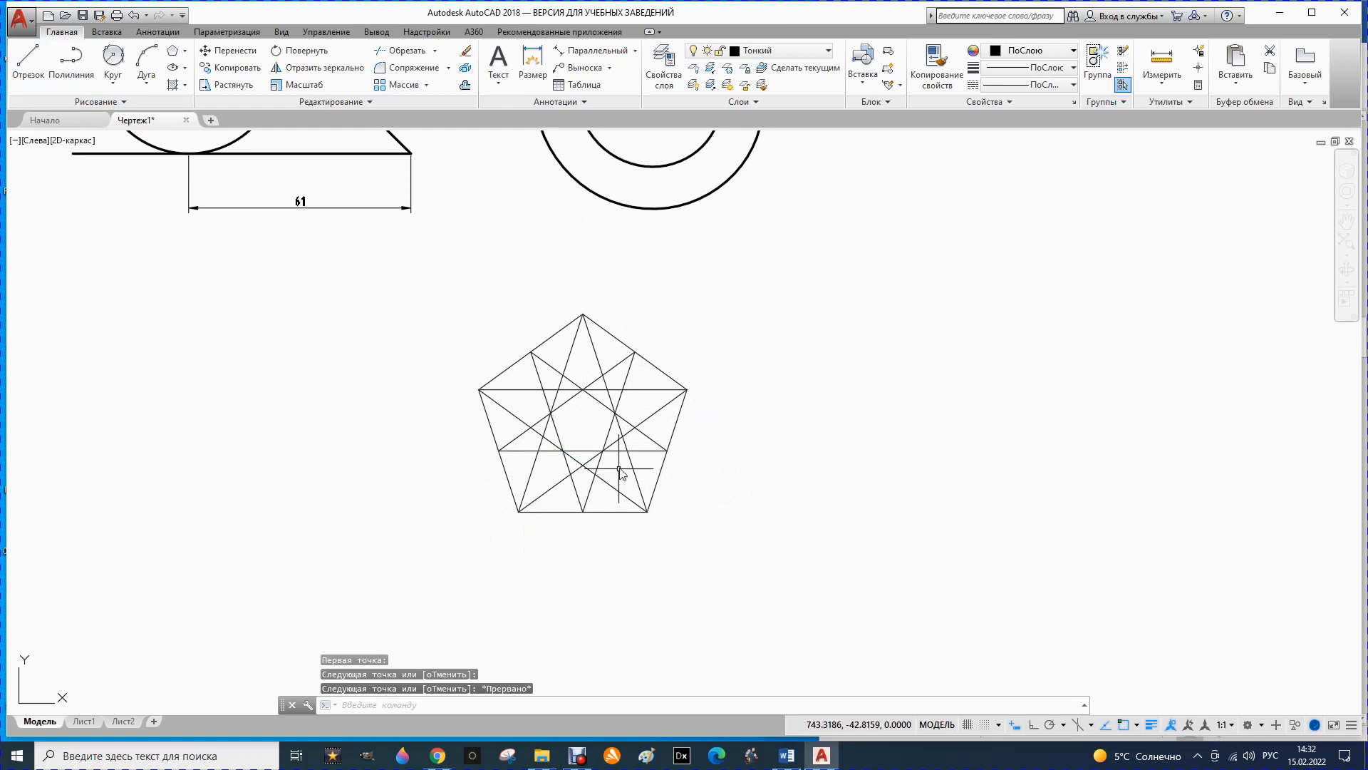
- Move the pentagon and all its inner star lines to the thick line layer
{"action": "mouse_move", "coordinate": [424, 274]}
{"action": "left_mouse_down"}
{"action": "mouse_move", "coordinate": [766, 480]}
{"action": "mouse_move", "coordinate": [376, 566]}
{"action": "left_mouse_up"}
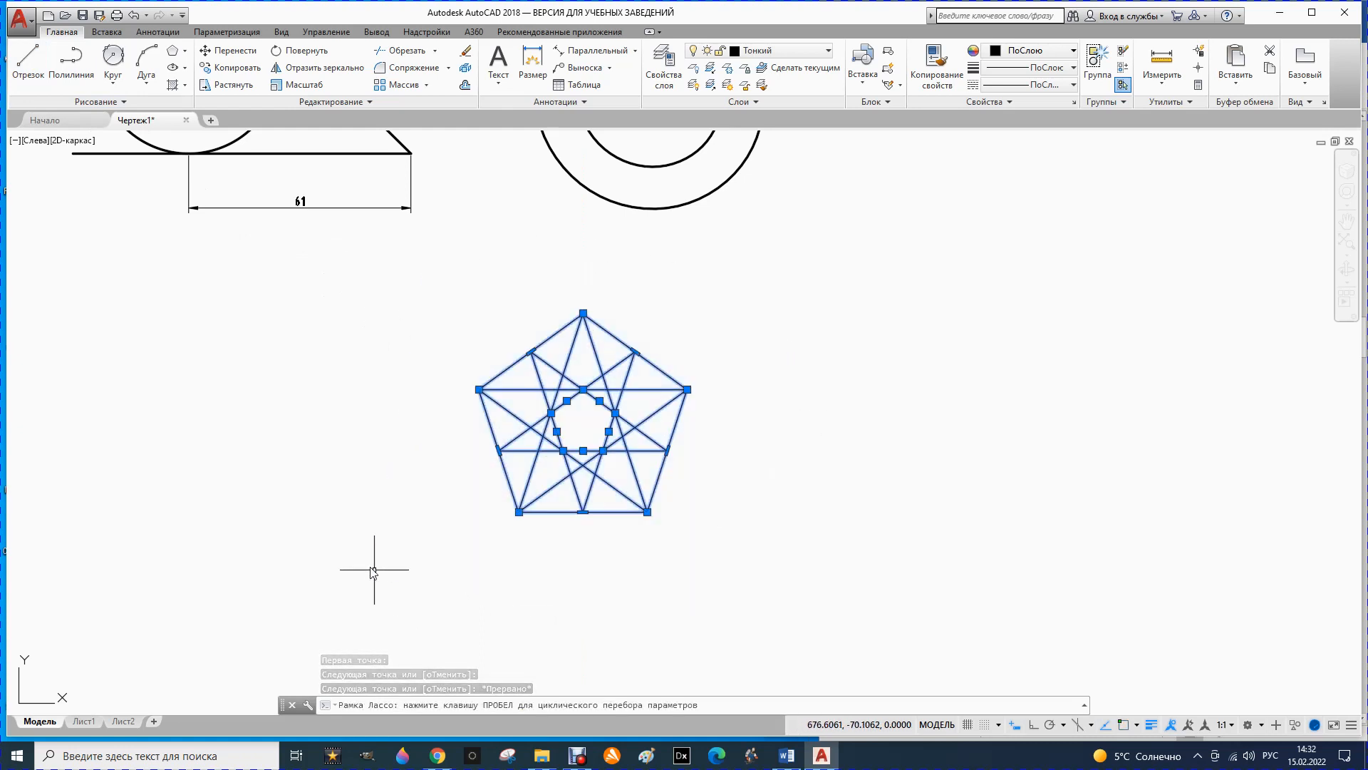
{"action": "left_click", "coordinate": [828, 51]}
{"action": "left_click", "coordinate": [757, 124]}
{"action": "key", "text": "Escape"}
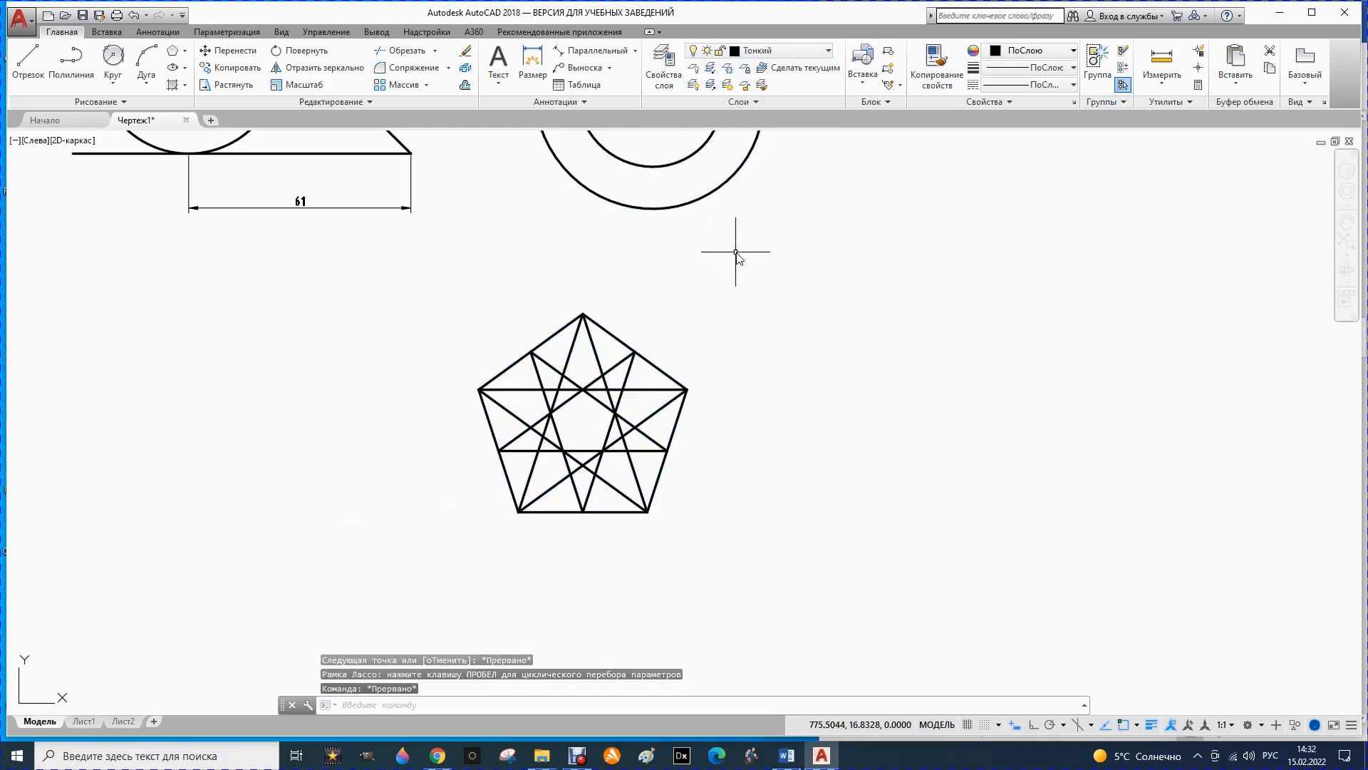
- Examine the task 11 sheet of architectural moulding profiles below the drawing frame
{"action": "scroll", "coordinate": [784, 263], "scroll_direction": "down", "scroll_amount": 6}
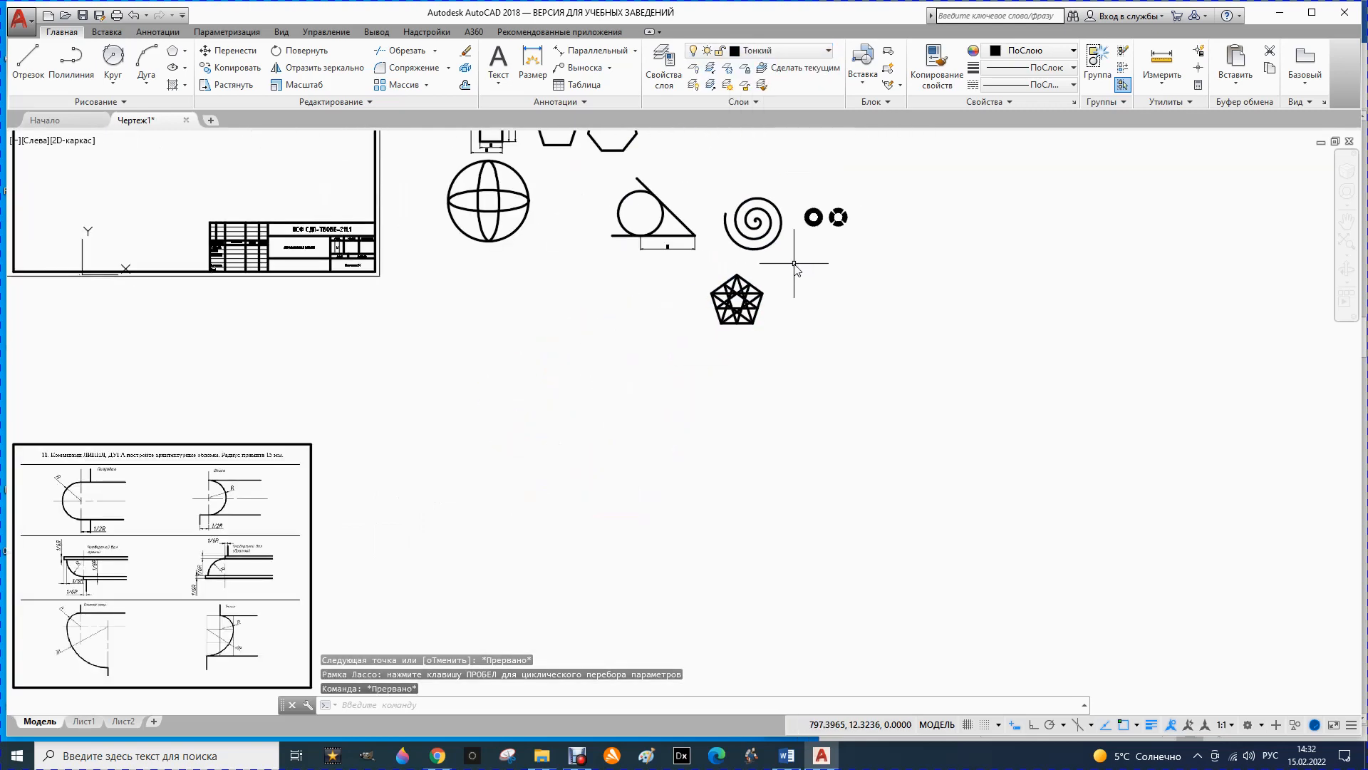
{"action": "scroll", "coordinate": [798, 264], "scroll_direction": "down", "scroll_amount": 2}
{"action": "scroll", "coordinate": [370, 492], "scroll_direction": "up", "scroll_amount": 2}
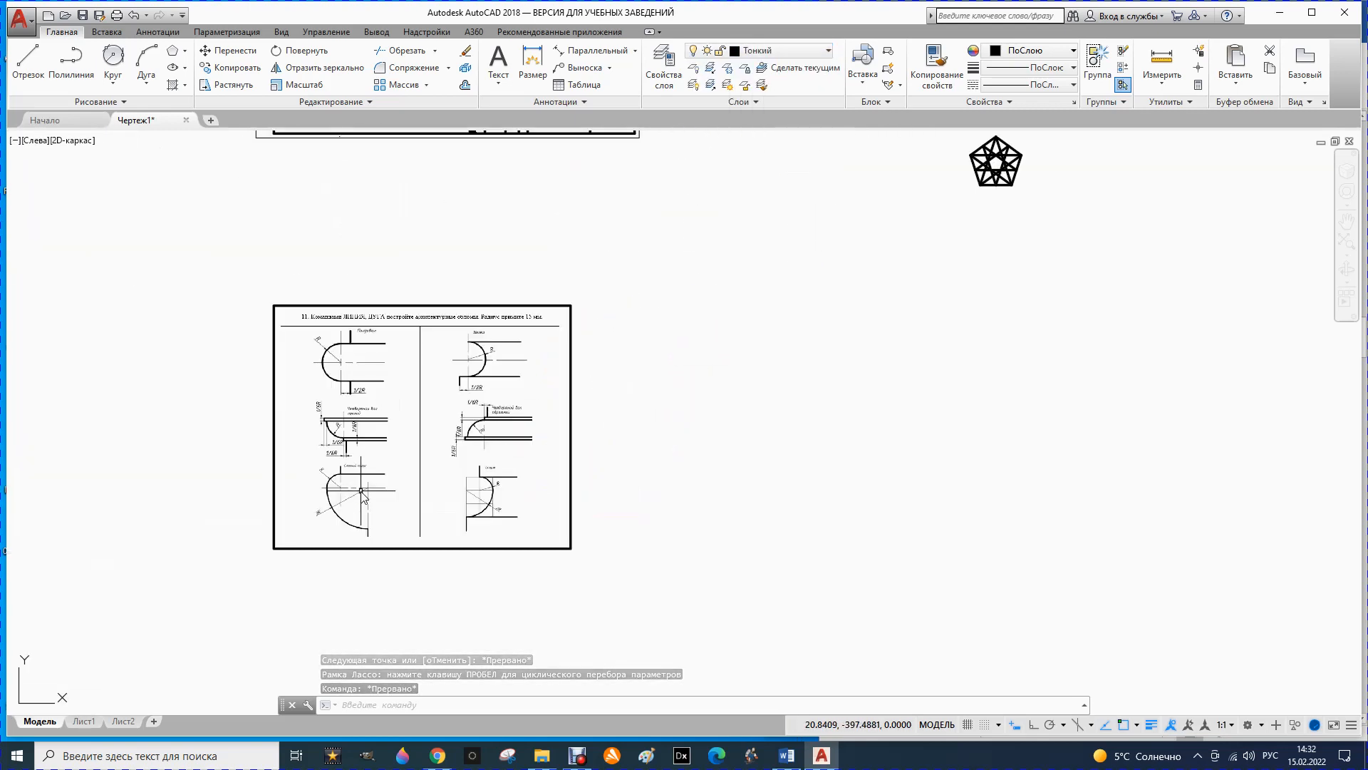
{"action": "scroll", "coordinate": [553, 502], "scroll_direction": "up", "scroll_amount": 4}
{"action": "scroll", "coordinate": [424, 401], "scroll_direction": "down", "scroll_amount": 2}
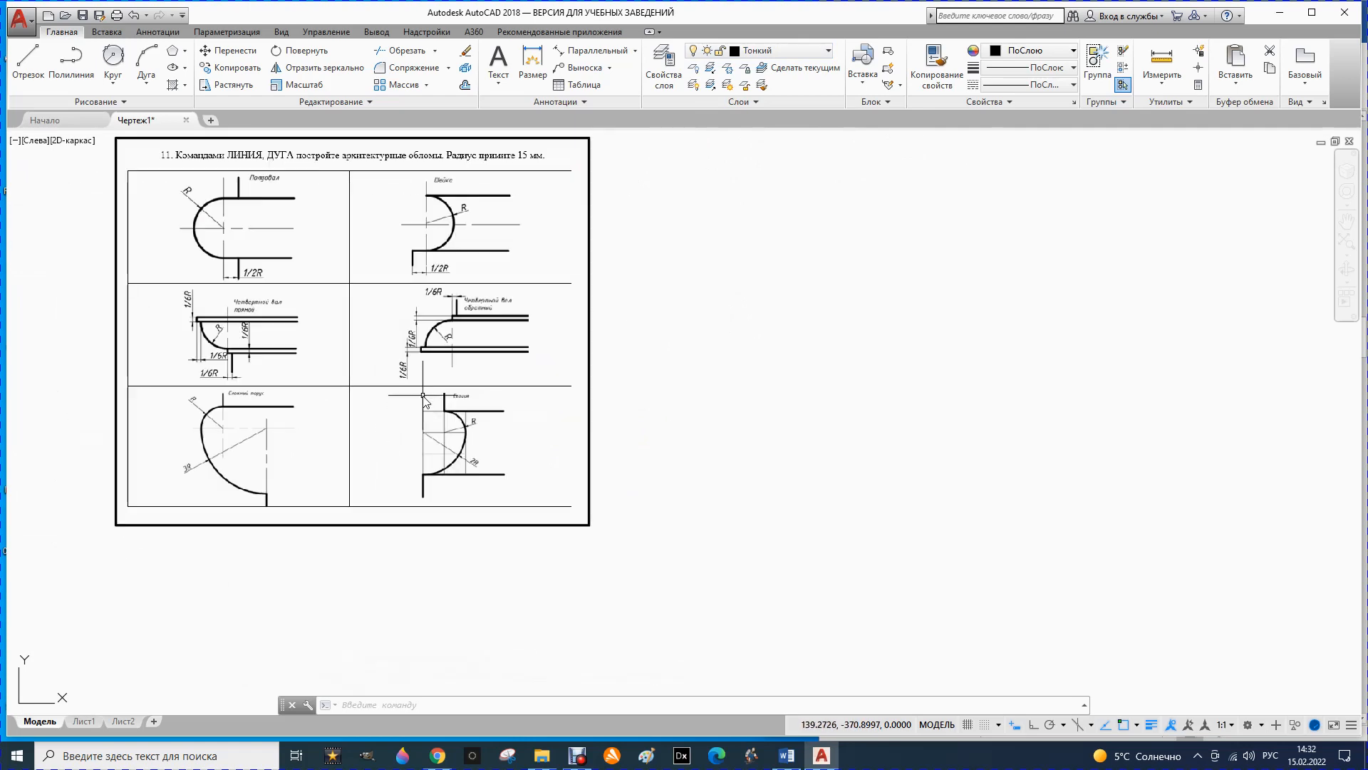
{"action": "scroll", "coordinate": [361, 404], "scroll_direction": "down", "scroll_amount": 1}
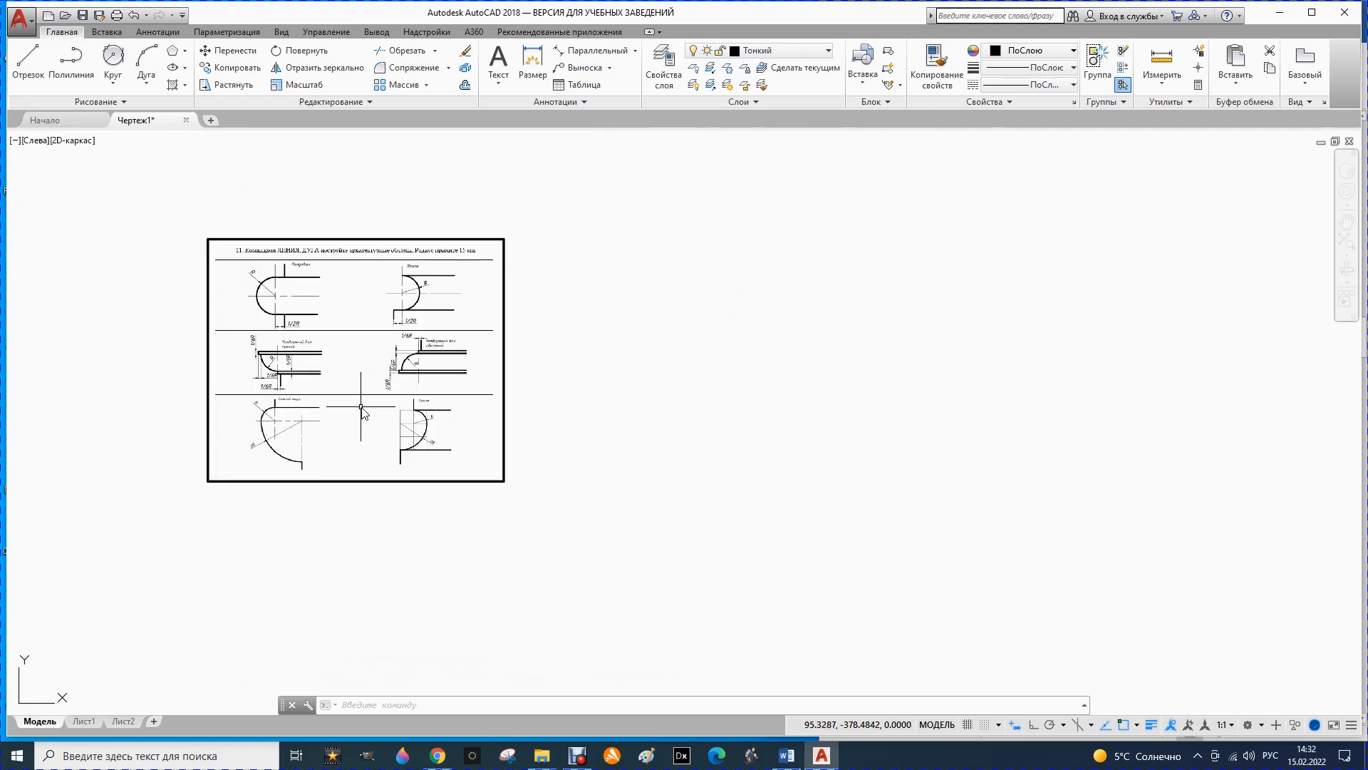
{"action": "scroll", "coordinate": [373, 364], "scroll_direction": "up", "scroll_amount": 1}
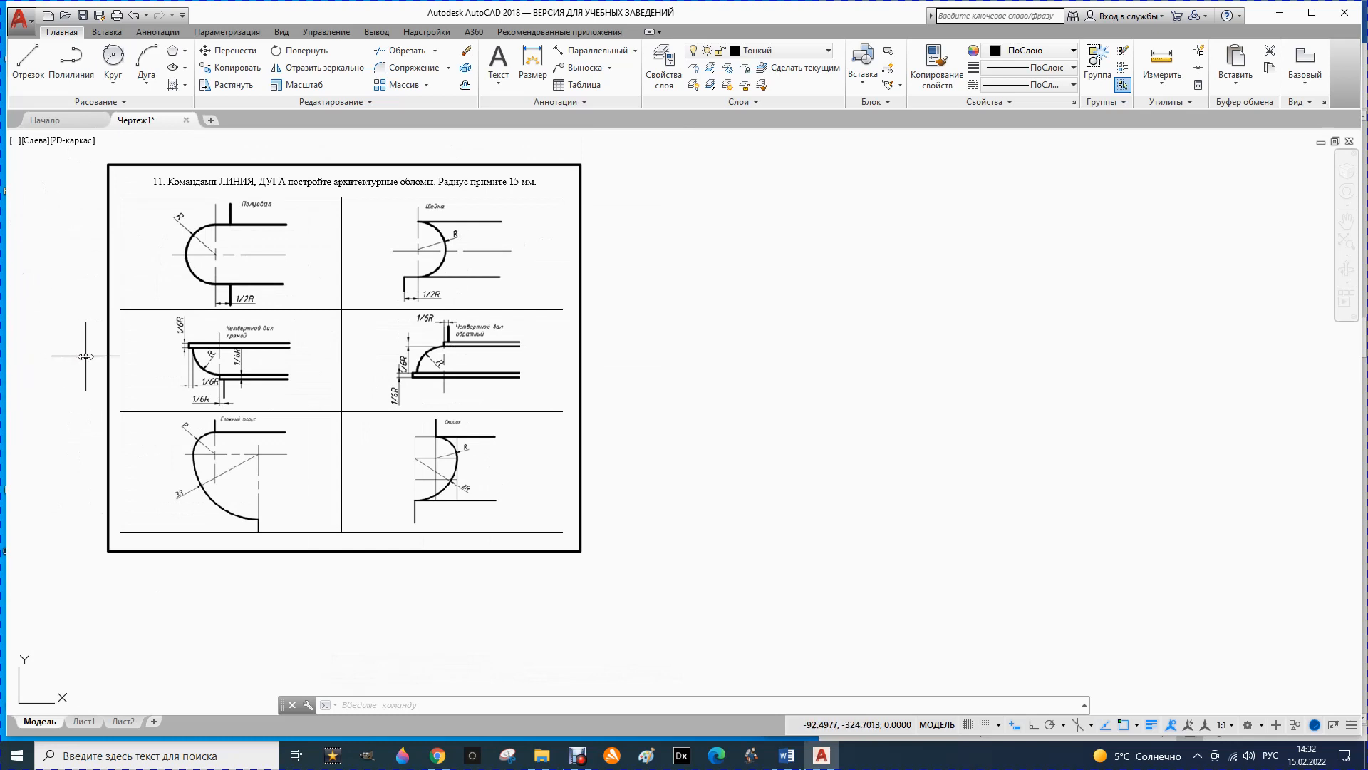
- With Ortho mode turned on, draw a vertical axis line and a horizontal line crossing it, to the right of the task 11 sheet
{"action": "left_click", "coordinate": [28, 60]}
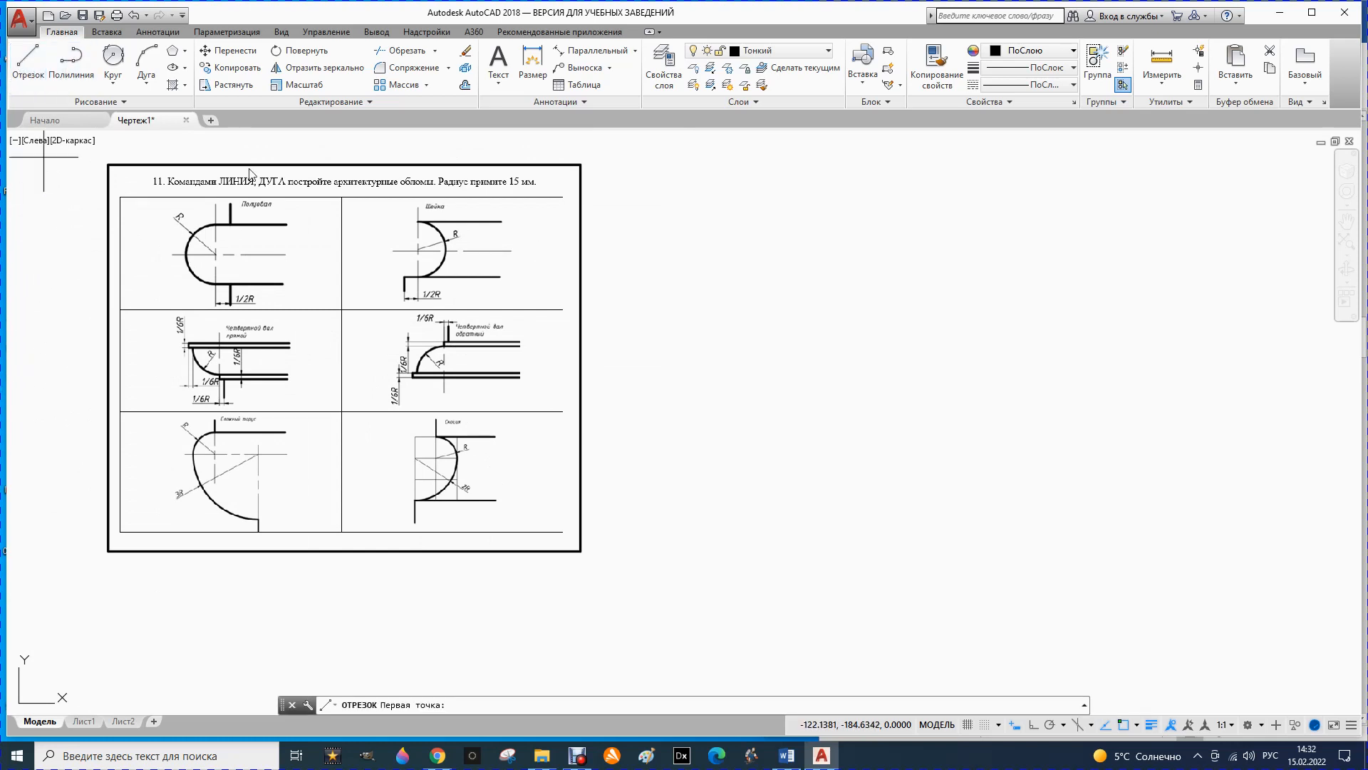
{"action": "left_click", "coordinate": [734, 184]}
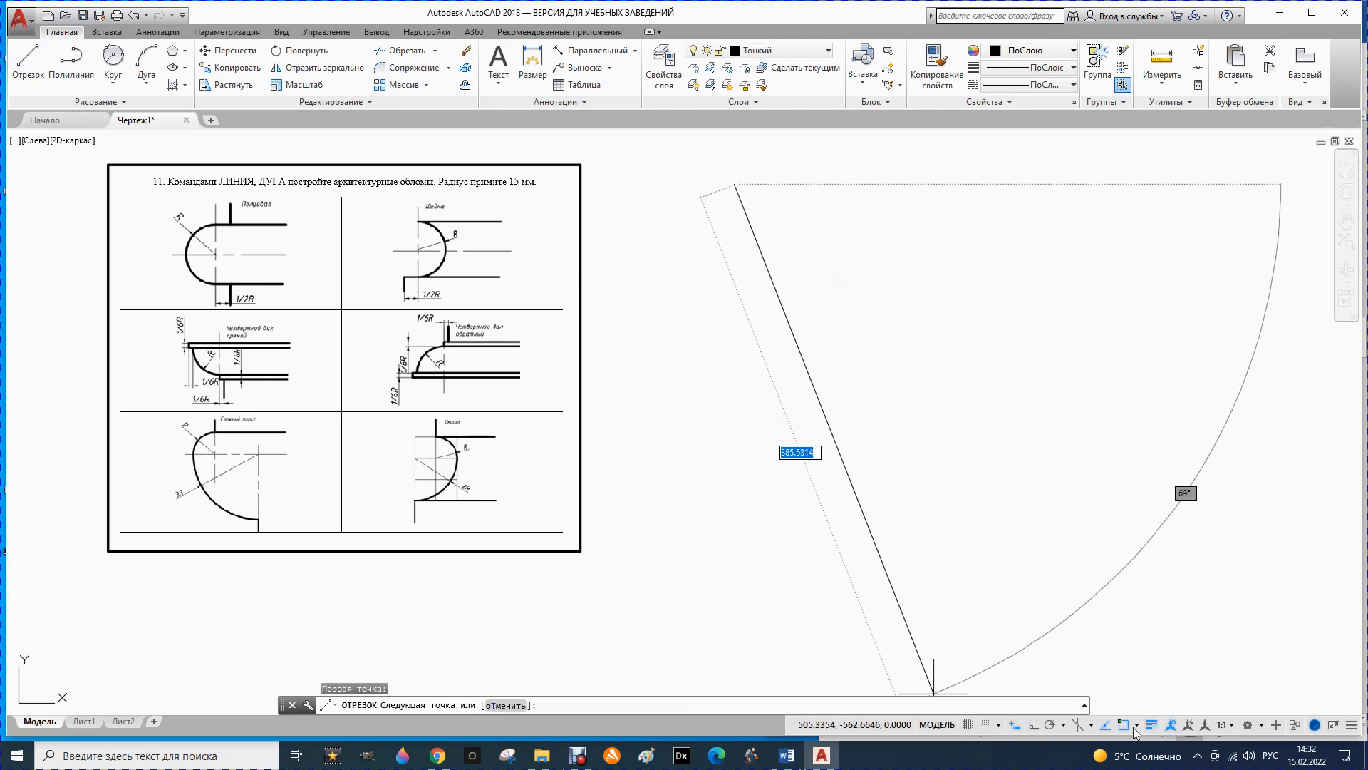
{"action": "left_click", "coordinate": [1033, 726]}
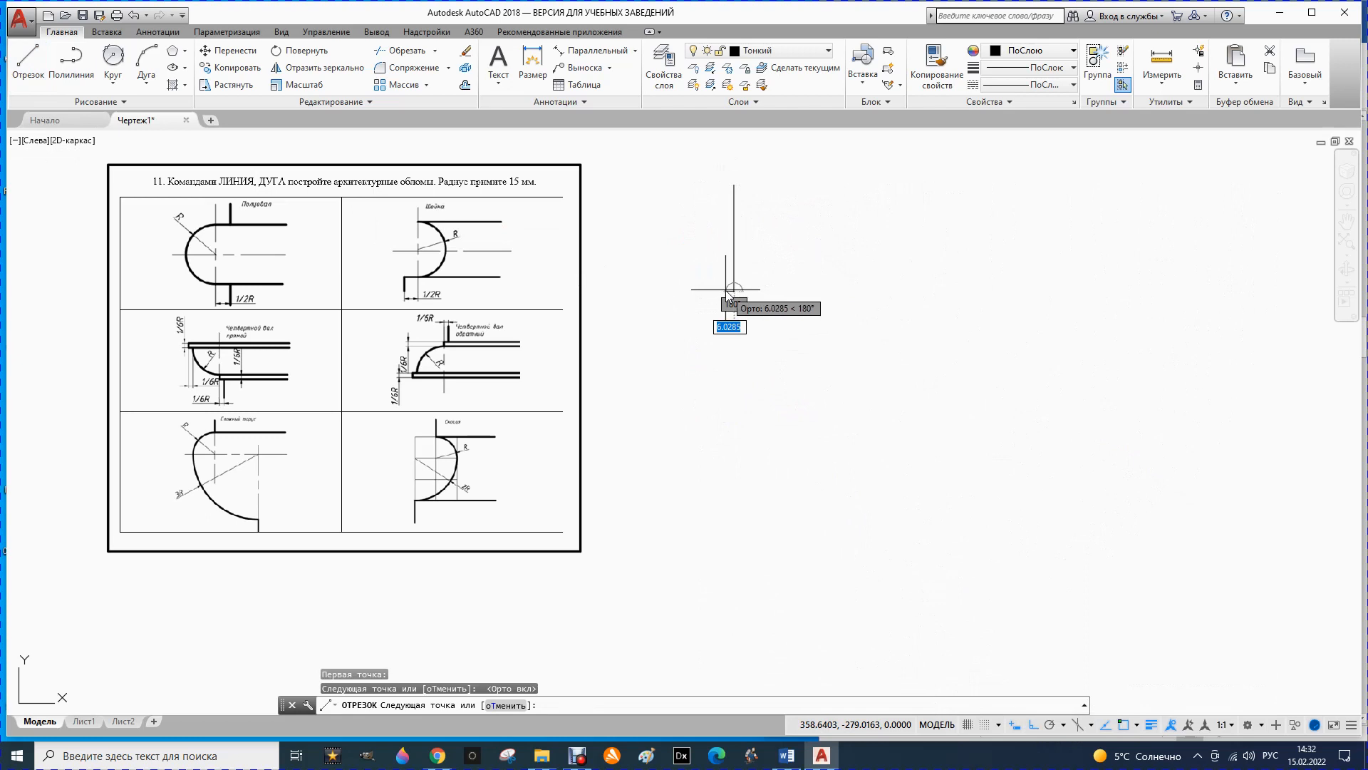
{"action": "key", "text": "Escape"}
{"action": "left_click", "coordinate": [26, 66]}
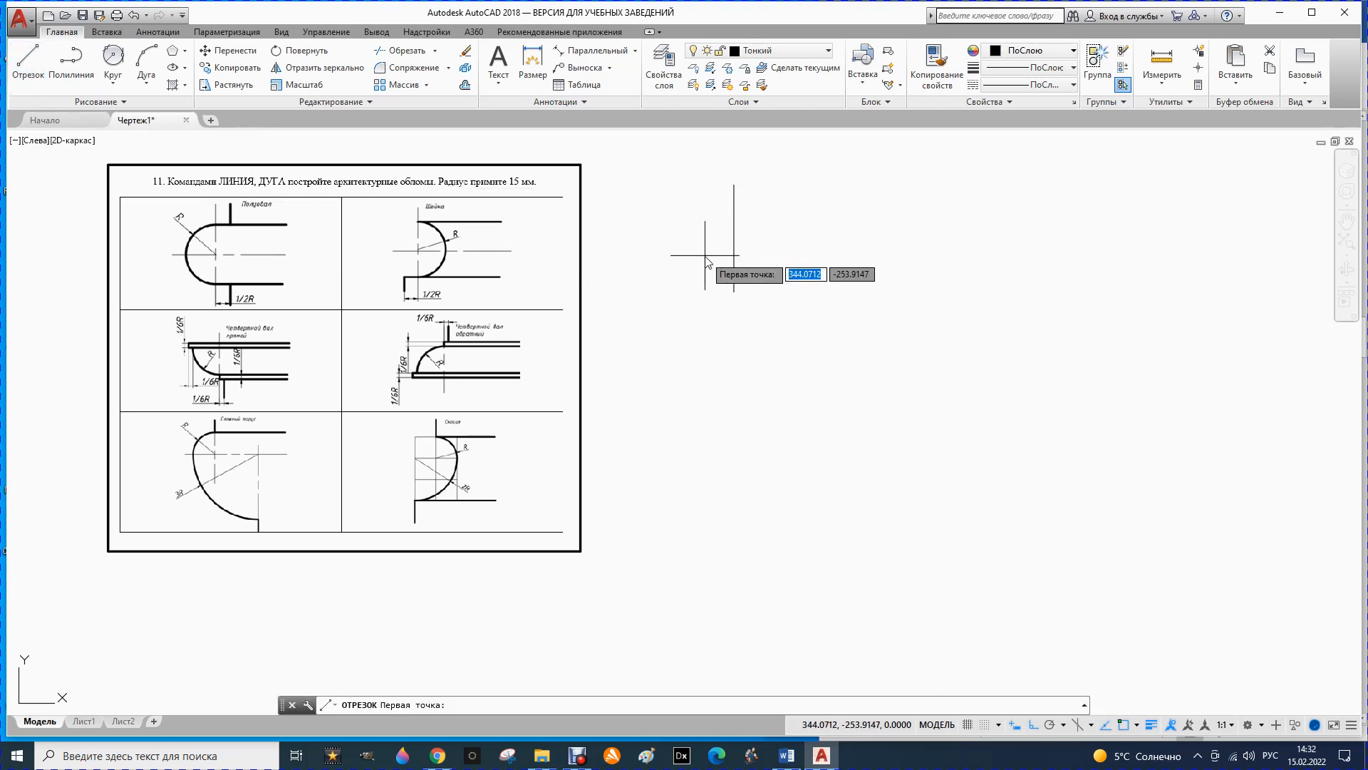
{"action": "left_click", "coordinate": [845, 243]}
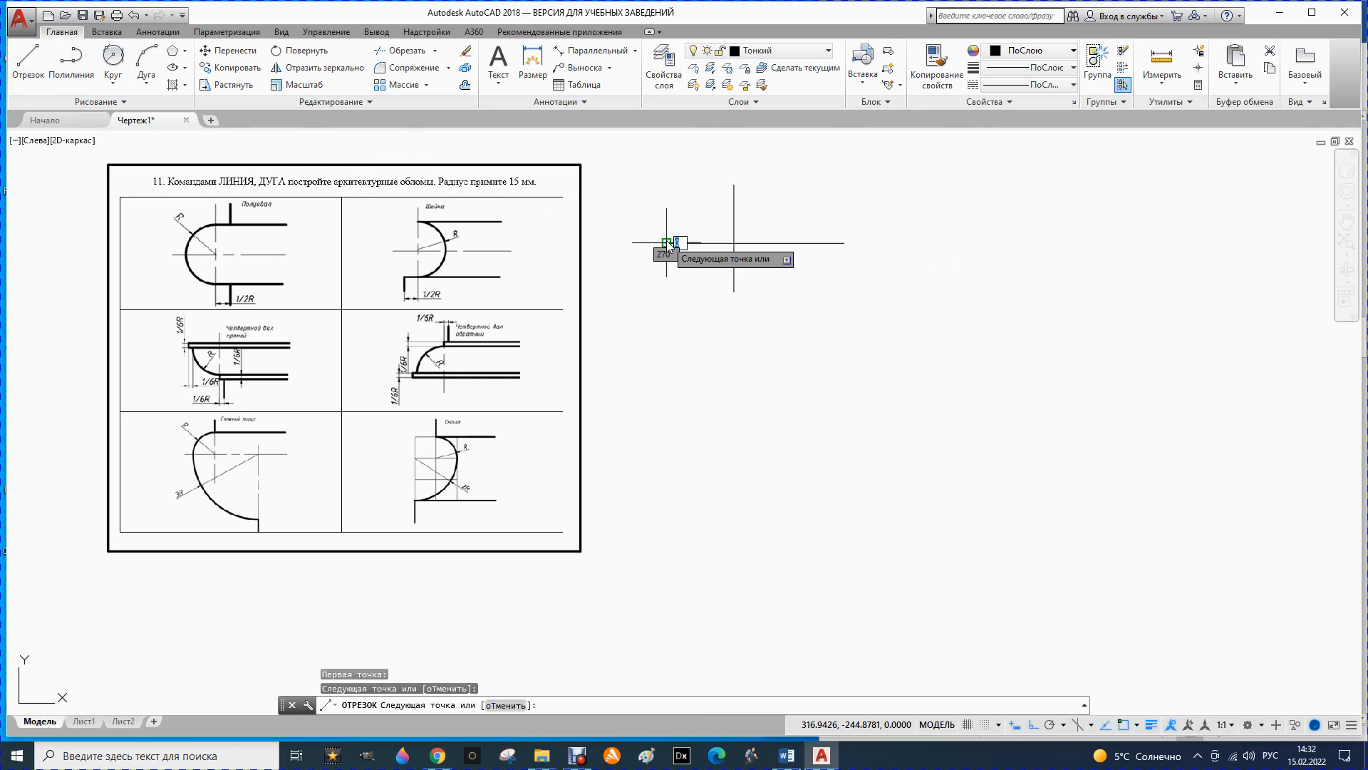
{"action": "key", "text": "Escape"}
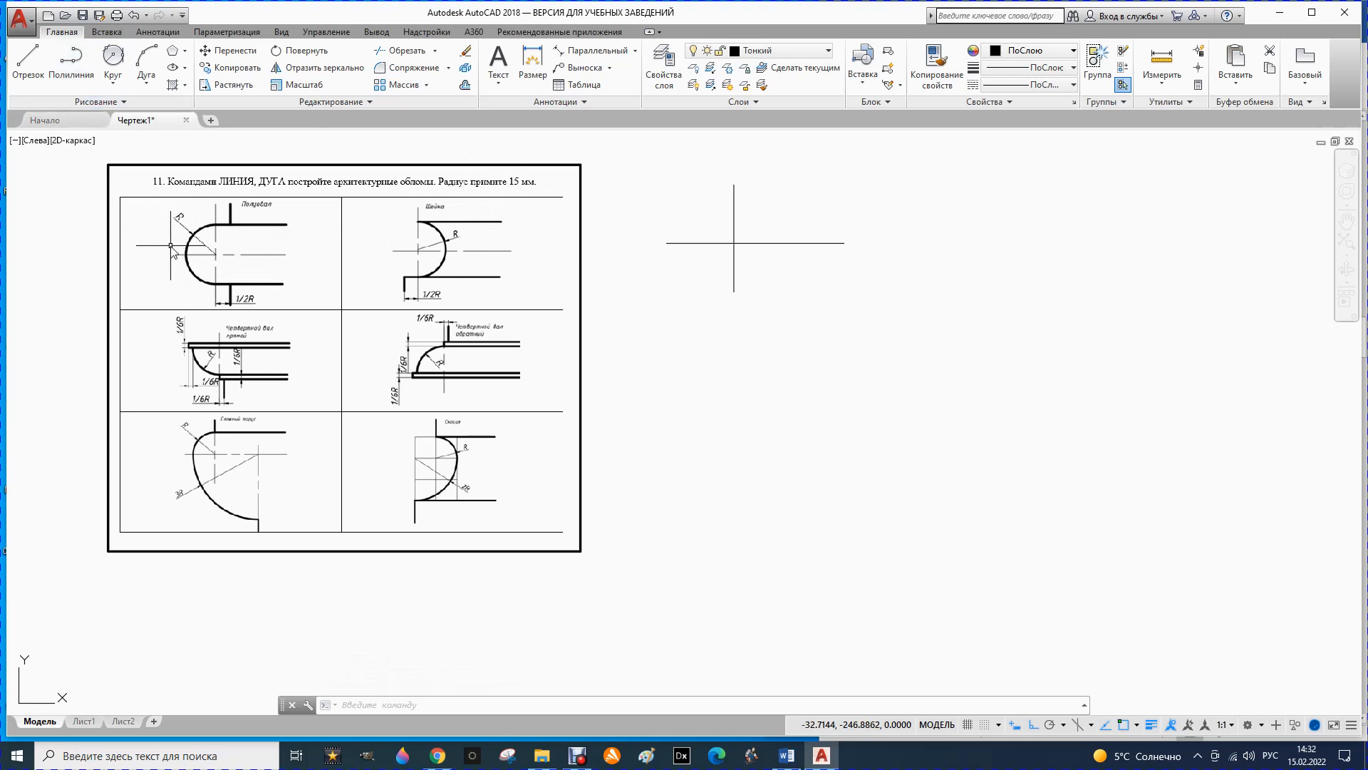
{"action": "left_click", "coordinate": [148, 83]}
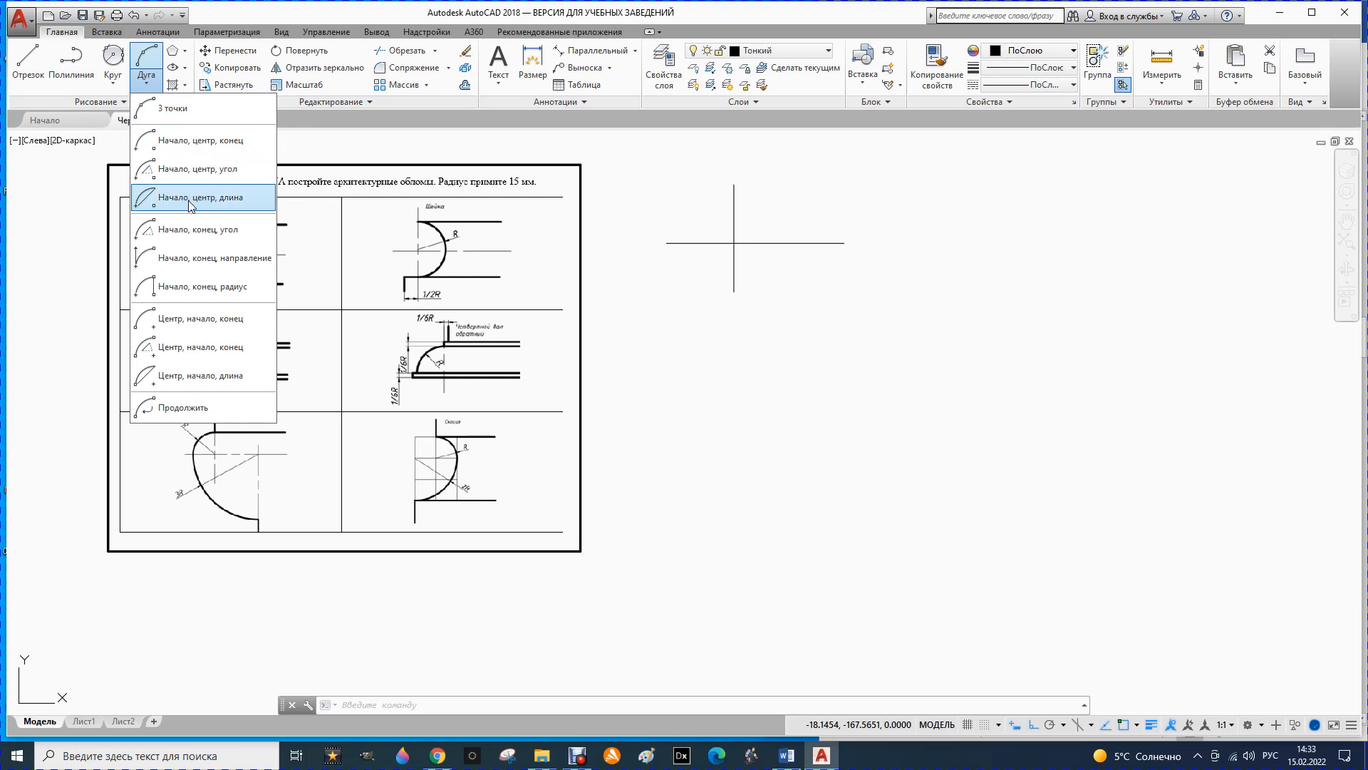
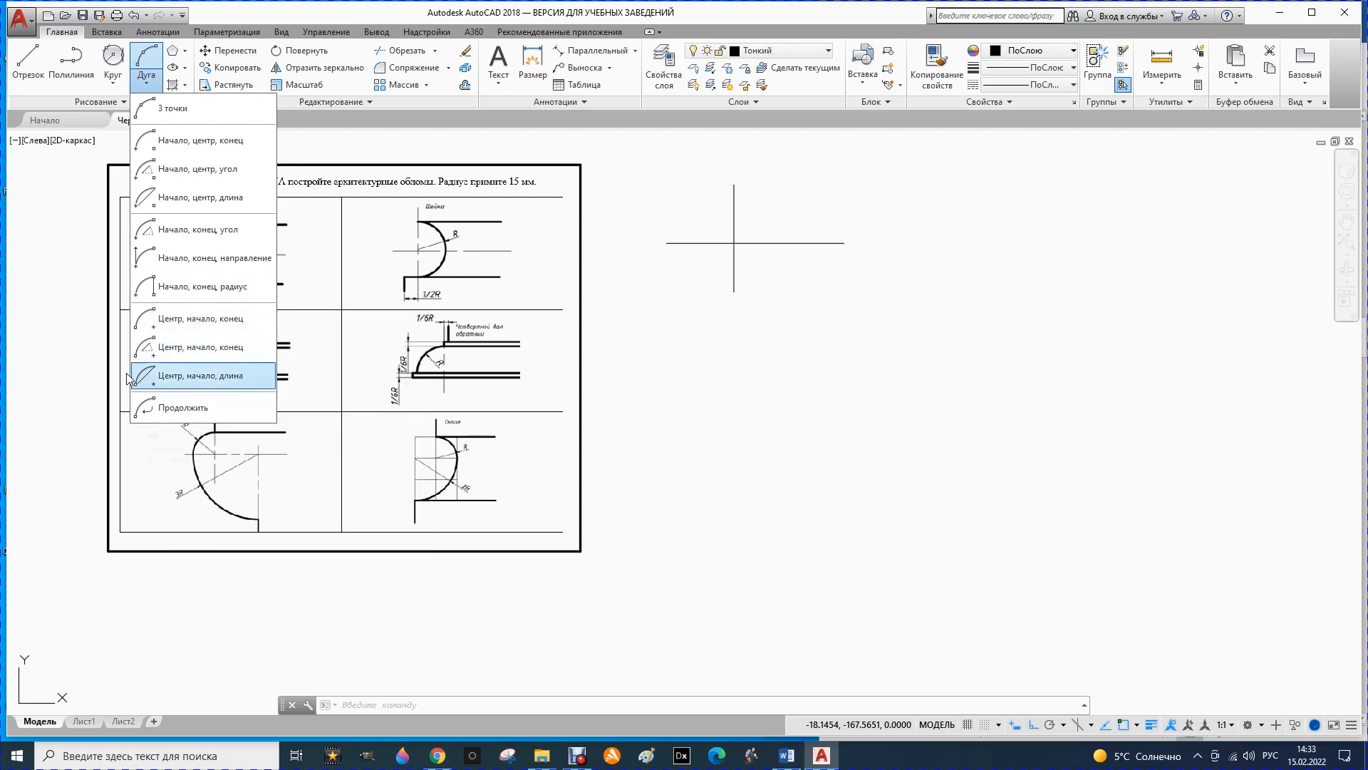
{"action": "left_click", "coordinate": [190, 148]}
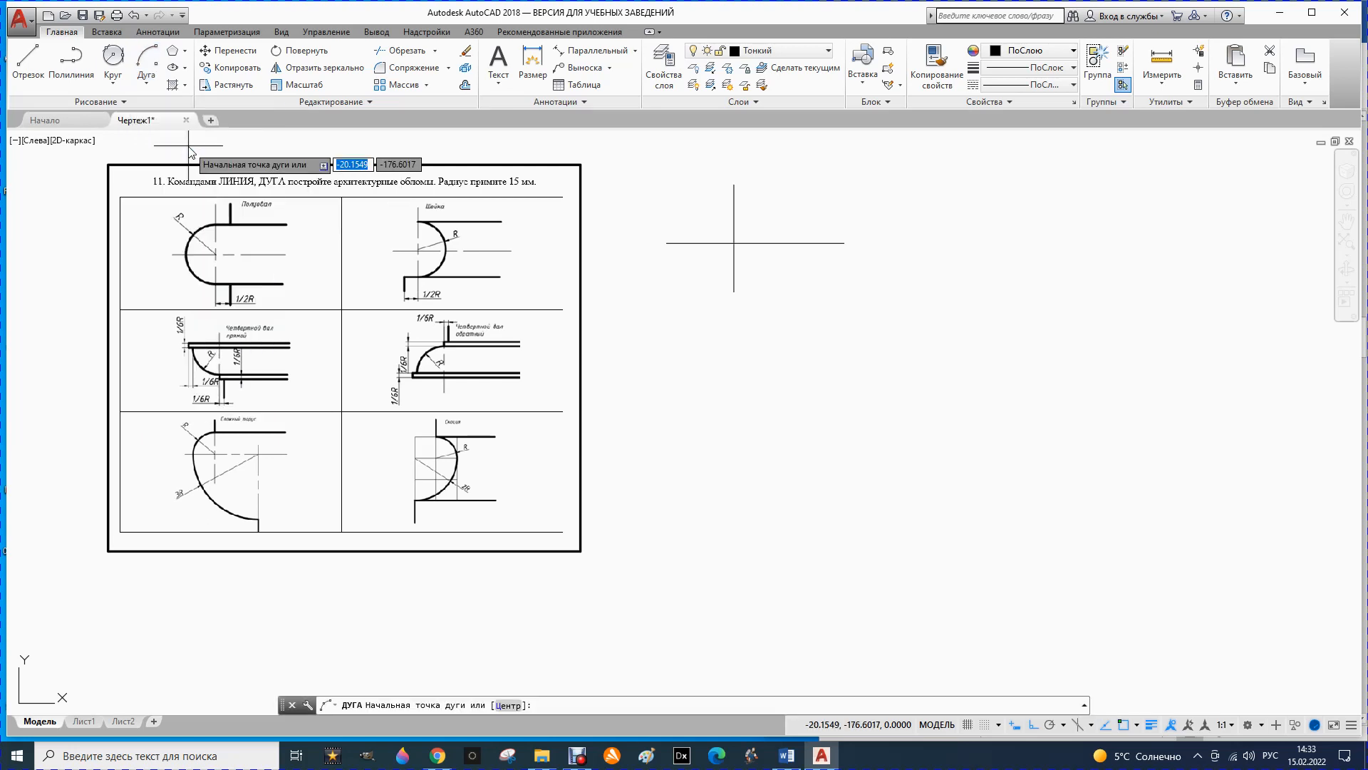
{"action": "left_click", "coordinate": [735, 279]}
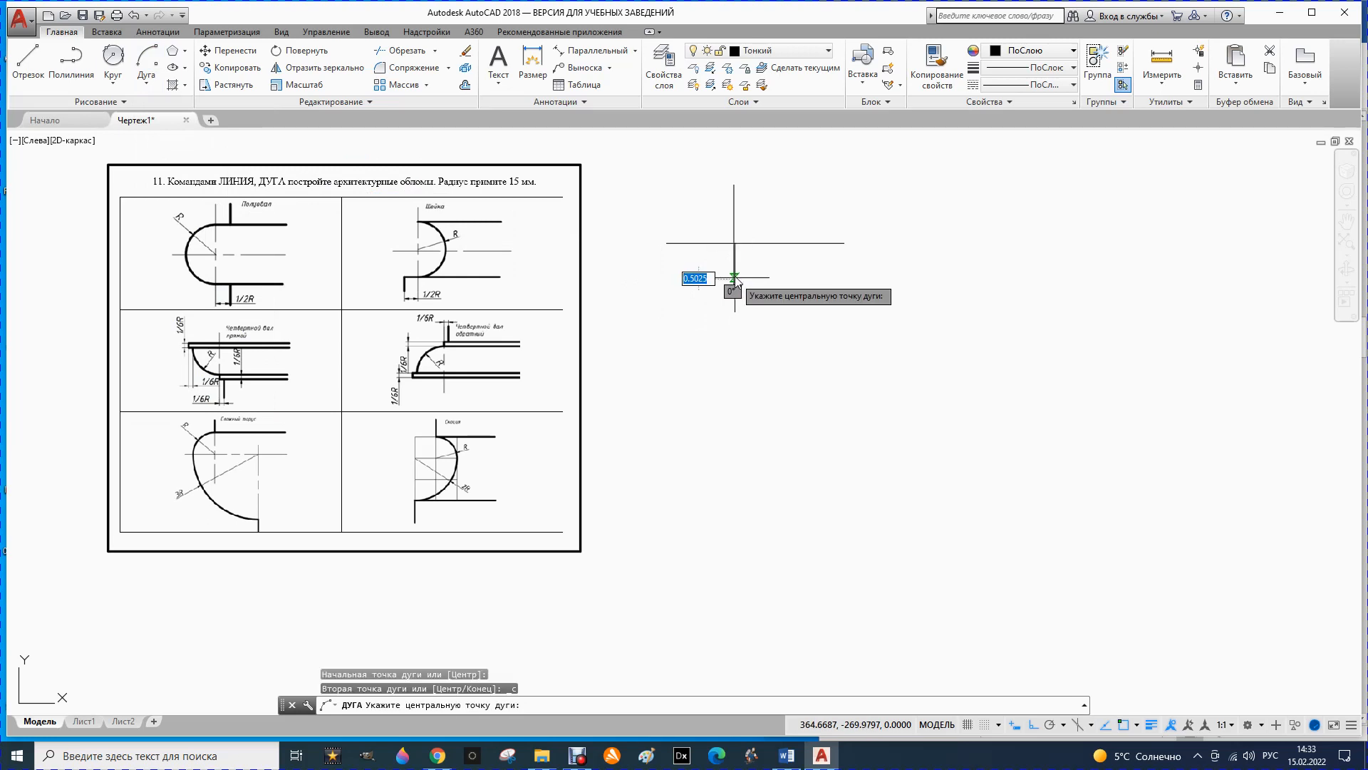
{"action": "left_click", "coordinate": [735, 243]}
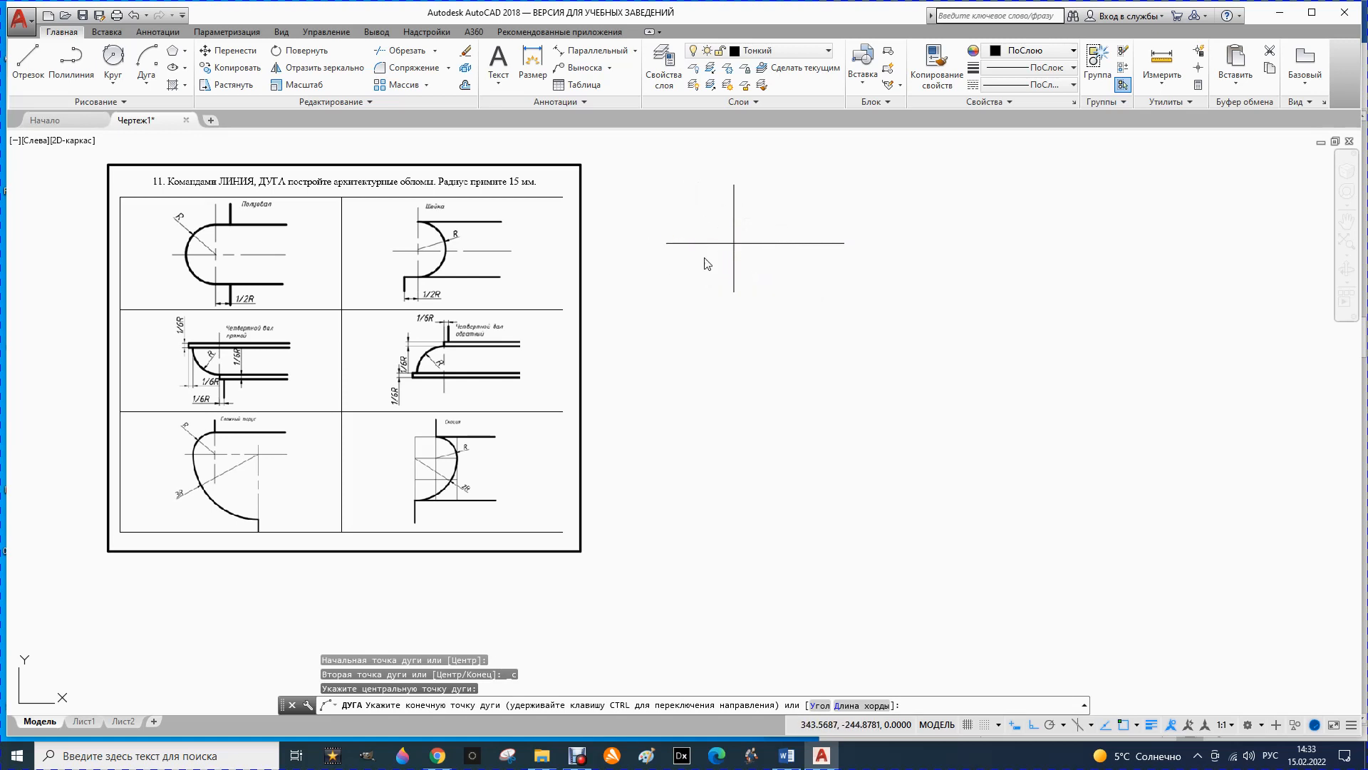
{"action": "key", "text": "Escape"}
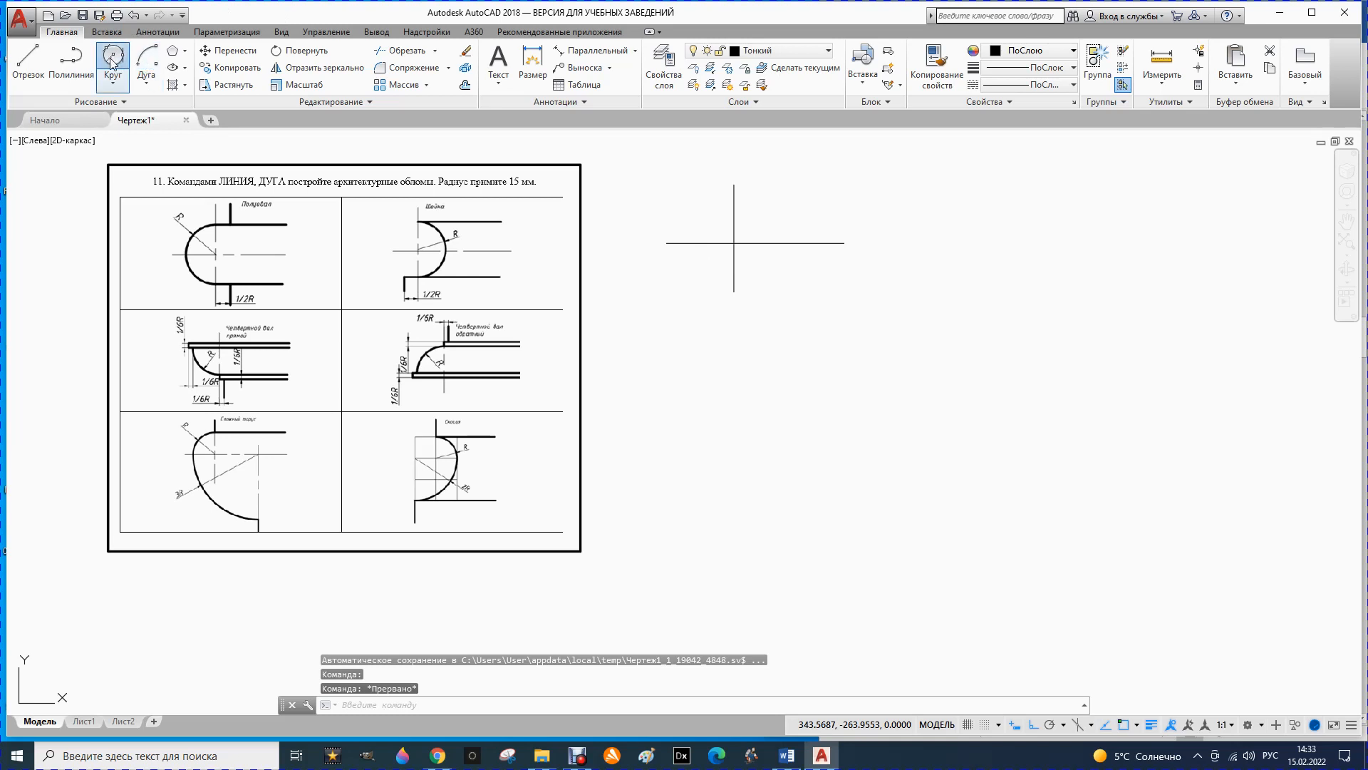
- Draw a circle of radius 15 centred on the intersection of the two axis lines
{"action": "left_click", "coordinate": [112, 64]}
{"action": "left_click", "coordinate": [105, 88]}
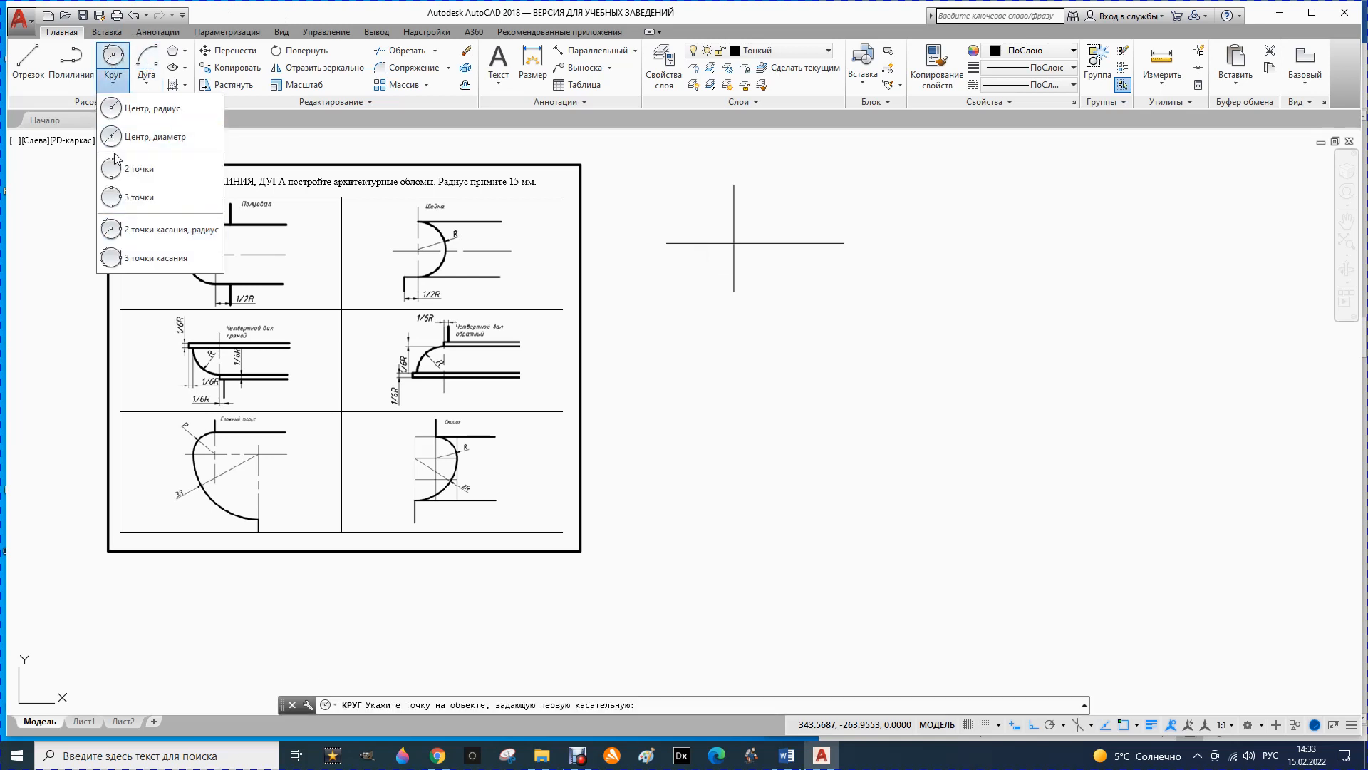
{"action": "left_click", "coordinate": [145, 112]}
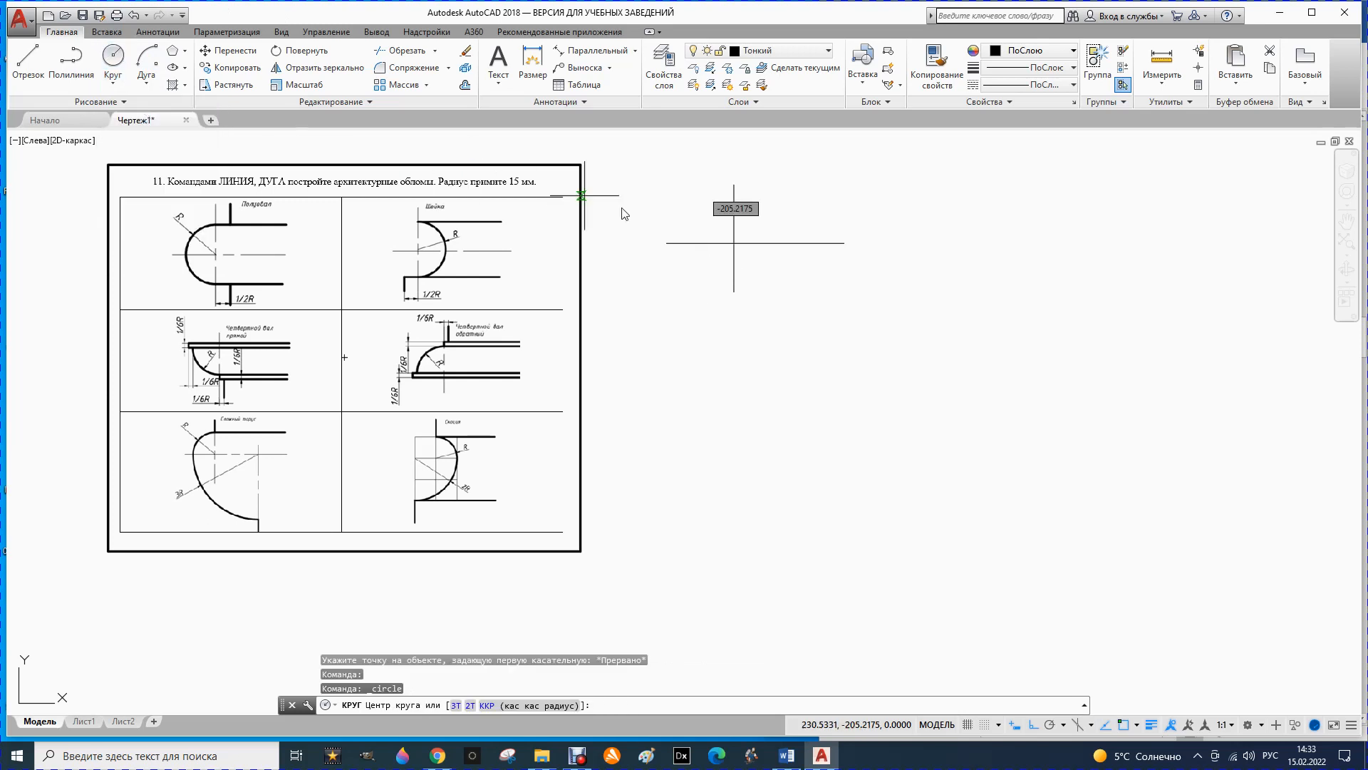
{"action": "left_click", "coordinate": [734, 243]}
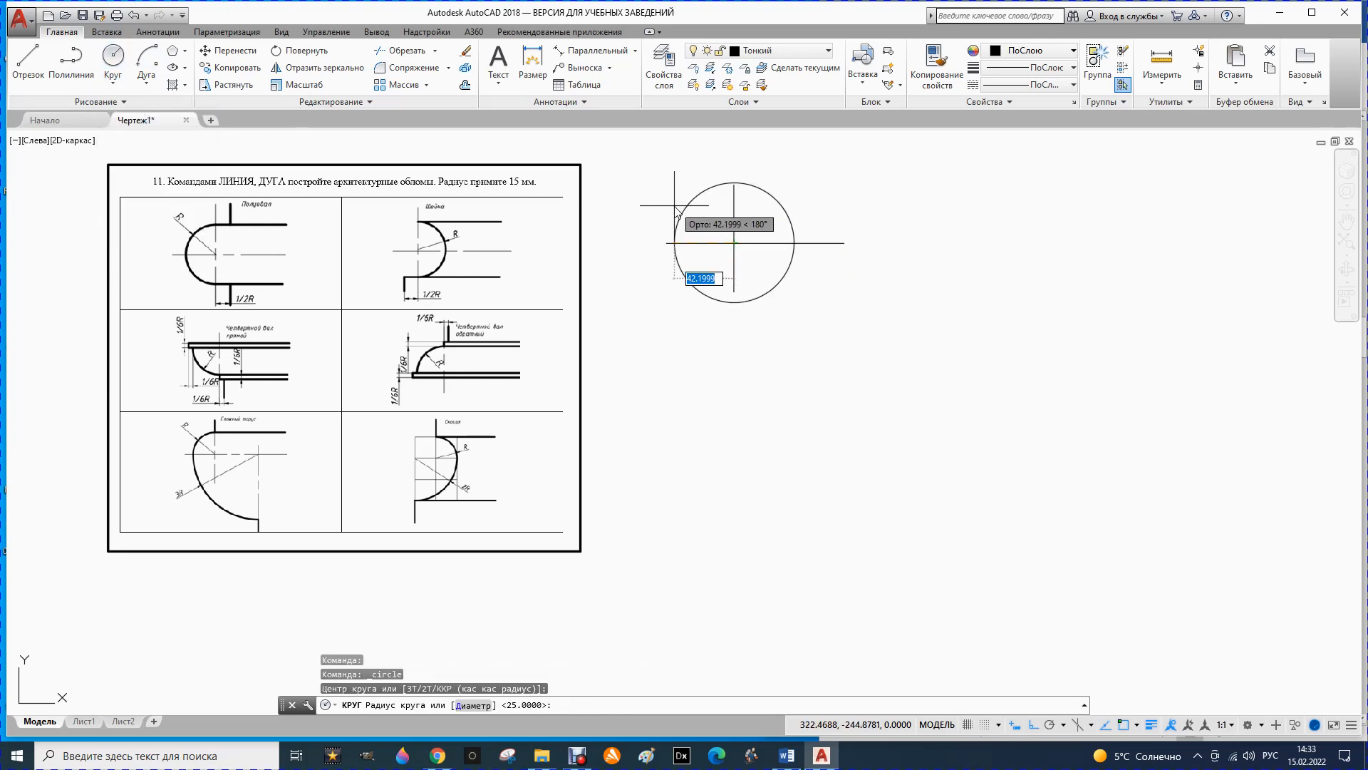
{"action": "type", "text": "15"}
{"action": "key", "text": "Return"}
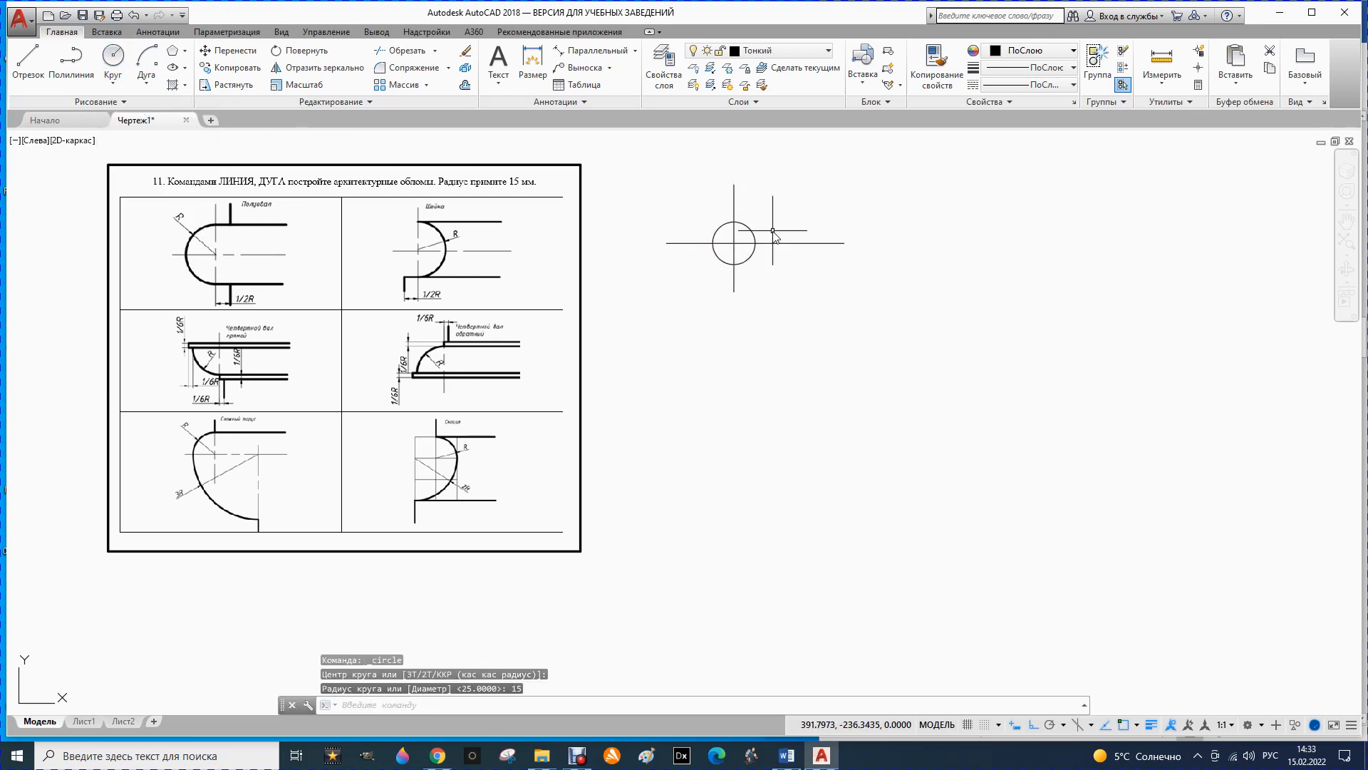
- Trim away the right half of the radius 15 circle, using the vertical axis line as the cutting edge
{"action": "scroll", "coordinate": [774, 229], "scroll_direction": "up", "scroll_amount": 4}
{"action": "left_click", "coordinate": [414, 61]}
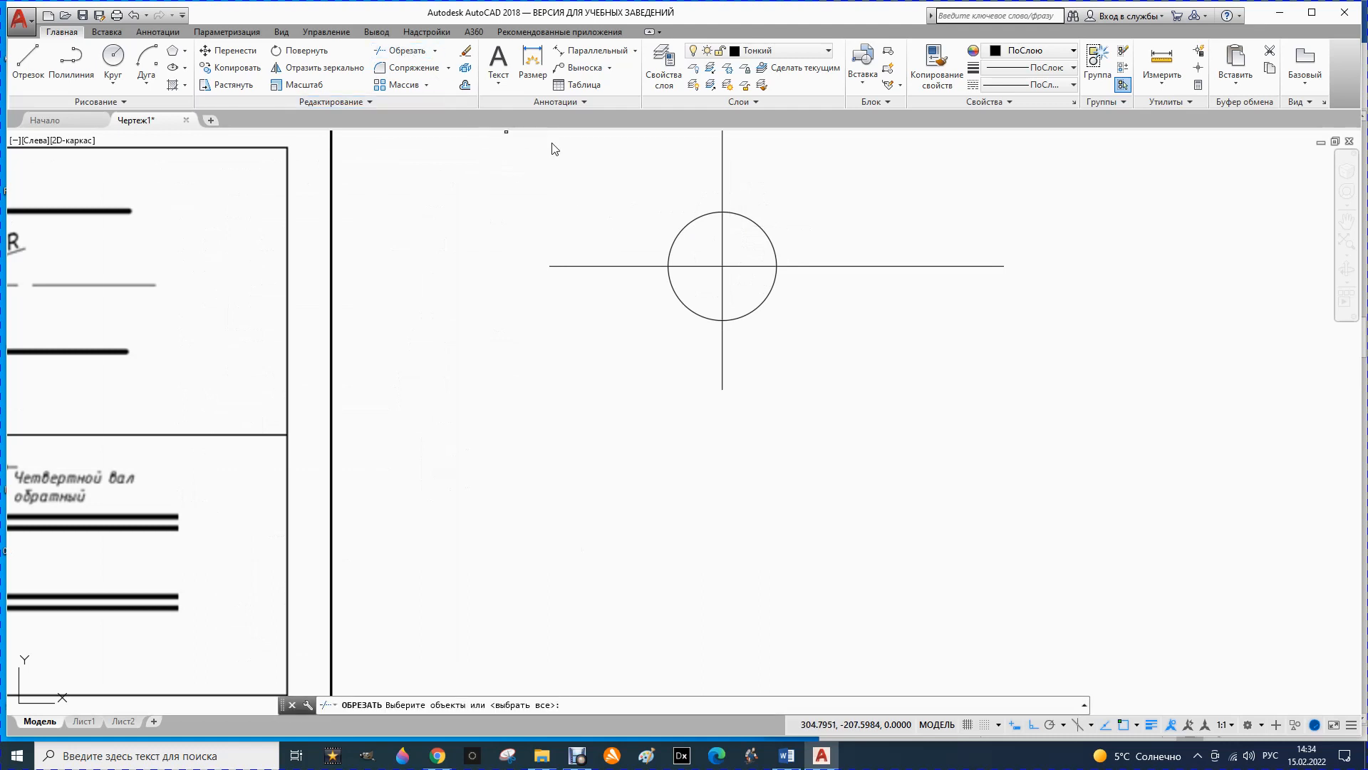
{"action": "left_click", "coordinate": [722, 190]}
{"action": "key", "text": "Return"}
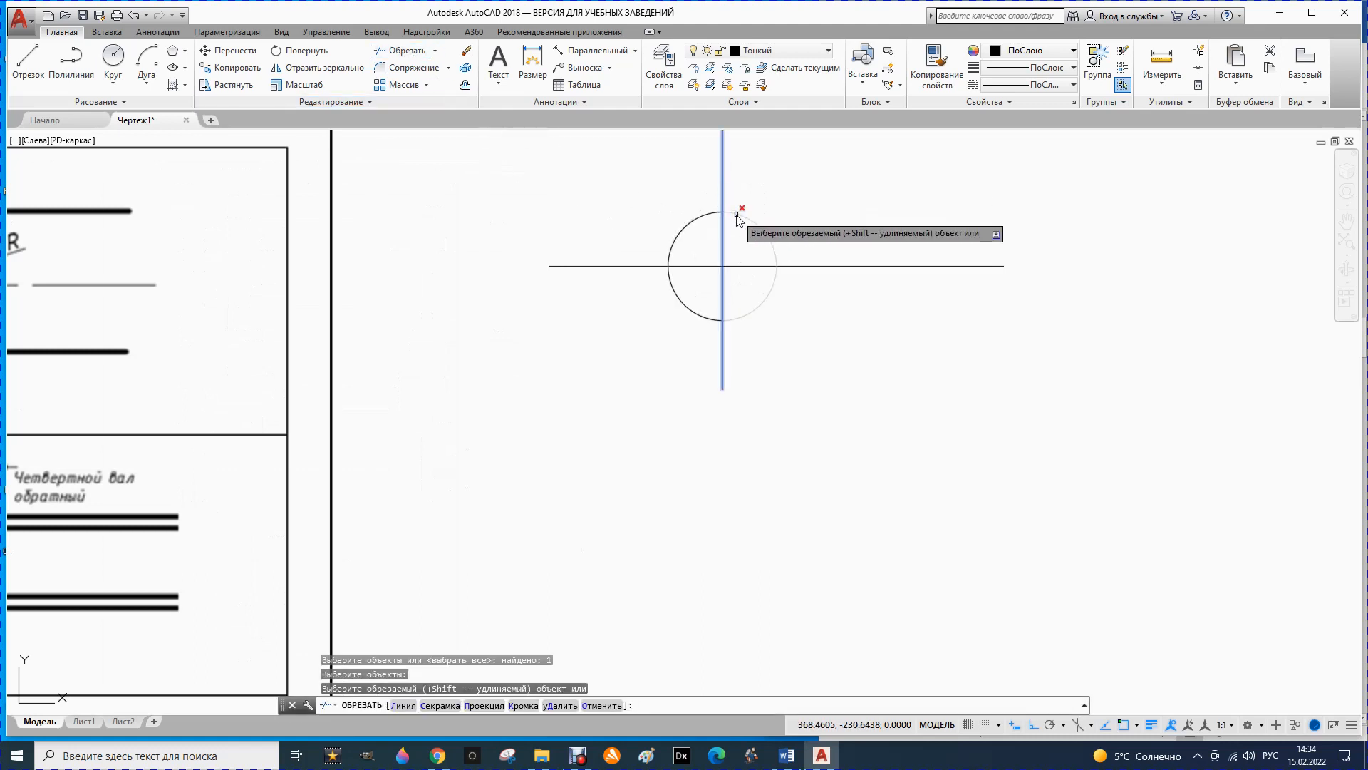
{"action": "left_click", "coordinate": [737, 215]}
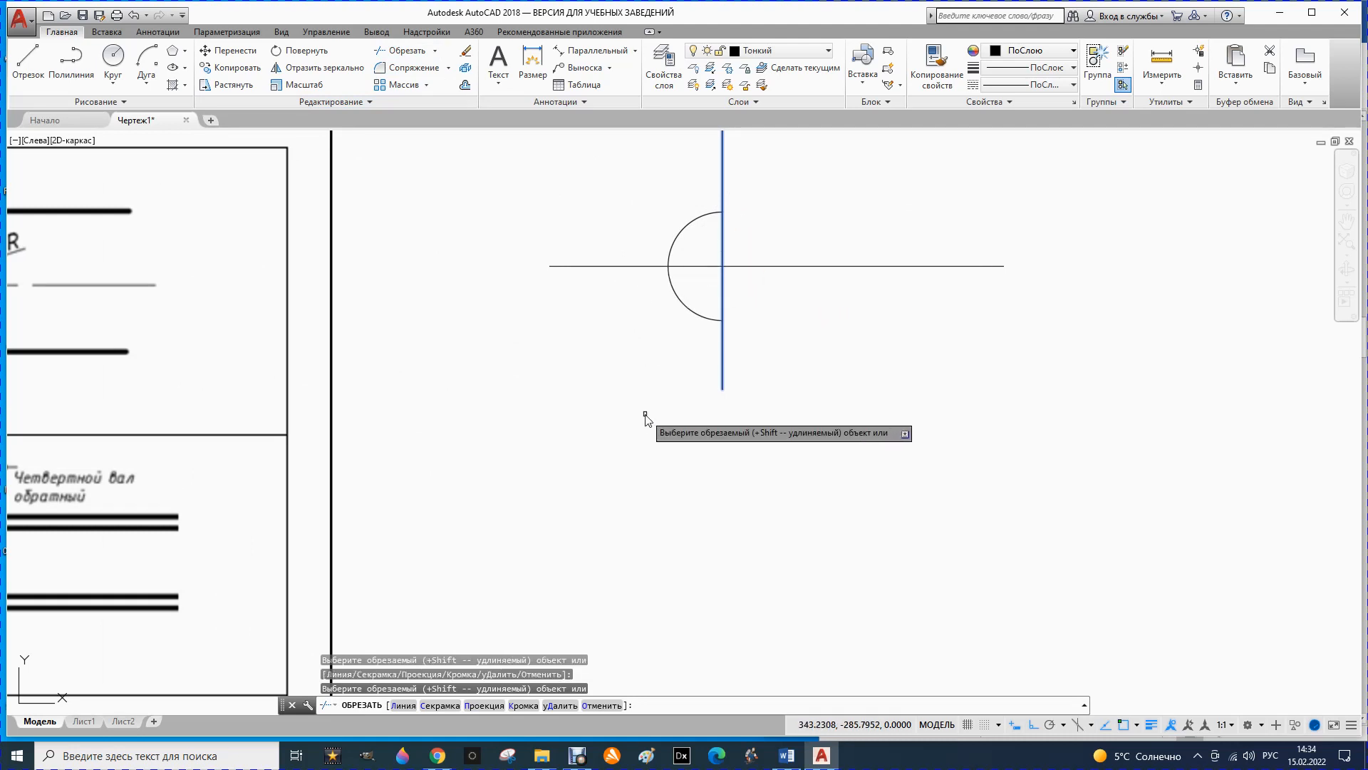
- Draw two horizontal lines to the right from the upper and lower ends of the arc, about 34 mm and 33 mm long
{"action": "scroll", "coordinate": [645, 413], "scroll_direction": "down", "scroll_amount": 3}
{"action": "left_click", "coordinate": [36, 66]}
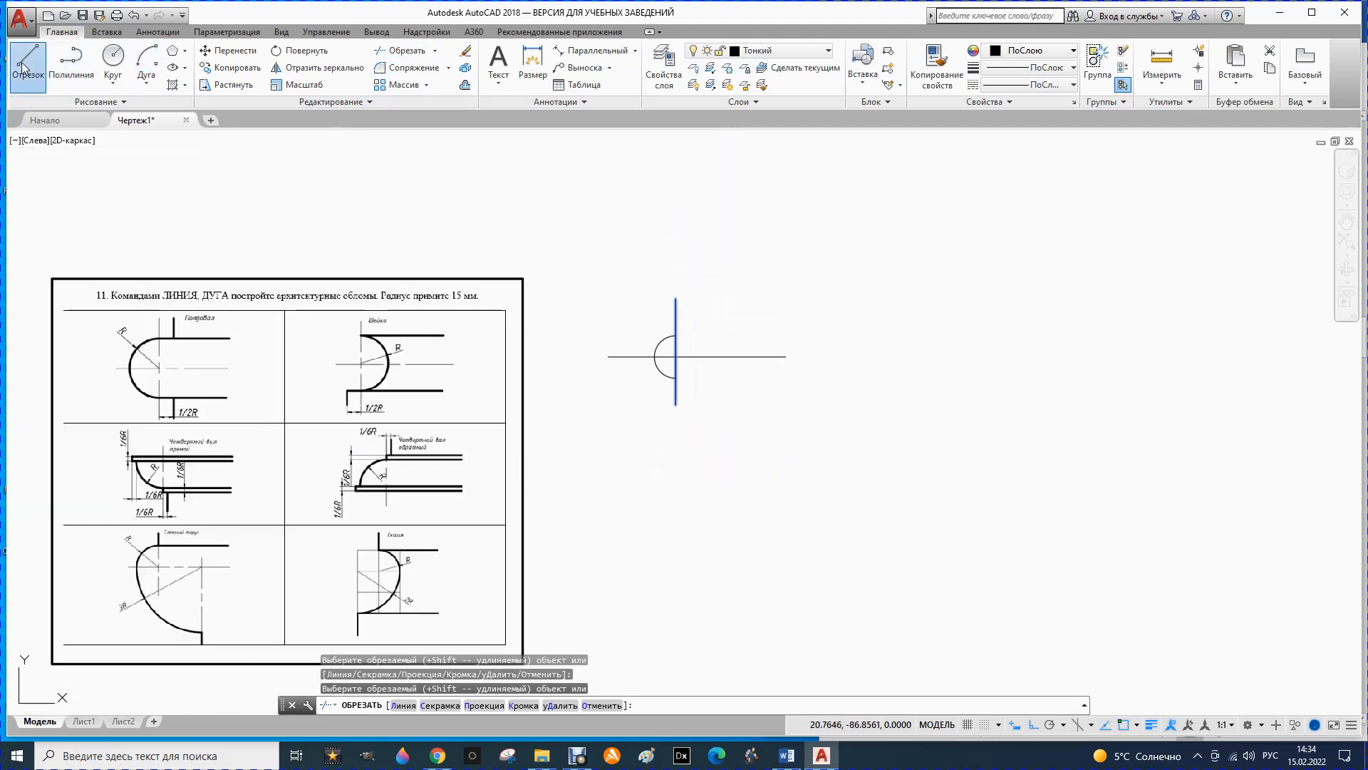
{"action": "left_click", "coordinate": [677, 337]}
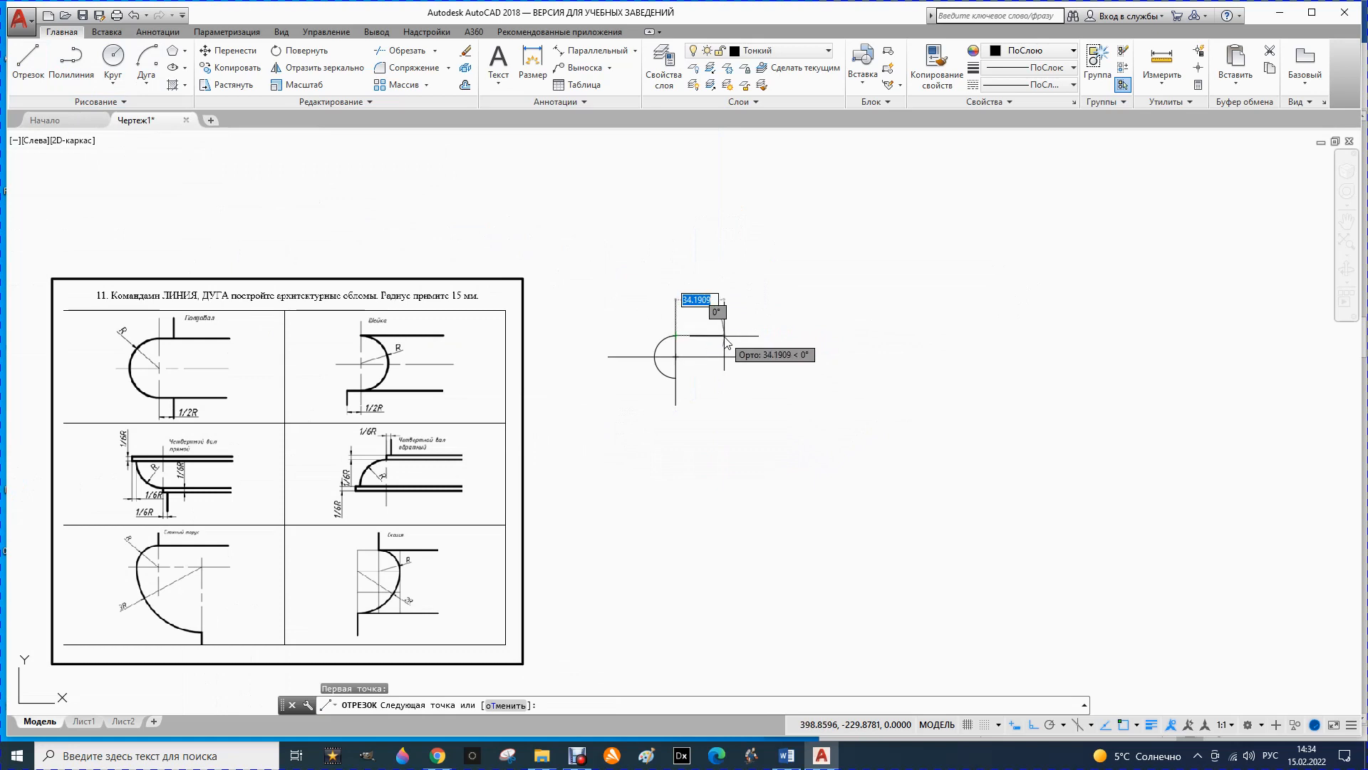
{"action": "key", "text": "Escape"}
{"action": "left_click", "coordinate": [27, 69]}
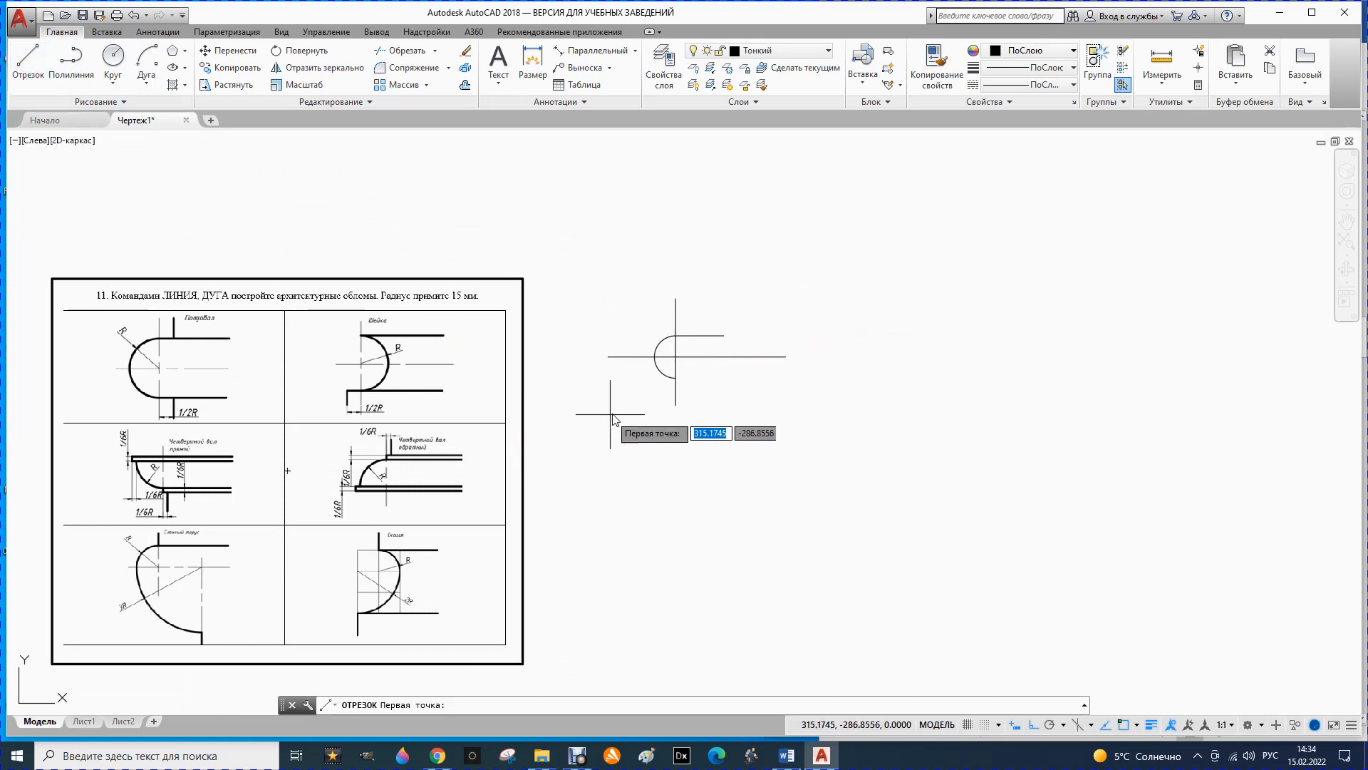
{"action": "left_click", "coordinate": [676, 377]}
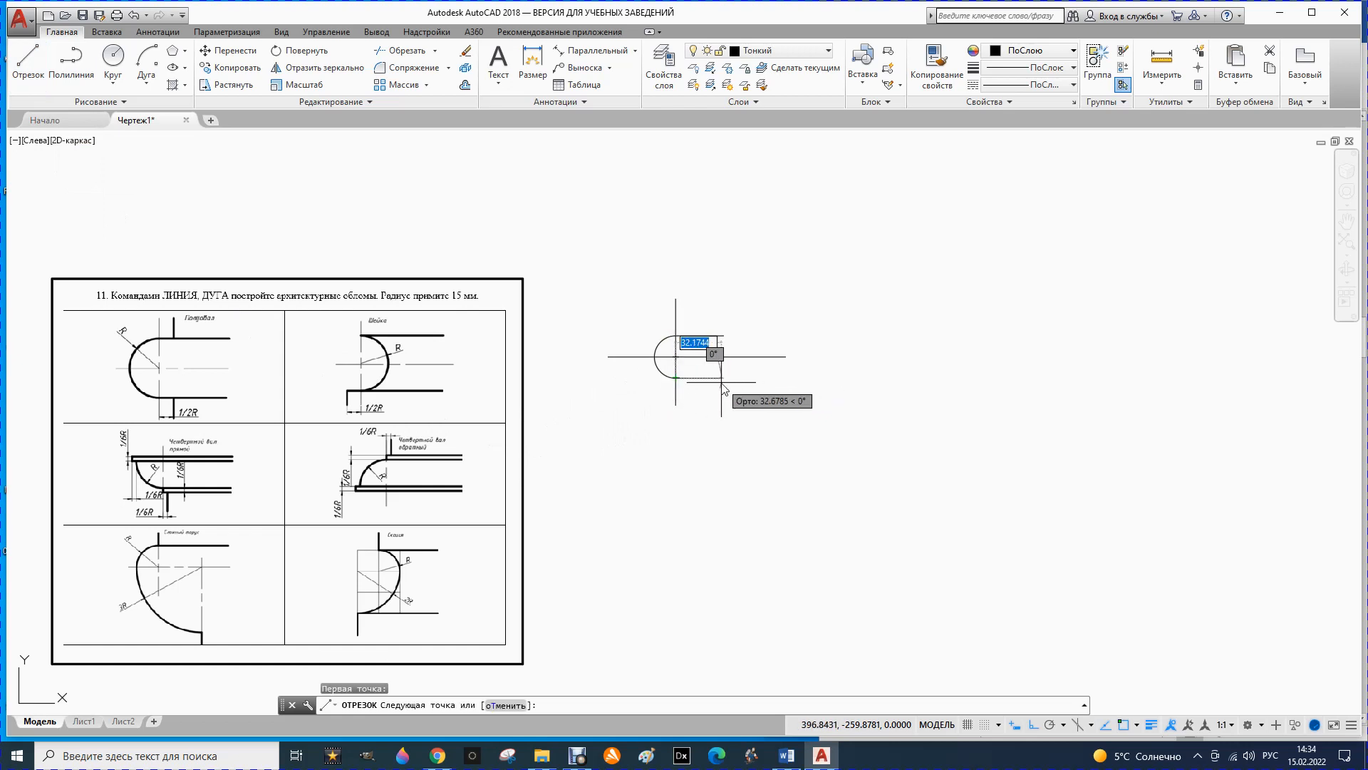
{"action": "key", "text": "Escape"}
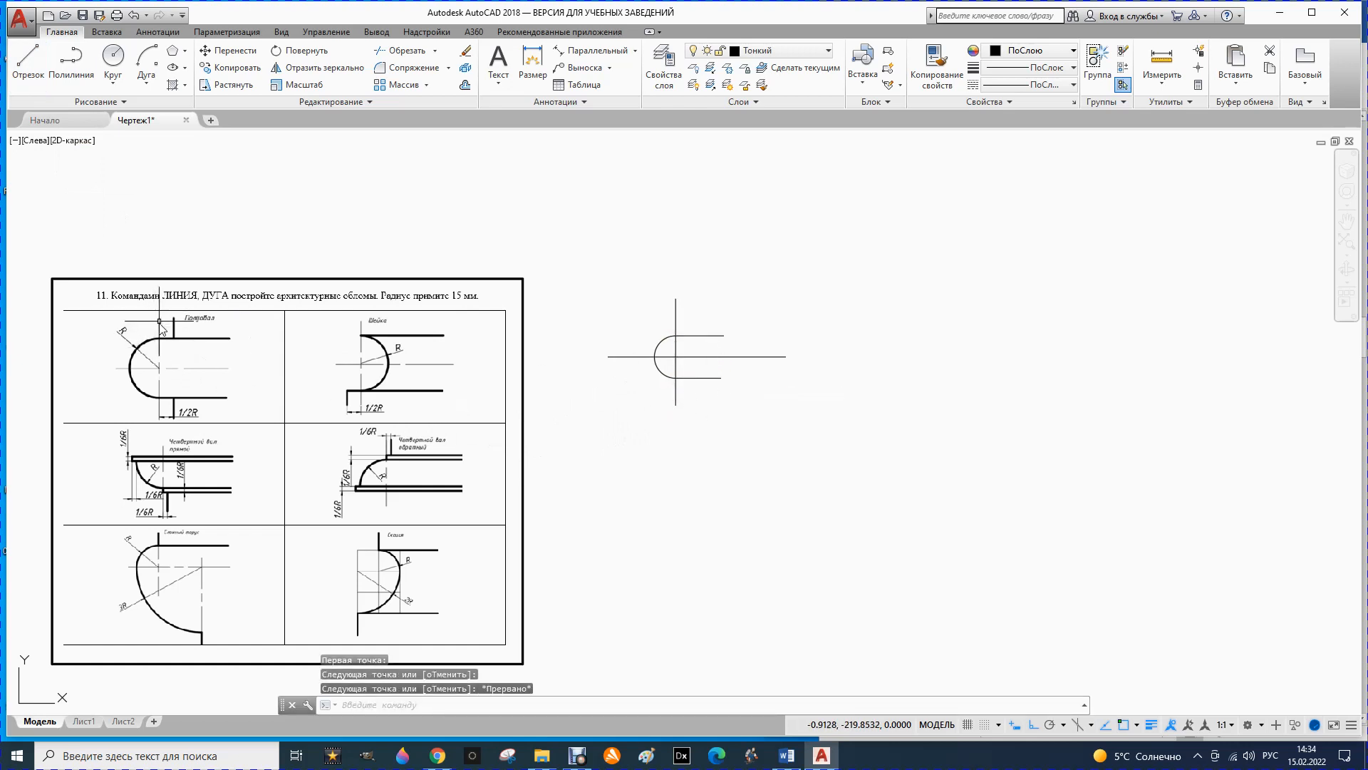
- Draw a short vertical line upward along the axis from the upper end of the arc
{"action": "scroll", "coordinate": [164, 422], "scroll_direction": "up", "scroll_amount": 2}
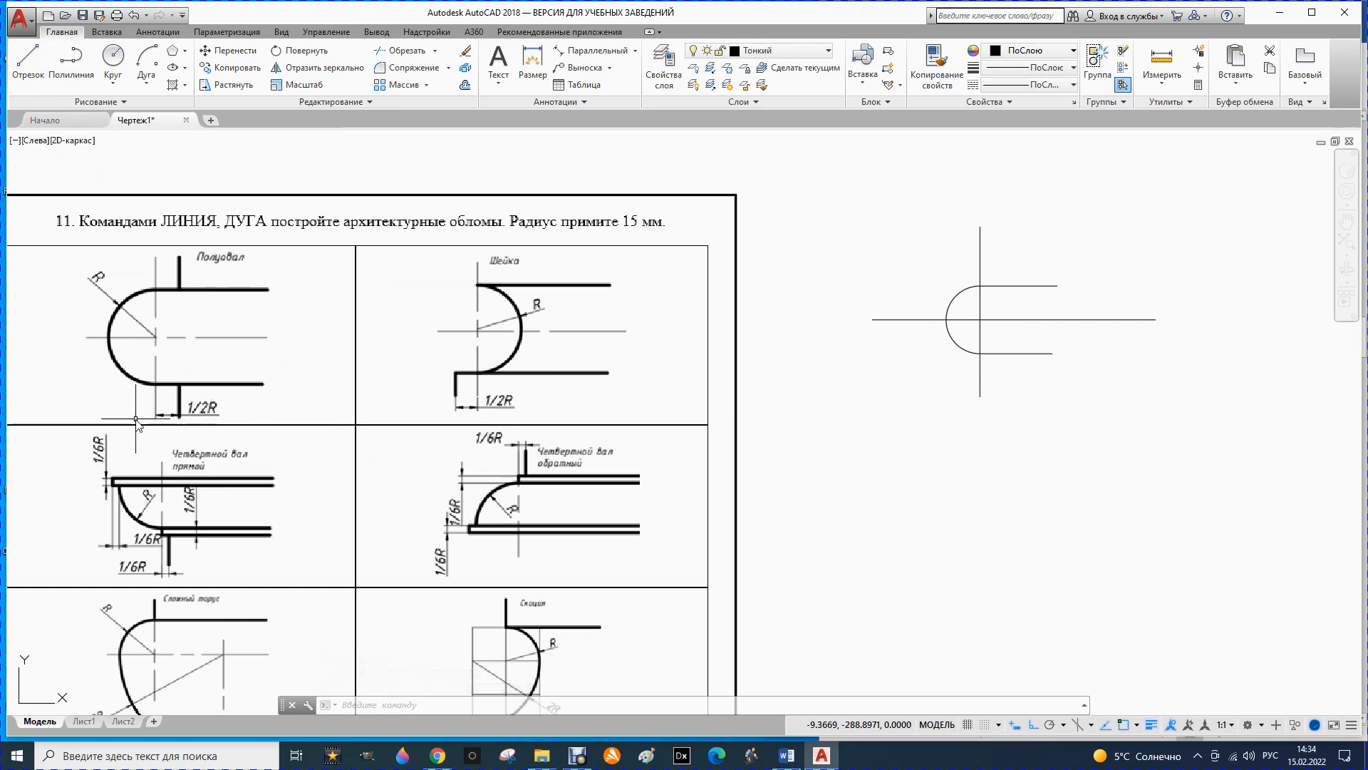
{"action": "scroll", "coordinate": [136, 419], "scroll_direction": "down", "scroll_amount": 2}
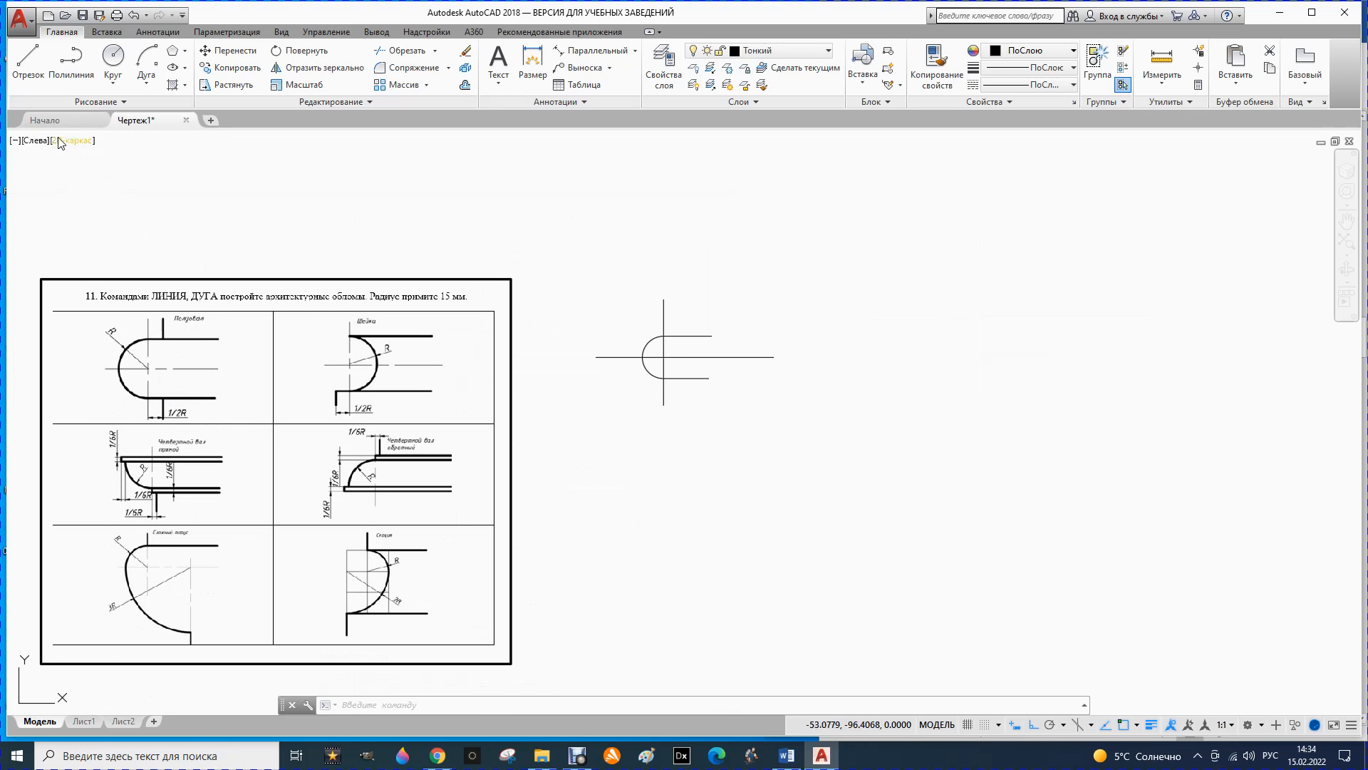
{"action": "left_click", "coordinate": [28, 60]}
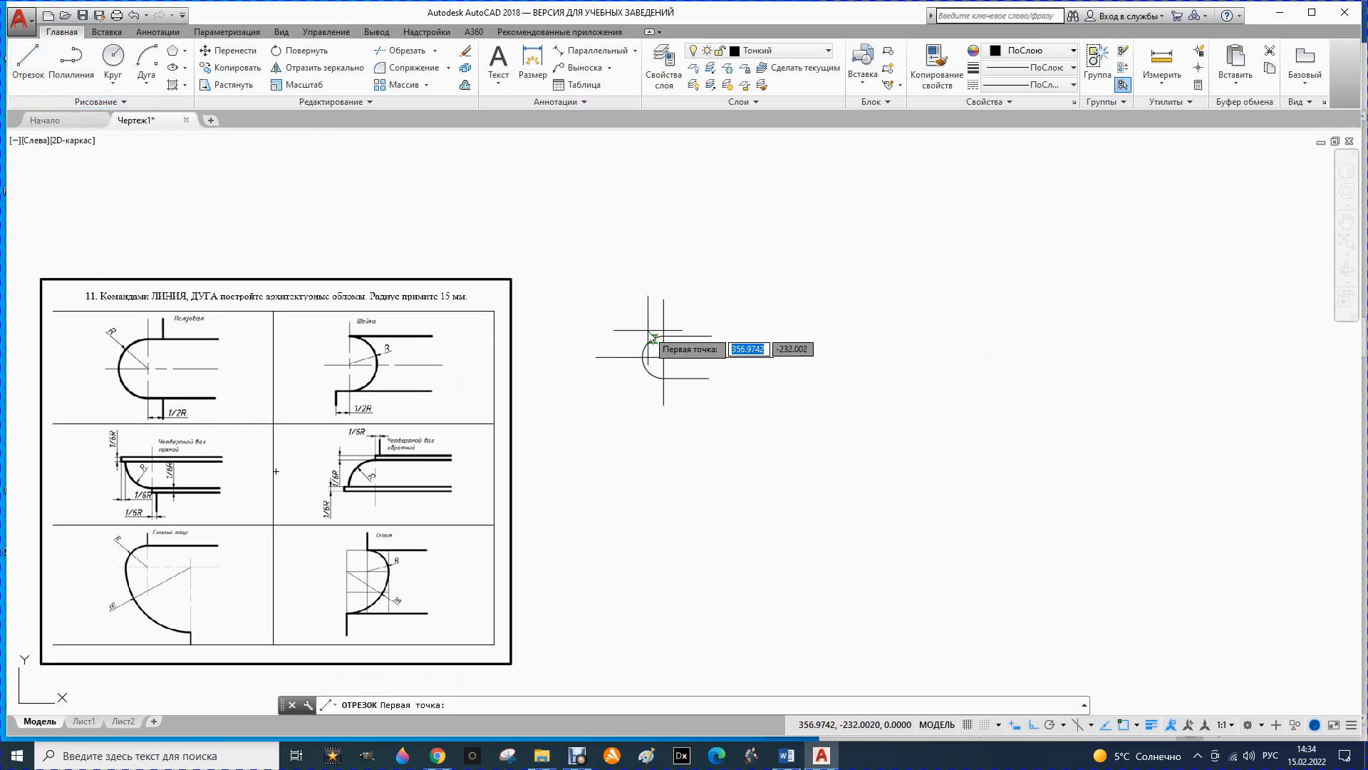
{"action": "scroll", "coordinate": [652, 338], "scroll_direction": "up", "scroll_amount": 2}
{"action": "left_click", "coordinate": [670, 339]}
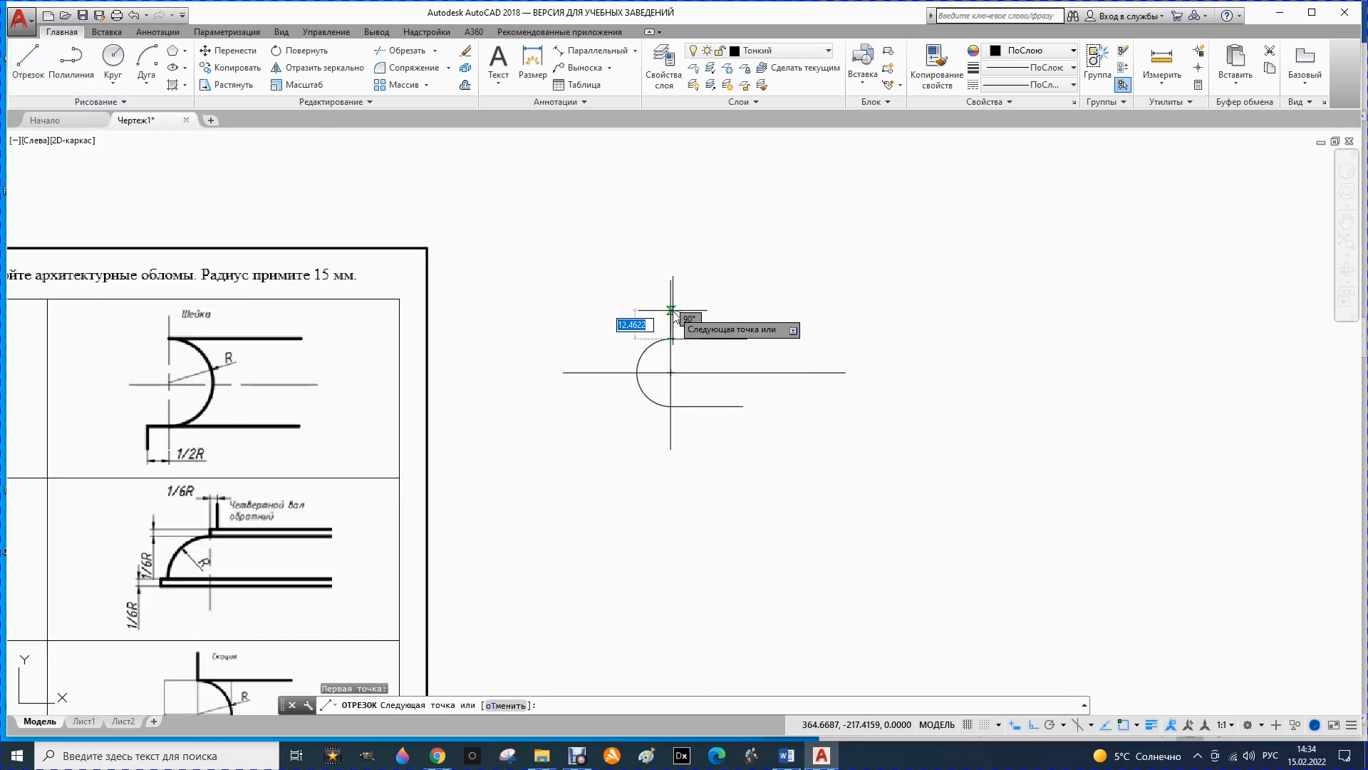
{"action": "scroll", "coordinate": [671, 312], "scroll_direction": "down", "scroll_amount": 2}
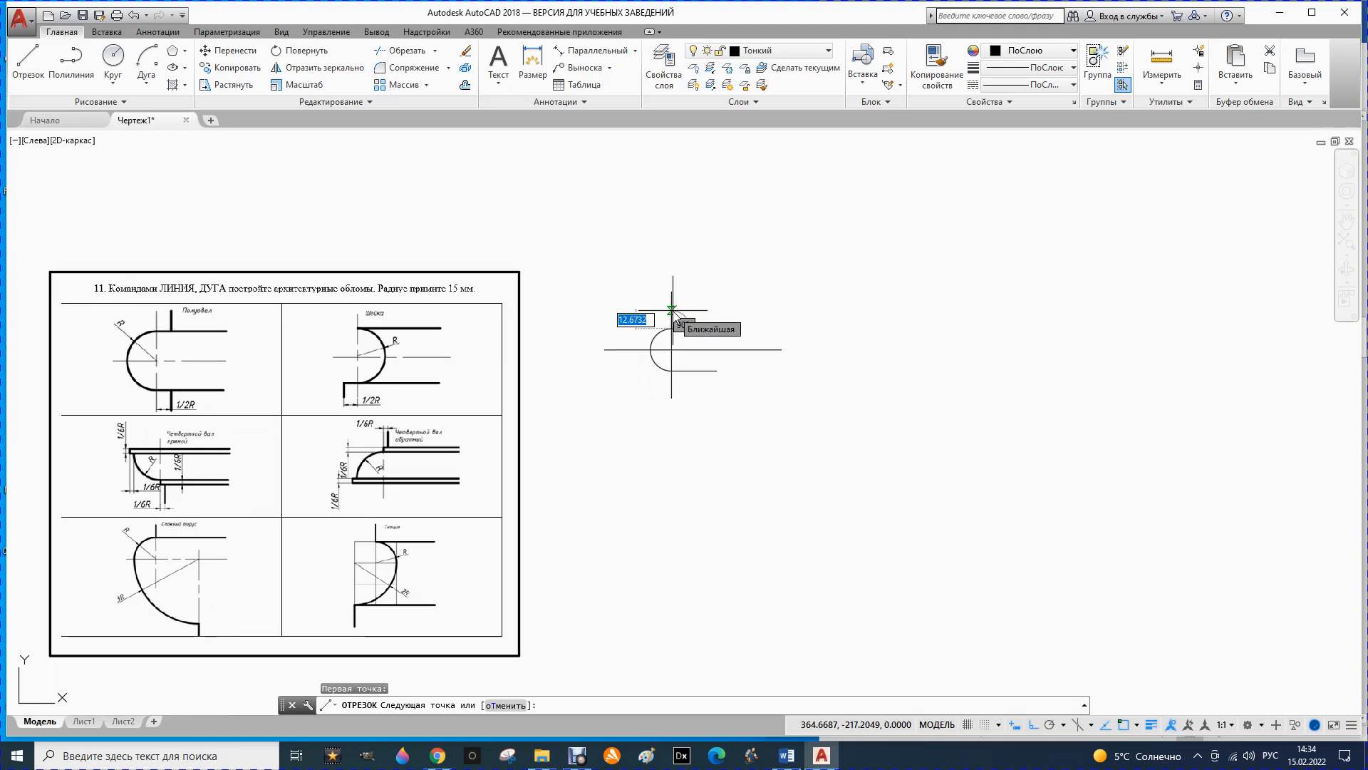
{"action": "scroll", "coordinate": [672, 310], "scroll_direction": "up", "scroll_amount": 2}
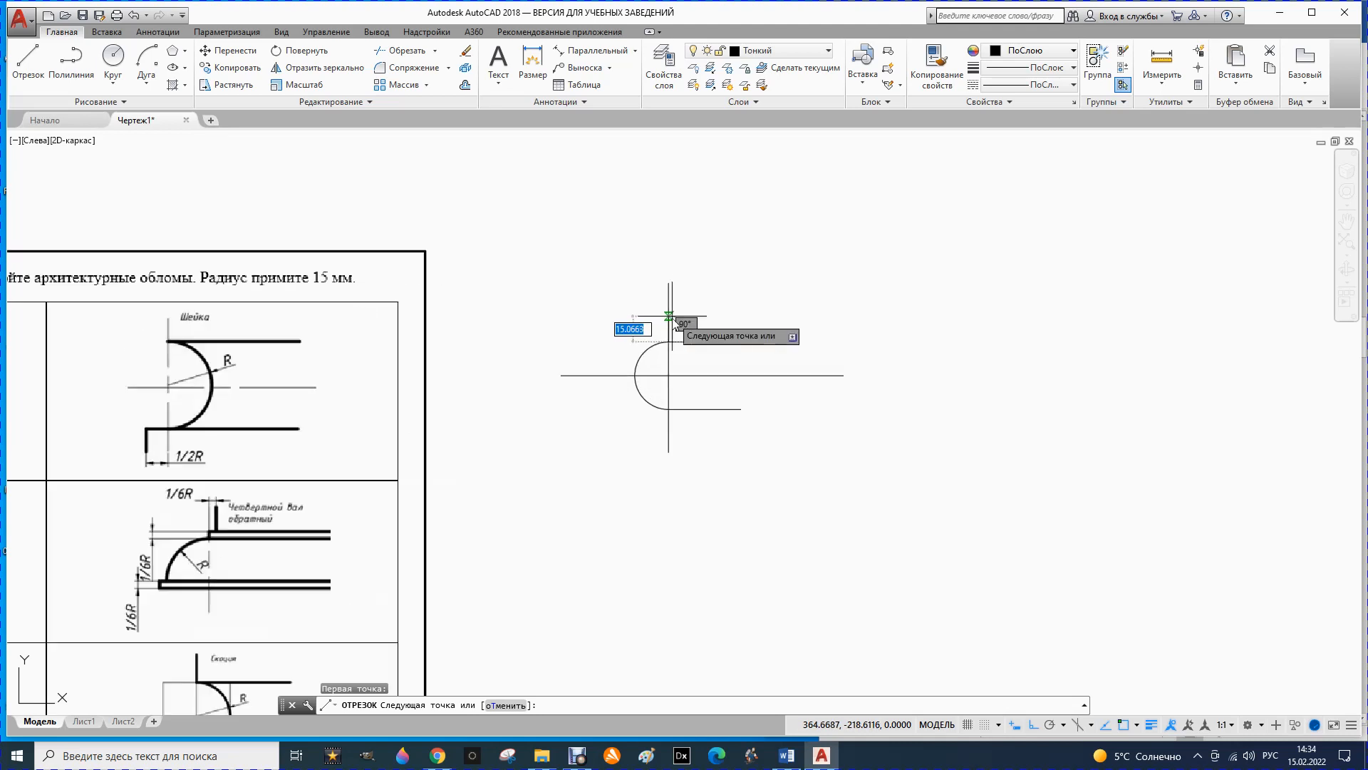
{"action": "left_click", "coordinate": [668, 317]}
{"action": "key", "text": "Escape"}
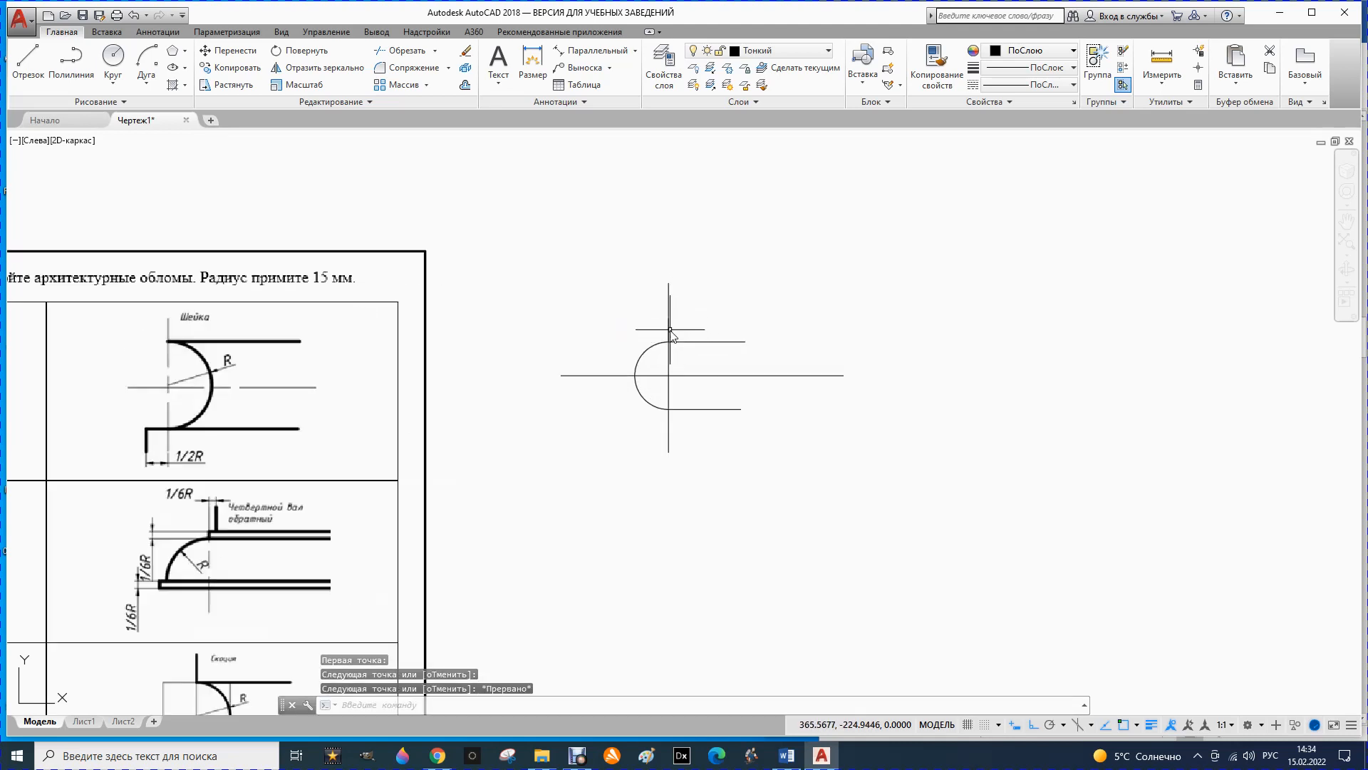
- Offset the short vertical line by 7.5 mm to both sides of the vertical axis
{"action": "left_click", "coordinate": [668, 330]}
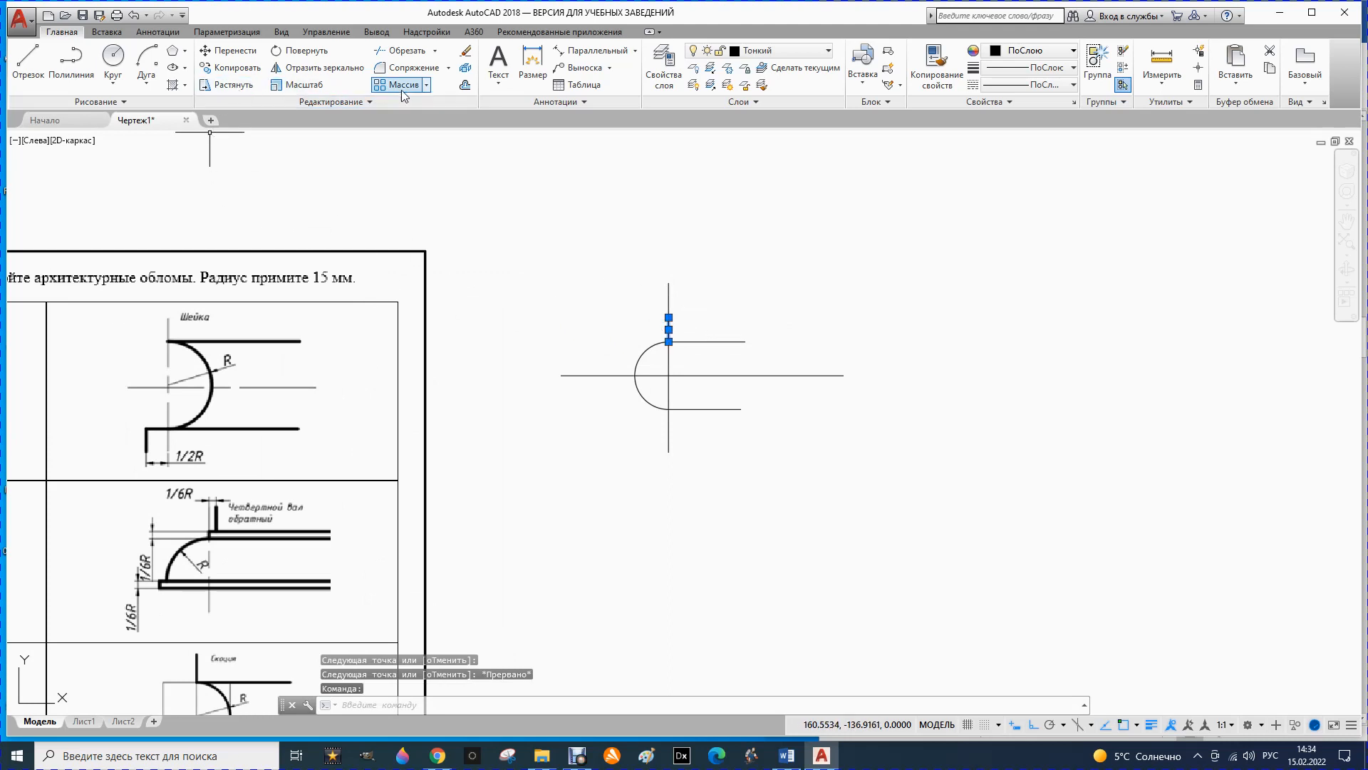
{"action": "left_click", "coordinate": [466, 86]}
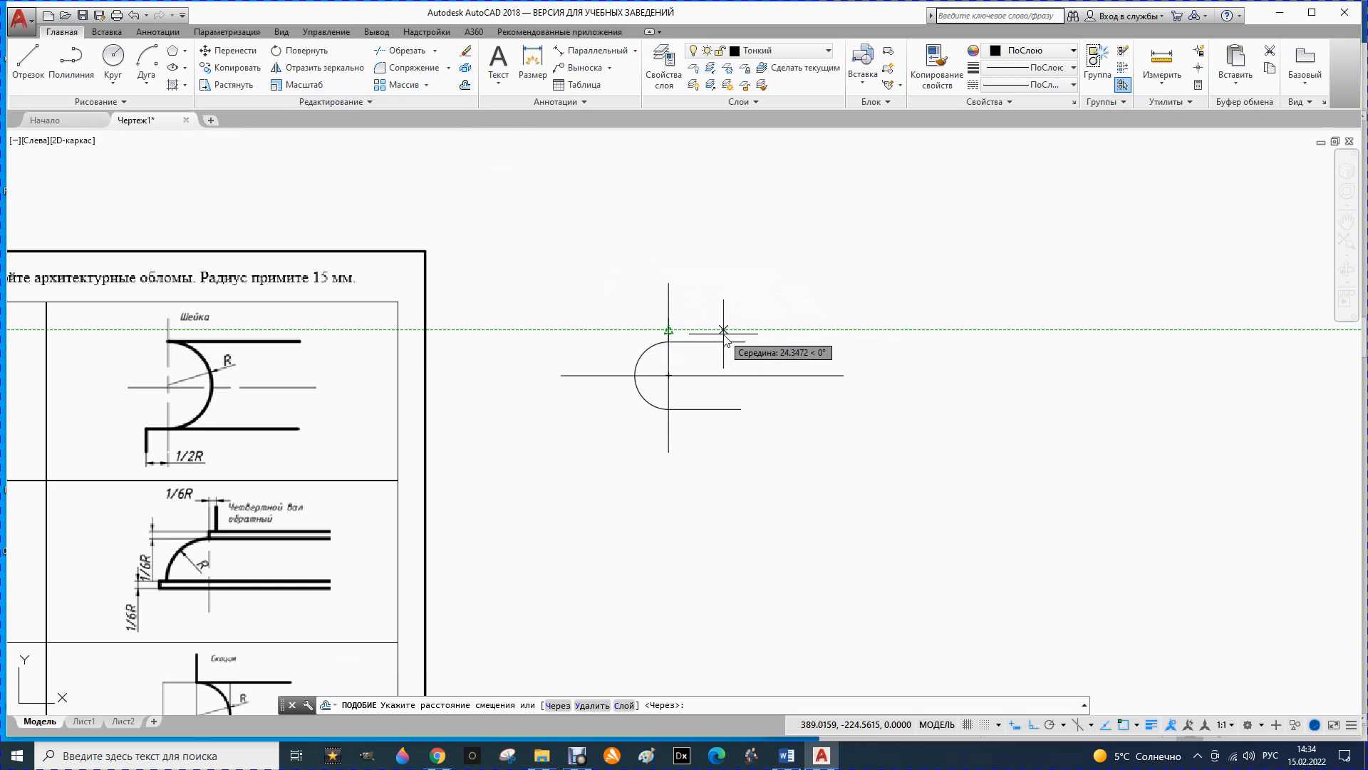
{"action": "type", "text": "7.5"}
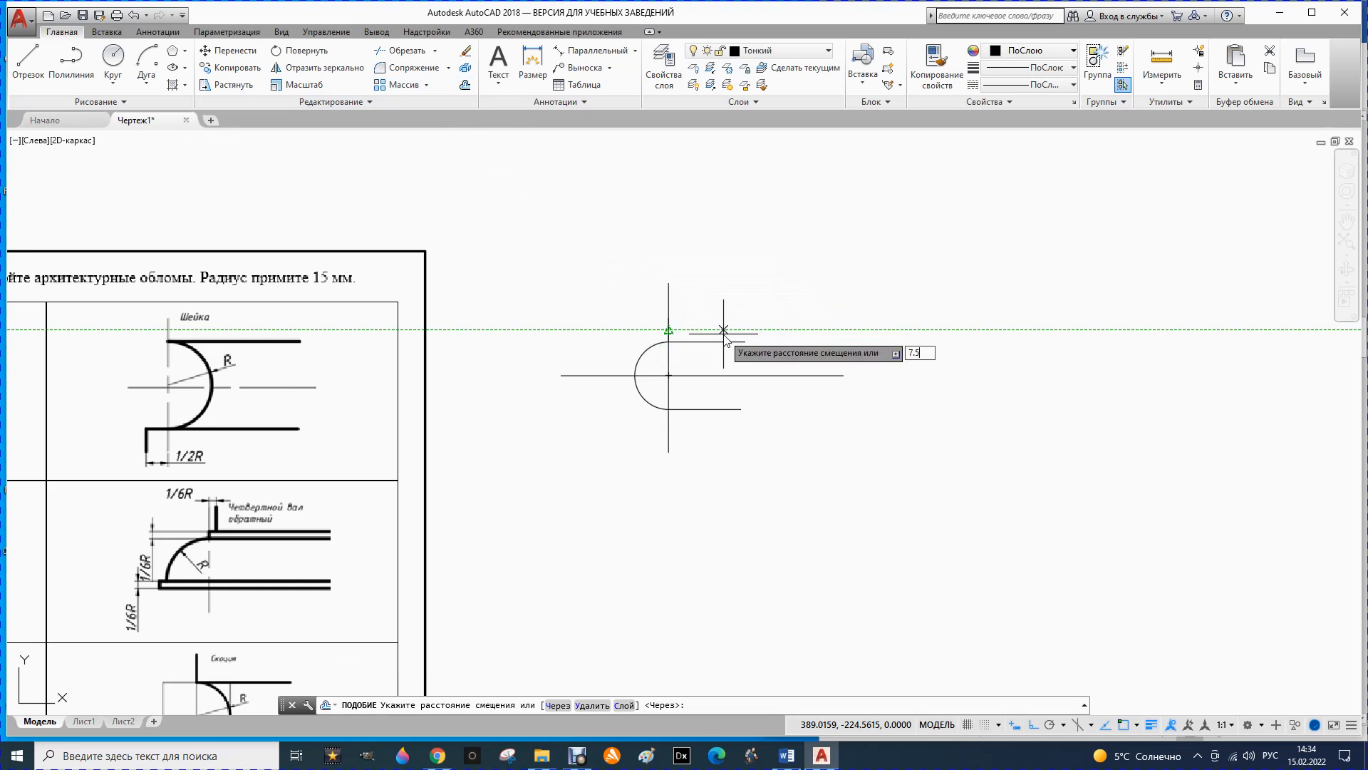
{"action": "key", "text": "Return"}
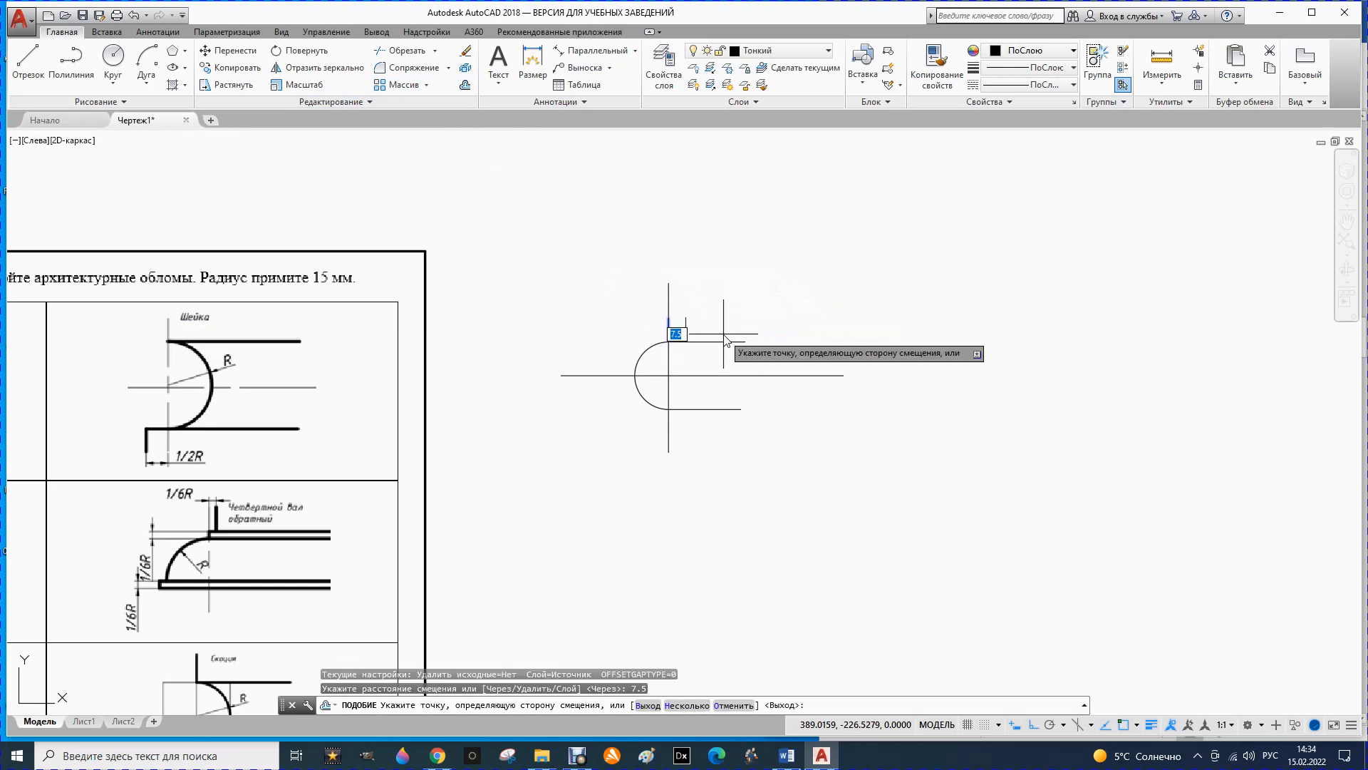
{"action": "left_click", "coordinate": [654, 344]}
{"action": "left_click", "coordinate": [669, 332]}
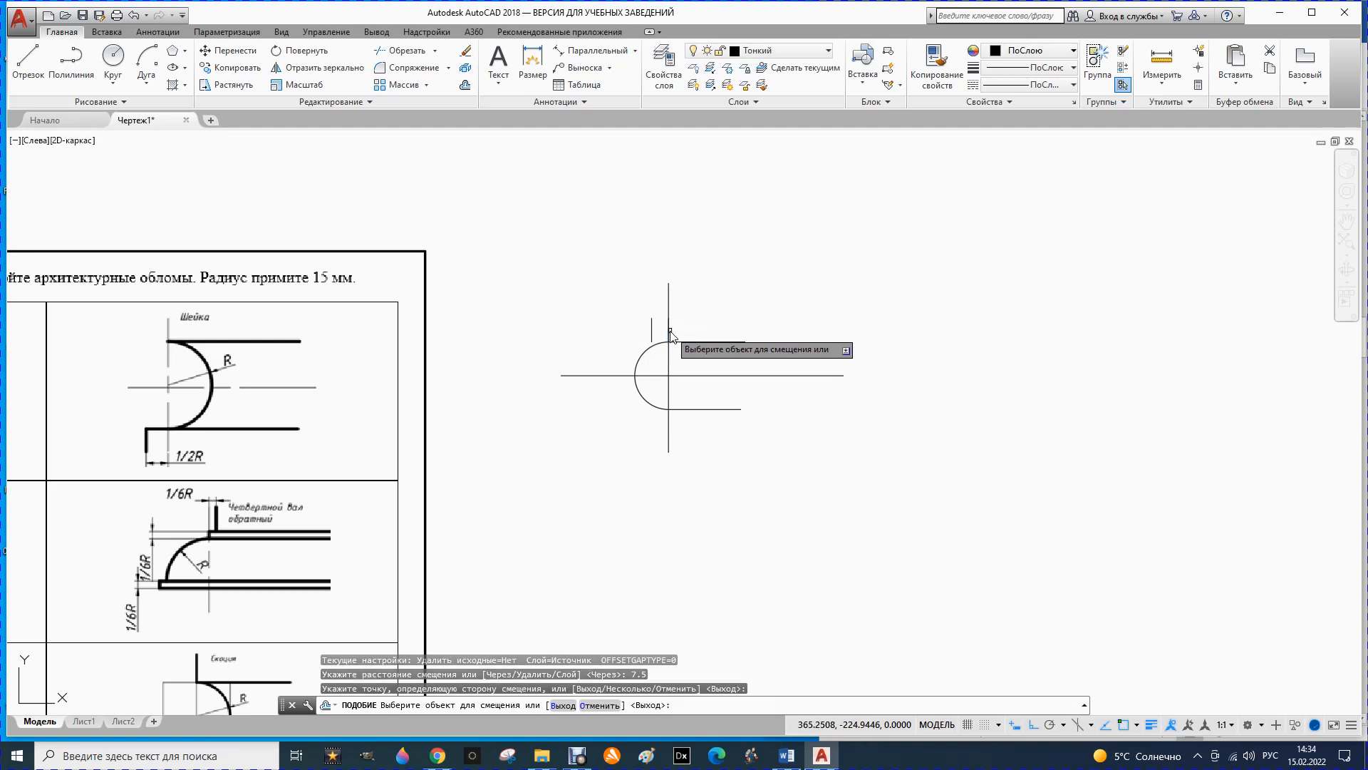
{"action": "left_click", "coordinate": [669, 331]}
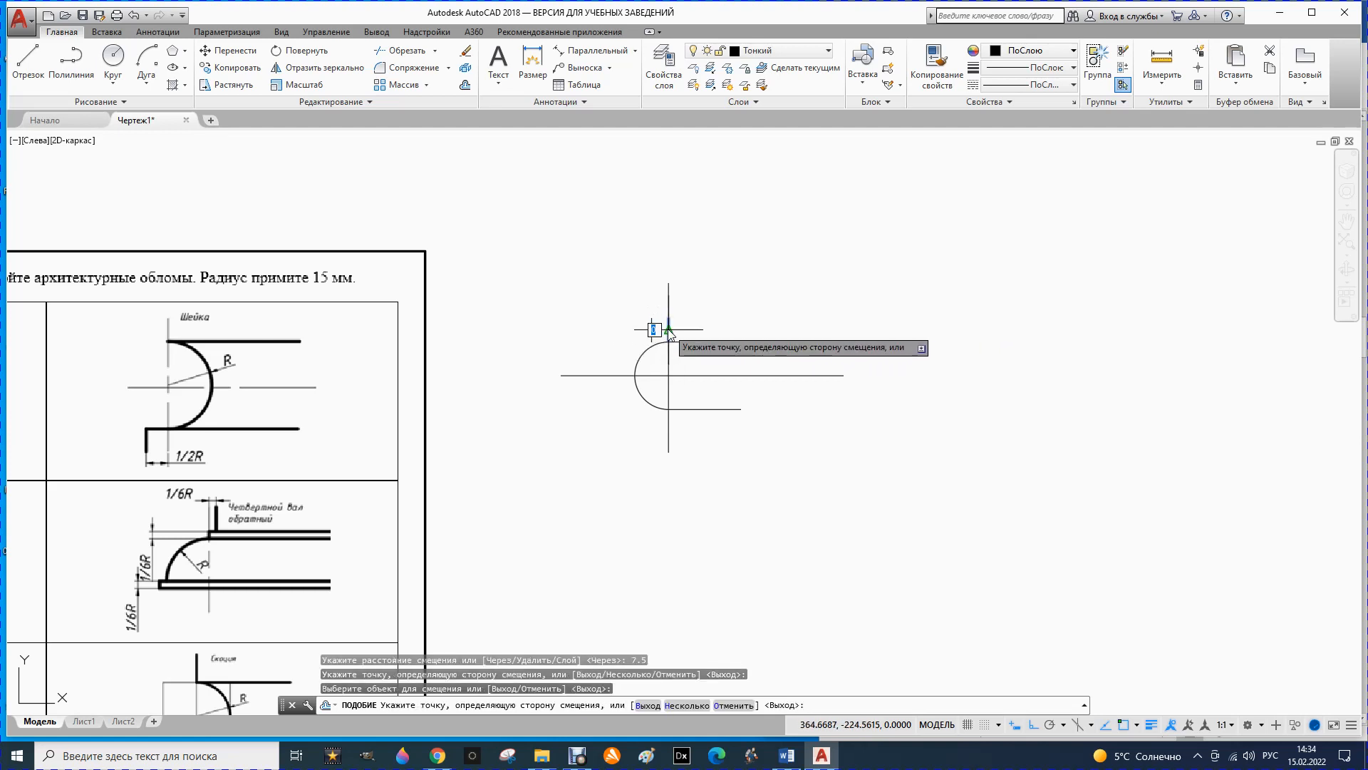
{"action": "left_click", "coordinate": [671, 351]}
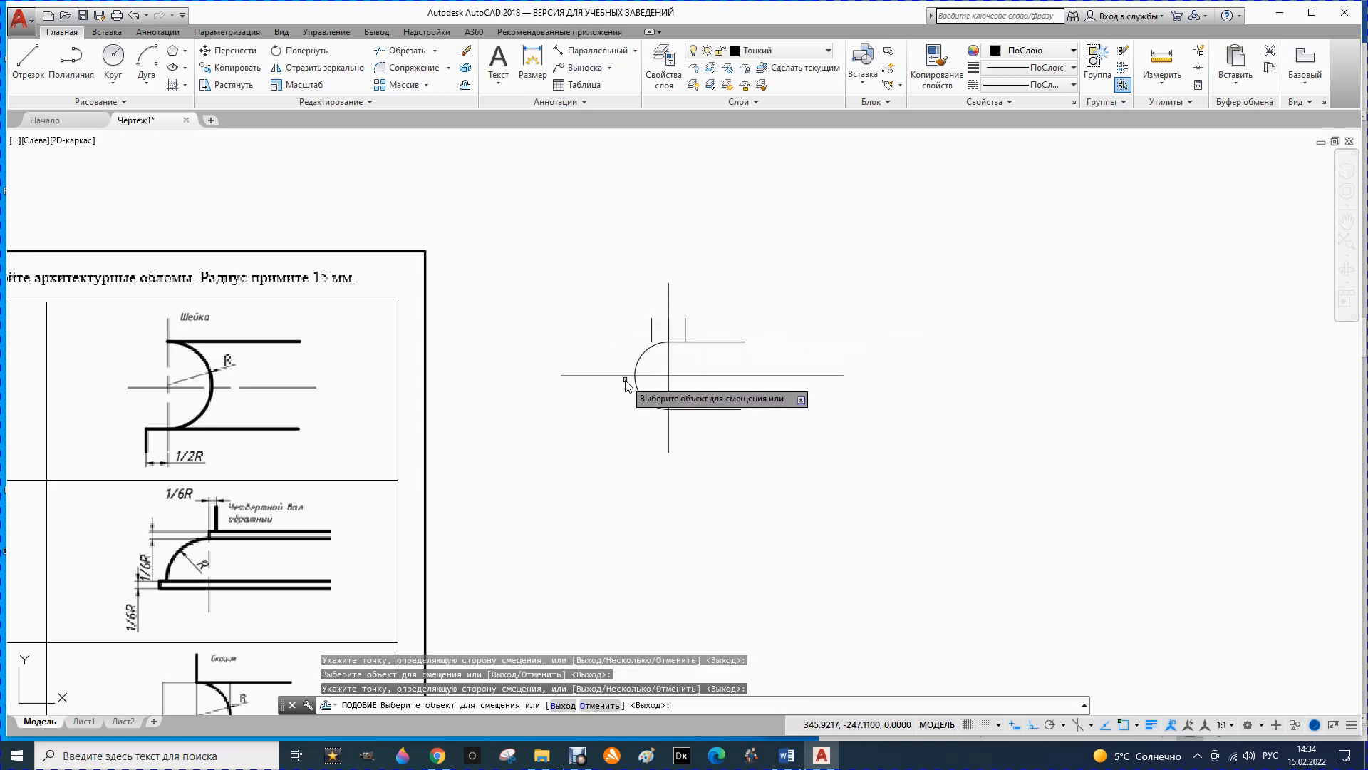
{"action": "key", "text": "Escape"}
{"action": "key", "text": "Escape"}
- Delete the left offset line and the original short line lying on the vertical axis
{"action": "left_click", "coordinate": [652, 330]}
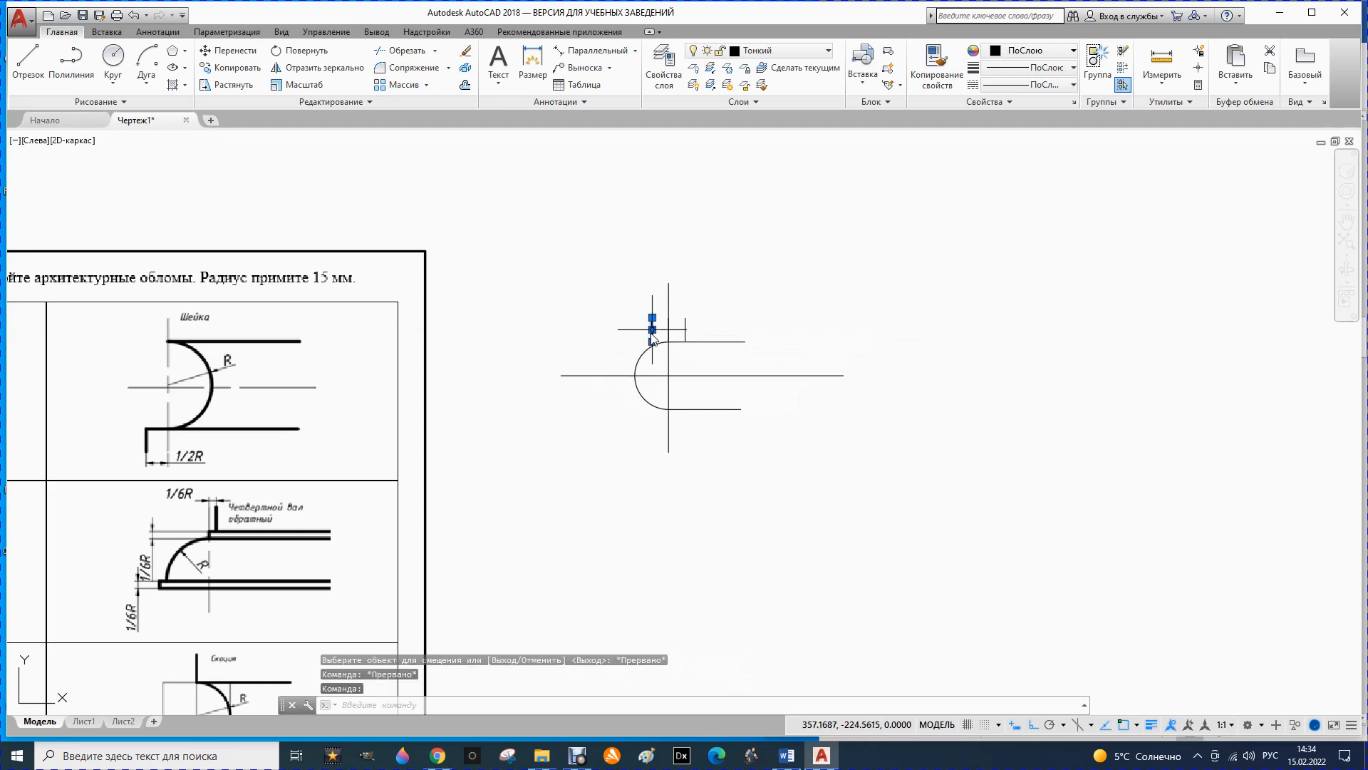
{"action": "key", "text": "Delete"}
{"action": "key", "text": "Delete"}
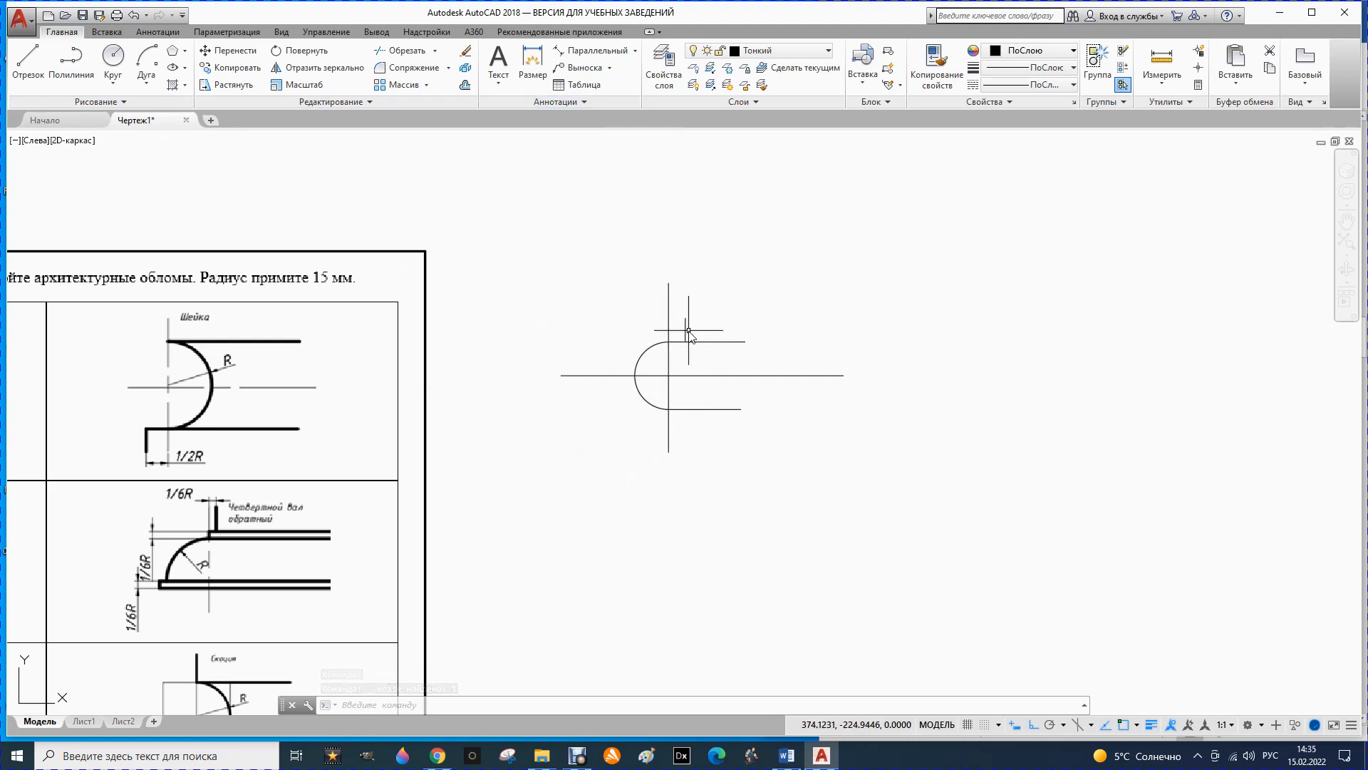
- Mirror the remaining short vertical line about the horizontal axis, keeping the source object
{"action": "left_click", "coordinate": [317, 67]}
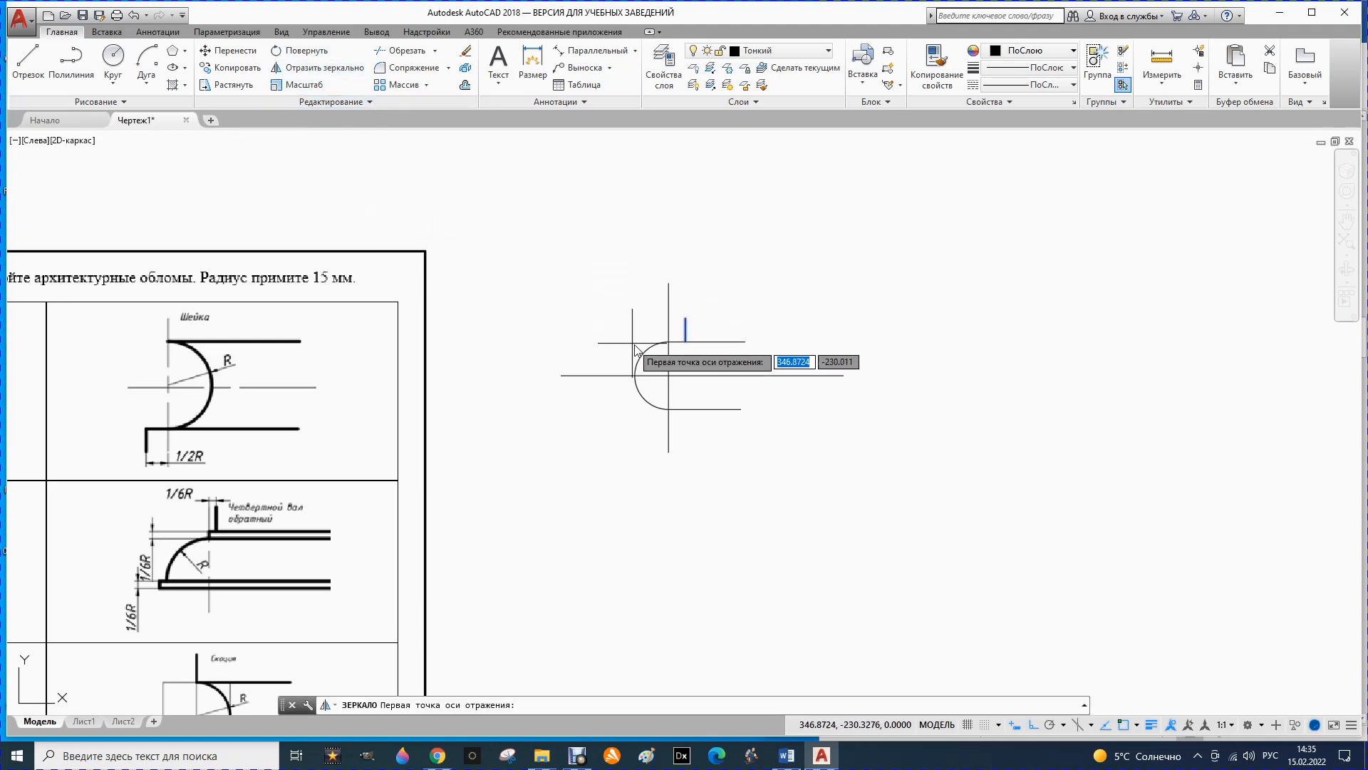
{"action": "left_click", "coordinate": [669, 375]}
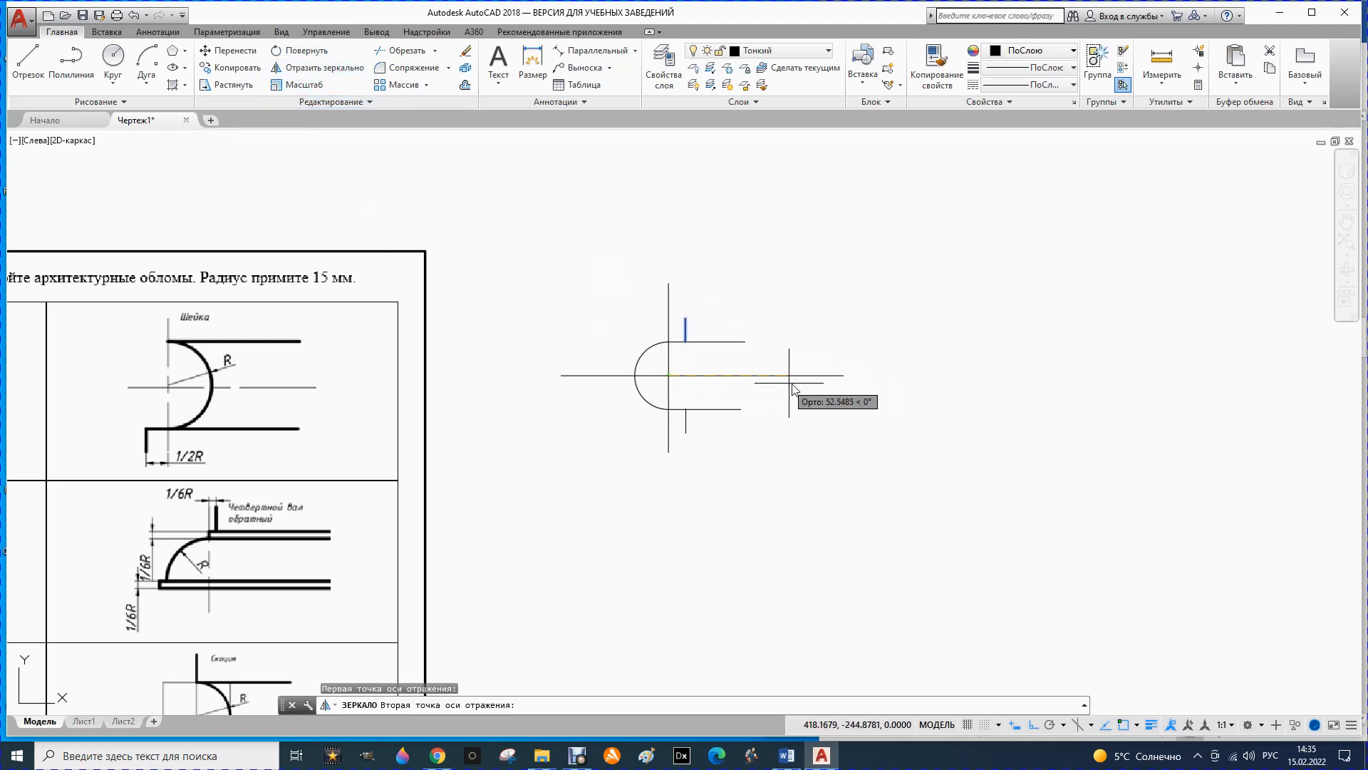
{"action": "left_click", "coordinate": [844, 376]}
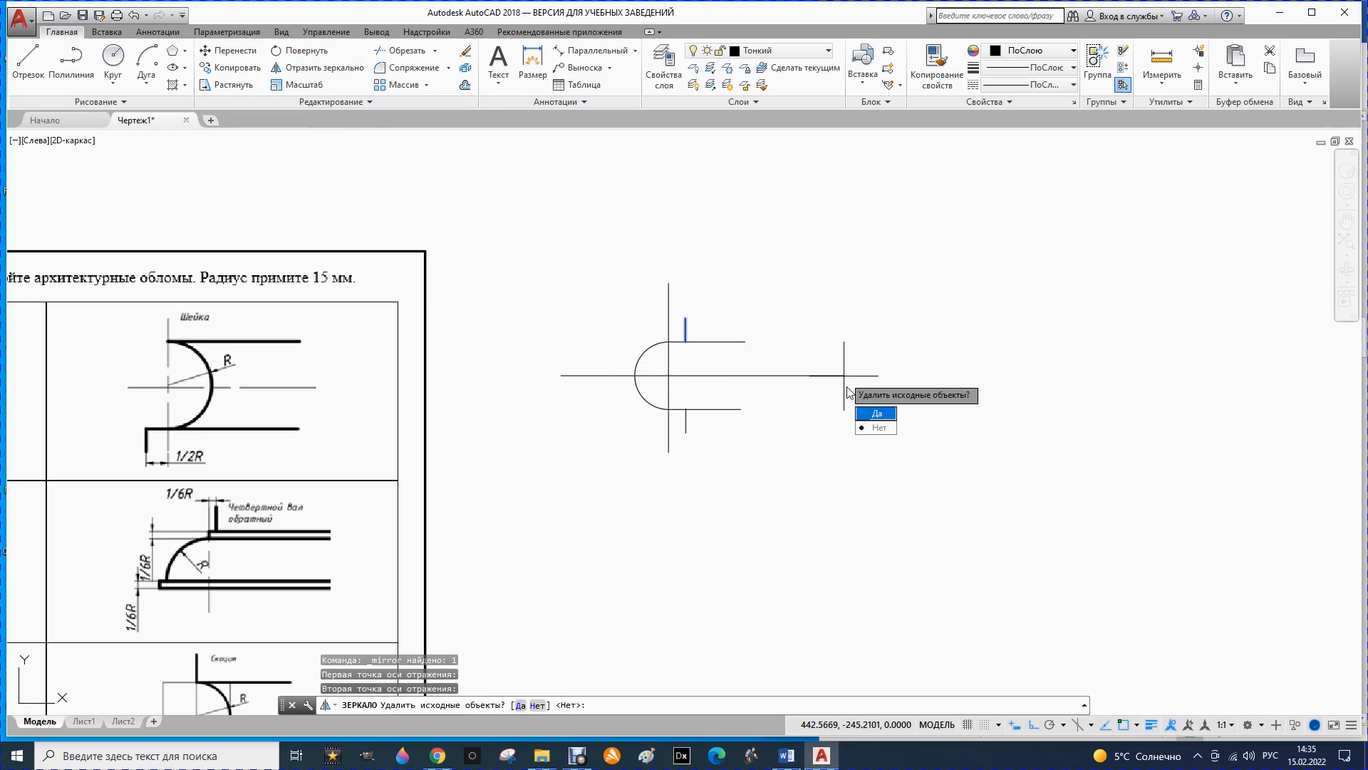
{"action": "left_click", "coordinate": [868, 427]}
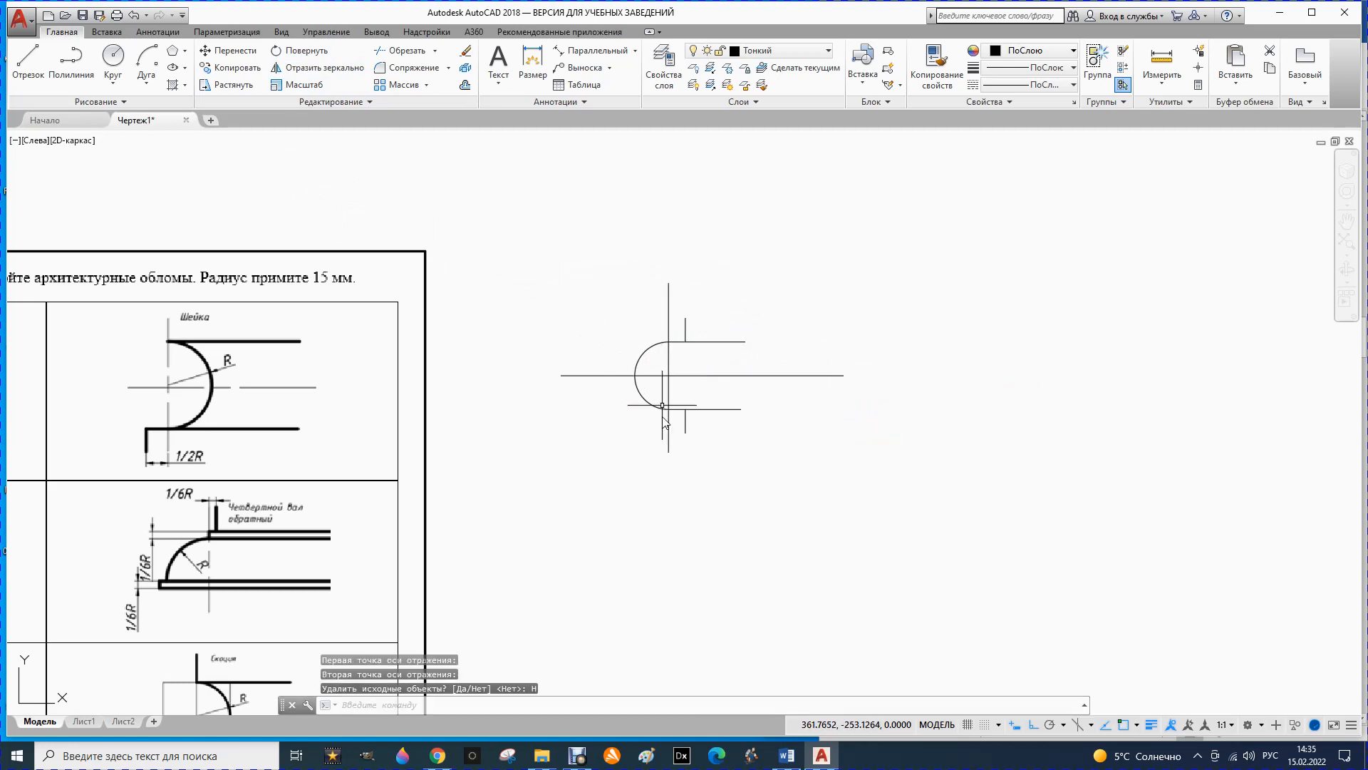
- Move the vertical and horizontal axis lines of the profile to the Осевой layer
{"action": "left_click", "coordinate": [580, 376]}
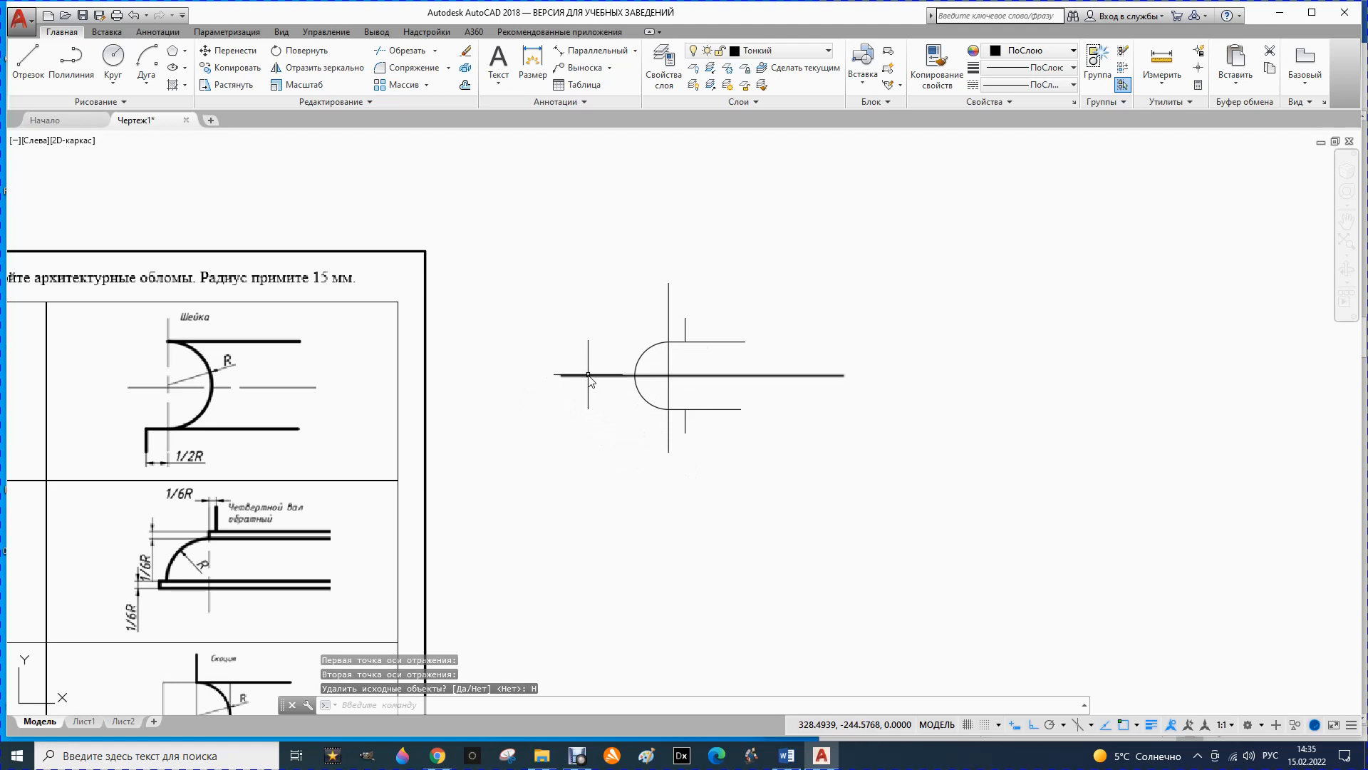
{"action": "left_click", "coordinate": [669, 362]}
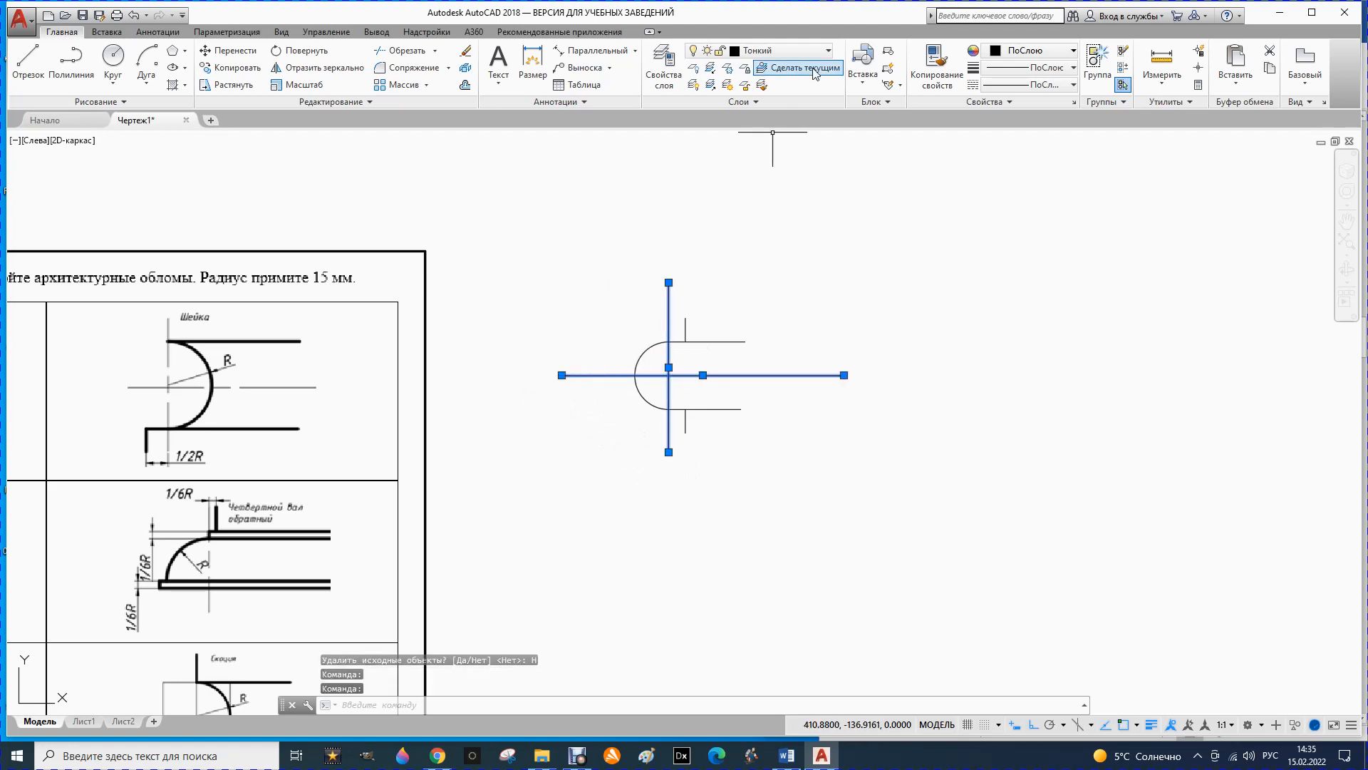
{"action": "left_click", "coordinate": [827, 51]}
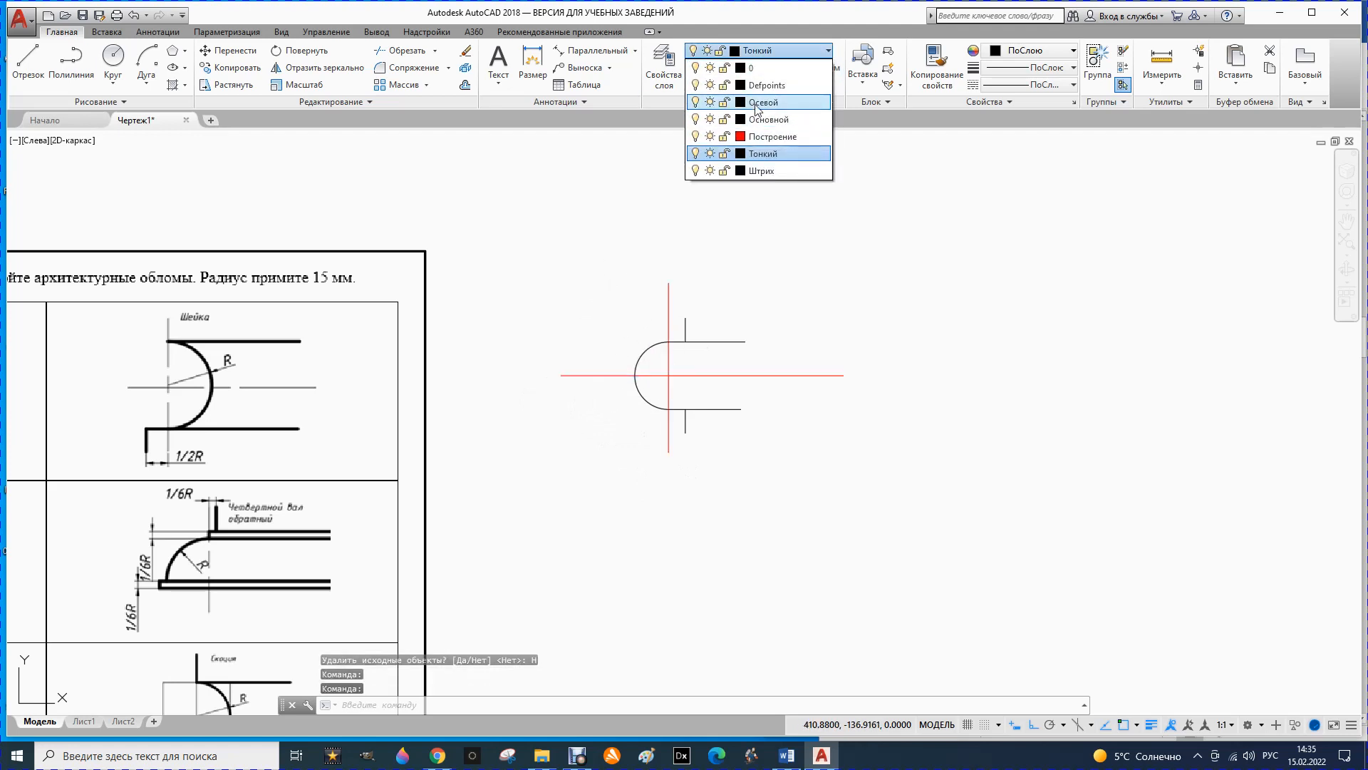
{"action": "left_click", "coordinate": [756, 105]}
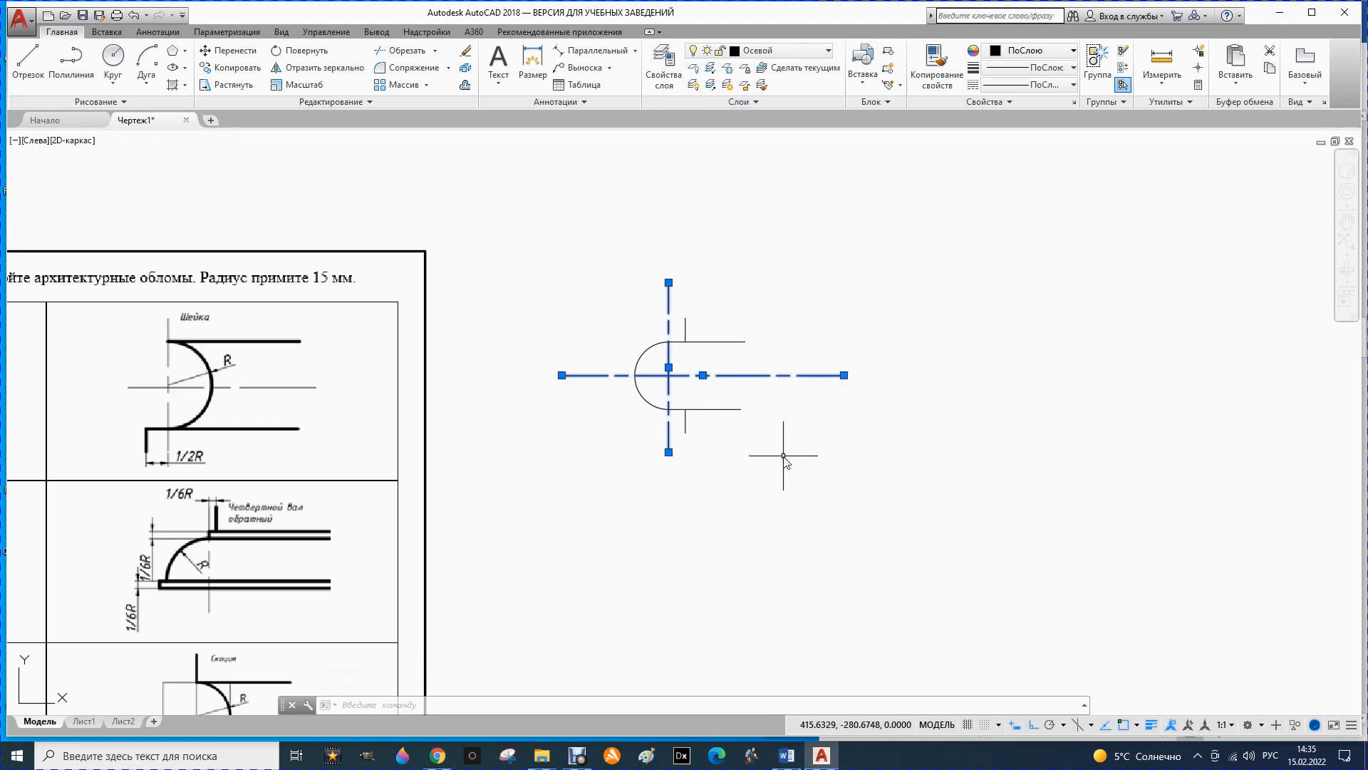
{"action": "key", "text": "Escape"}
{"action": "scroll", "coordinate": [754, 350], "scroll_direction": "down", "scroll_amount": 2}
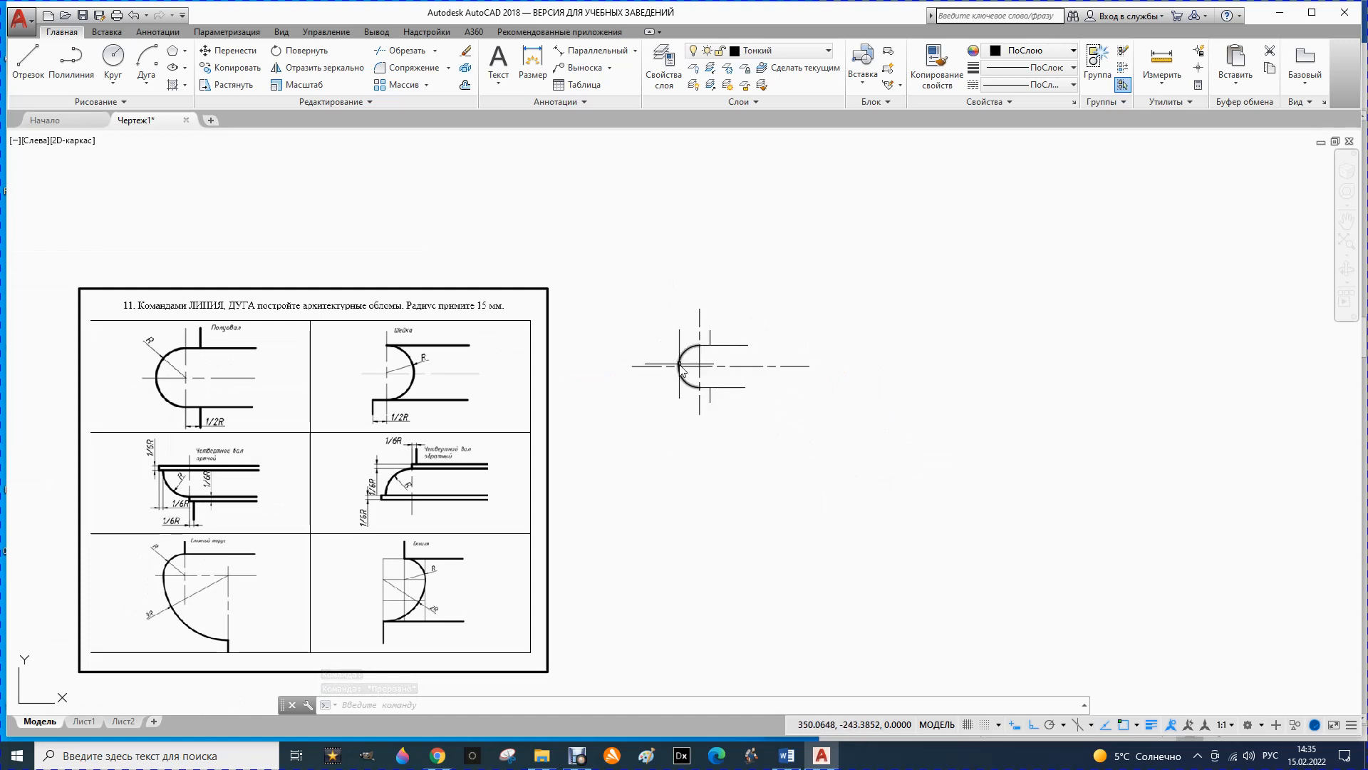
{"action": "scroll", "coordinate": [702, 381], "scroll_direction": "up", "scroll_amount": 2}
{"action": "scroll", "coordinate": [702, 385], "scroll_direction": "up", "scroll_amount": 2}
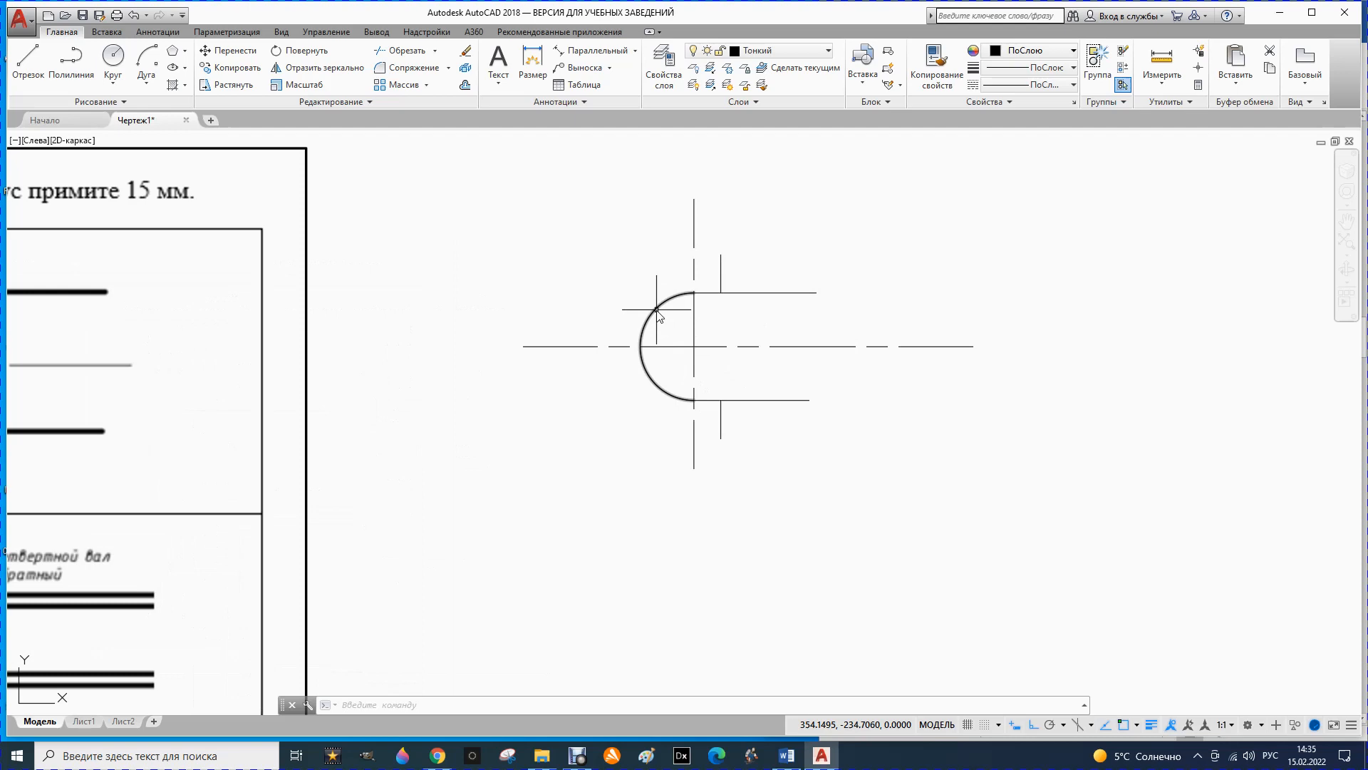
{"action": "left_click", "coordinate": [585, 347]}
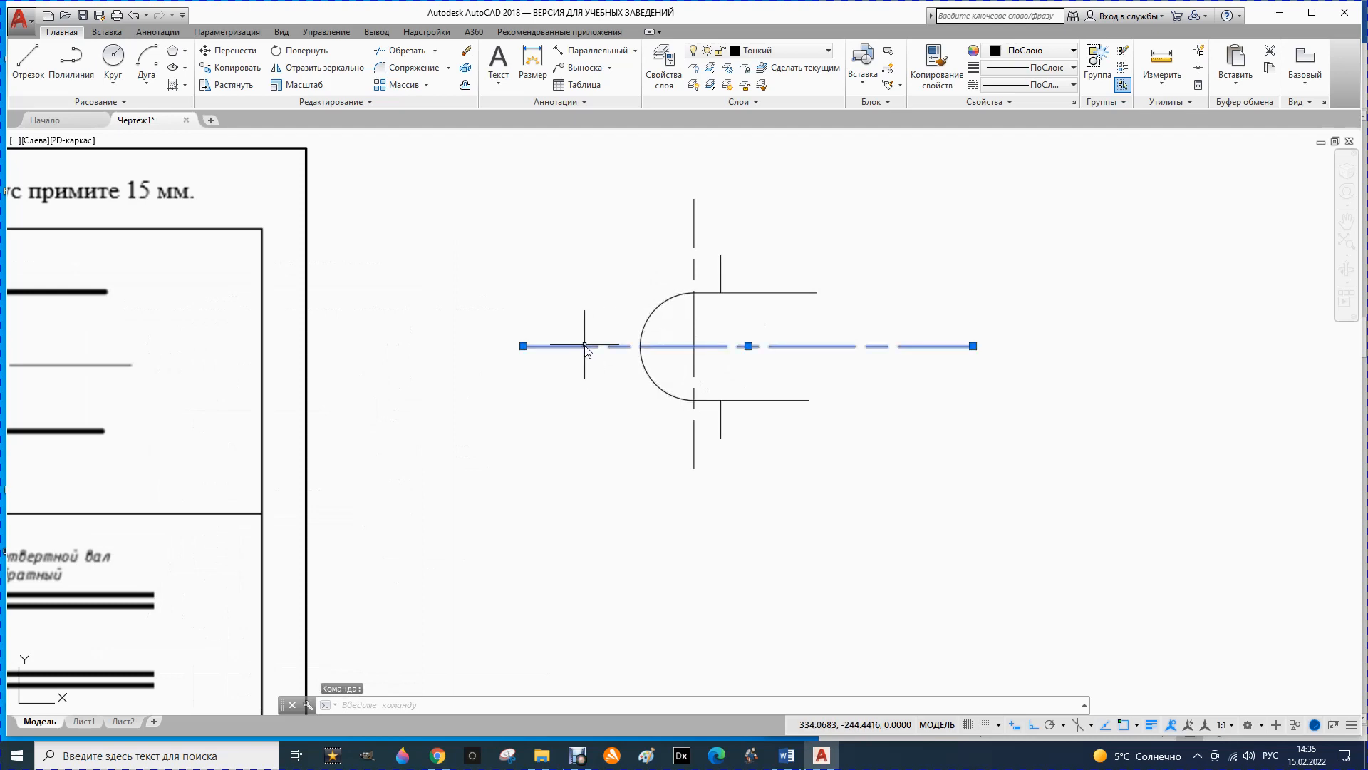
{"action": "right_click", "coordinate": [585, 346]}
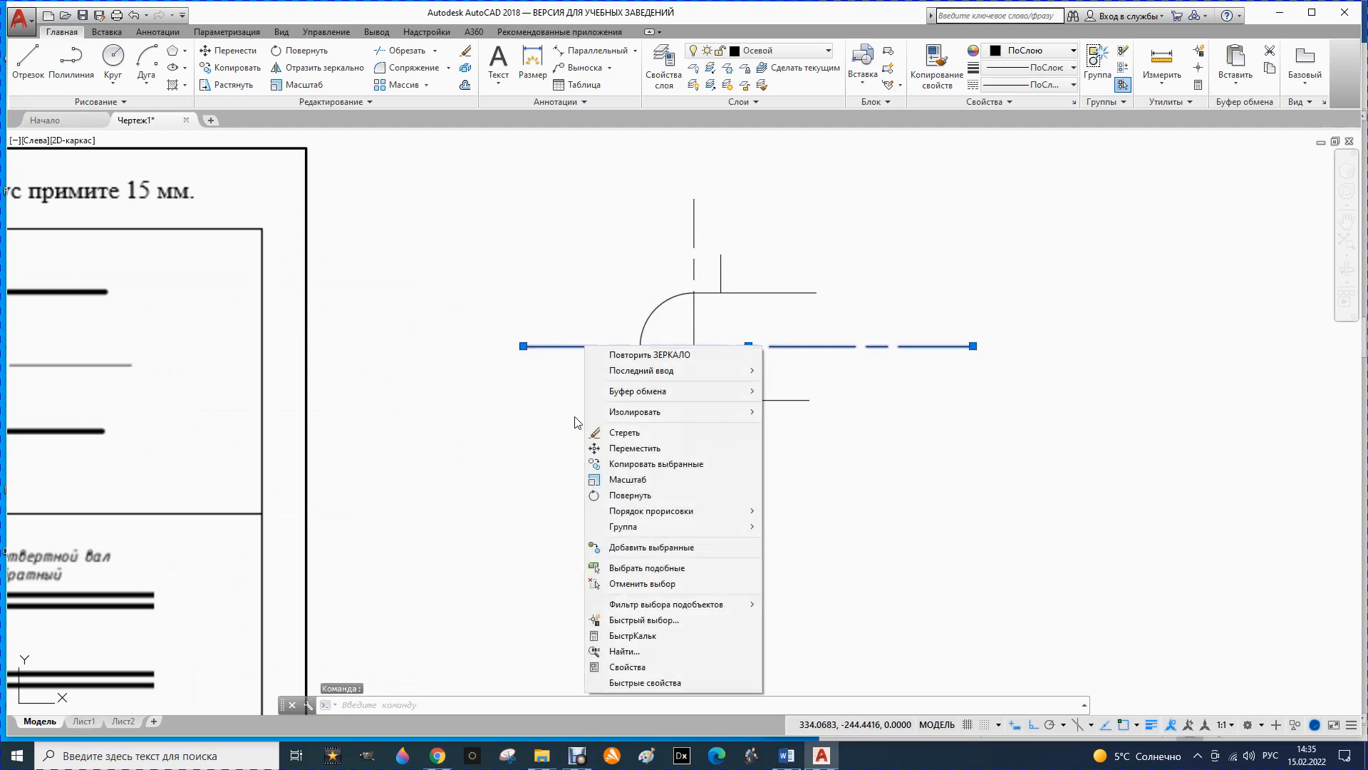
{"action": "left_click", "coordinate": [630, 569]}
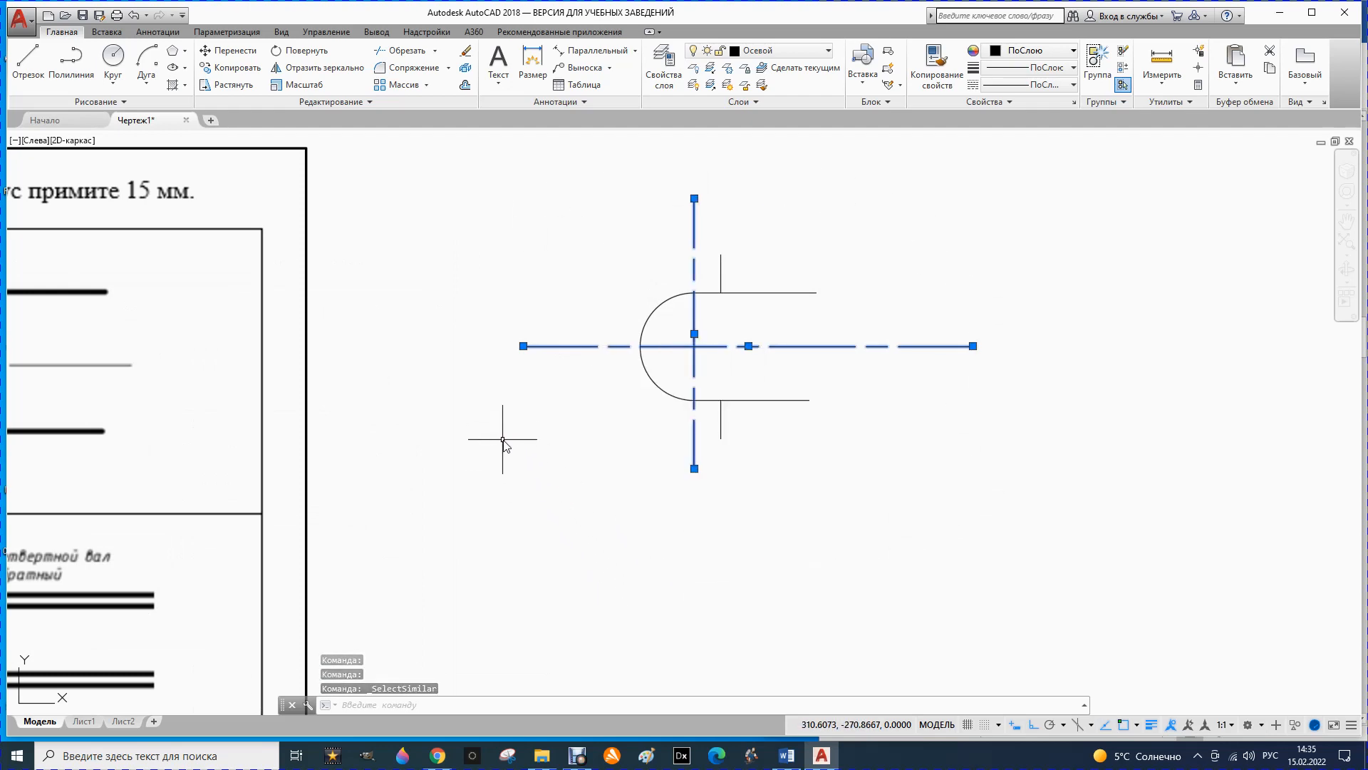
{"action": "key", "text": "Escape"}
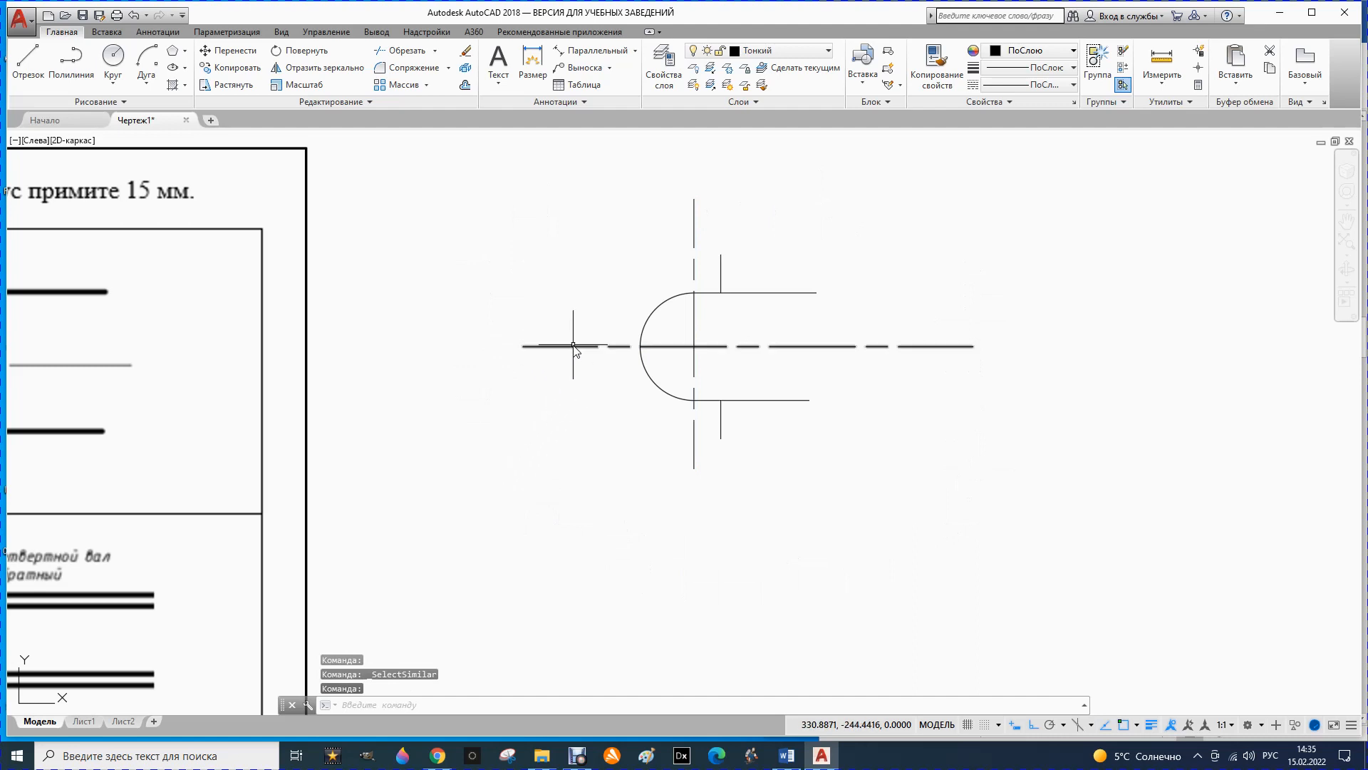
{"action": "left_click", "coordinate": [573, 347]}
{"action": "left_click", "coordinate": [695, 330]}
{"action": "key", "text": "Escape"}
{"action": "left_click", "coordinate": [695, 330]}
{"action": "left_click", "coordinate": [678, 347]}
{"action": "key", "text": "Escape"}
- Select both axis lines of the profile with Select Similar and set their linetype scale to 0.5
{"action": "left_click", "coordinate": [694, 321]}
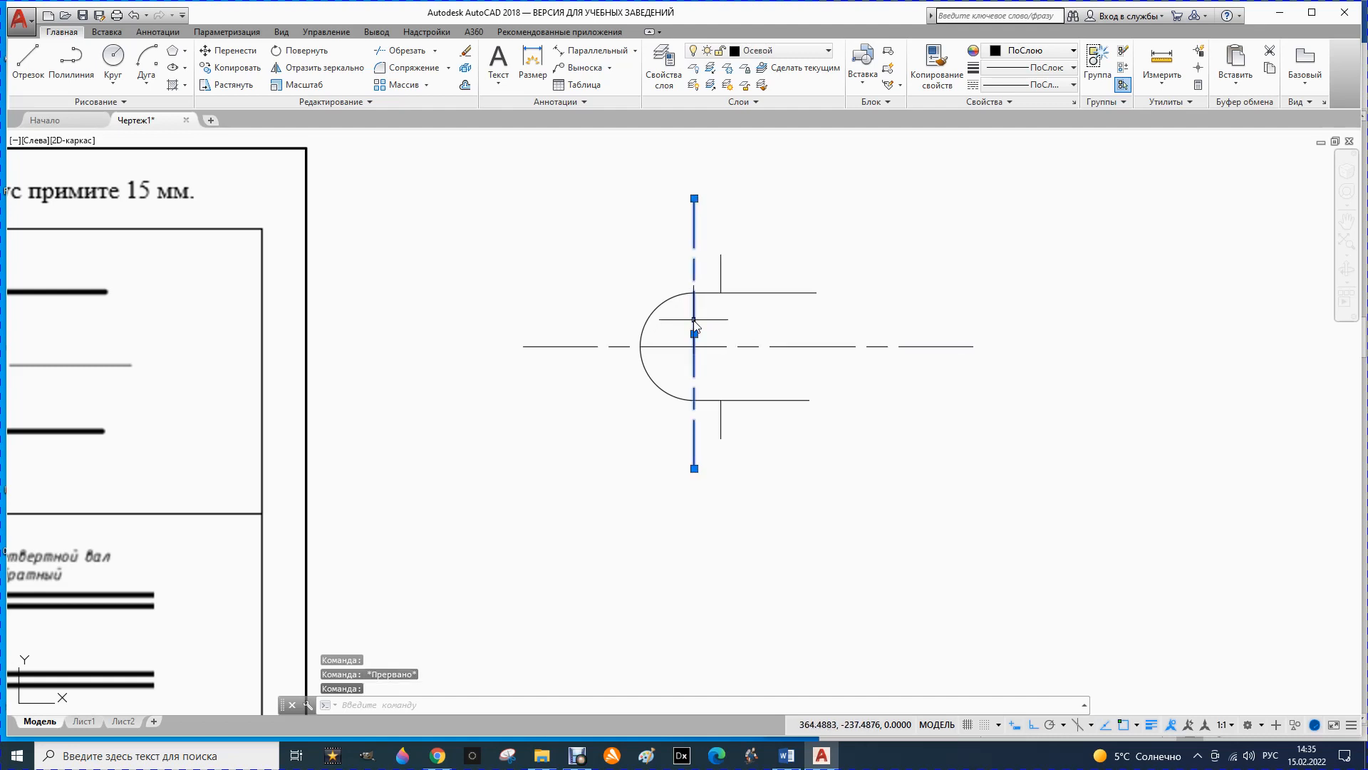
{"action": "right_click", "coordinate": [694, 319]}
{"action": "left_click", "coordinate": [723, 543]}
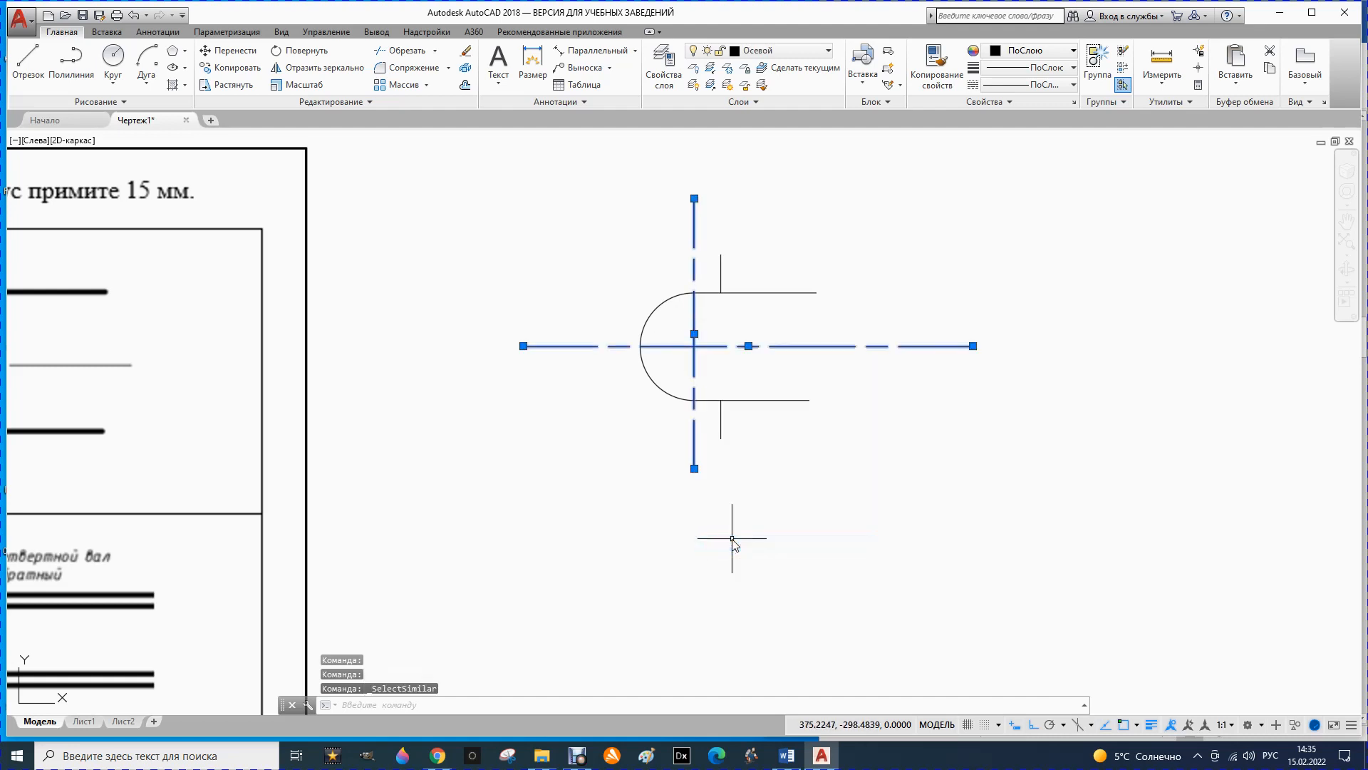
{"action": "right_click", "coordinate": [642, 450]}
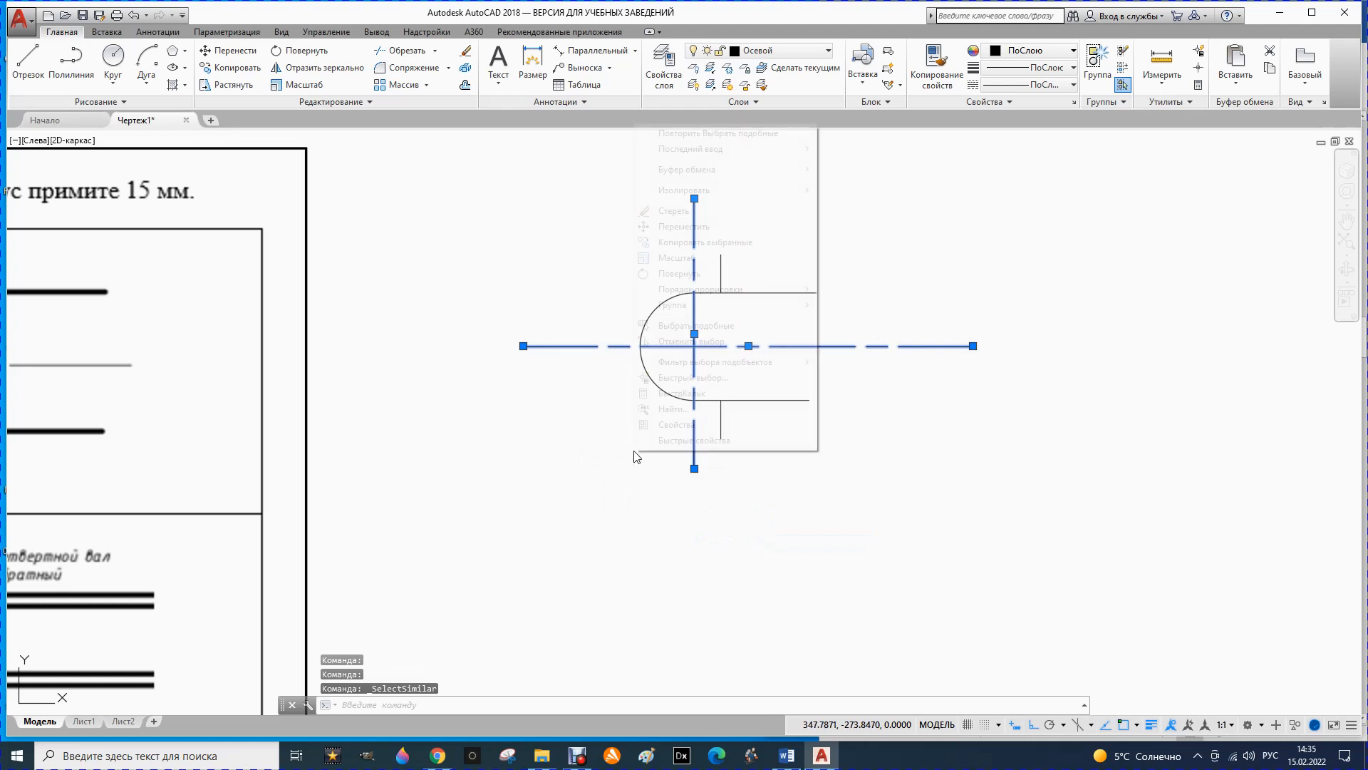
{"action": "left_click", "coordinate": [674, 424]}
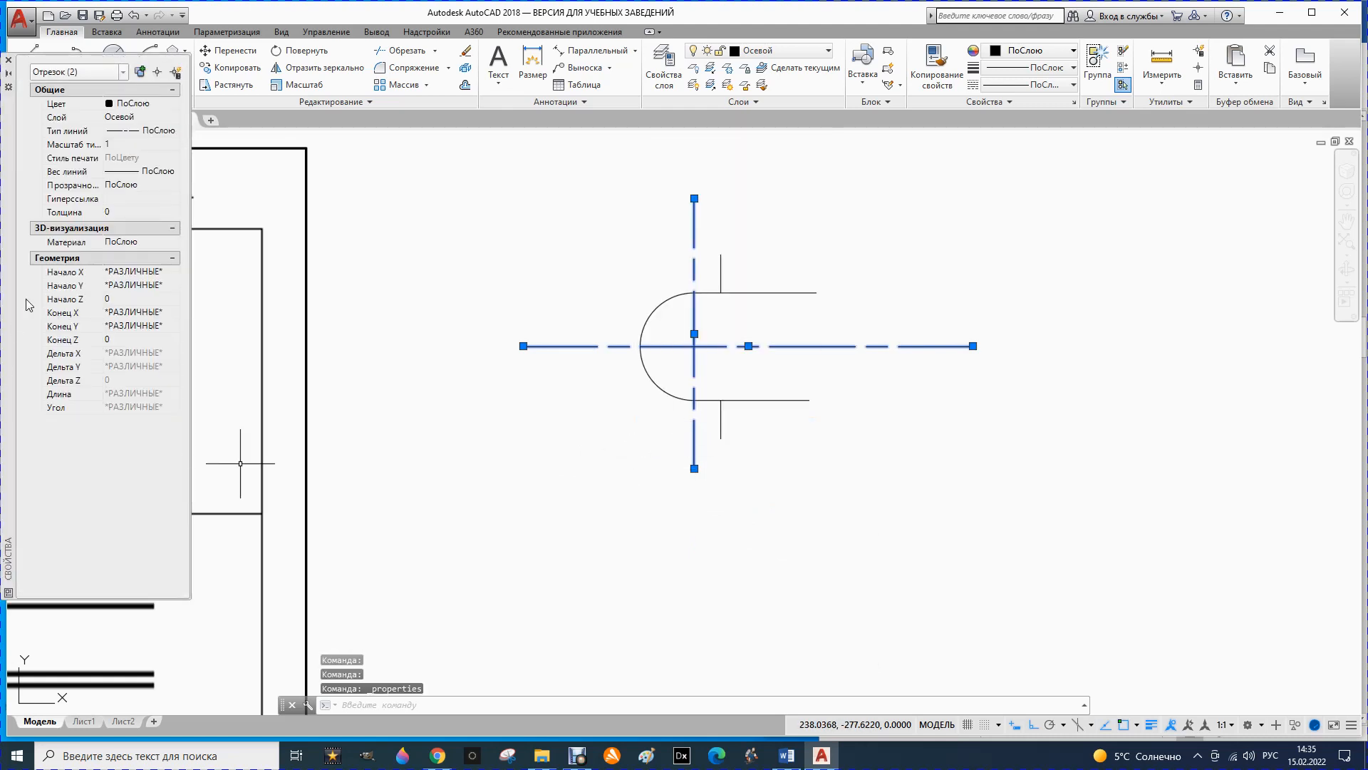
{"action": "left_click", "coordinate": [119, 145]}
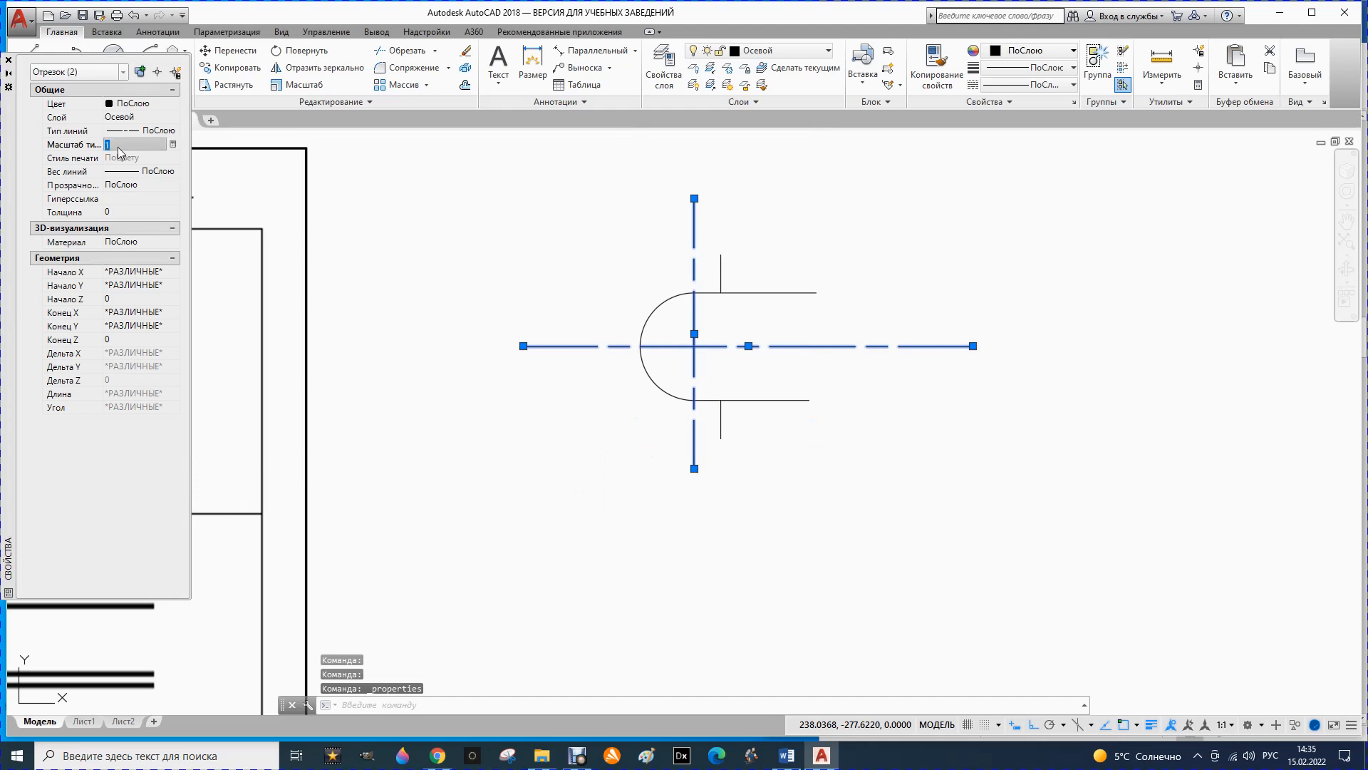
{"action": "type", "text": "0.5"}
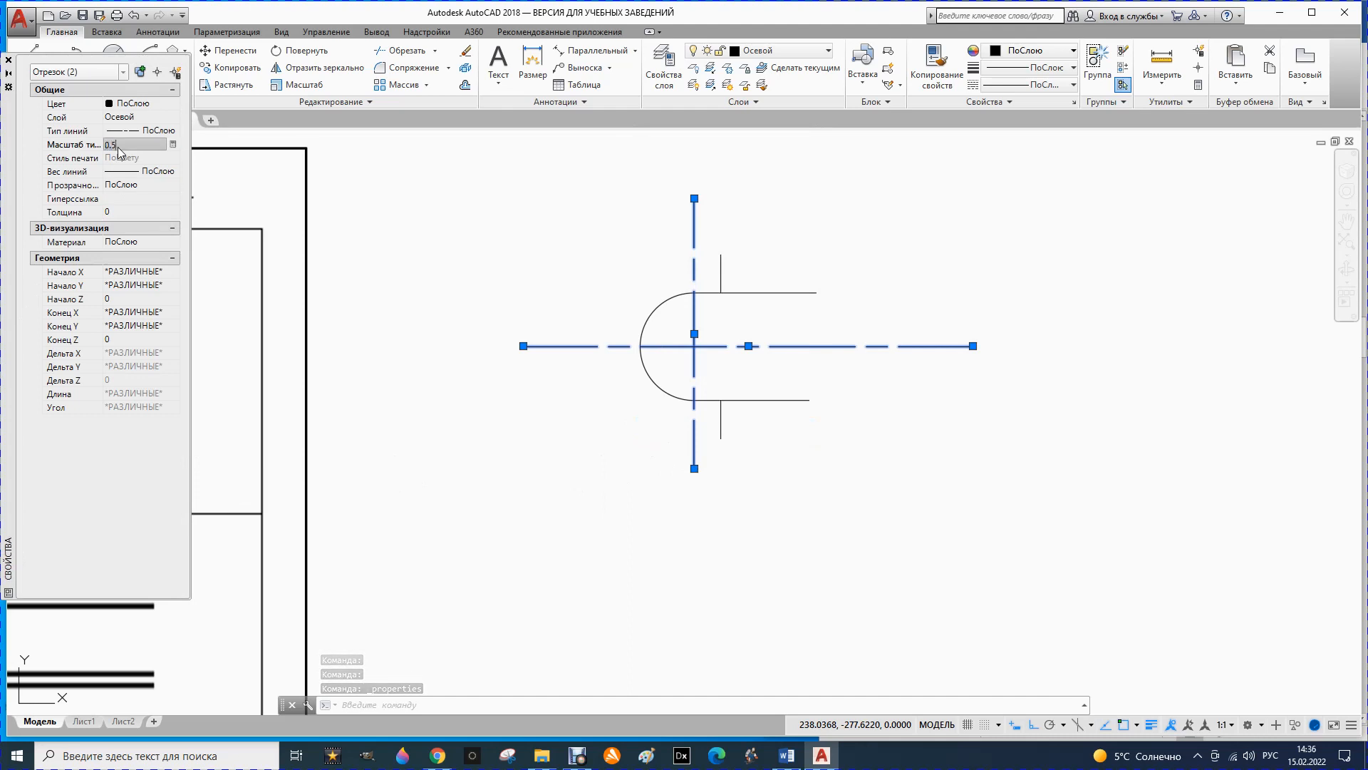
{"action": "left_click", "coordinate": [8, 60]}
{"action": "left_click", "coordinate": [482, 211]}
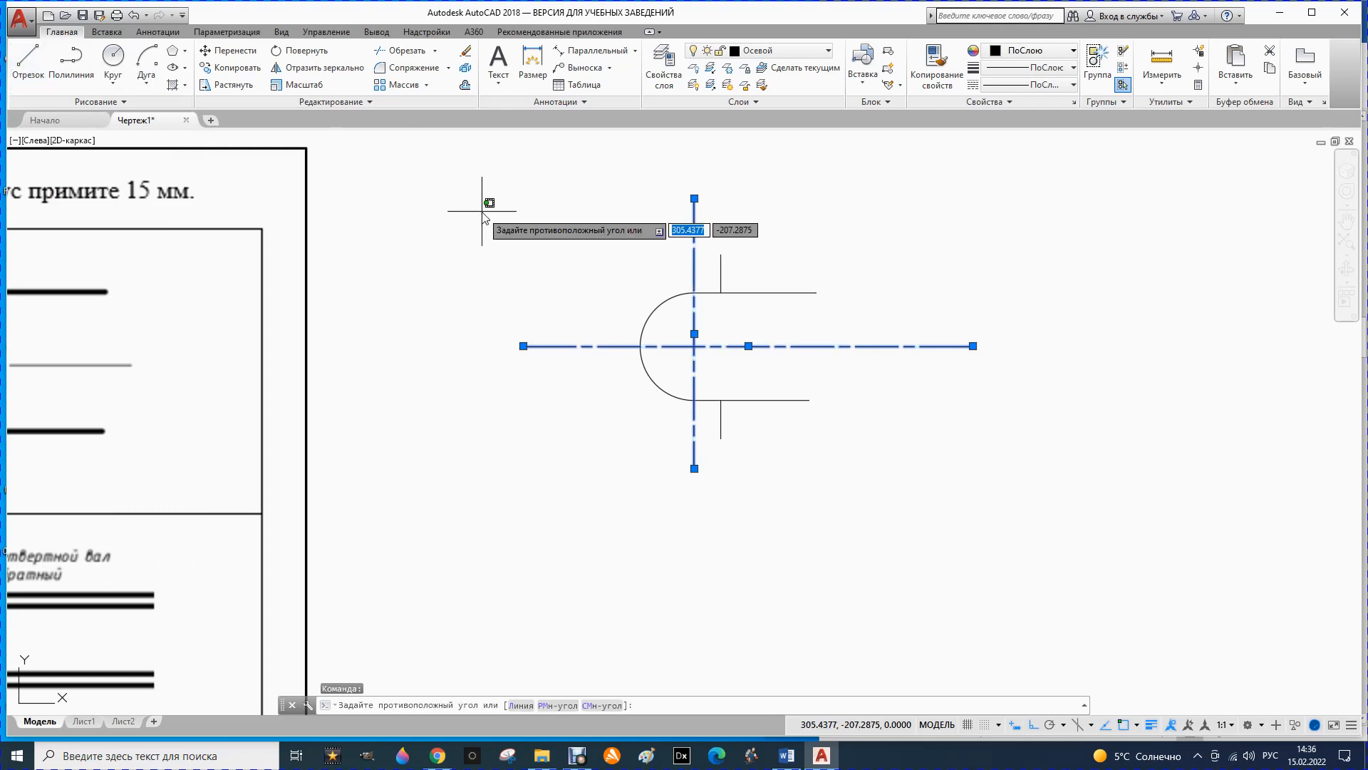
{"action": "key", "text": "Escape"}
{"action": "left_click", "coordinate": [483, 213]}
{"action": "key", "text": "Escape"}
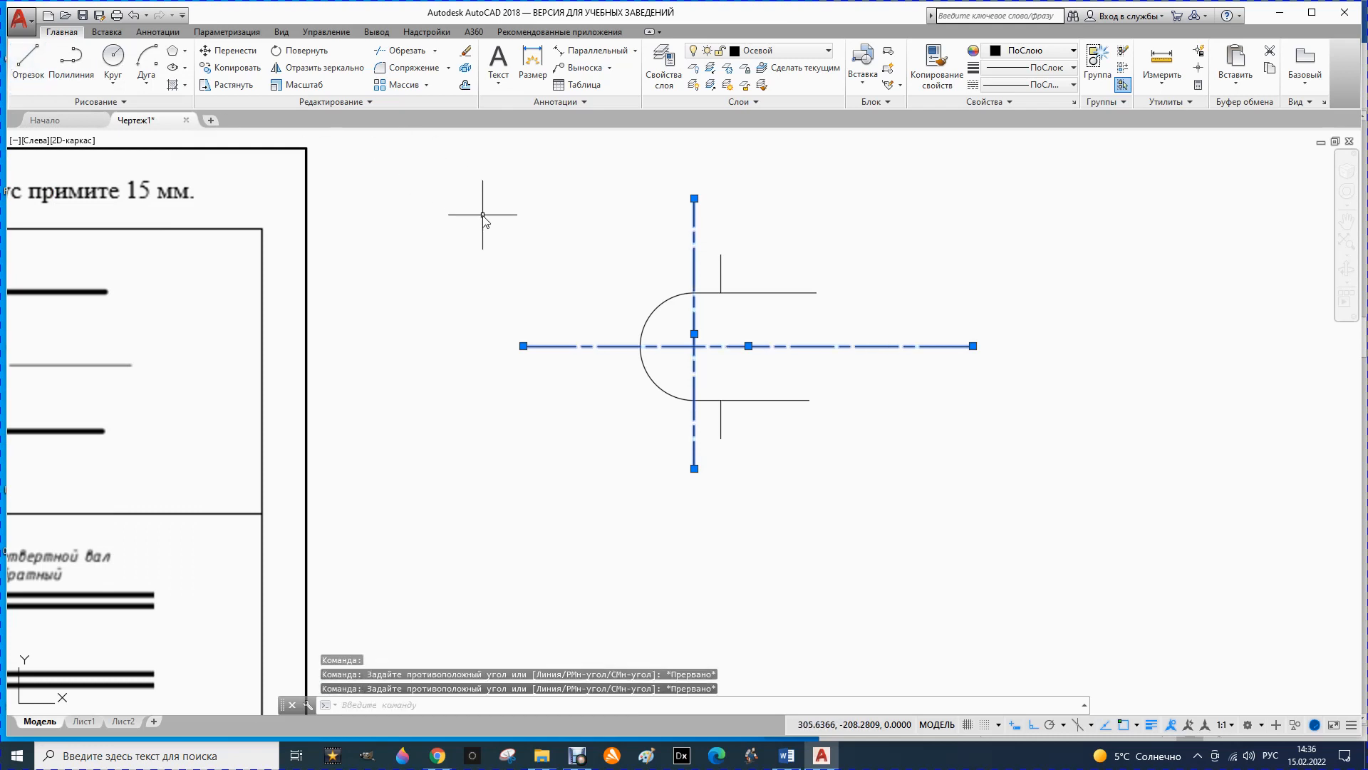
{"action": "key", "text": "Escape"}
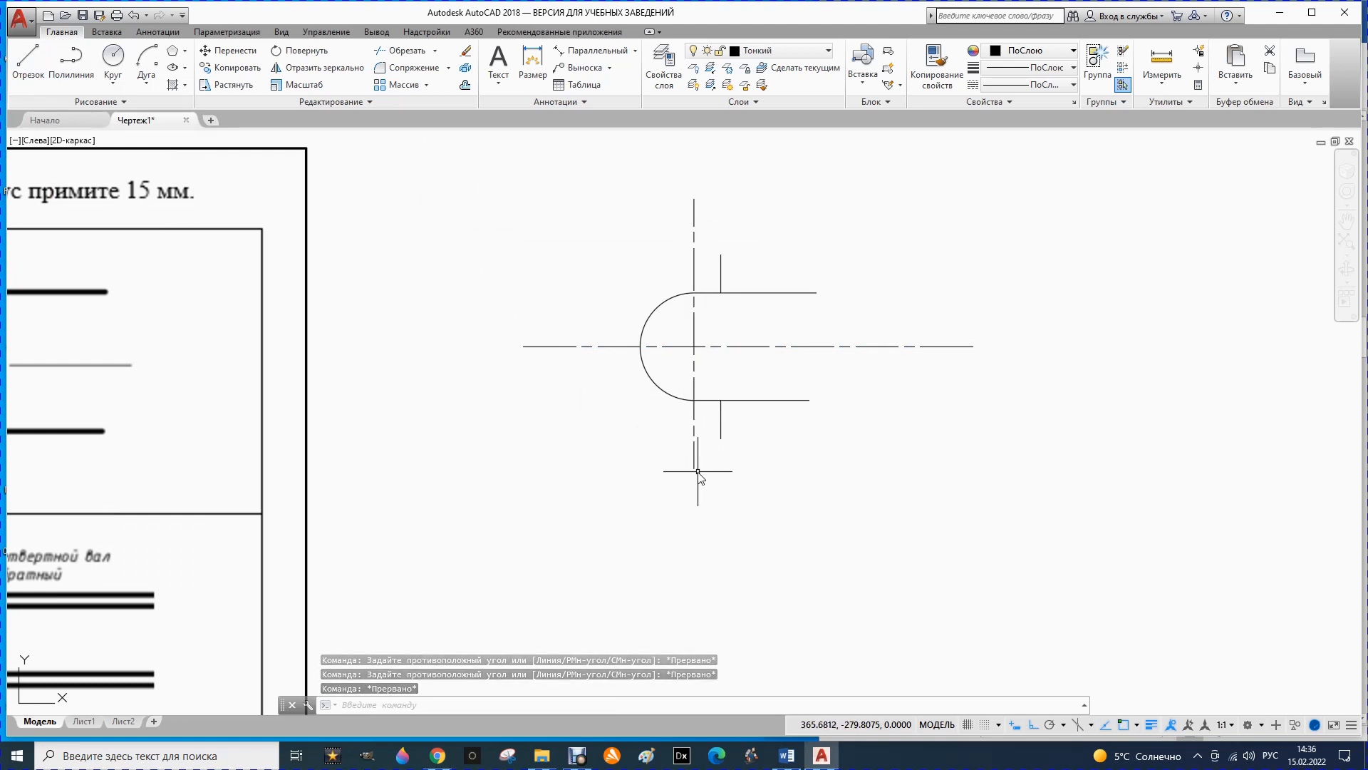
- Move the profile's arc, both horizontal lines and both short vertical lines to the Основной layer
{"action": "left_click", "coordinate": [771, 292]}
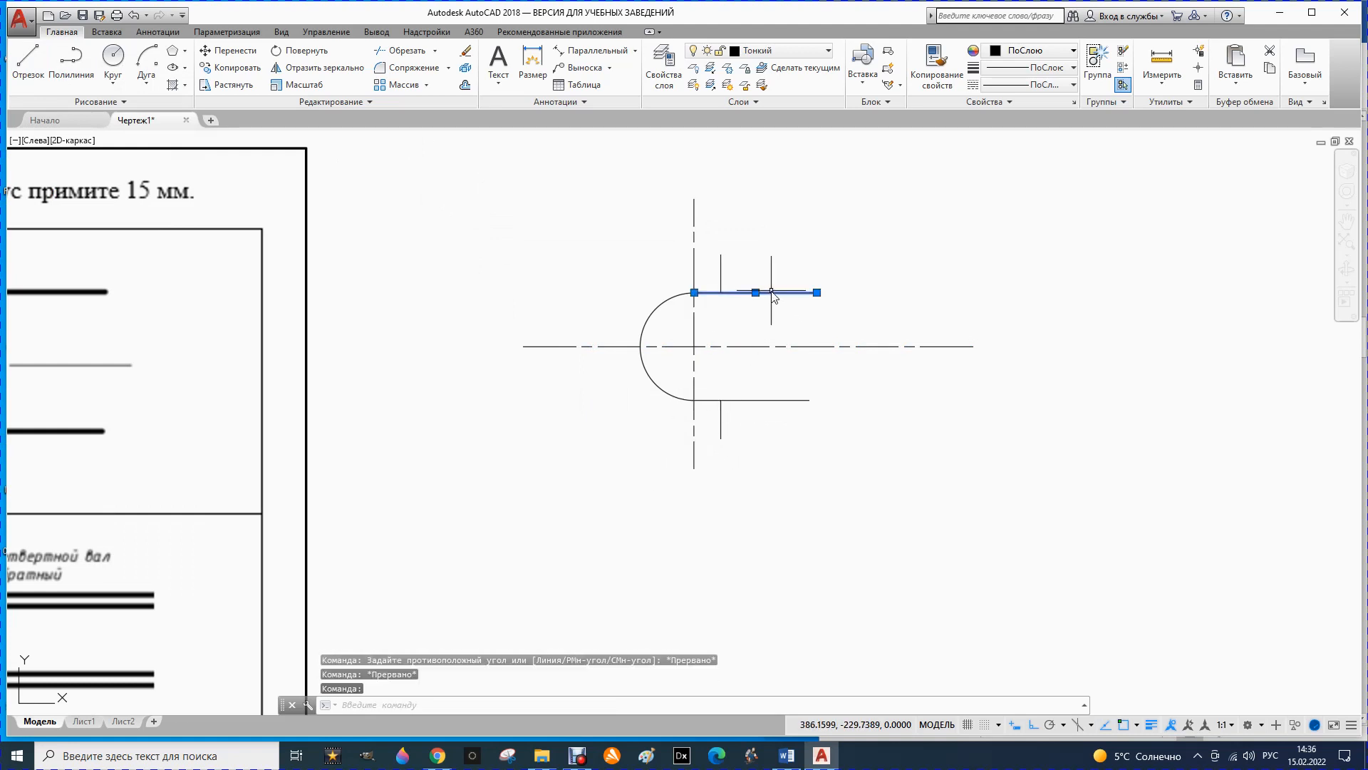
{"action": "left_click", "coordinate": [721, 274]}
{"action": "left_click", "coordinate": [645, 370]}
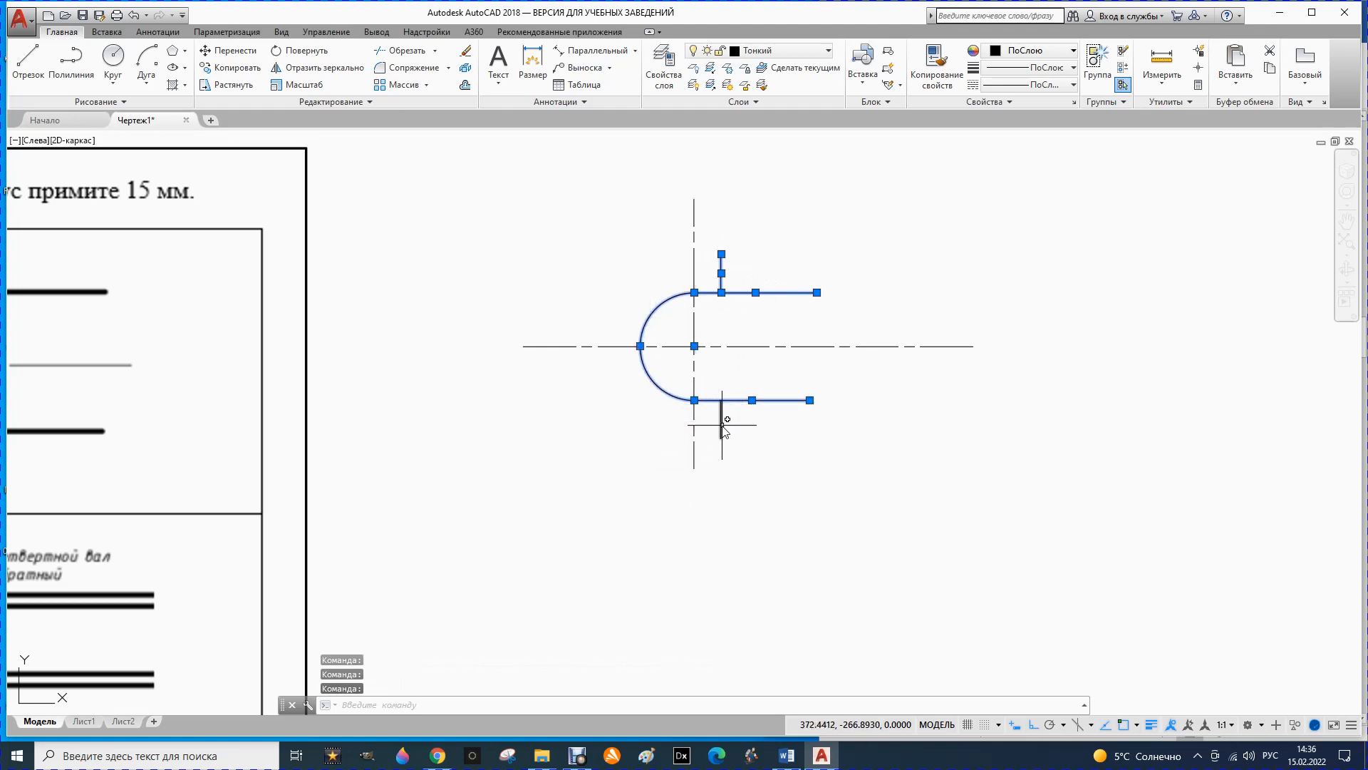
{"action": "left_click", "coordinate": [826, 51]}
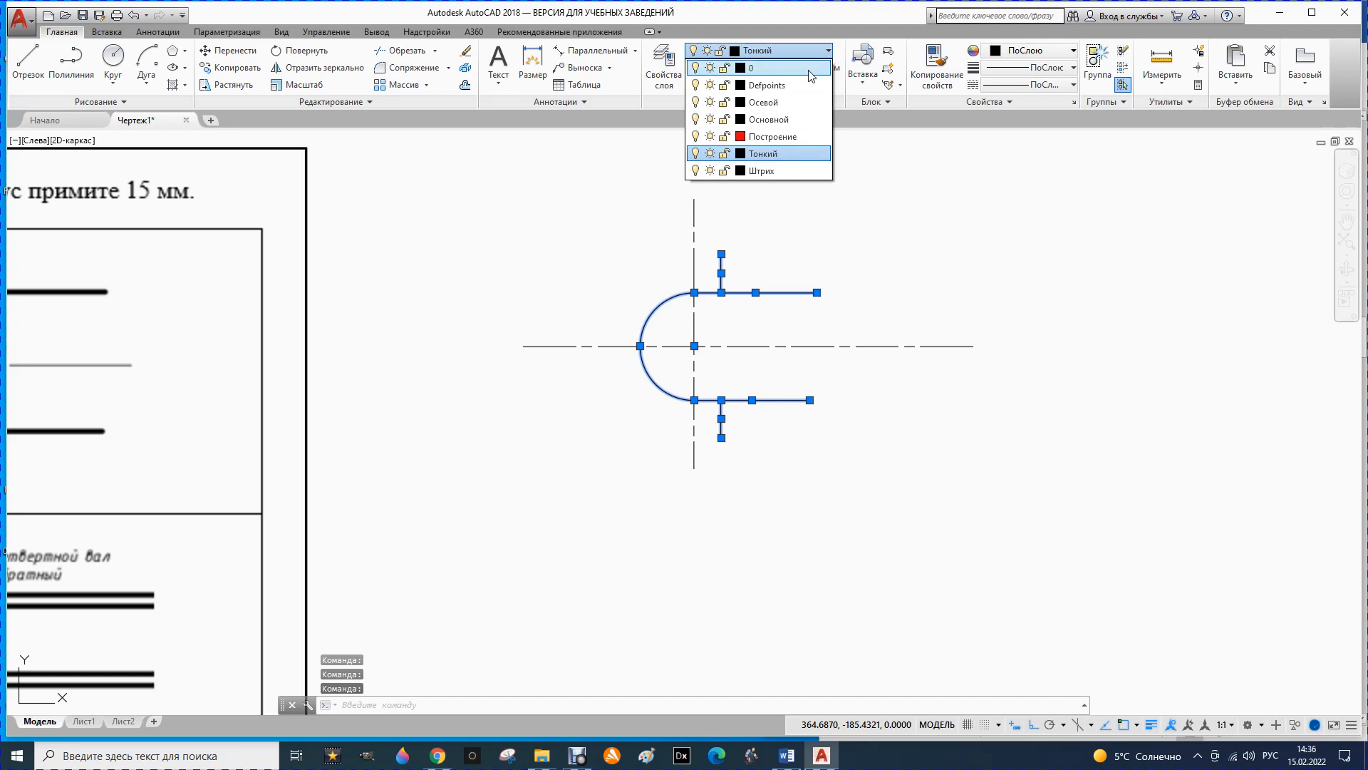
{"action": "left_click", "coordinate": [768, 119]}
{"action": "key", "text": "Escape"}
{"action": "key", "text": "Escape"}
{"action": "scroll", "coordinate": [661, 313], "scroll_direction": "down", "scroll_amount": 6}
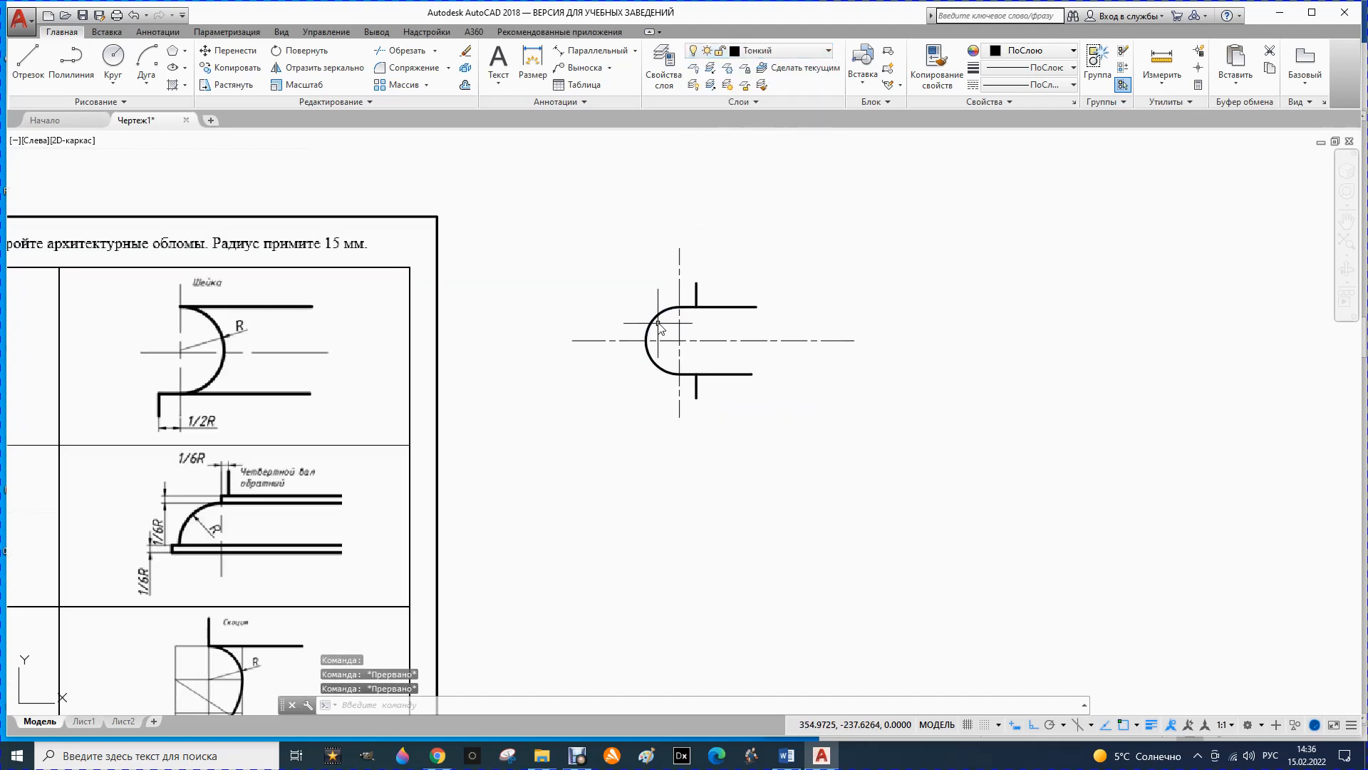
- Draw a vertical axis line for the next profile, crossing the horizontal axis near its right end
{"action": "scroll", "coordinate": [639, 397], "scroll_direction": "up", "scroll_amount": 2}
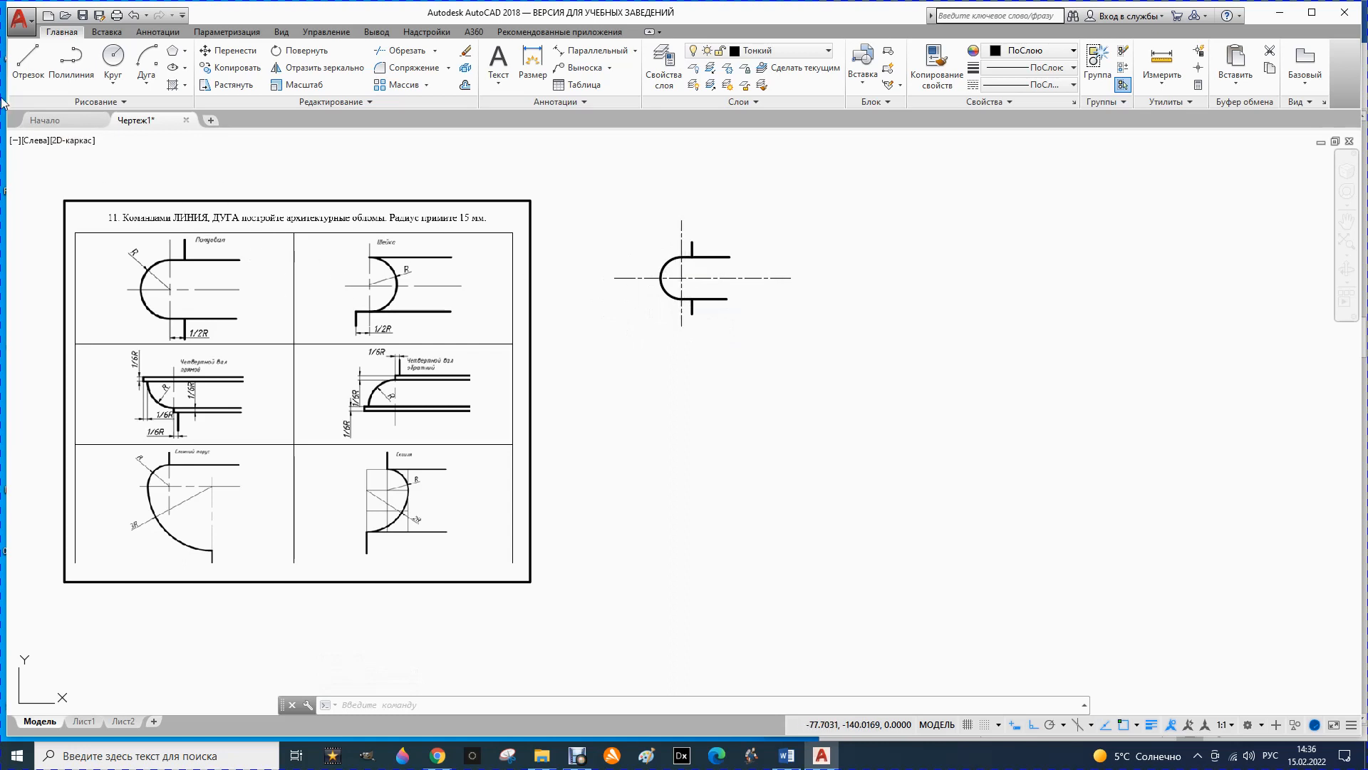
{"action": "left_click", "coordinate": [28, 61]}
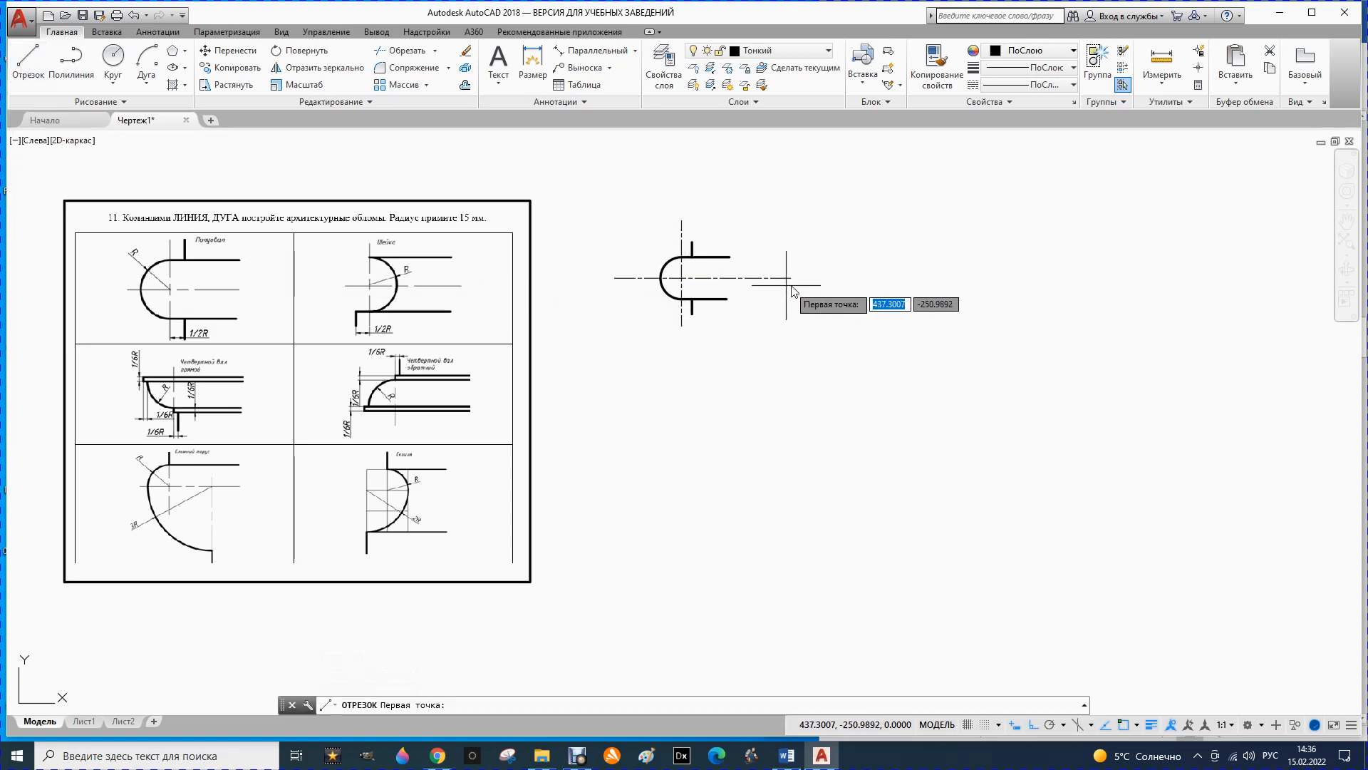
{"action": "scroll", "coordinate": [800, 280], "scroll_direction": "up", "scroll_amount": 2}
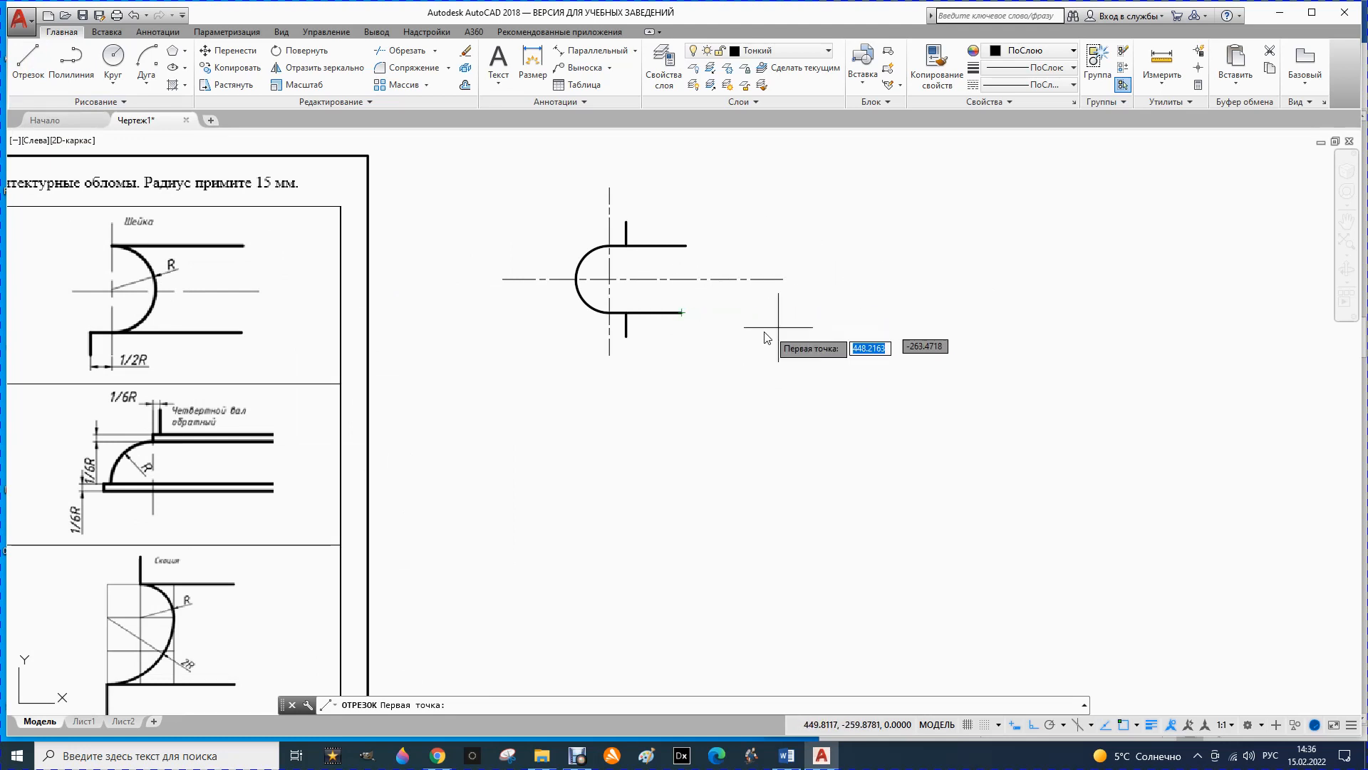
{"action": "scroll", "coordinate": [784, 321], "scroll_direction": "down", "scroll_amount": 2}
{"action": "scroll", "coordinate": [741, 265], "scroll_direction": "up", "scroll_amount": 2}
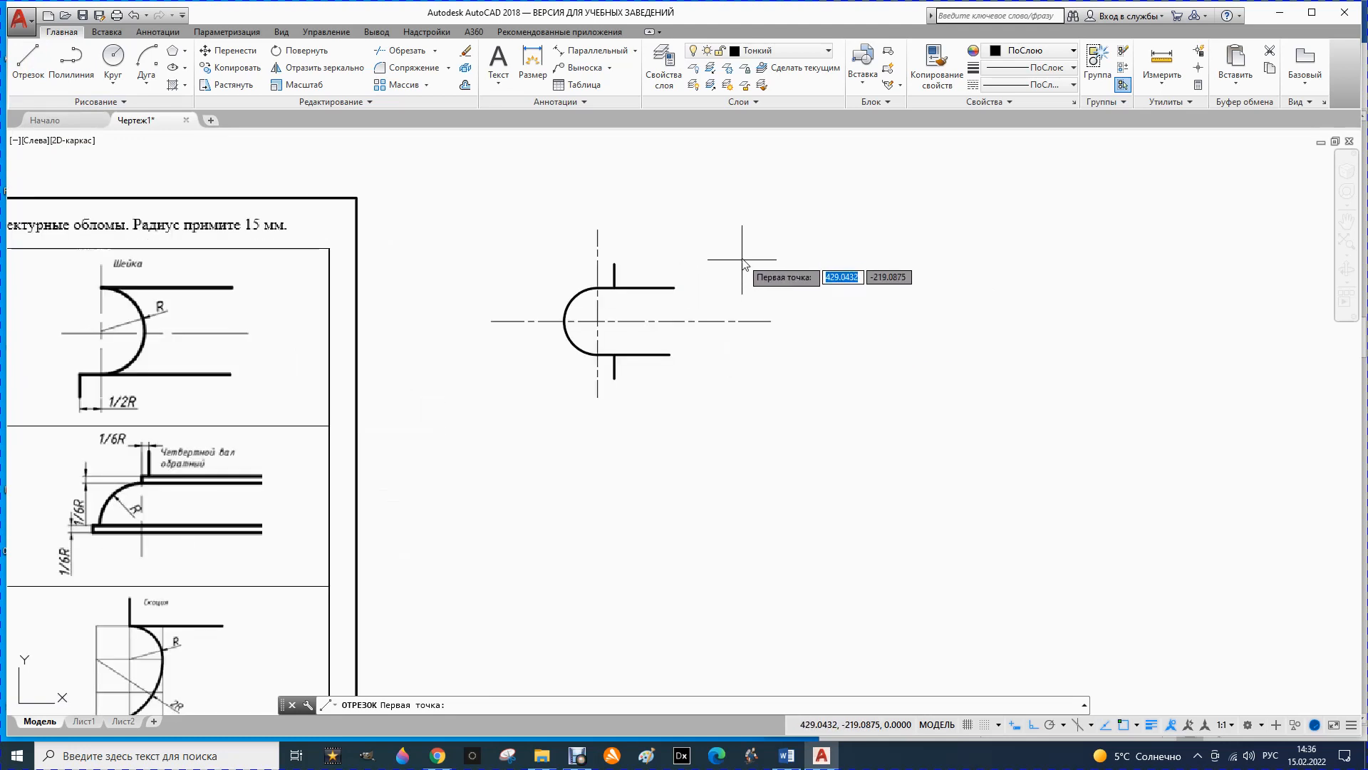
{"action": "left_click", "coordinate": [744, 226]}
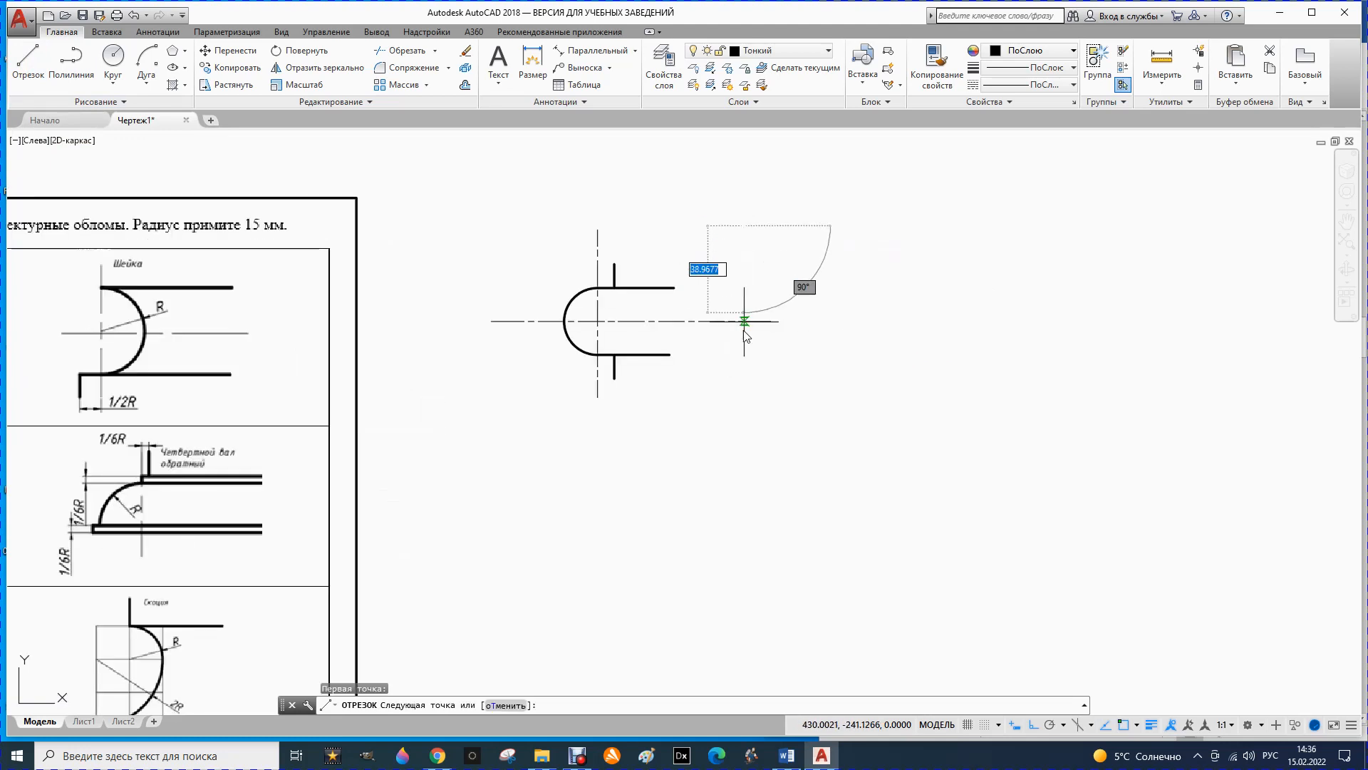
{"action": "left_click", "coordinate": [741, 399]}
{"action": "key", "text": "Escape"}
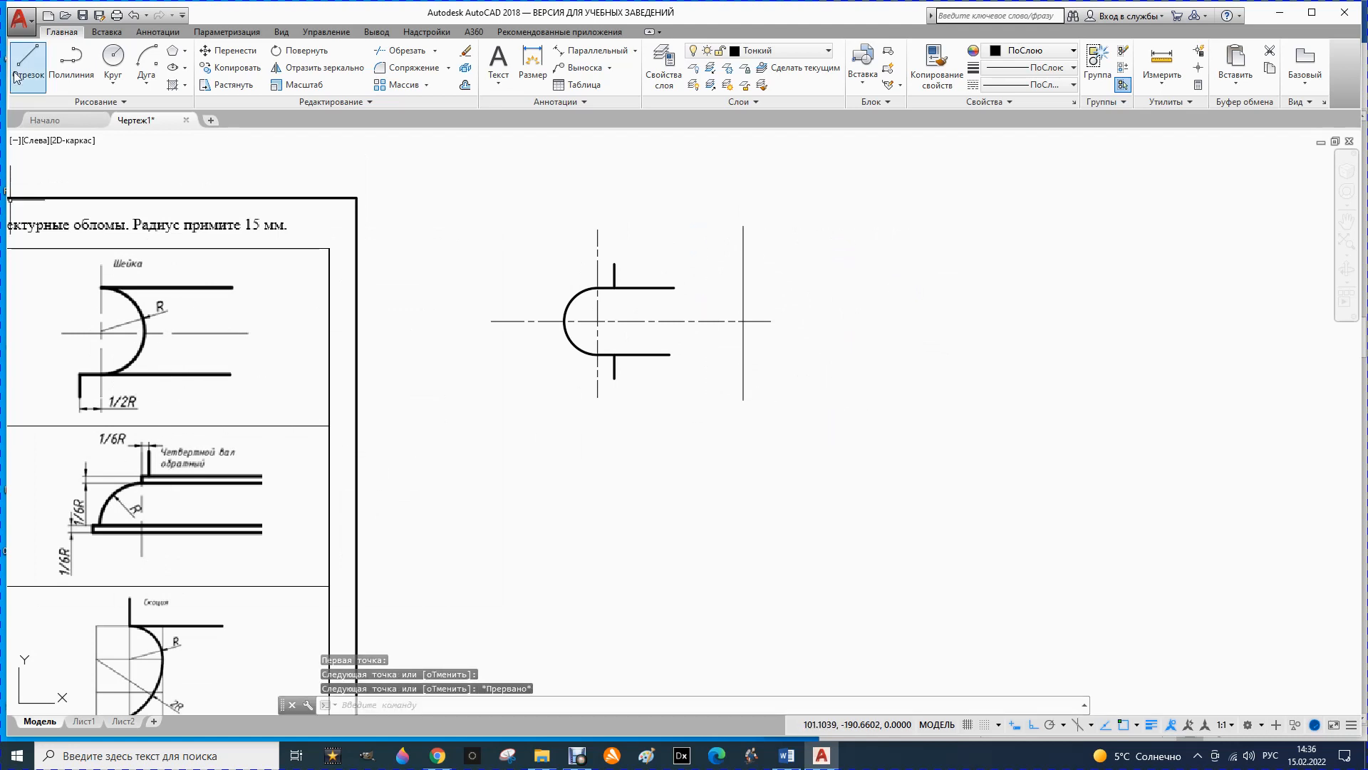
- Draw a circle of radius 15 mm centred where the new vertical line crosses the horizontal axis
{"action": "left_click", "coordinate": [113, 57]}
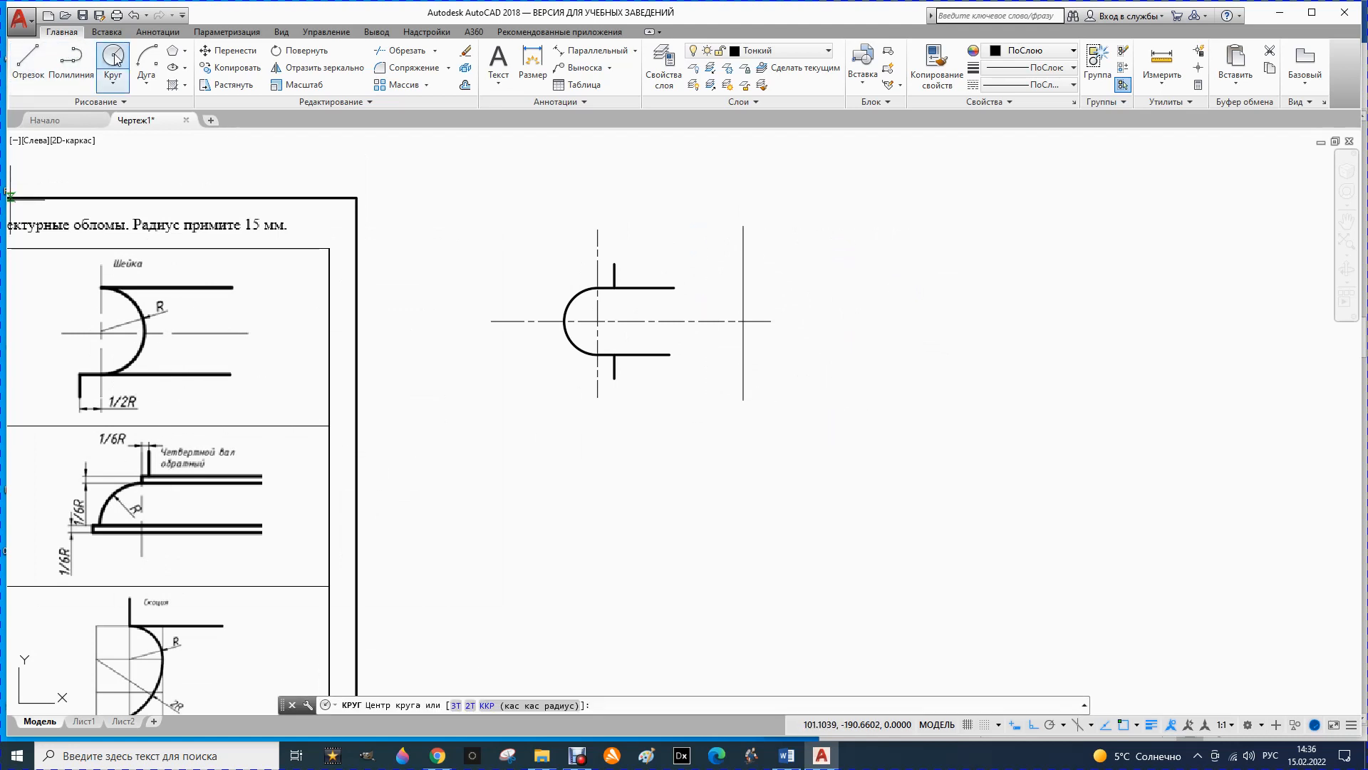
{"action": "left_click", "coordinate": [743, 321]}
{"action": "type", "text": "15"}
{"action": "key", "text": "Return"}
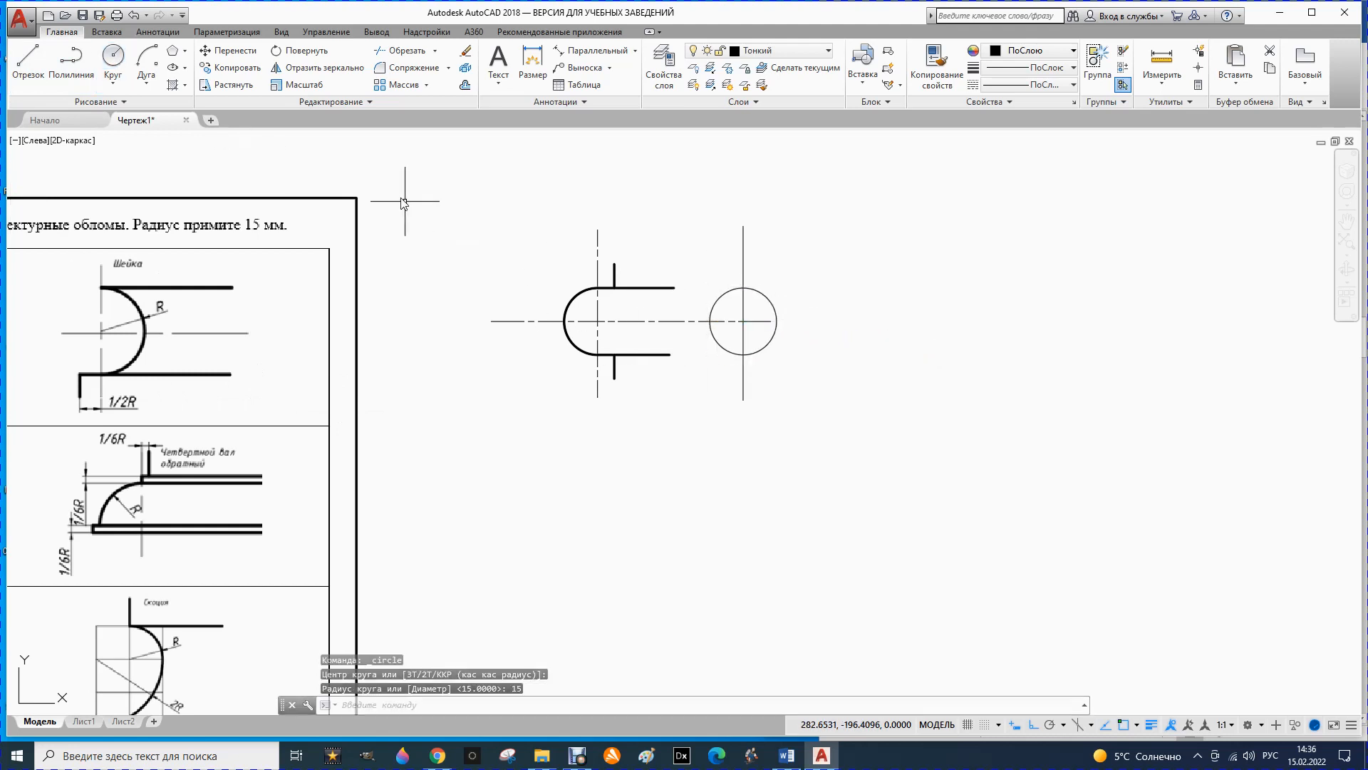
- Draw two horizontal lines extending right from the top and bottom points of the new circle
{"action": "left_click", "coordinate": [28, 58]}
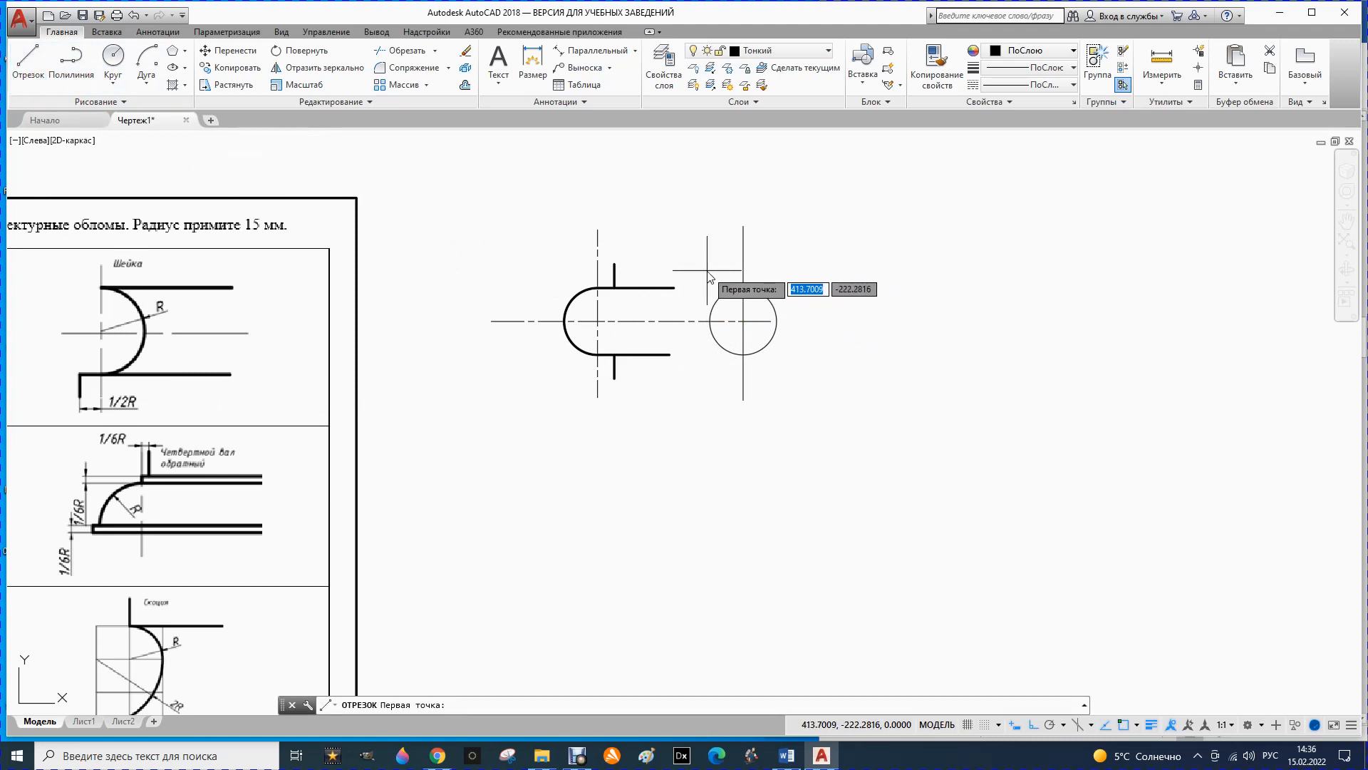
{"action": "left_click", "coordinate": [743, 287]}
{"action": "left_click", "coordinate": [821, 288]}
{"action": "key", "text": "Escape"}
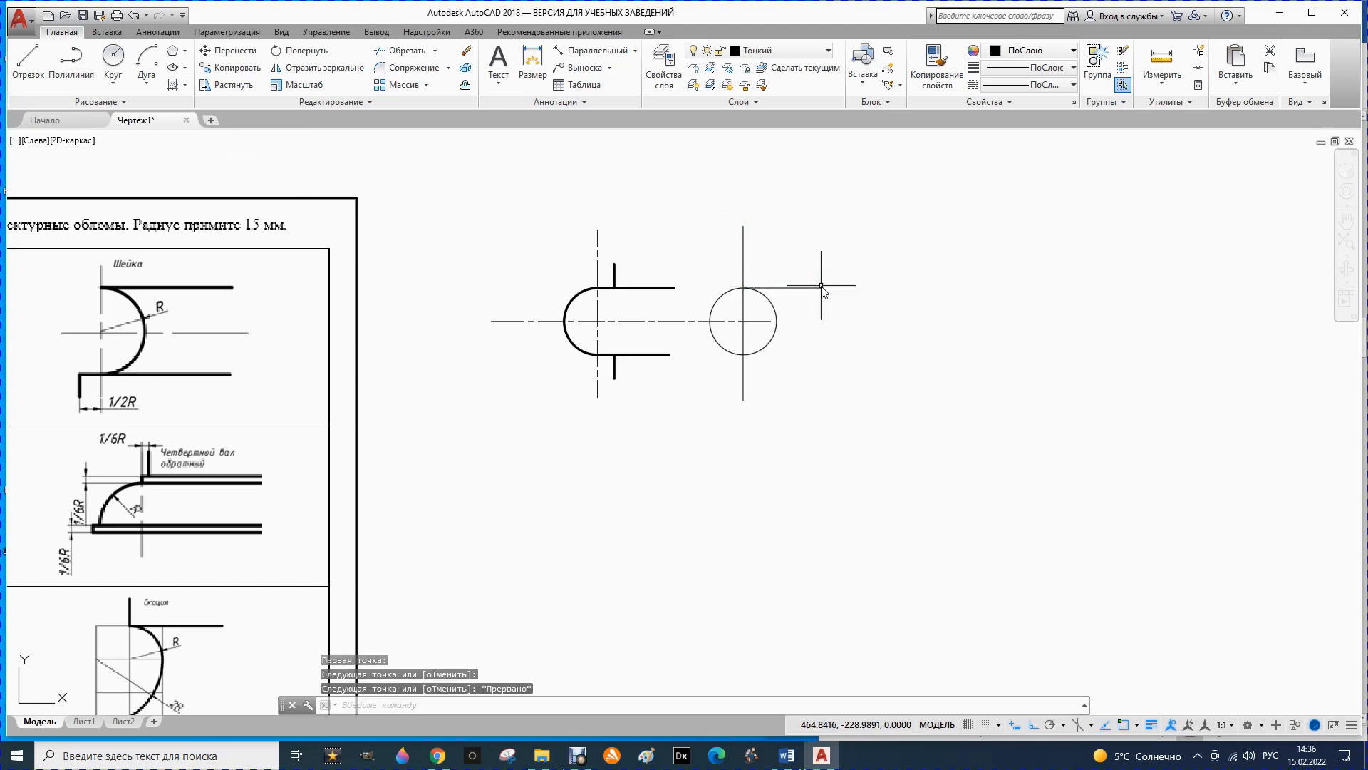
{"action": "left_click", "coordinate": [32, 70]}
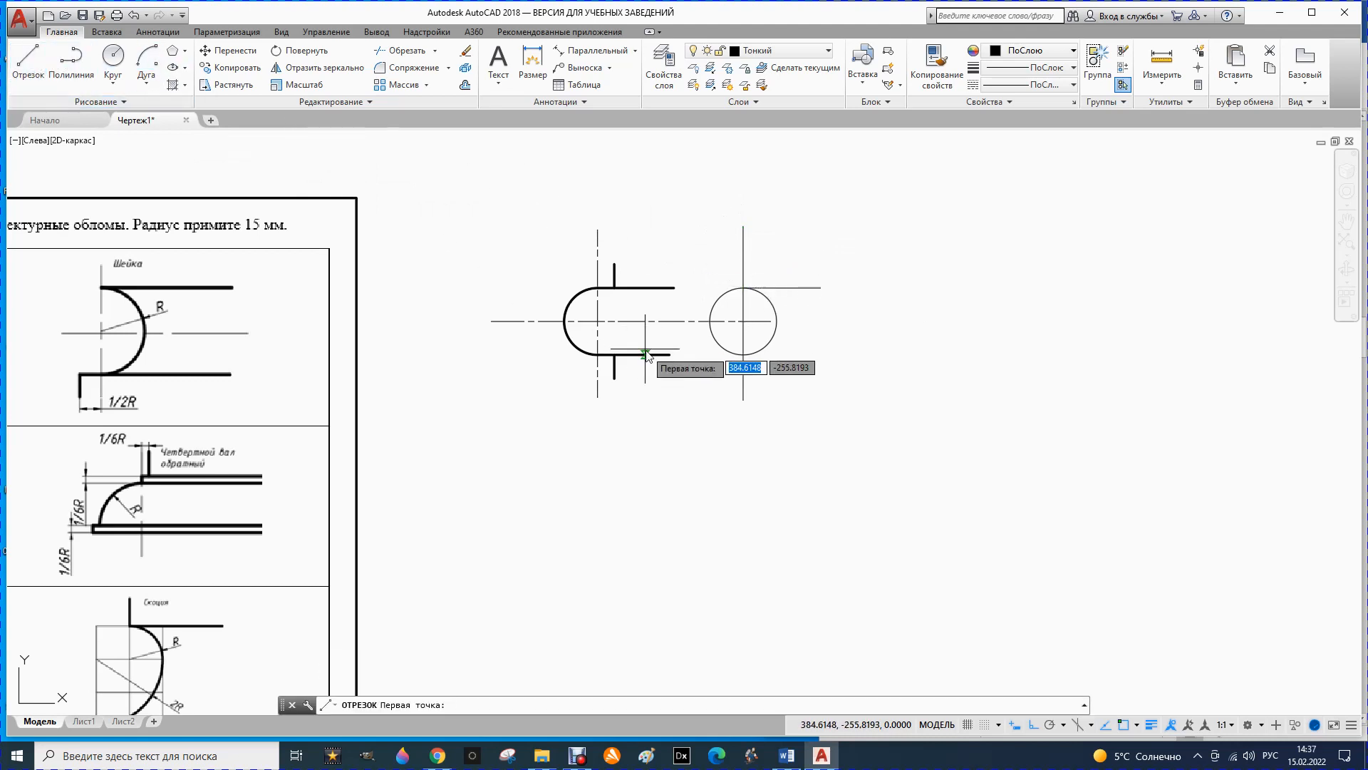
{"action": "left_click", "coordinate": [743, 354]}
{"action": "left_click", "coordinate": [819, 356]}
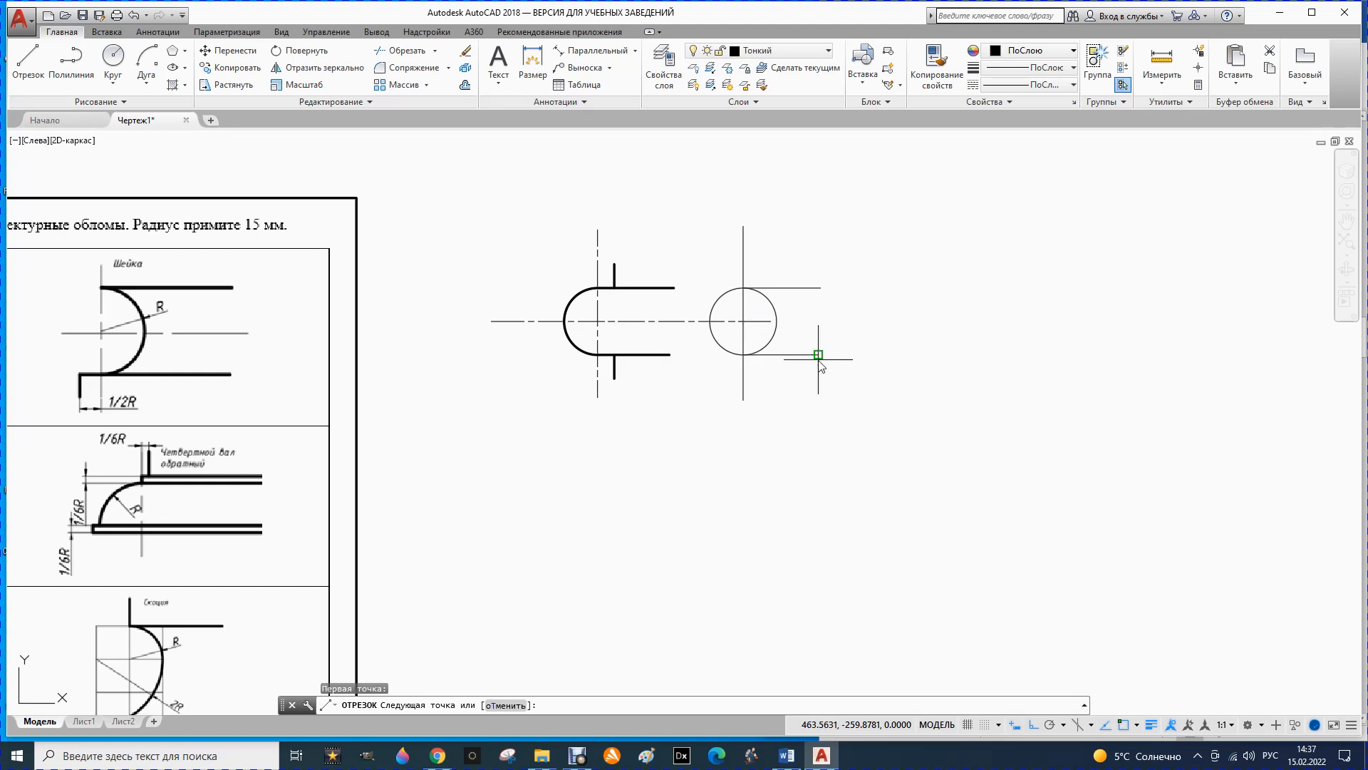
{"action": "key", "text": "Escape"}
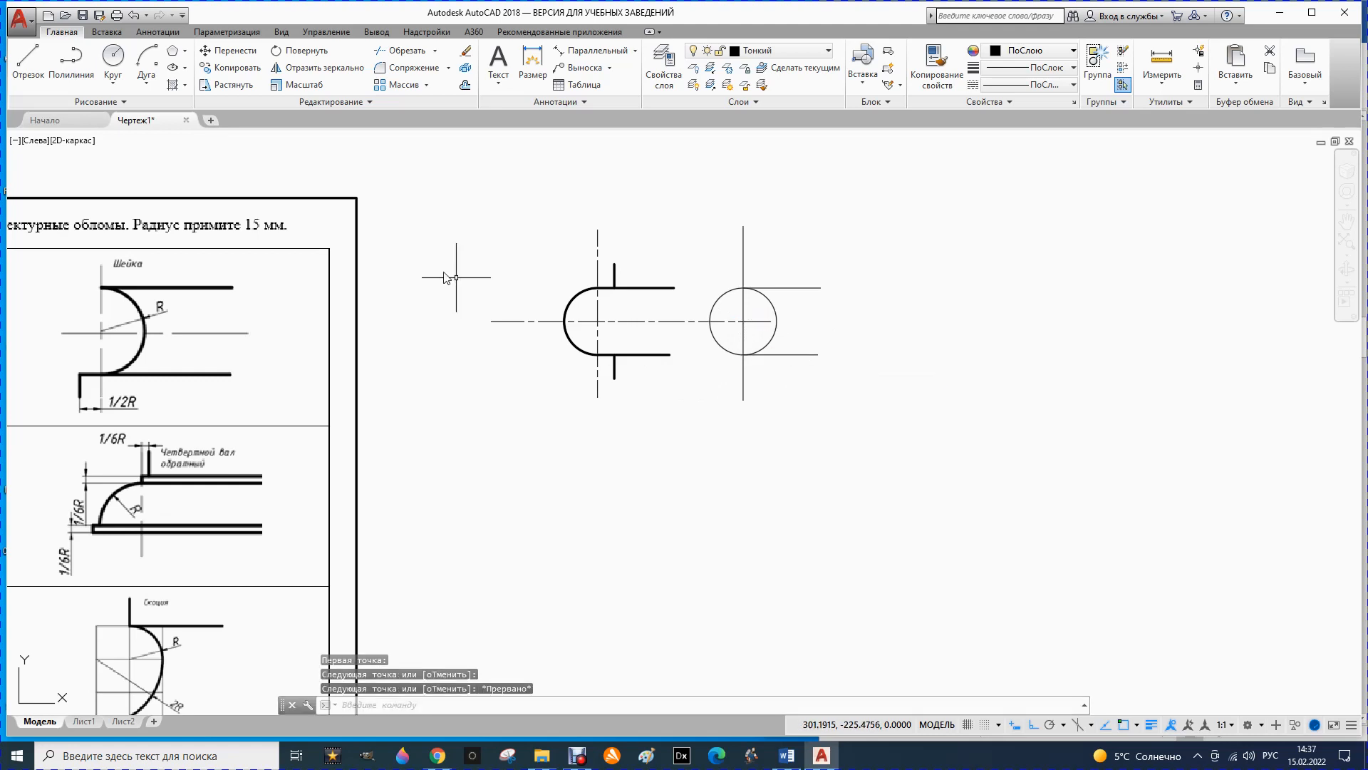
- Draw a 7.5 mm line left from the second profile circle's bottom point, continuing with a short vertical line downward
{"action": "left_click", "coordinate": [29, 60]}
{"action": "left_click", "coordinate": [741, 356]}
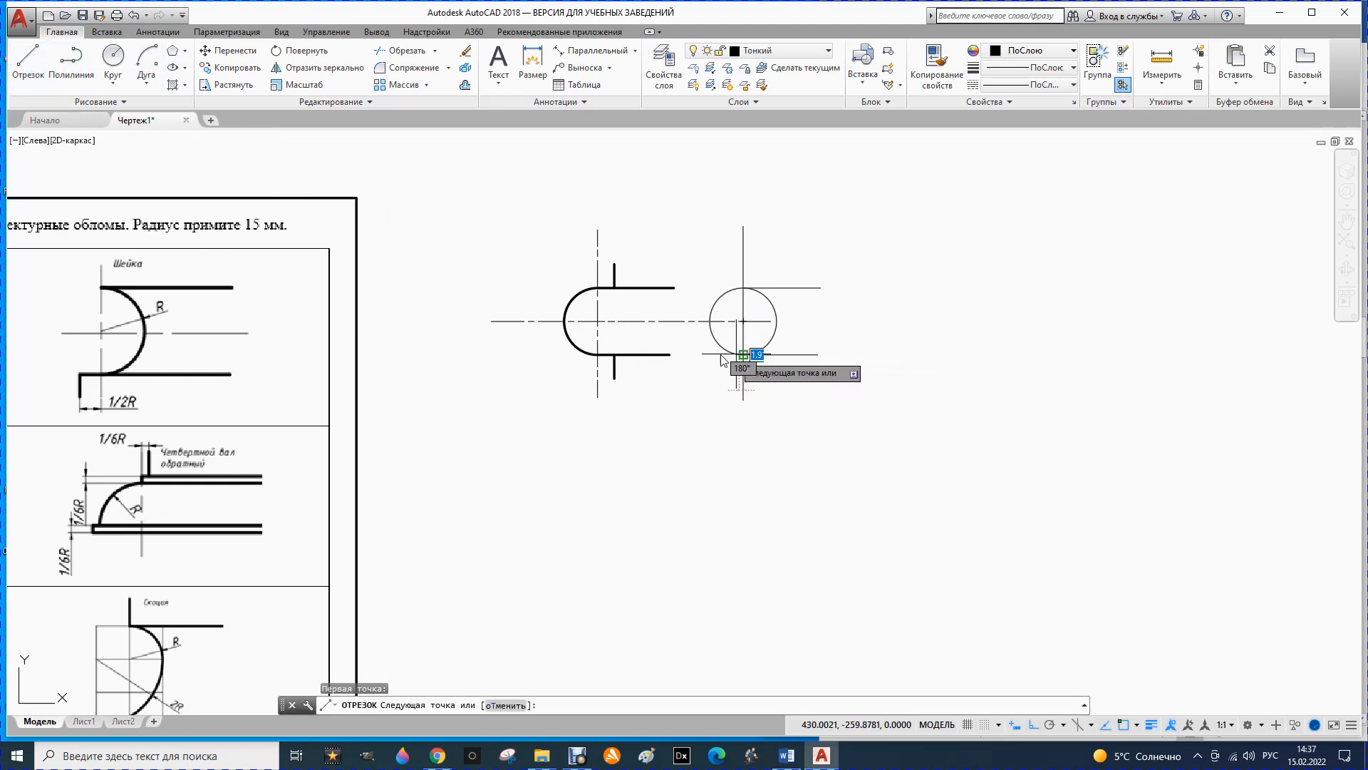
{"action": "type", "text": "7"}
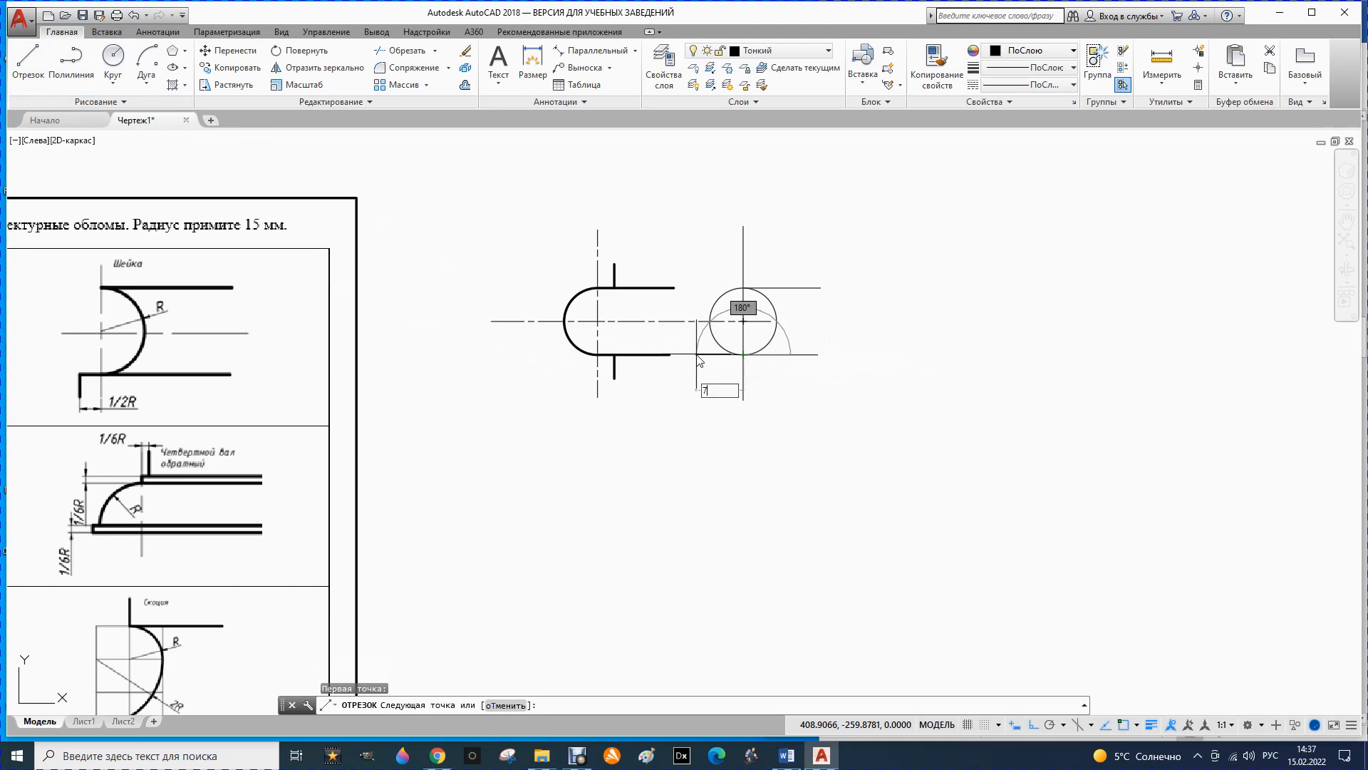
{"action": "type", "text": ".5"}
{"action": "key", "text": "Return"}
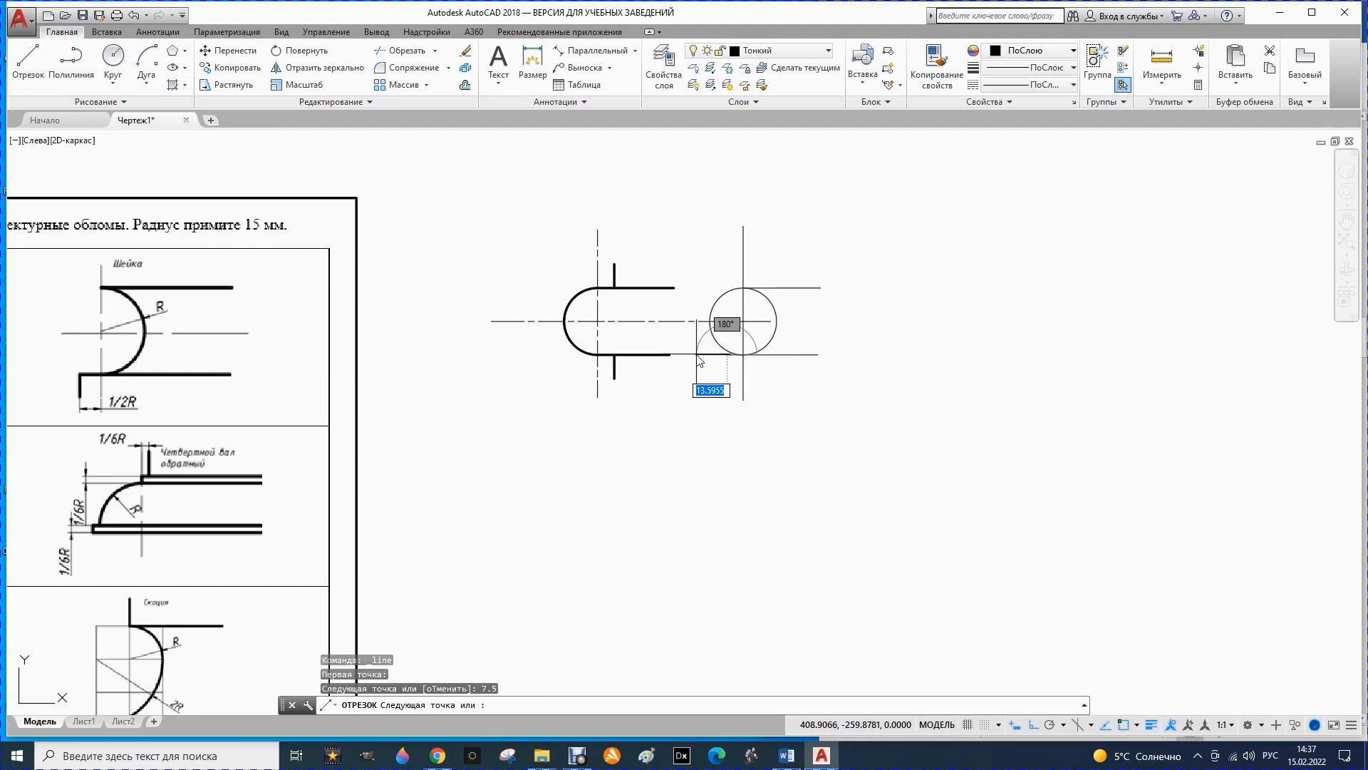
{"action": "left_click", "coordinate": [726, 380]}
{"action": "key", "text": "Escape"}
{"action": "scroll", "coordinate": [722, 344], "scroll_direction": "up", "scroll_amount": 2}
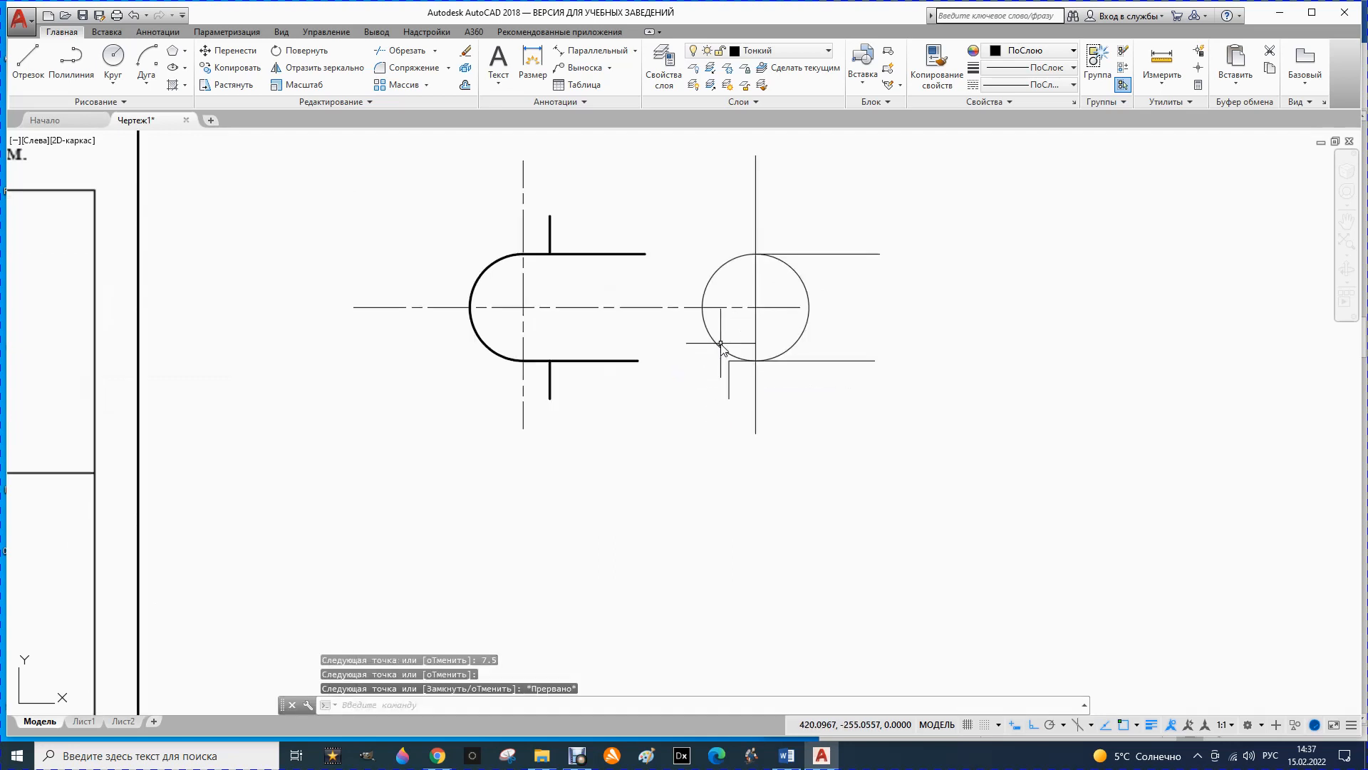
{"action": "scroll", "coordinate": [732, 346], "scroll_direction": "down", "scroll_amount": 2}
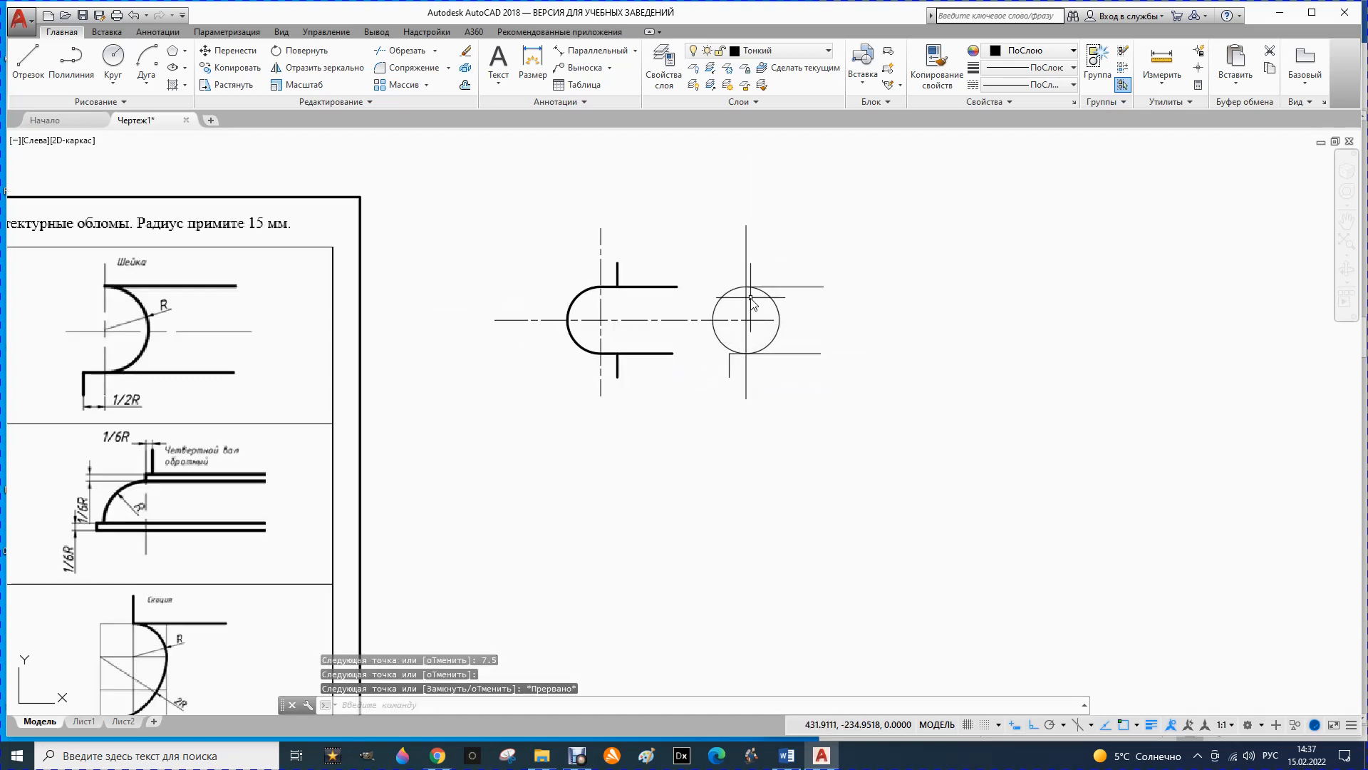
- Move the vertical line through the second profile's circle to the Осевой layer
{"action": "left_click", "coordinate": [750, 305]}
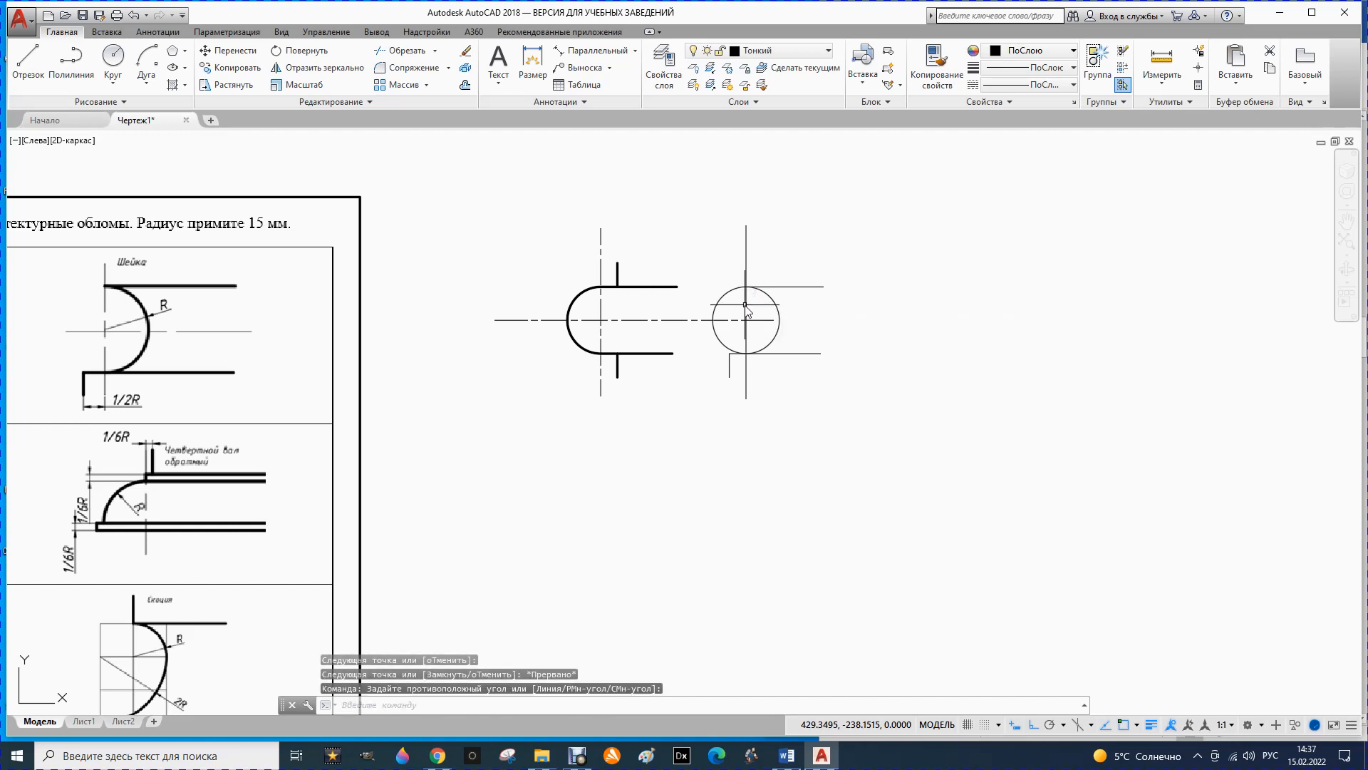
{"action": "key", "text": "Escape"}
{"action": "left_click", "coordinate": [746, 306]}
{"action": "left_click", "coordinate": [827, 51]}
{"action": "left_click", "coordinate": [764, 107]}
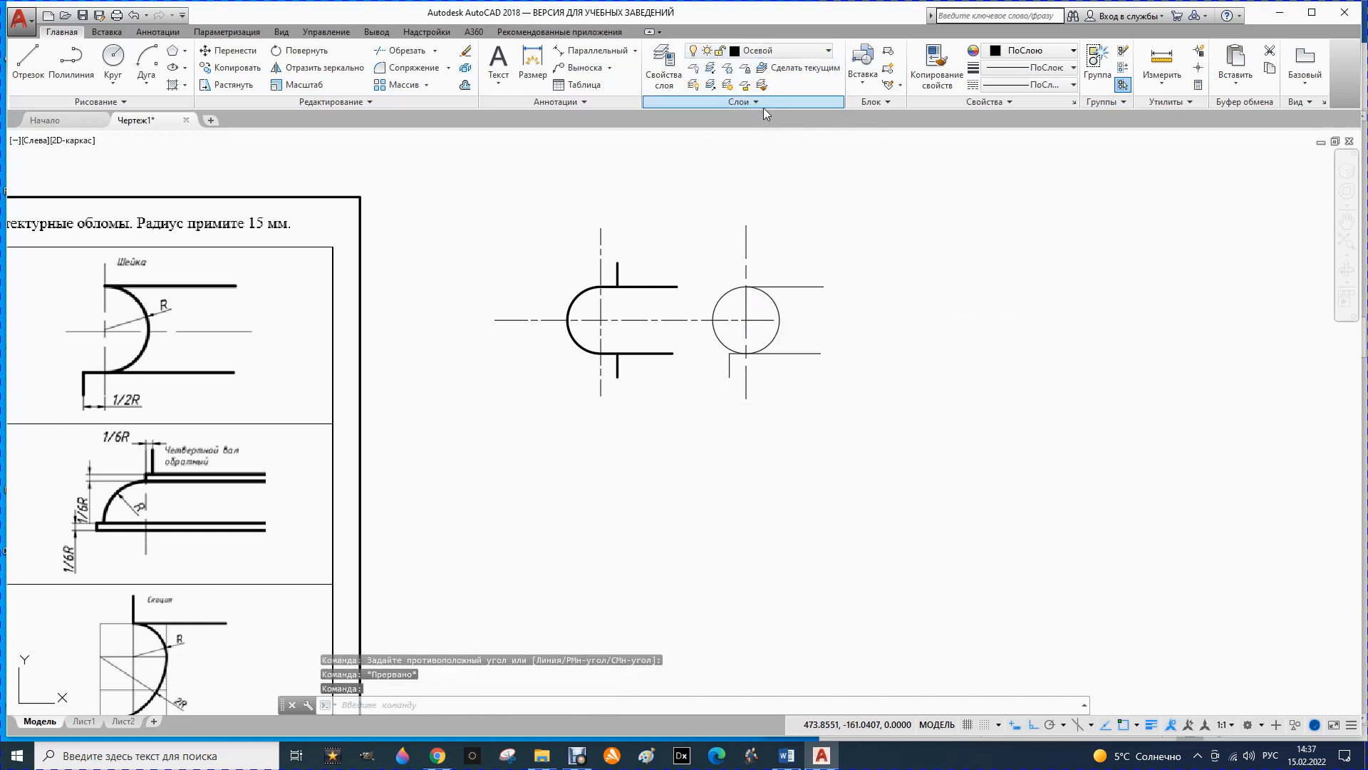
{"action": "key", "text": "Escape"}
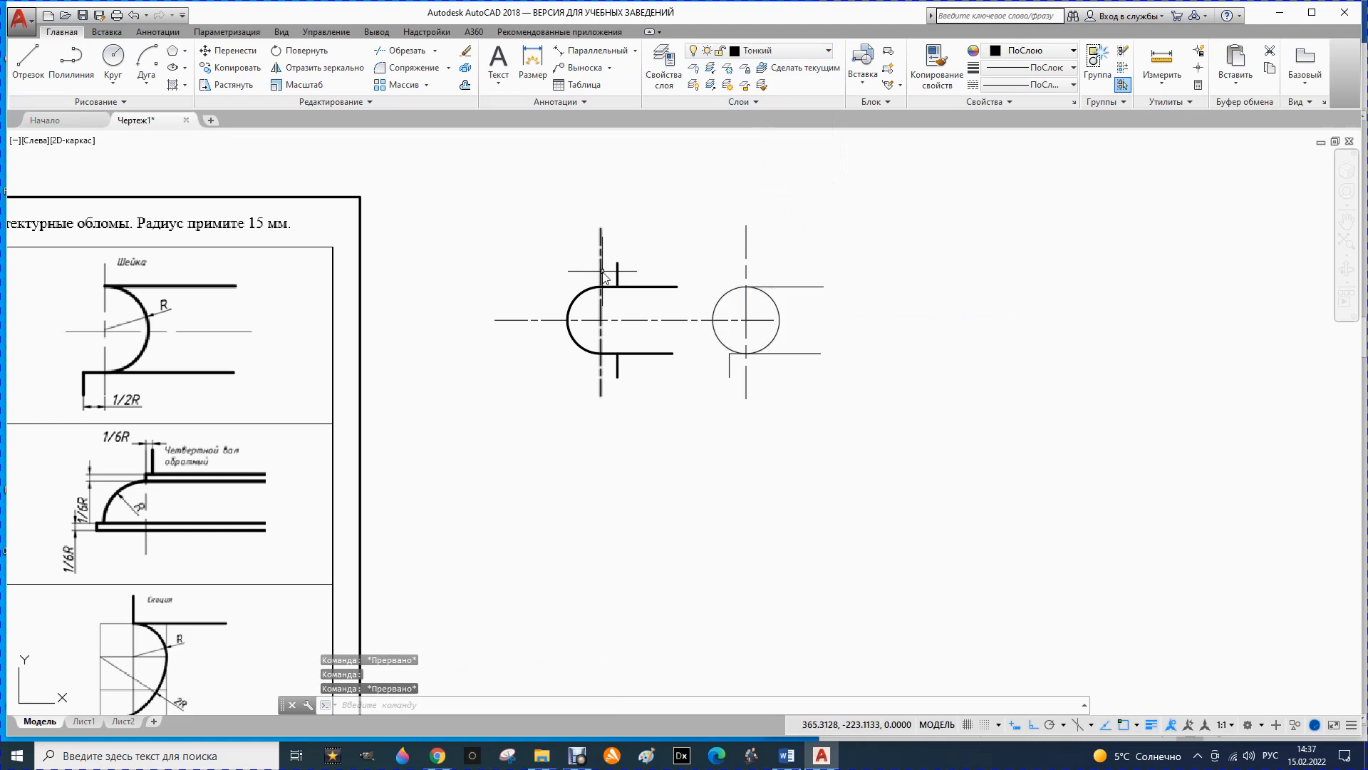
- Move the second profile's circle, its horizontal lines and the short vertical line to the Основной layer
{"action": "left_click", "coordinate": [775, 306]}
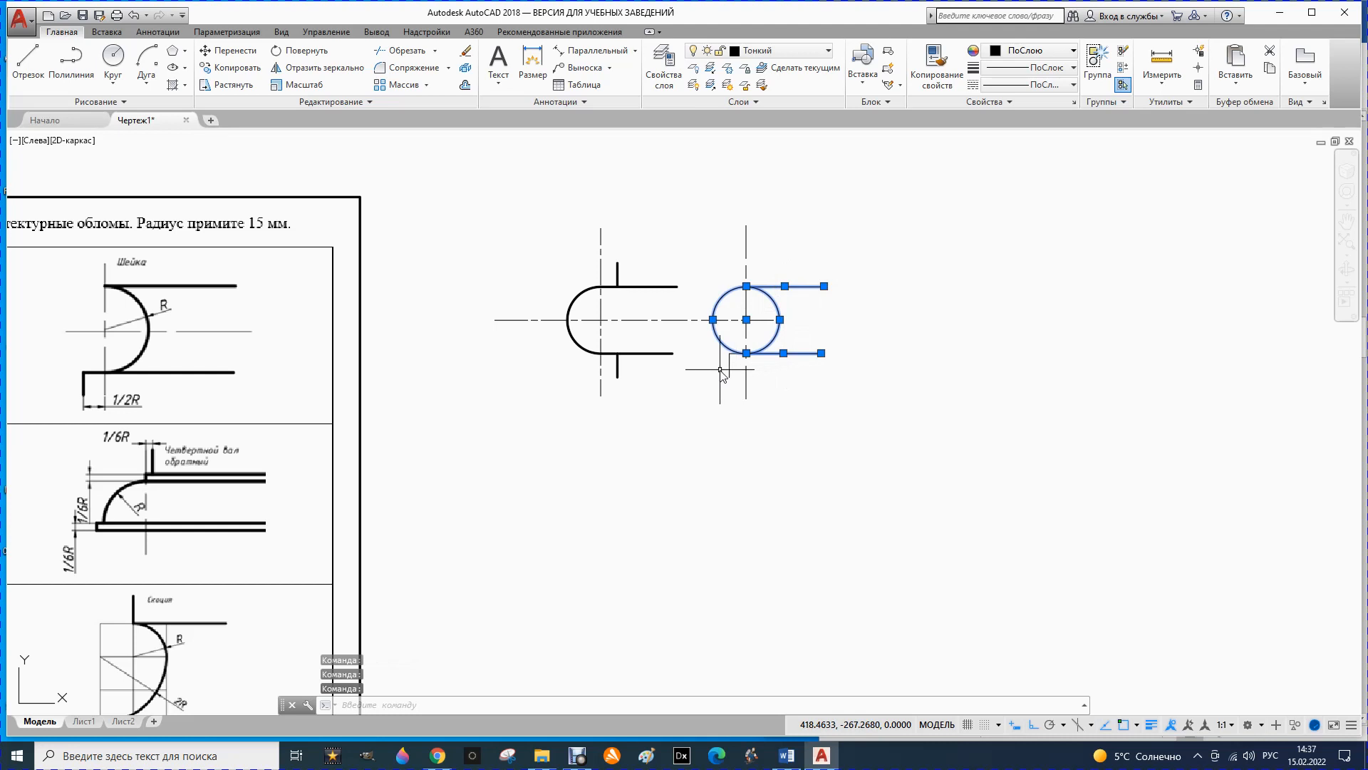
{"action": "scroll", "coordinate": [732, 375], "scroll_direction": "up", "scroll_amount": 4}
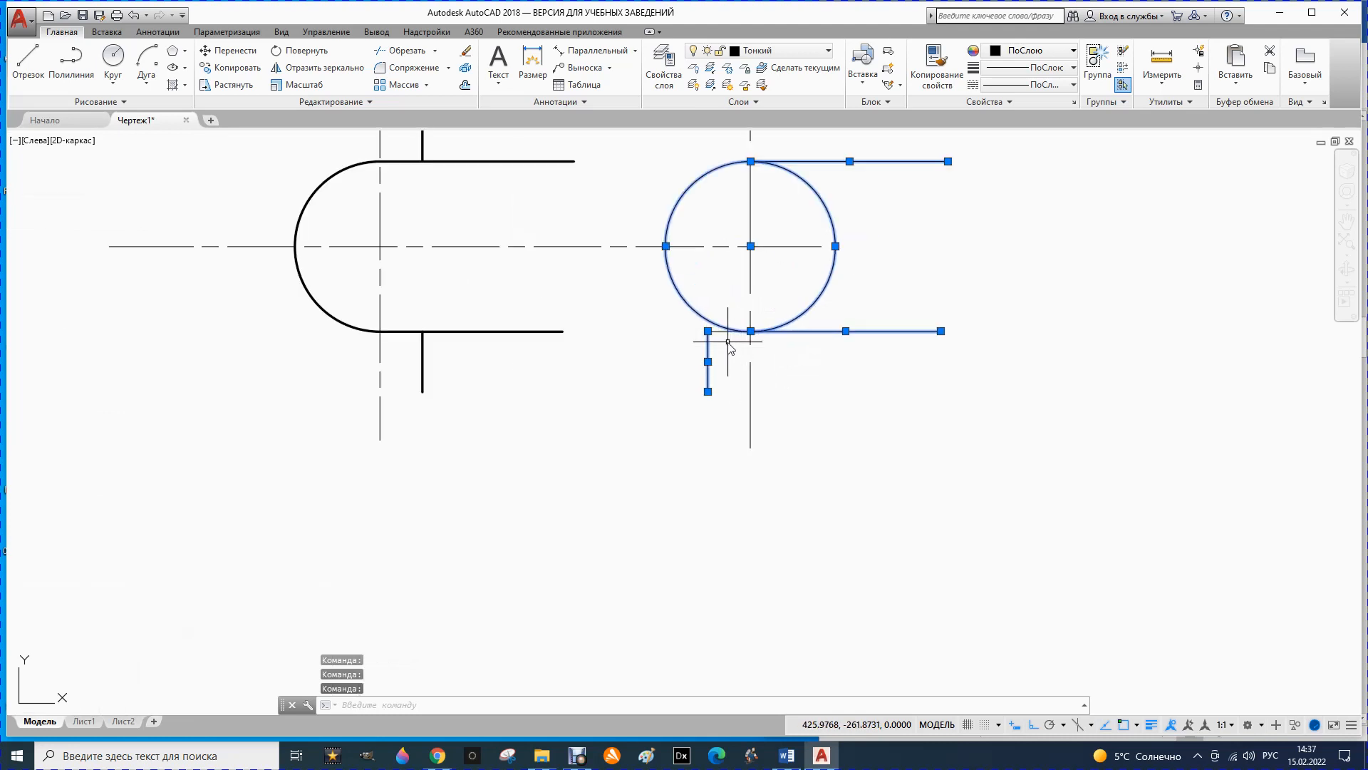
{"action": "left_click", "coordinate": [757, 51]}
{"action": "left_click", "coordinate": [754, 120]}
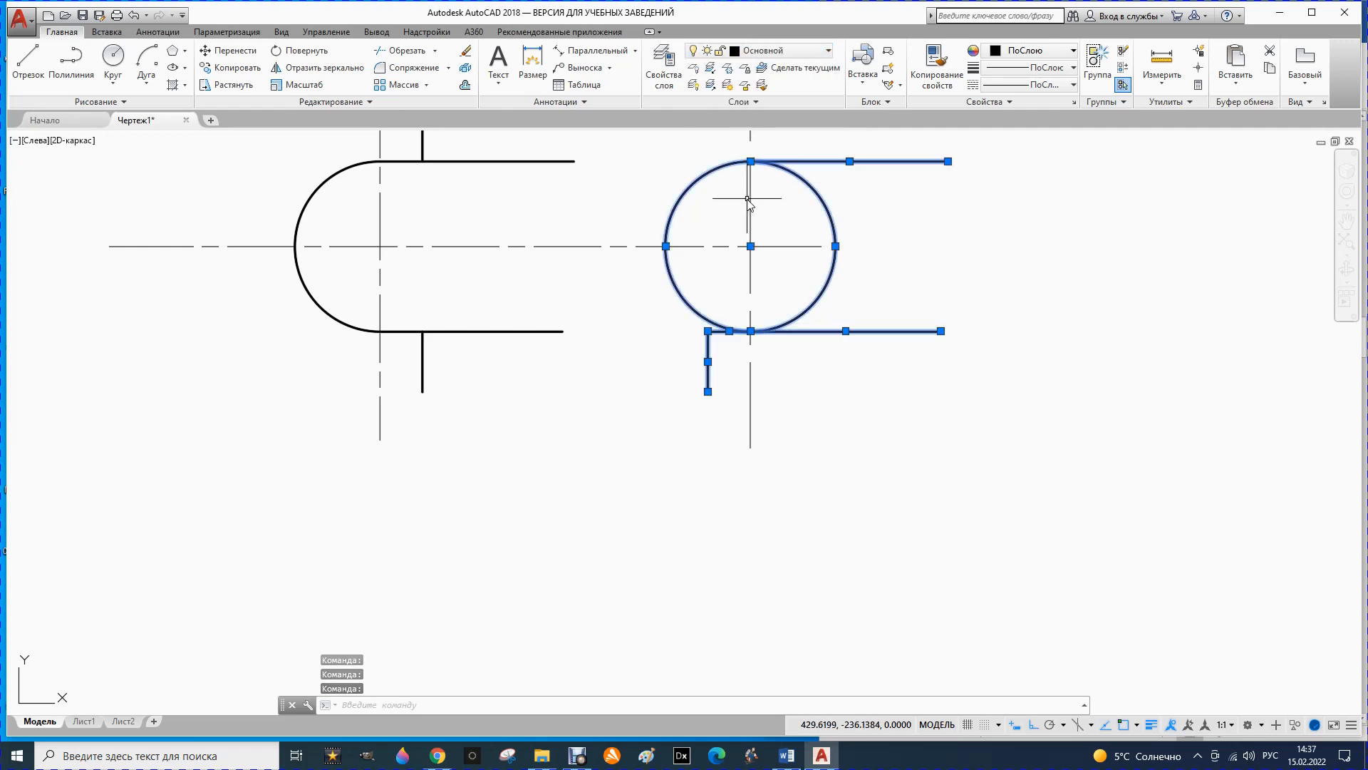
{"action": "key", "text": "Escape"}
- Draw a vertical axis line for the third profile below the first profile, in line with that profile's vertical axis
{"action": "scroll", "coordinate": [790, 356], "scroll_direction": "down", "scroll_amount": 8}
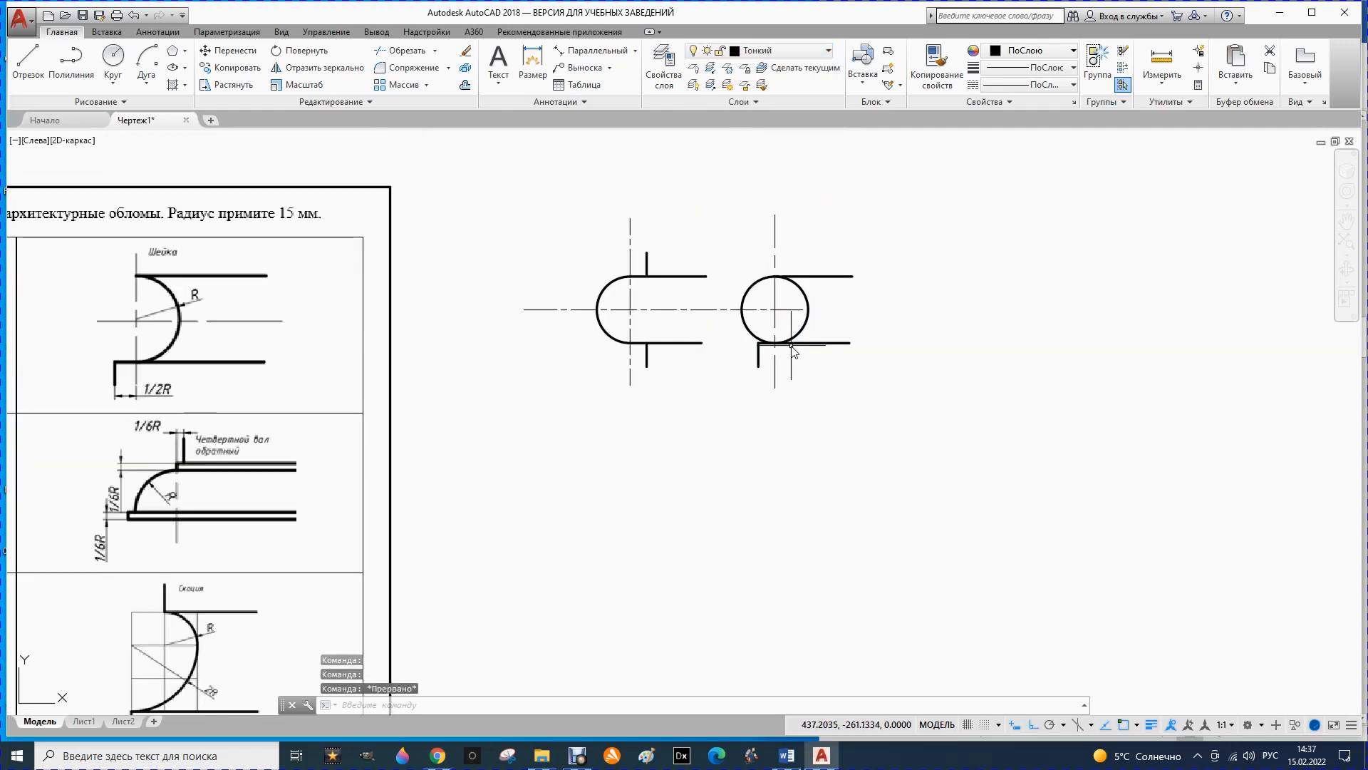
{"action": "scroll", "coordinate": [650, 521], "scroll_direction": "up", "scroll_amount": 2}
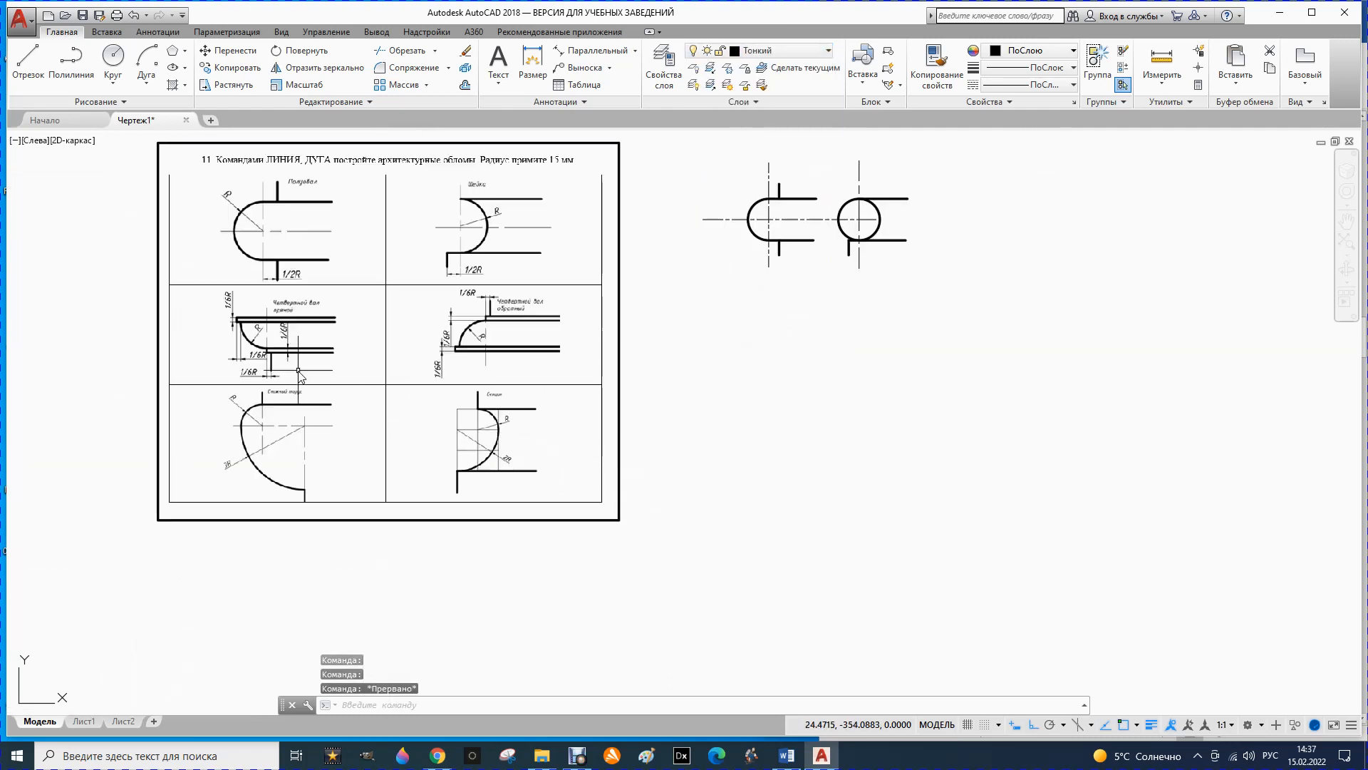
{"action": "left_click", "coordinate": [30, 62]}
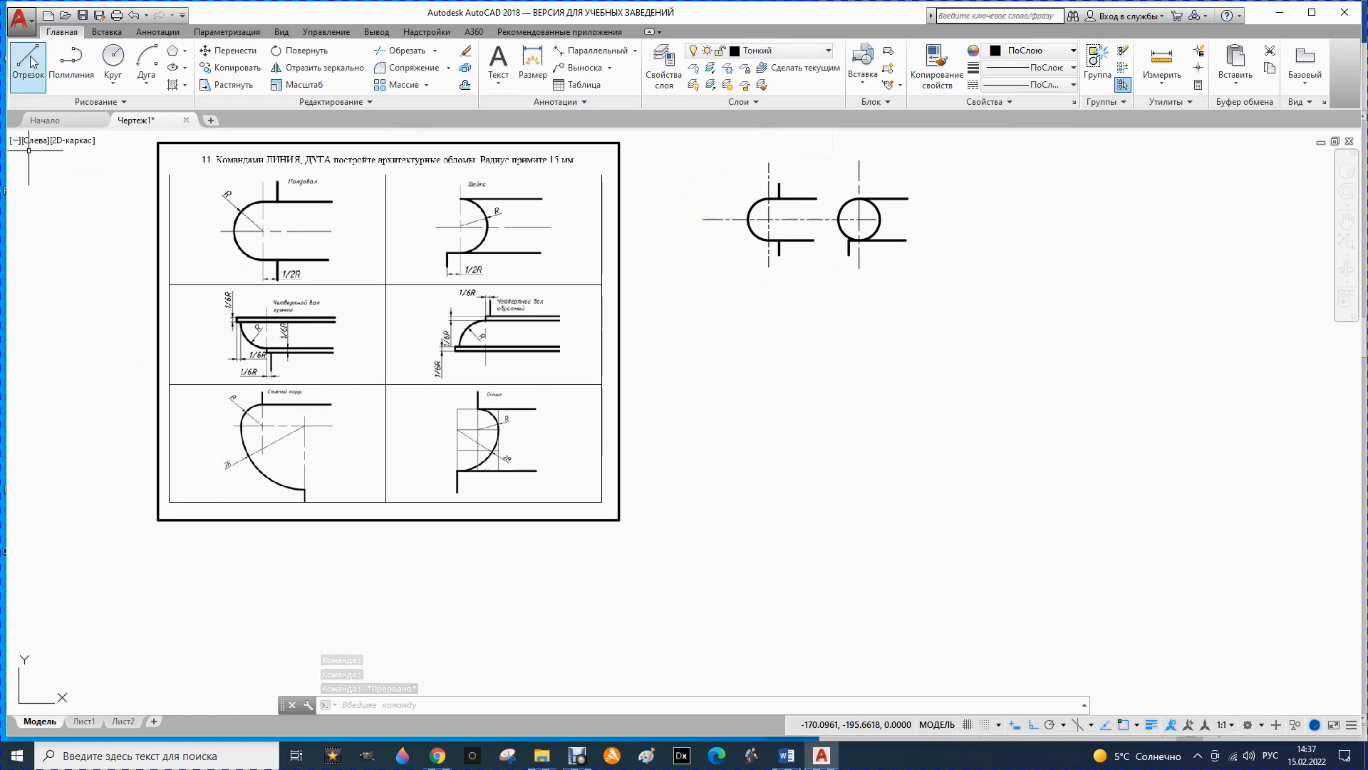
{"action": "left_click", "coordinate": [30, 61]}
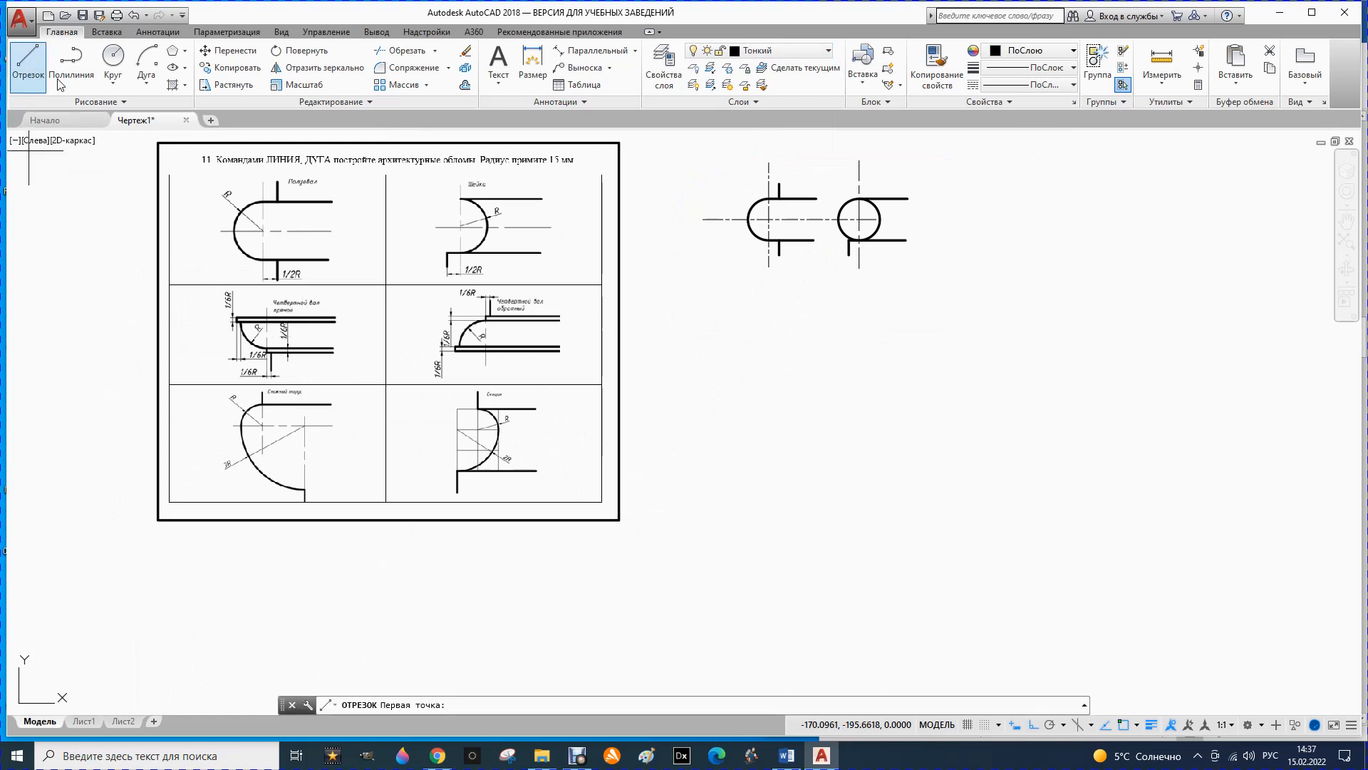
{"action": "left_click", "coordinate": [769, 308]}
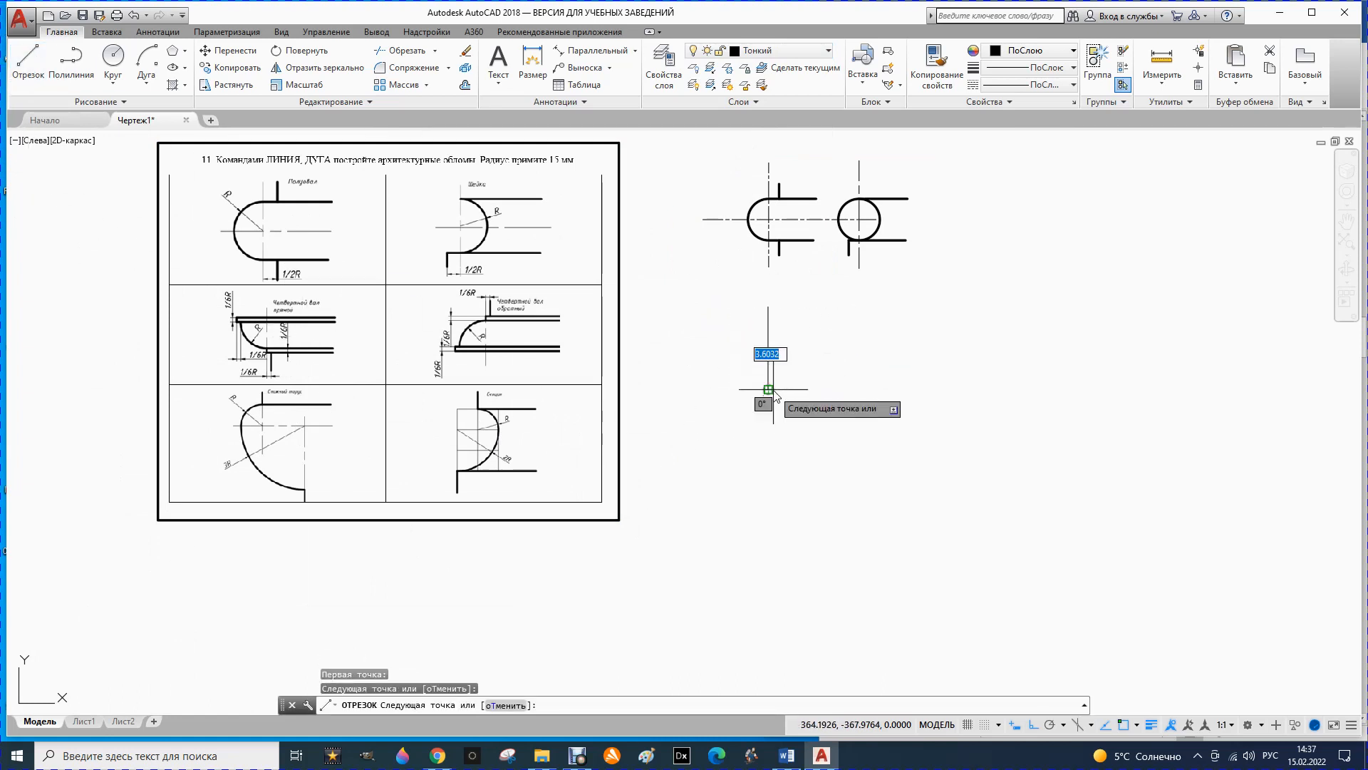
{"action": "key", "text": "Escape"}
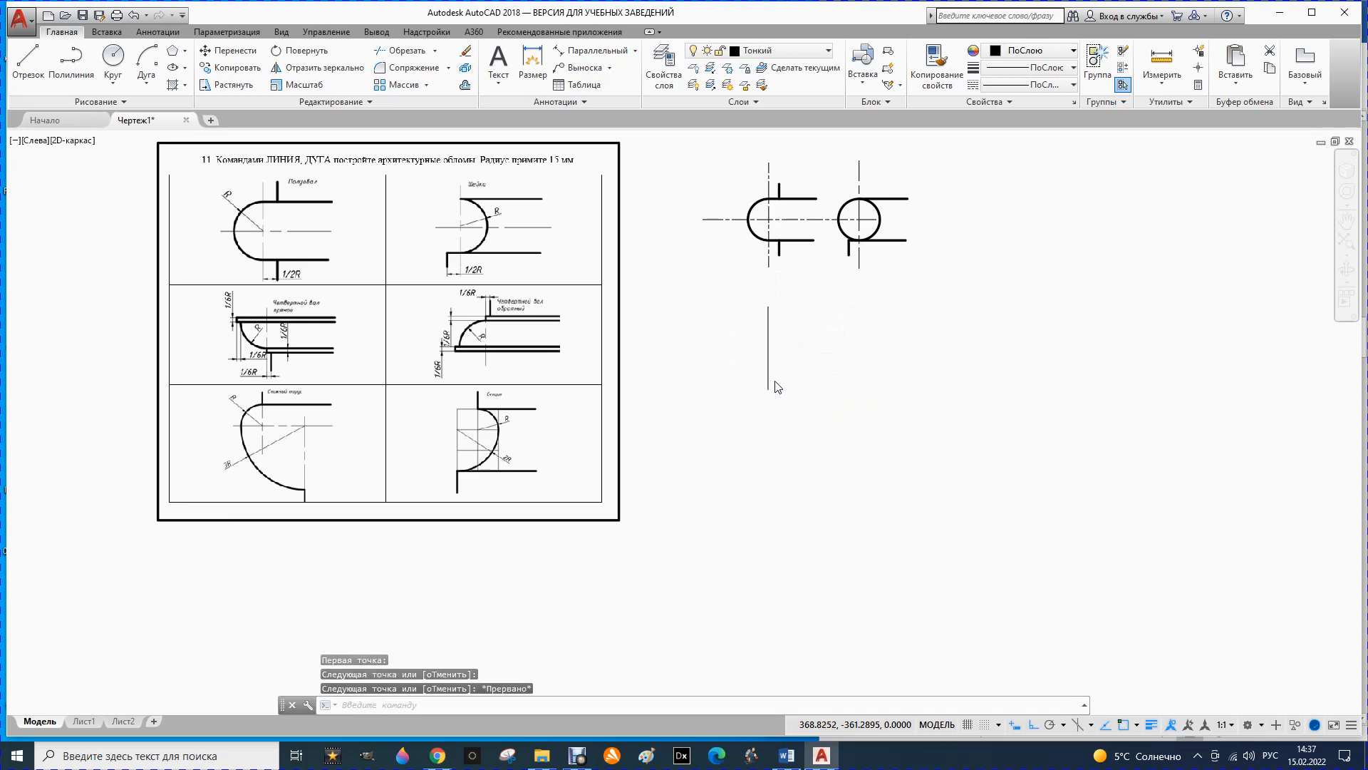
- Draw a horizontal line about 70 mm long, extending right from the upper part of the new vertical line
{"action": "scroll", "coordinate": [775, 383], "scroll_direction": "up", "scroll_amount": 2}
{"action": "scroll", "coordinate": [214, 280], "scroll_direction": "down", "scroll_amount": 2}
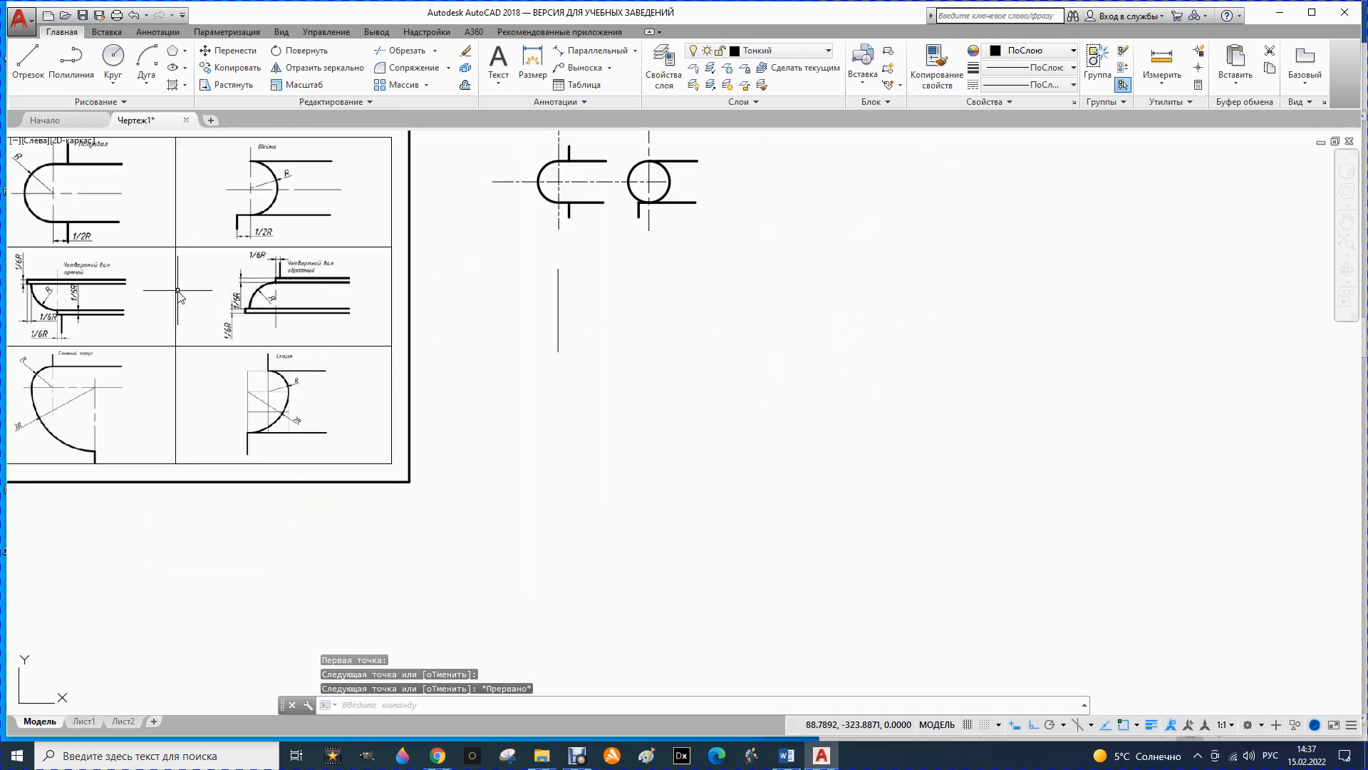
{"action": "scroll", "coordinate": [150, 313], "scroll_direction": "down", "scroll_amount": 2}
{"action": "scroll", "coordinate": [42, 292], "scroll_direction": "up", "scroll_amount": 2}
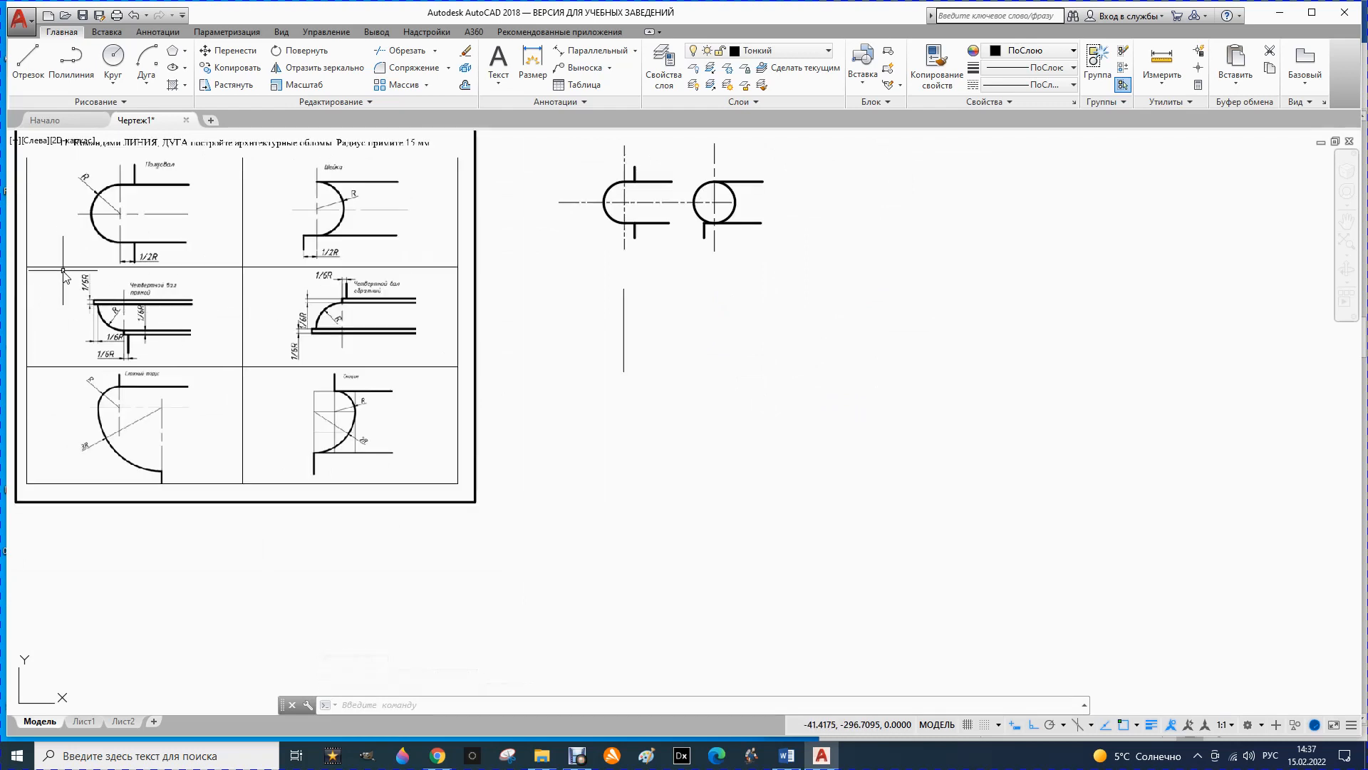
{"action": "left_click", "coordinate": [28, 61]}
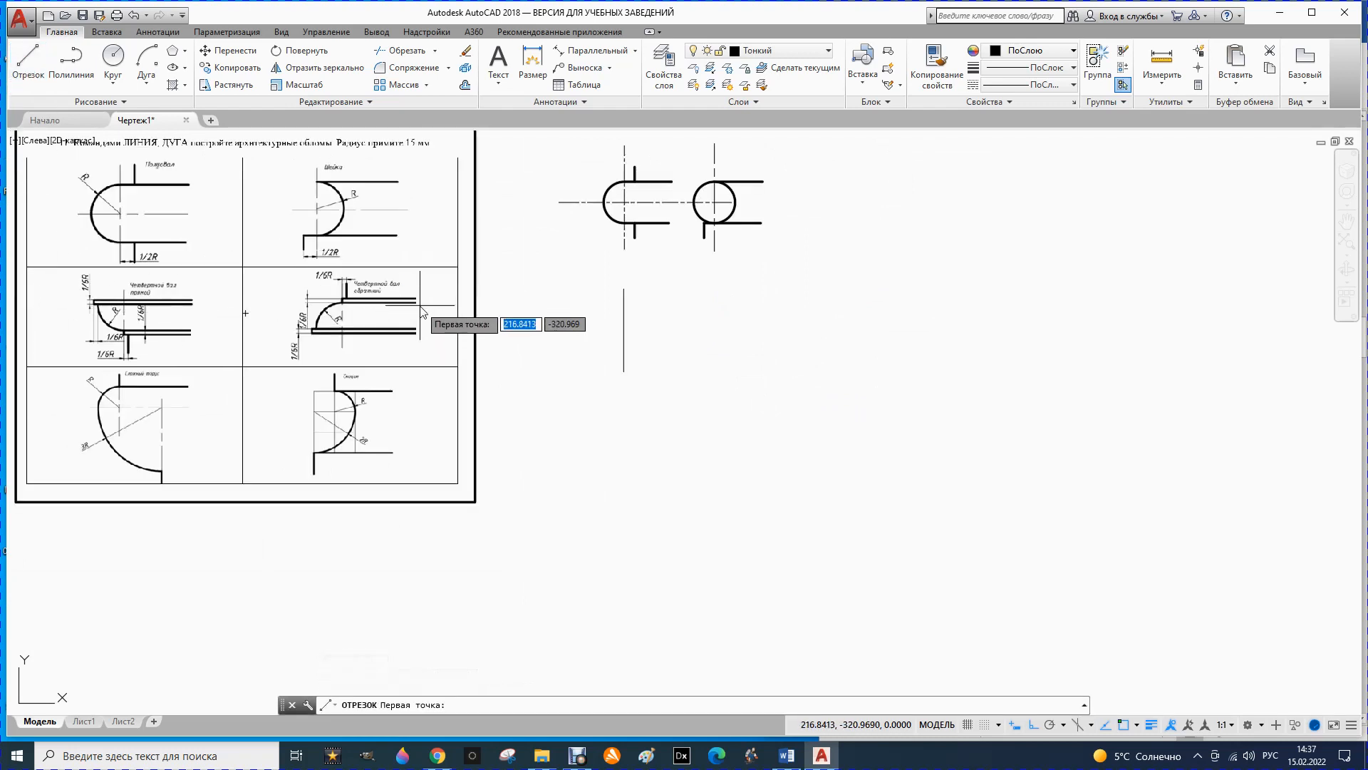
{"action": "left_click", "coordinate": [625, 321]}
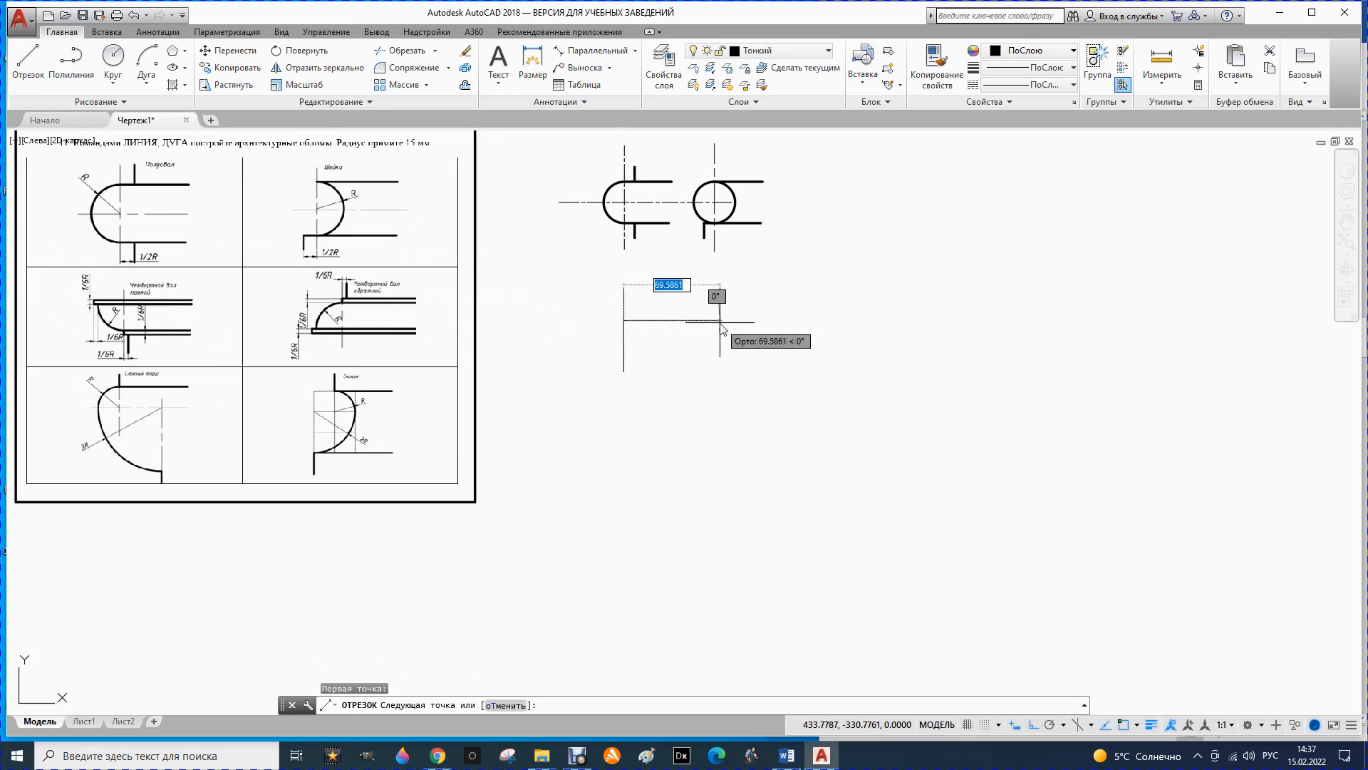
{"action": "left_click", "coordinate": [720, 321]}
{"action": "key", "text": "Escape"}
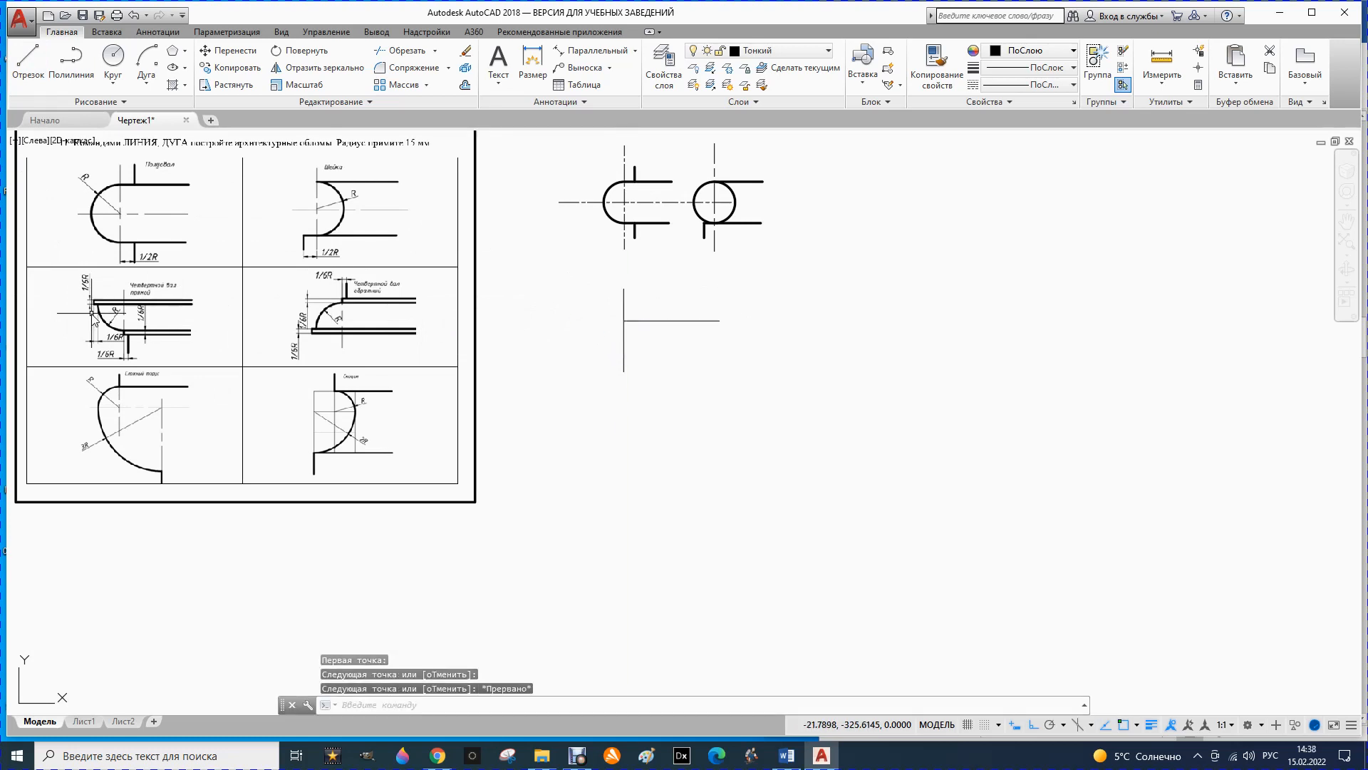
- Stretch the left end of the new horizontal line about 86 mm to the left, past the vertical line
{"action": "scroll", "coordinate": [93, 335], "scroll_direction": "up", "scroll_amount": 2}
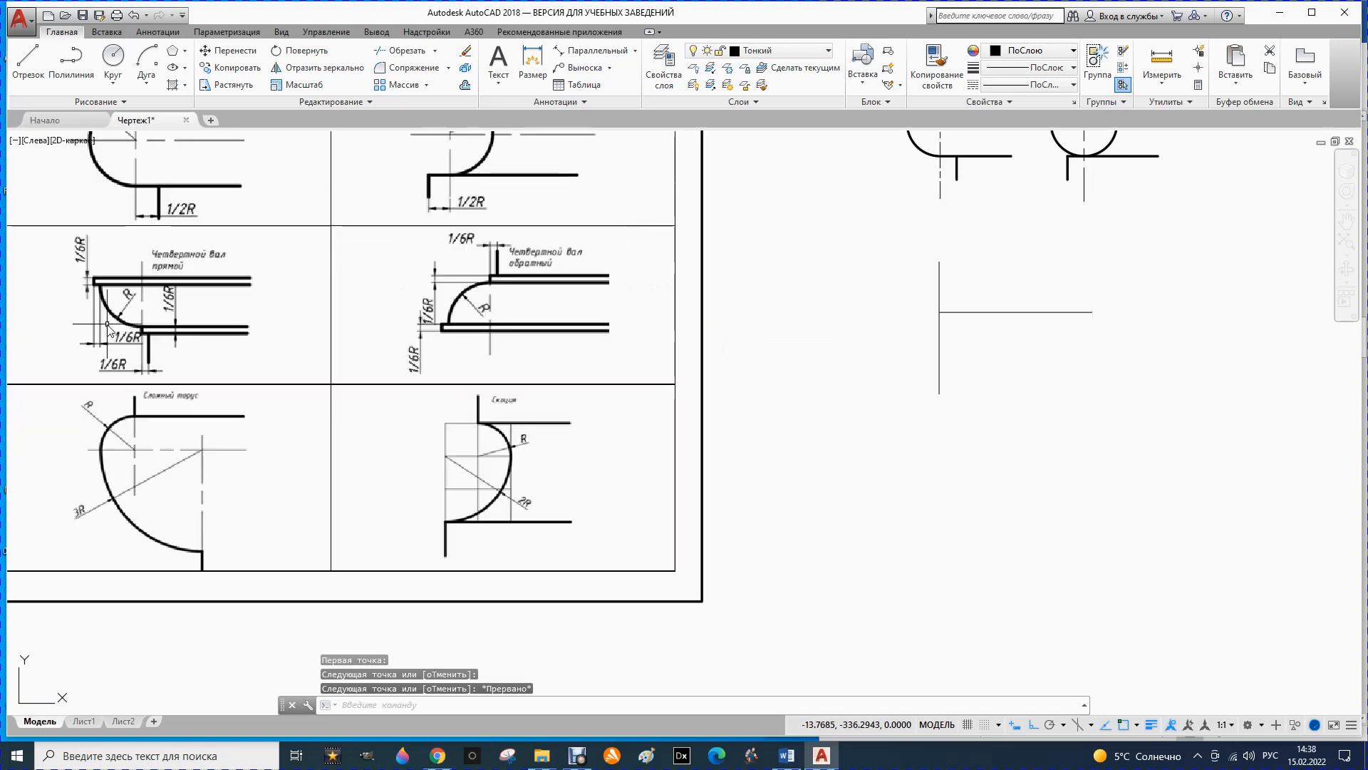
{"action": "scroll", "coordinate": [139, 295], "scroll_direction": "down", "scroll_amount": 2}
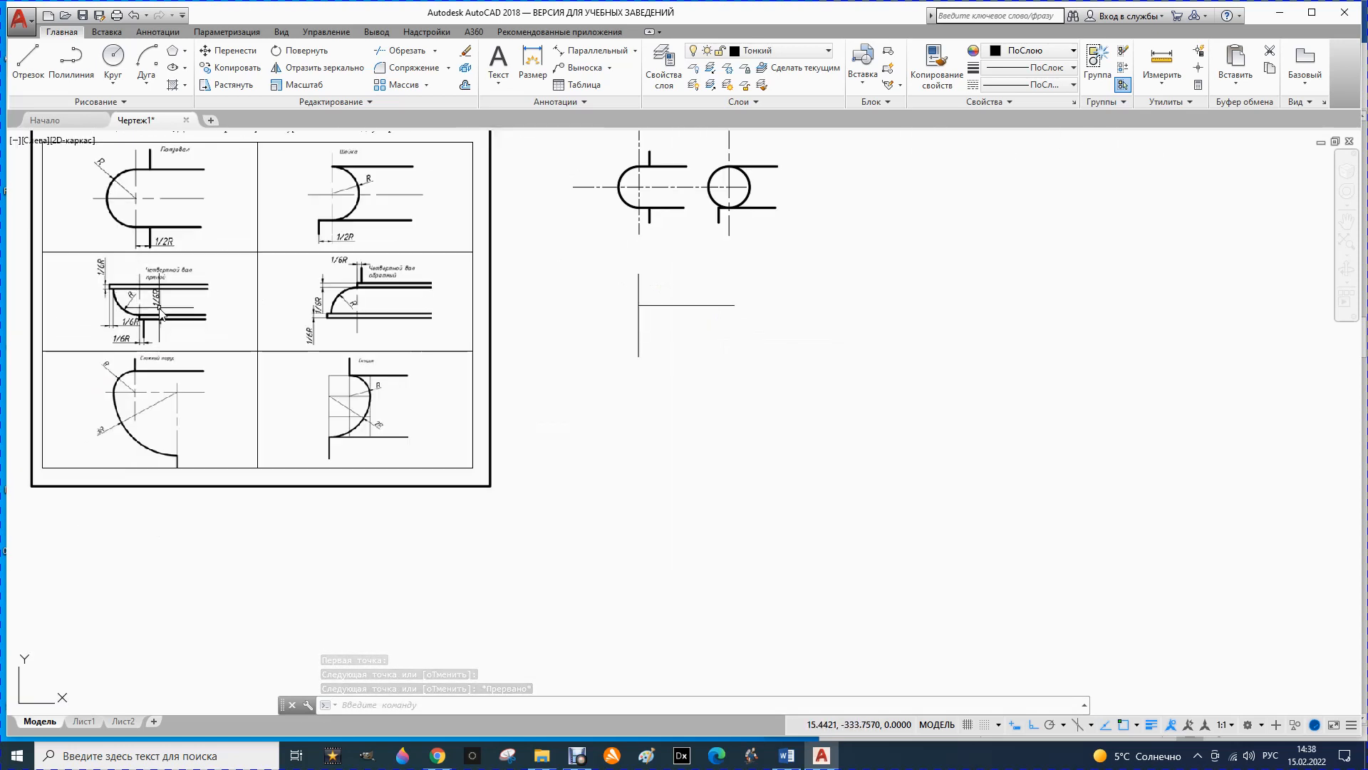
{"action": "left_click", "coordinate": [640, 307]}
{"action": "left_click", "coordinate": [639, 305]}
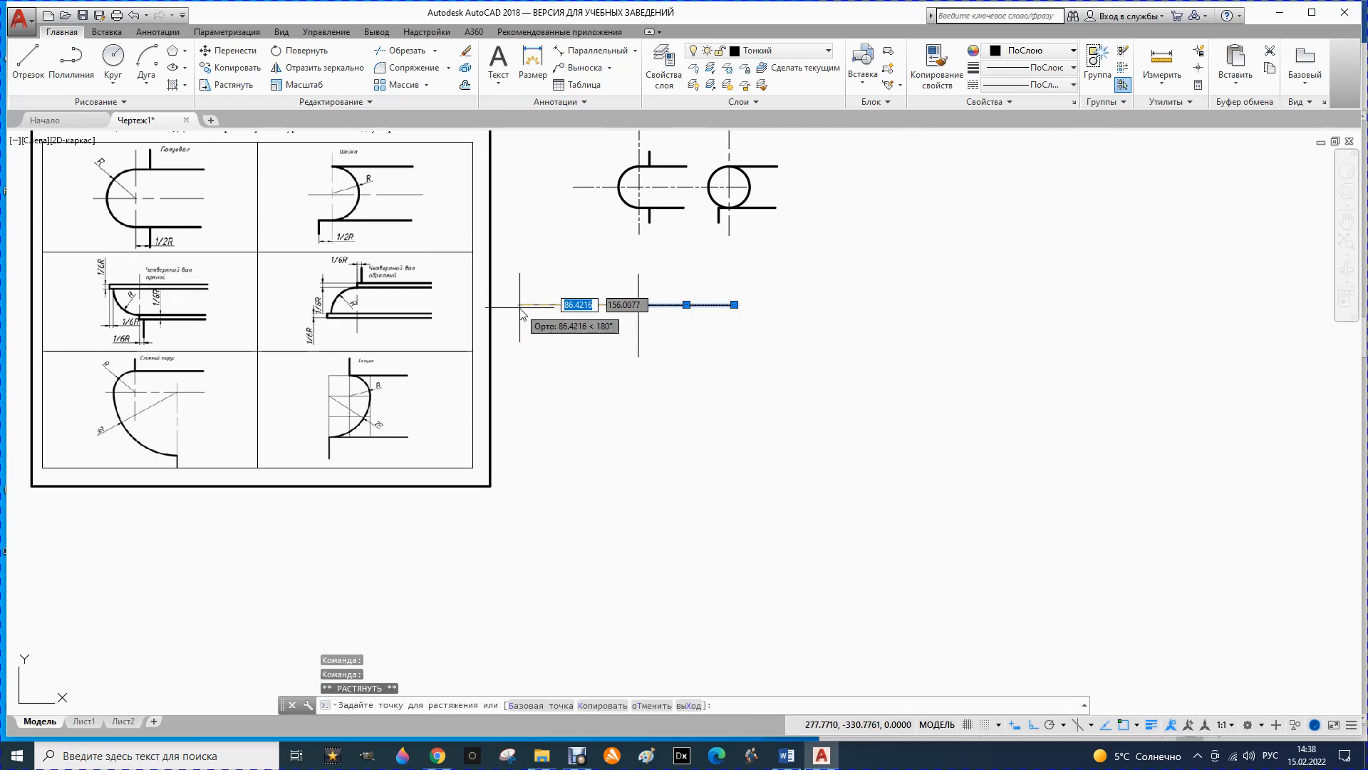
{"action": "left_click", "coordinate": [520, 305]}
{"action": "key", "text": "Escape"}
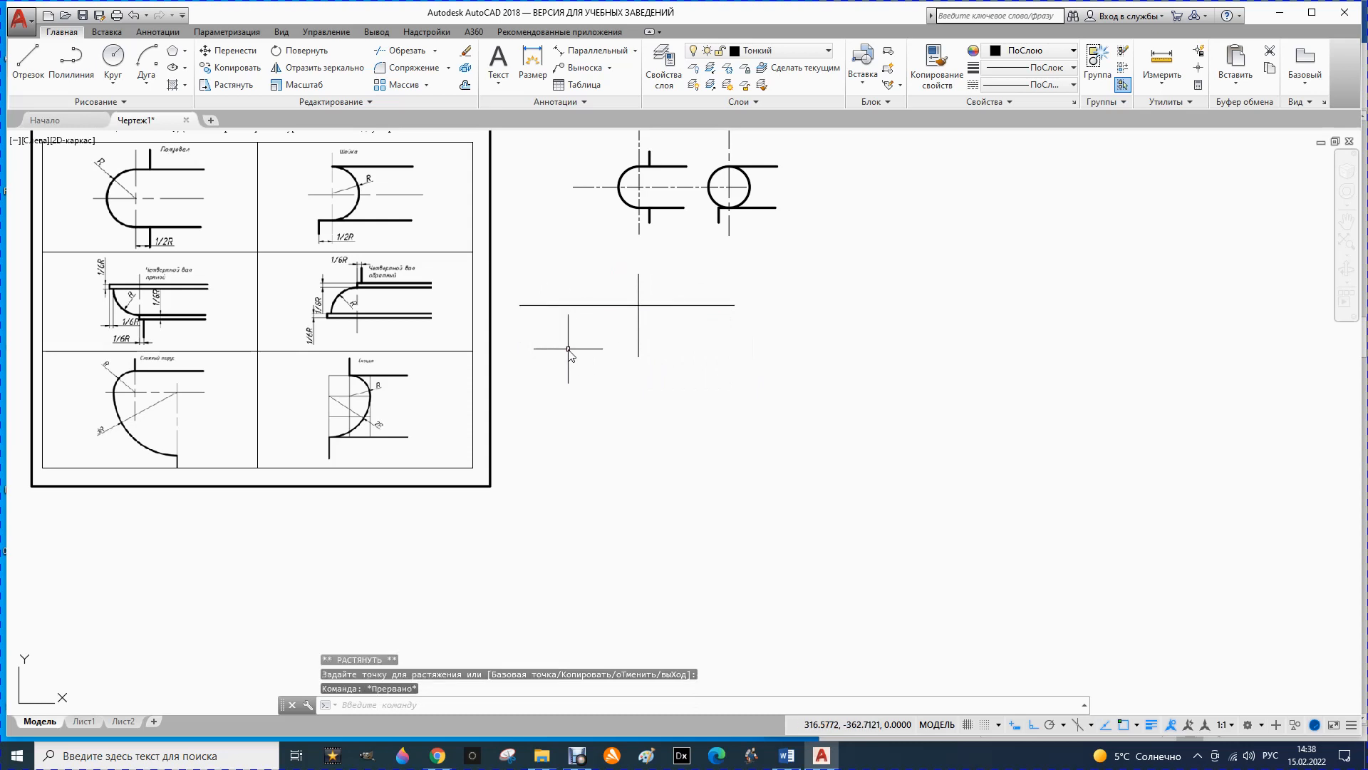
{"action": "key", "text": "Escape"}
- Draw a circle of radius 15 mm centred at the crossing of the third profile's axis lines
{"action": "left_click", "coordinate": [113, 63]}
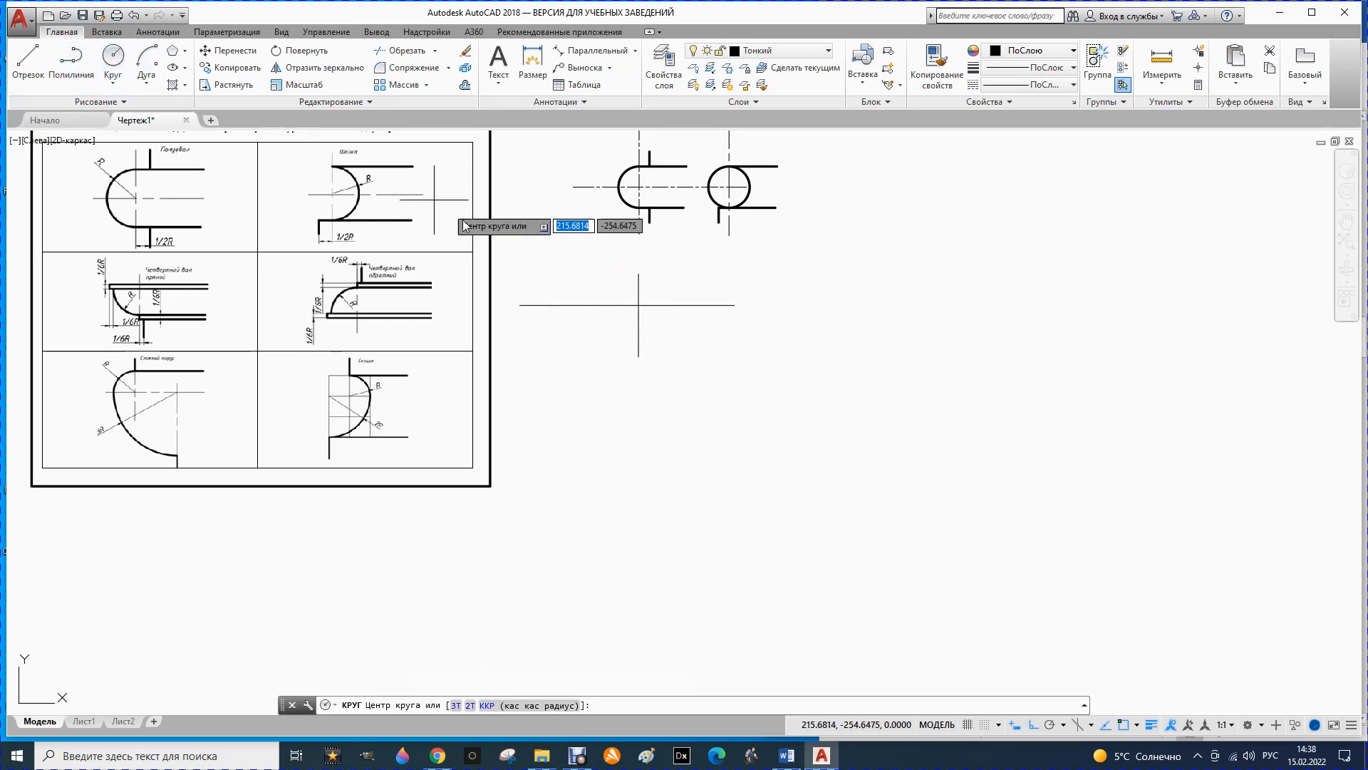
{"action": "left_click", "coordinate": [639, 305]}
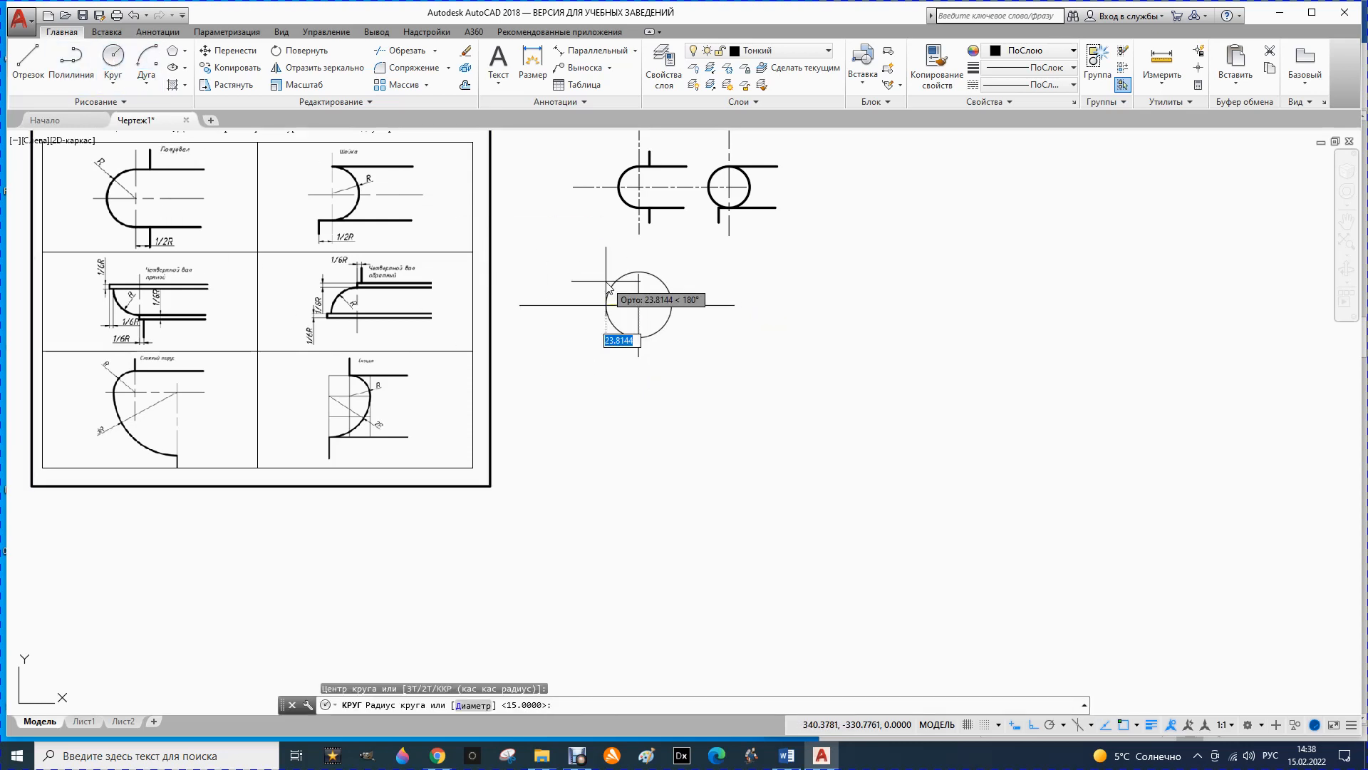
{"action": "type", "text": "15"}
{"action": "key", "text": "Return"}
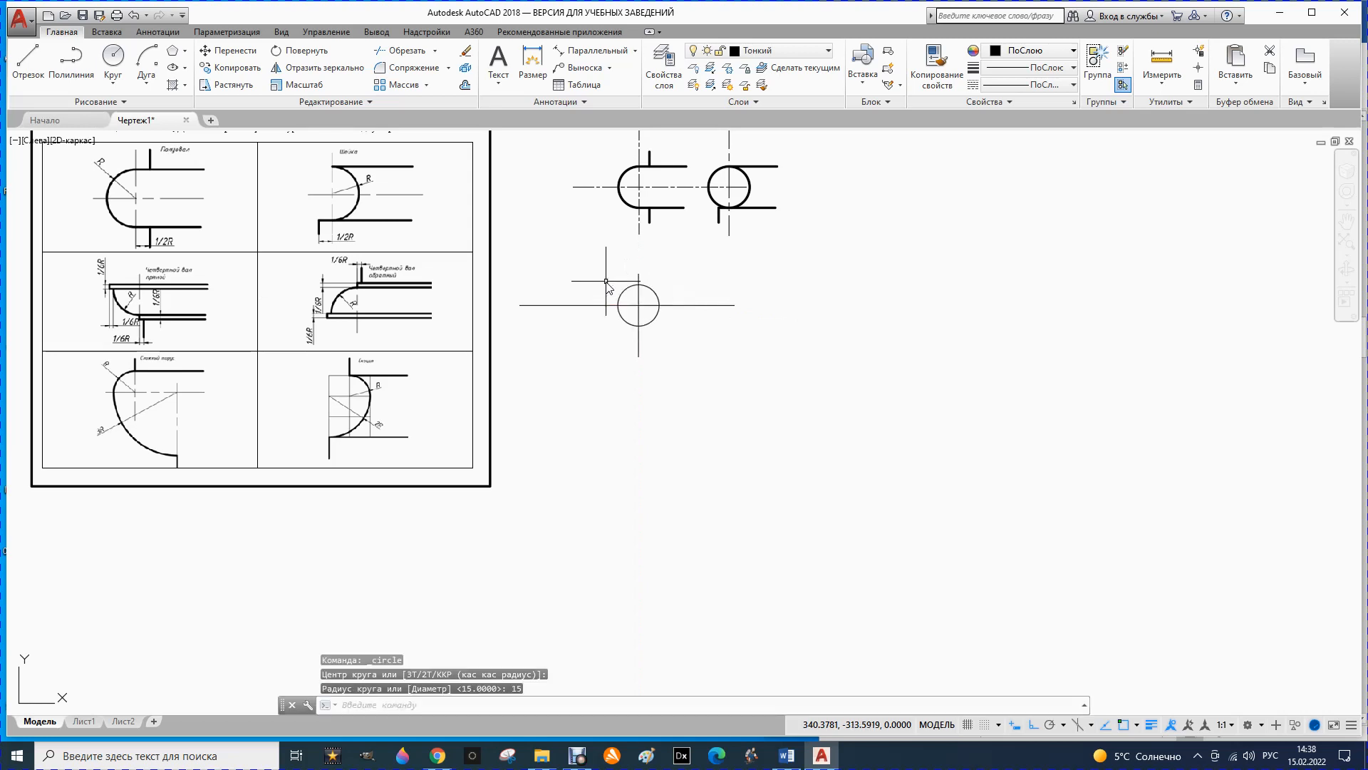
- Trim the third profile's circle against its horizontal and vertical axis lines, keeping only the lower-left quarter arc
{"action": "left_click", "coordinate": [399, 50]}
{"action": "left_click", "coordinate": [556, 305]}
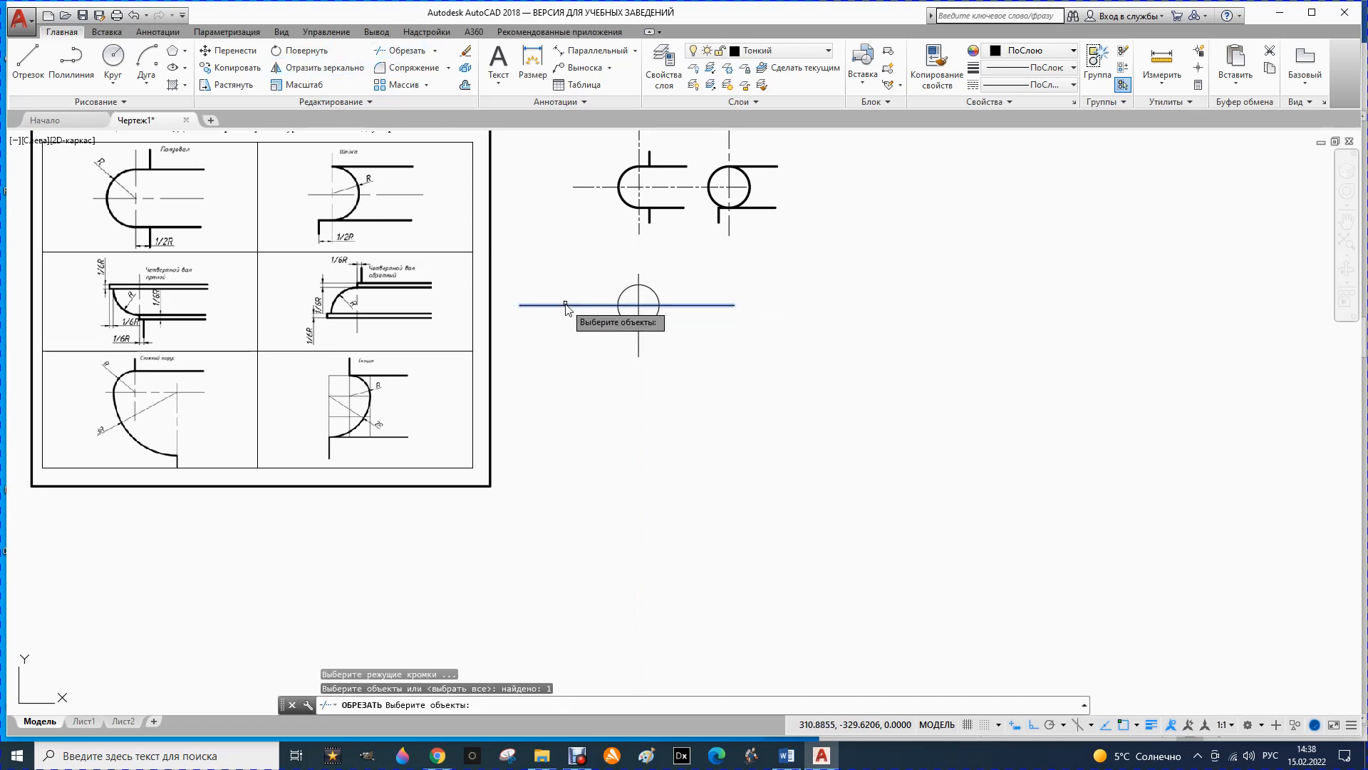
{"action": "left_click", "coordinate": [639, 302]}
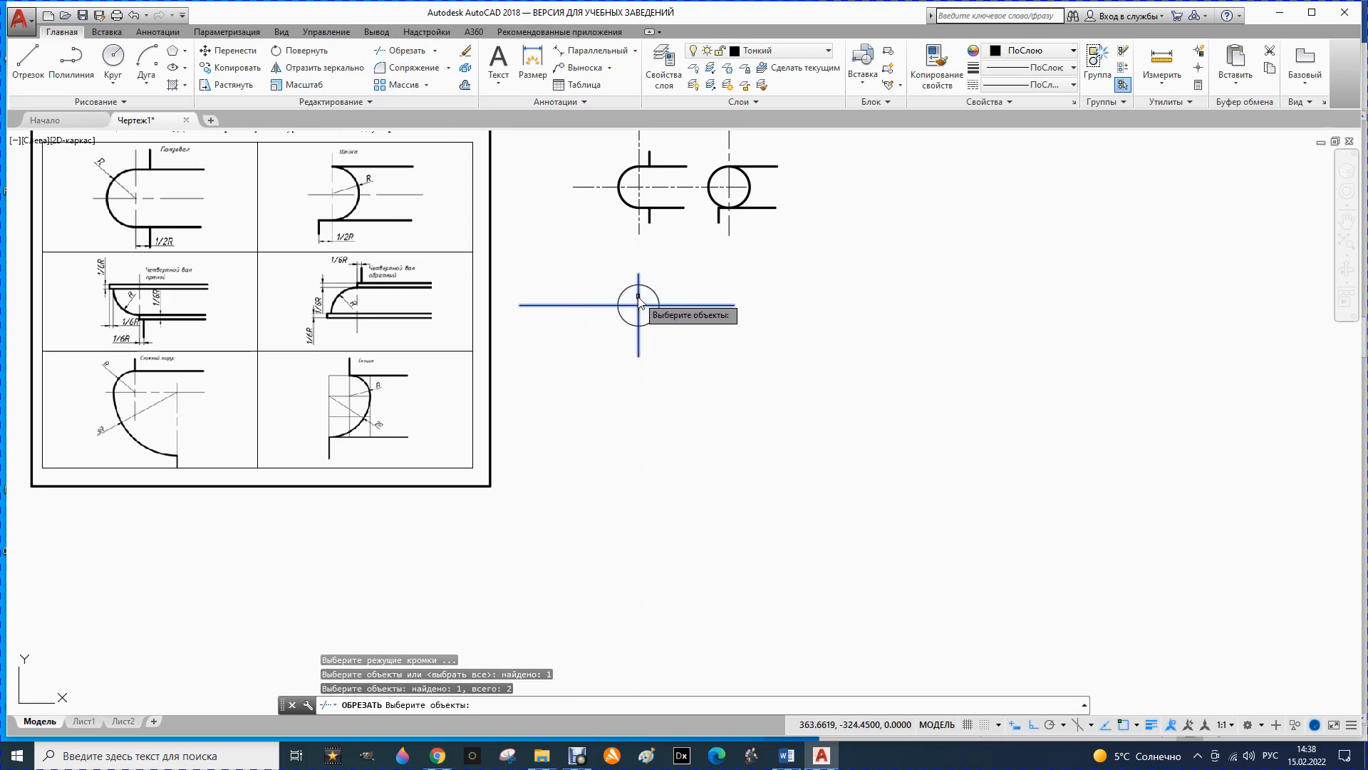
{"action": "key", "text": "Return"}
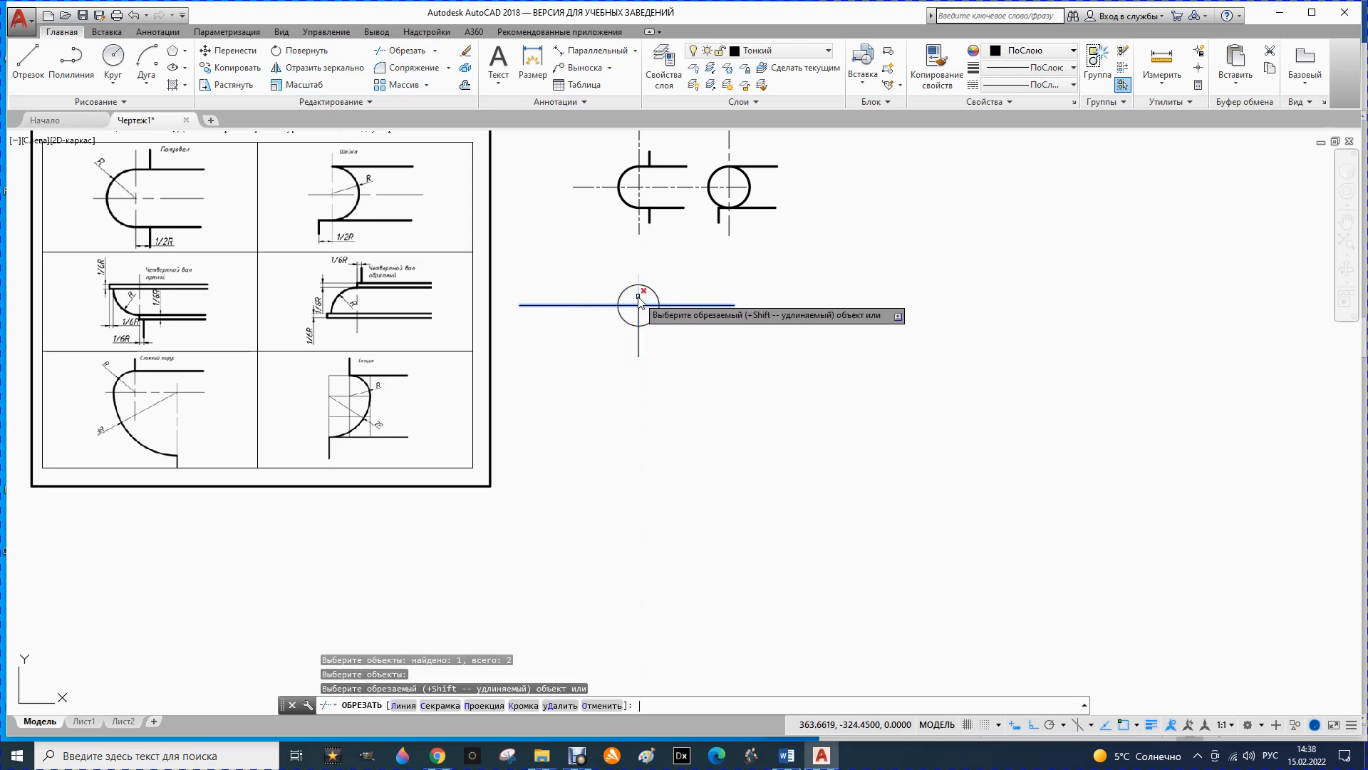
{"action": "left_click", "coordinate": [636, 305]}
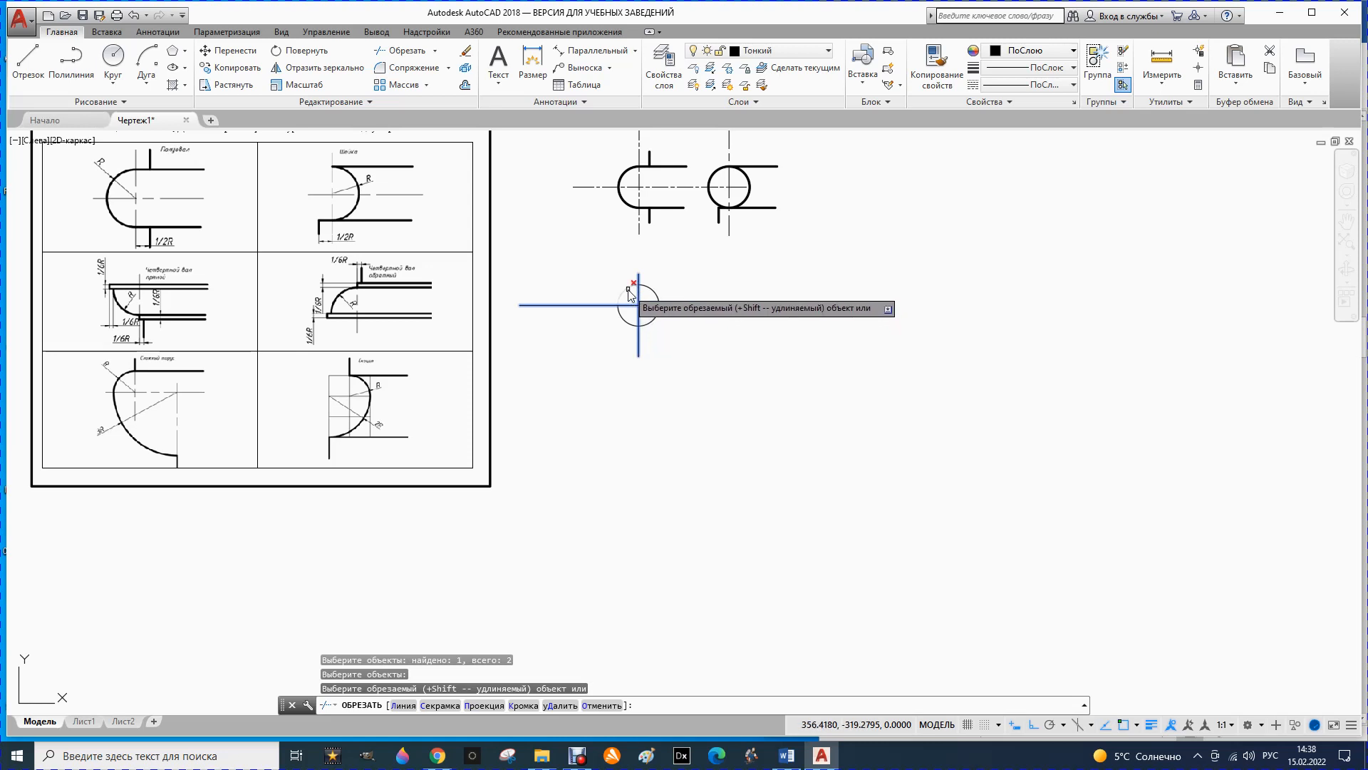
{"action": "left_click", "coordinate": [628, 289]}
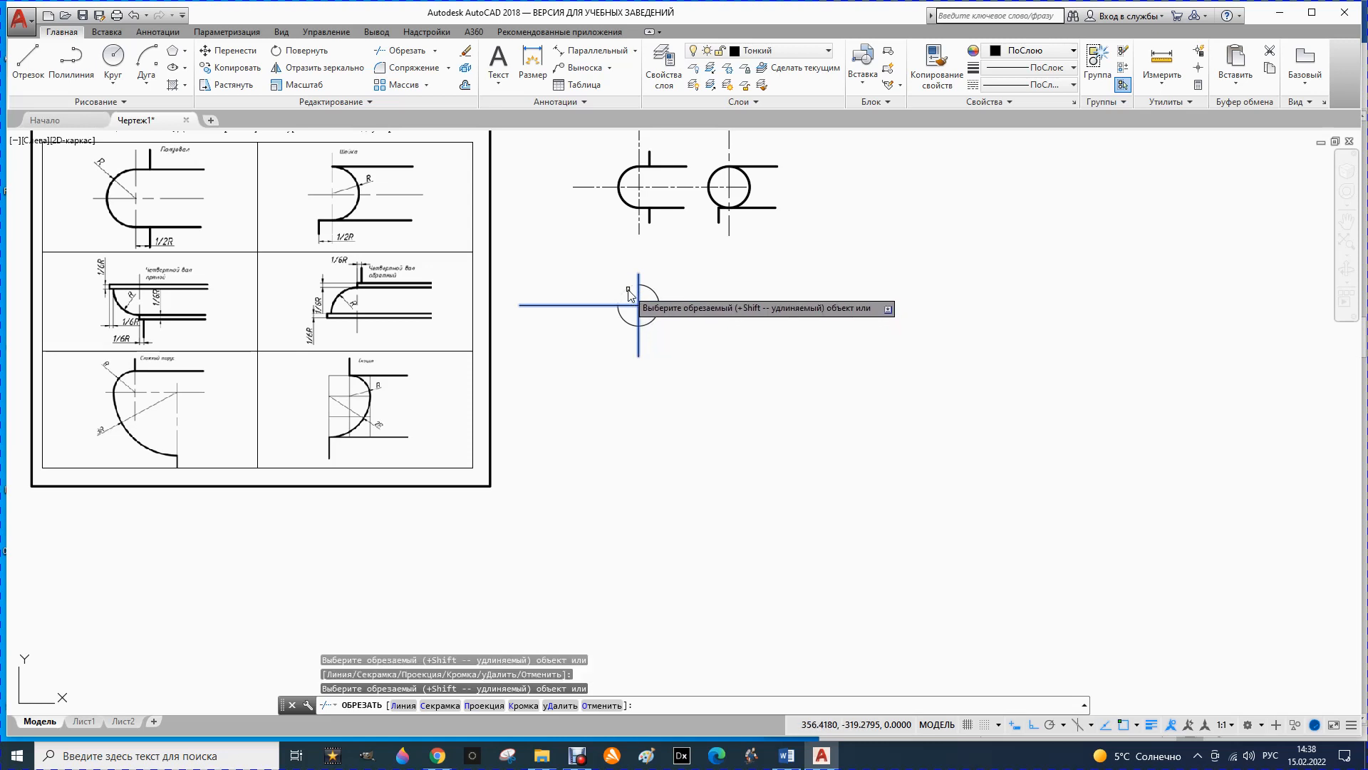
{"action": "left_click", "coordinate": [649, 288]}
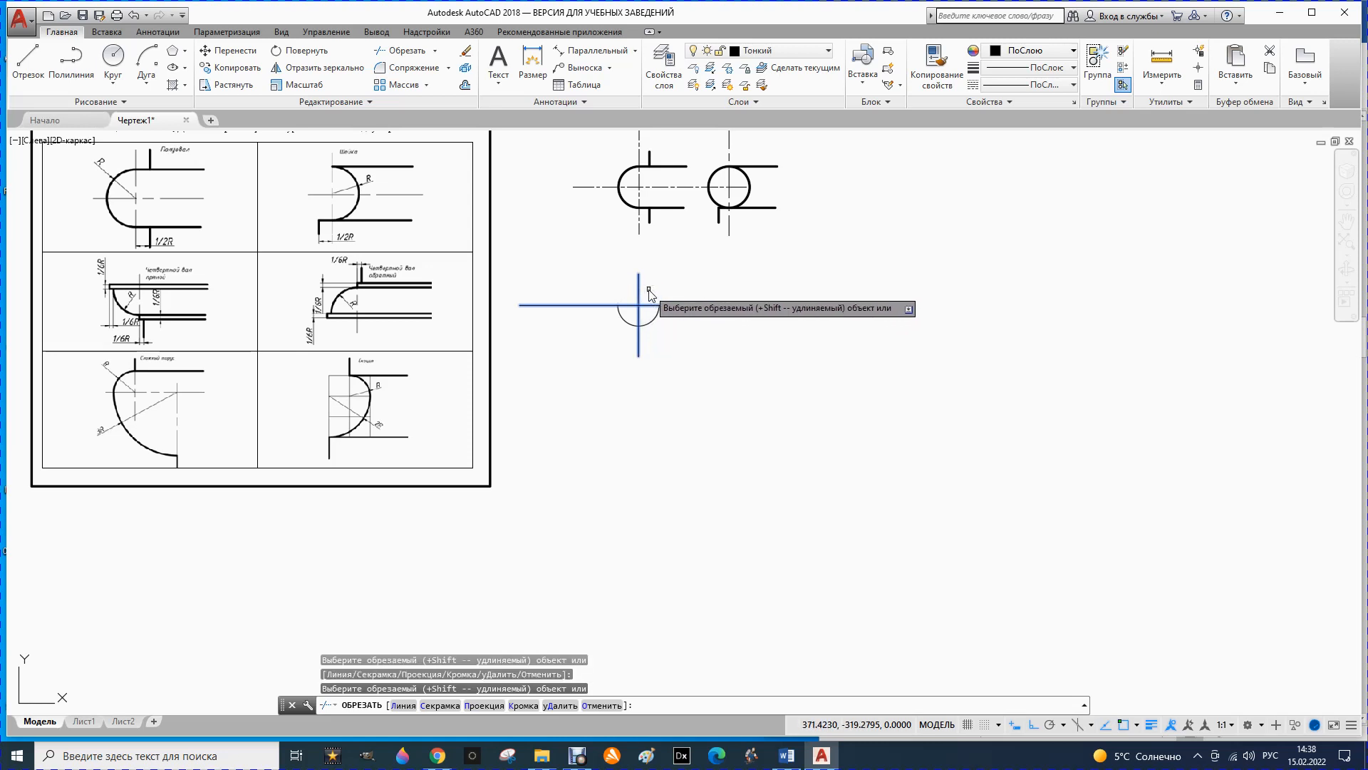
{"action": "left_click", "coordinate": [646, 325]}
{"action": "key", "text": "Escape"}
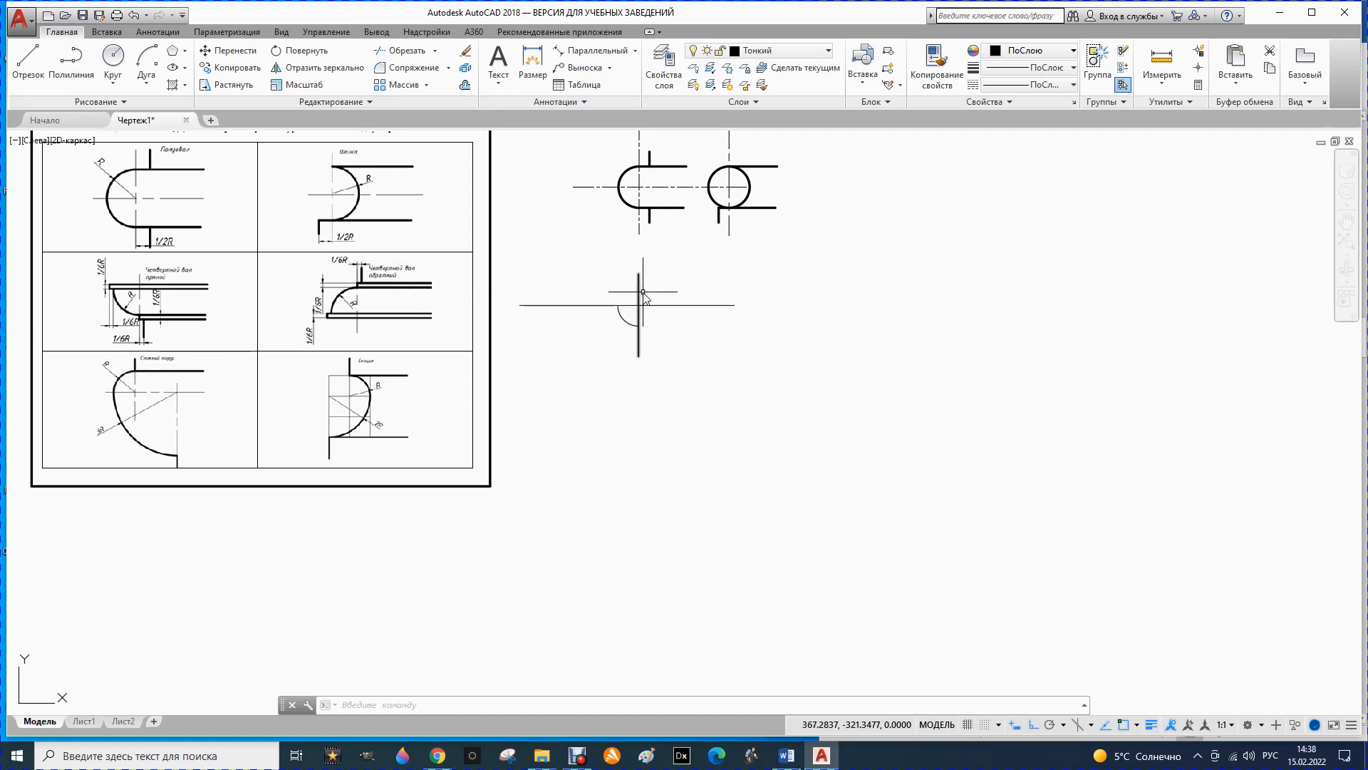
- Shorten the third profile's horizontal line by stretching its left end to the upper end of the quarter arc
{"action": "scroll", "coordinate": [621, 309], "scroll_direction": "up", "scroll_amount": 2}
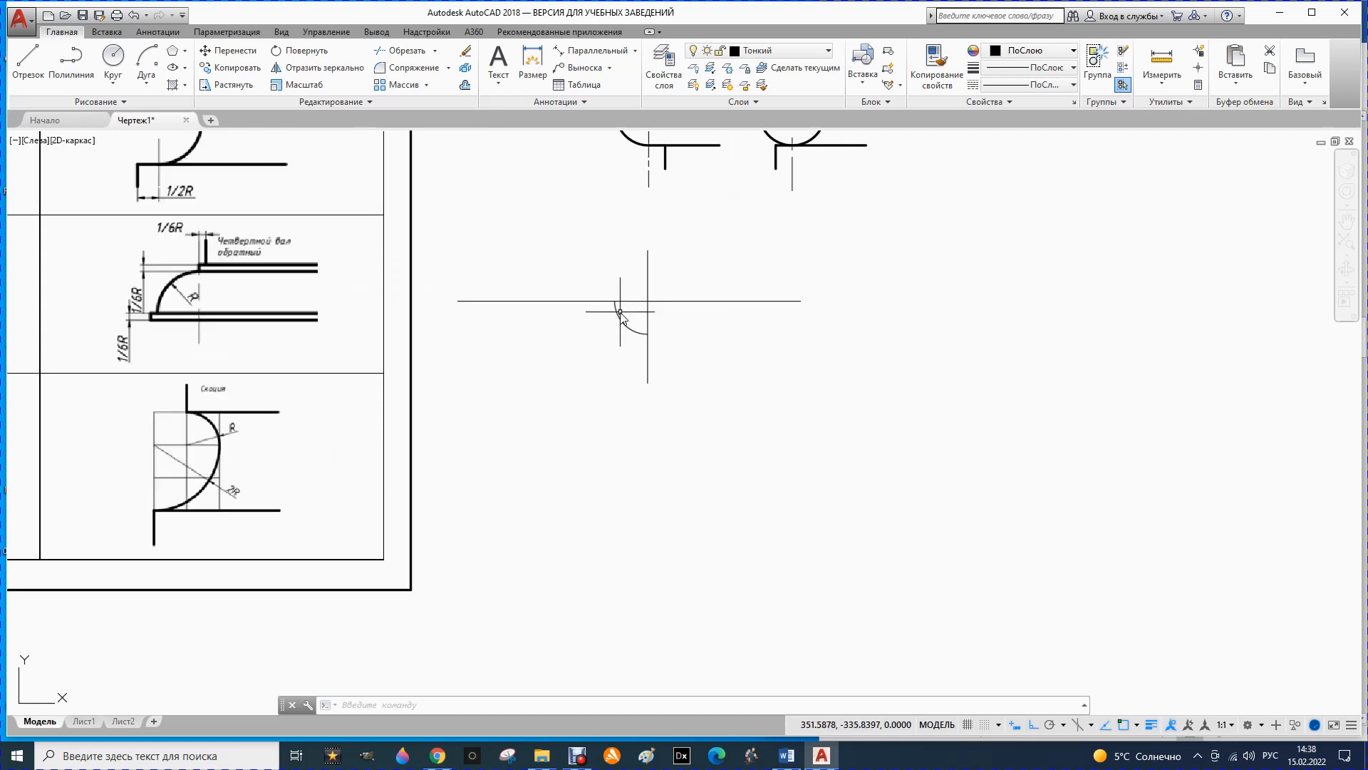
{"action": "scroll", "coordinate": [621, 315], "scroll_direction": "down", "scroll_amount": 2}
{"action": "left_click", "coordinate": [581, 307]}
{"action": "scroll", "coordinate": [581, 307], "scroll_direction": "up", "scroll_amount": 3}
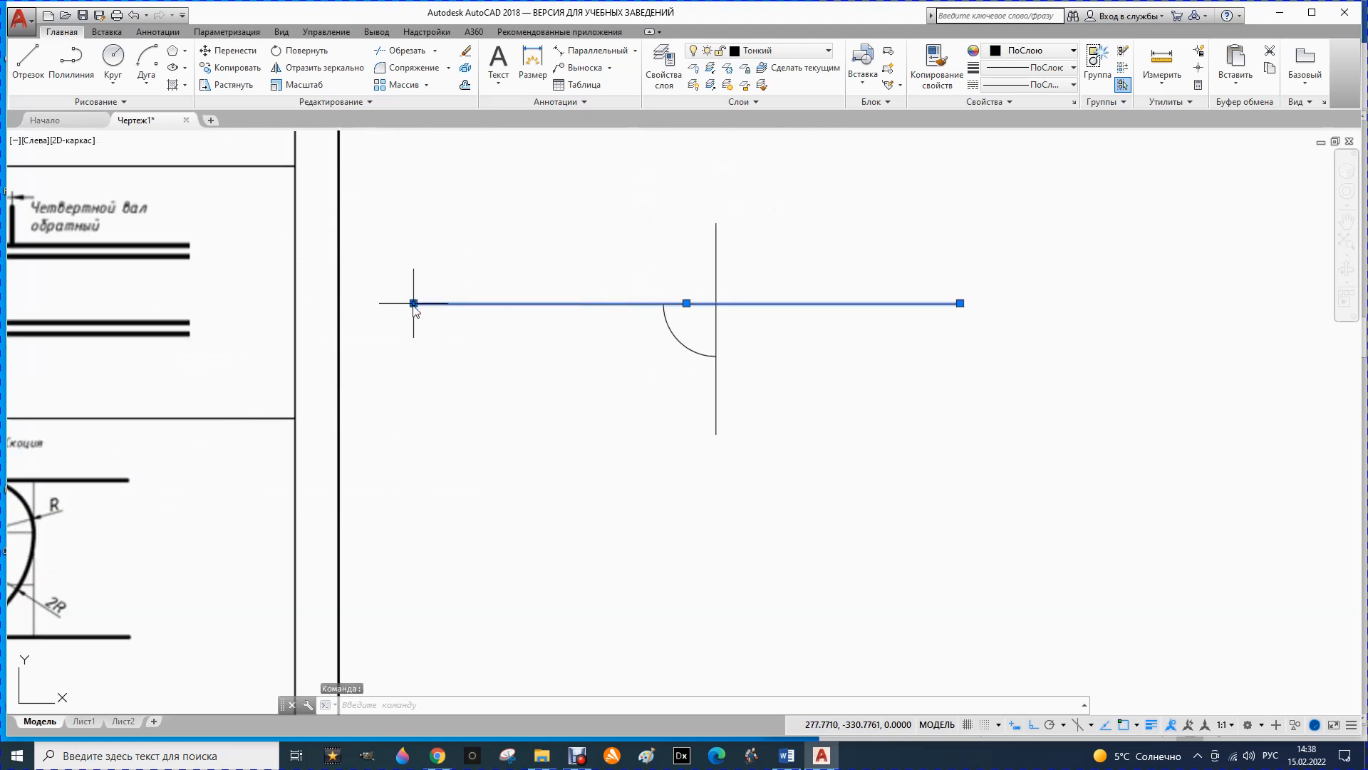
{"action": "left_click", "coordinate": [414, 303]}
{"action": "left_click", "coordinate": [662, 303]}
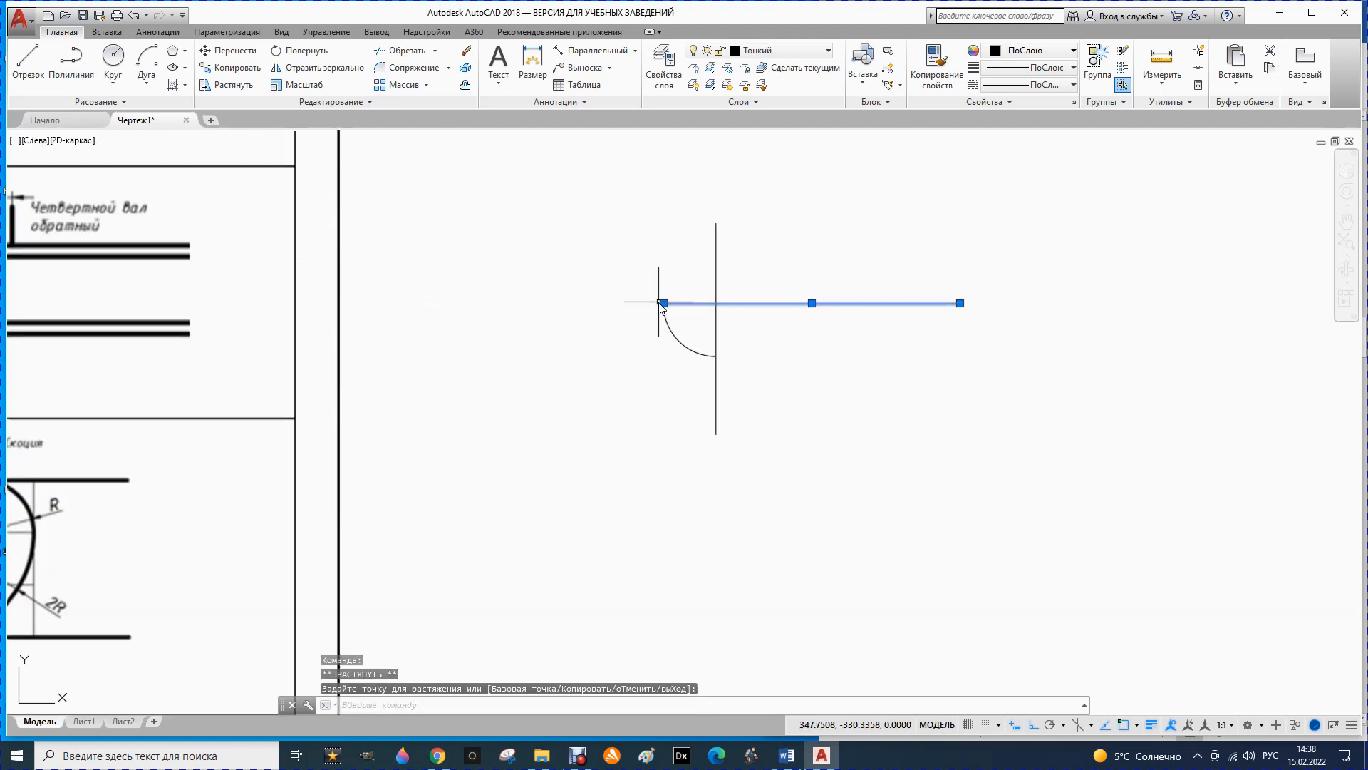
{"action": "left_click", "coordinate": [595, 280]}
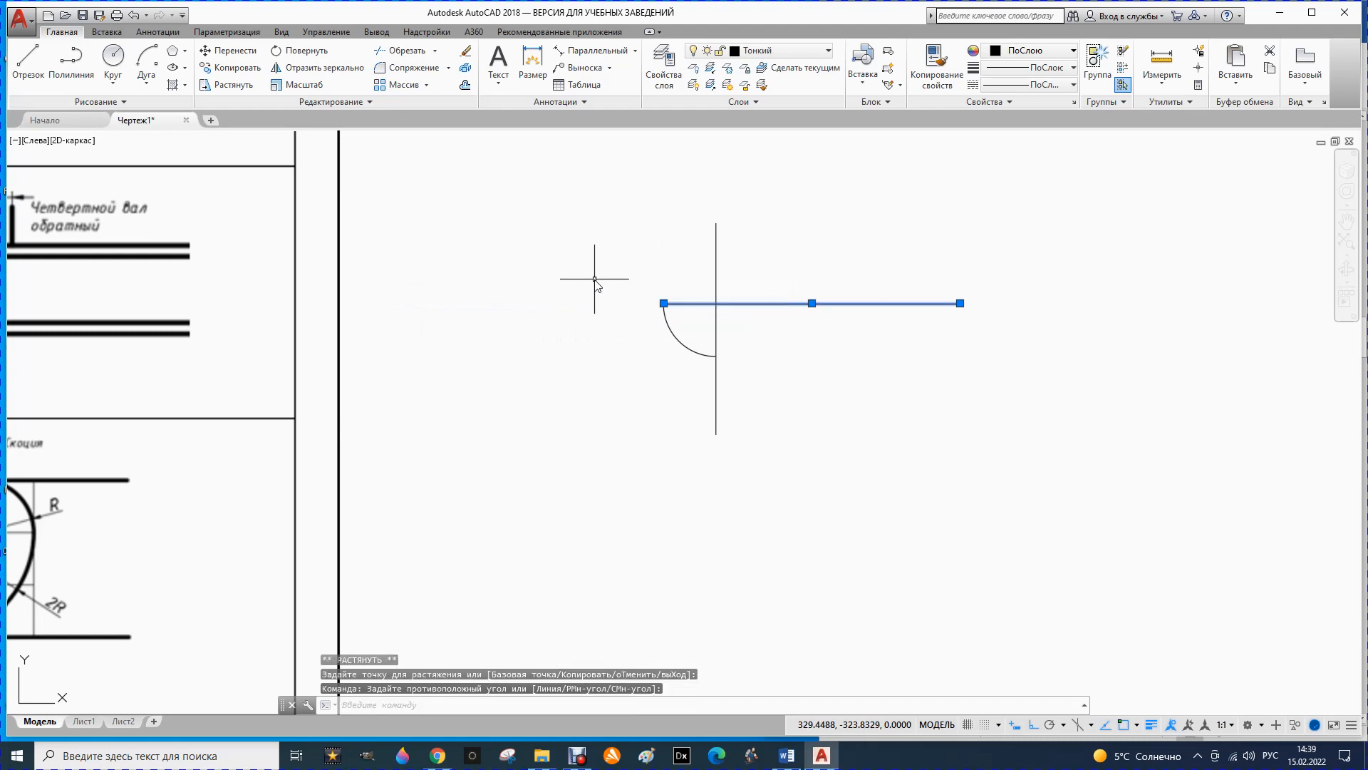
{"action": "key", "text": "Escape"}
- Start a new line segment for the third profile
{"action": "left_click", "coordinate": [28, 57]}
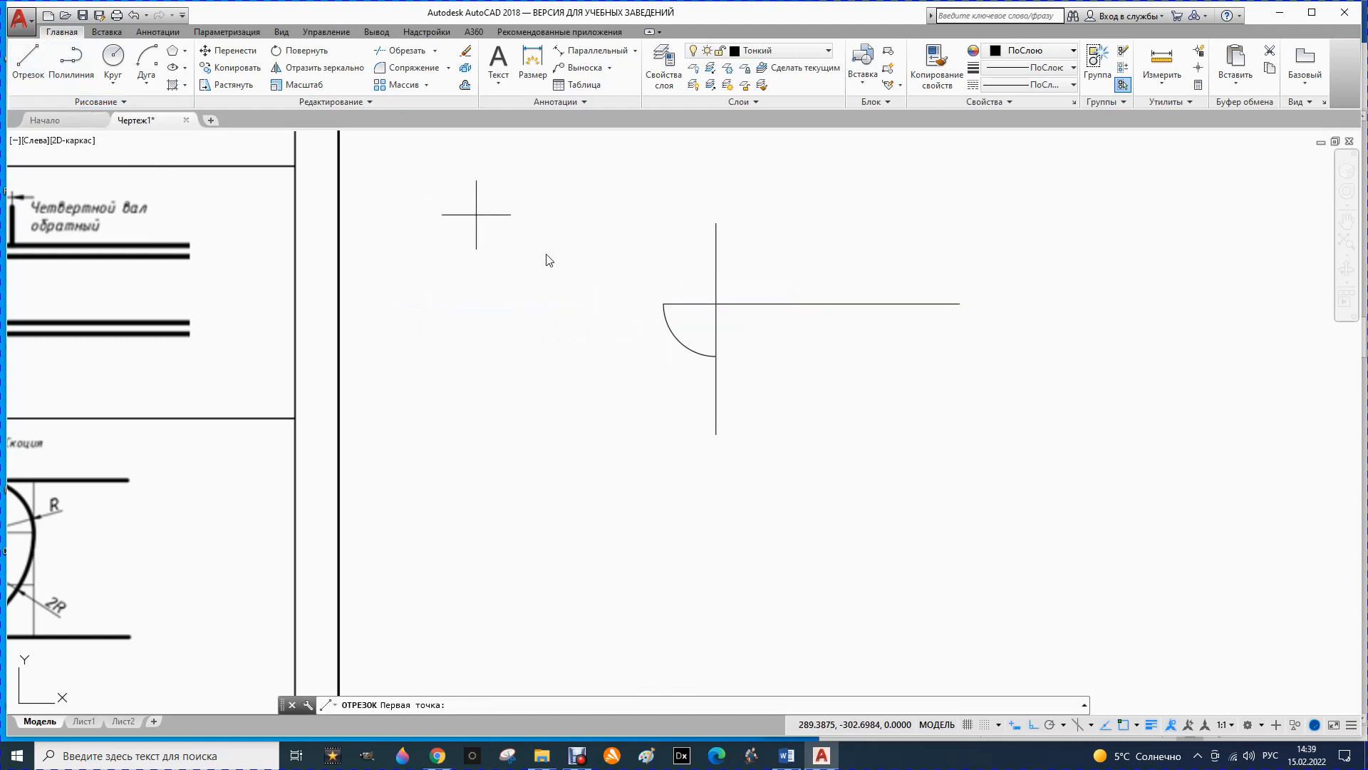
- Draw a line from the arc's upper-left end 2.5 mm left and 2.5 mm up, then horizontally right to above the existing line's end
{"action": "left_click", "coordinate": [663, 304]}
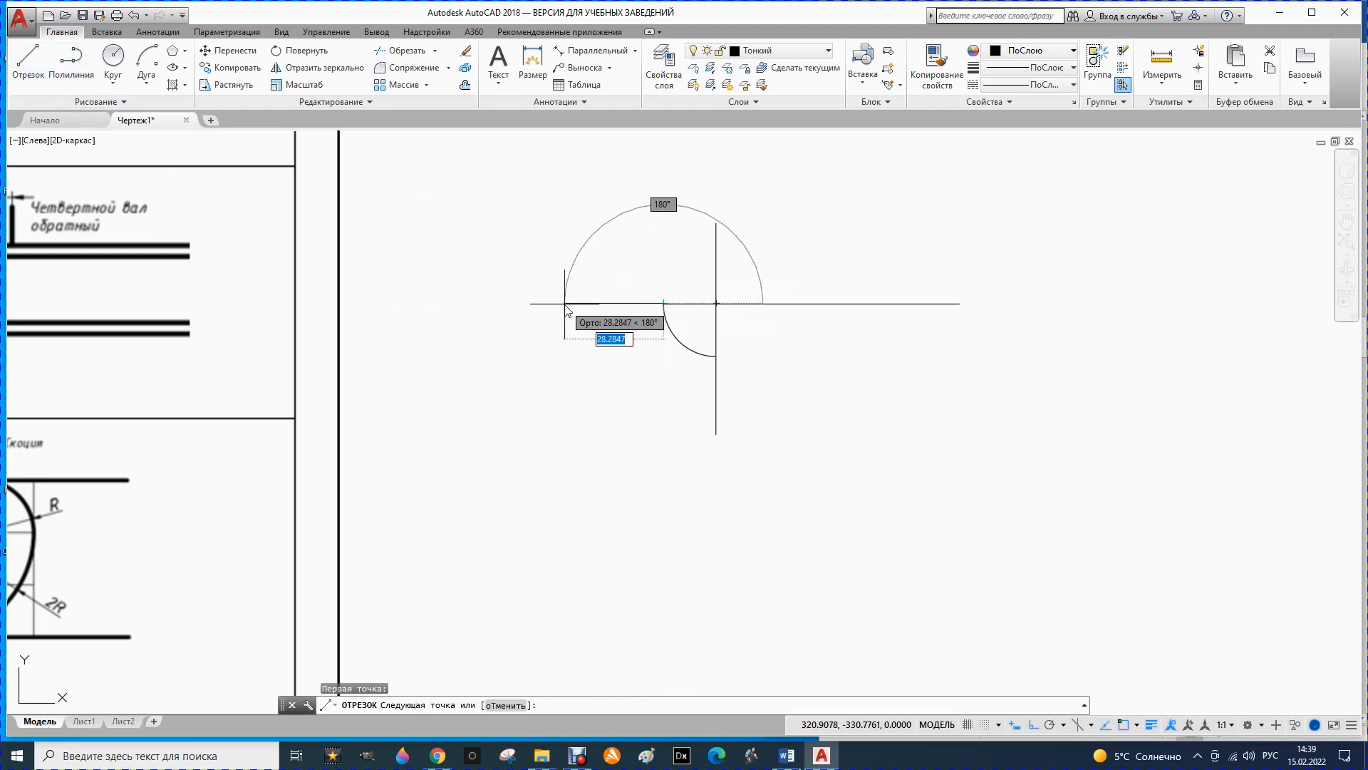
{"action": "type", "text": "2.5"}
{"action": "key", "text": "Return"}
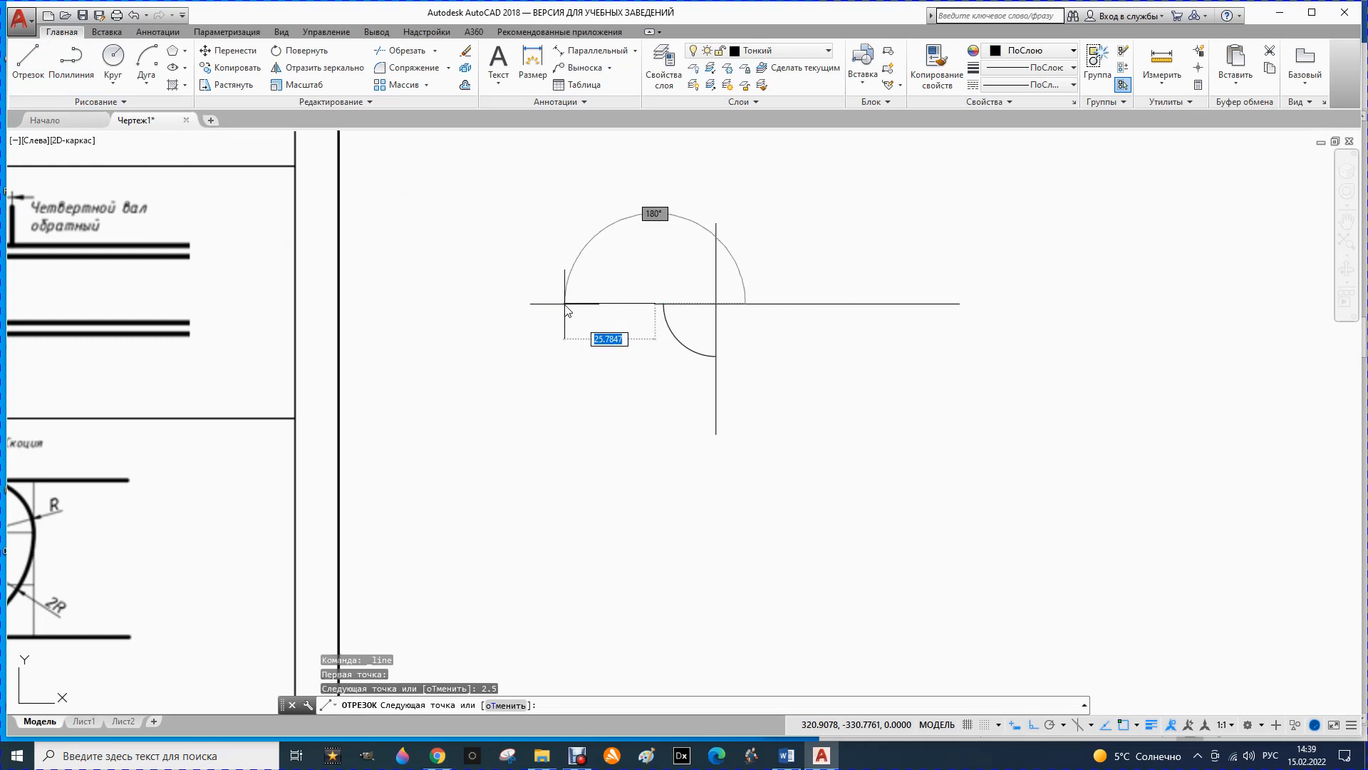
{"action": "type", "text": "2.5"}
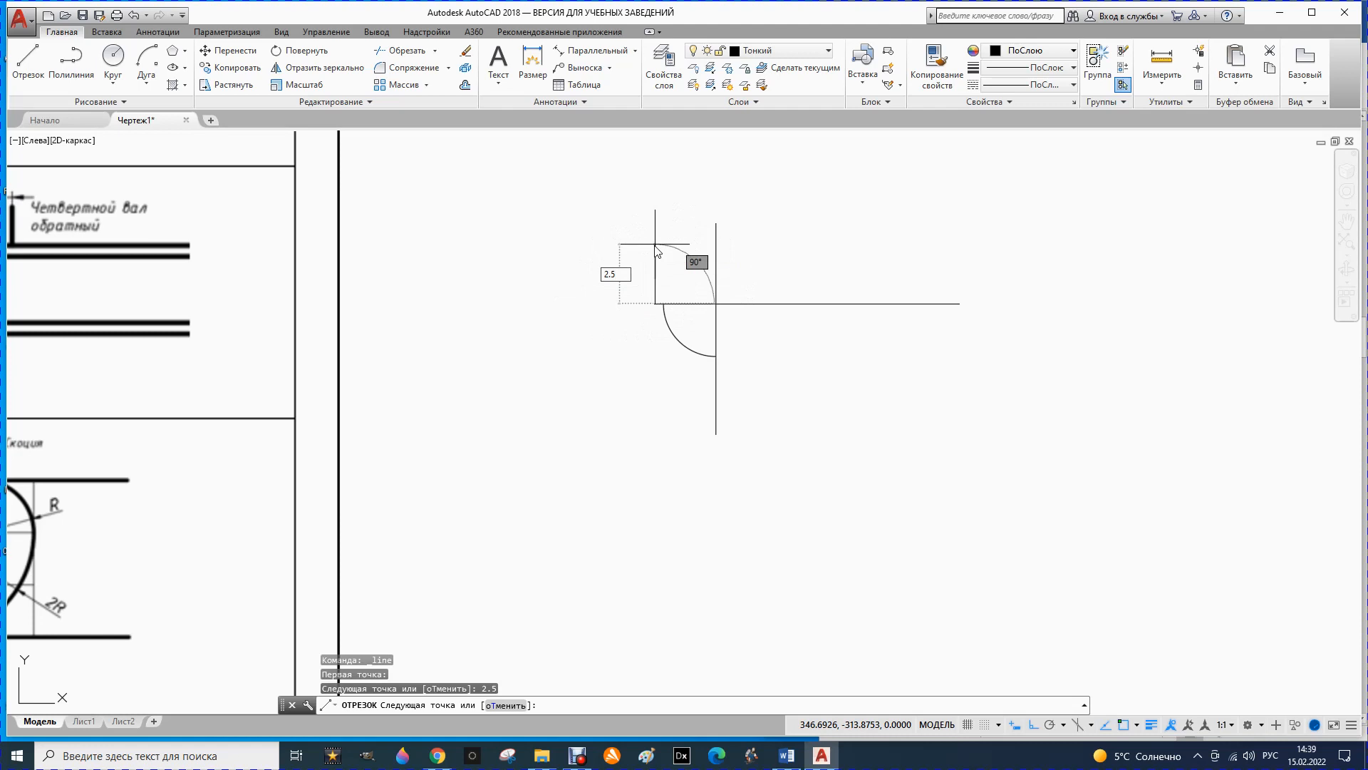
{"action": "key", "text": "Return"}
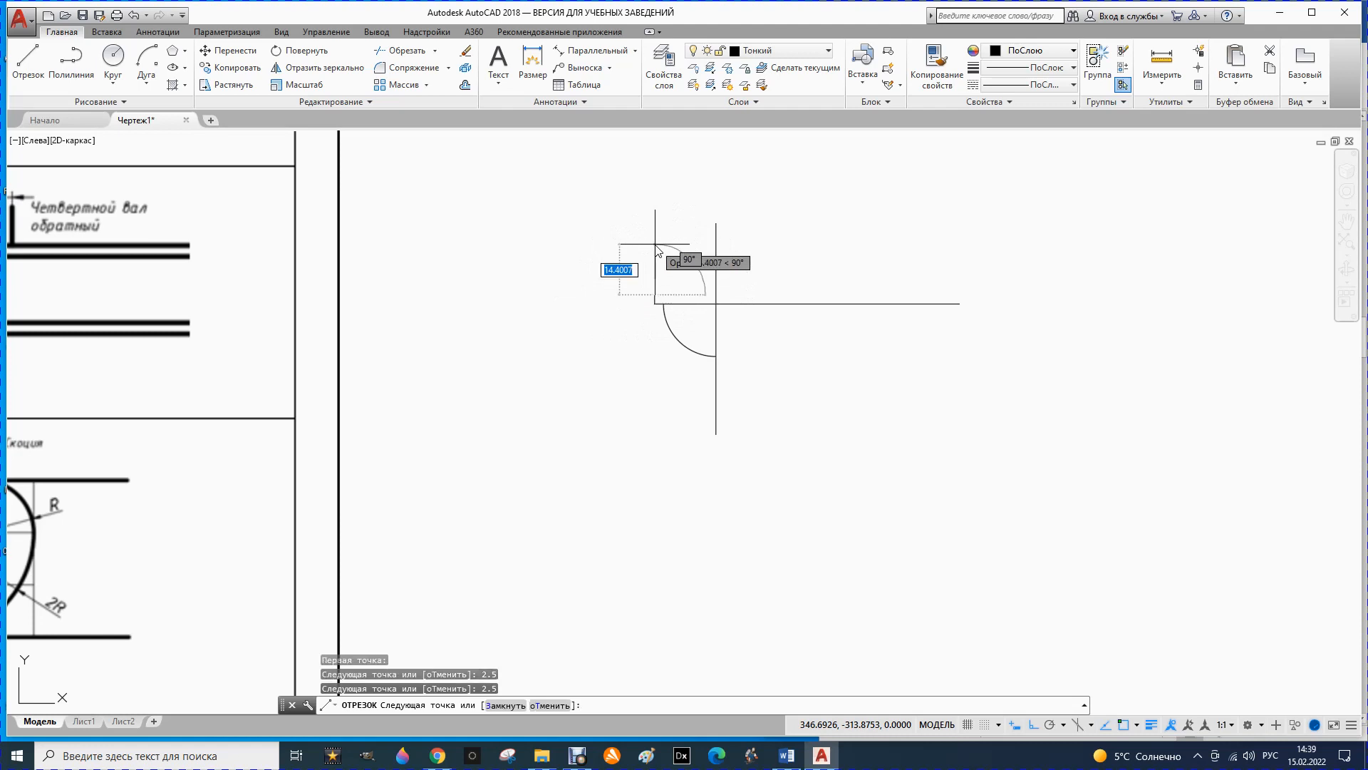
{"action": "left_click", "coordinate": [959, 292]}
{"action": "key", "text": "Escape"}
{"action": "scroll", "coordinate": [816, 347], "scroll_direction": "down", "scroll_amount": 5}
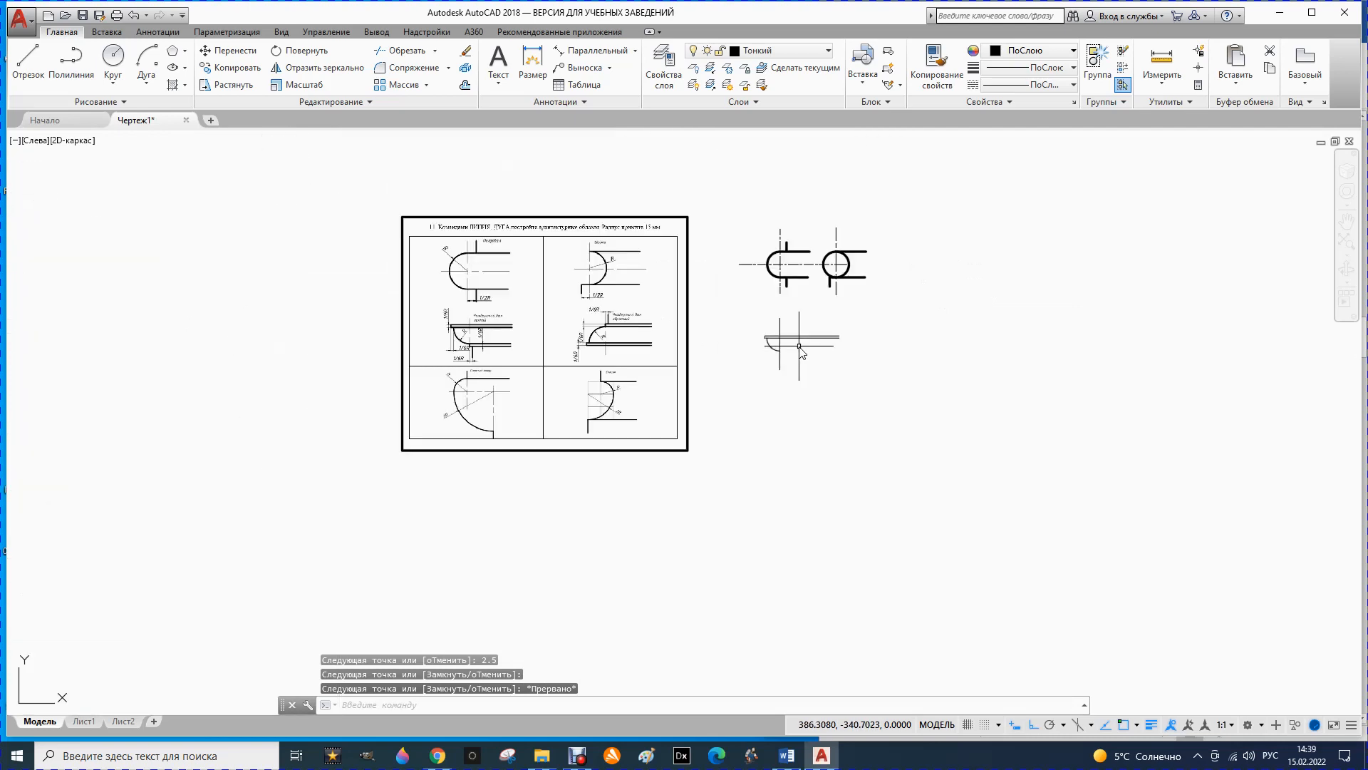
- Draw a line from the arc's lower end 2.5 mm down and 2.5 mm right, then vertically down to near the axis's lower end
{"action": "scroll", "coordinate": [800, 361], "scroll_direction": "up", "scroll_amount": 2}
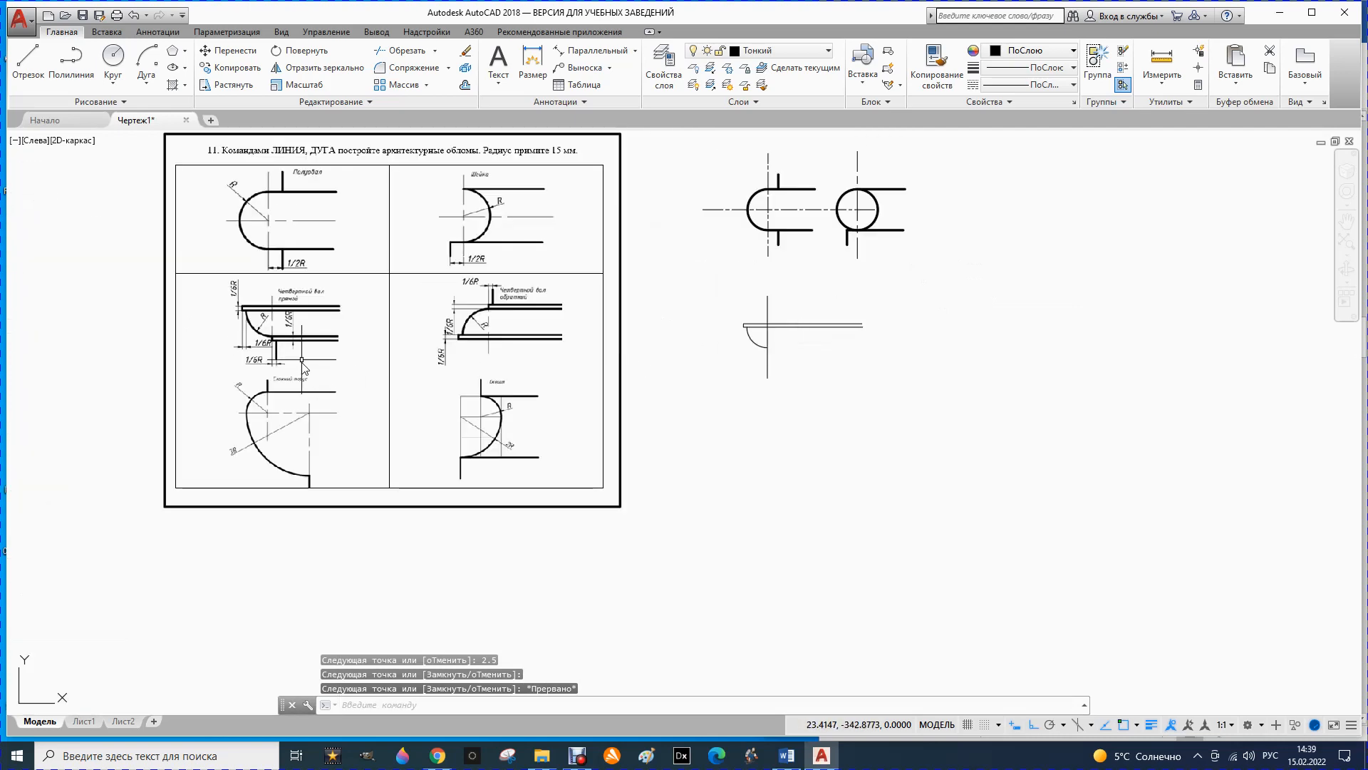
{"action": "left_click", "coordinate": [19, 72]}
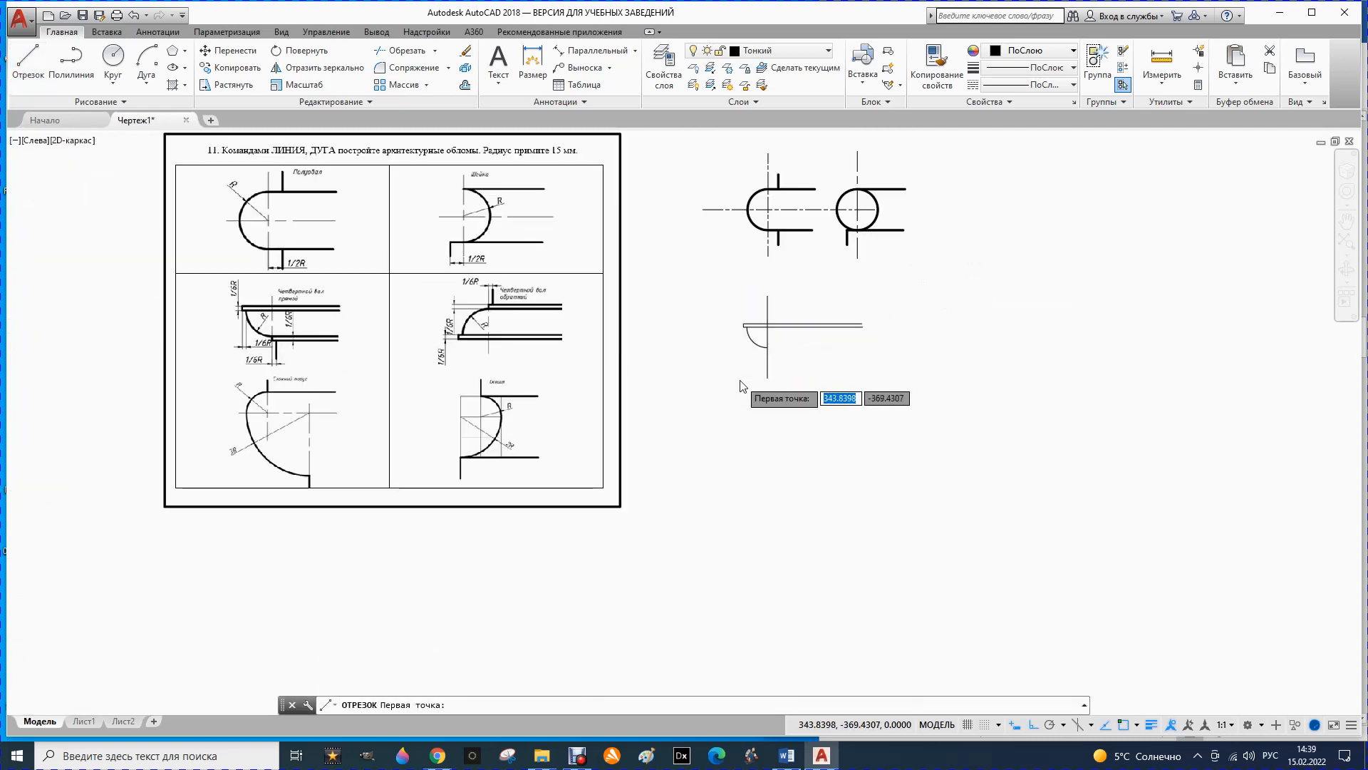
{"action": "scroll", "coordinate": [741, 380], "scroll_direction": "up", "scroll_amount": 4}
{"action": "left_click", "coordinate": [808, 296]}
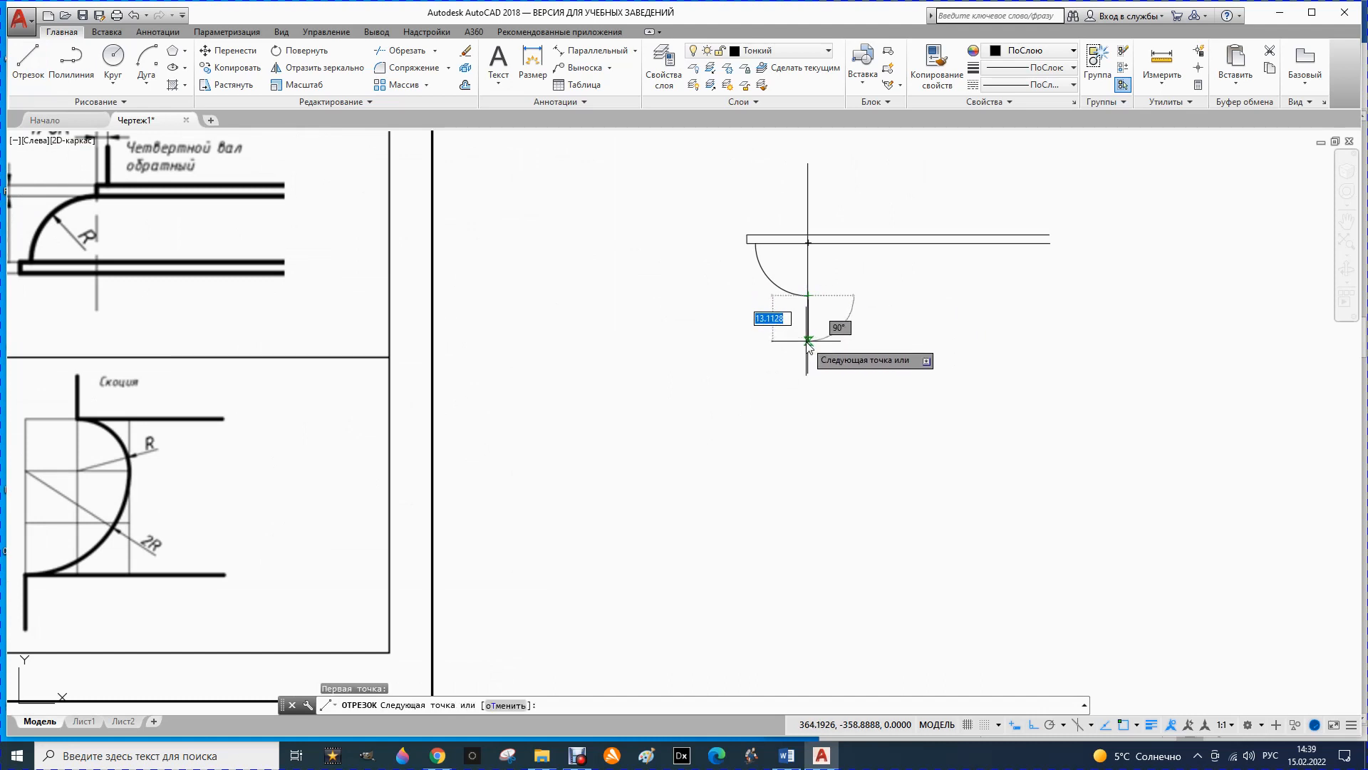
{"action": "type", "text": "2.5"}
{"action": "key", "text": "Return"}
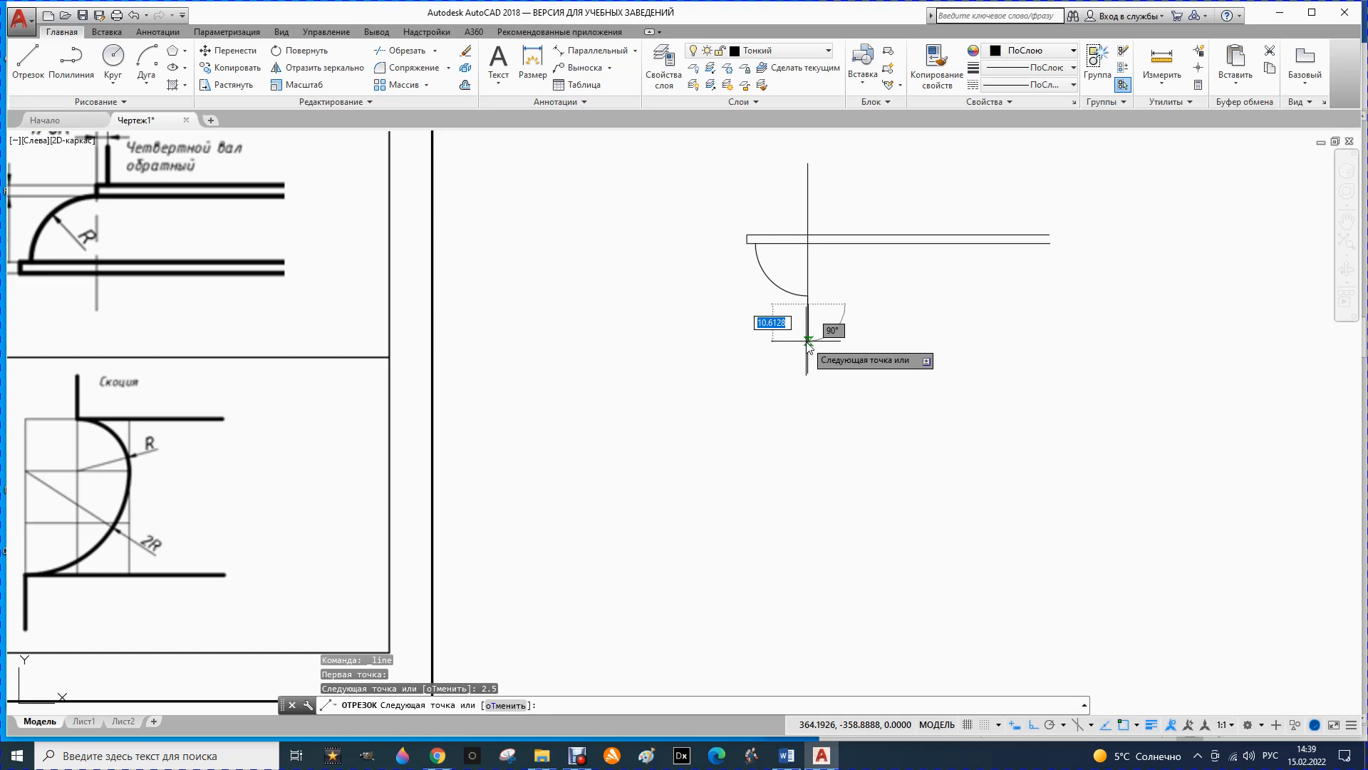
{"action": "scroll", "coordinate": [858, 347], "scroll_direction": "down", "scroll_amount": 2}
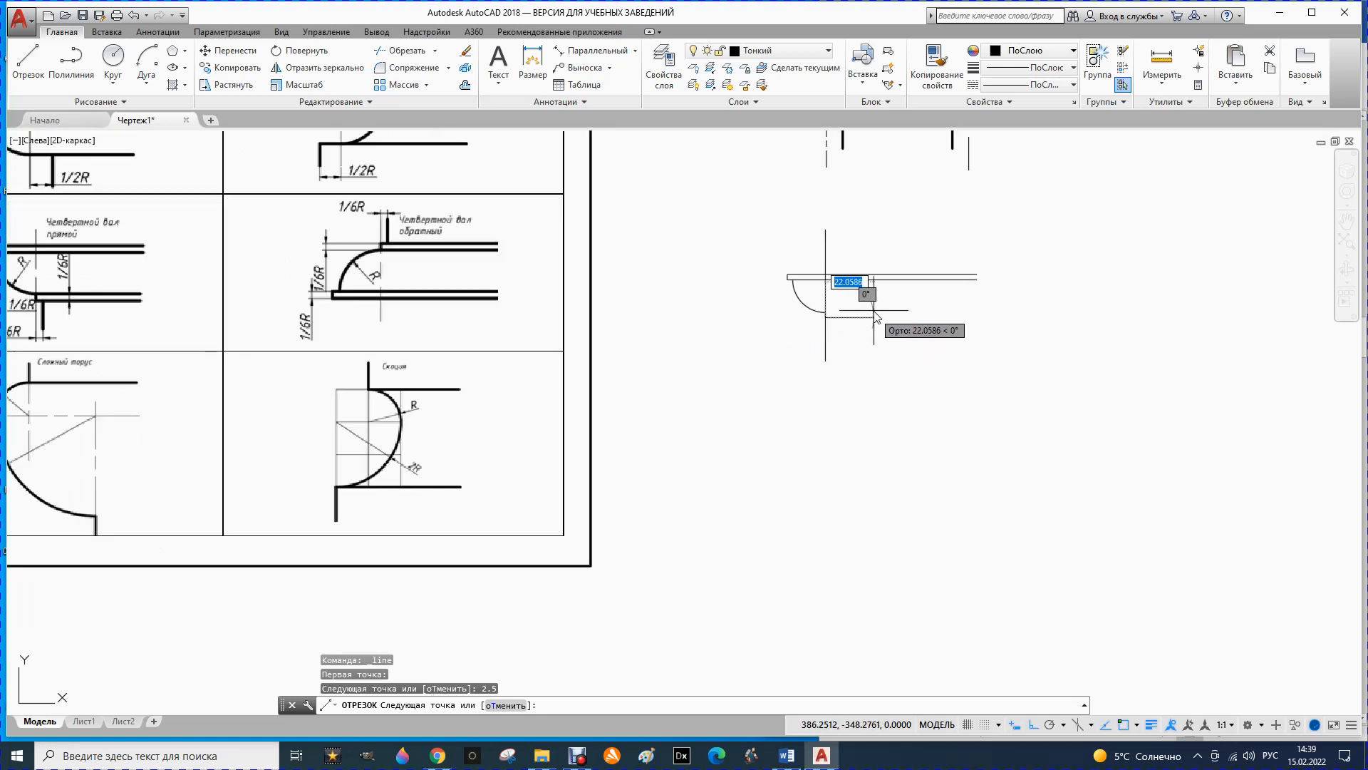
{"action": "type", "text": "2.5"}
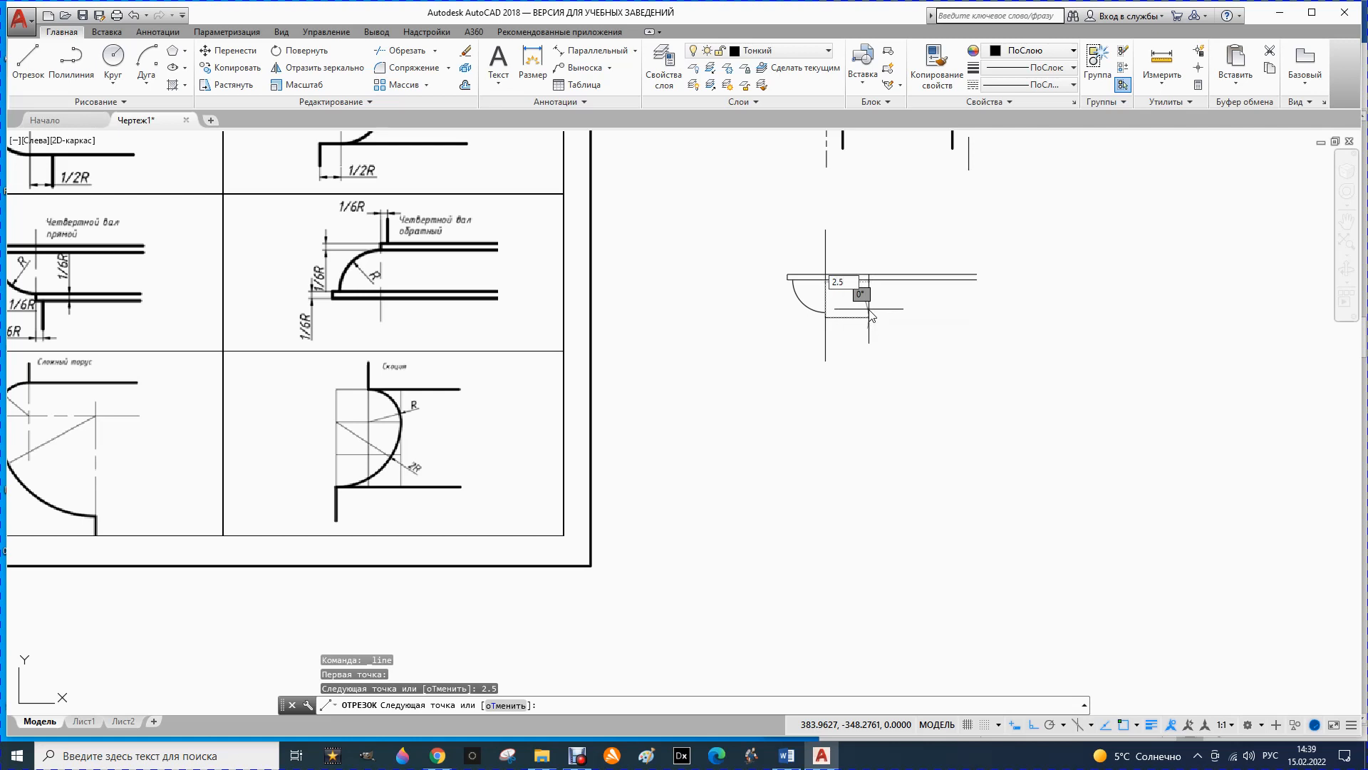
{"action": "key", "text": "Return"}
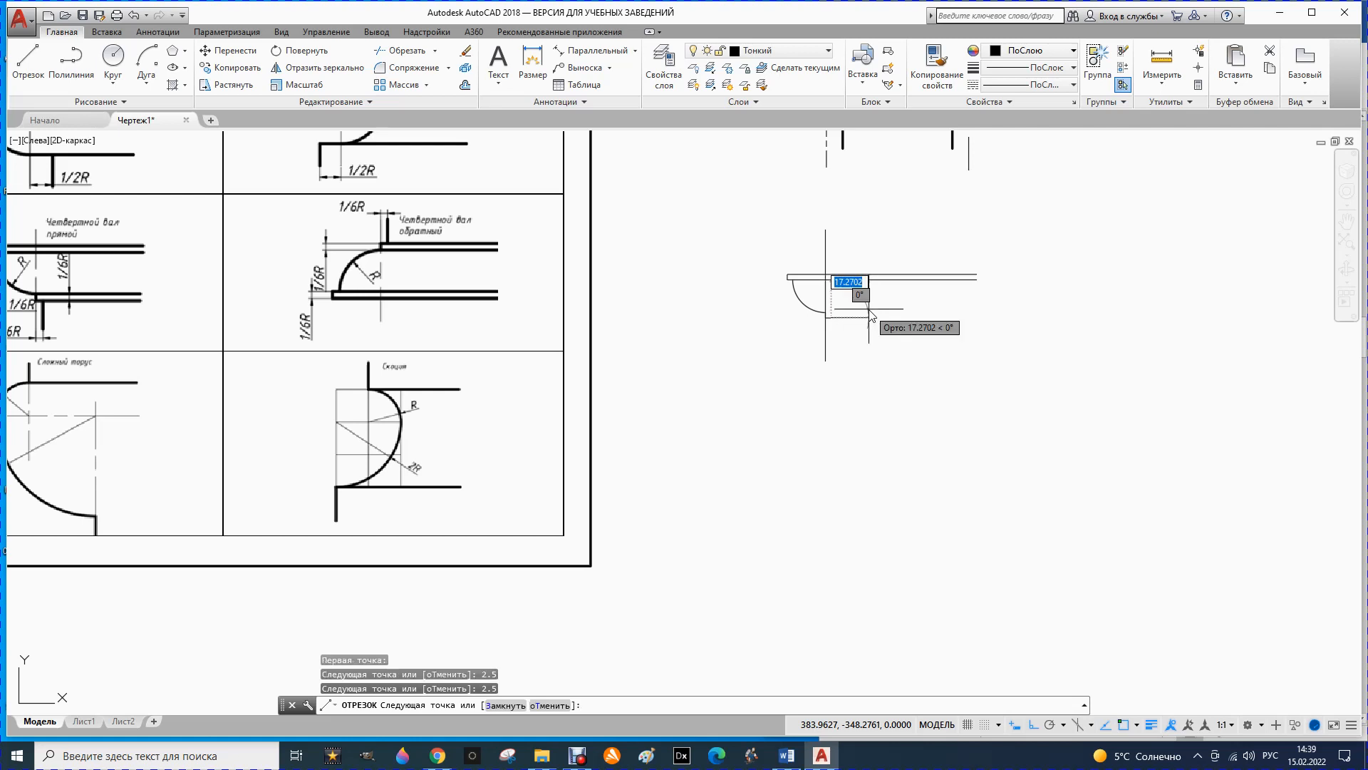
{"action": "left_click", "coordinate": [831, 359]}
{"action": "key", "text": "Escape"}
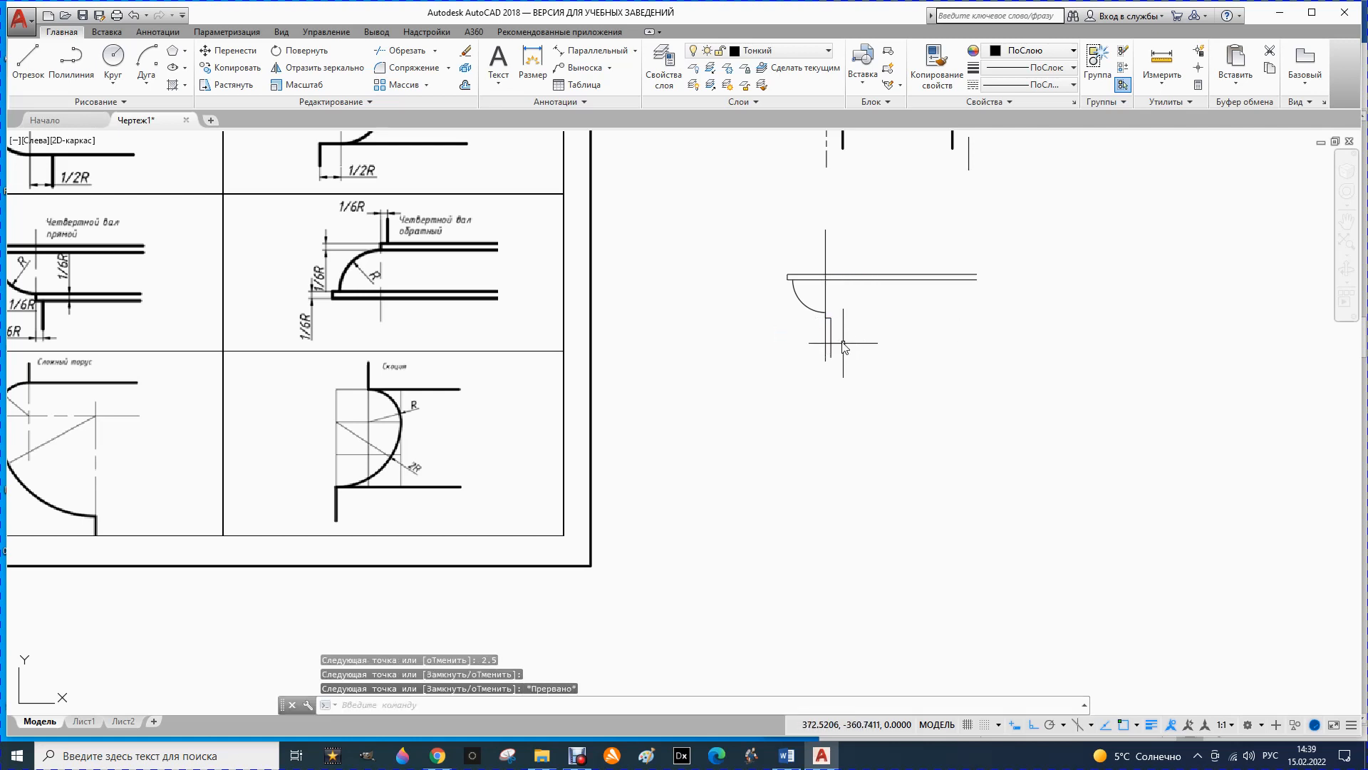
- Draw two horizontal lines rightward from the arc's lower end and the lower step's corner, ending below the upper lines' right ends
{"action": "left_click", "coordinate": [28, 59]}
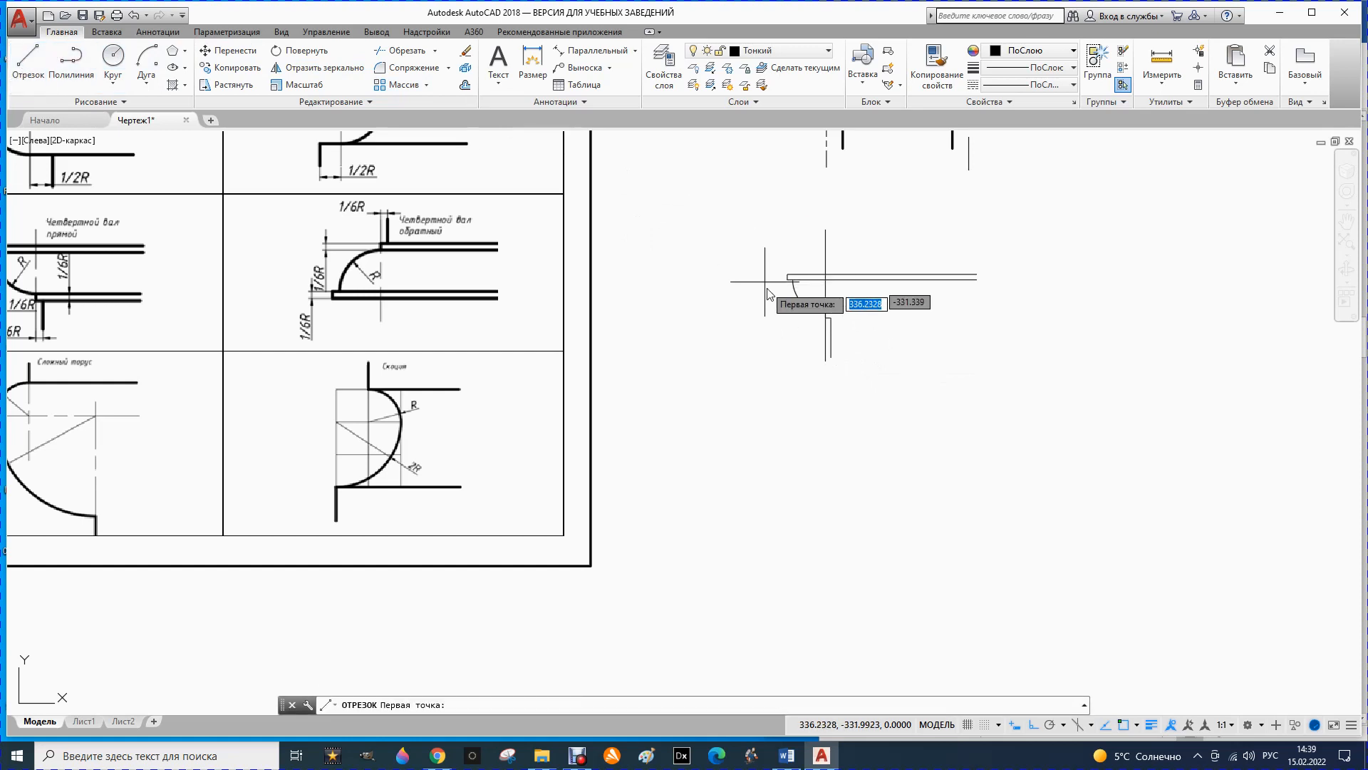
{"action": "left_click", "coordinate": [826, 312]}
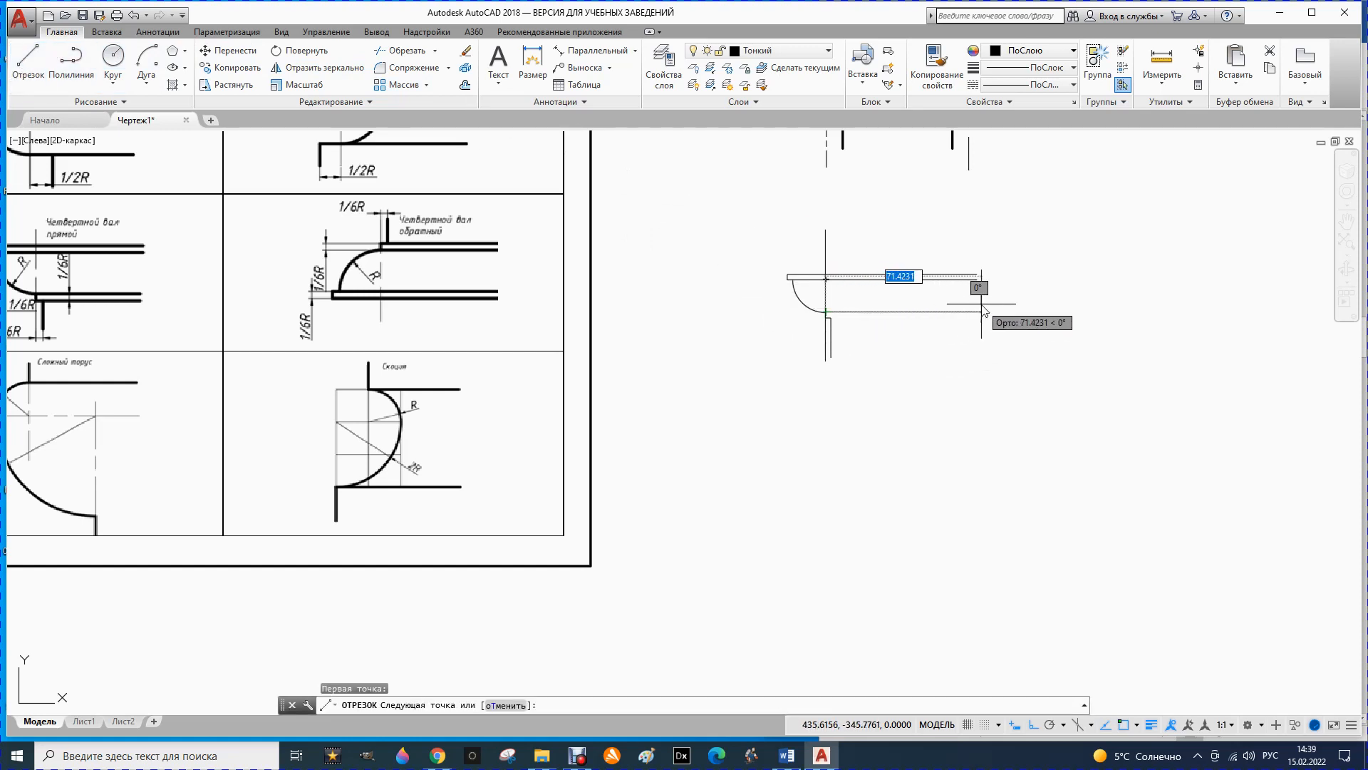
{"action": "left_click", "coordinate": [975, 306]}
{"action": "key", "text": "Escape"}
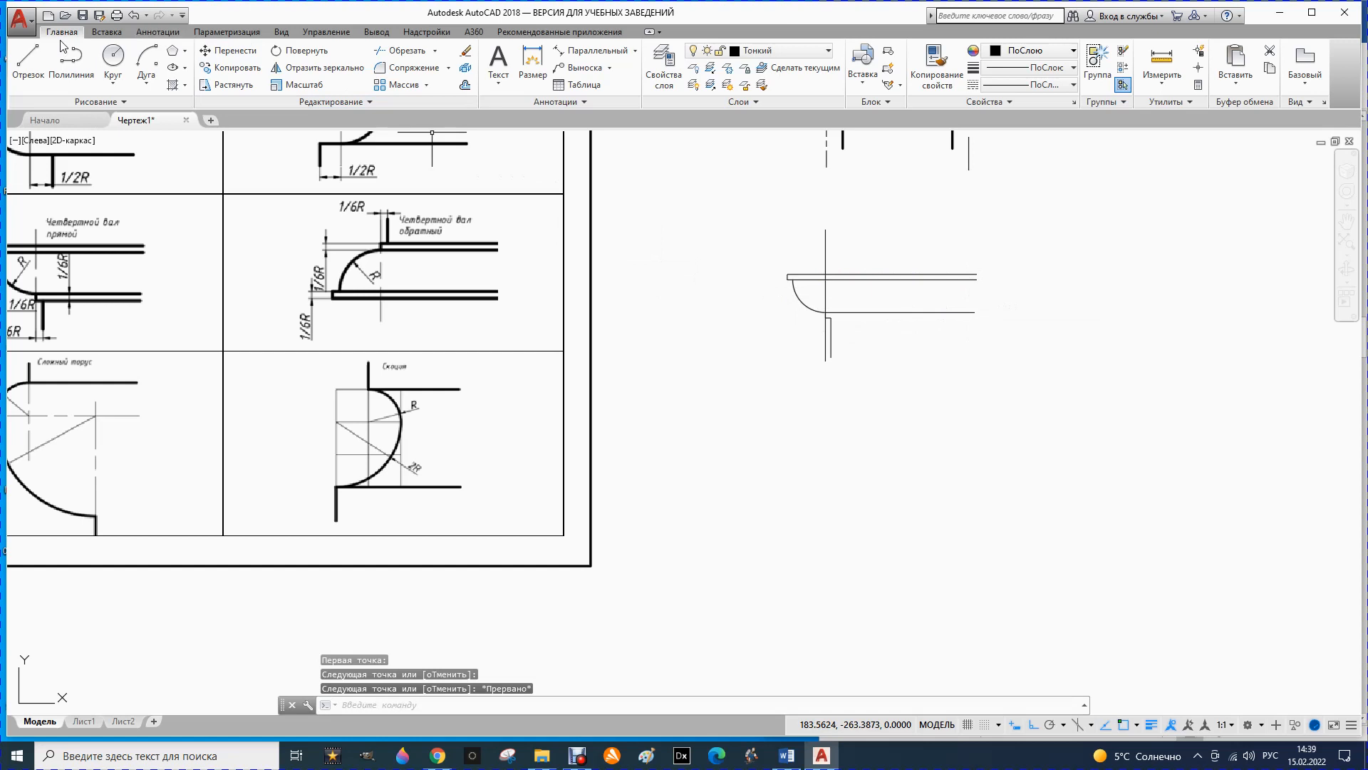
{"action": "left_click", "coordinate": [20, 69]}
{"action": "left_click", "coordinate": [829, 317]}
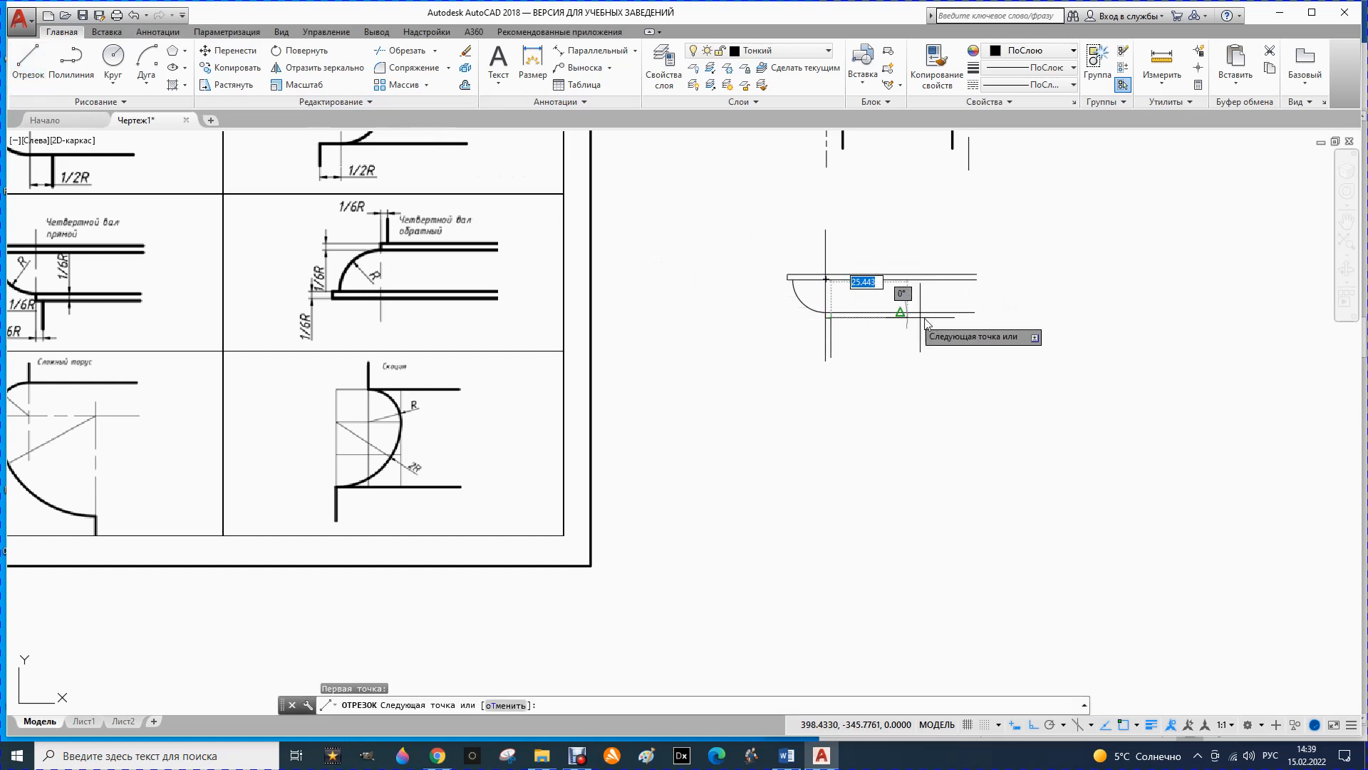
{"action": "left_click", "coordinate": [976, 322]}
{"action": "key", "text": "Escape"}
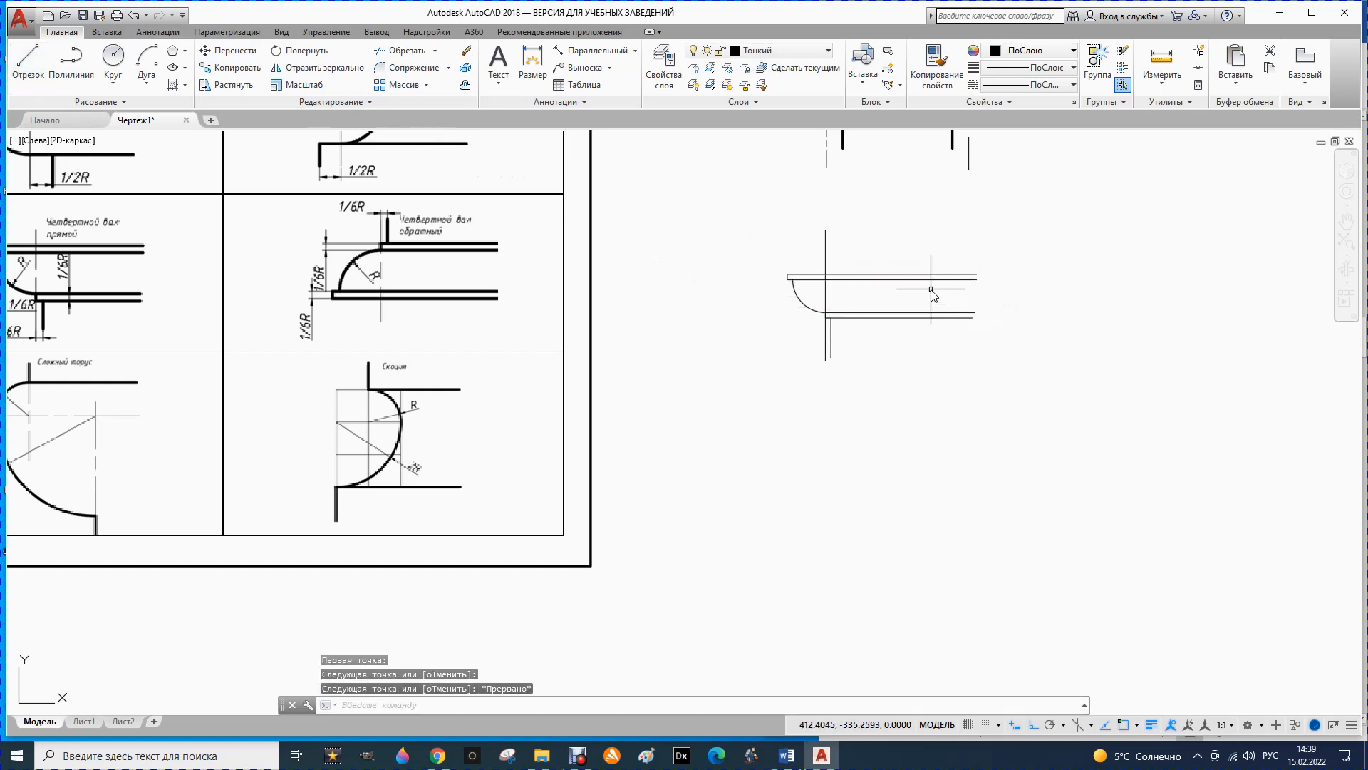
- Put the vertical line through the arc's centre on the Осевой layer
{"action": "scroll", "coordinate": [934, 292], "scroll_direction": "up", "scroll_amount": 2}
{"action": "scroll", "coordinate": [826, 328], "scroll_direction": "down", "scroll_amount": 6}
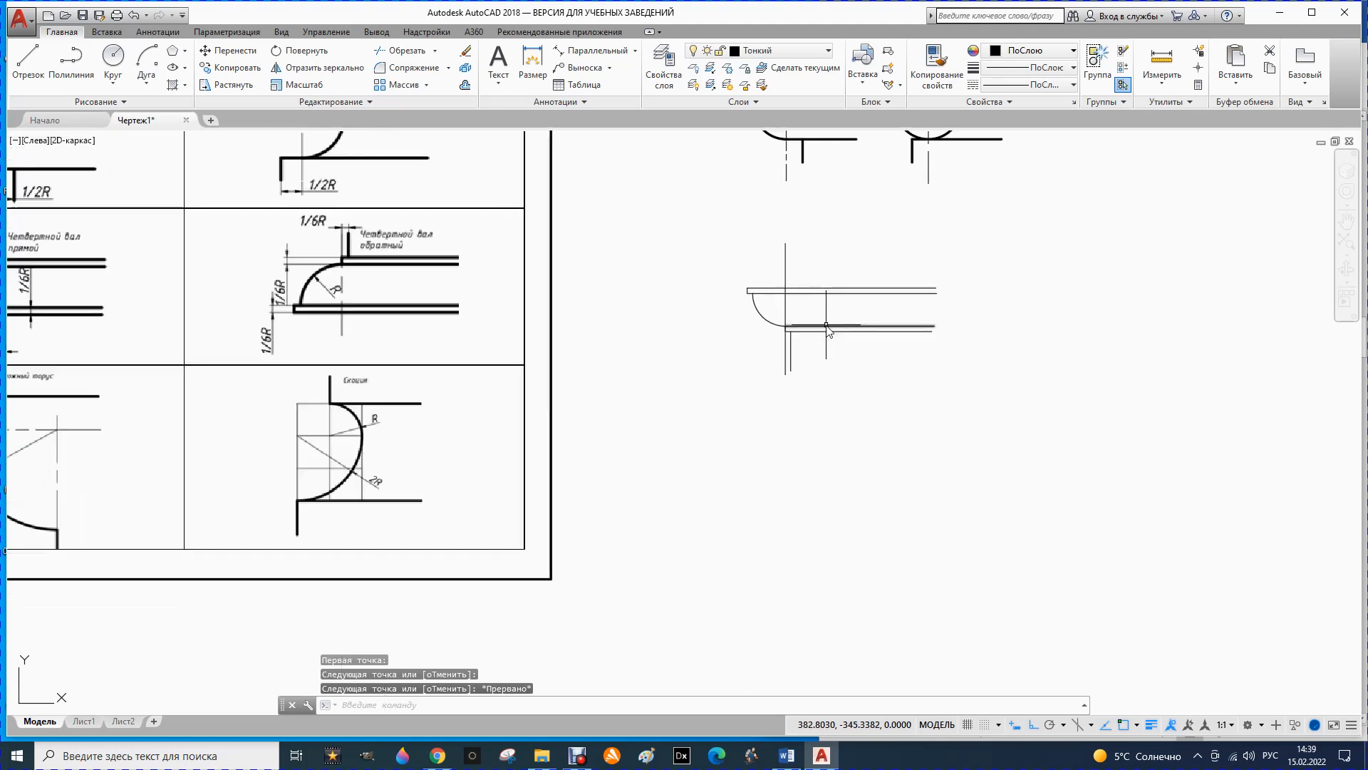
{"action": "scroll", "coordinate": [825, 306], "scroll_direction": "up", "scroll_amount": 3}
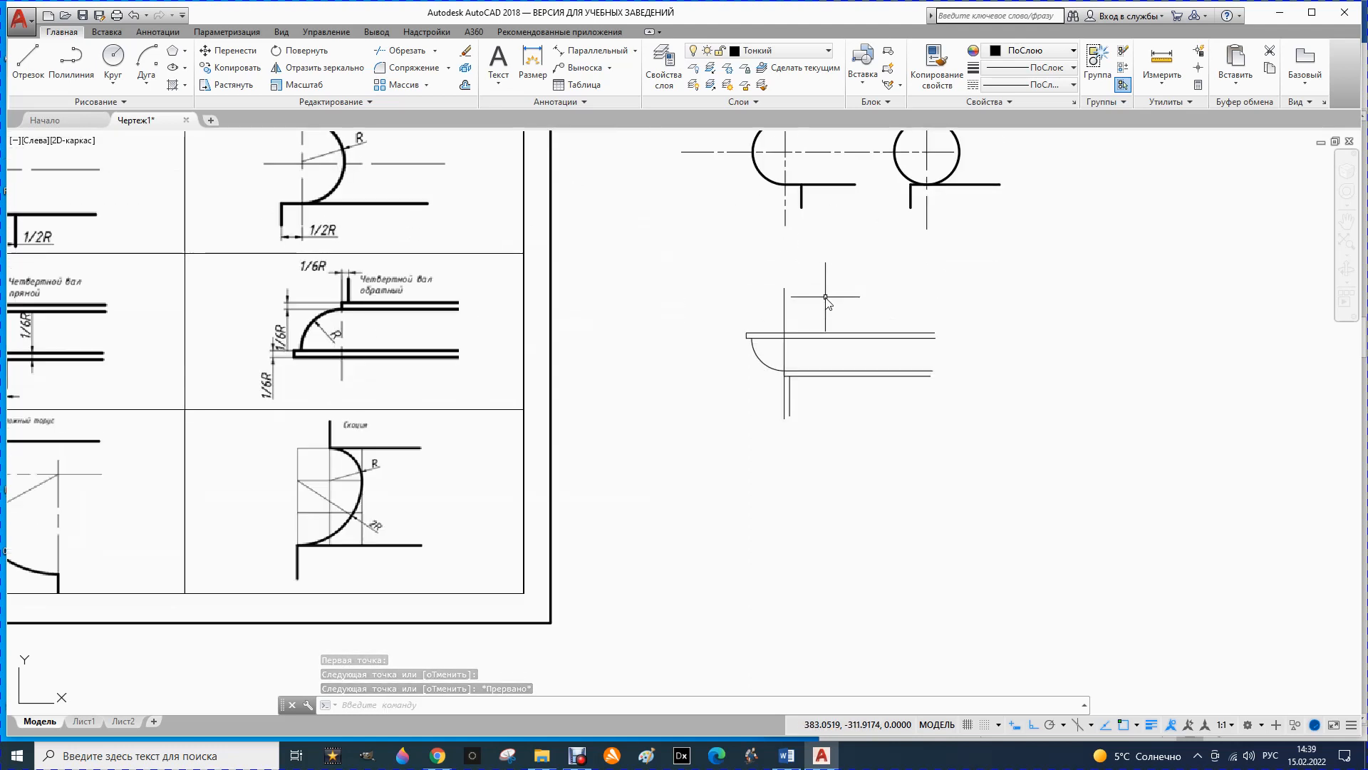
{"action": "left_click", "coordinate": [784, 315]}
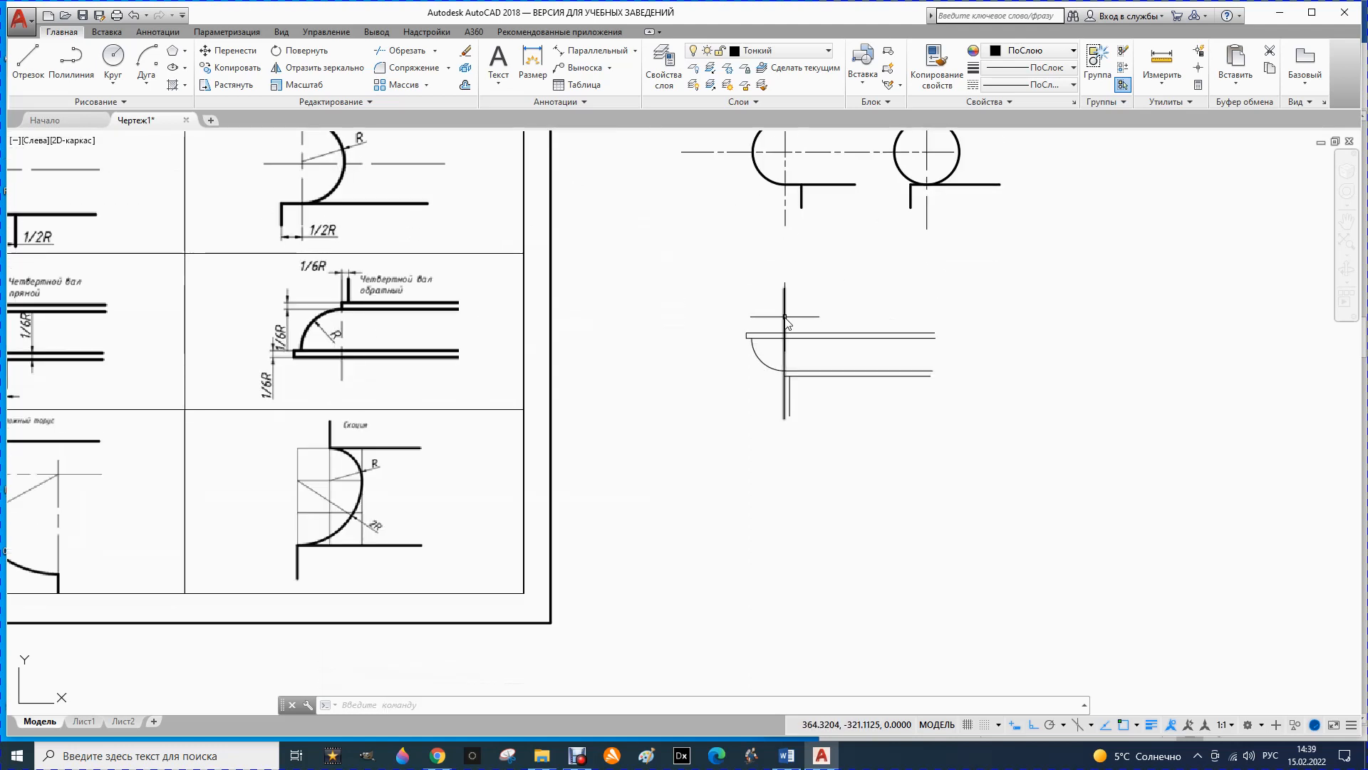
{"action": "left_click", "coordinate": [827, 49]}
{"action": "left_click", "coordinate": [763, 102]}
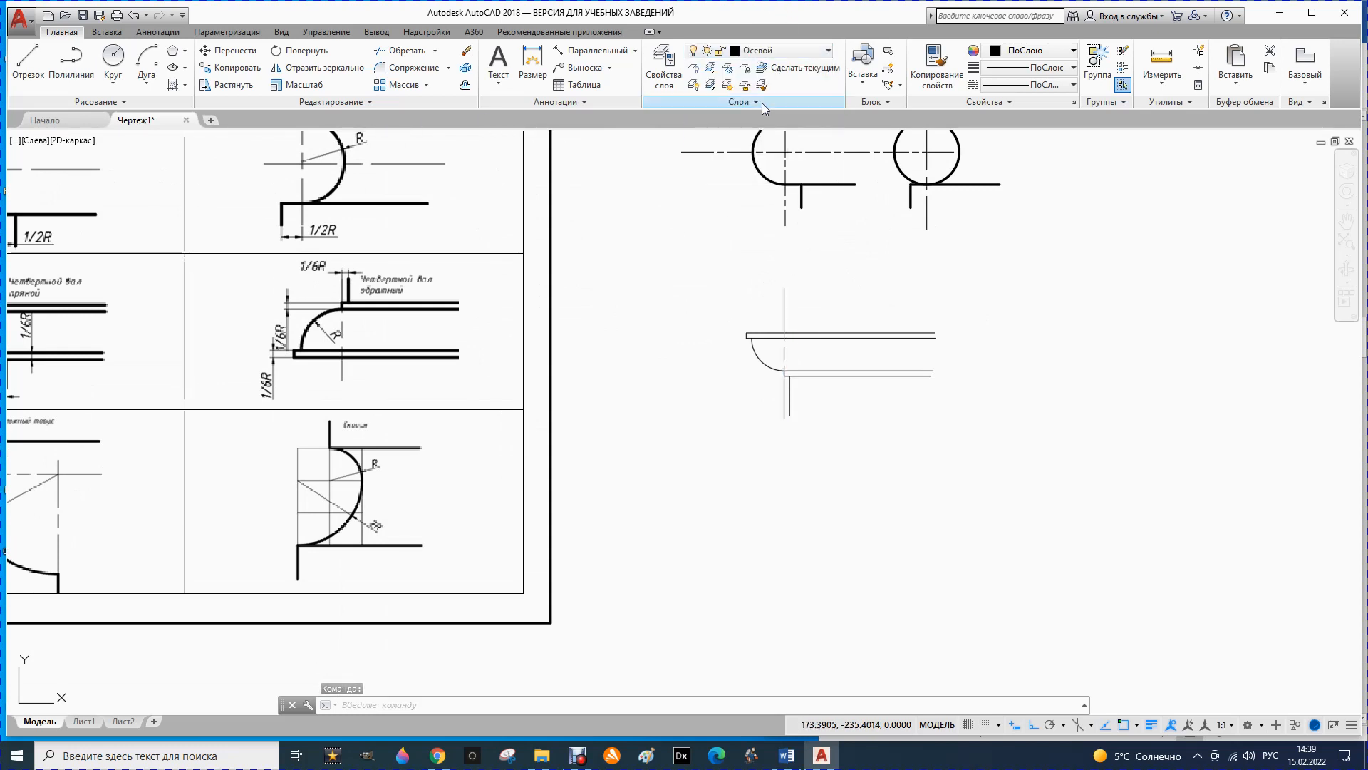
{"action": "key", "text": "Escape"}
- Put the arc and all contour lines of the profile, except the vertical axis, on the Основной layer
{"action": "left_click", "coordinate": [845, 333]}
{"action": "left_click", "coordinate": [846, 340]}
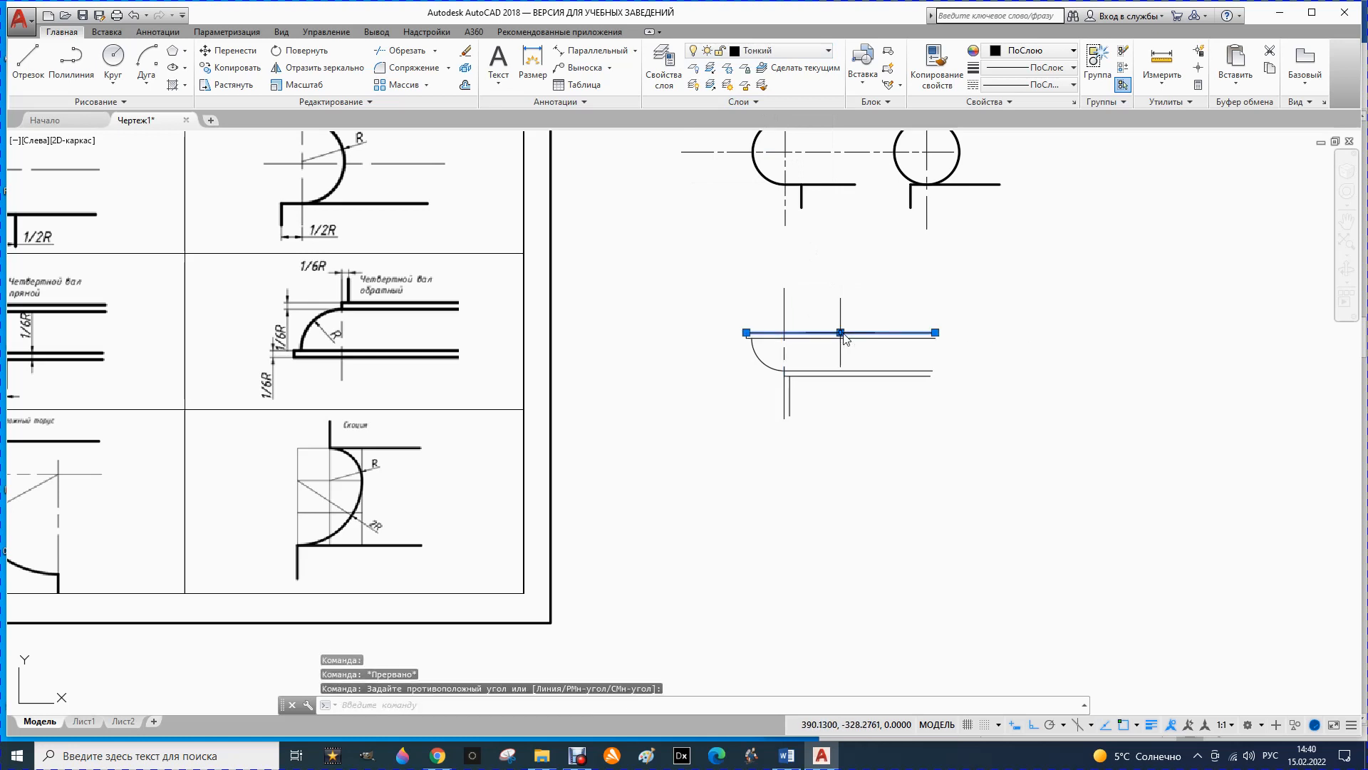
{"action": "left_click", "coordinate": [763, 360]}
{"action": "scroll", "coordinate": [743, 371], "scroll_direction": "up", "scroll_amount": 6}
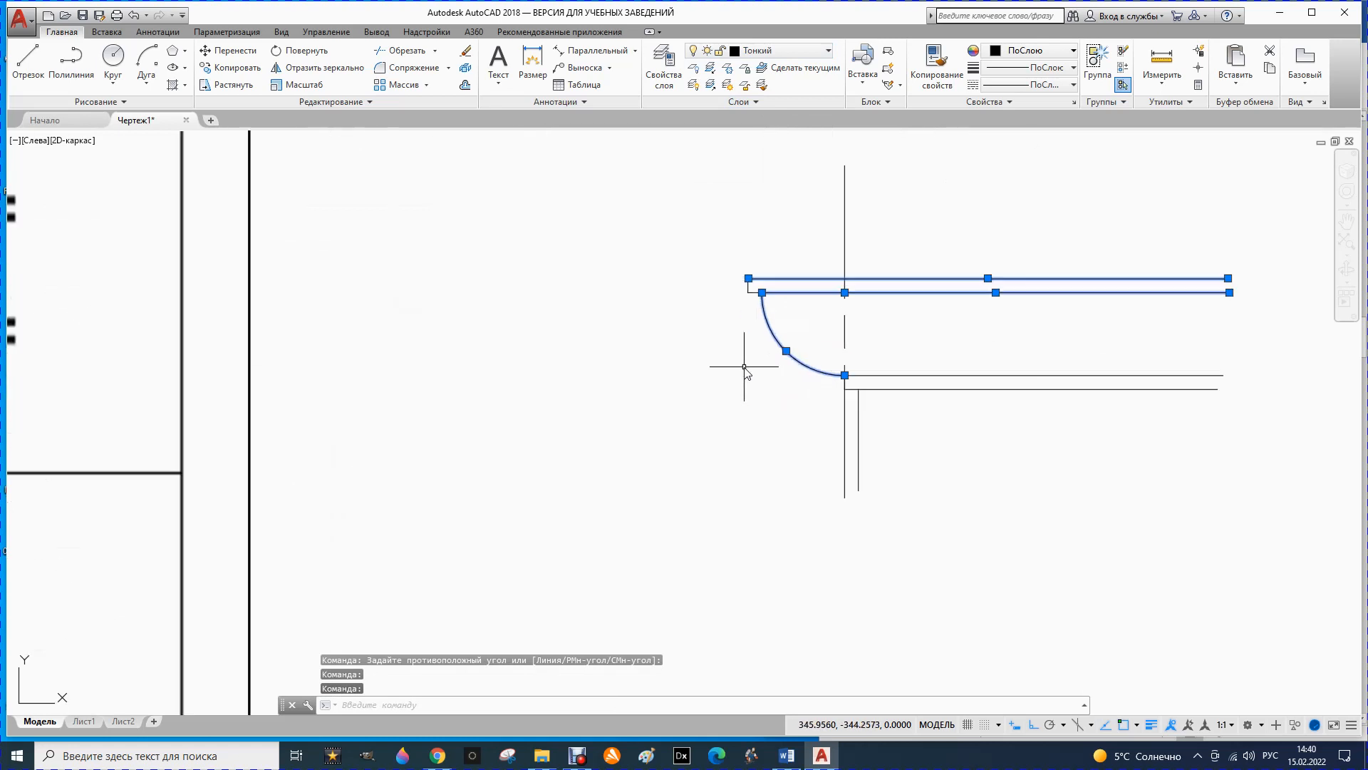
{"action": "left_click", "coordinate": [750, 236]}
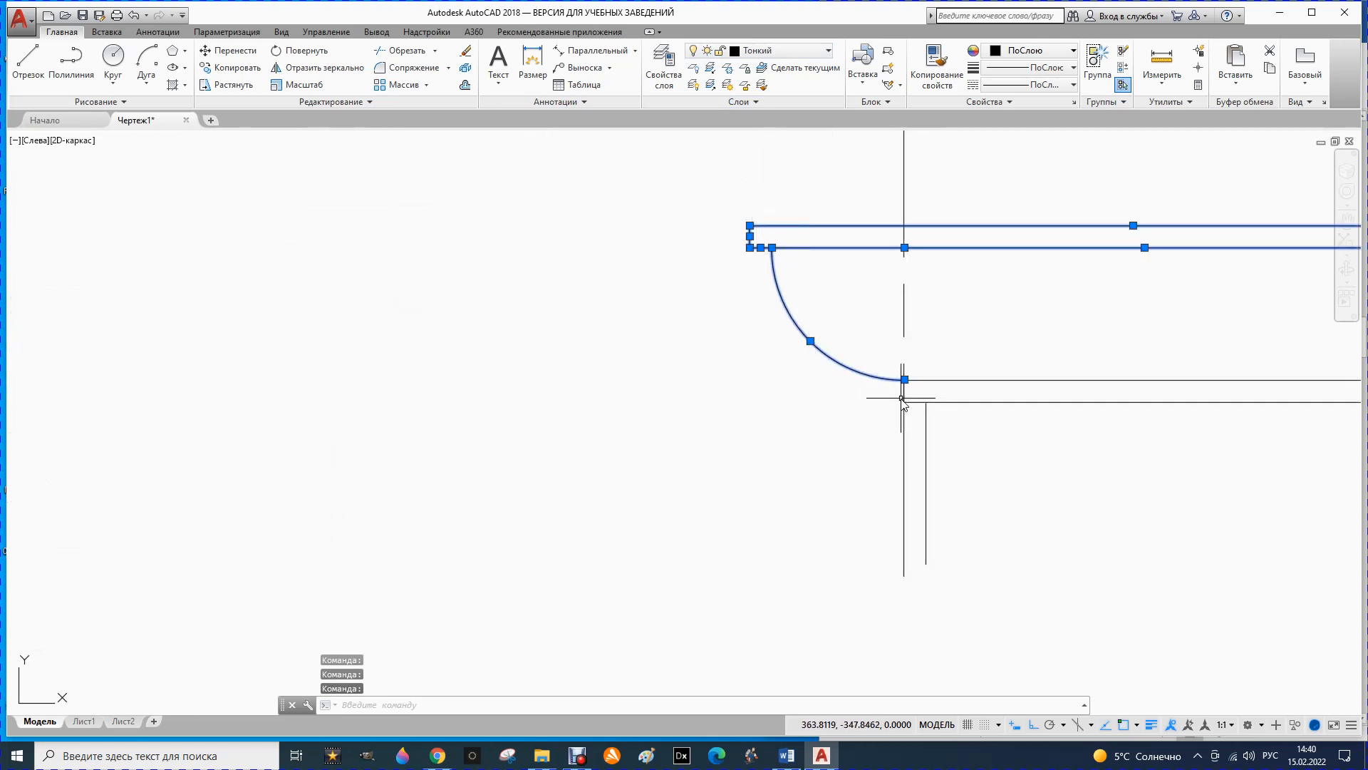
{"action": "left_click", "coordinate": [950, 403]}
{"action": "left_click", "coordinate": [960, 381]}
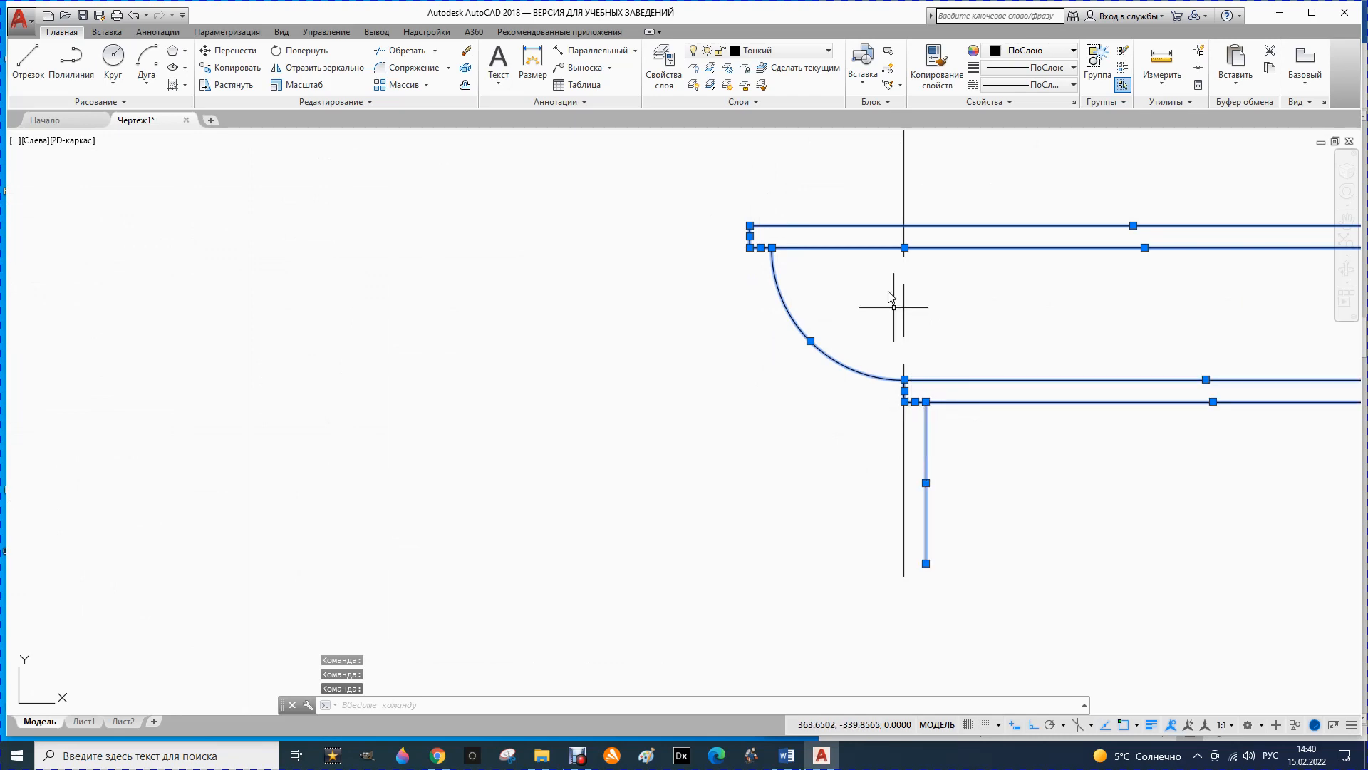
{"action": "left_click", "coordinate": [777, 50]}
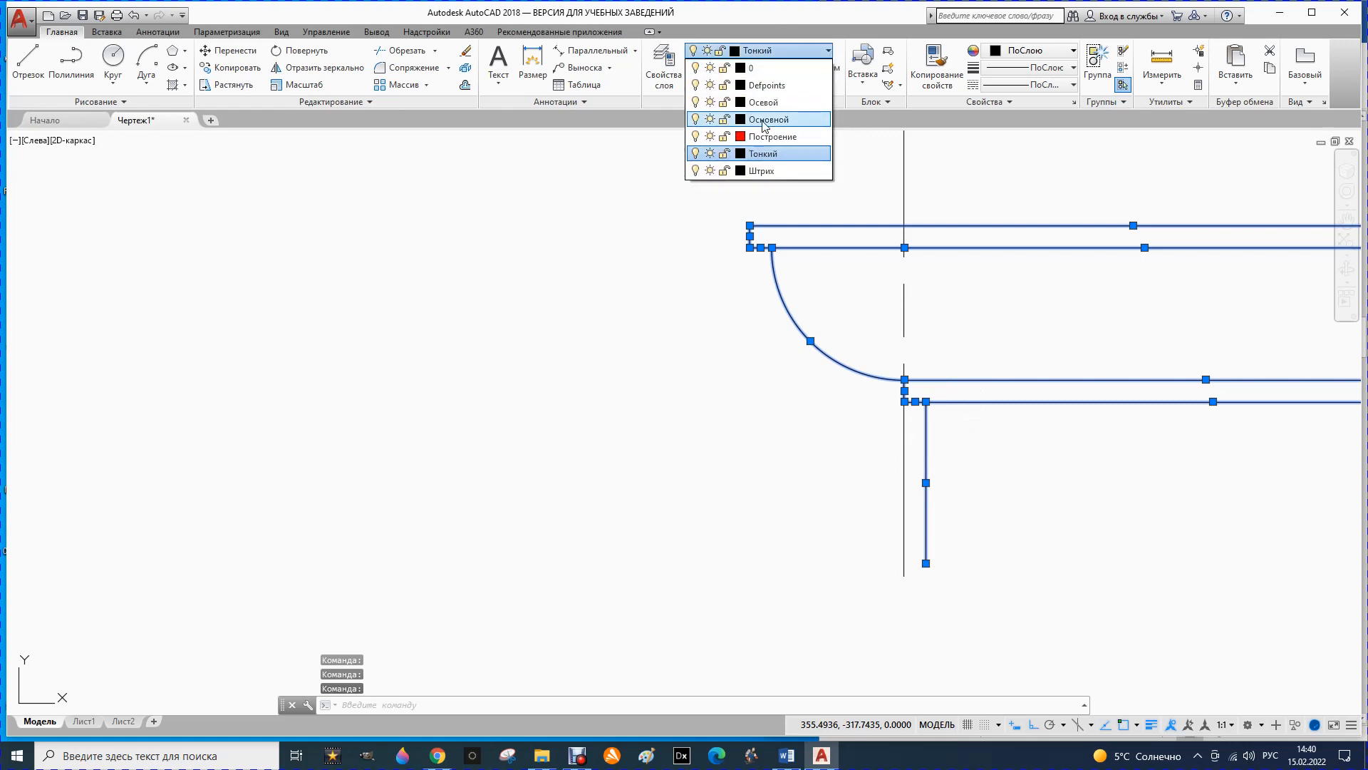
{"action": "left_click", "coordinate": [764, 120]}
{"action": "key", "text": "Escape"}
- Draw a vertical mirror line about 108 mm long just beyond the right end of the finished profile
{"action": "scroll", "coordinate": [693, 235], "scroll_direction": "down", "scroll_amount": 4}
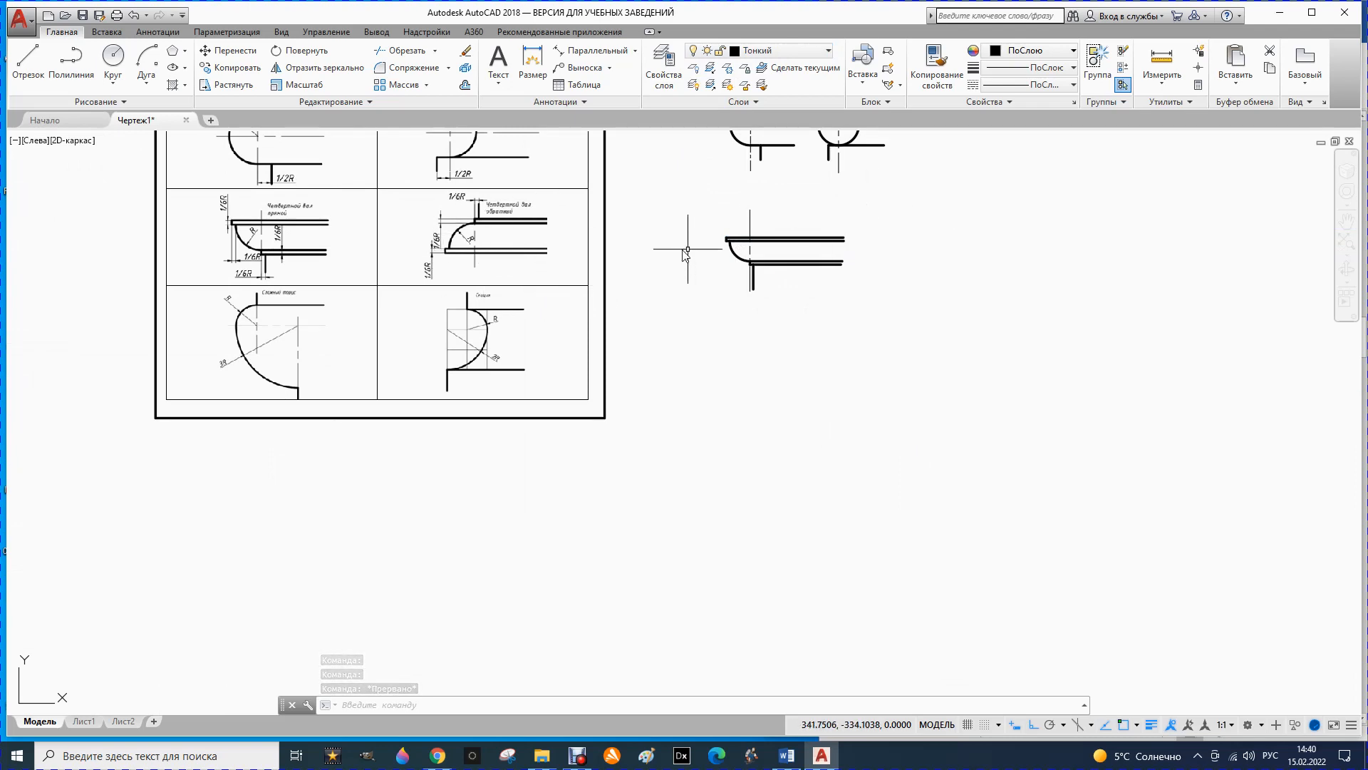
{"action": "scroll", "coordinate": [563, 234], "scroll_direction": "up", "scroll_amount": 2}
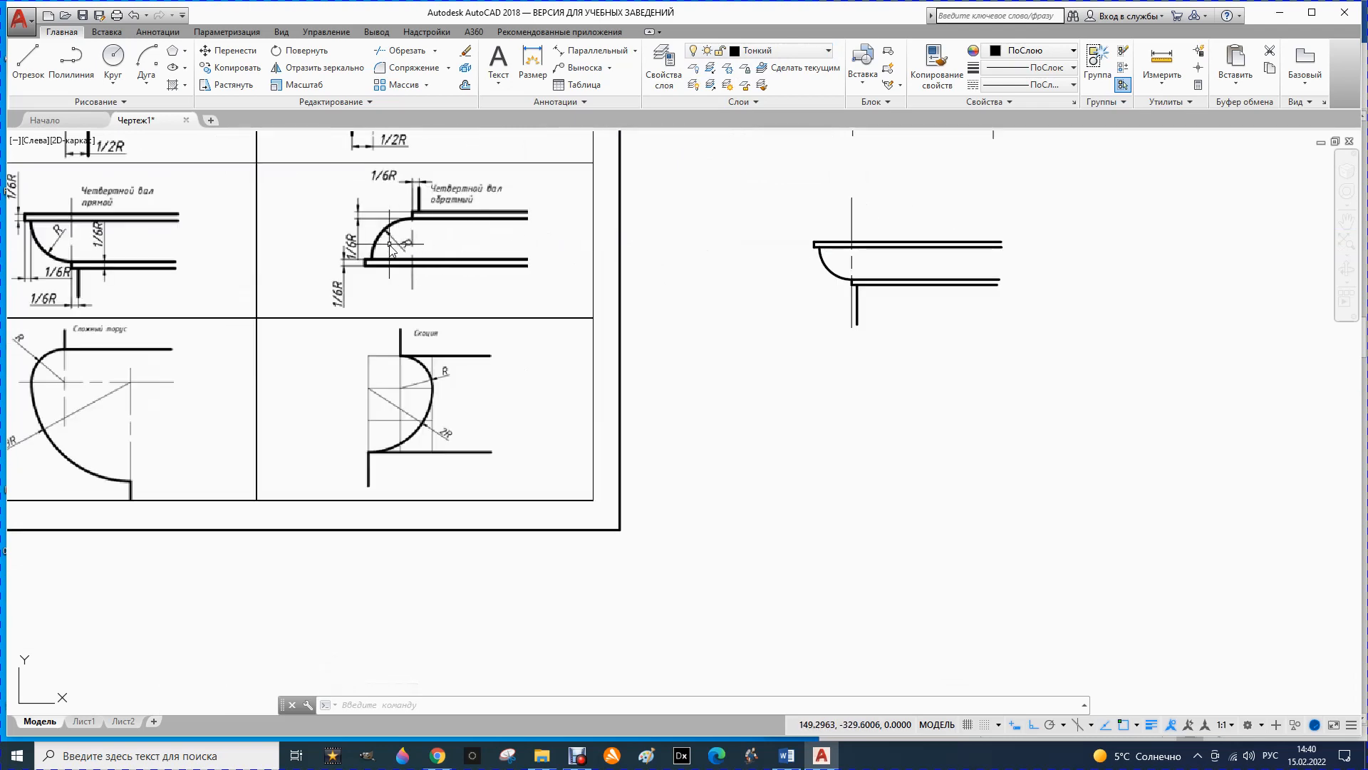
{"action": "scroll", "coordinate": [390, 245], "scroll_direction": "down", "scroll_amount": 2}
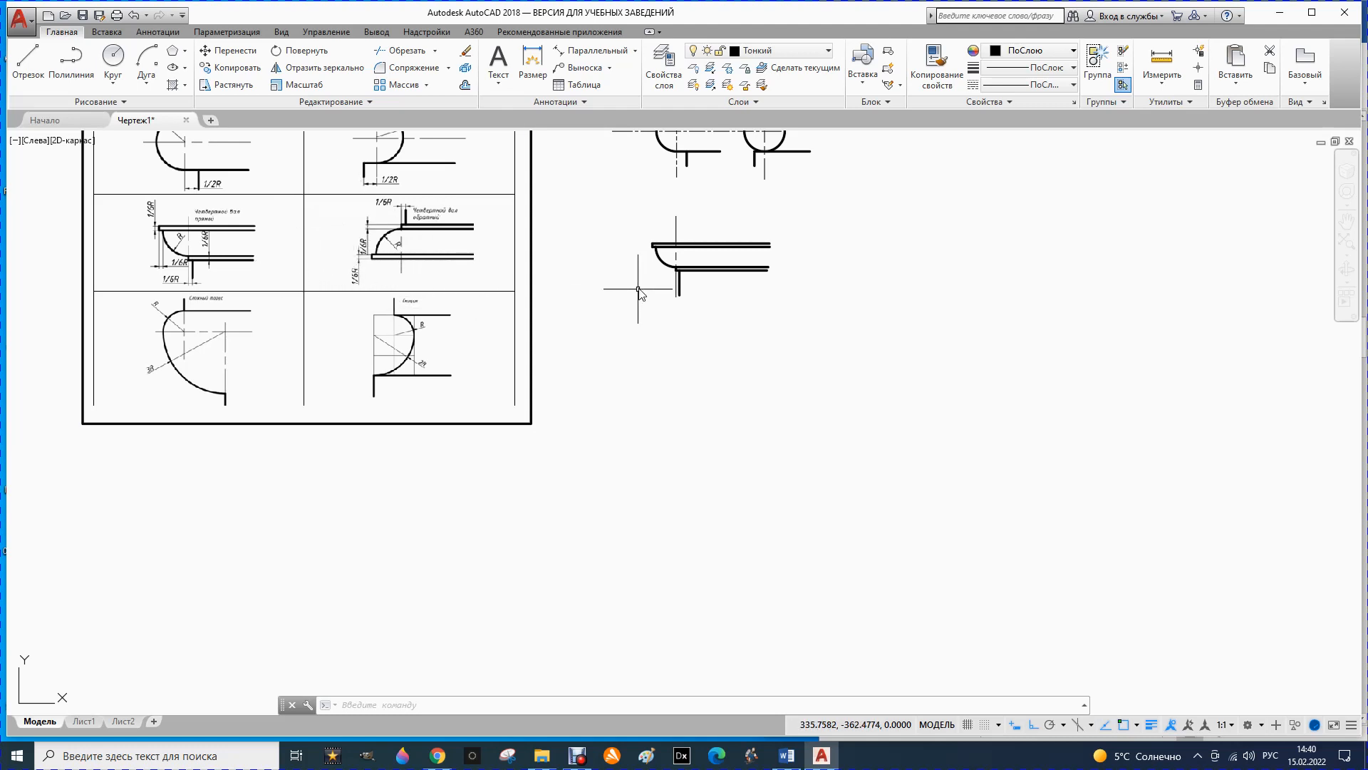
{"action": "left_click", "coordinate": [28, 59]}
{"action": "left_click", "coordinate": [789, 210]}
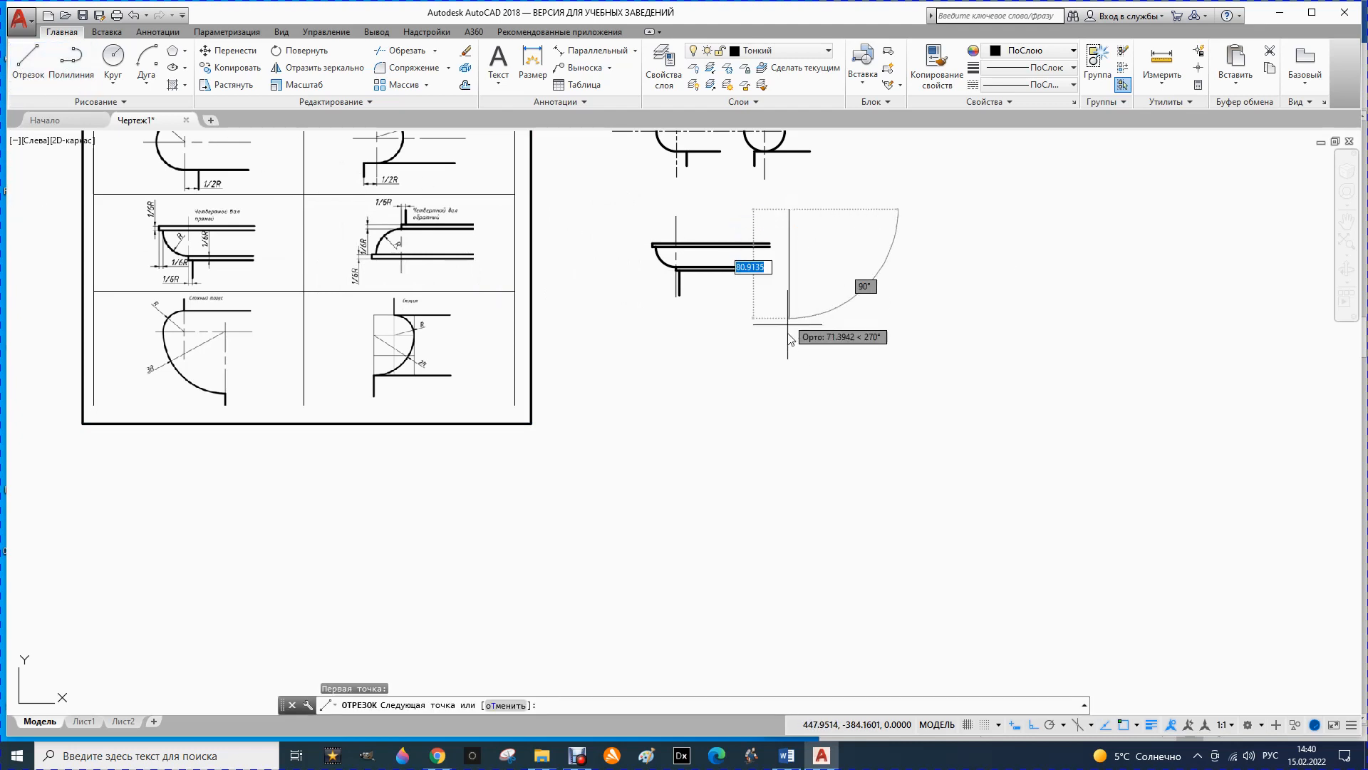
{"action": "left_click", "coordinate": [789, 352]}
{"action": "key", "text": "Escape"}
- Mirror the finished profile about the vertical line with the original kept, and erase that mirror line
{"action": "mouse_move", "coordinate": [627, 212]}
{"action": "left_mouse_down"}
{"action": "mouse_move", "coordinate": [774, 207]}
{"action": "mouse_move", "coordinate": [784, 265]}
{"action": "mouse_move", "coordinate": [733, 306]}
{"action": "mouse_move", "coordinate": [642, 306]}
{"action": "left_mouse_up"}
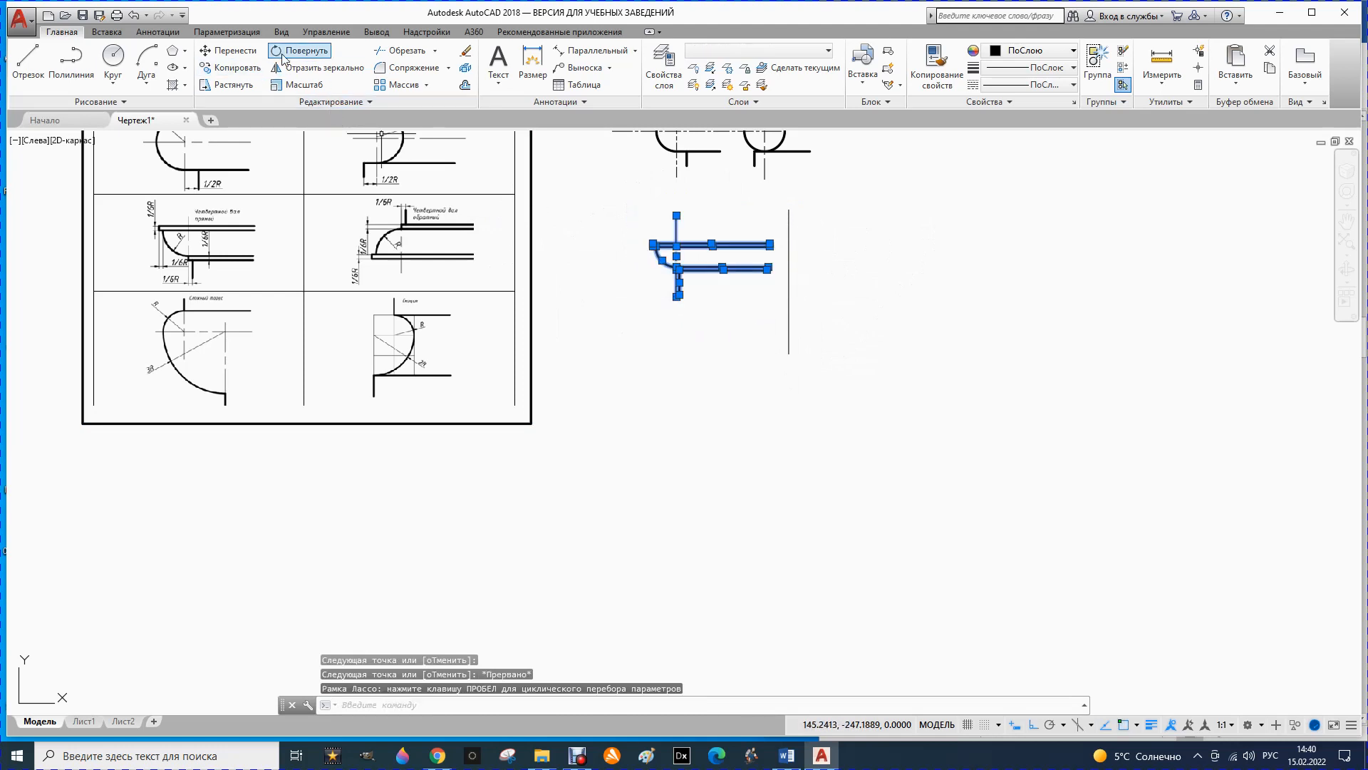
{"action": "left_click", "coordinate": [303, 66]}
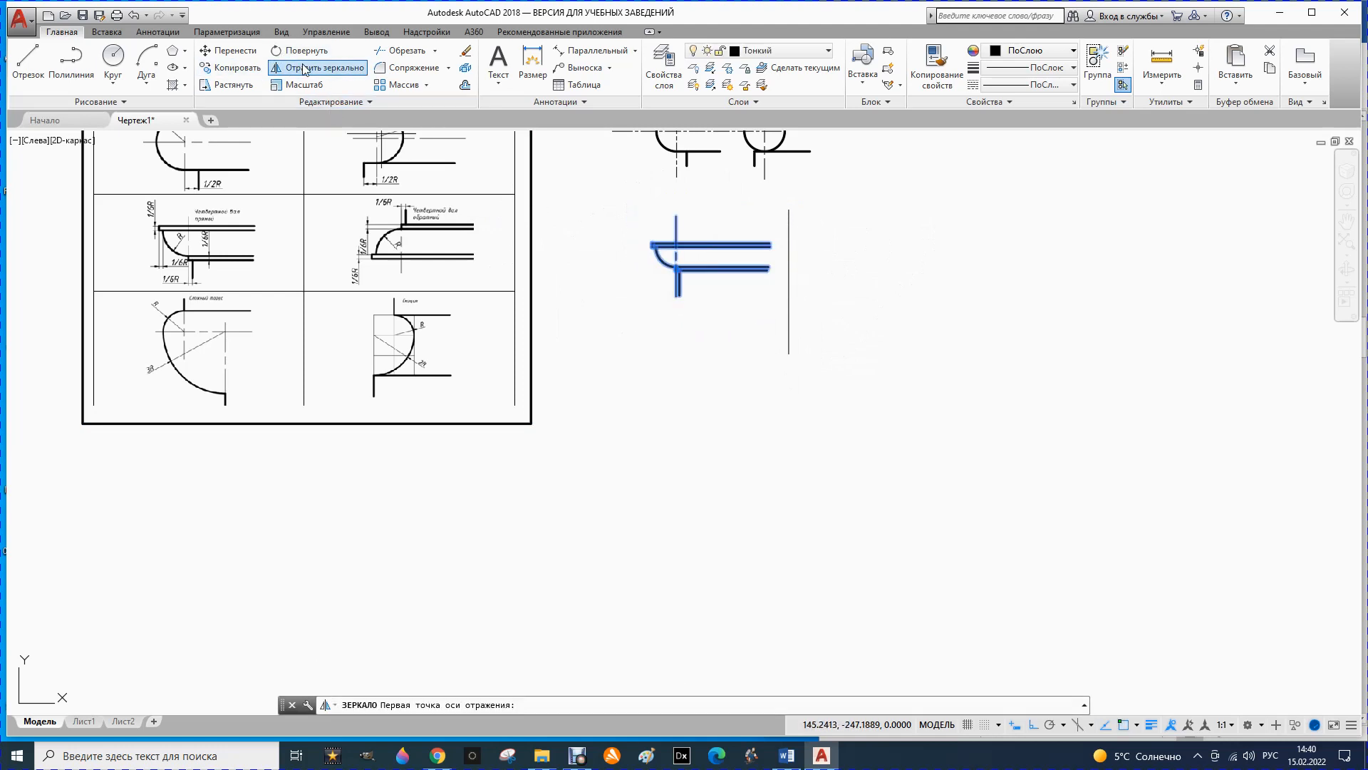
{"action": "left_click", "coordinate": [789, 209]}
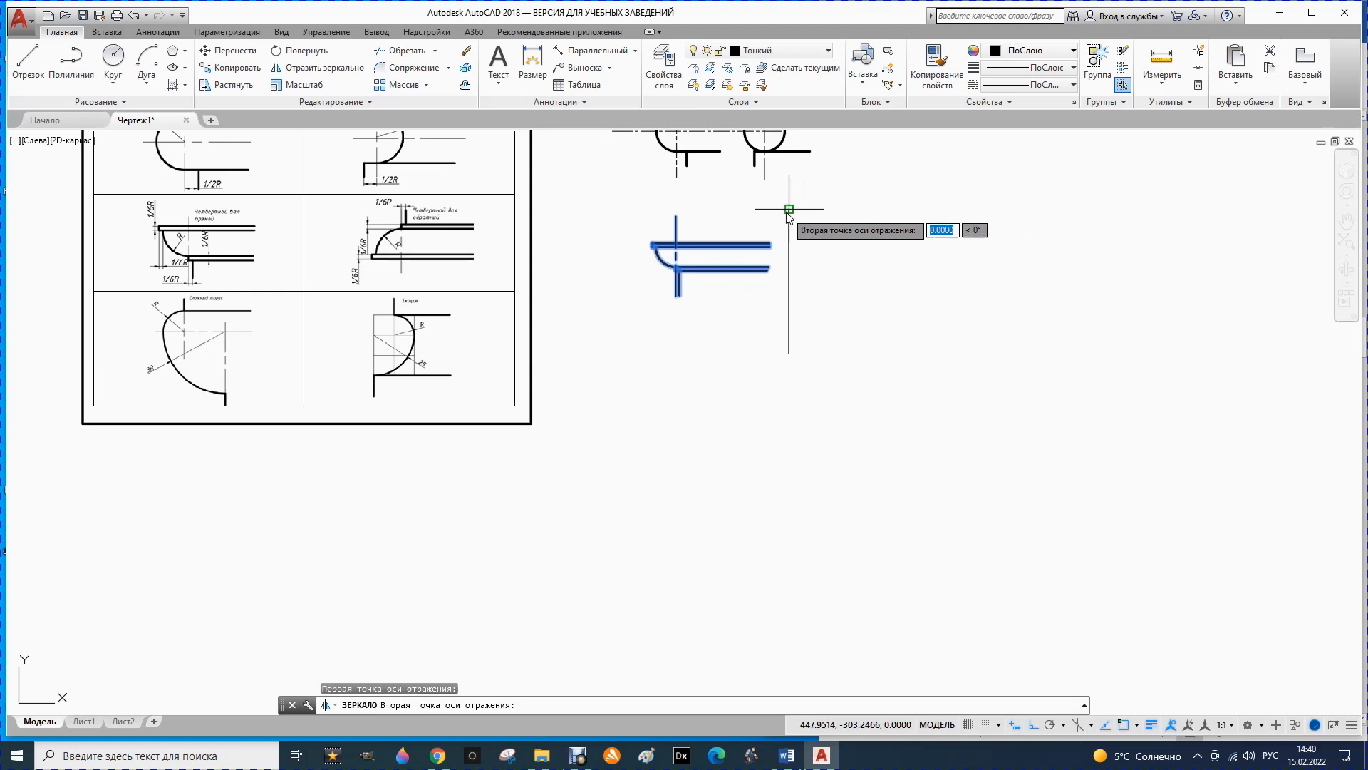
{"action": "left_click", "coordinate": [789, 354]}
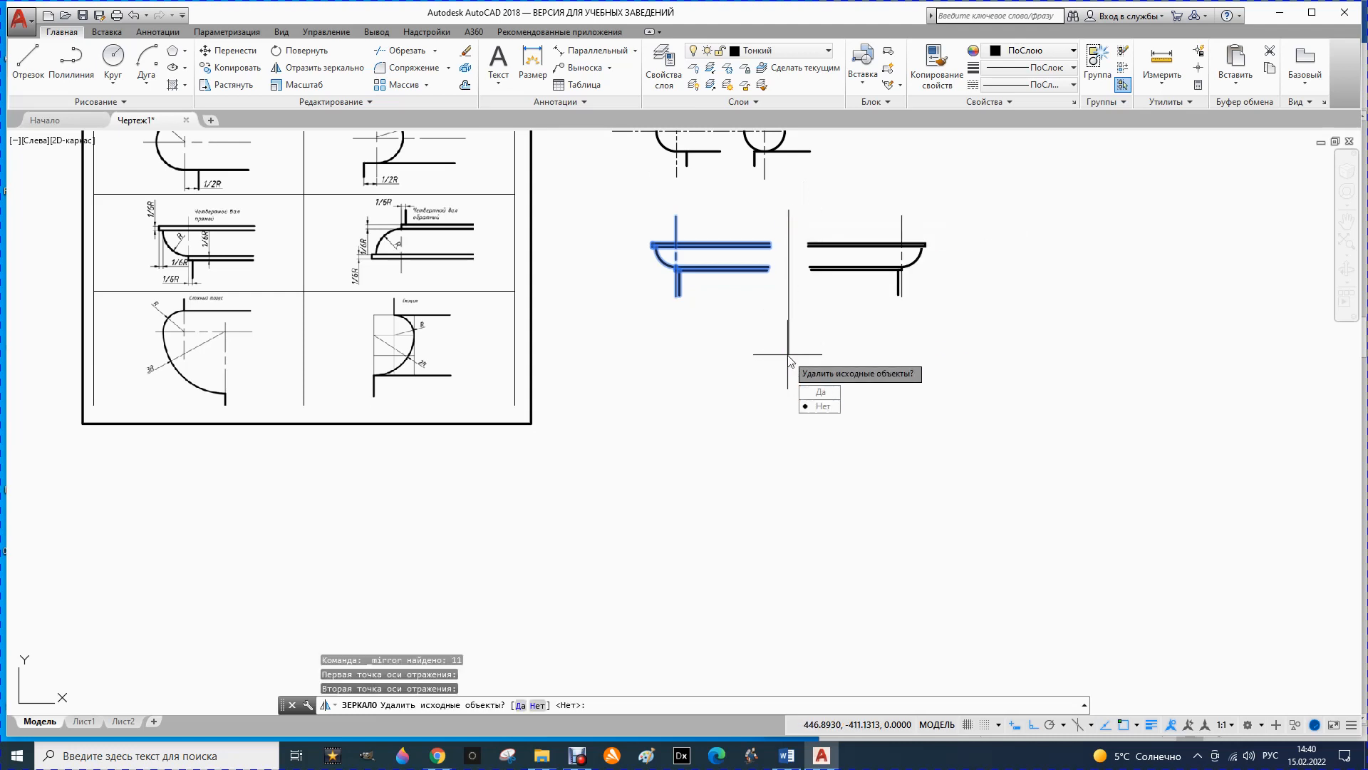
{"action": "left_click", "coordinate": [819, 407]}
{"action": "key", "text": "Escape"}
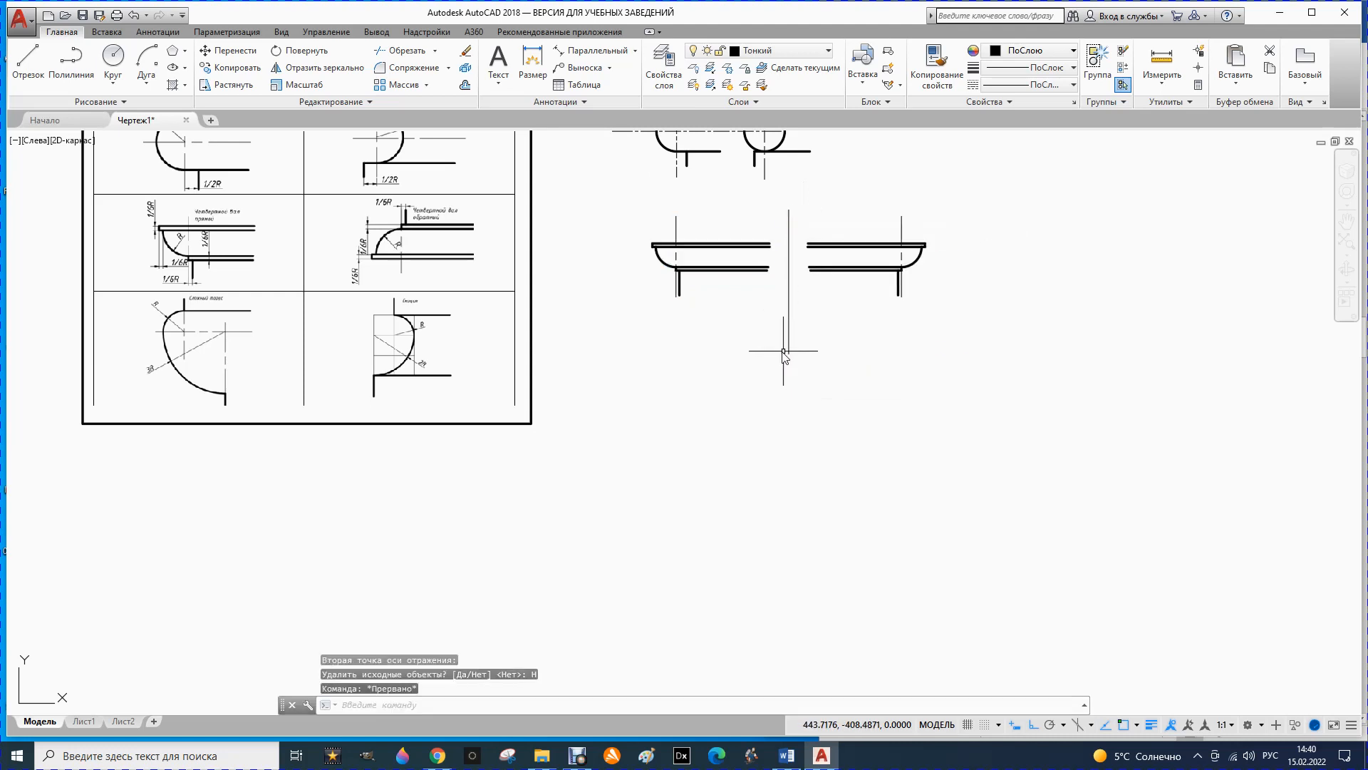
{"action": "left_click", "coordinate": [789, 312]}
{"action": "key", "text": "Delete"}
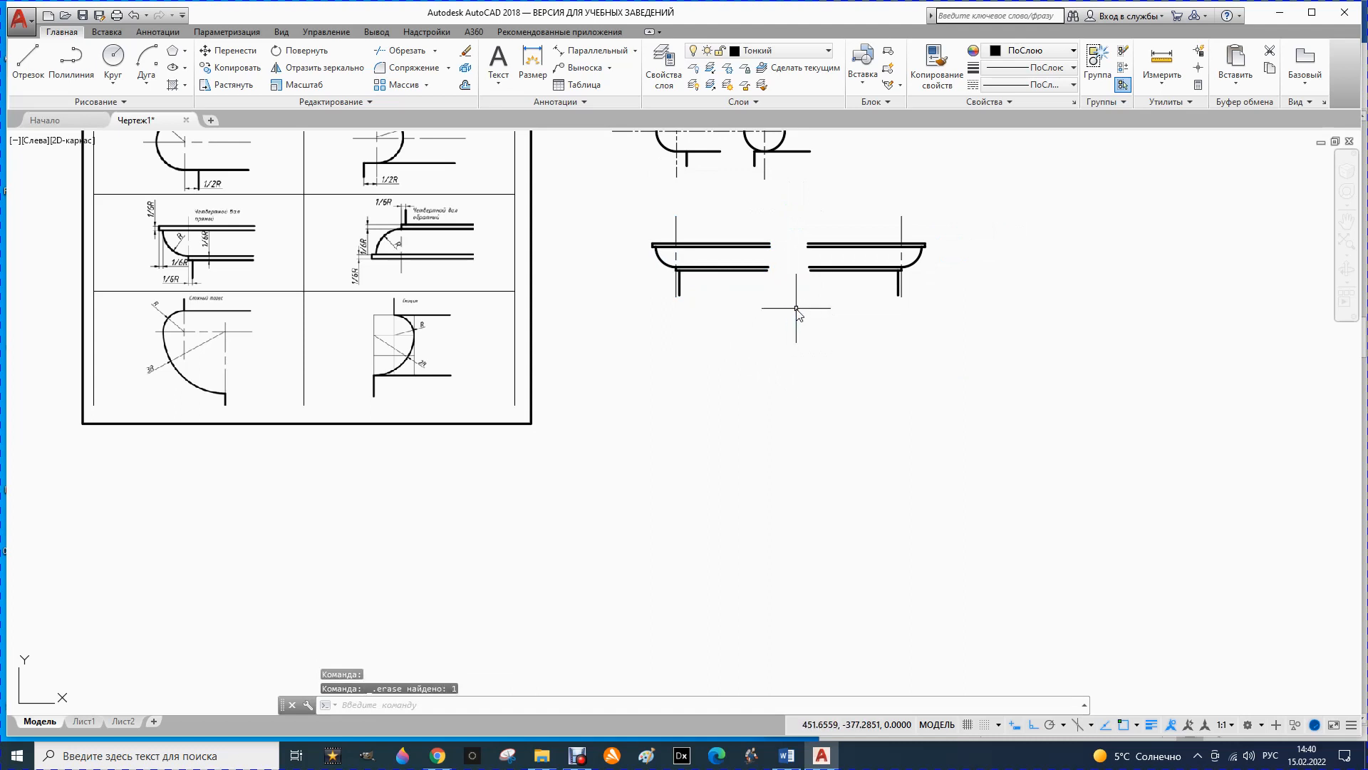
- Draw a horizontal mirror line about 107 mm long just below the mirrored copy
{"action": "left_click", "coordinate": [28, 61]}
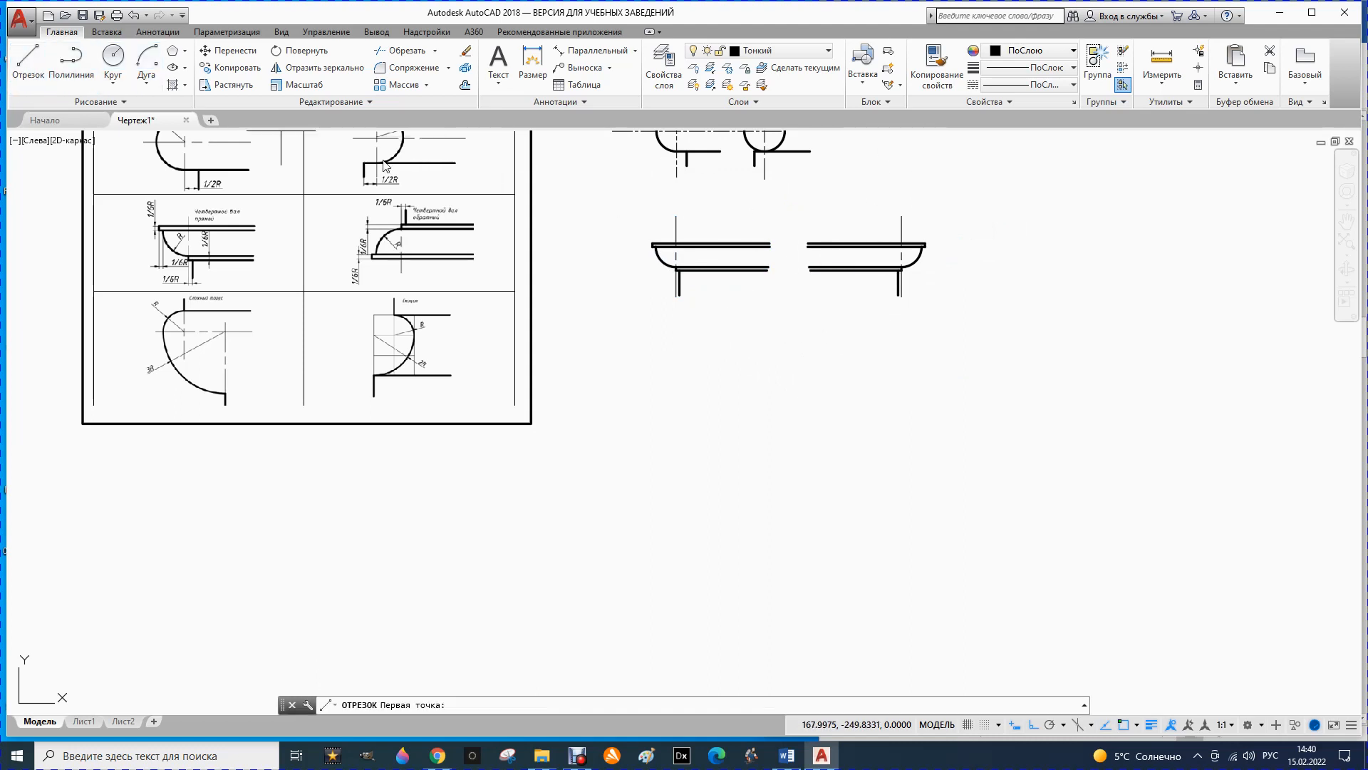
{"action": "left_click", "coordinate": [798, 305]}
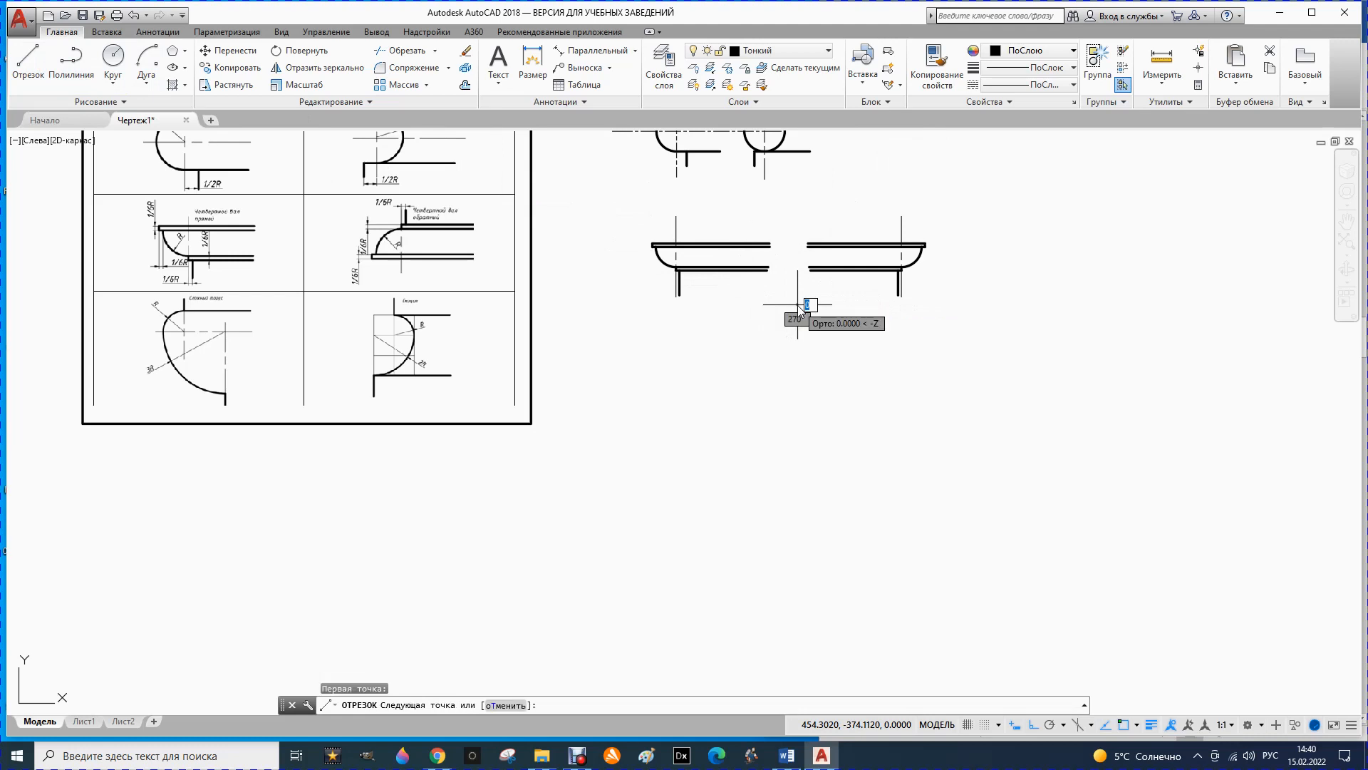
{"action": "left_click", "coordinate": [942, 305]}
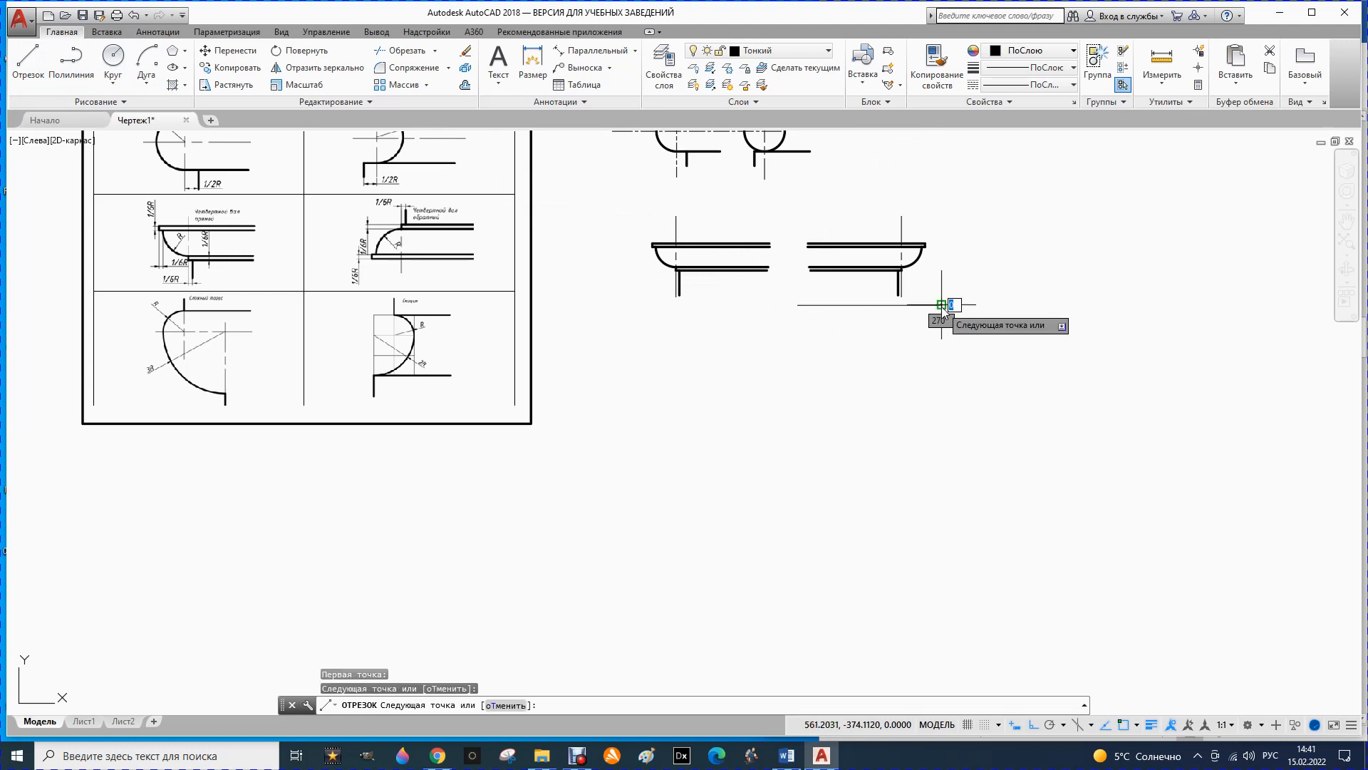
{"action": "key", "text": "Escape"}
{"action": "mouse_move", "coordinate": [806, 210]}
{"action": "left_mouse_down"}
{"action": "mouse_move", "coordinate": [955, 235]}
{"action": "mouse_move", "coordinate": [920, 303]}
{"action": "mouse_move", "coordinate": [813, 299]}
{"action": "mouse_move", "coordinate": [798, 217]}
{"action": "left_mouse_up"}
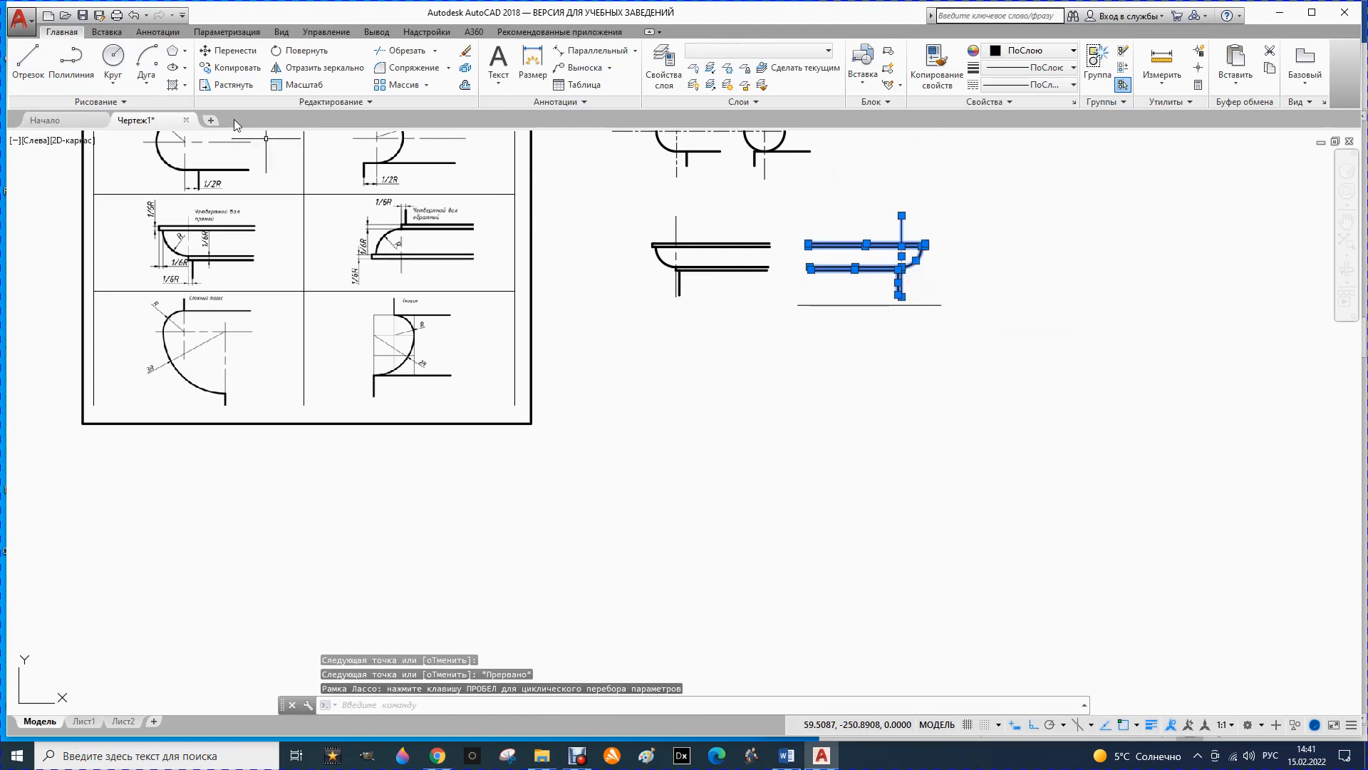
{"action": "left_click", "coordinate": [313, 68]}
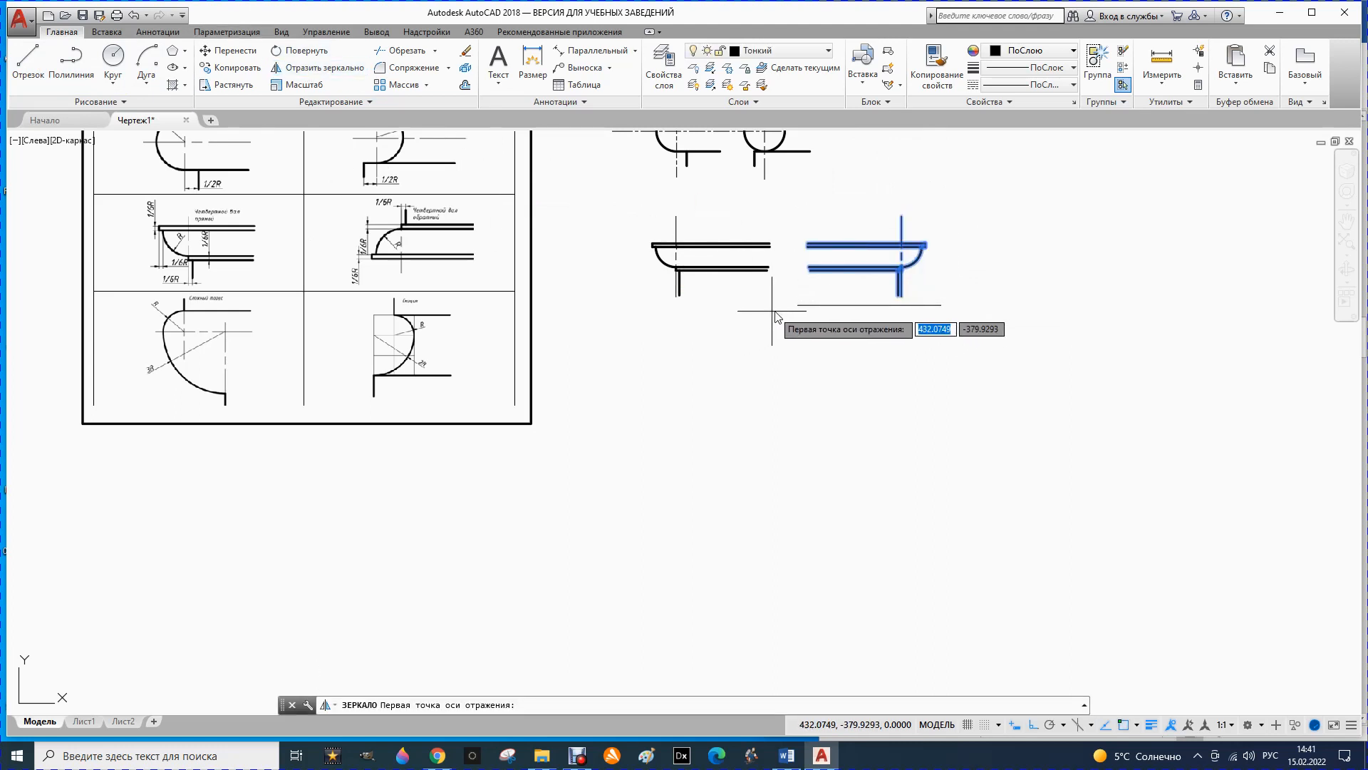
{"action": "left_click", "coordinate": [799, 305]}
{"action": "left_click", "coordinate": [933, 305]}
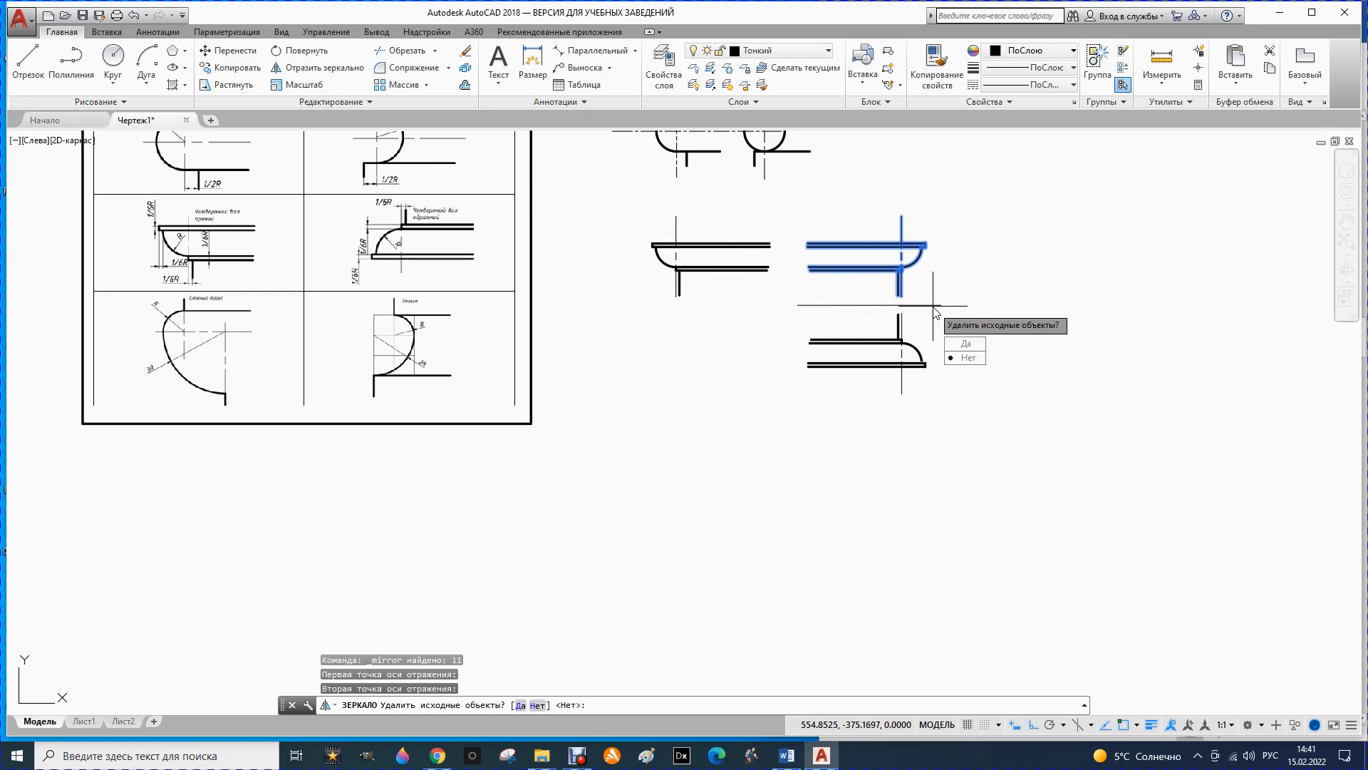
{"action": "key", "text": "Escape"}
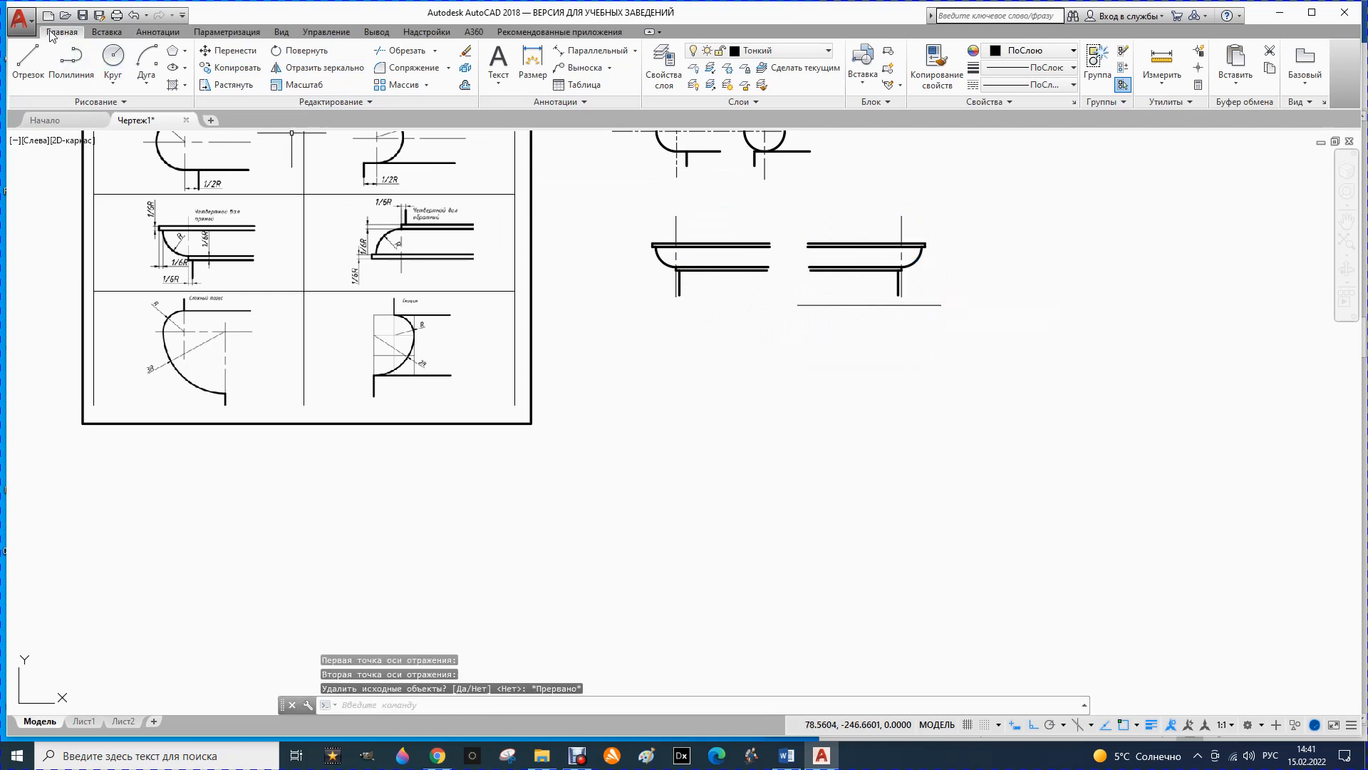
{"action": "left_click", "coordinate": [130, 17]}
- Mirror the right-hand copy, including its axis, downward about the horizontal line, keeping the source objects
{"action": "mouse_move", "coordinate": [800, 222]}
{"action": "left_mouse_down"}
{"action": "mouse_move", "coordinate": [938, 206]}
{"action": "mouse_move", "coordinate": [923, 325]}
{"action": "mouse_move", "coordinate": [916, 303]}
{"action": "mouse_move", "coordinate": [928, 302]}
{"action": "mouse_move", "coordinate": [820, 290]}
{"action": "mouse_move", "coordinate": [919, 174]}
{"action": "mouse_move", "coordinate": [979, 208]}
{"action": "left_mouse_up"}
{"action": "key", "text": "Escape"}
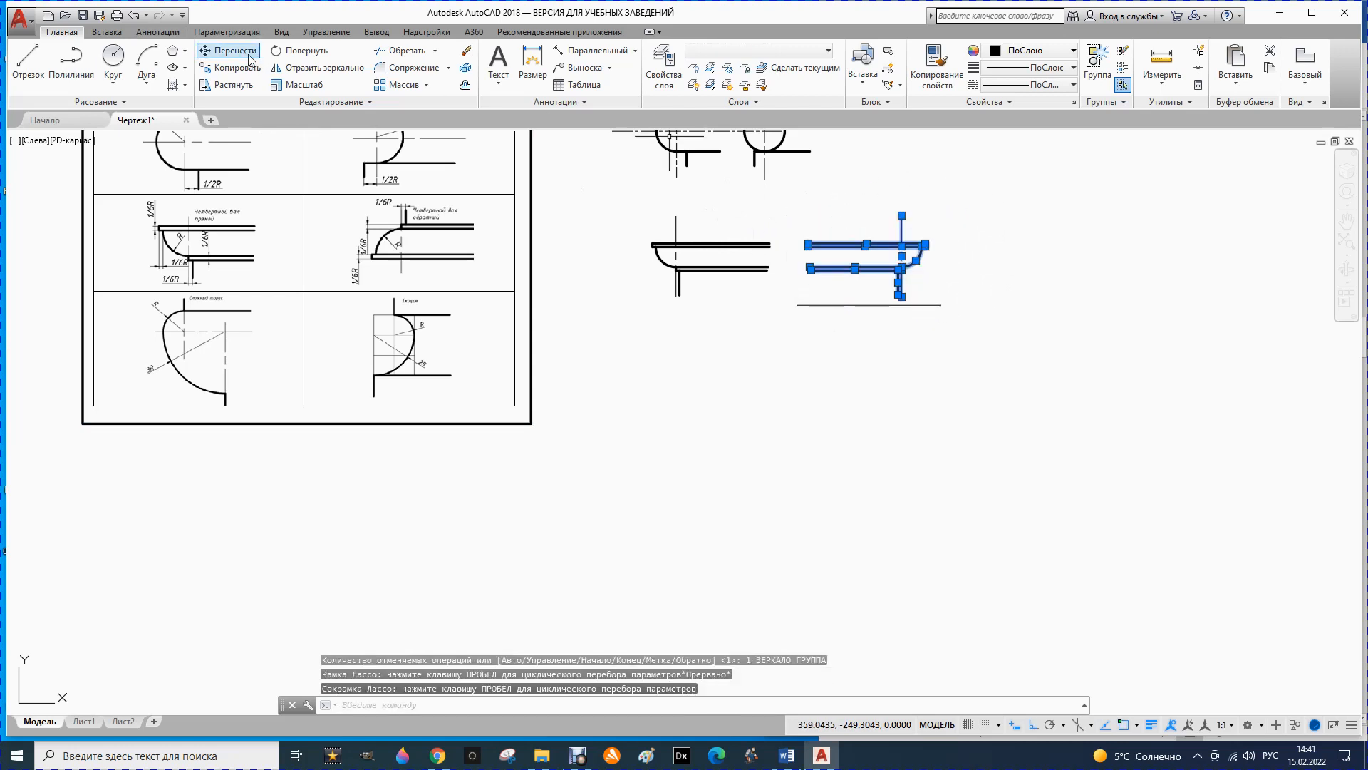
{"action": "left_click", "coordinate": [299, 68]}
{"action": "left_click", "coordinate": [798, 305]}
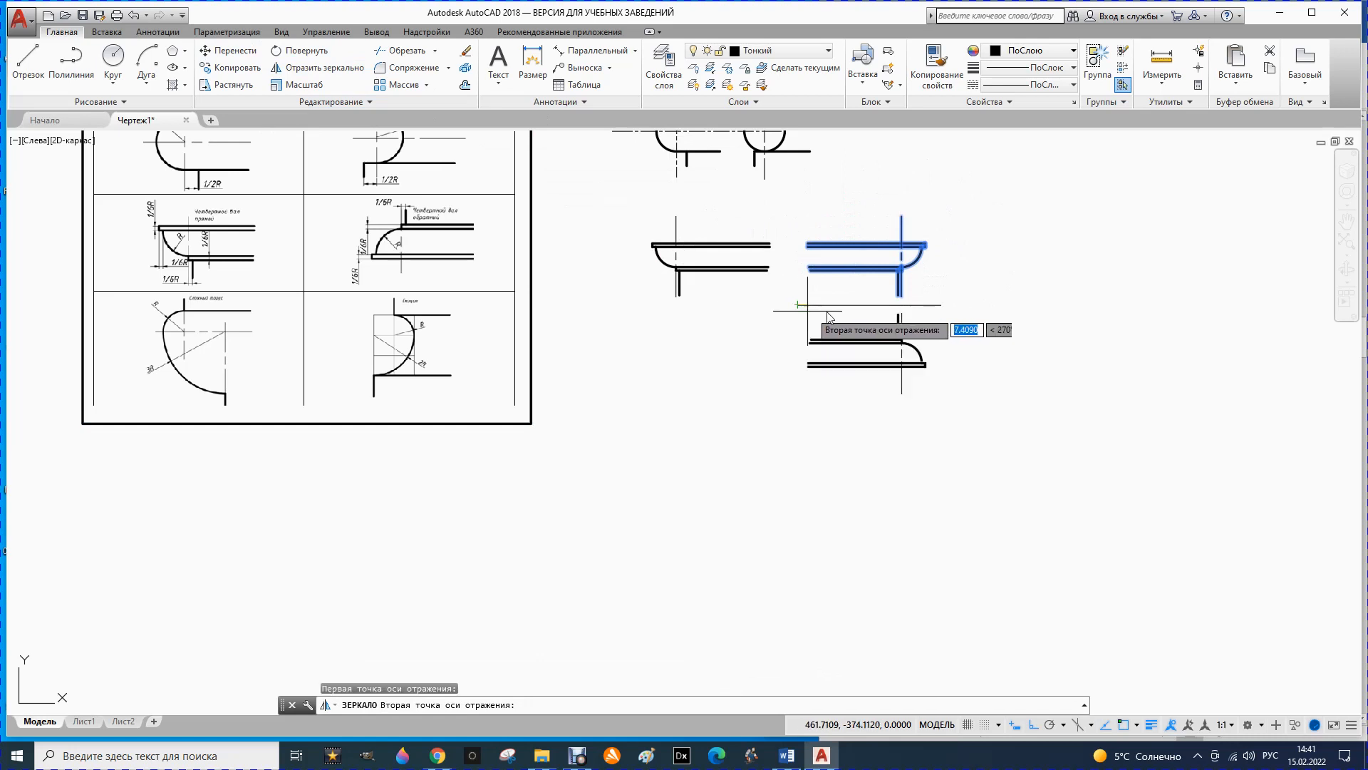
{"action": "left_click", "coordinate": [938, 310]}
{"action": "left_click", "coordinate": [973, 357]}
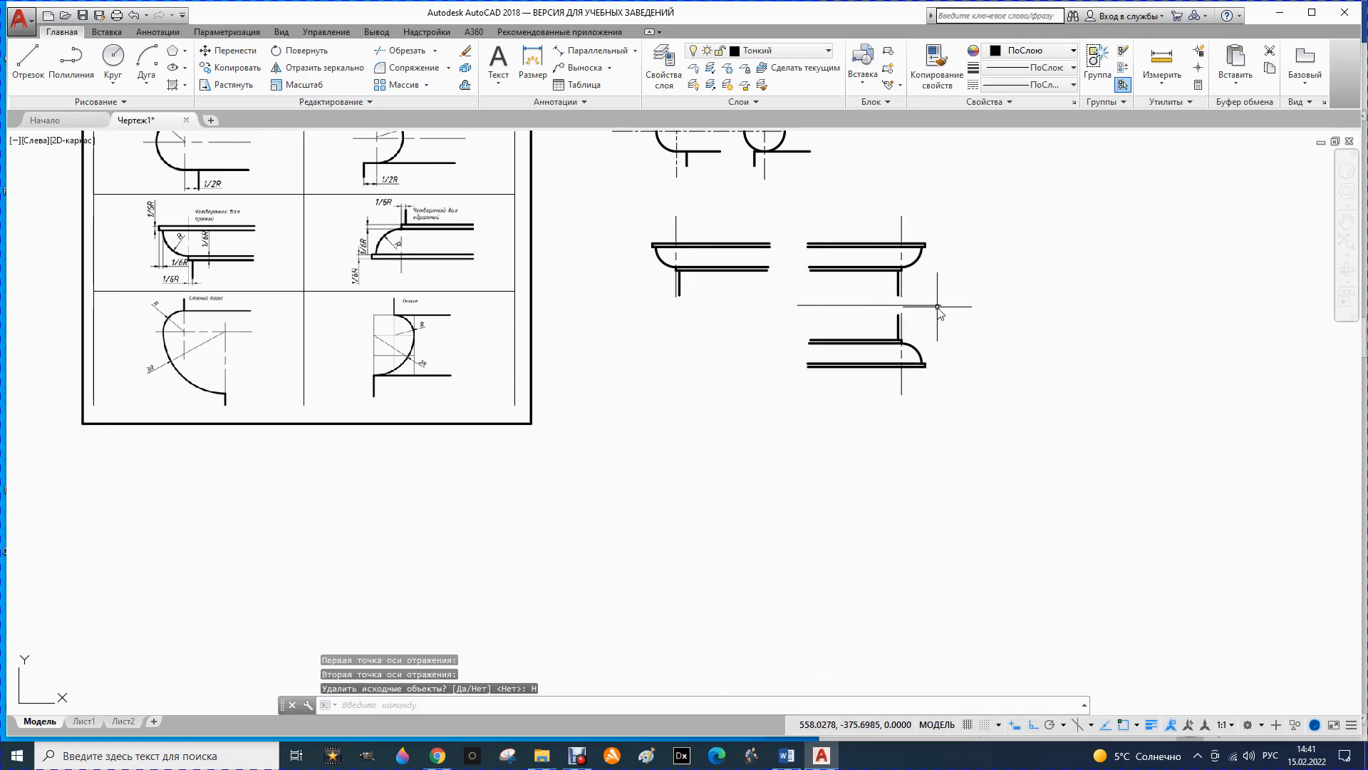
- Erase the contour lines and arc of the upper right-hand copy together with the horizontal mirror line
{"action": "mouse_move", "coordinate": [791, 221]}
{"action": "left_mouse_down"}
{"action": "mouse_move", "coordinate": [955, 214]}
{"action": "mouse_move", "coordinate": [913, 290]}
{"action": "mouse_move", "coordinate": [807, 288]}
{"action": "left_mouse_up"}
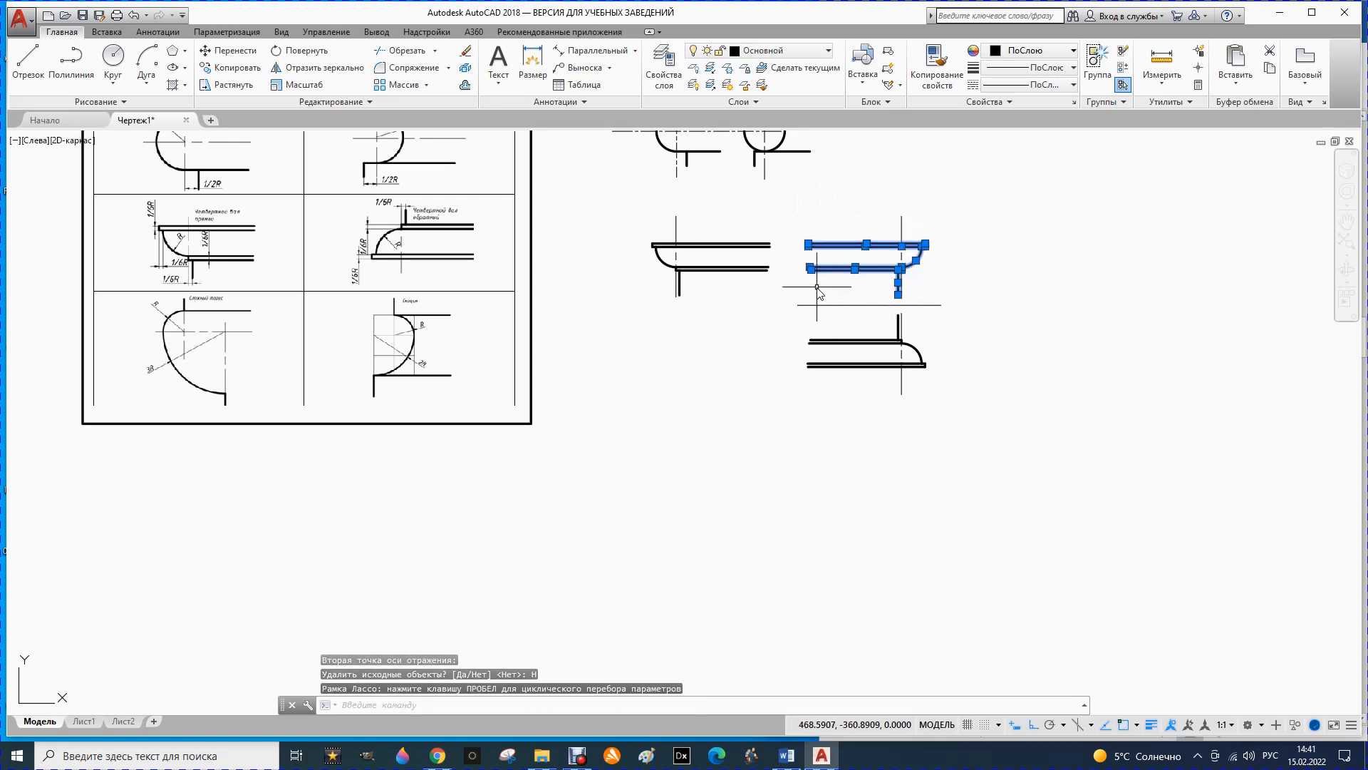
{"action": "key", "text": "Delete"}
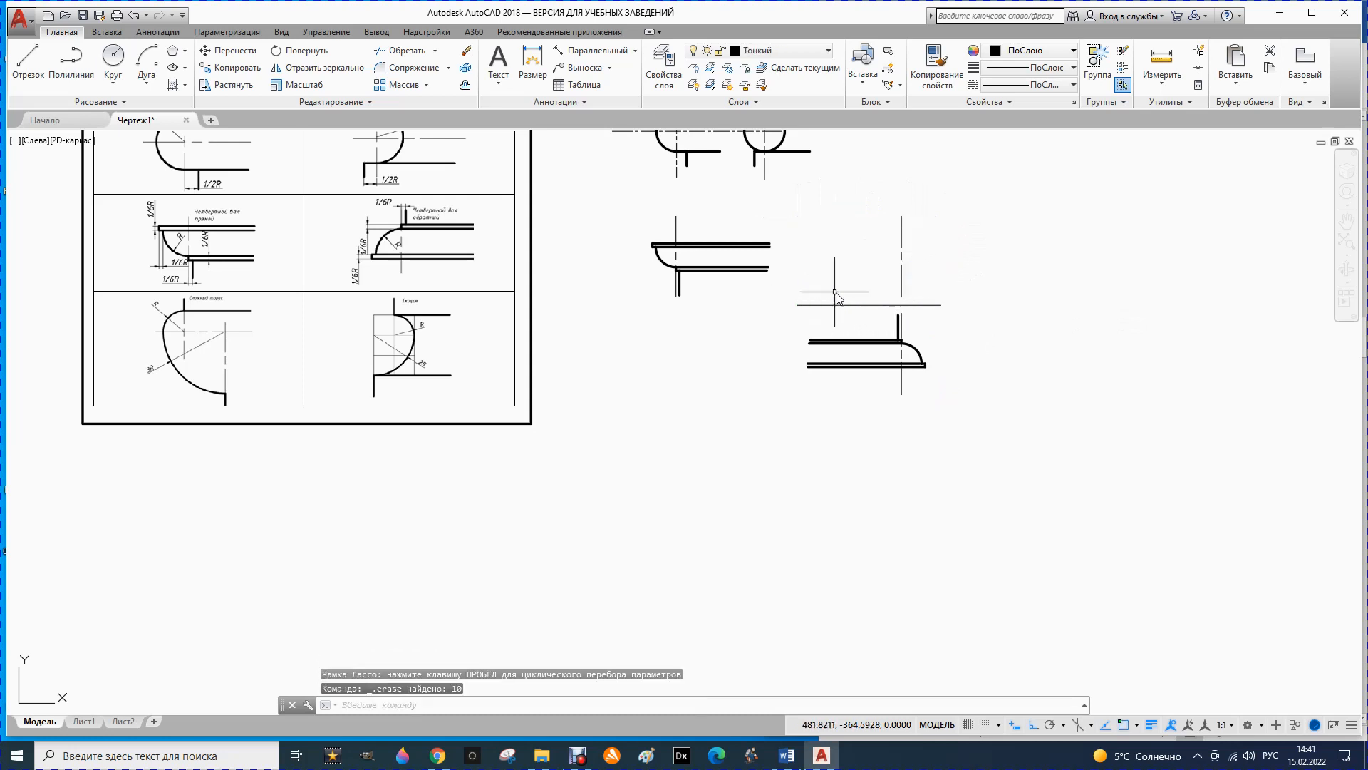
{"action": "left_click", "coordinate": [848, 305]}
{"action": "key", "text": "Delete"}
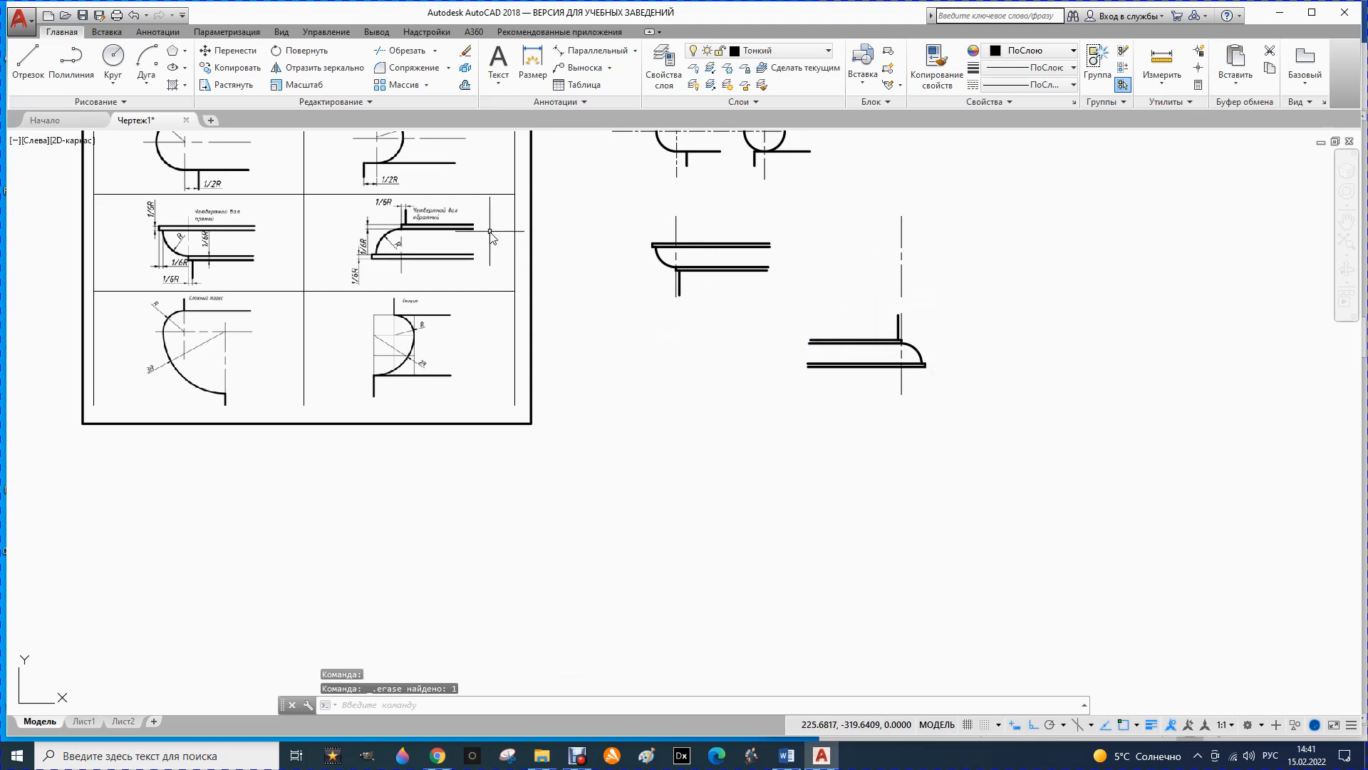
- Draw a vertical mirror line just beyond the open left ends of the lower copy and erase the leftover axis above that copy
{"action": "left_click", "coordinate": [28, 60]}
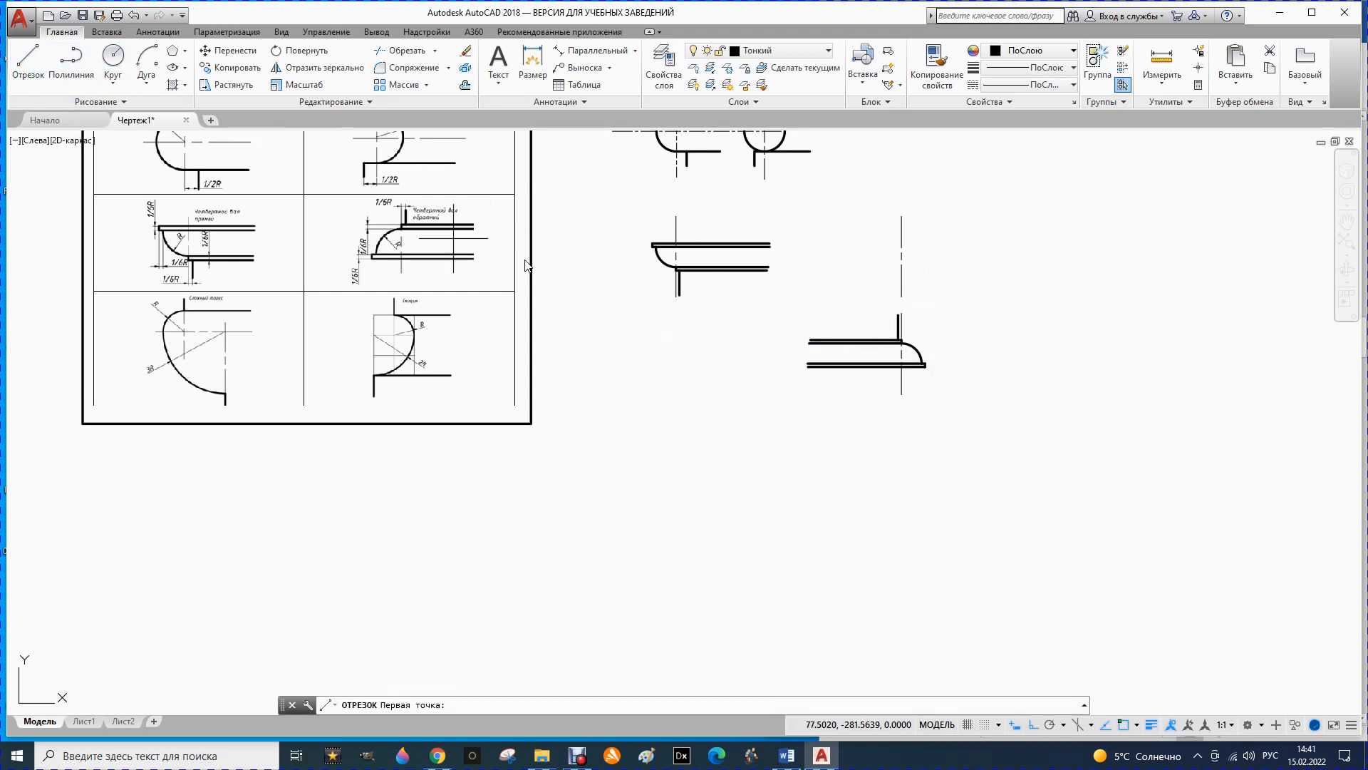
{"action": "left_click", "coordinate": [780, 305]}
{"action": "left_click", "coordinate": [780, 402]}
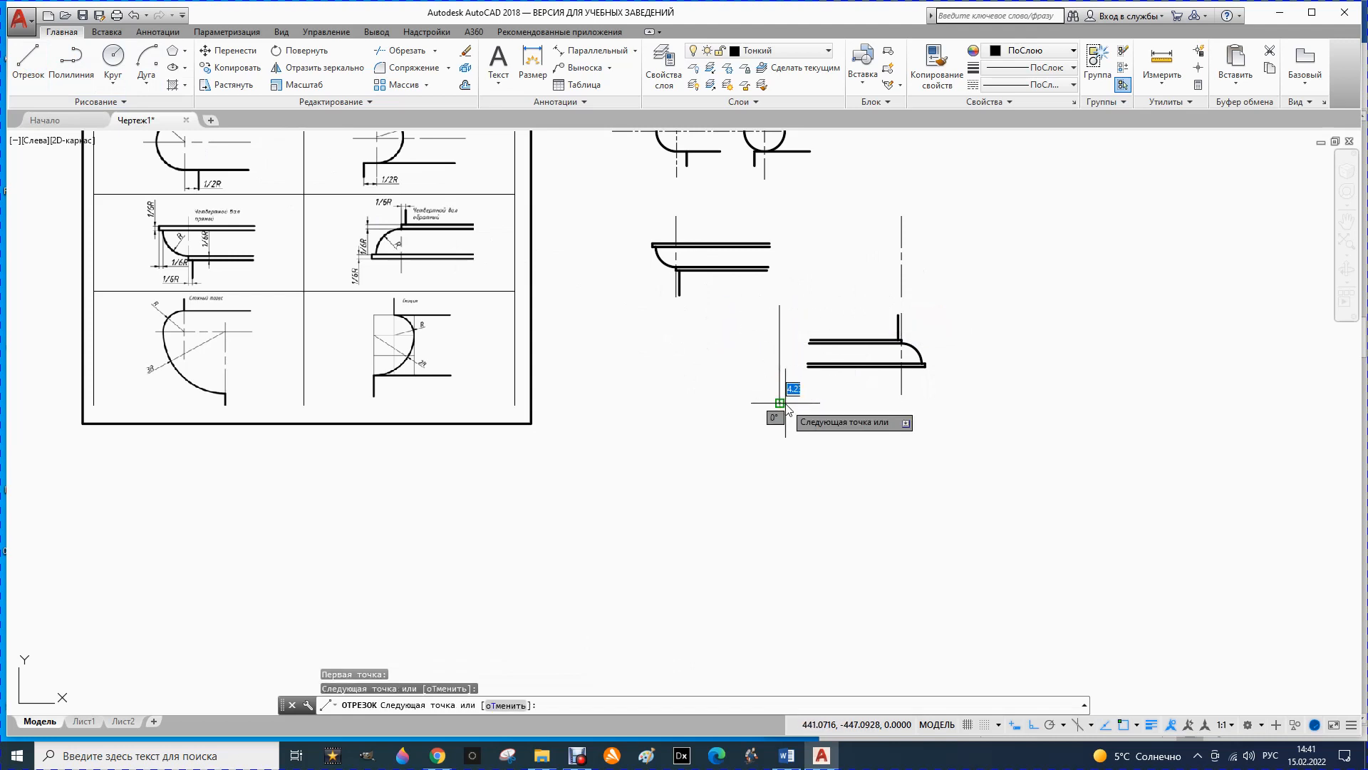
{"action": "key", "text": "Escape"}
{"action": "left_click", "coordinate": [901, 263]}
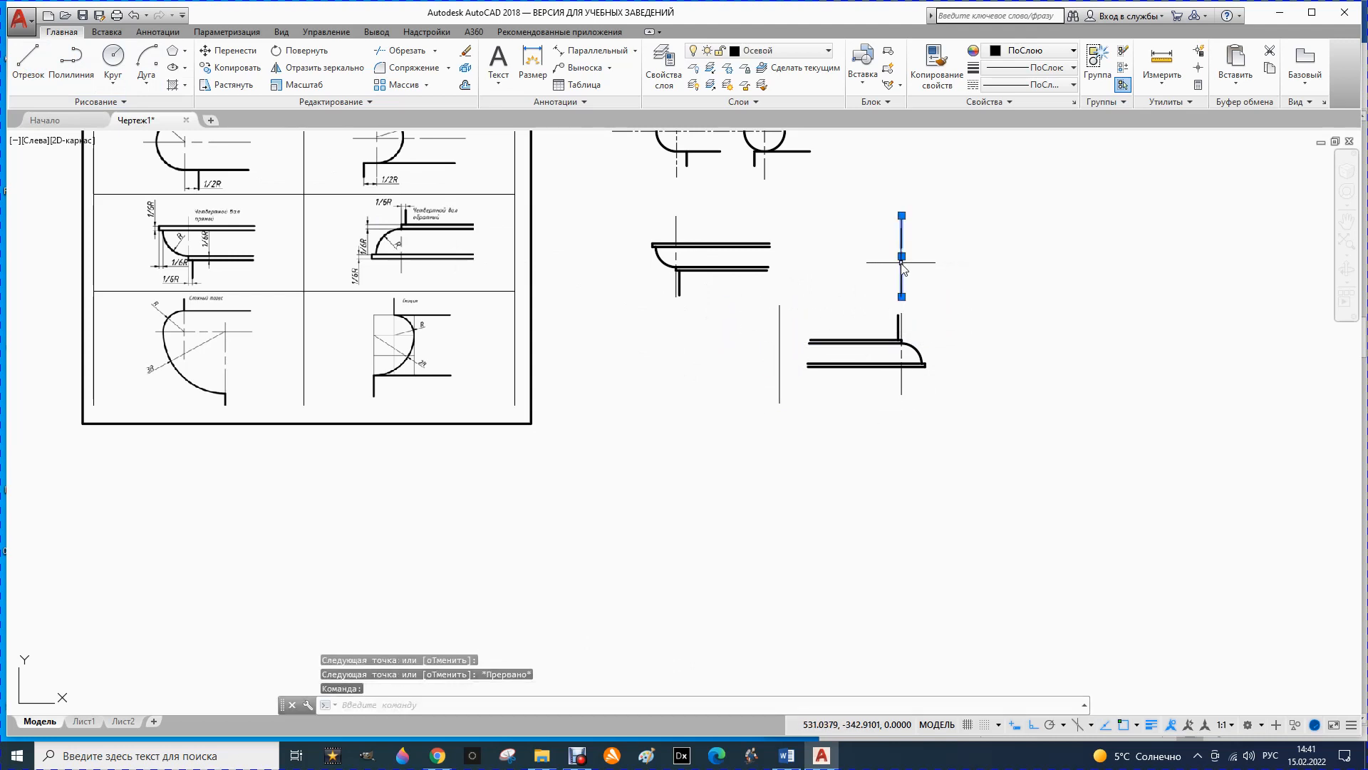
{"action": "key", "text": "Delete"}
- Mirror the lower profile to the left about the vertical line, then erase the right-hand source profile and the mirror line
{"action": "mouse_move", "coordinate": [817, 280]}
{"action": "left_mouse_down"}
{"action": "mouse_move", "coordinate": [957, 371]}
{"action": "mouse_move", "coordinate": [865, 389]}
{"action": "mouse_move", "coordinate": [797, 358]}
{"action": "mouse_move", "coordinate": [797, 339]}
{"action": "left_mouse_up"}
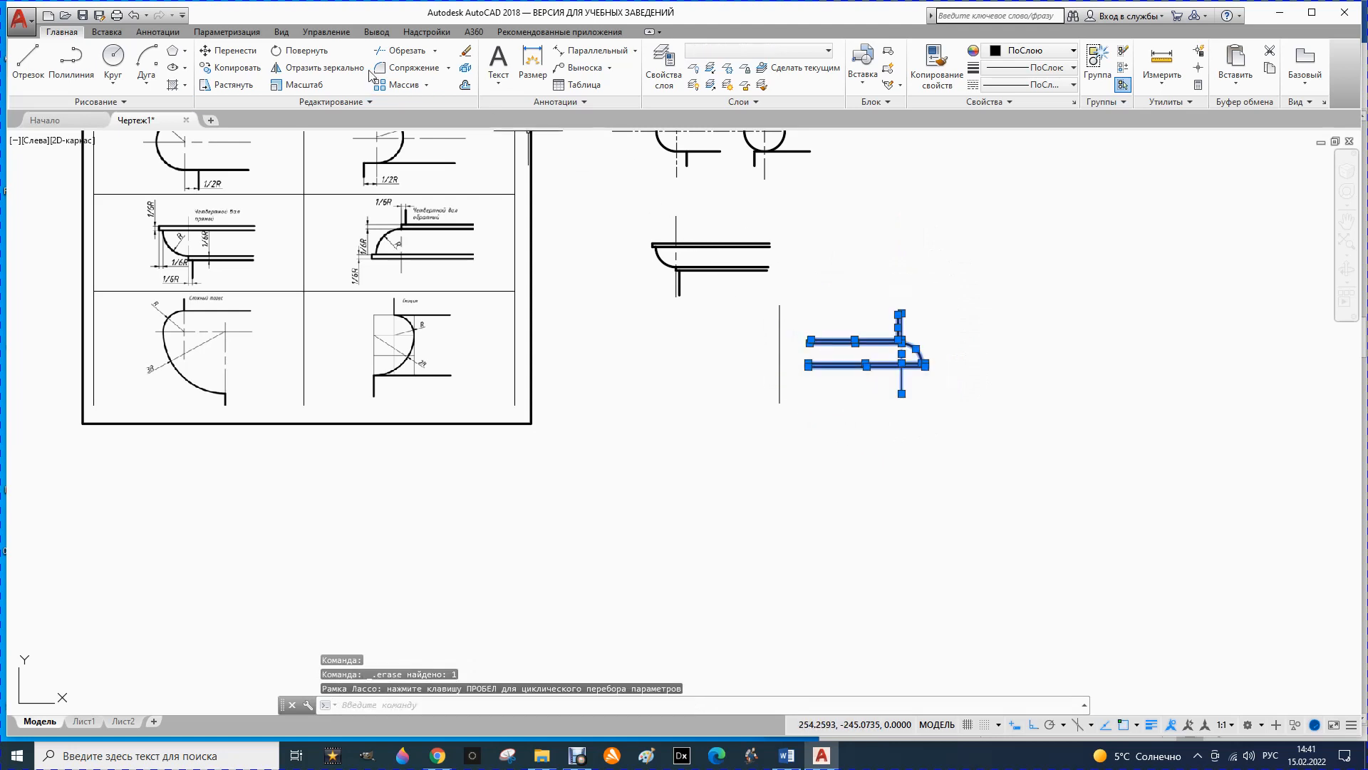
{"action": "left_click", "coordinate": [306, 67]}
{"action": "left_click", "coordinate": [780, 305]}
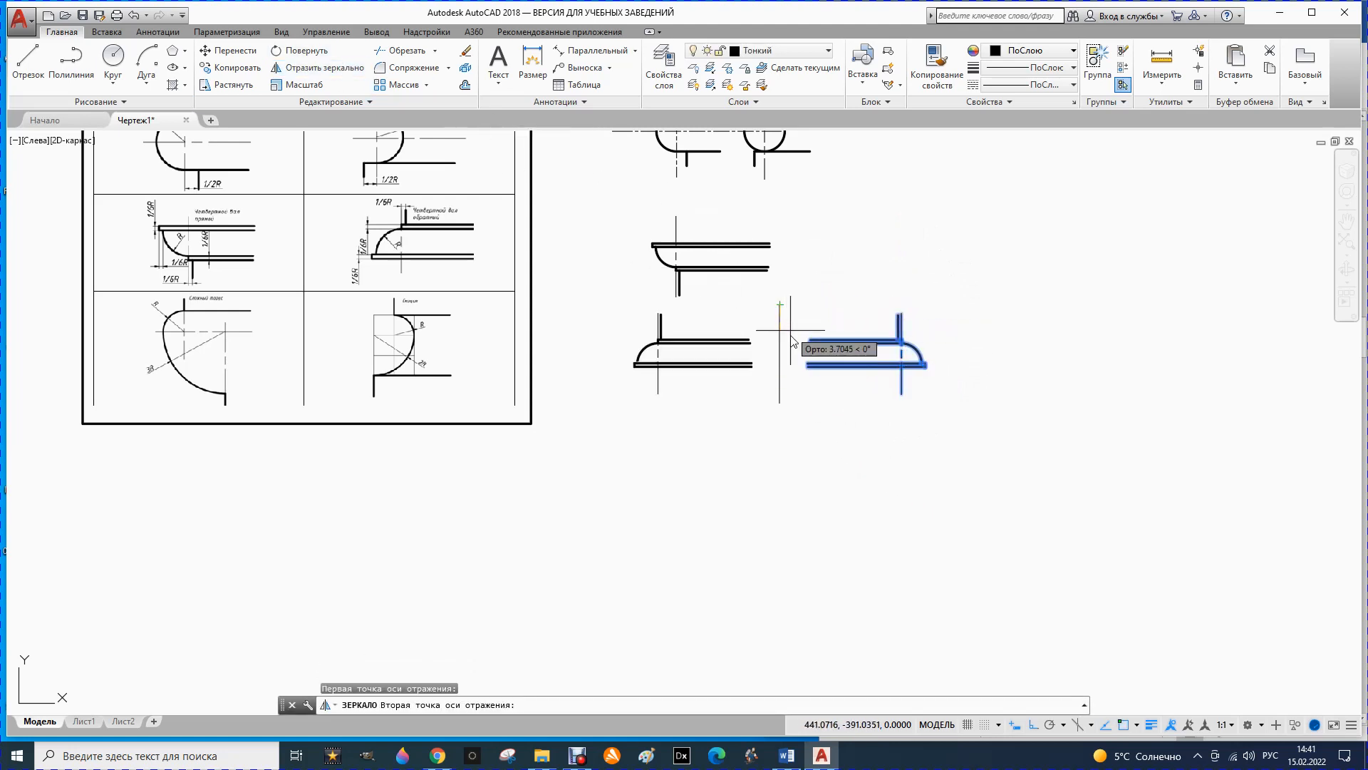
{"action": "left_click", "coordinate": [779, 404]}
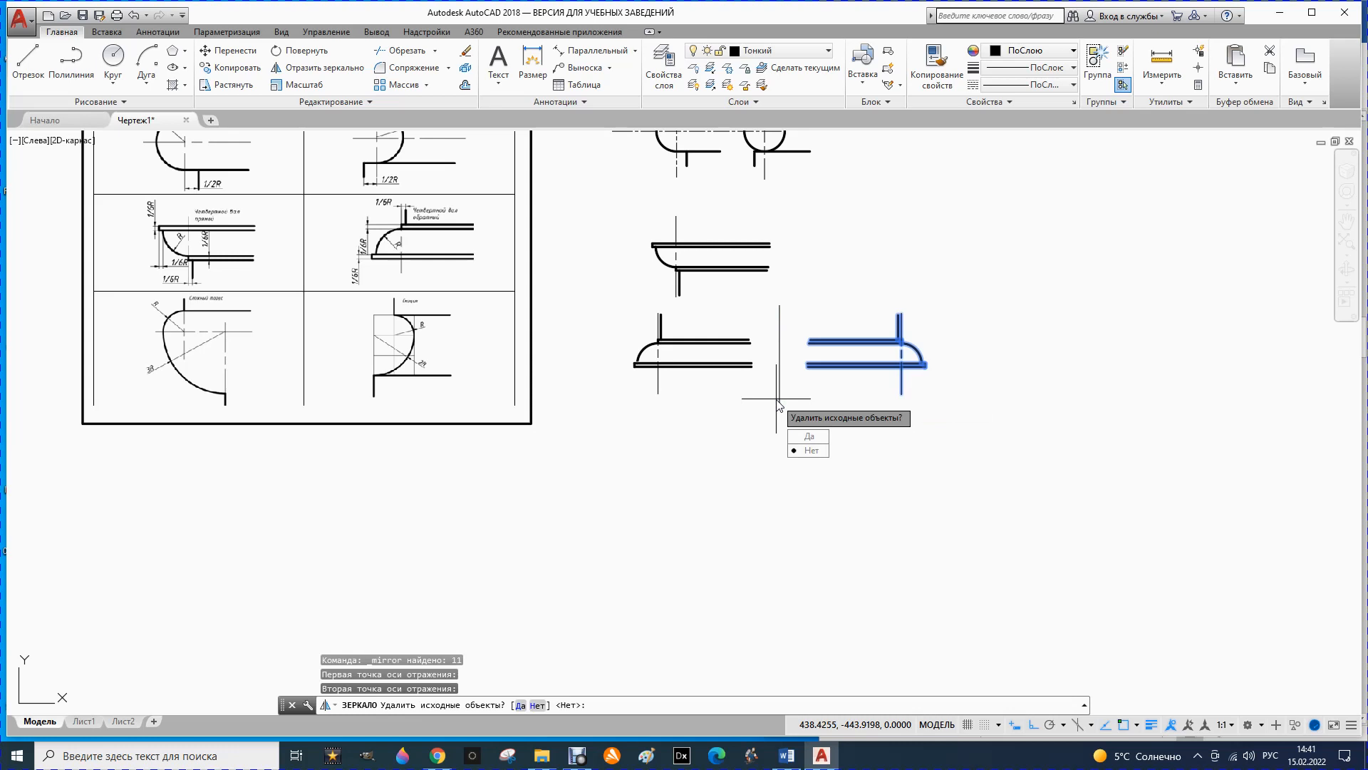
{"action": "left_click", "coordinate": [810, 450]}
{"action": "mouse_move", "coordinate": [882, 271]}
{"action": "left_mouse_down"}
{"action": "mouse_move", "coordinate": [891, 449]}
{"action": "mouse_move", "coordinate": [772, 411]}
{"action": "mouse_move", "coordinate": [774, 427]}
{"action": "left_mouse_up"}
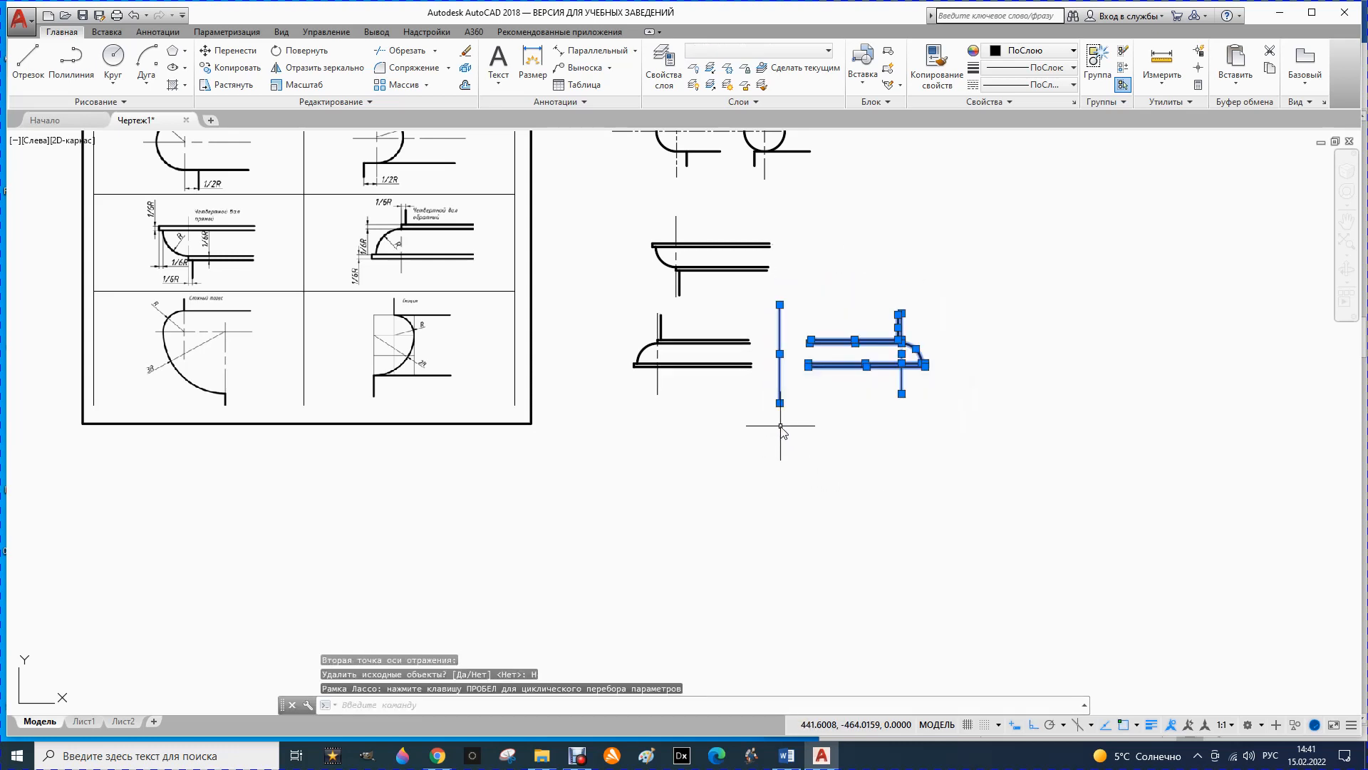
{"action": "key", "text": "Delete"}
- Move the reverse profile by its lower left corner, with Ortho off, to the right of the direct profile at about the same height
{"action": "mouse_move", "coordinate": [612, 311]}
{"action": "left_mouse_down"}
{"action": "mouse_move", "coordinate": [741, 317]}
{"action": "mouse_move", "coordinate": [716, 412]}
{"action": "mouse_move", "coordinate": [615, 400]}
{"action": "left_mouse_up"}
{"action": "left_click", "coordinate": [227, 50]}
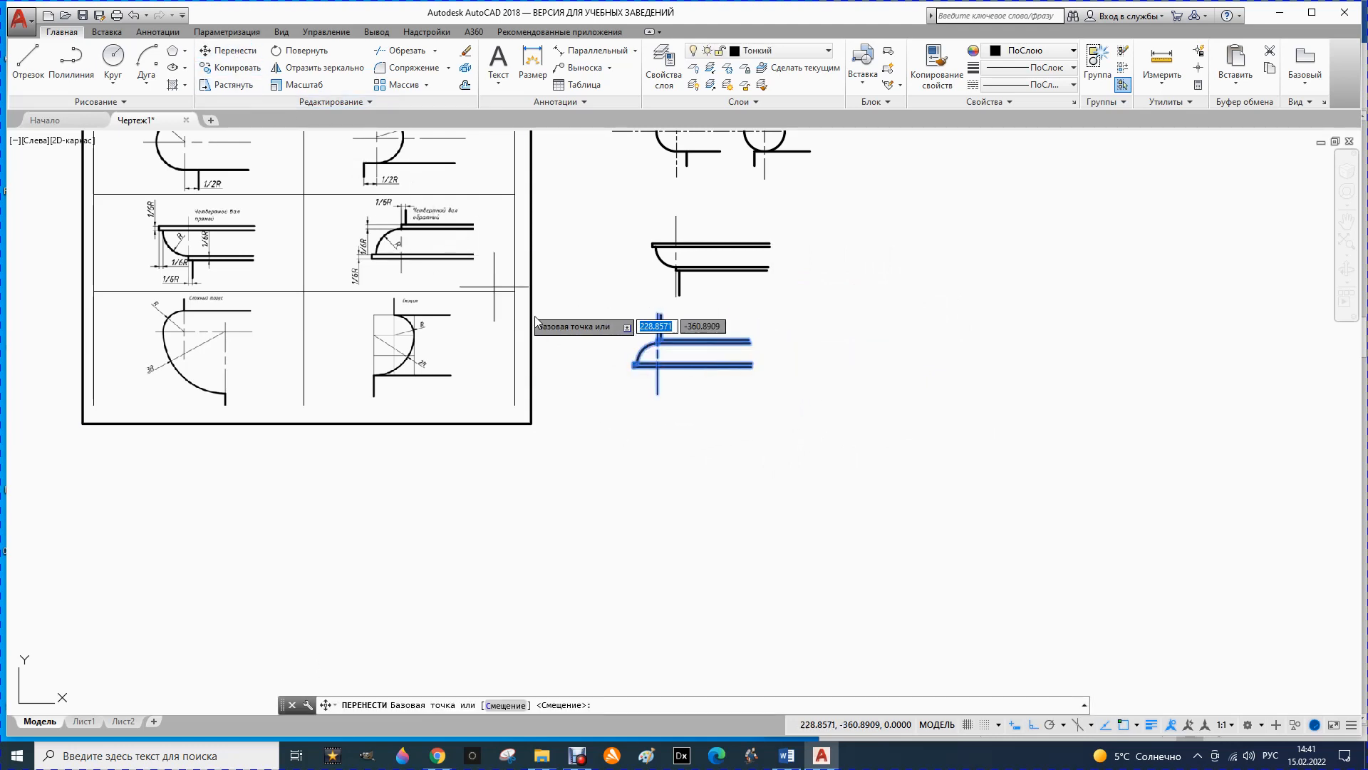
{"action": "left_click", "coordinate": [634, 366]}
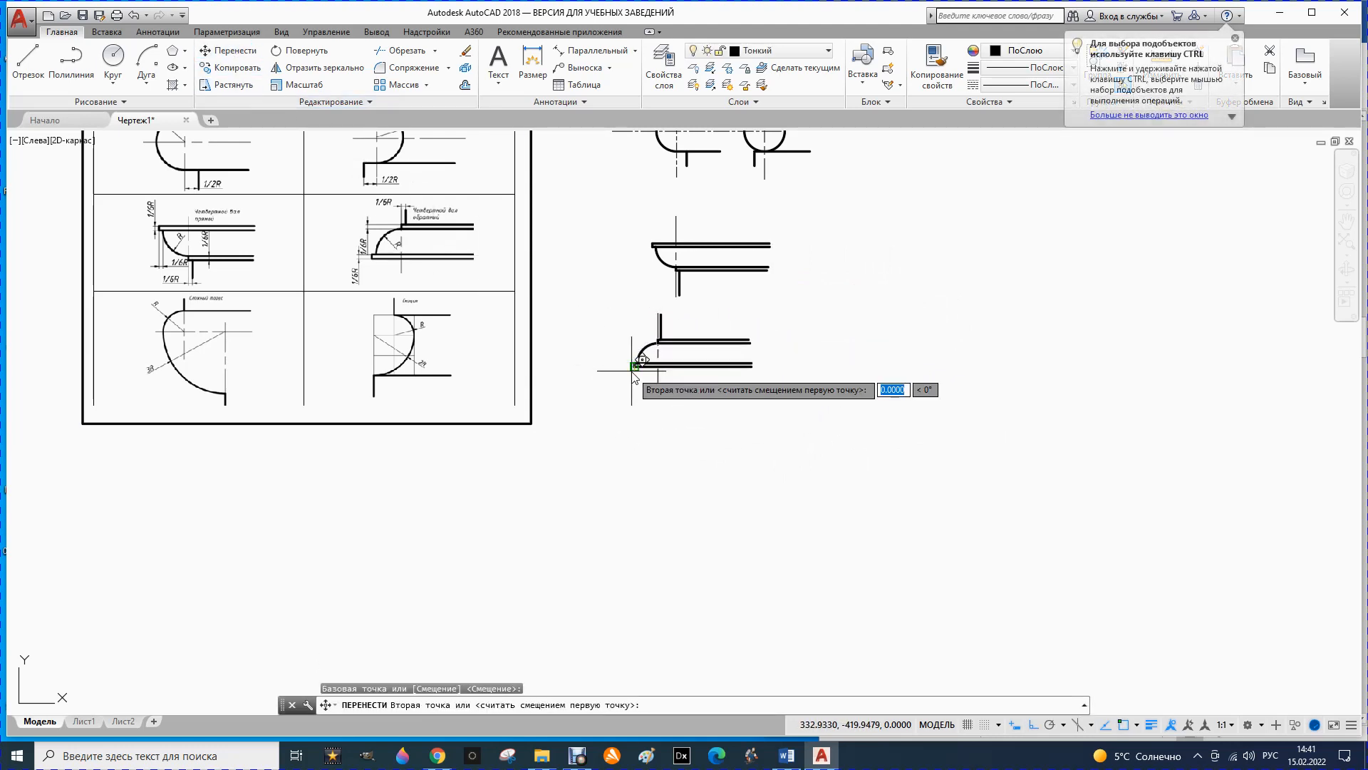
{"action": "left_click", "coordinate": [1033, 725]}
{"action": "left_click", "coordinate": [812, 264]}
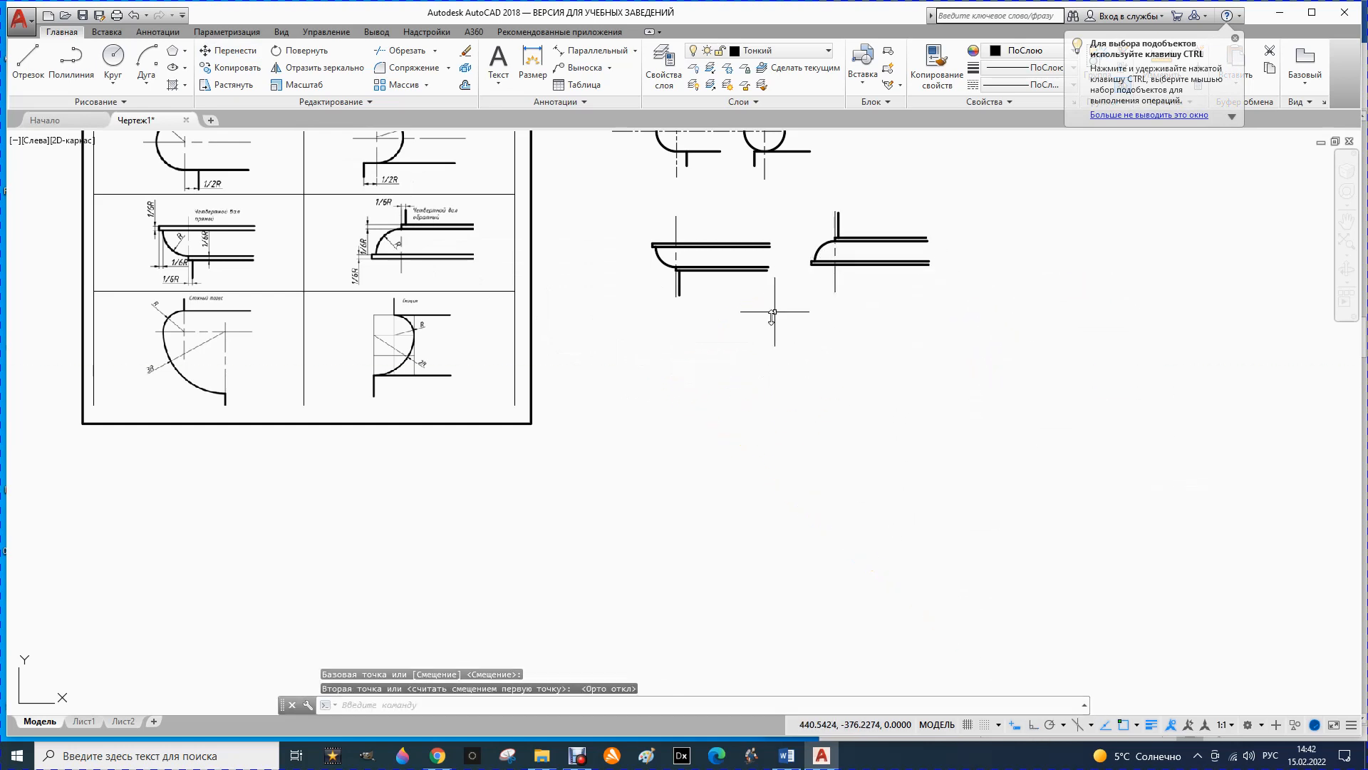
{"action": "key", "text": "Escape"}
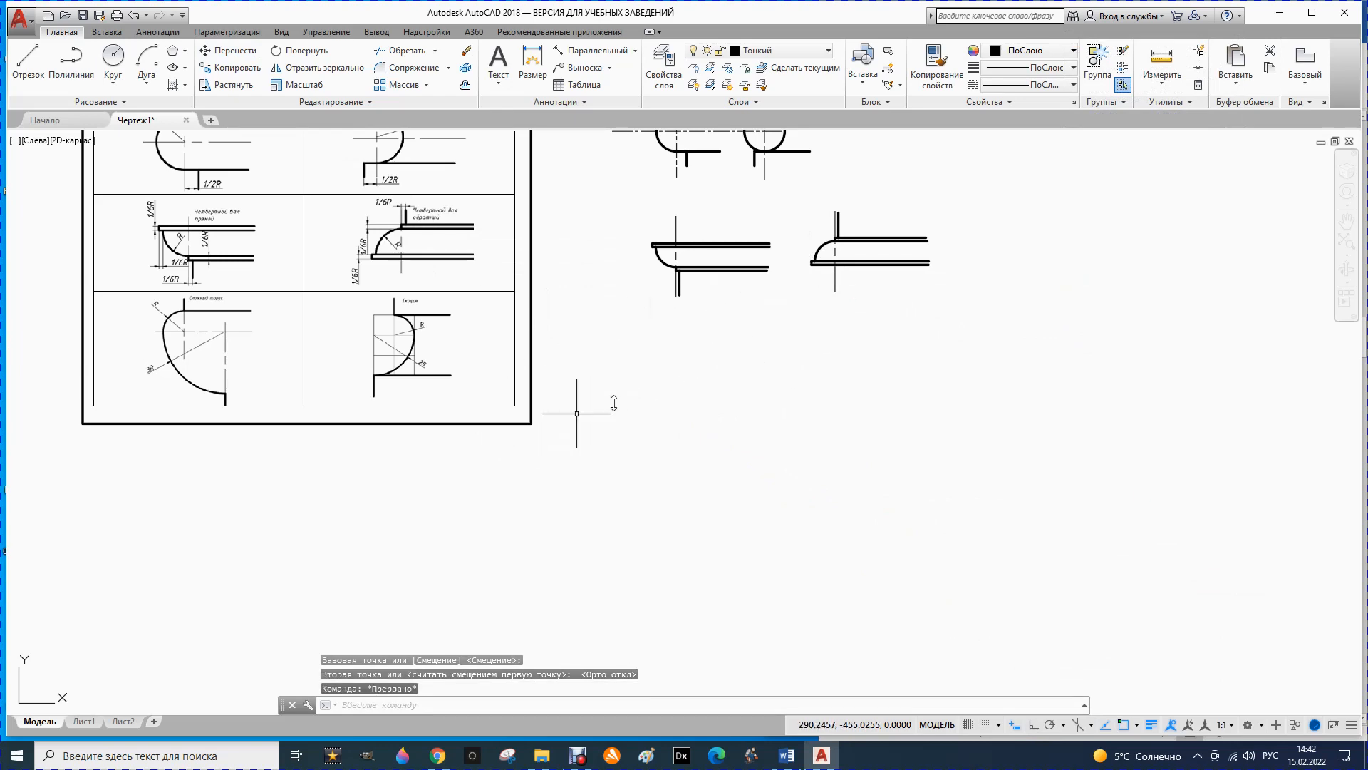
- Draw a long vertical construction line, with Ortho on, in the free area below the direct profile and right of the task sheet
{"action": "scroll", "coordinate": [759, 274], "scroll_direction": "down", "scroll_amount": 2}
{"action": "scroll", "coordinate": [710, 355], "scroll_direction": "up", "scroll_amount": 4}
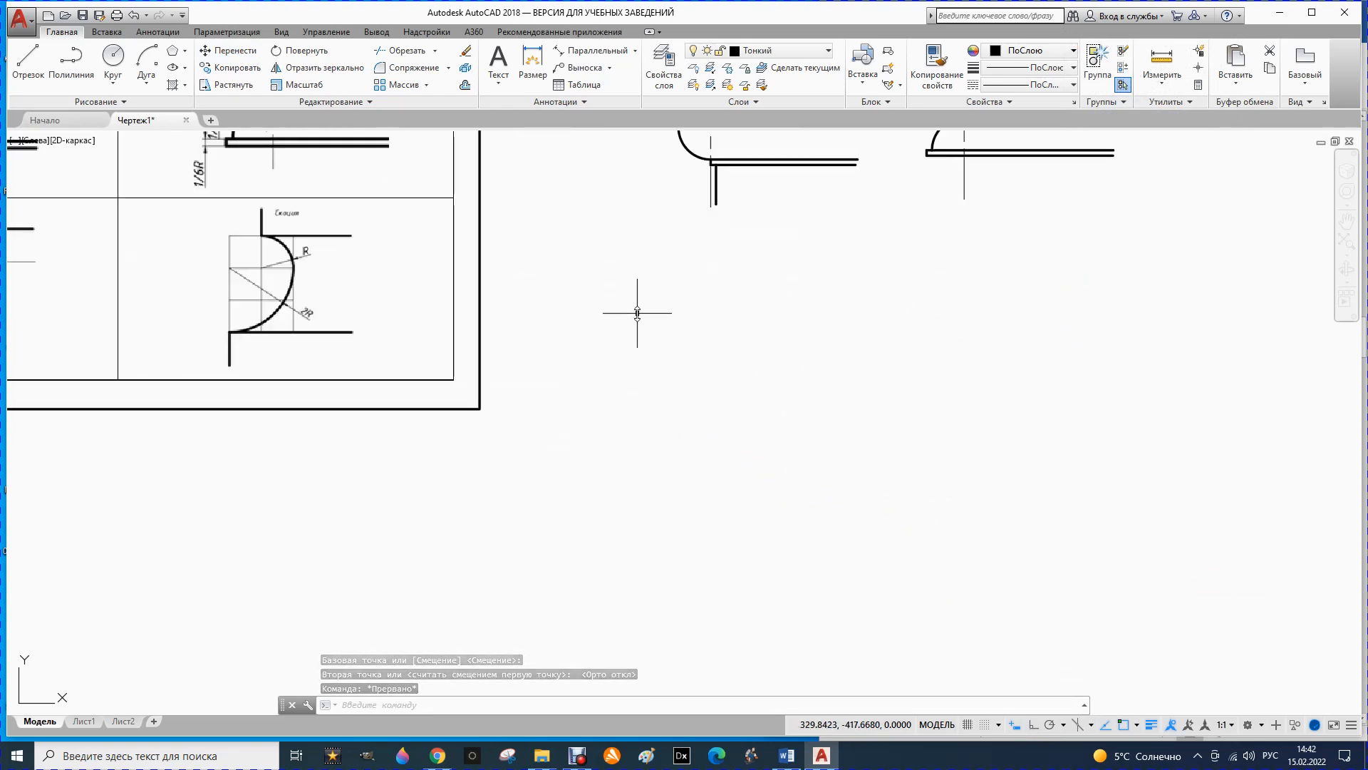
{"action": "scroll", "coordinate": [635, 299], "scroll_direction": "down", "scroll_amount": 2}
{"action": "left_click", "coordinate": [27, 61]}
{"action": "scroll", "coordinate": [43, 292], "scroll_direction": "up", "scroll_amount": 2}
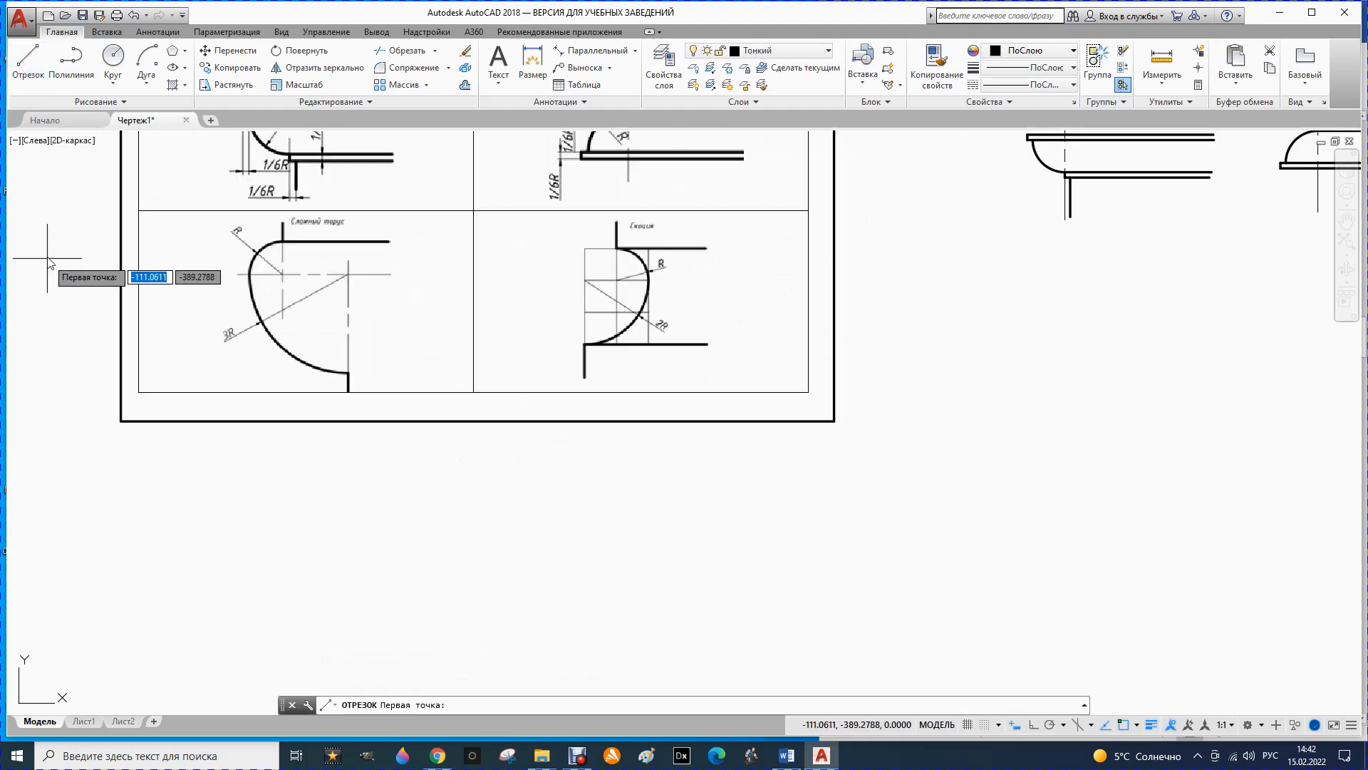
{"action": "left_click", "coordinate": [969, 262]}
{"action": "left_click", "coordinate": [1033, 725]}
{"action": "left_click", "coordinate": [991, 511]}
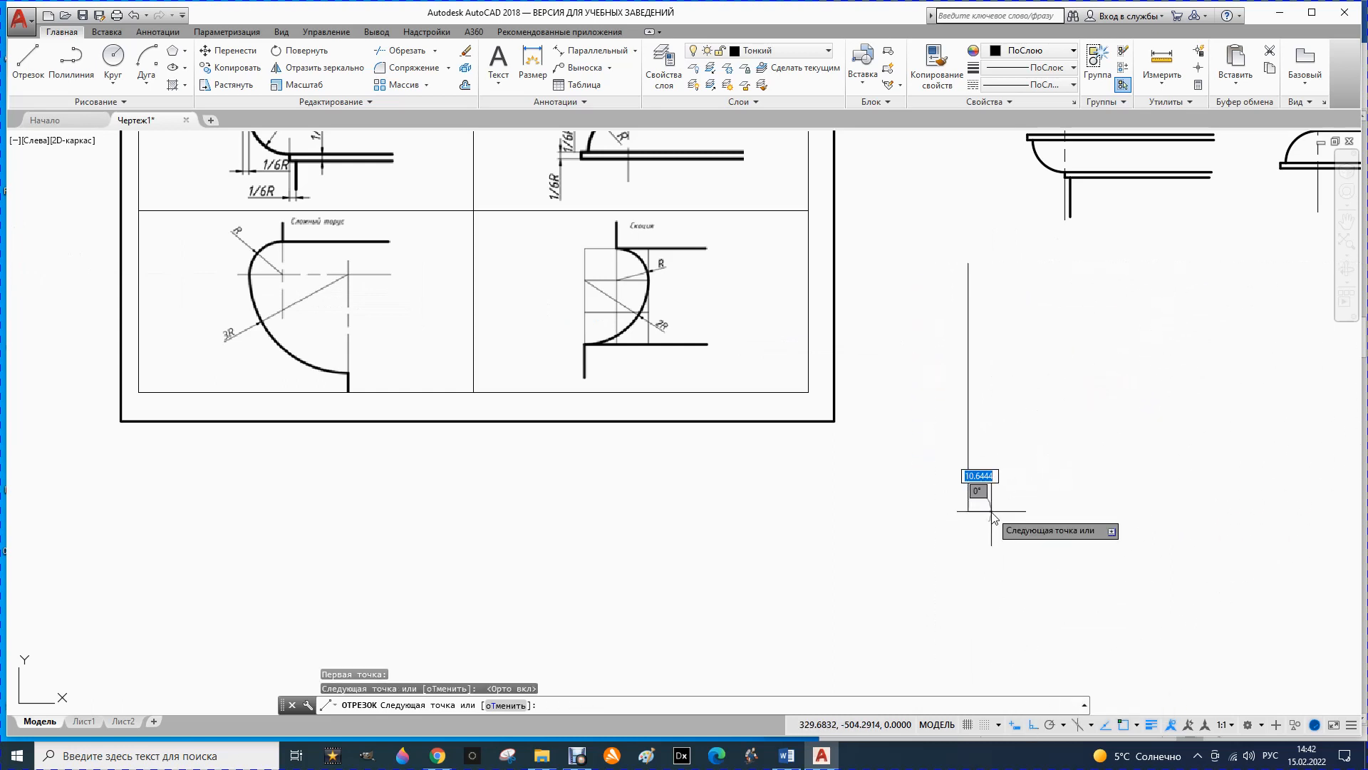
{"action": "key", "text": "Escape"}
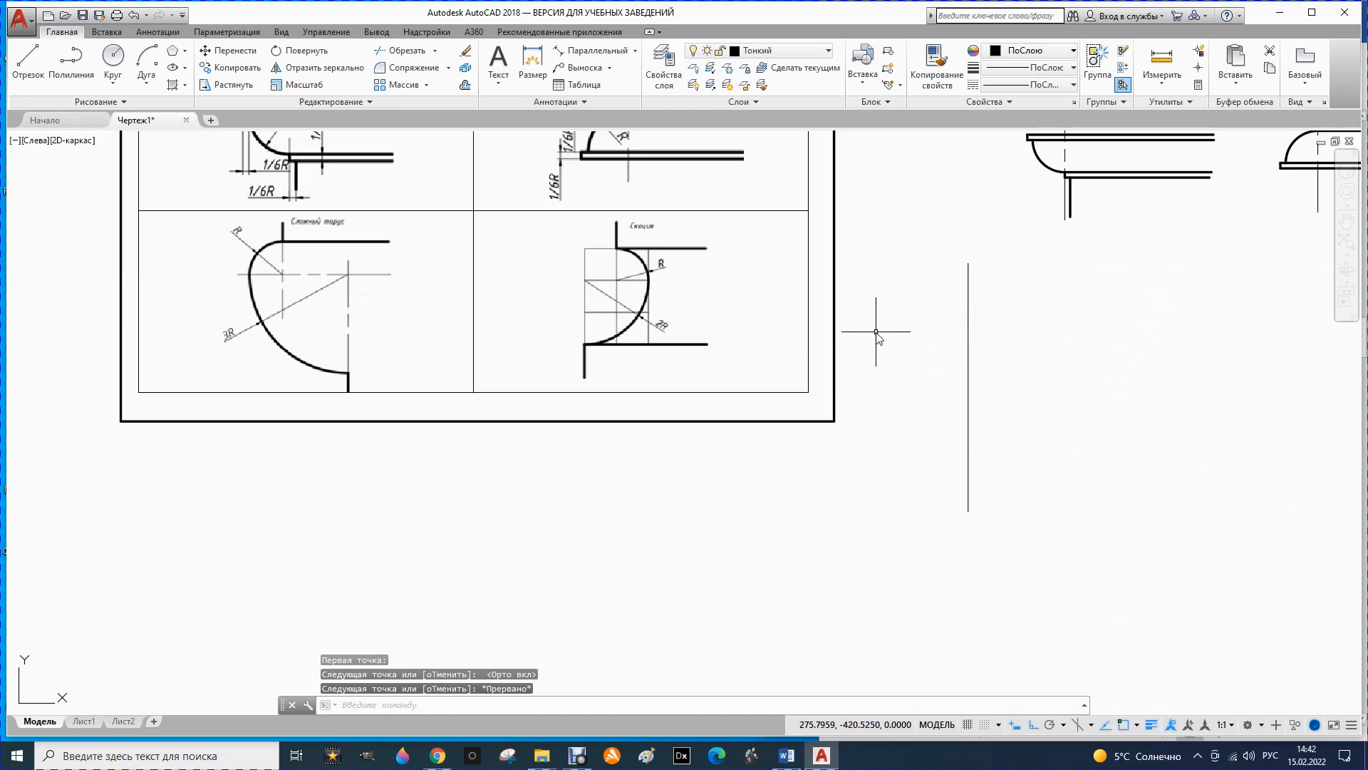
- Draw a long horizontal construction line crossing the upper part of the vertical line and extending further to its right
{"action": "left_click", "coordinate": [27, 61]}
{"action": "left_click", "coordinate": [891, 338]}
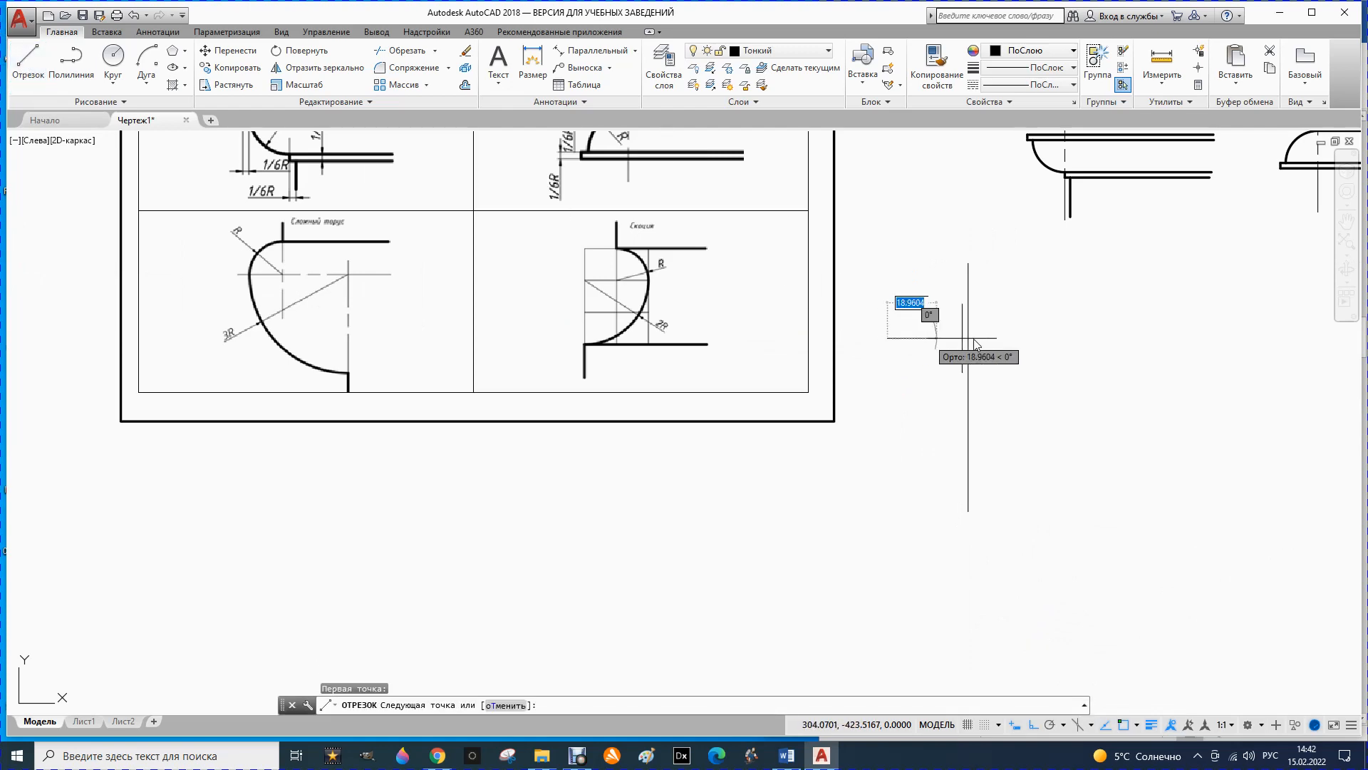
{"action": "left_click", "coordinate": [1126, 338]}
{"action": "key", "text": "Escape"}
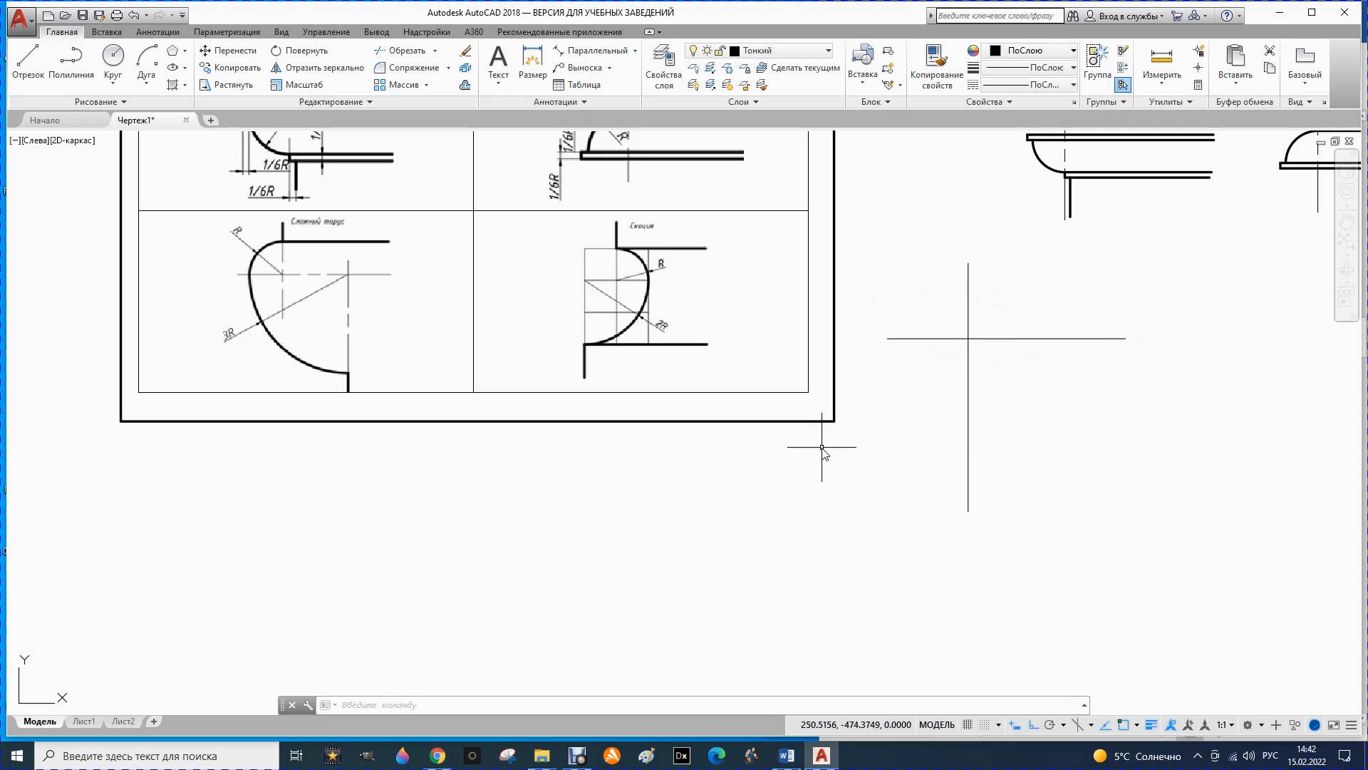
- Draw a circle of radius 15 centred on the intersection of the two construction lines
{"action": "left_click", "coordinate": [111, 55]}
{"action": "left_click", "coordinate": [968, 338]}
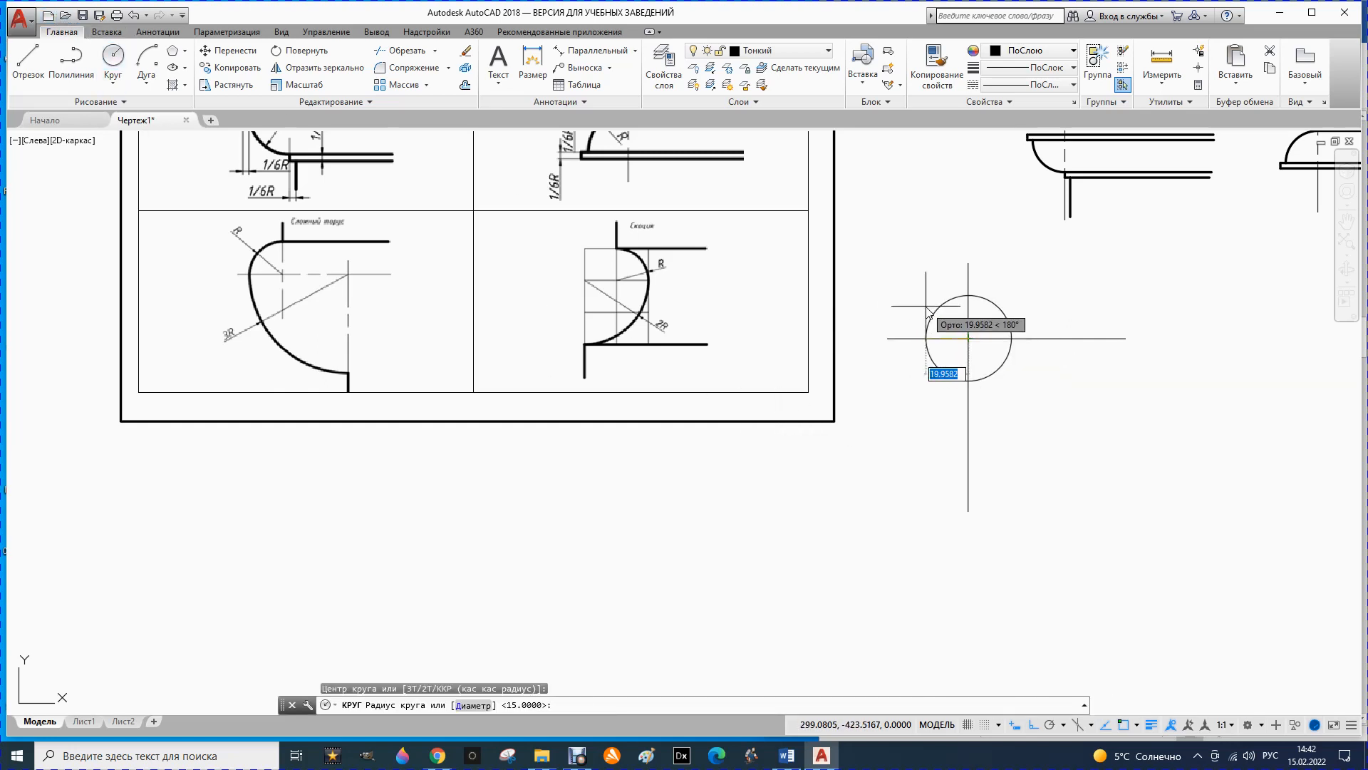
{"action": "type", "text": "15"}
{"action": "key", "text": "Return"}
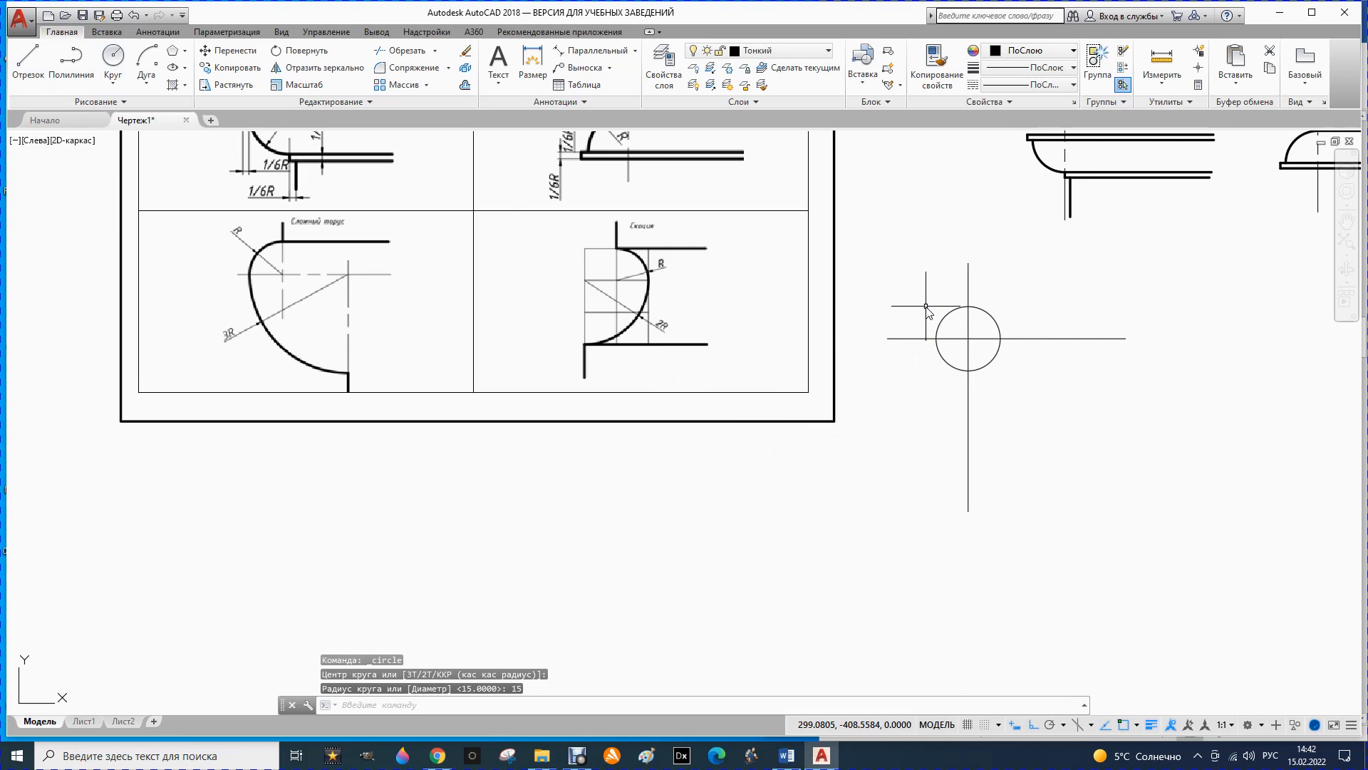
- Trim the radius 15 circle against both construction lines, keeping only its upper left quarter
{"action": "left_click", "coordinate": [403, 51]}
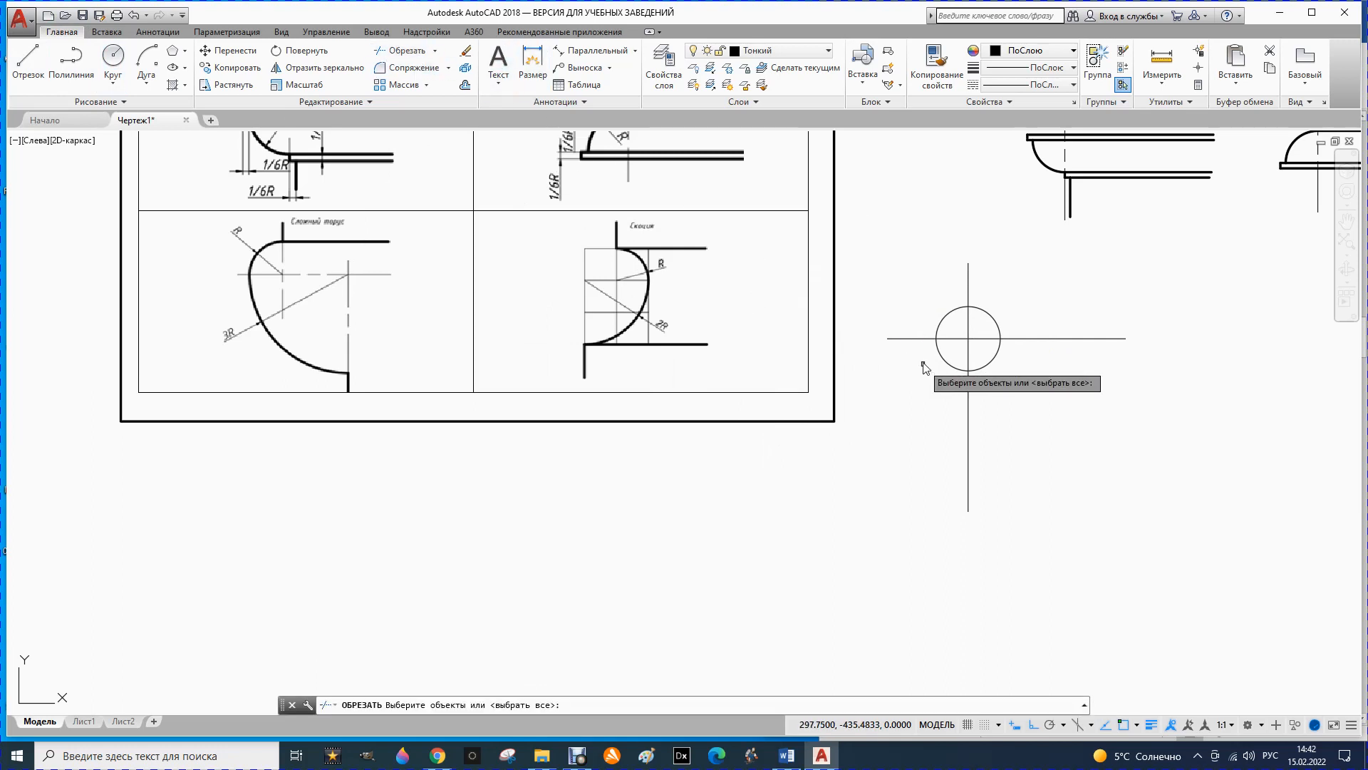
{"action": "left_click", "coordinate": [918, 339]}
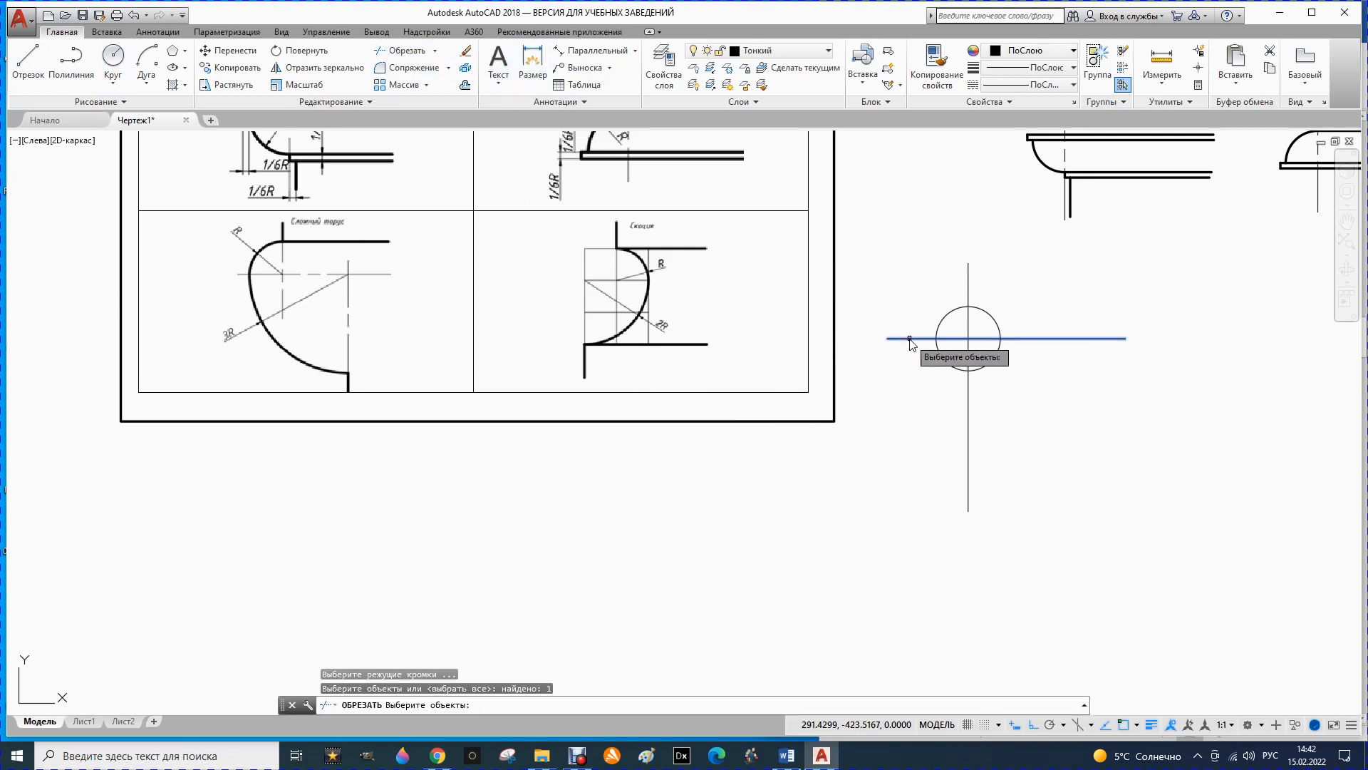
{"action": "left_click", "coordinate": [969, 426]}
{"action": "key", "text": "Return"}
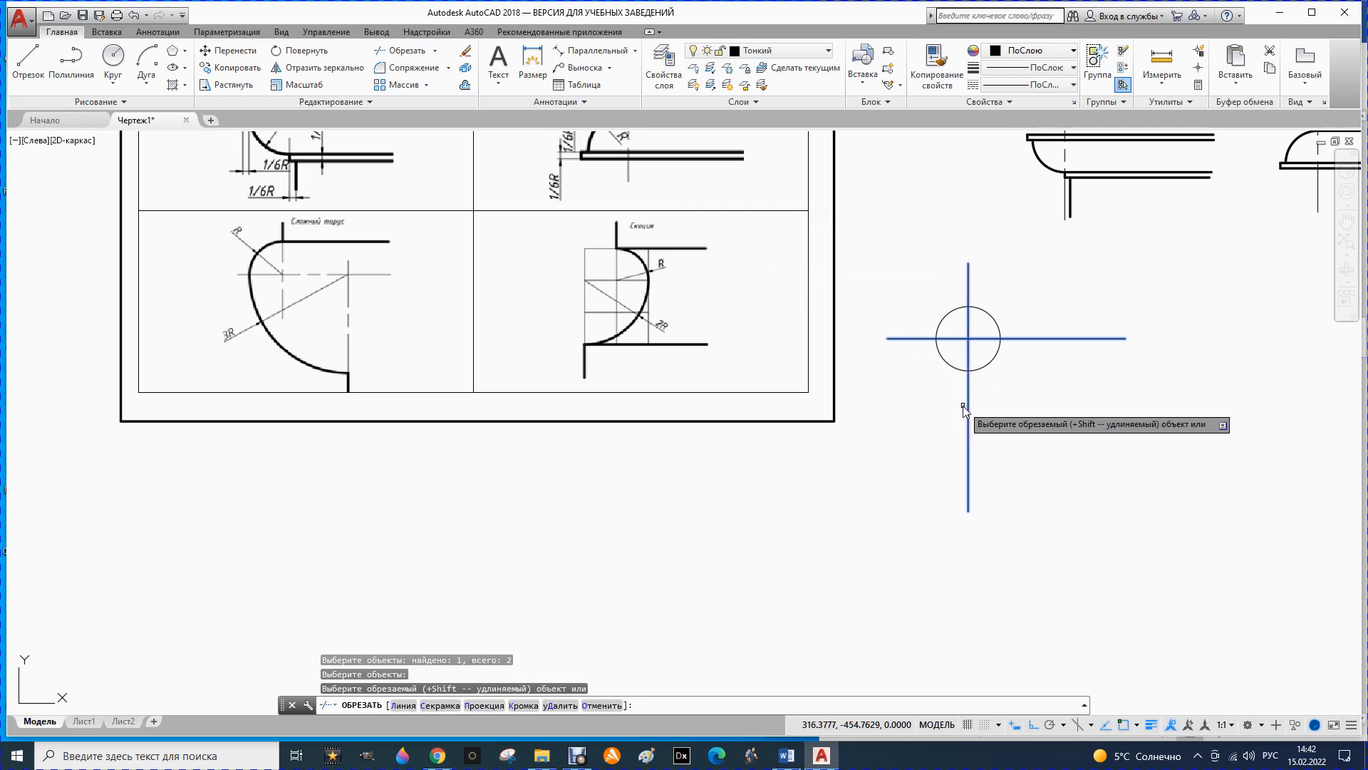
{"action": "left_click", "coordinate": [945, 360]}
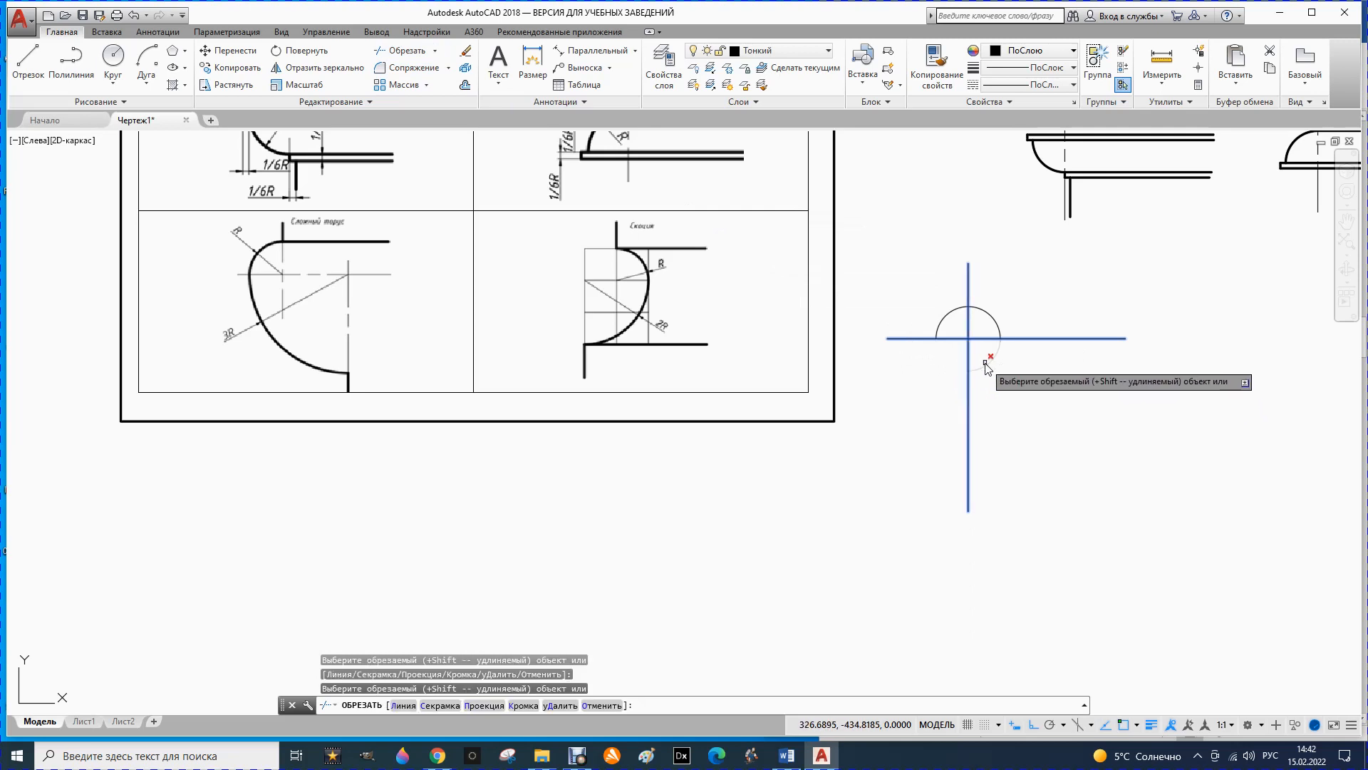
{"action": "left_click", "coordinate": [985, 315]}
{"action": "key", "text": "Escape"}
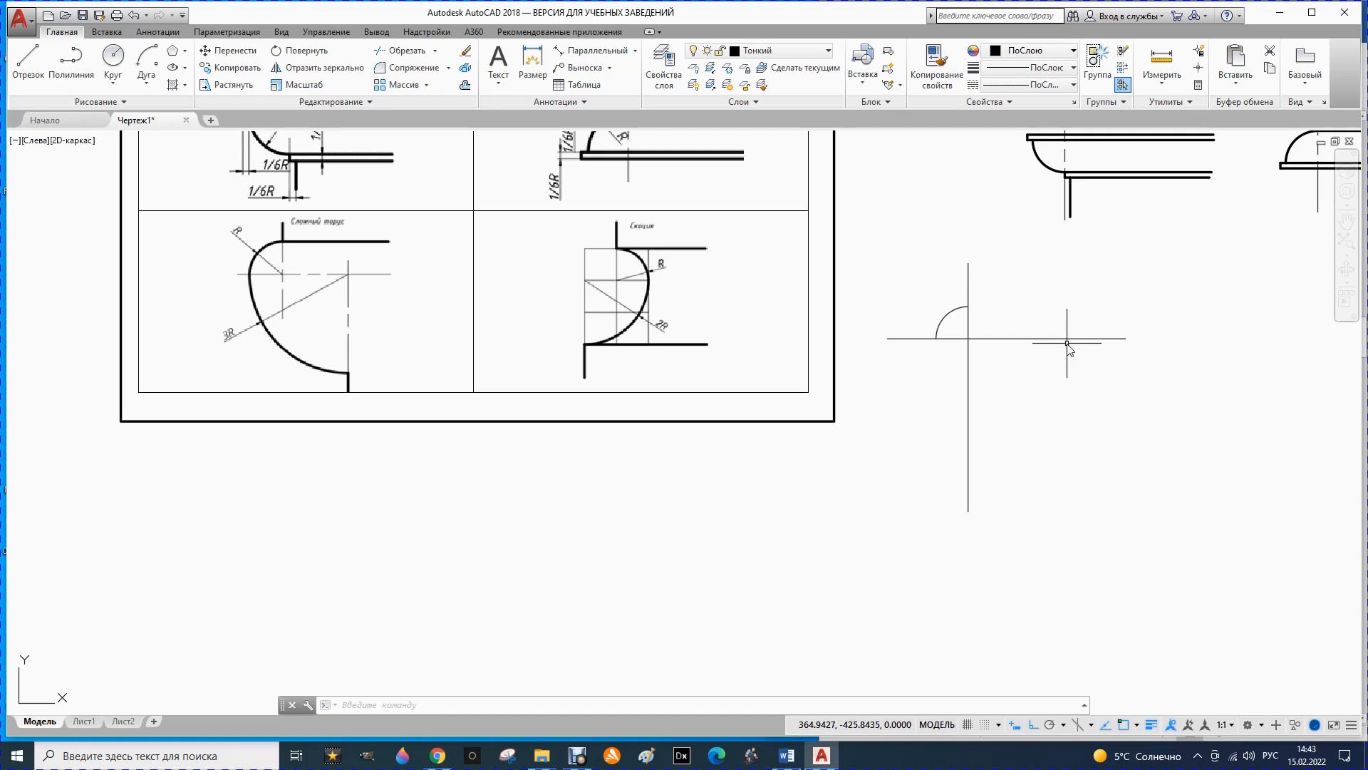
- Offset the vertical construction line 30 to the right
{"action": "left_click", "coordinate": [464, 85]}
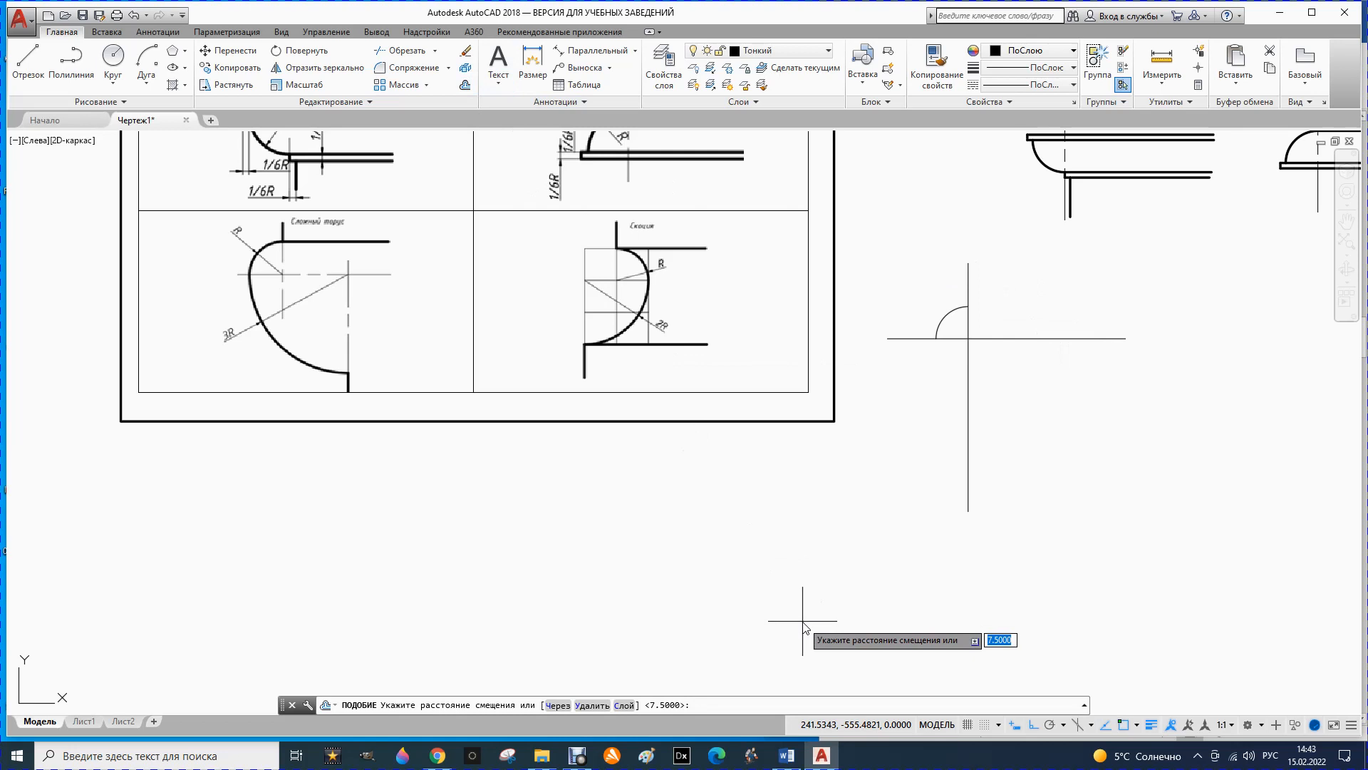
{"action": "key", "text": "Return"}
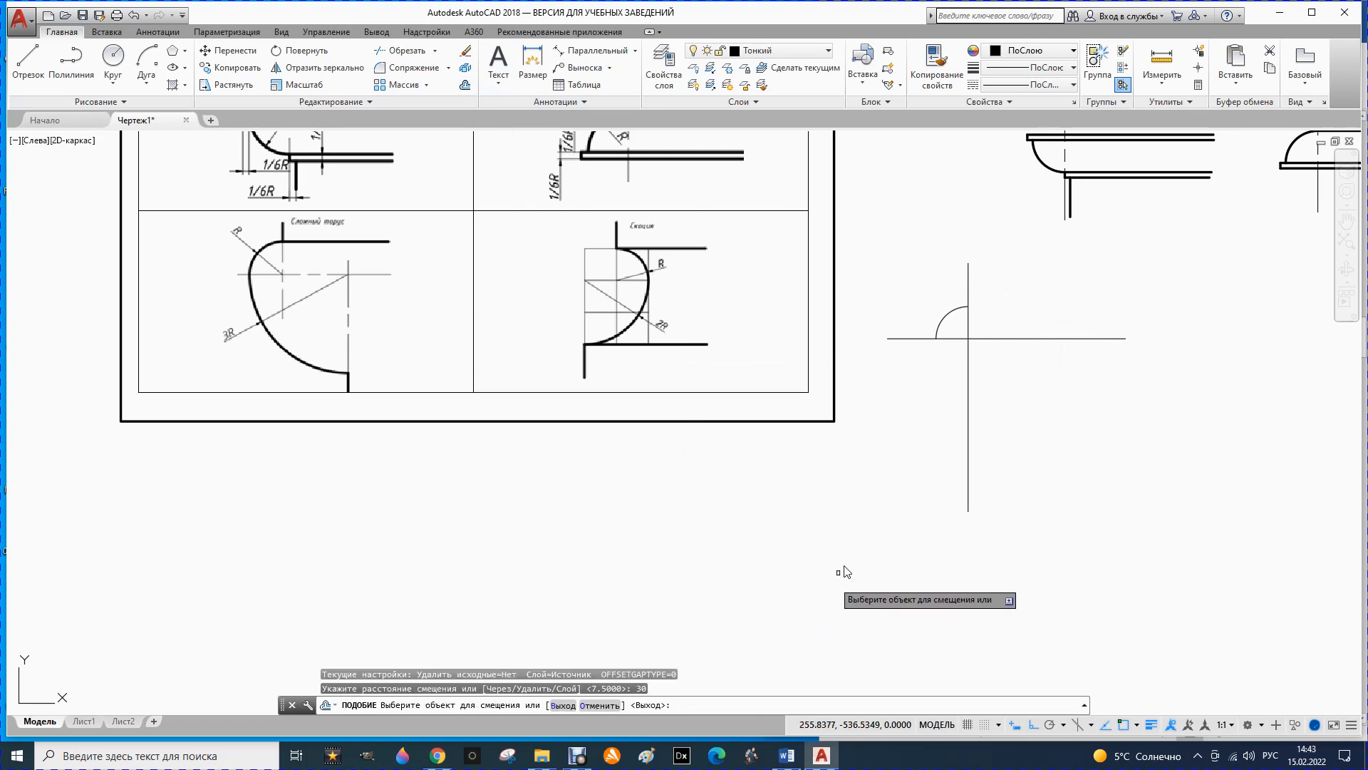
{"action": "left_click", "coordinate": [967, 455]}
{"action": "left_click", "coordinate": [1041, 446]}
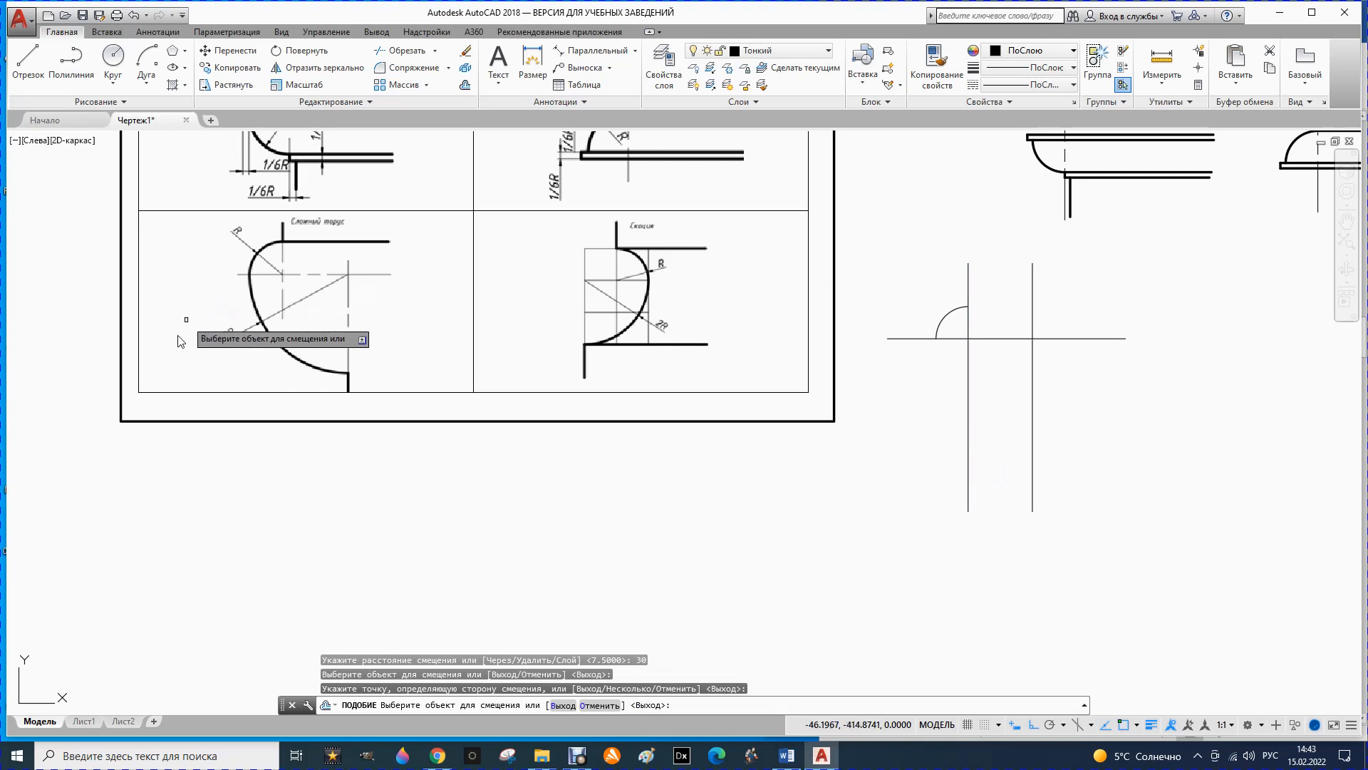
- Draw a radius 45 circle centred where the offset vertical meets the horizontal line, passing through the small arc's left end
{"action": "left_click", "coordinate": [113, 64]}
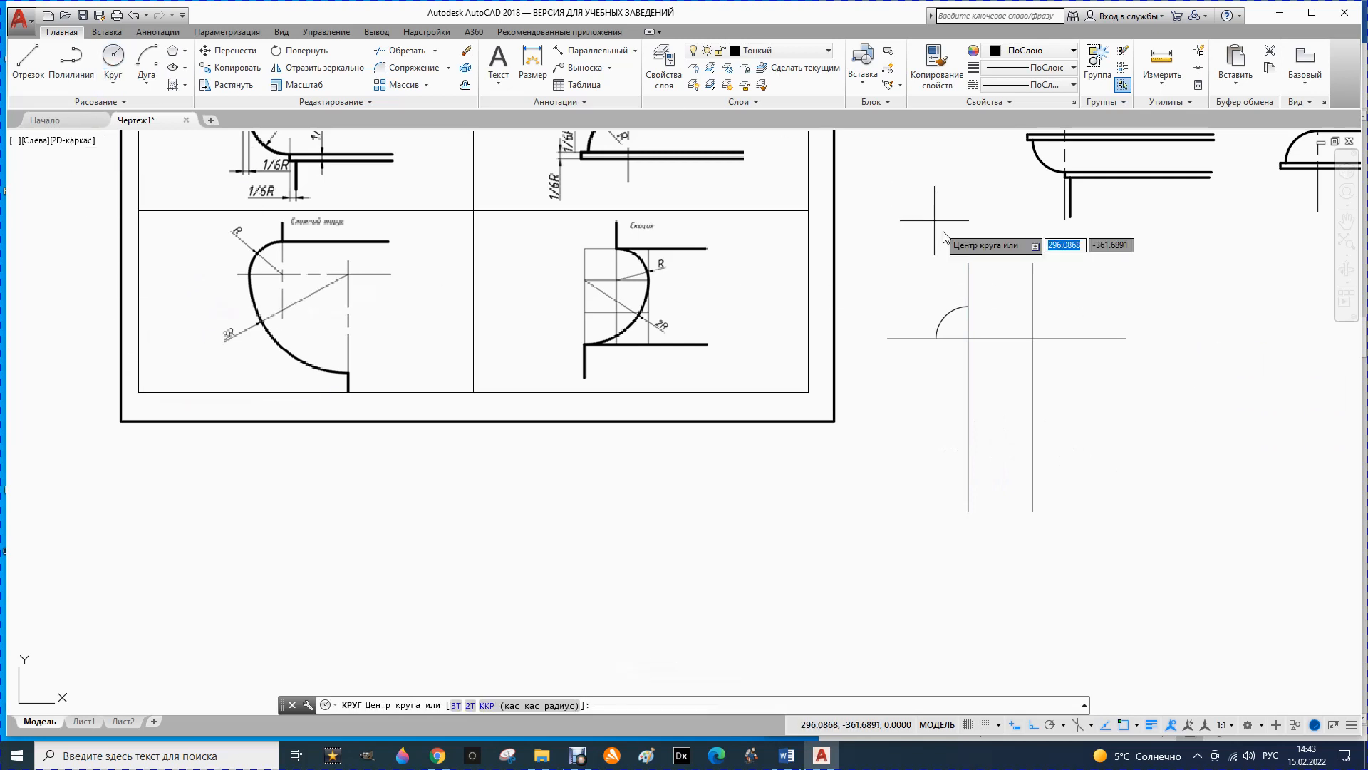
{"action": "left_click", "coordinate": [1033, 338]}
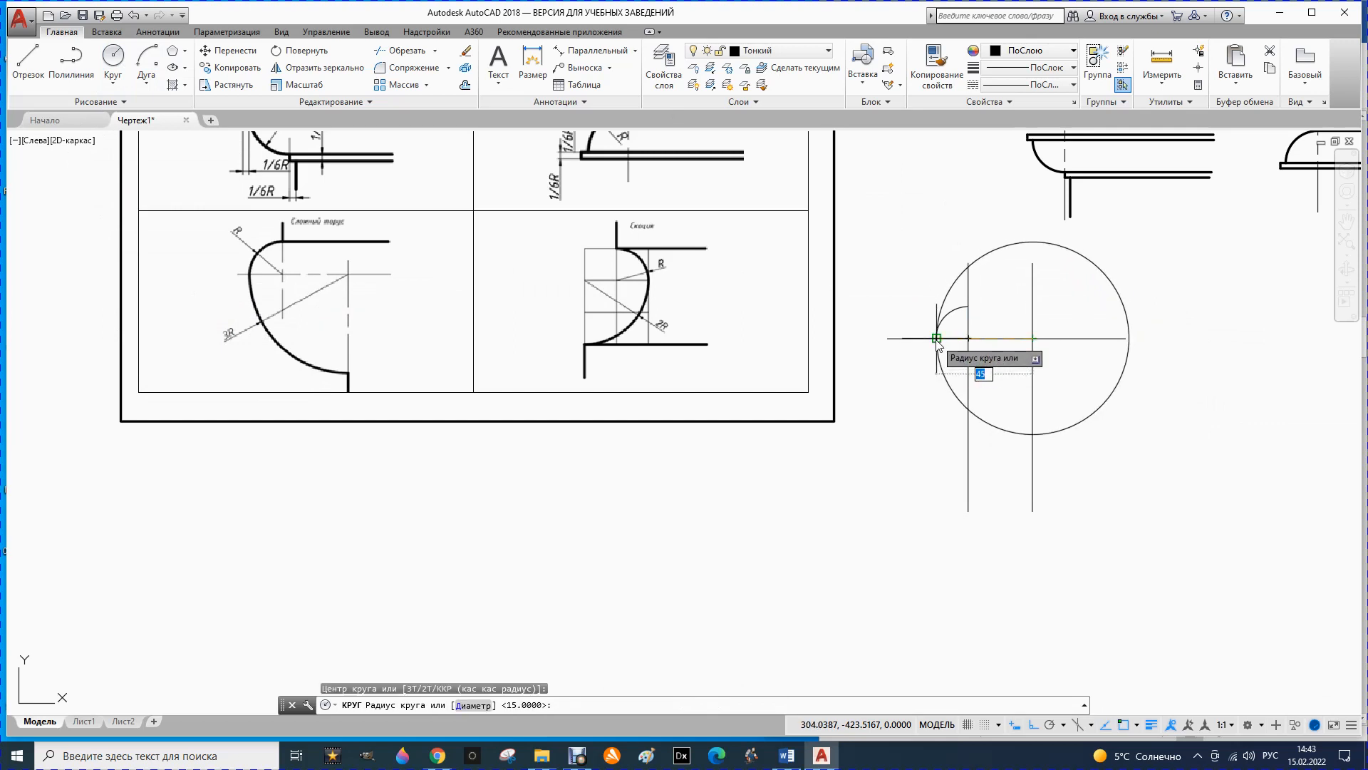
{"action": "left_click", "coordinate": [938, 339]}
{"action": "key", "text": "Escape"}
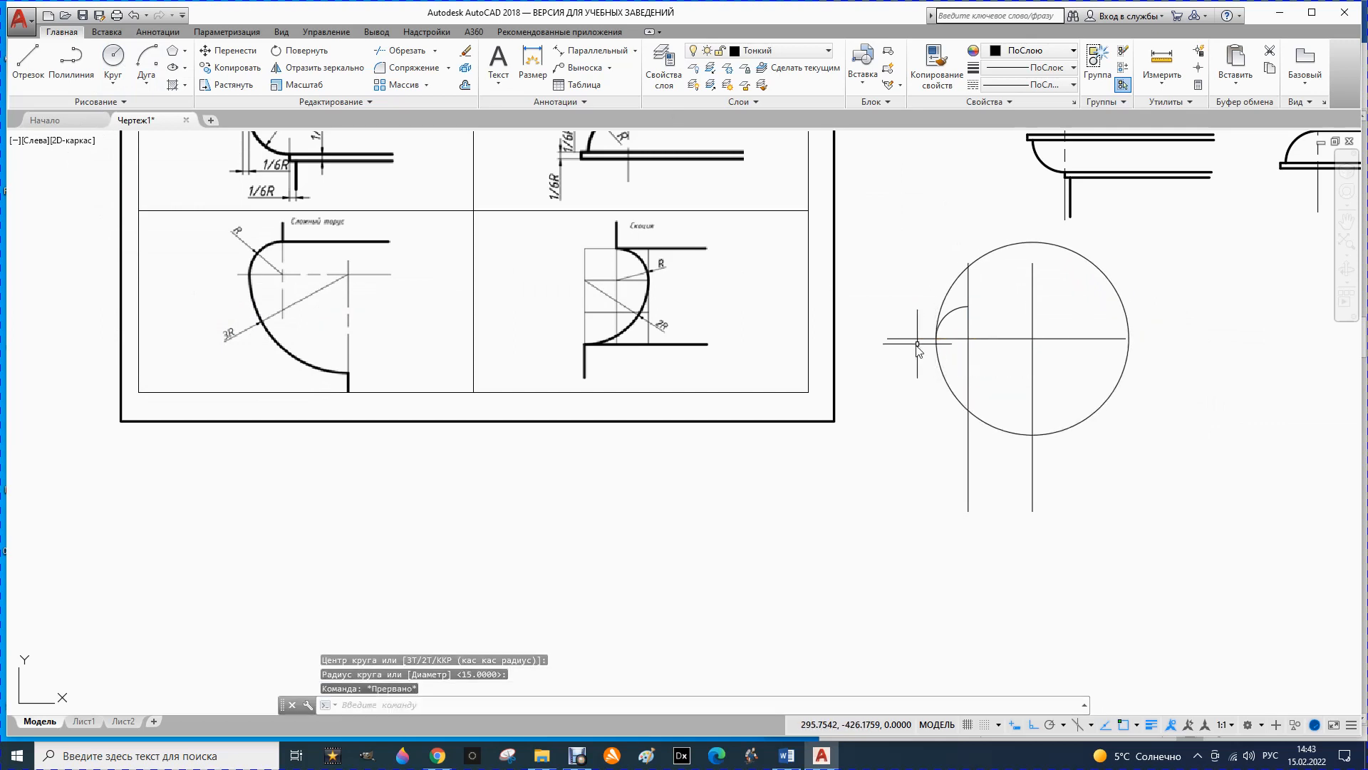
- Trim the large circle against the right vertical and the horizontal line, keeping only its lower left quarter
{"action": "left_click", "coordinate": [419, 57]}
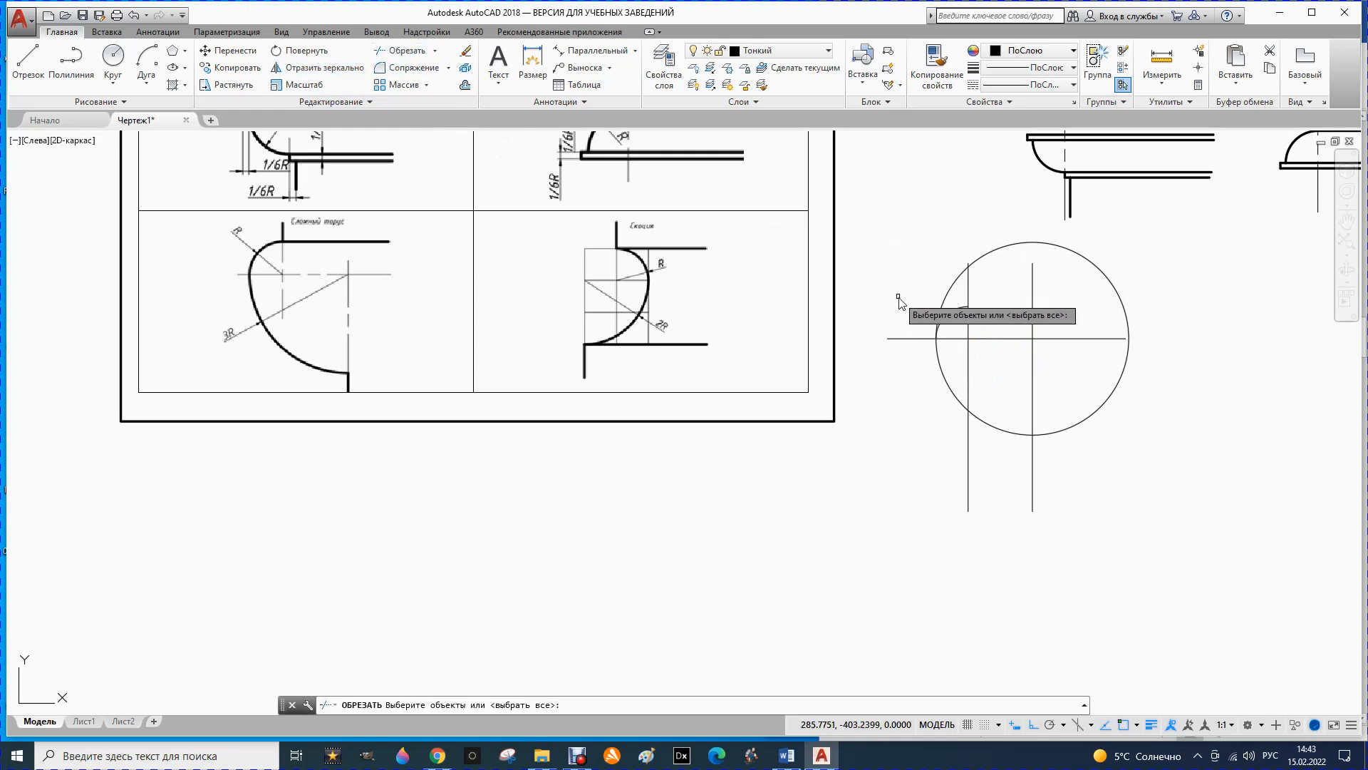
{"action": "left_click", "coordinate": [1033, 407]}
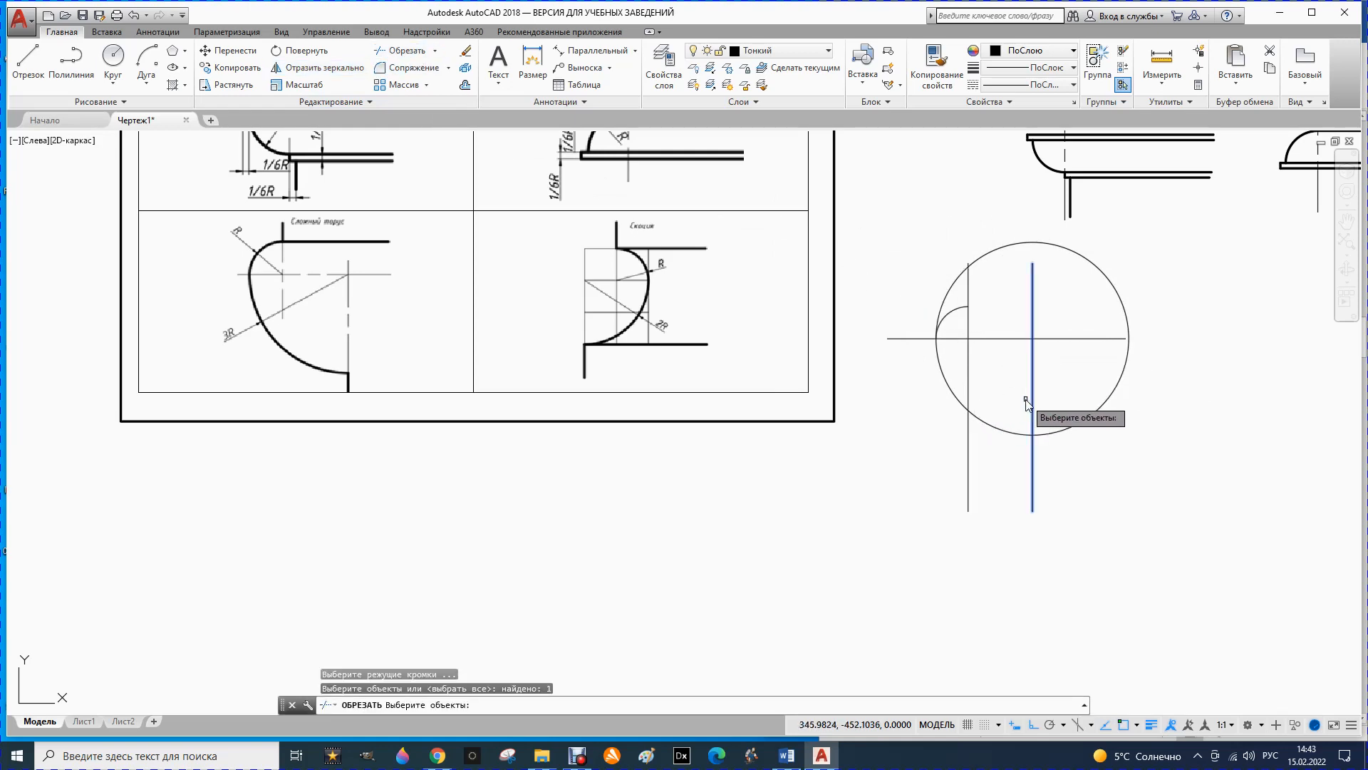
{"action": "left_click", "coordinate": [999, 339]}
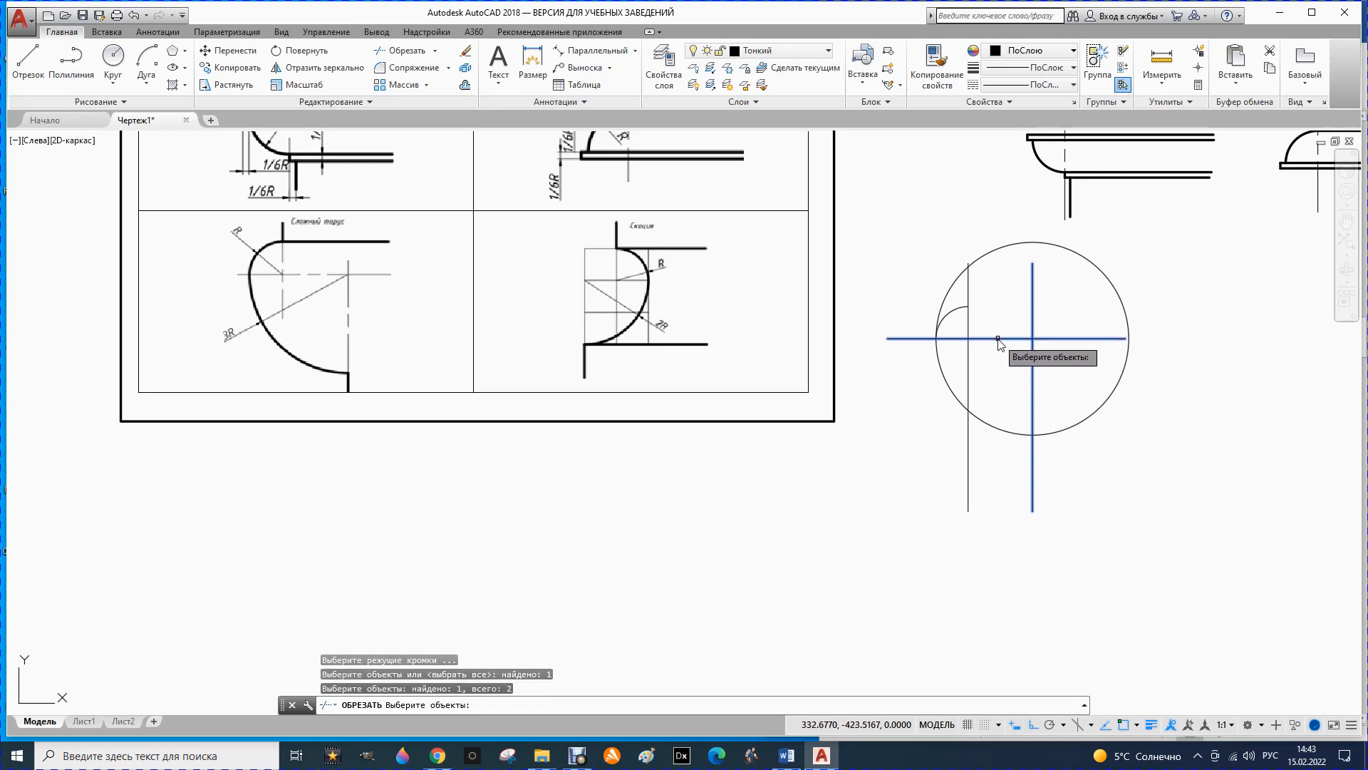
{"action": "key", "text": "Return"}
{"action": "left_click", "coordinate": [993, 250]}
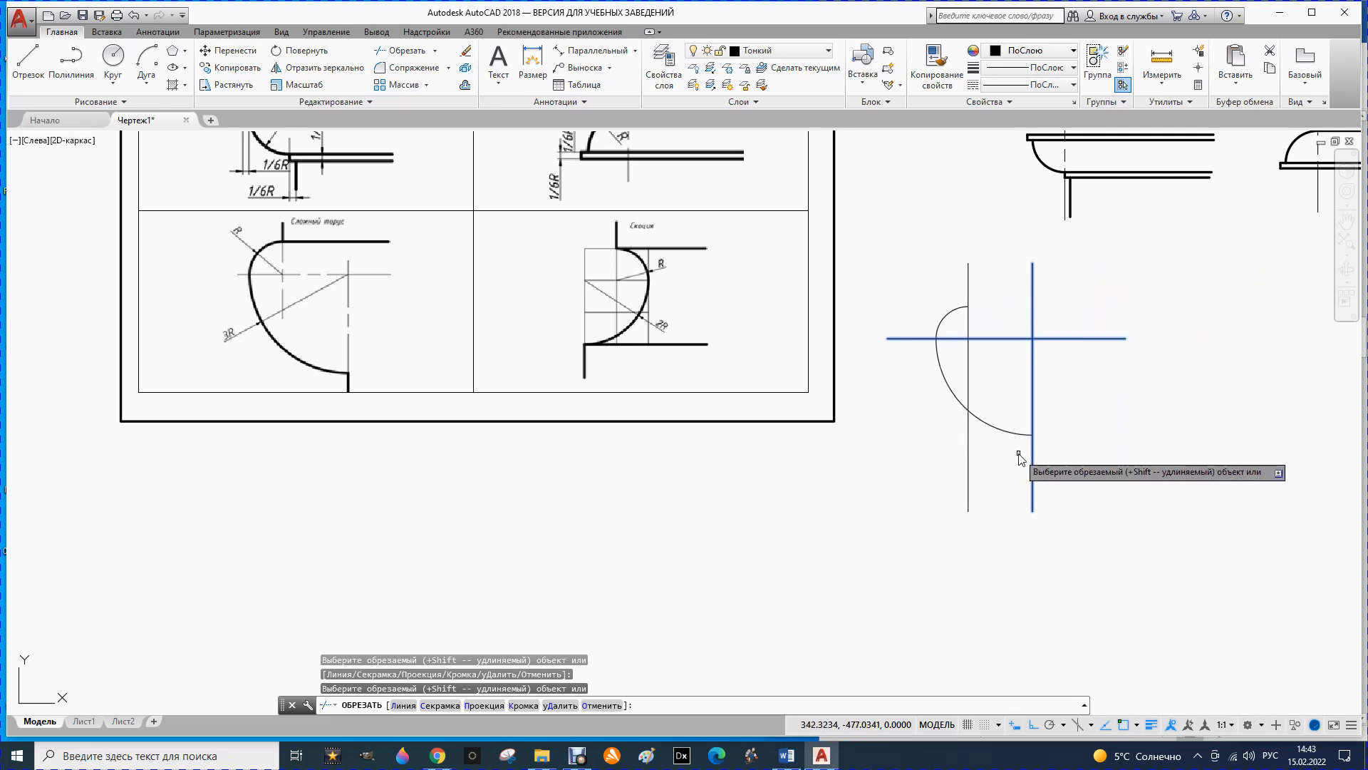
{"action": "key", "text": "Escape"}
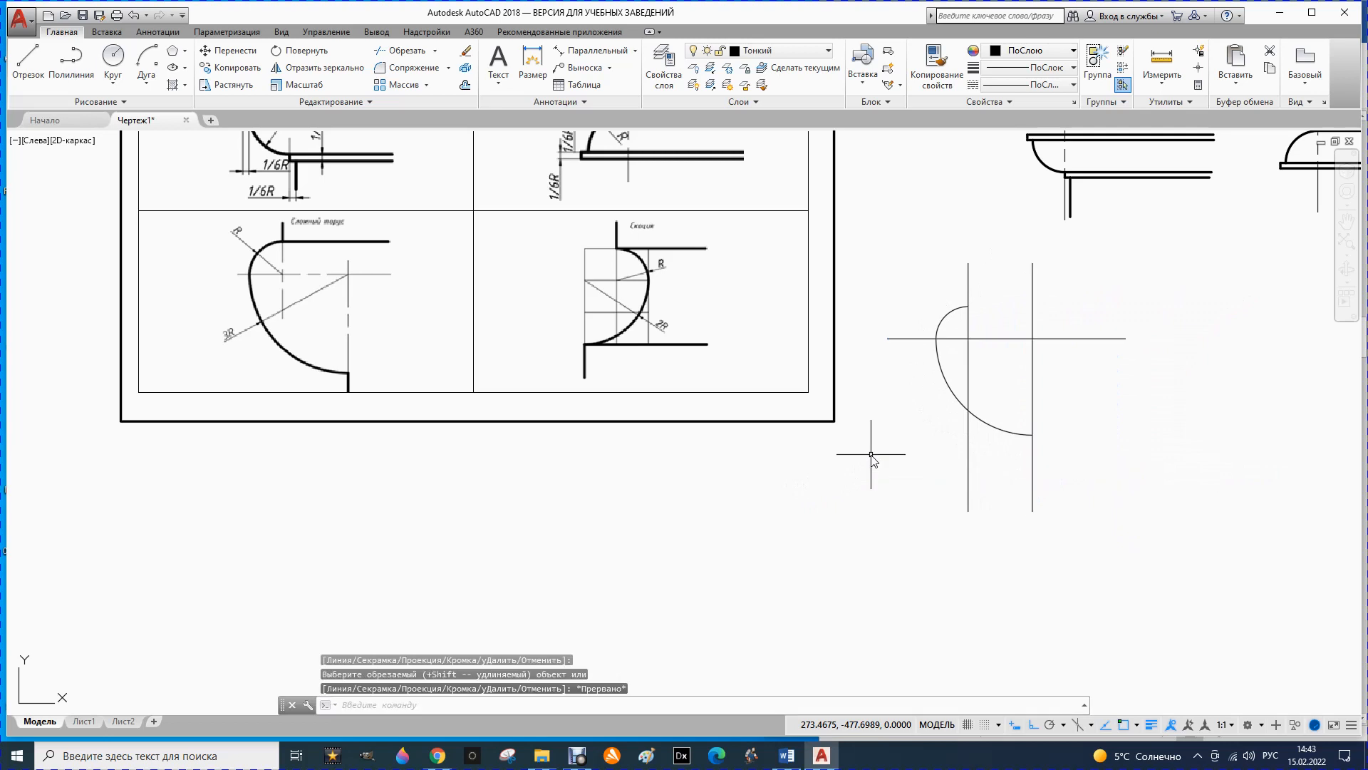
- Assign the two vertical construction lines and the horizontal one to the Осевой layer
{"action": "left_click", "coordinate": [1032, 401]}
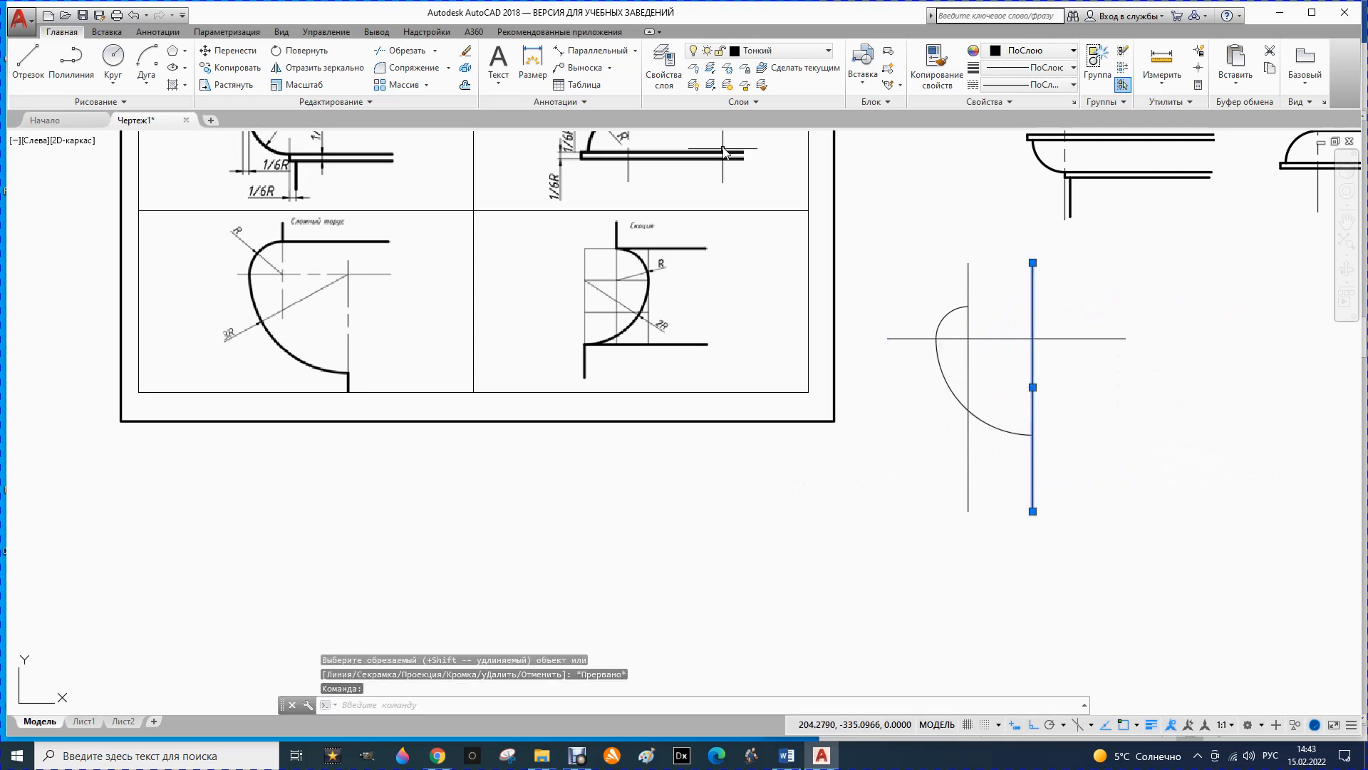
{"action": "left_click", "coordinate": [979, 338]}
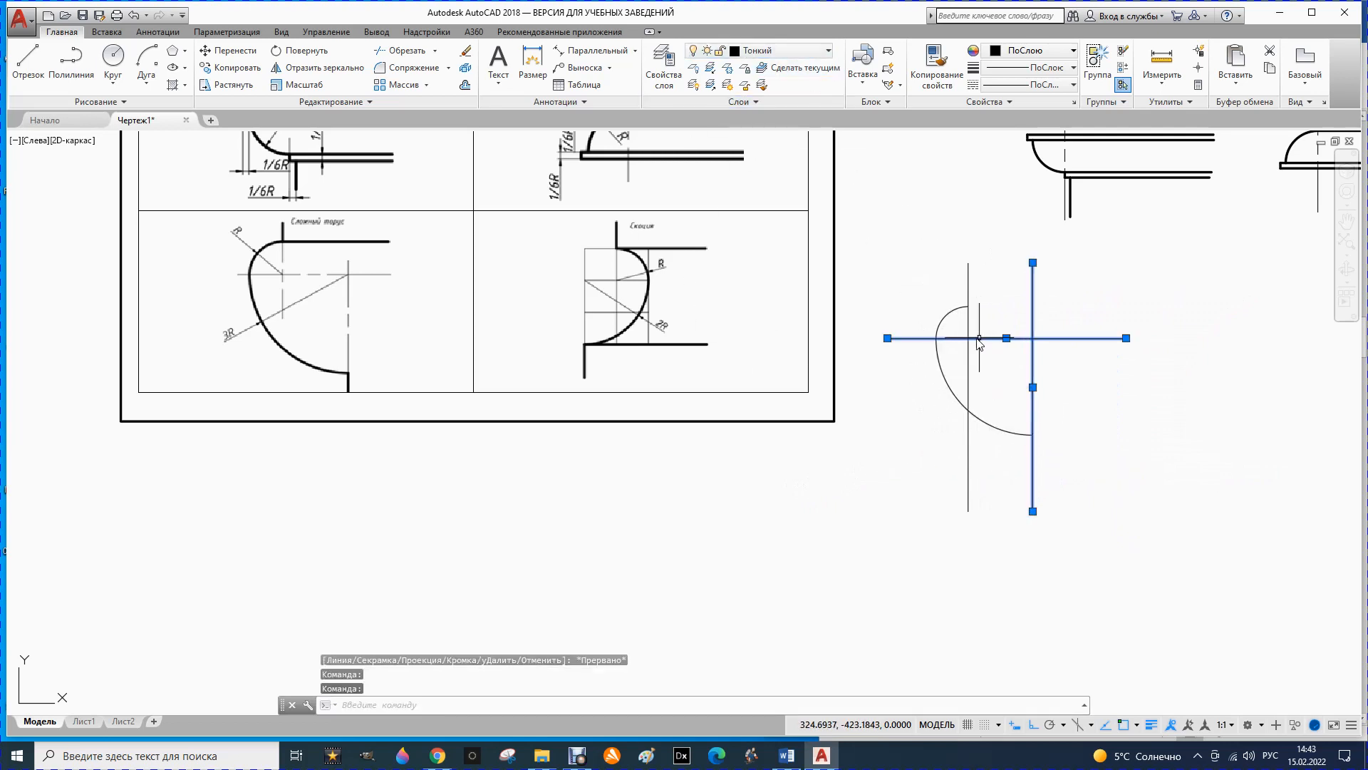
{"action": "left_click", "coordinate": [969, 363]}
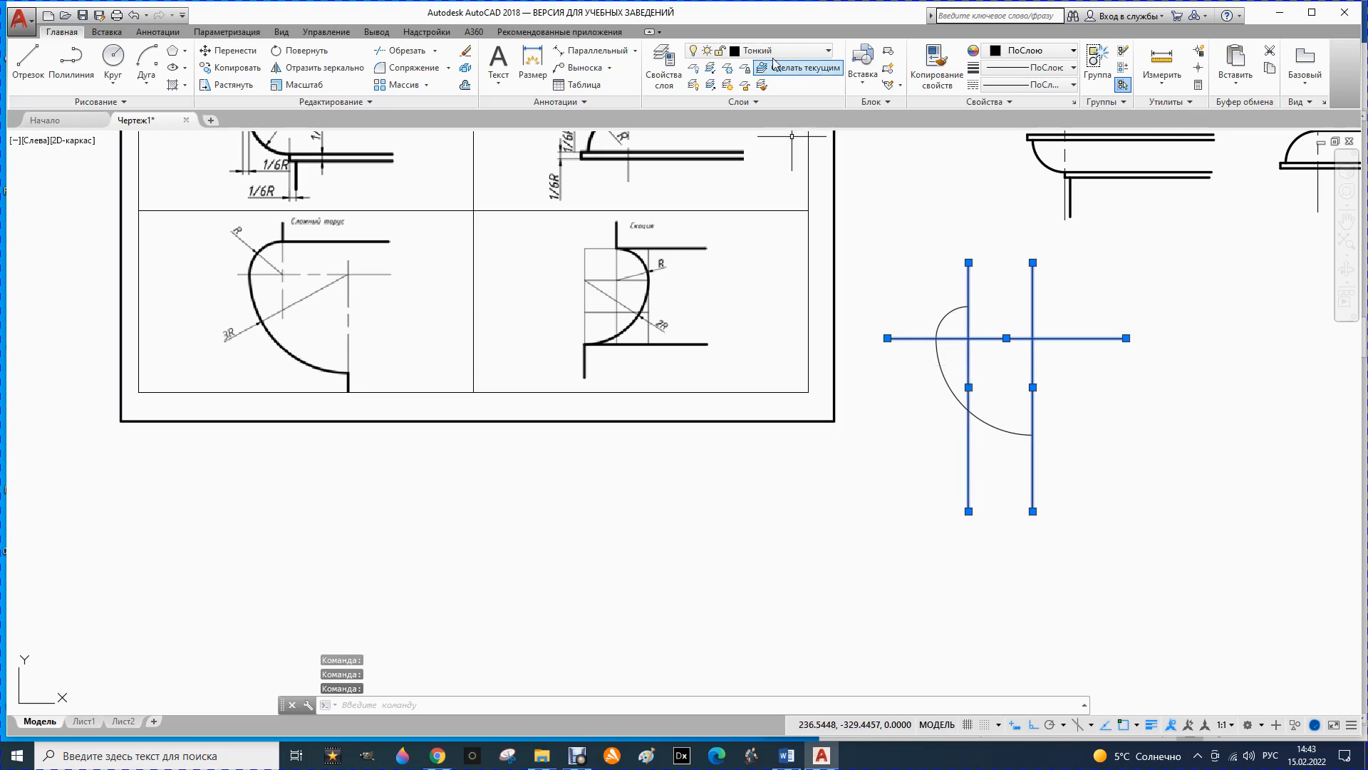
{"action": "left_click", "coordinate": [829, 52]}
{"action": "left_click", "coordinate": [762, 107]}
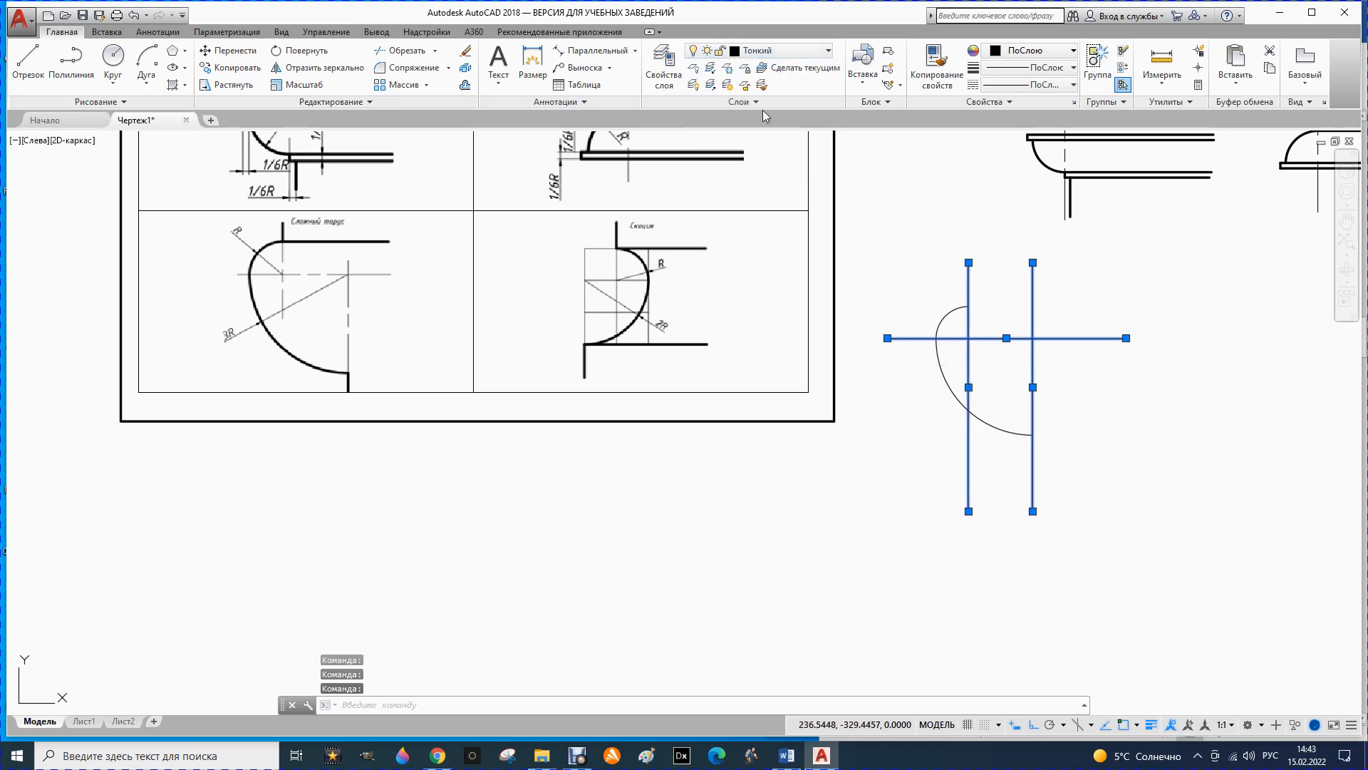
{"action": "left_click", "coordinate": [784, 51]}
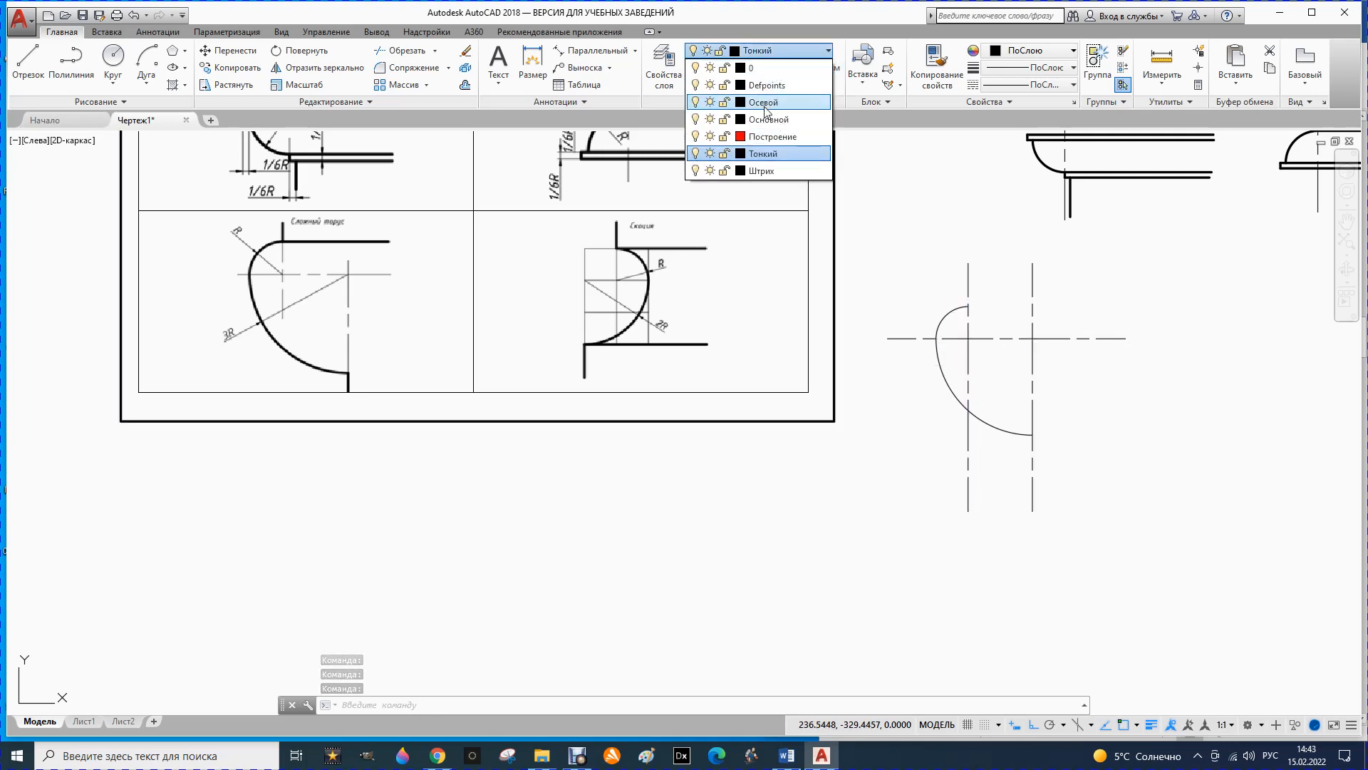
{"action": "left_click", "coordinate": [762, 104]}
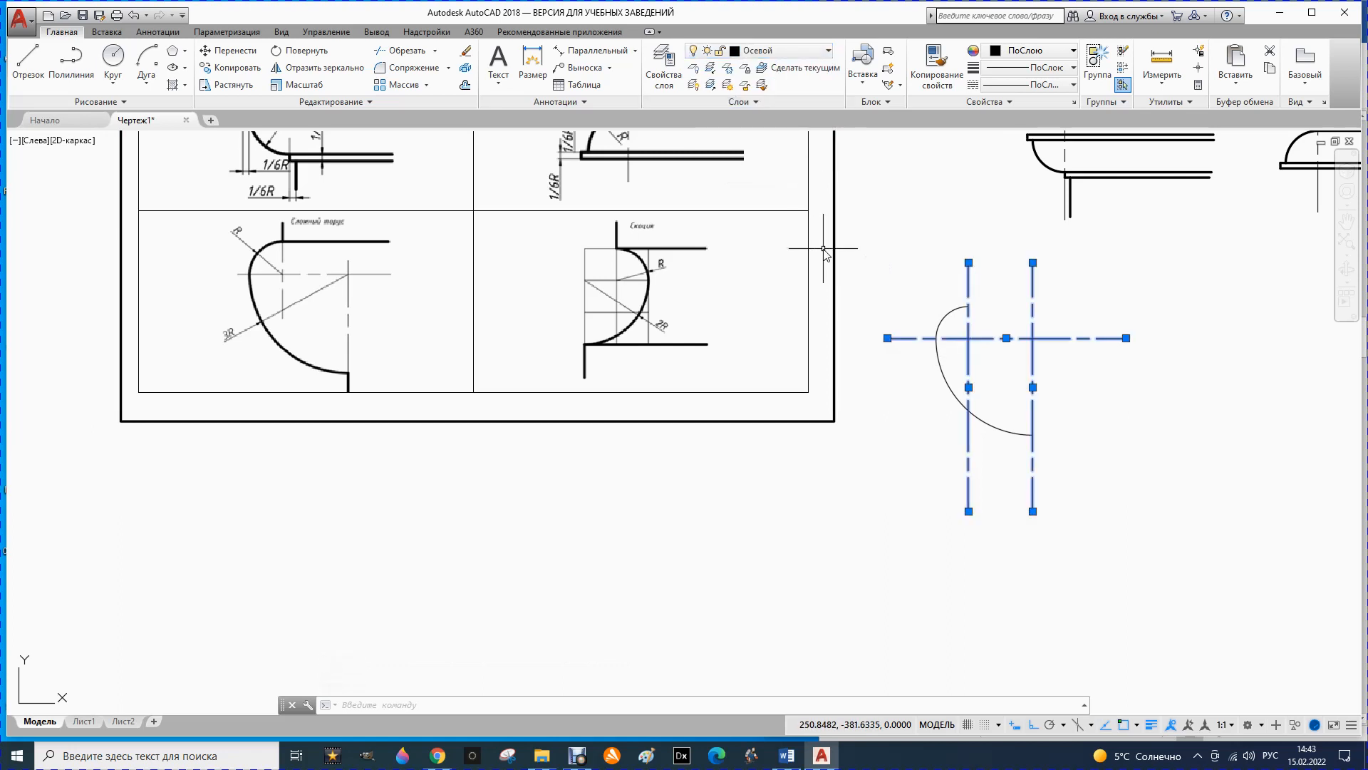
{"action": "key", "text": "Escape"}
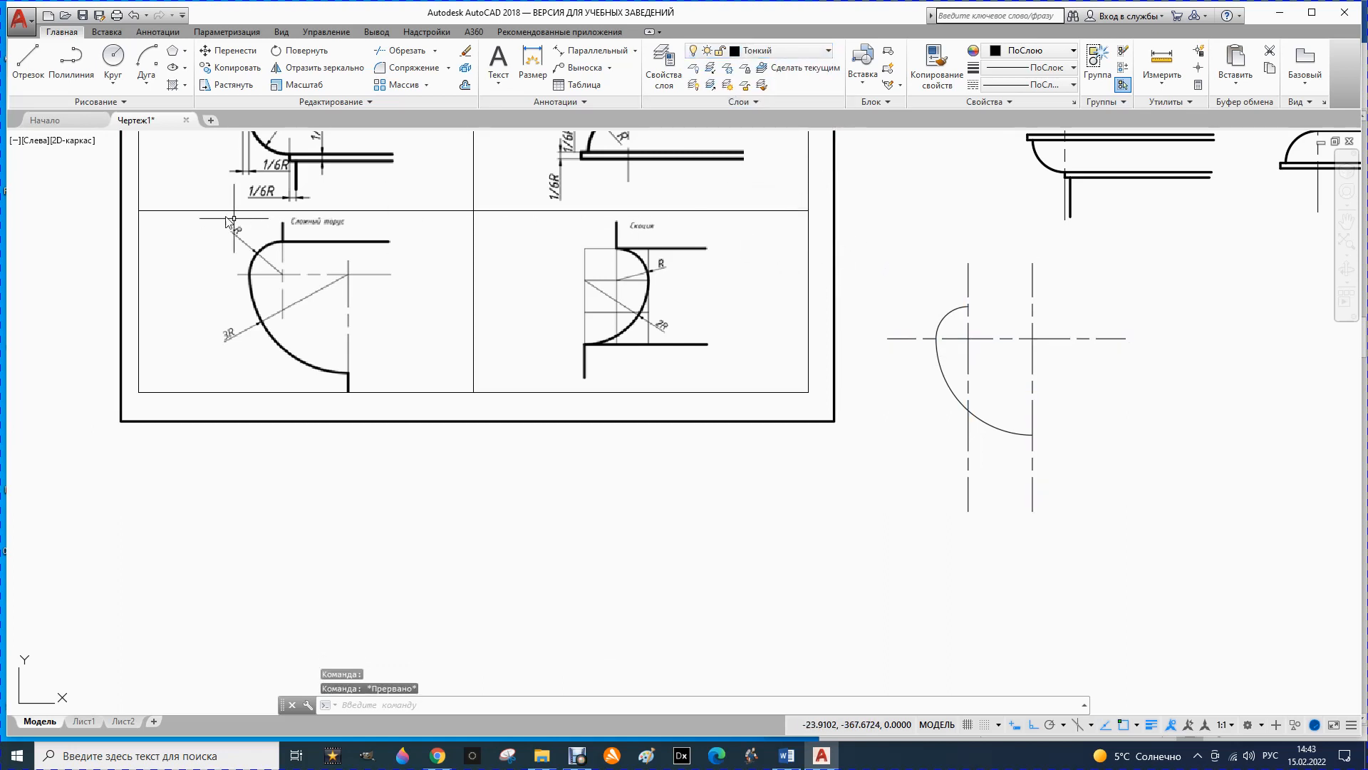
- Draw a horizontal line about 46 units long to the right from the upper end of the small arc
{"action": "left_click", "coordinate": [27, 57]}
{"action": "left_click", "coordinate": [969, 306]}
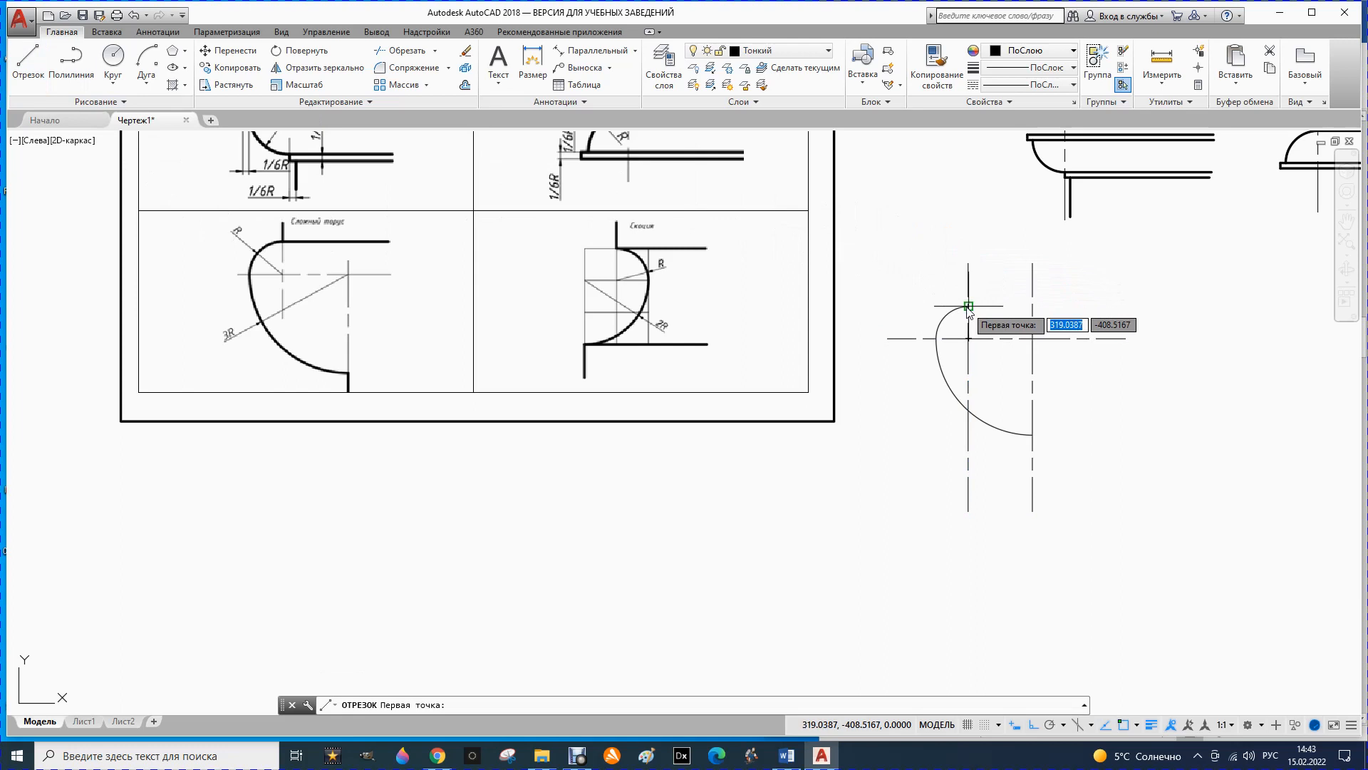
{"action": "left_click", "coordinate": [1066, 307]}
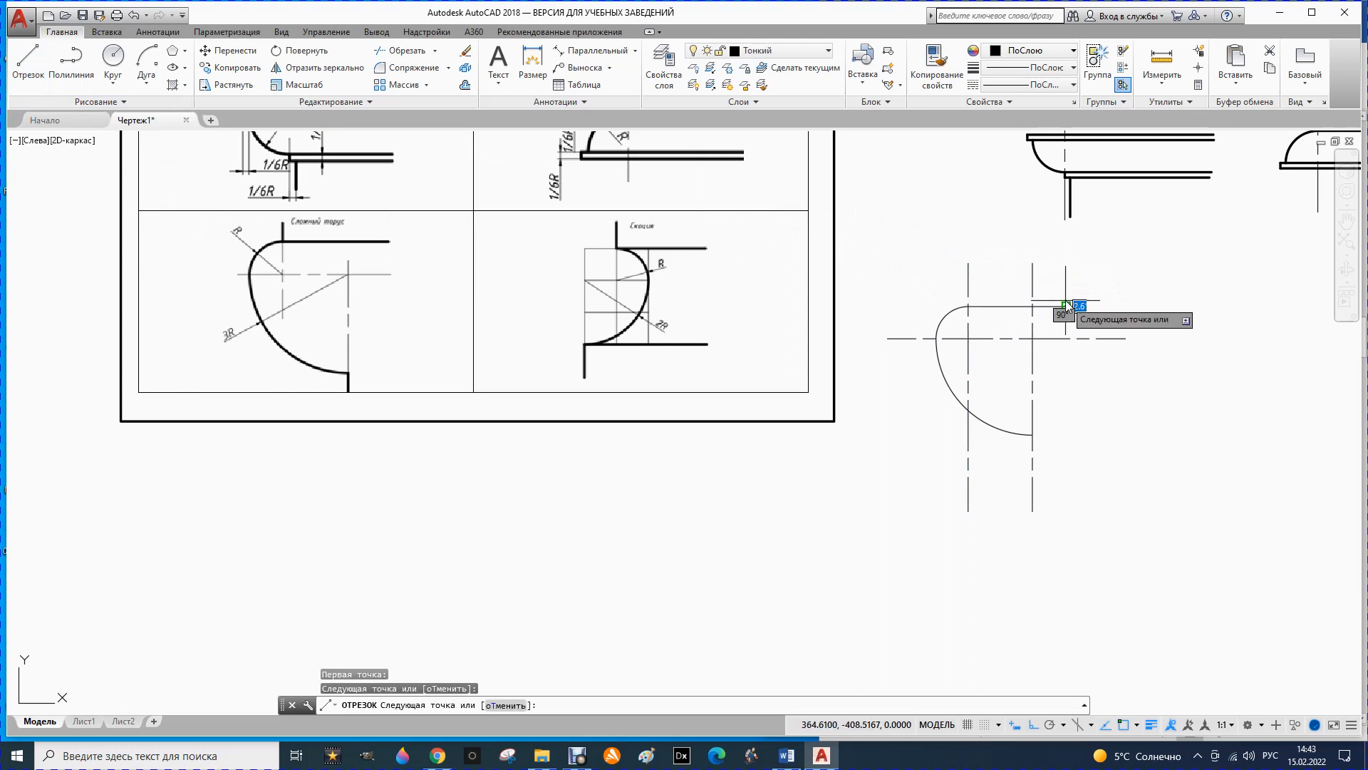
{"action": "key", "text": "Escape"}
- Draw a vertical line about 21 units long down from the lower end of the large arc
{"action": "left_click", "coordinate": [27, 57]}
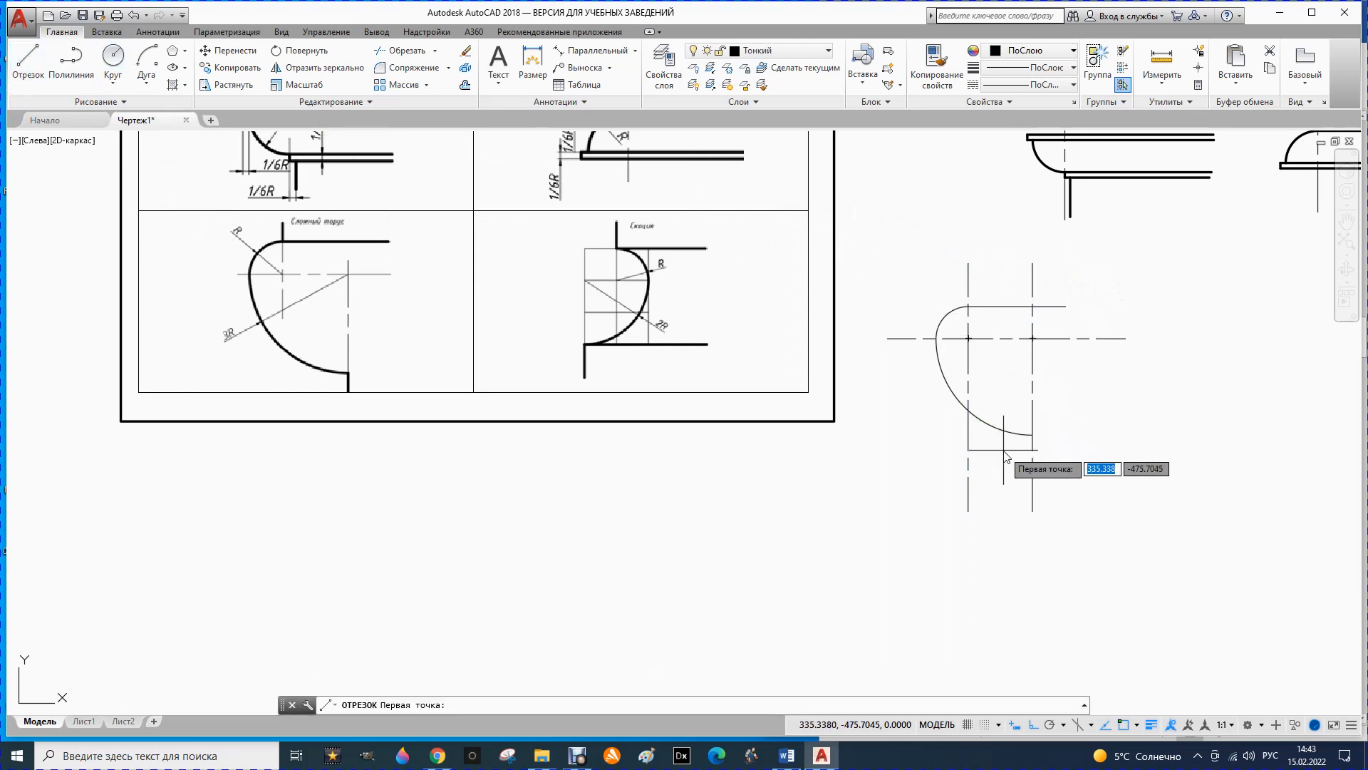
{"action": "left_click", "coordinate": [1033, 433]}
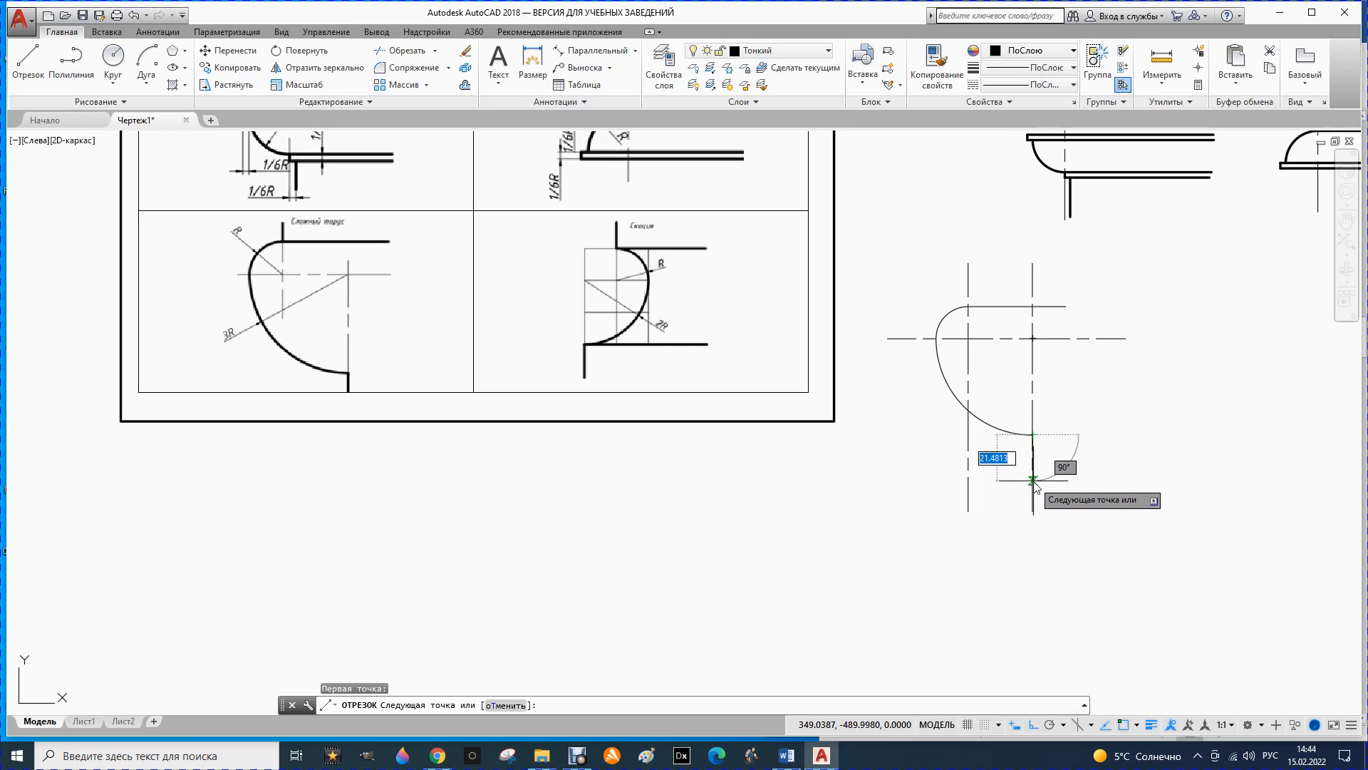
{"action": "left_click", "coordinate": [1033, 481]}
{"action": "key", "text": "Escape"}
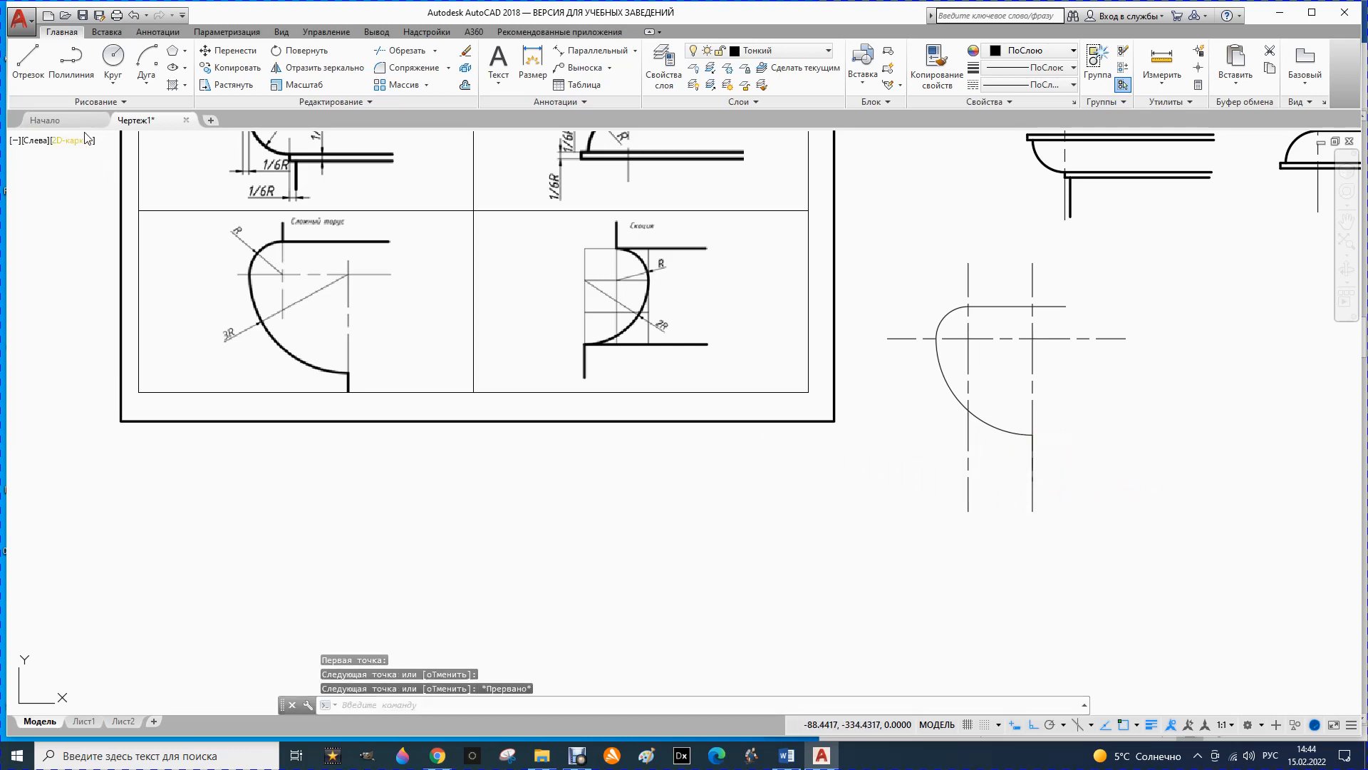
- Draw a short vertical line up from the upper end of the small arc, along the left axis
{"action": "left_click", "coordinate": [27, 57]}
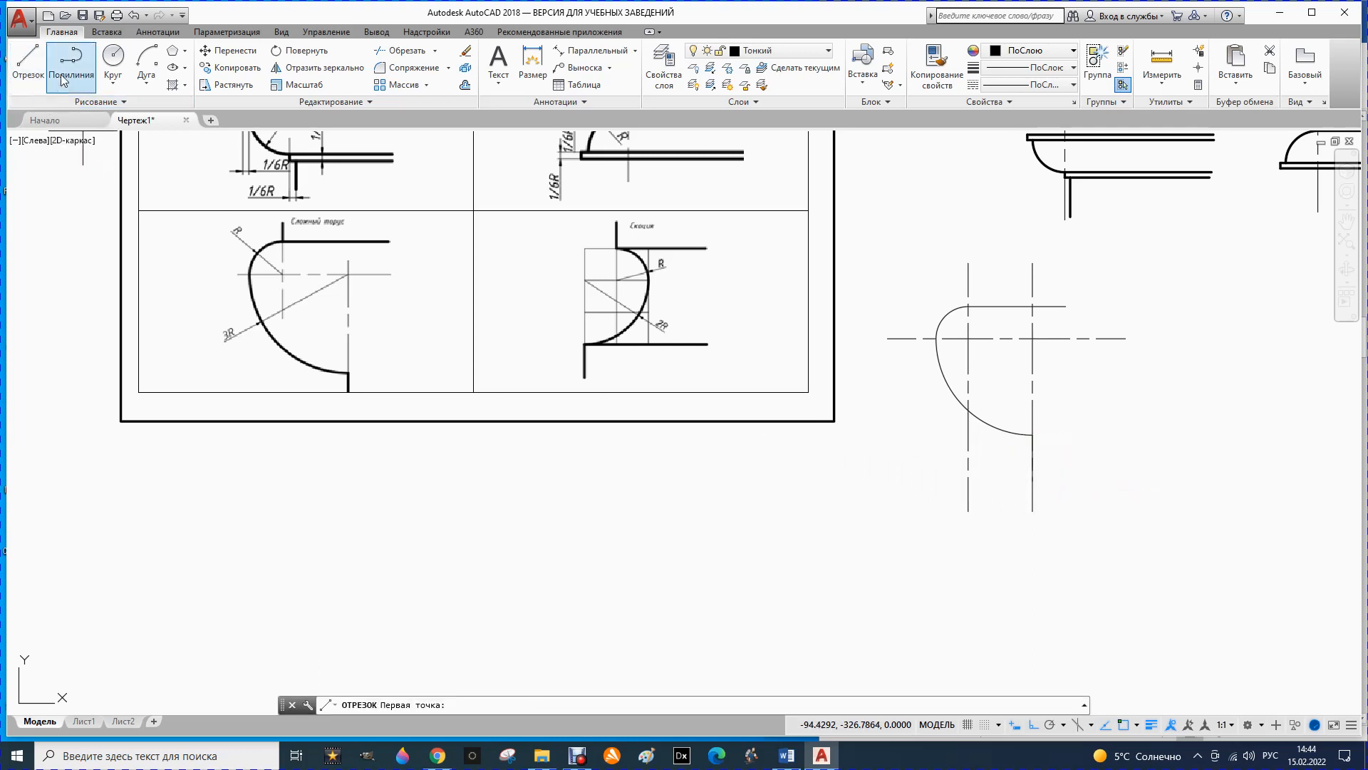
{"action": "left_click", "coordinate": [969, 299]}
{"action": "left_click", "coordinate": [969, 284]}
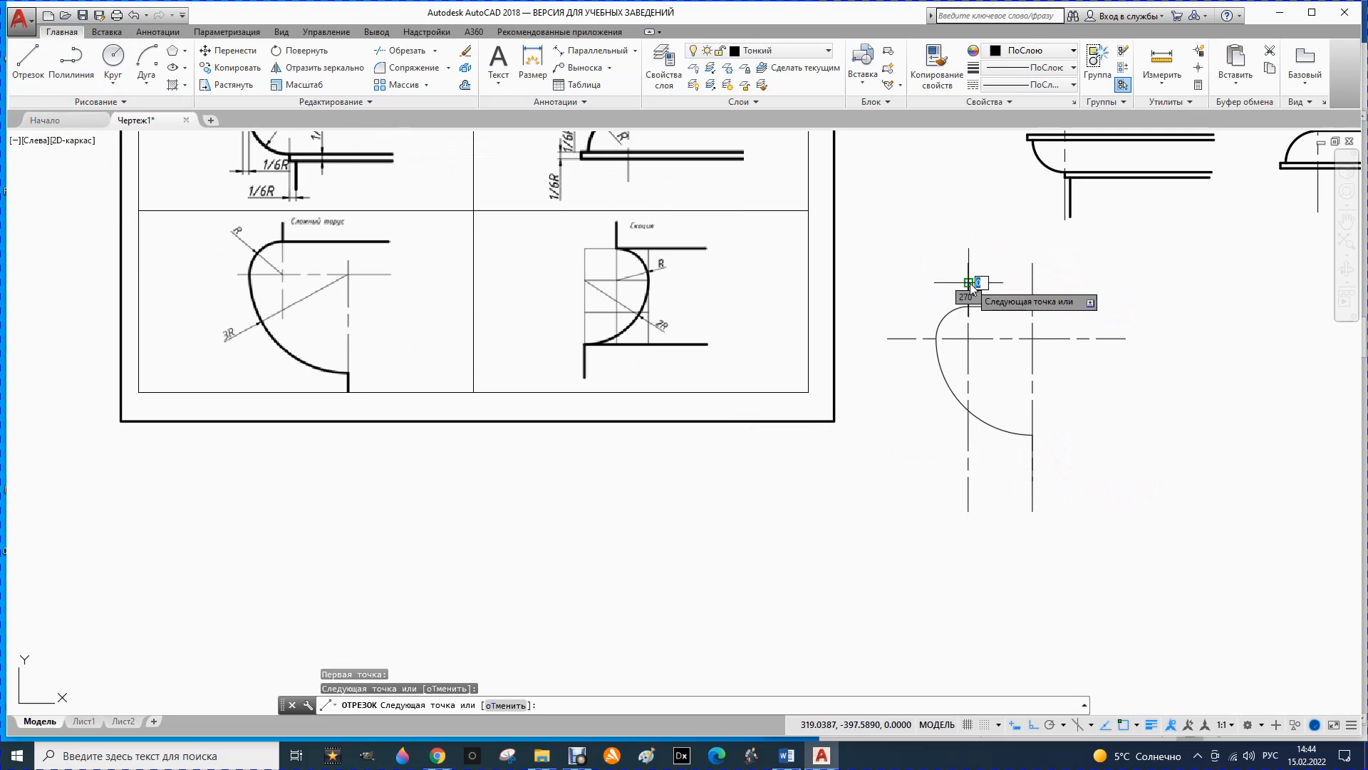
{"action": "key", "text": "Escape"}
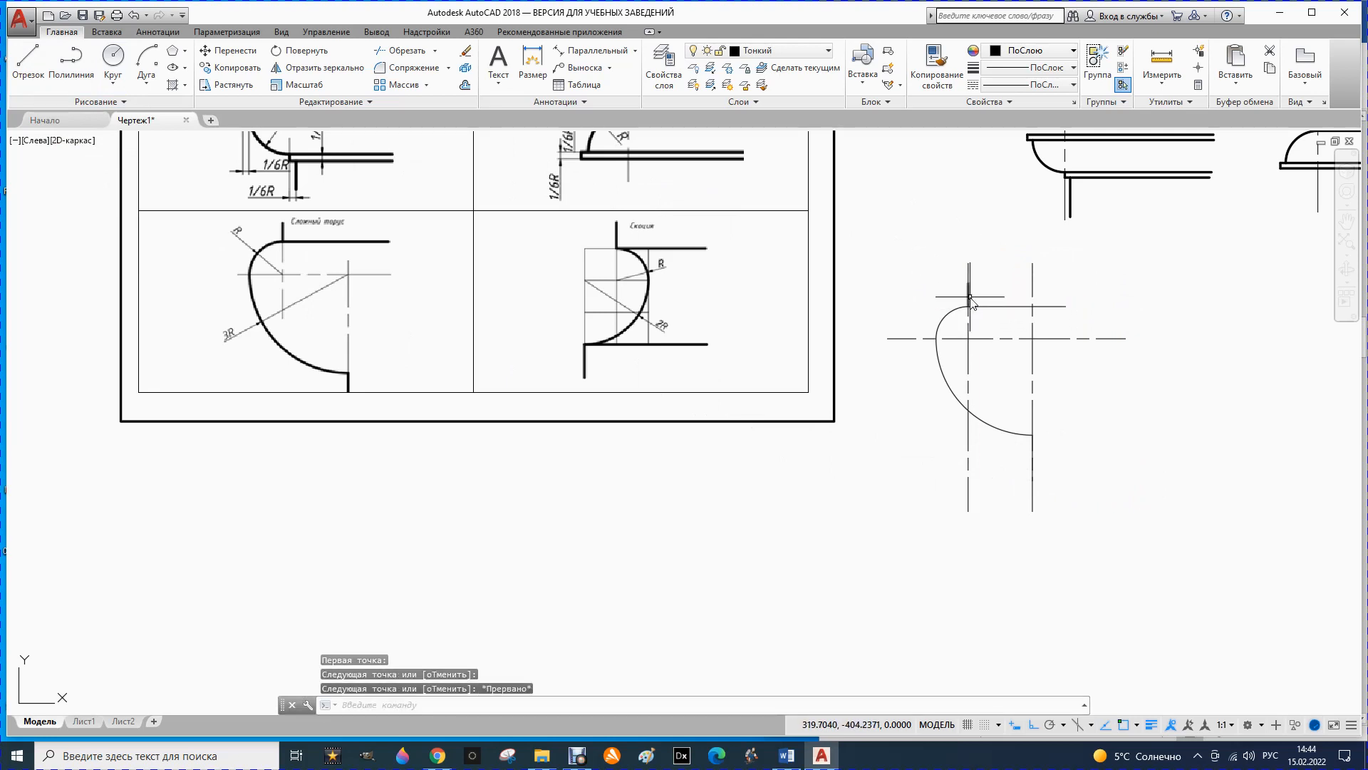
- Assign the torus profile's two arcs, upper horizontal edge and both short vertical edges to the Основной layer
{"action": "left_click", "coordinate": [969, 295]}
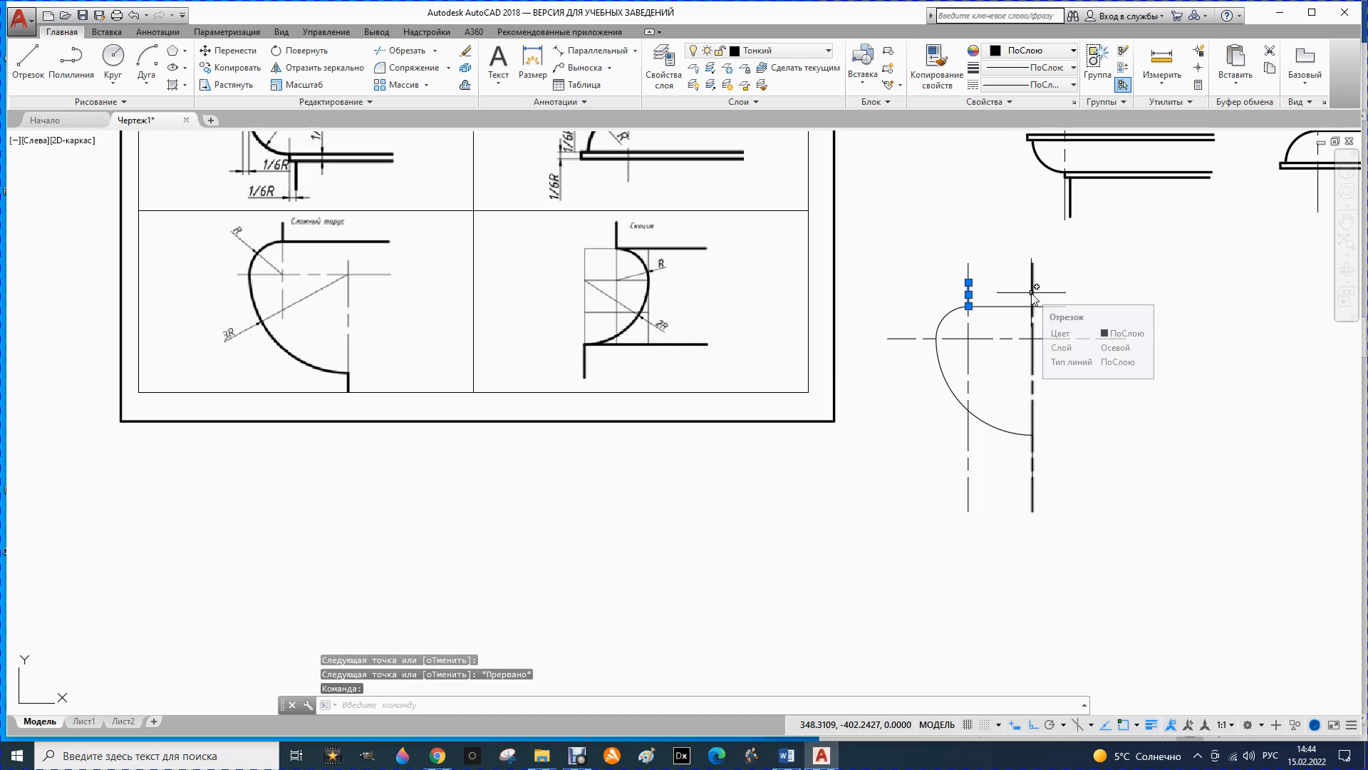
{"action": "left_click", "coordinate": [992, 307]}
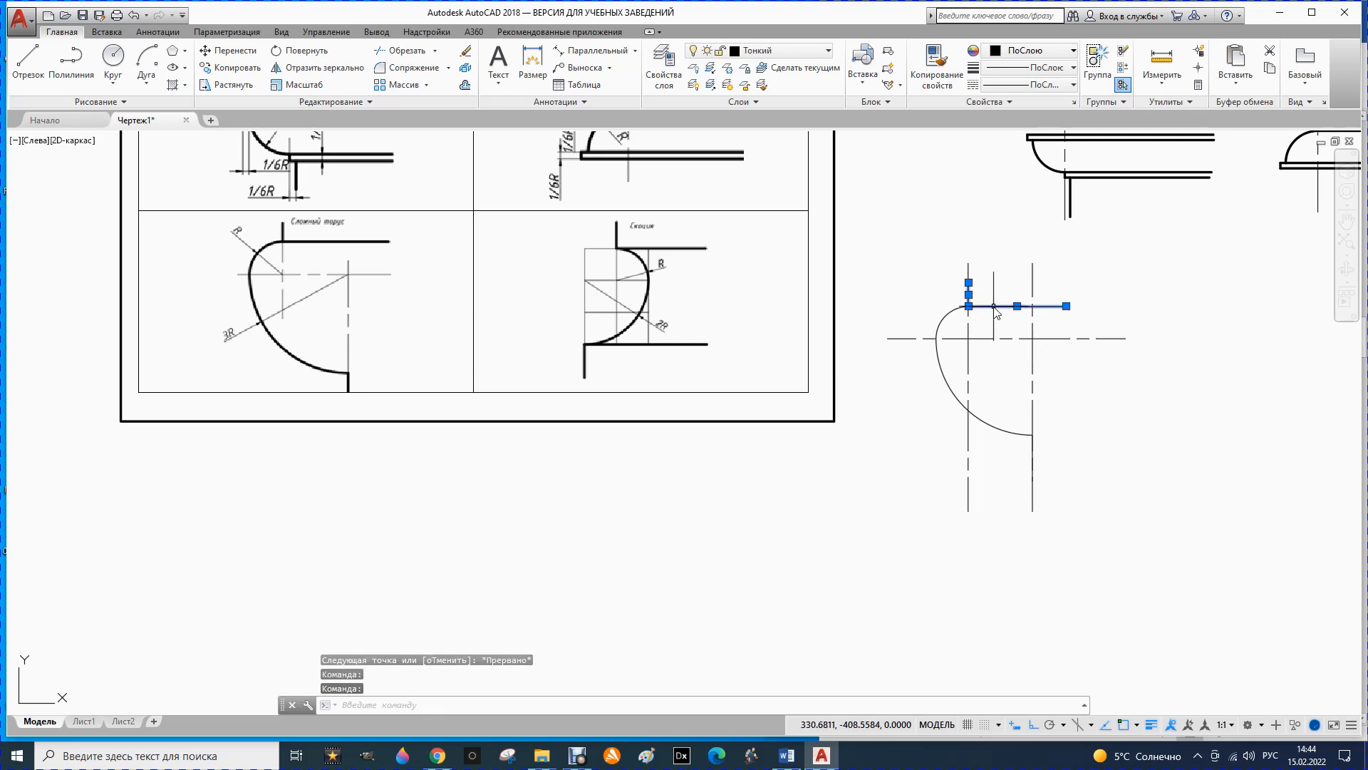
{"action": "left_click", "coordinate": [942, 321]}
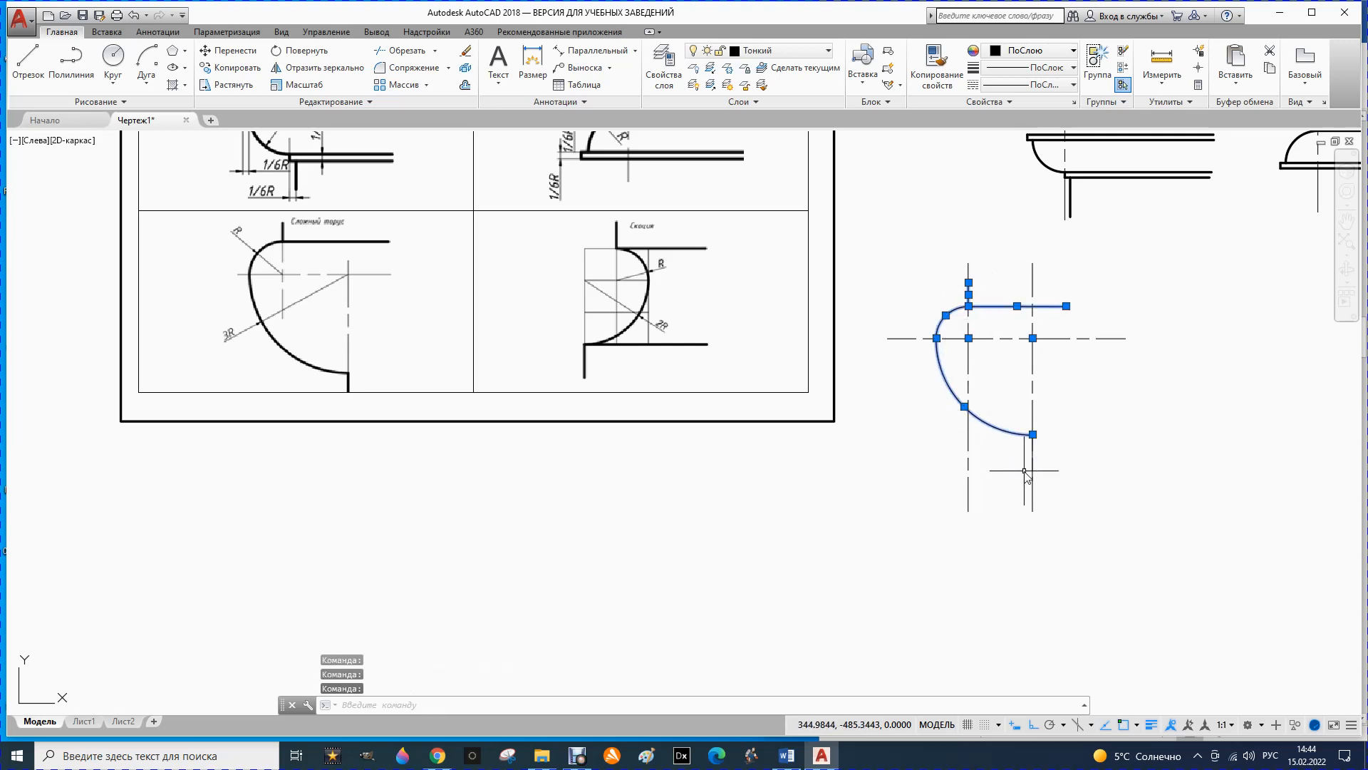
{"action": "left_click", "coordinate": [826, 50]}
{"action": "left_click", "coordinate": [766, 122]}
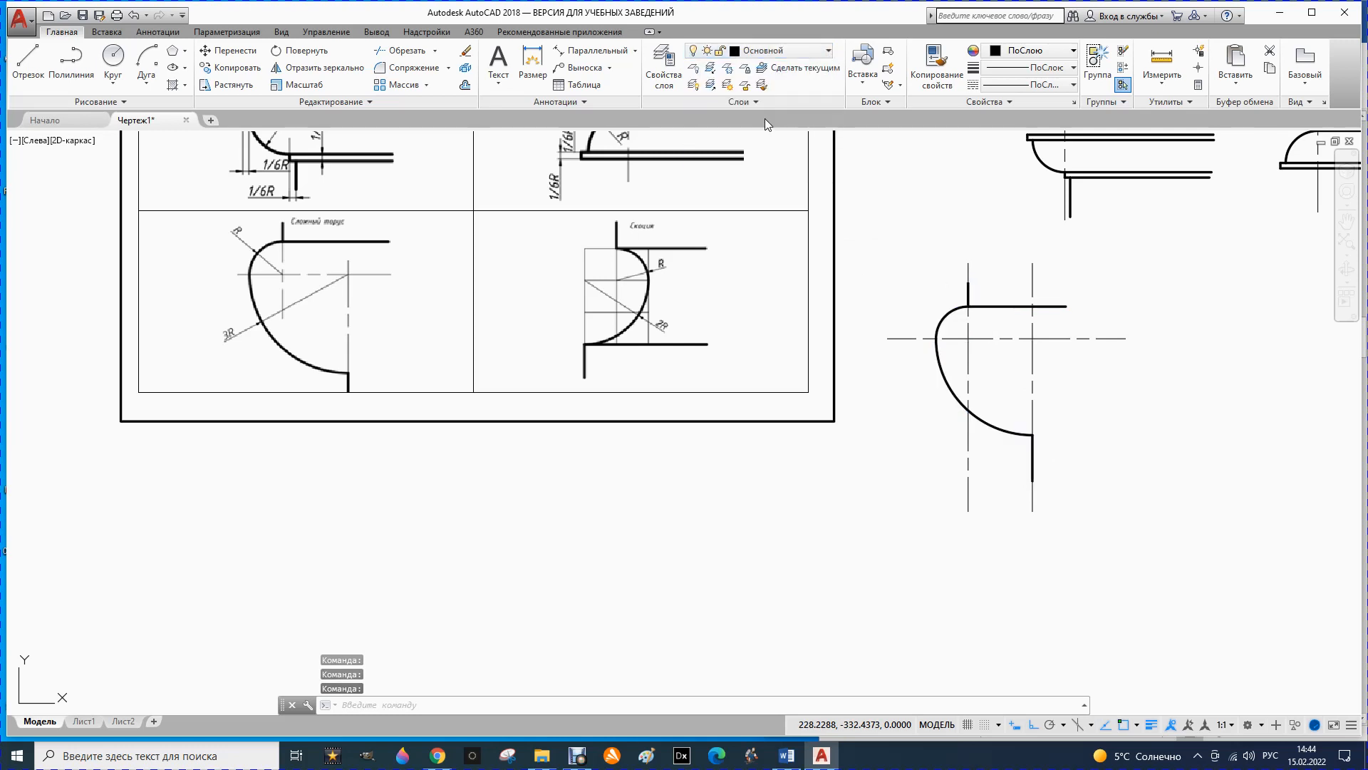
{"action": "key", "text": "Escape"}
- Shorten both vertical centre lines of the torus from below so they end inside the profile, above the large arc
{"action": "left_click", "coordinate": [969, 465]}
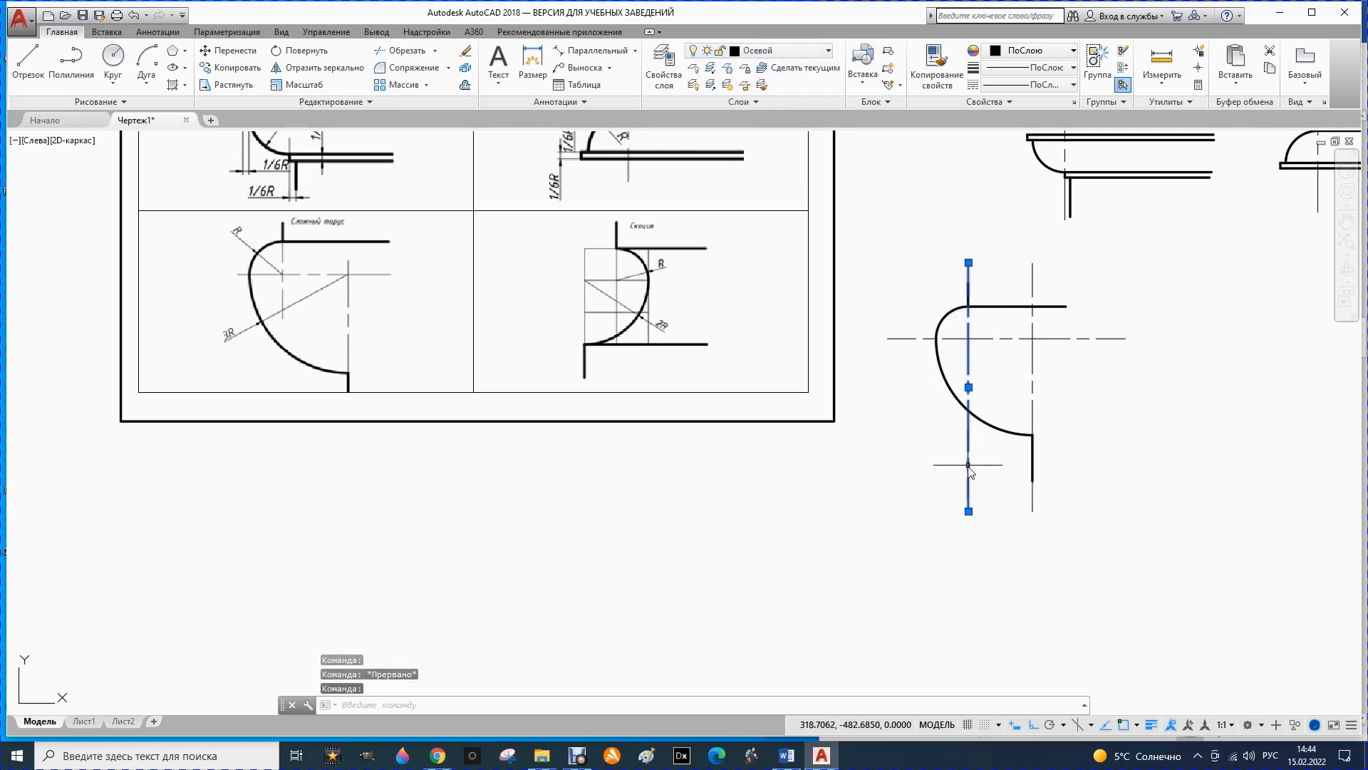
{"action": "left_click", "coordinate": [968, 510]}
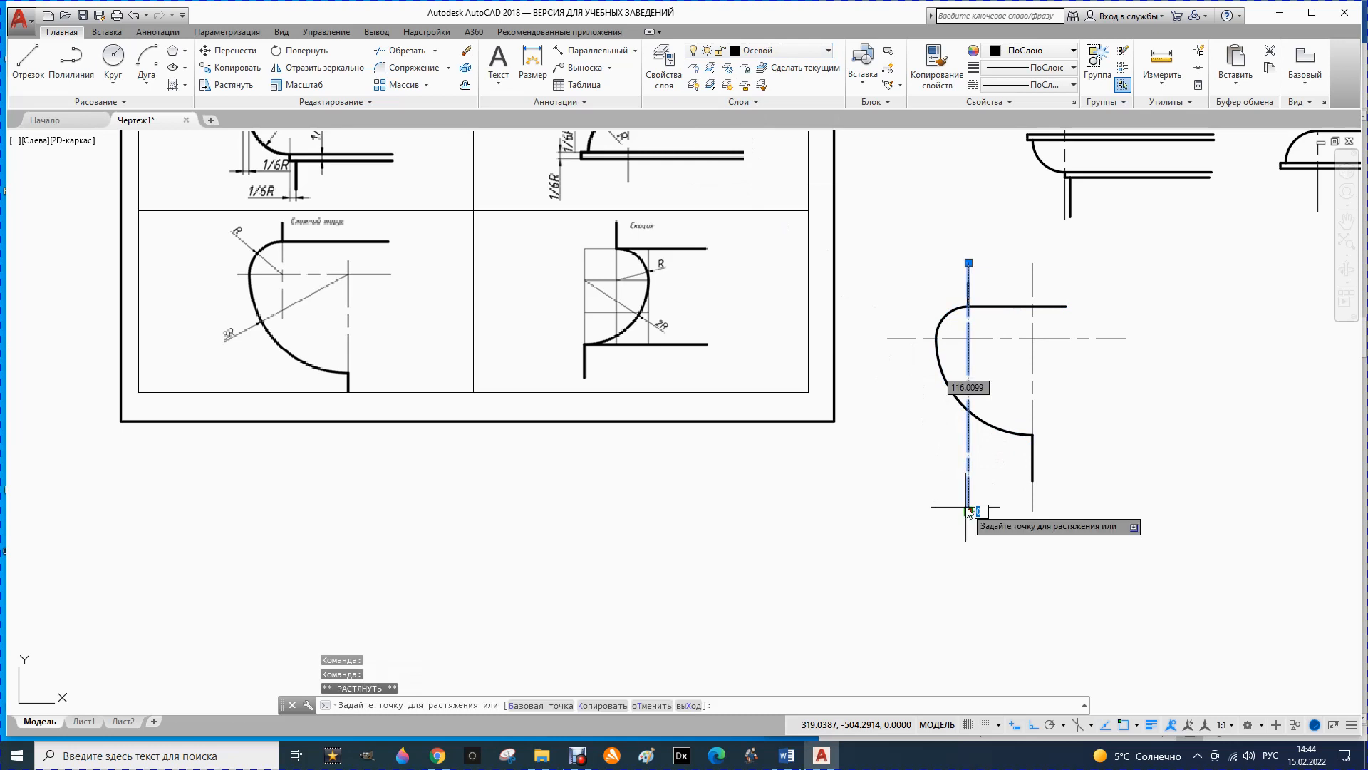
{"action": "left_click", "coordinate": [969, 389]}
{"action": "key", "text": "Escape"}
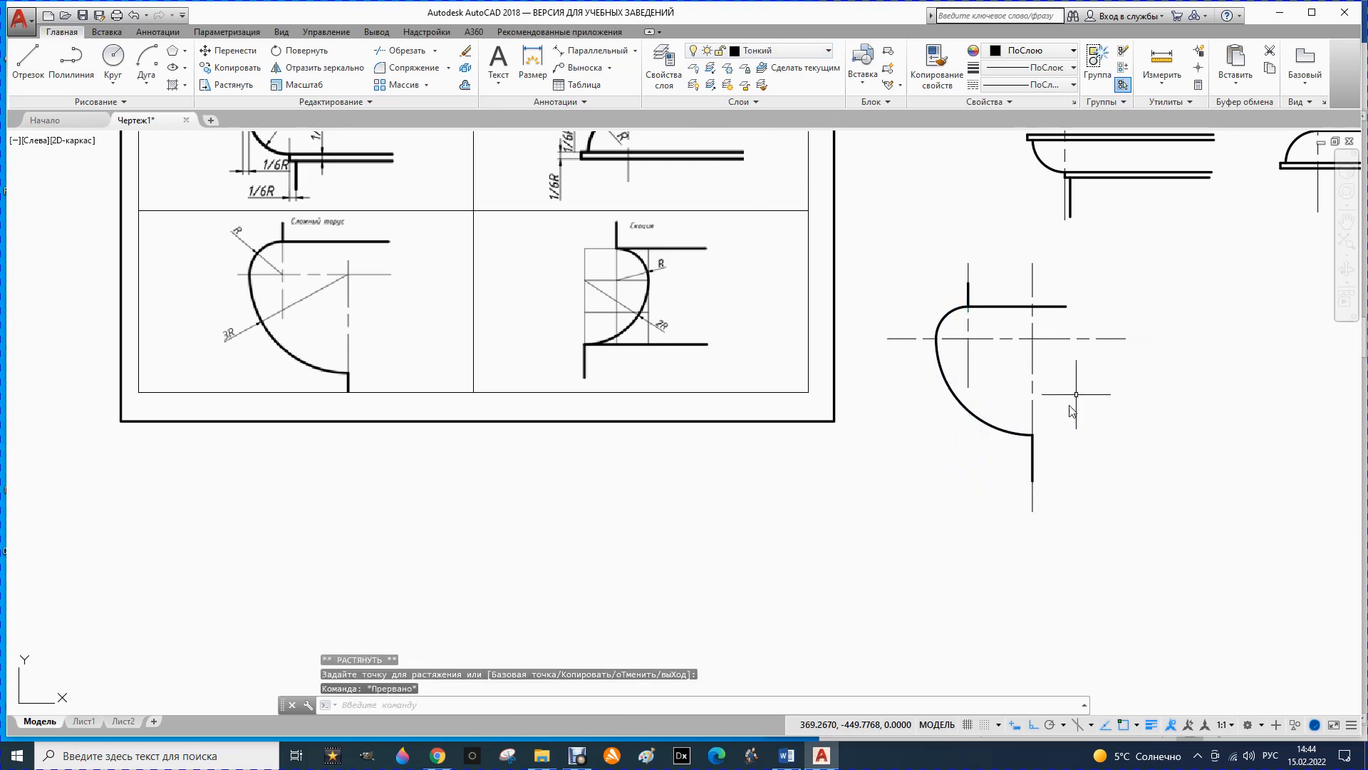
{"action": "left_click", "coordinate": [1034, 509]}
{"action": "left_click", "coordinate": [1032, 511]}
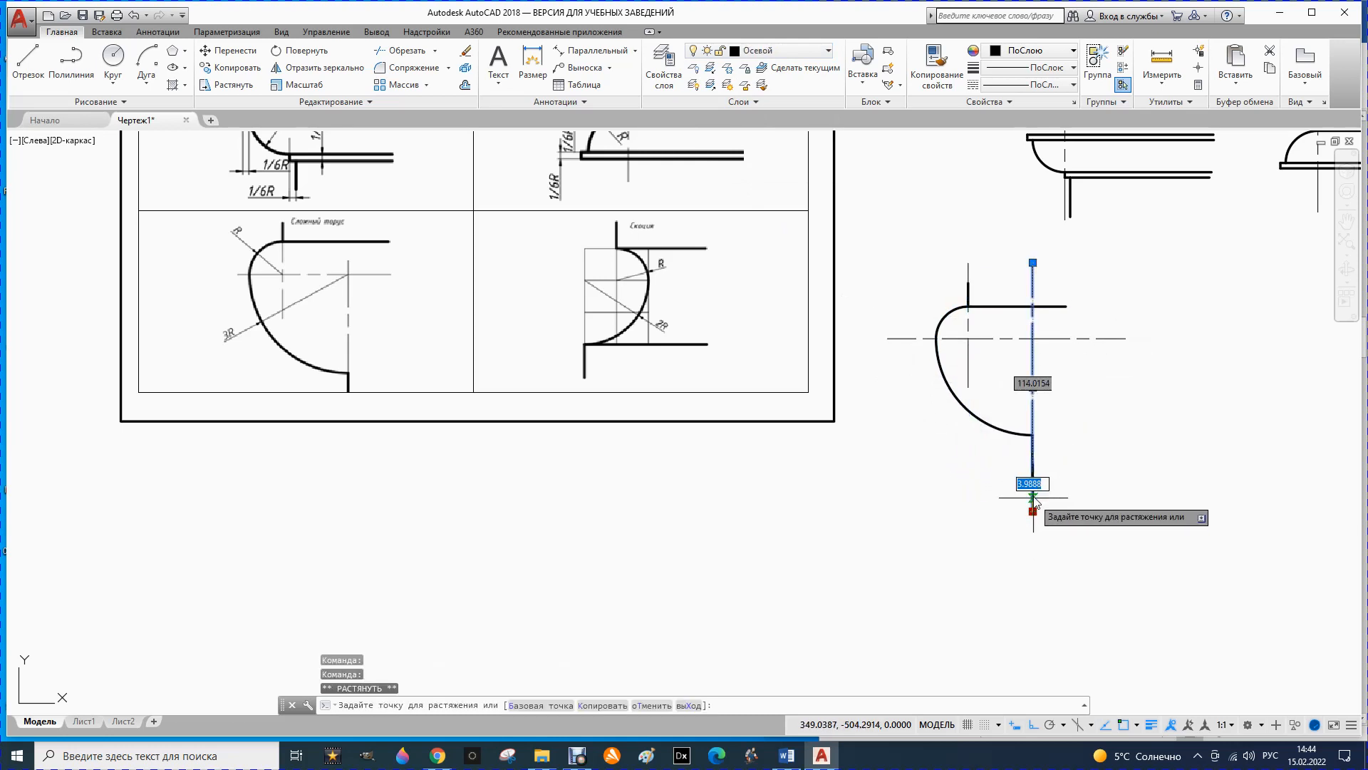
{"action": "left_click", "coordinate": [1033, 400]}
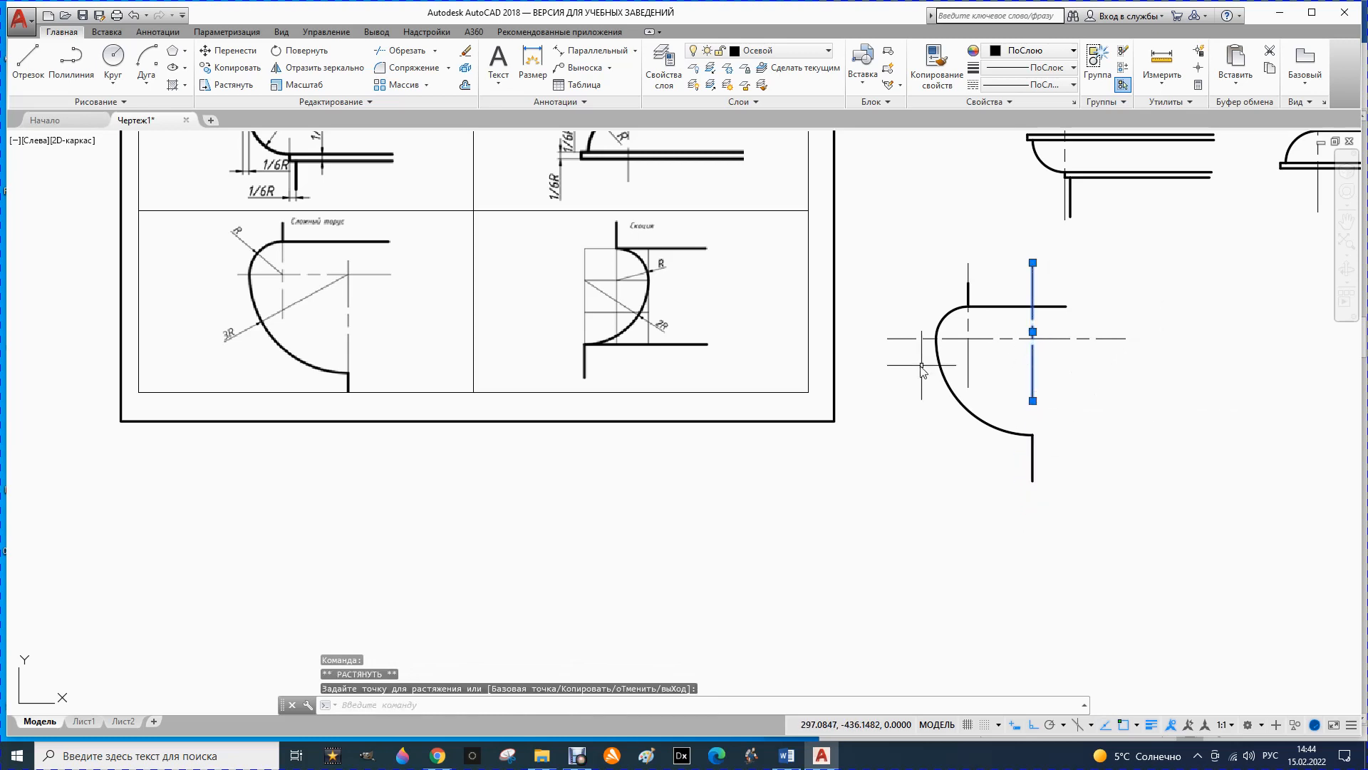
{"action": "key", "text": "Escape"}
- Lower the upper end of the left vertical centre line to just above the small arc, within the short vertical edge
{"action": "left_click", "coordinate": [970, 269]}
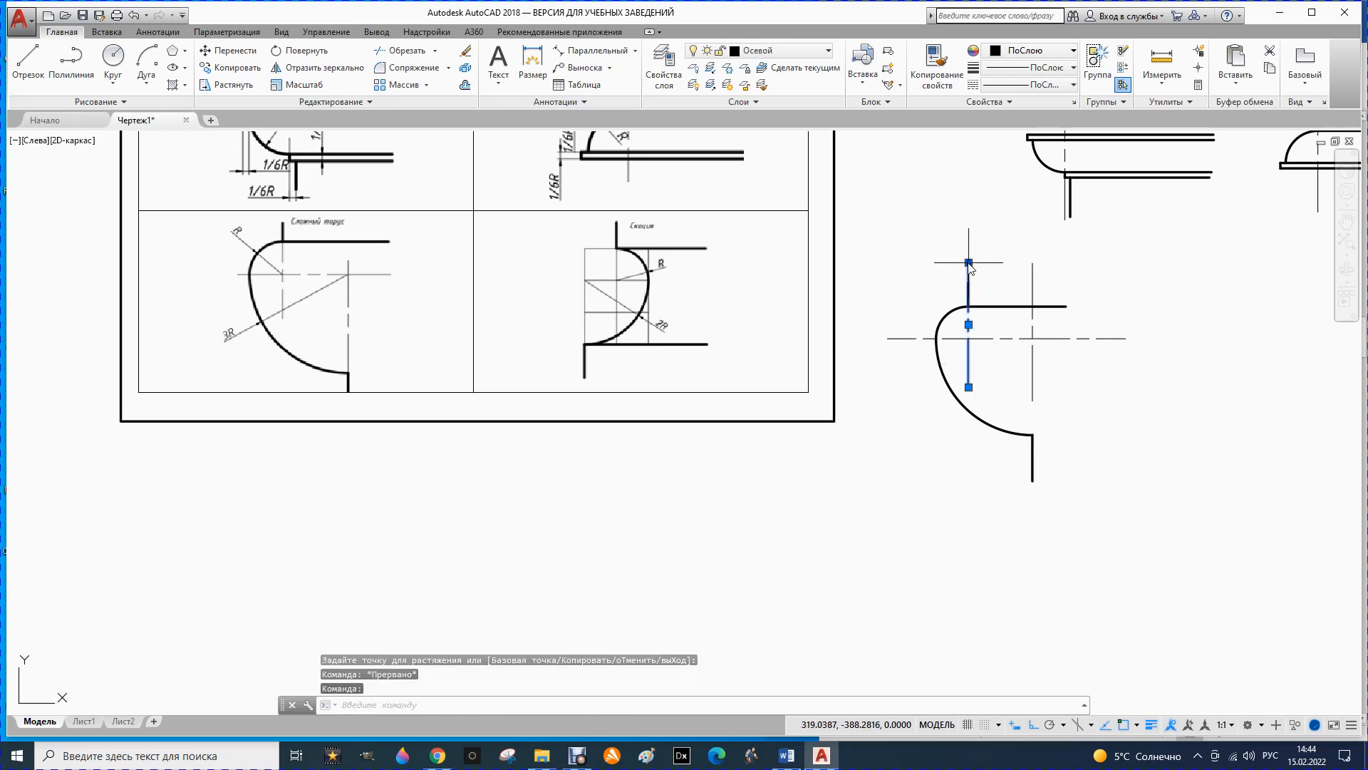
{"action": "left_click", "coordinate": [968, 263]}
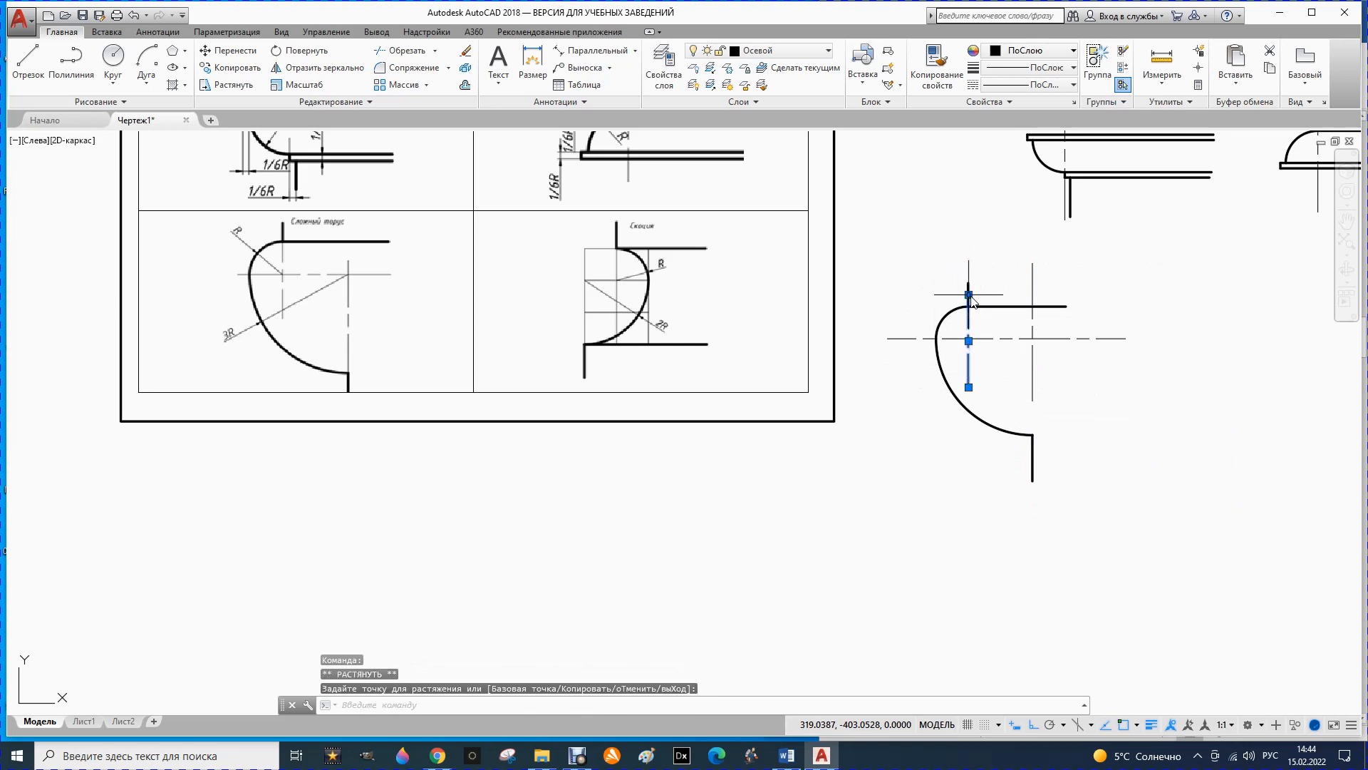
{"action": "key", "text": "Escape"}
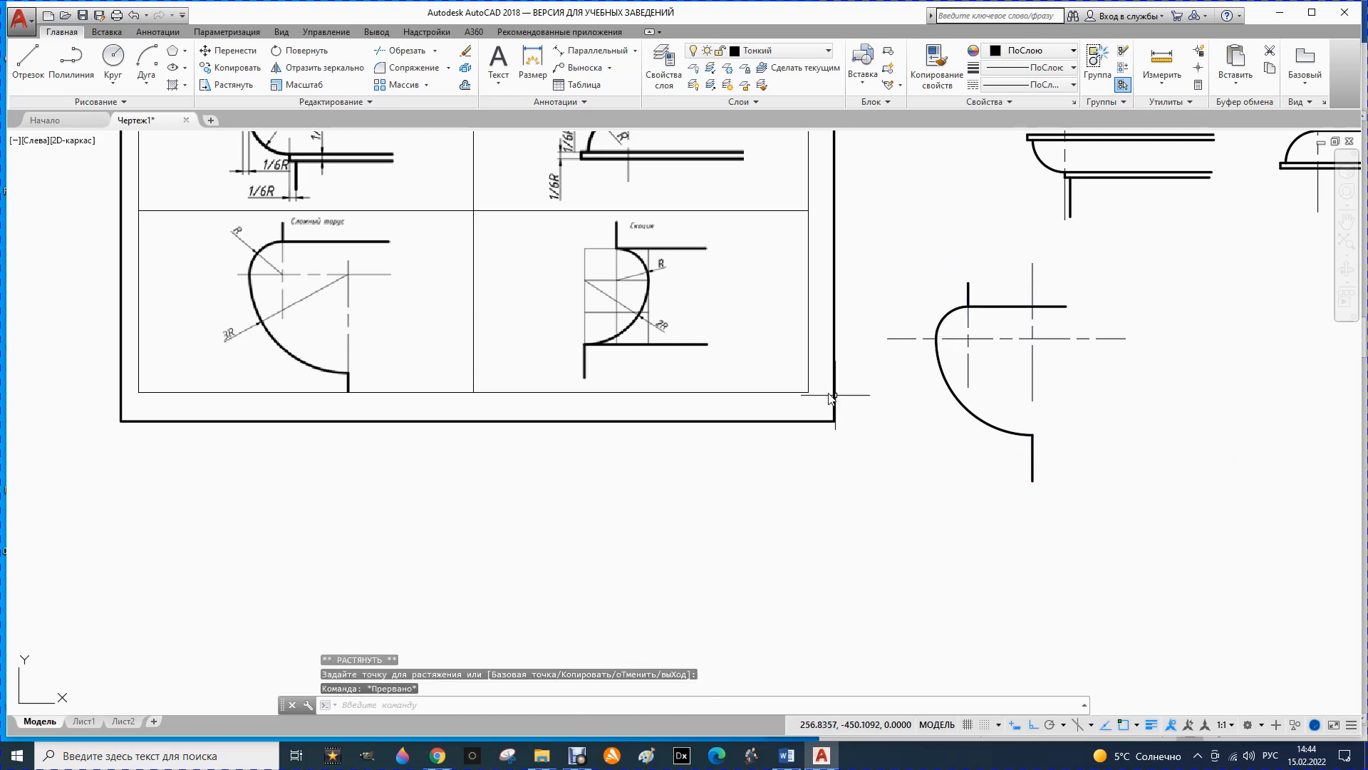
- Start the Скоция profile with a horizontal line 30 units long in the free space beside the finished torus
{"action": "scroll", "coordinate": [830, 398], "scroll_direction": "down", "scroll_amount": 2}
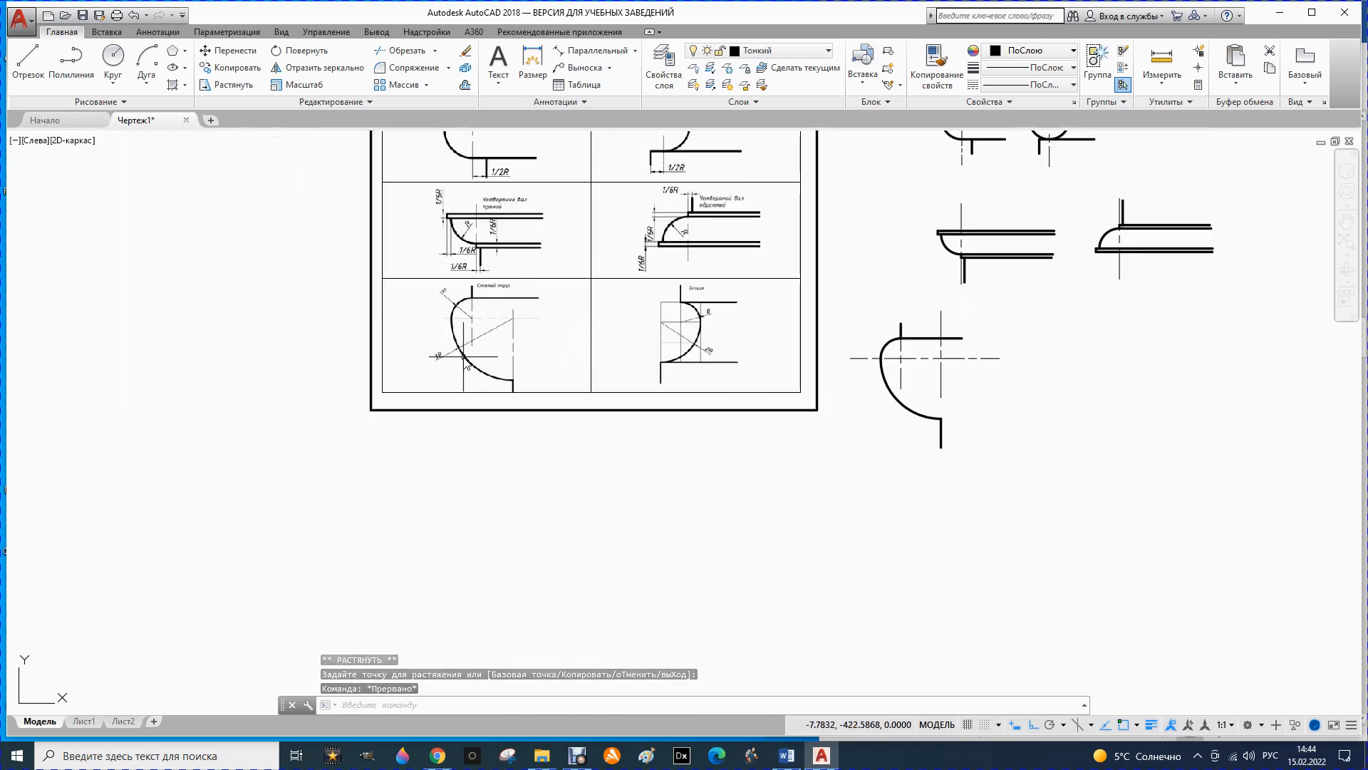
{"action": "scroll", "coordinate": [1172, 370], "scroll_direction": "up", "scroll_amount": 2}
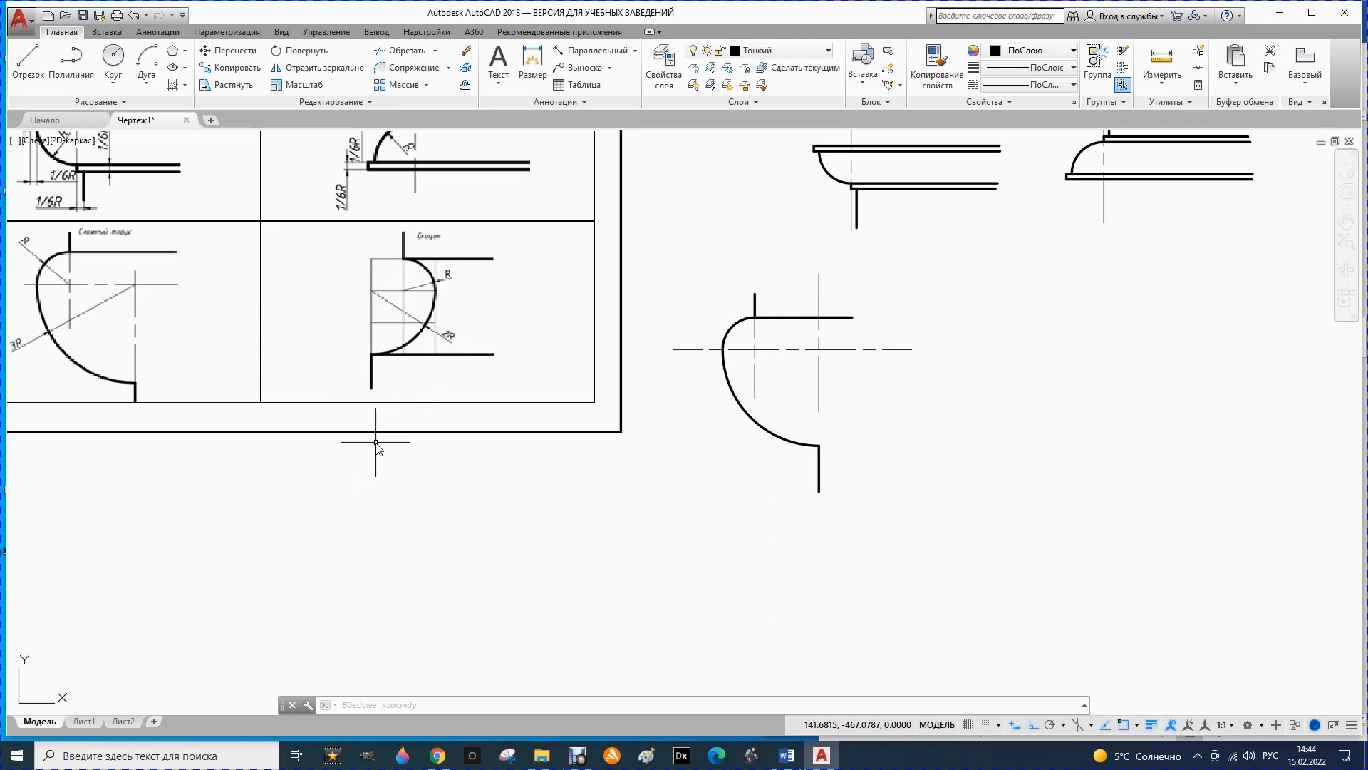
{"action": "left_click", "coordinate": [29, 57]}
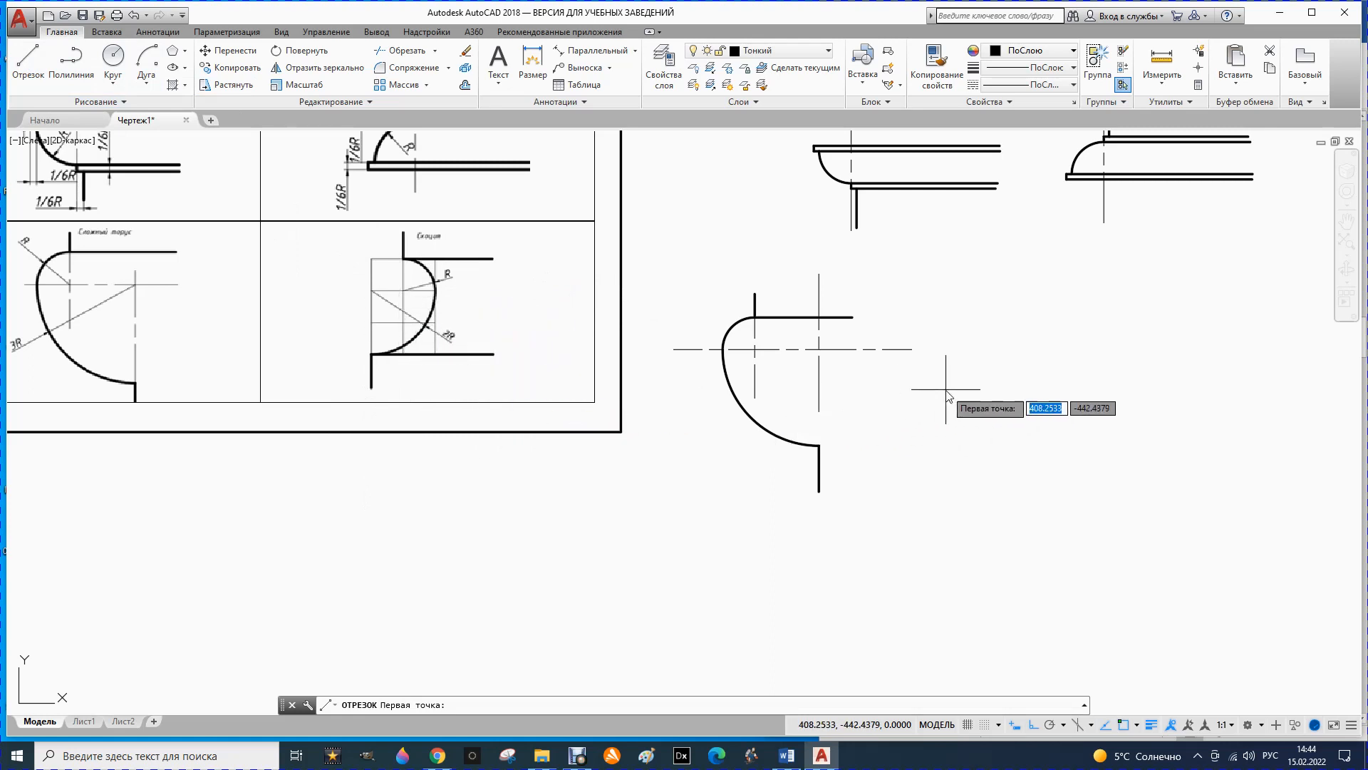
{"action": "scroll", "coordinate": [574, 341], "scroll_direction": "down", "scroll_amount": 2}
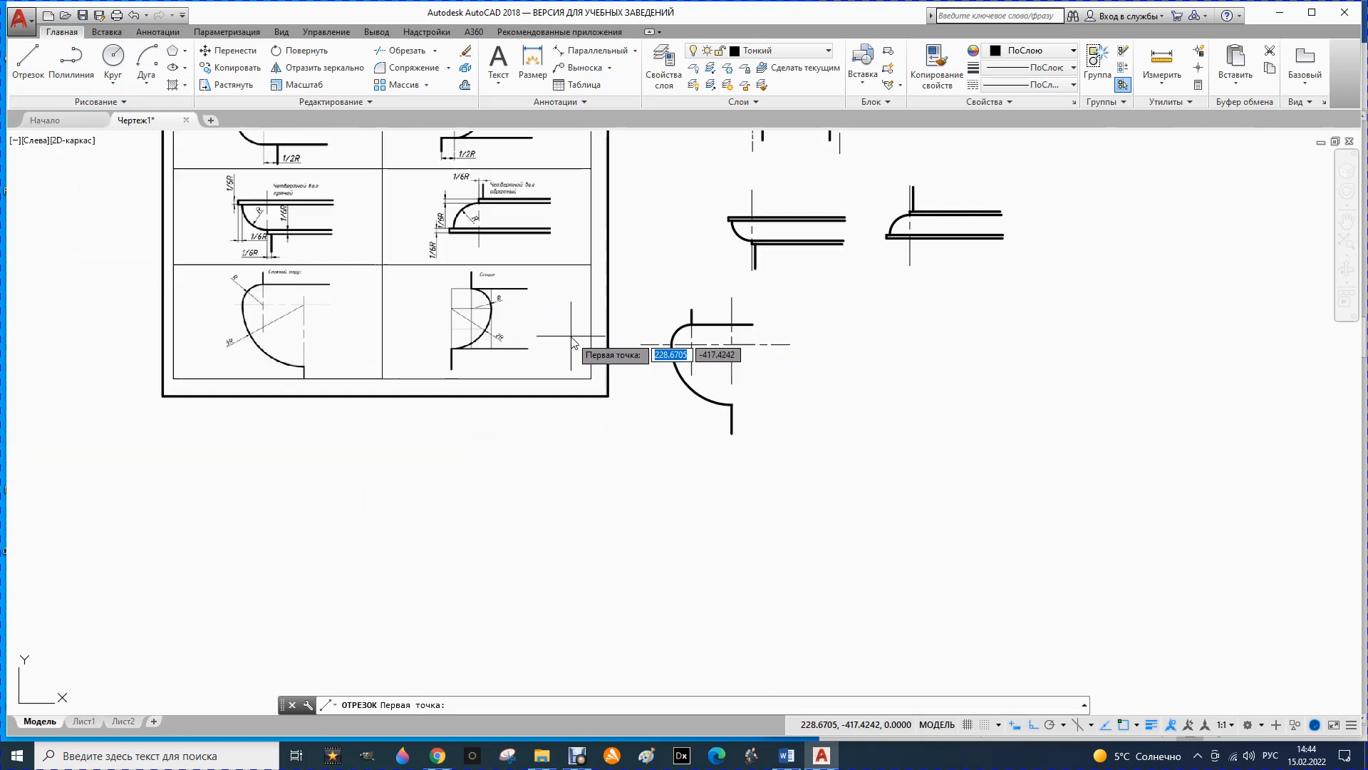
{"action": "scroll", "coordinate": [951, 349], "scroll_direction": "up", "scroll_amount": 2}
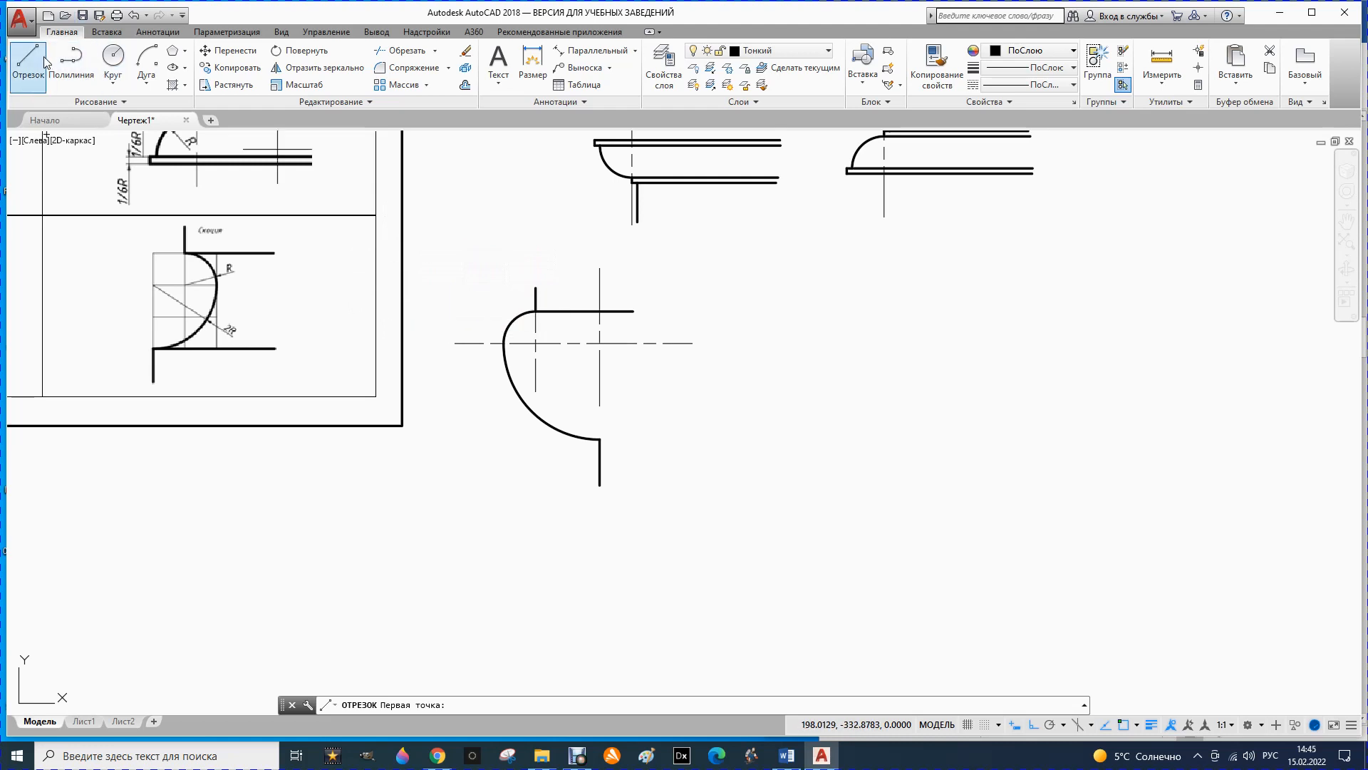
{"action": "left_click", "coordinate": [782, 352]}
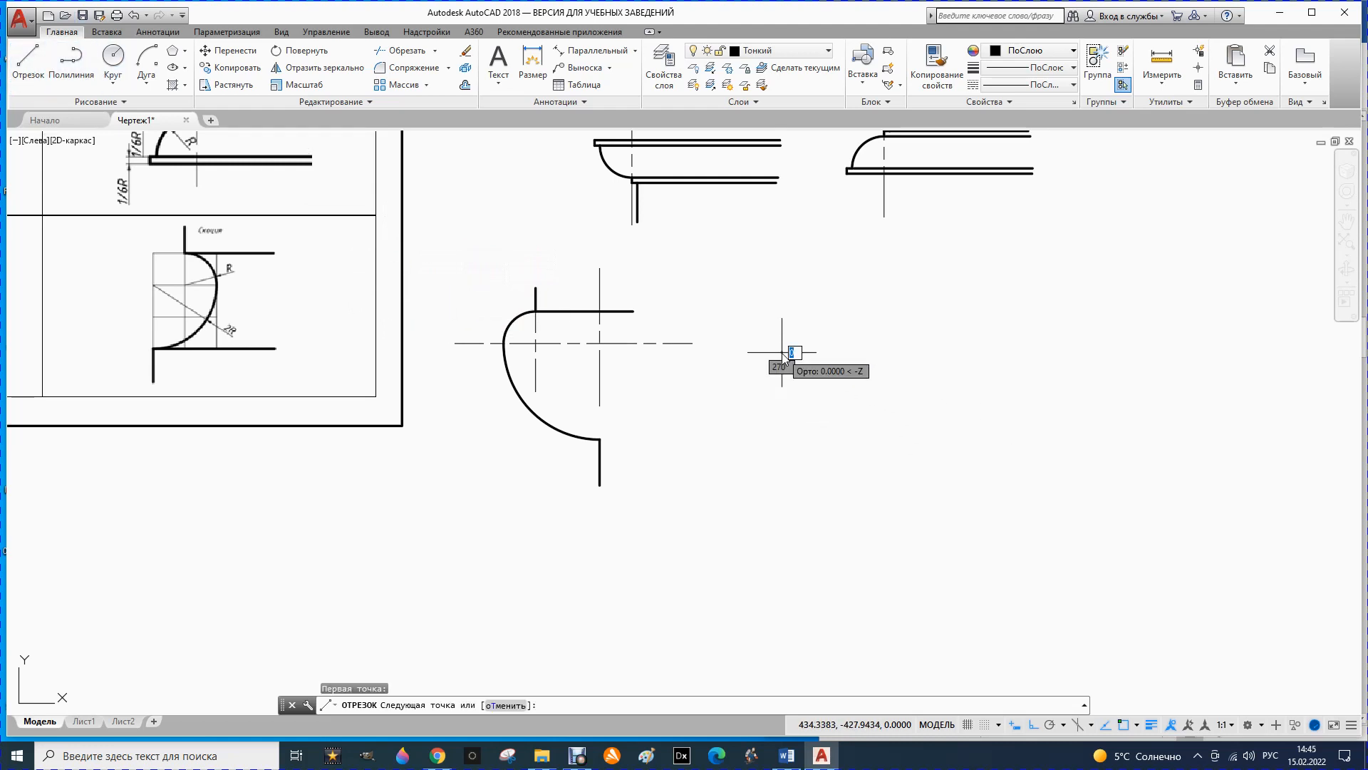
{"action": "type", "text": "3"}
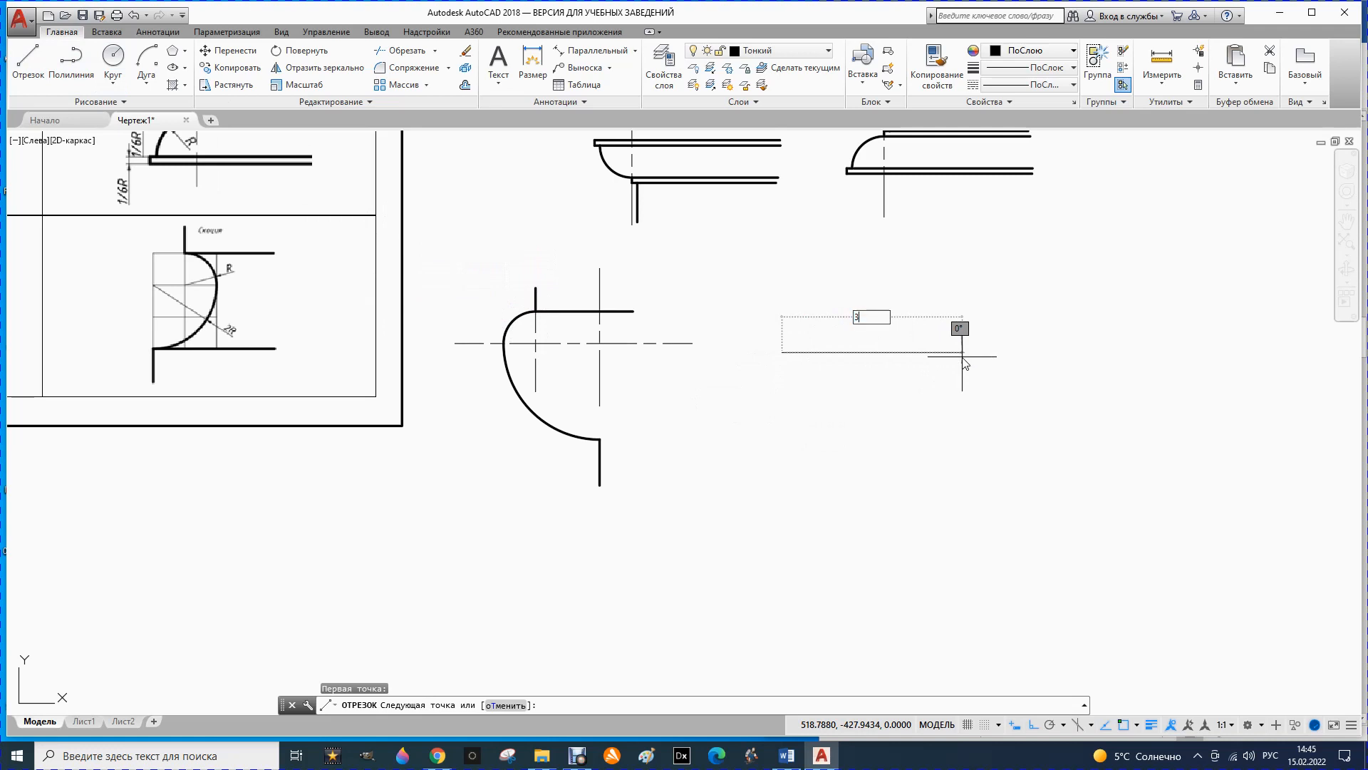
{"action": "type", "text": "0"}
{"action": "key", "text": "Return"}
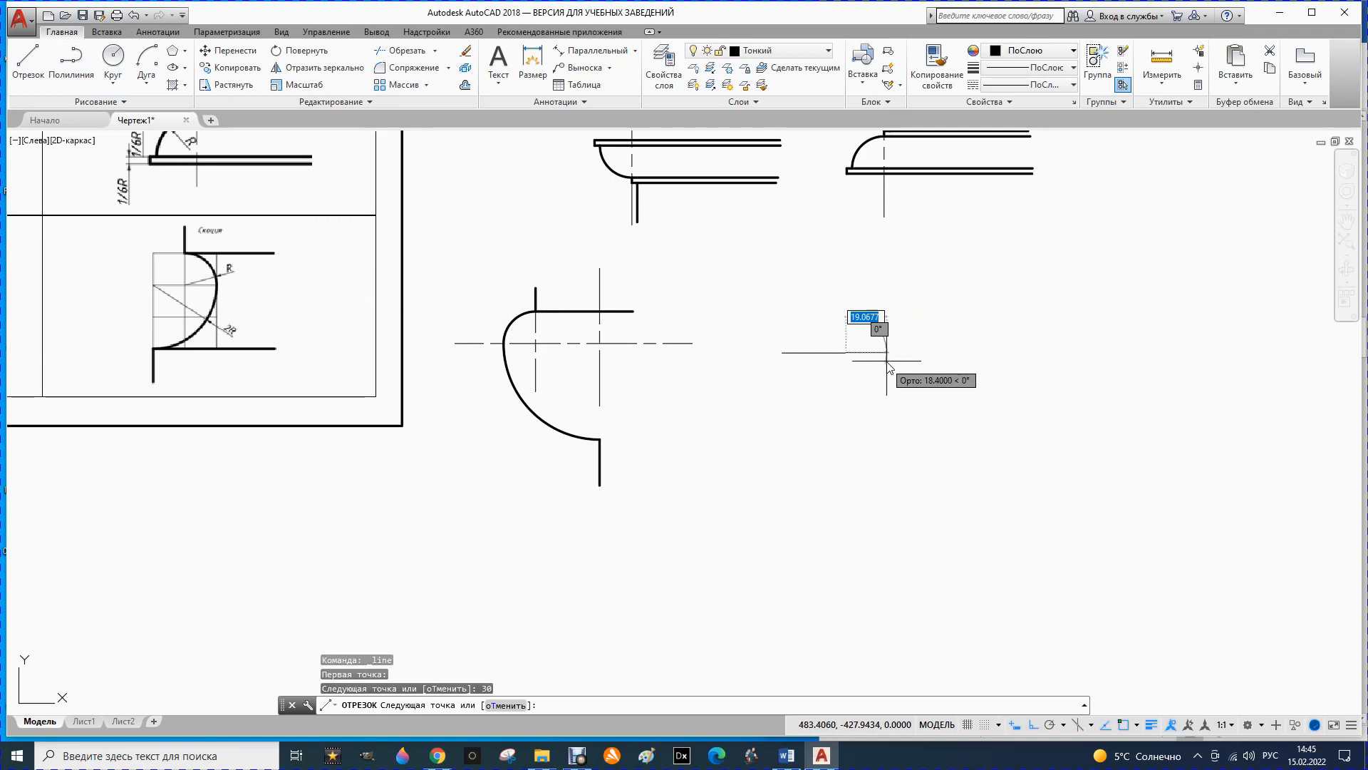
{"action": "key", "text": "Escape"}
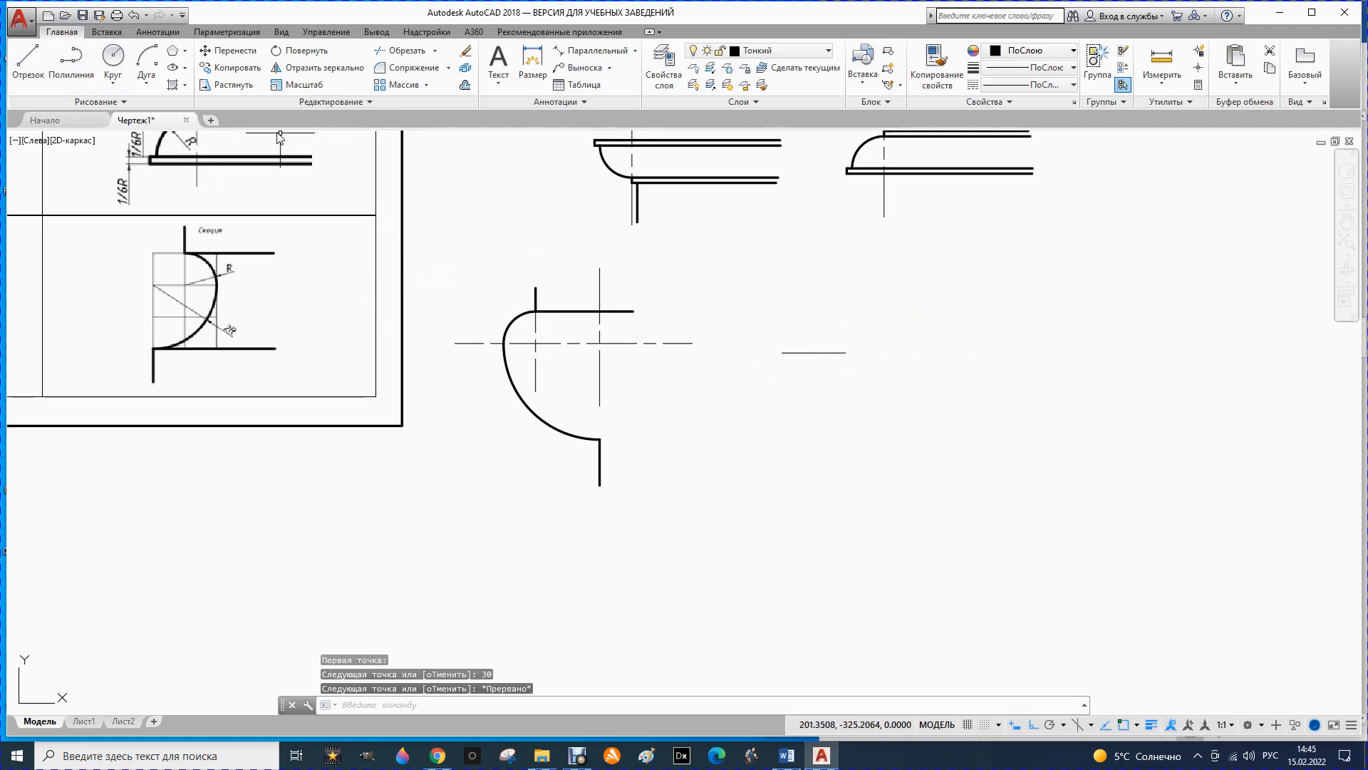
- Draw a vertical line 15 units up from the midpoint of the 30-unit horizontal line
{"action": "left_click", "coordinate": [28, 59]}
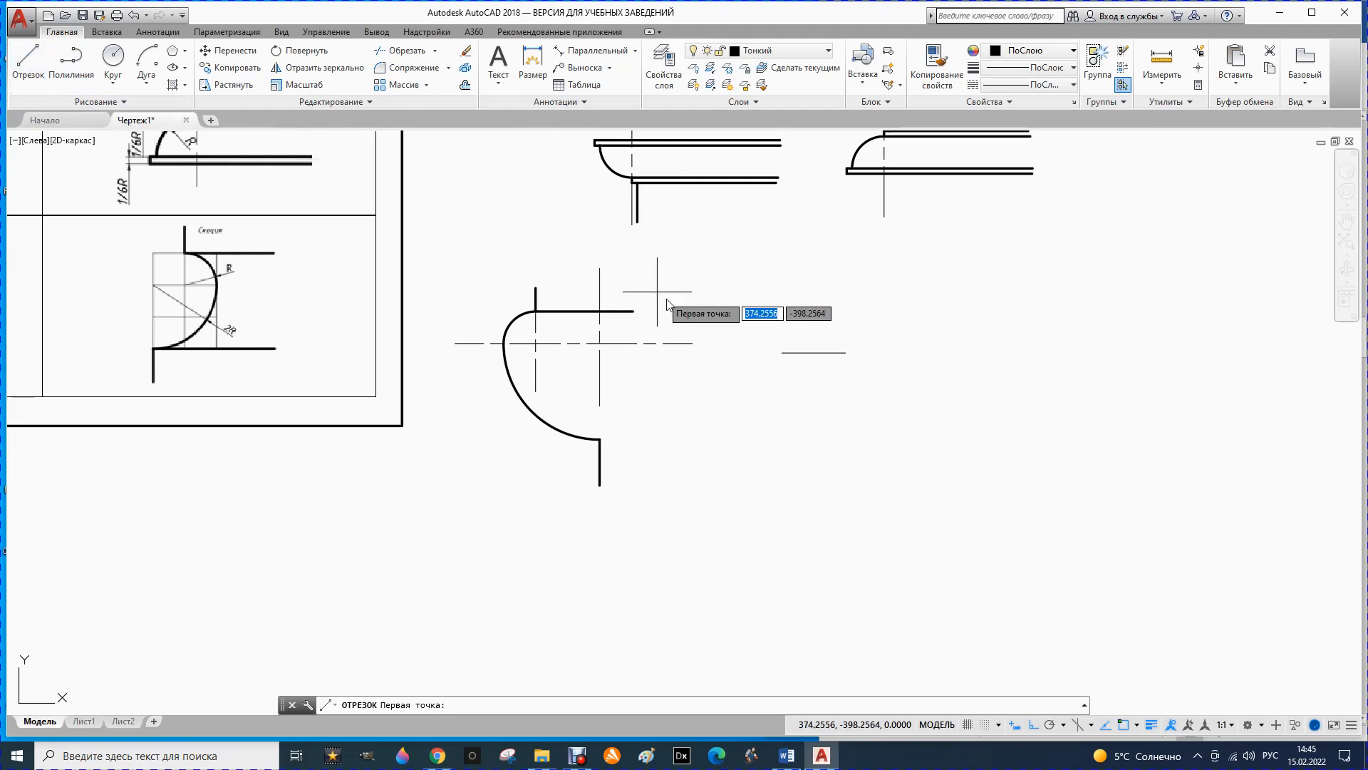
{"action": "left_click", "coordinate": [814, 353]}
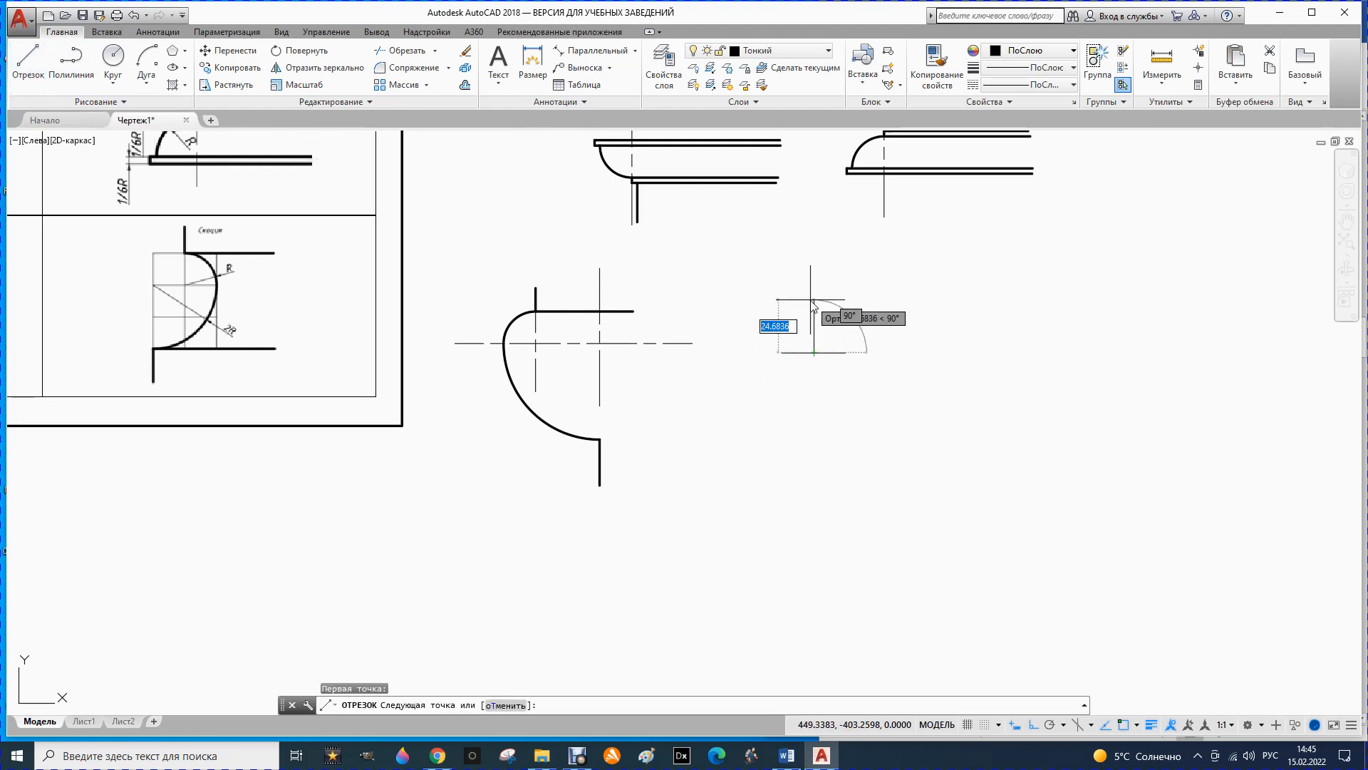
{"action": "type", "text": "15"}
{"action": "key", "text": "Return"}
{"action": "key", "text": "Escape"}
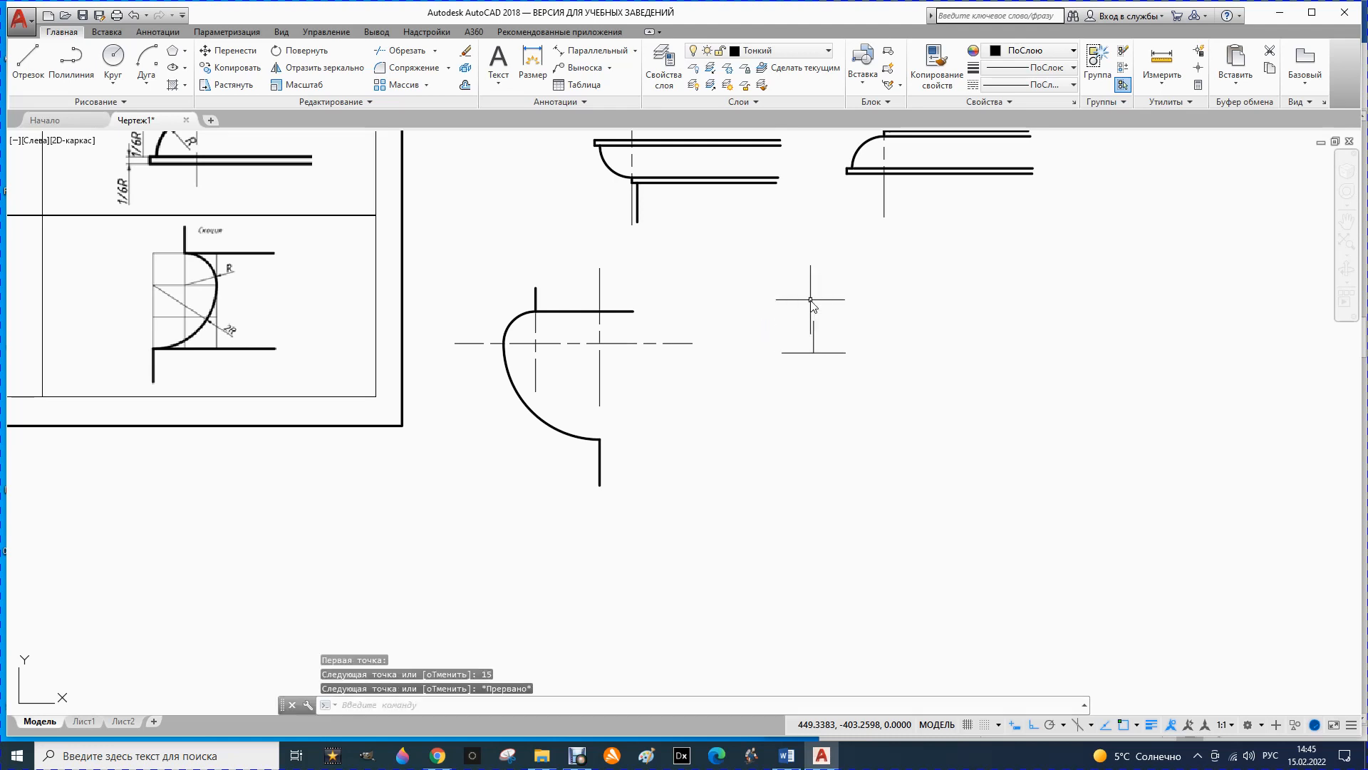
- Draw a vertical line 20 units down from the midpoint of the 30-unit horizontal line
{"action": "left_click", "coordinate": [39, 61]}
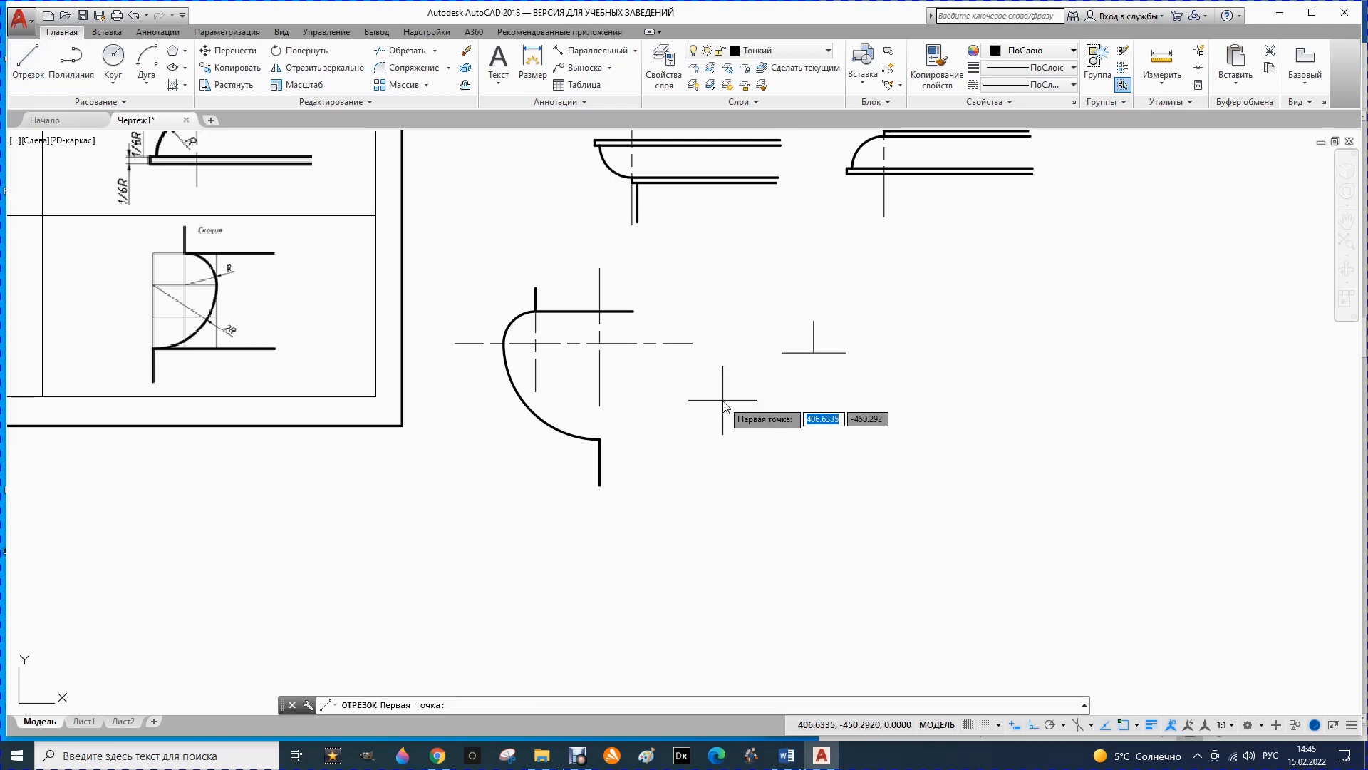
{"action": "left_click", "coordinate": [814, 352]}
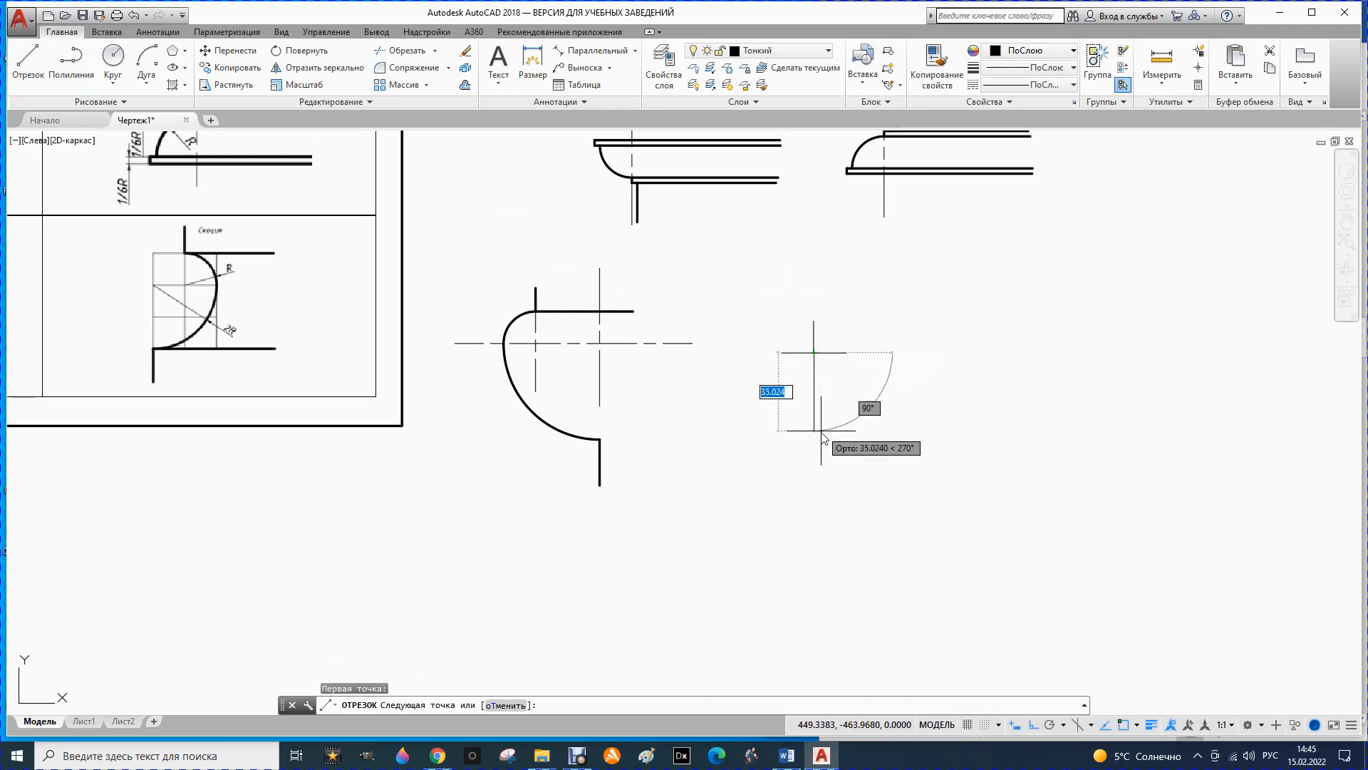
{"action": "type", "text": "20"}
{"action": "key", "text": "Return"}
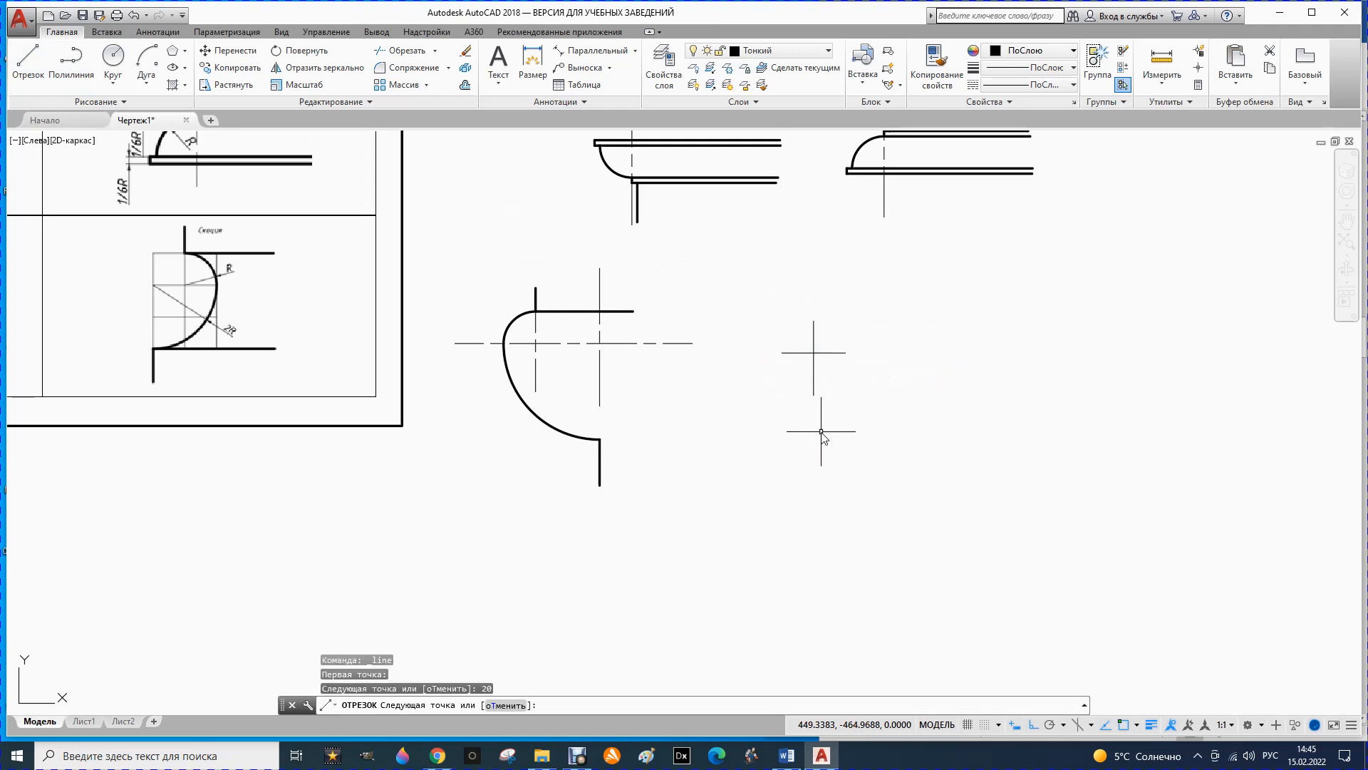
{"action": "key", "text": "Escape"}
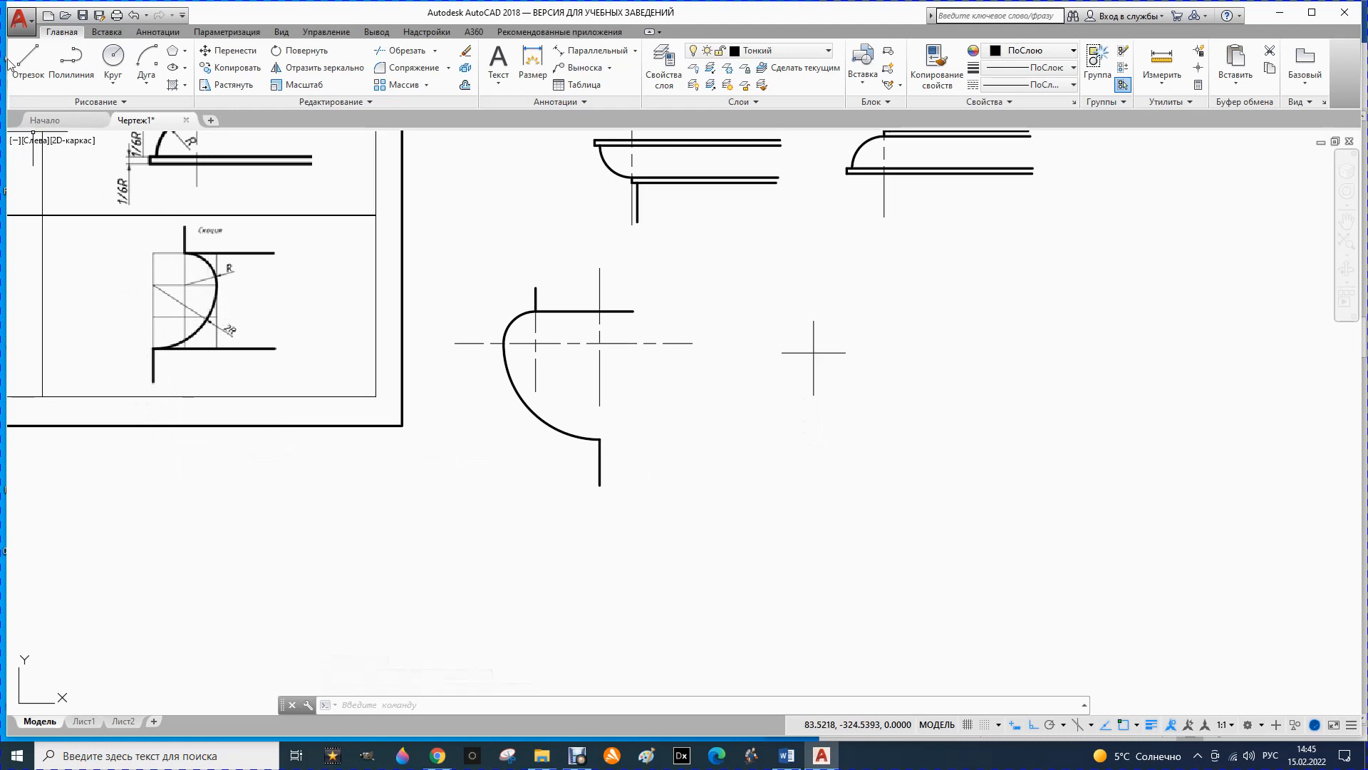
- Draw a vertical line 30 units down from the left end of the horizontal line
{"action": "left_click", "coordinate": [28, 61]}
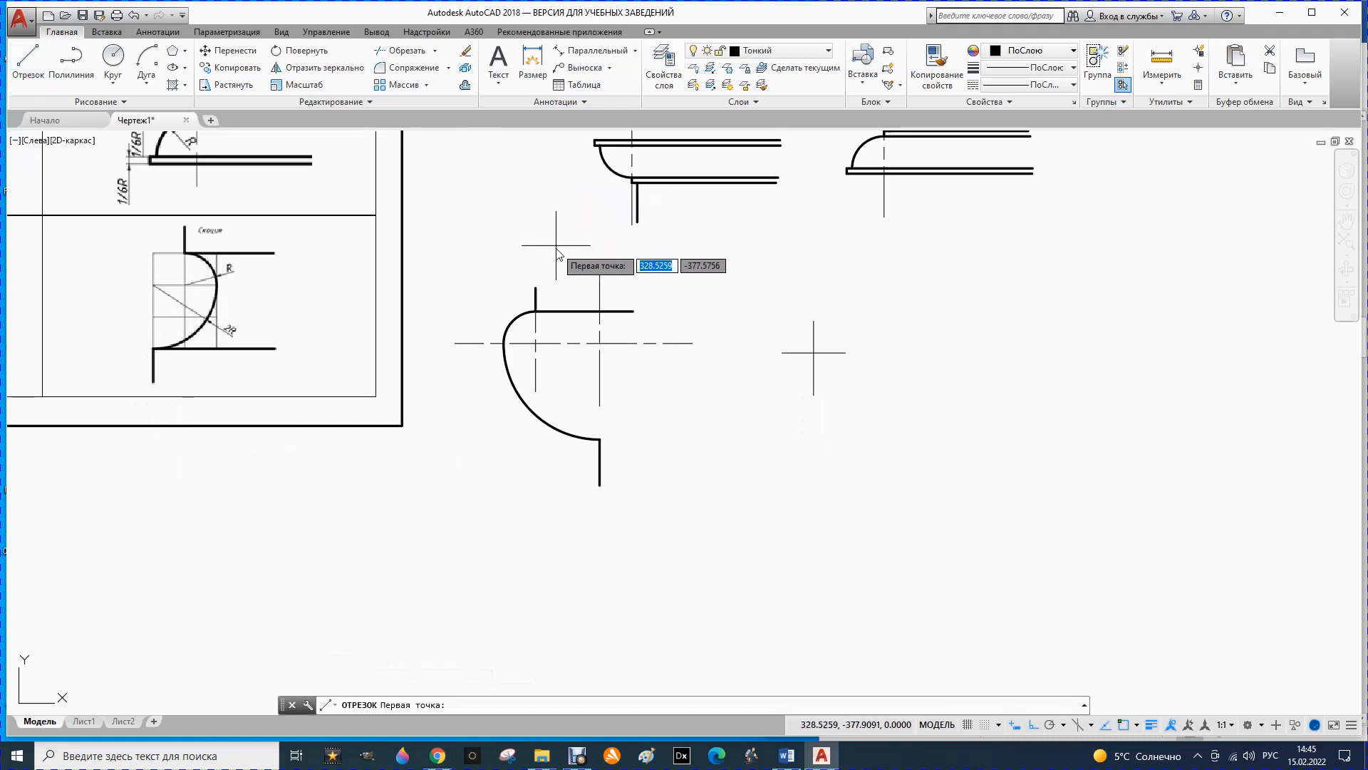
{"action": "left_click", "coordinate": [782, 351]}
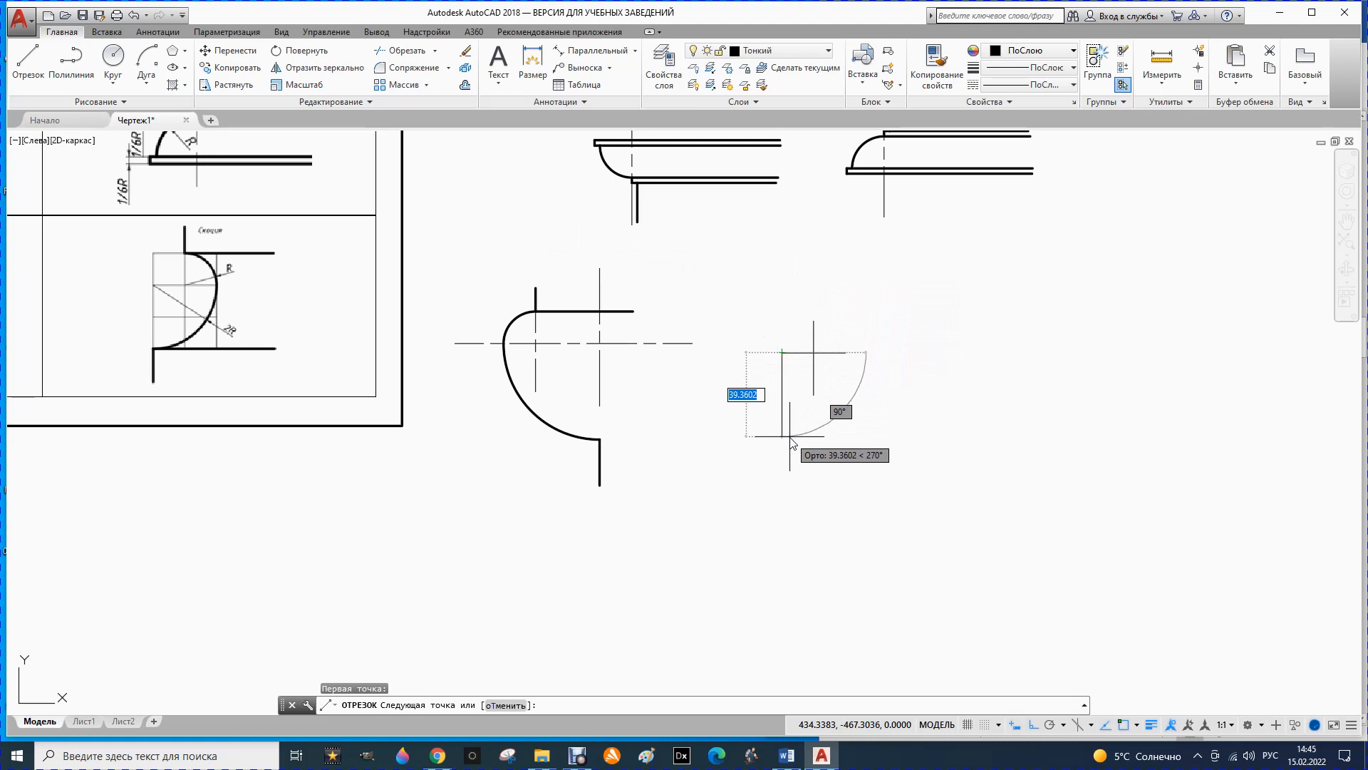
{"action": "type", "text": "30"}
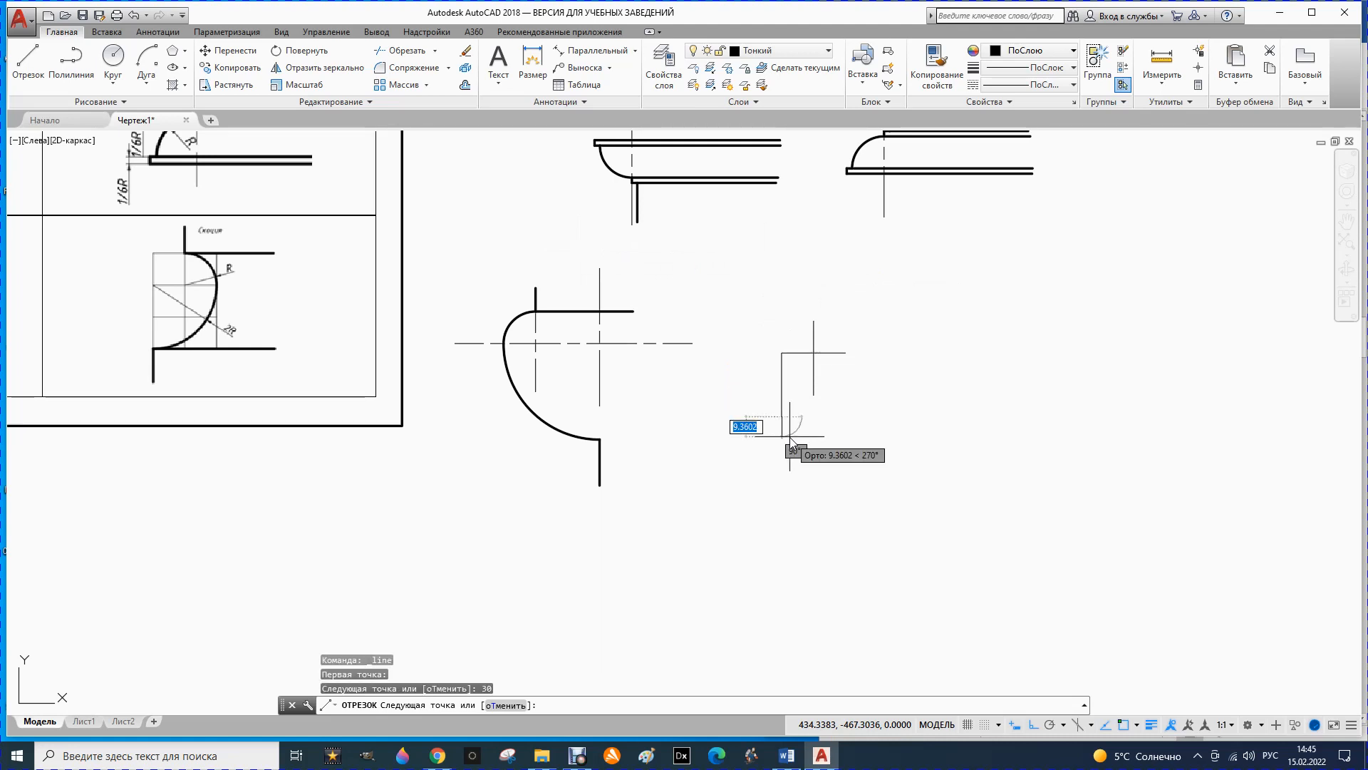
{"action": "key", "text": "Return"}
{"action": "key", "text": "Escape"}
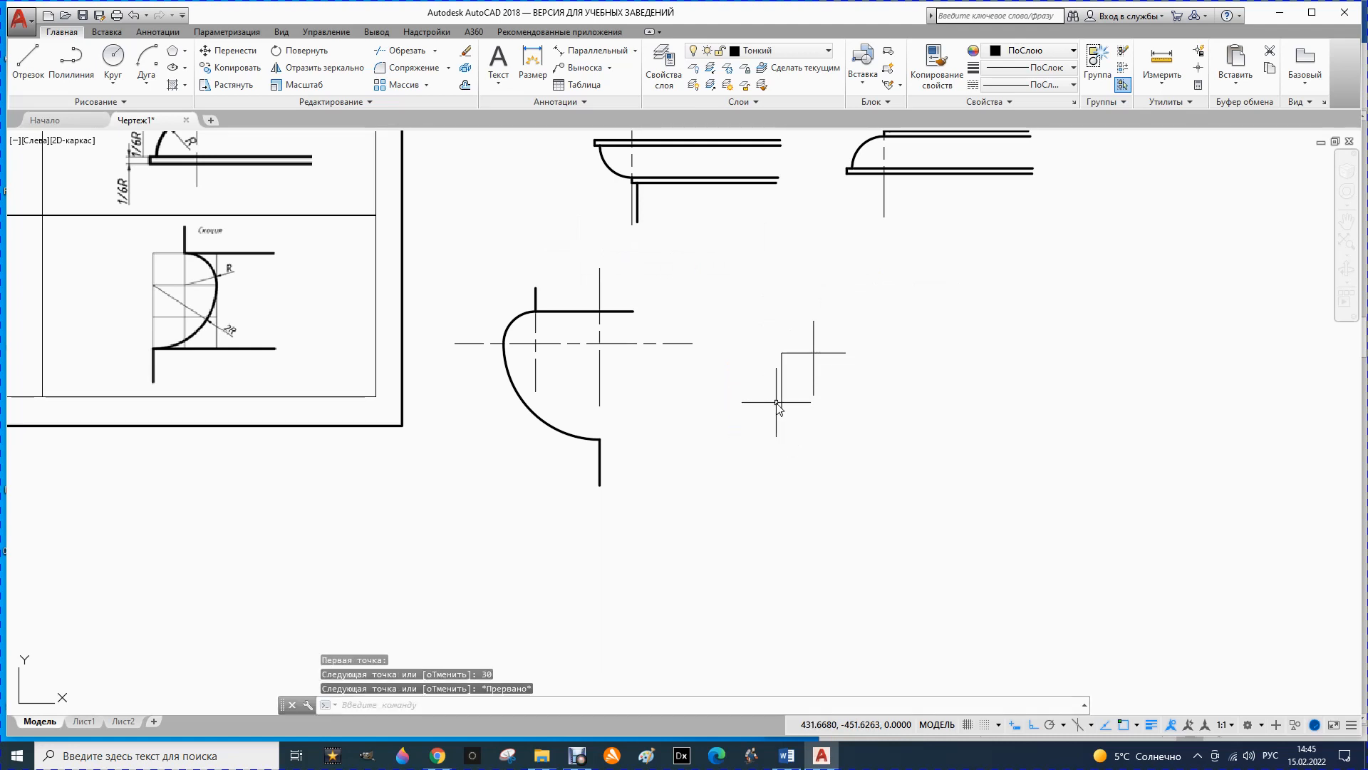
- Delete the 20-unit vertical line below the midpoint of the horizontal line
{"action": "left_click", "coordinate": [814, 386]}
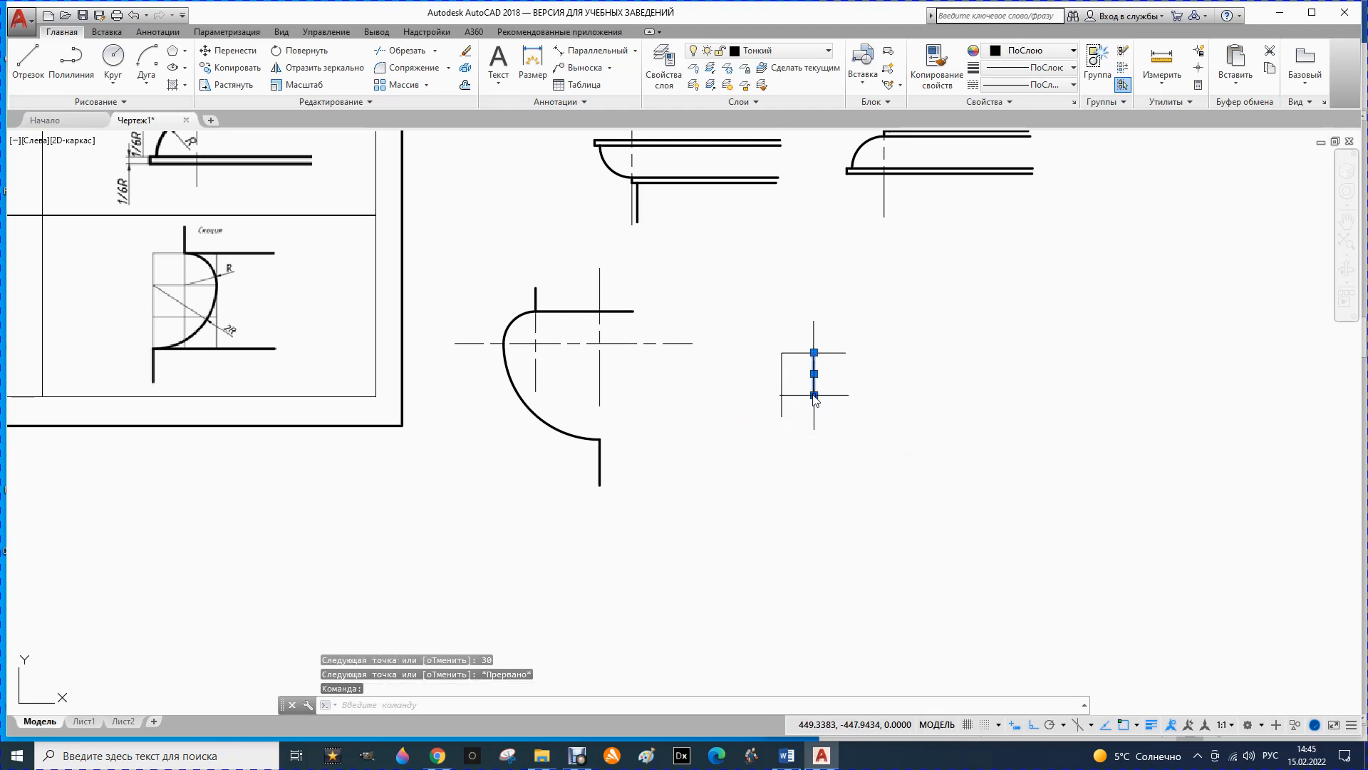
{"action": "left_click", "coordinate": [814, 405]}
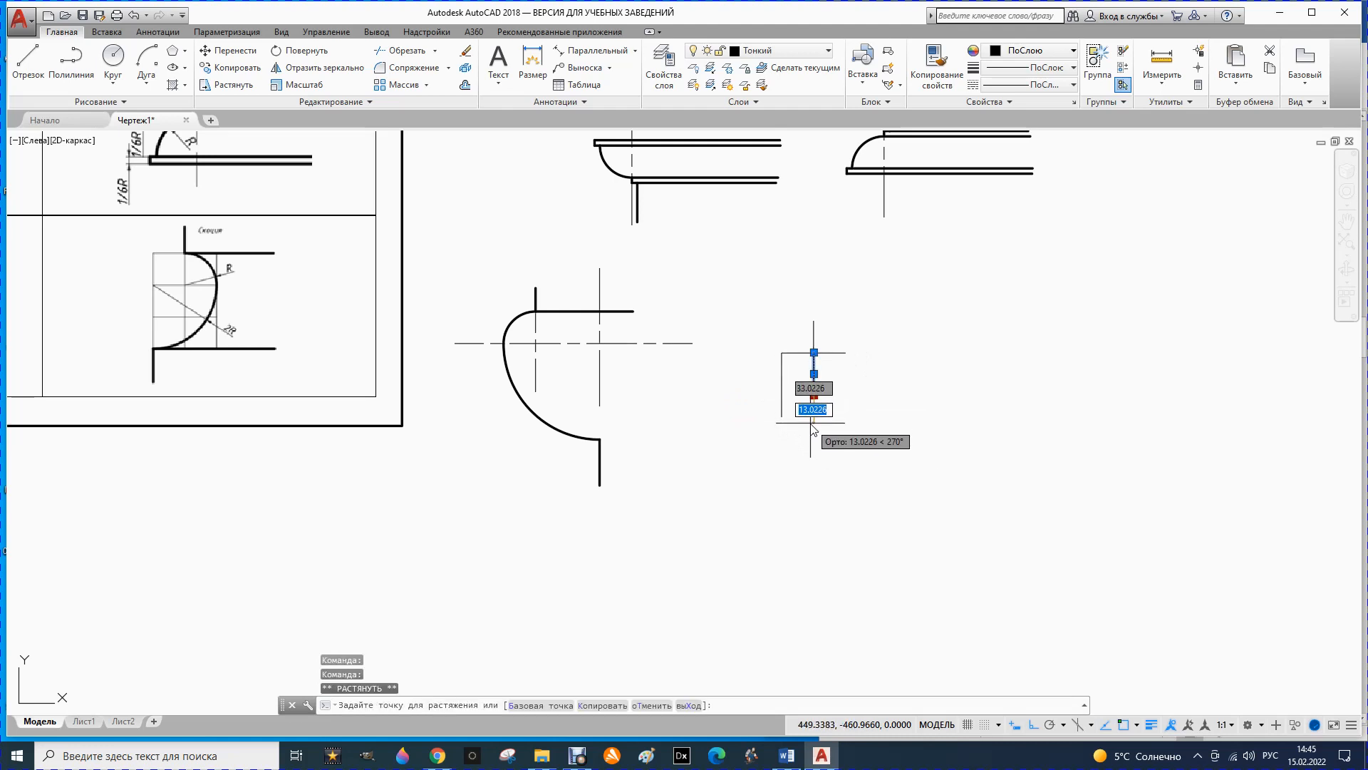
{"action": "key", "text": "Escape"}
{"action": "key", "text": "Delete"}
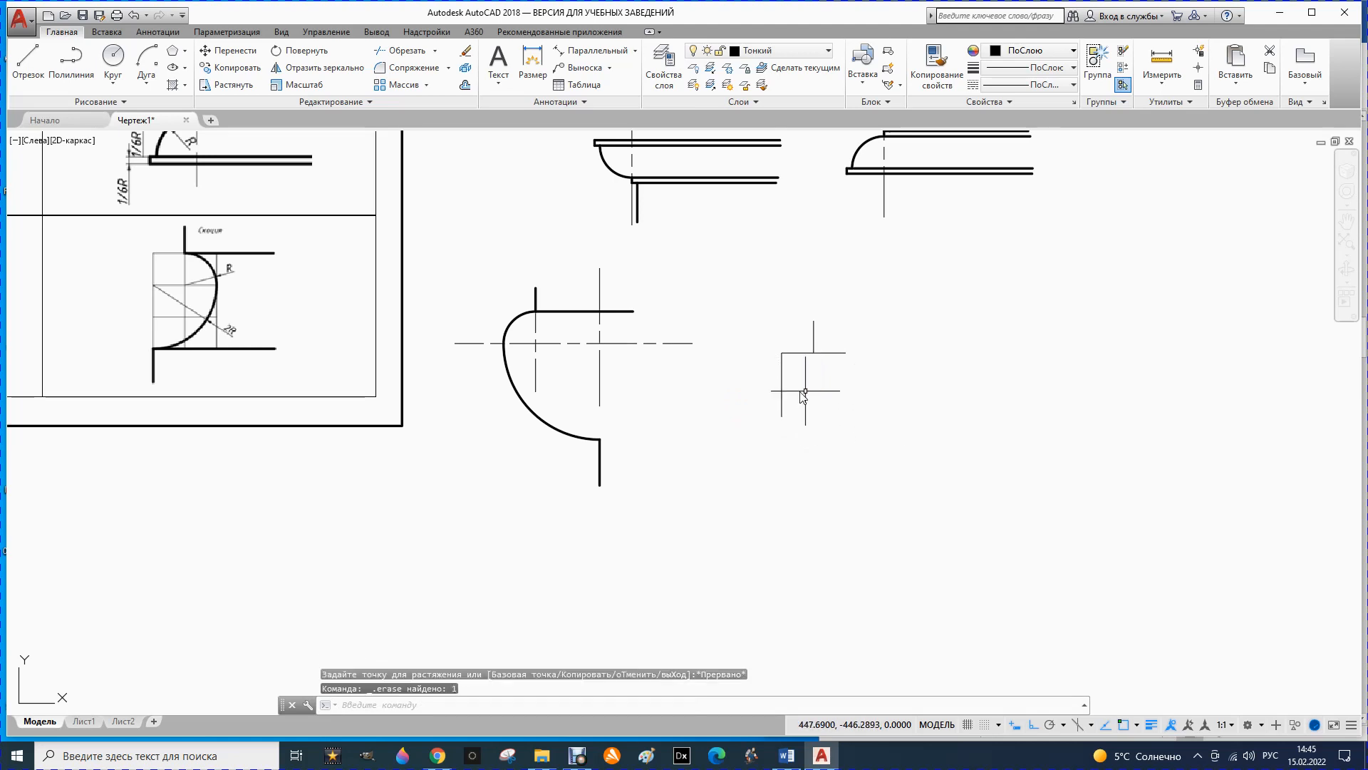
- Draw a vertical line 30 units down from the midpoint of the 30-unit horizontal line
{"action": "left_click", "coordinate": [28, 61]}
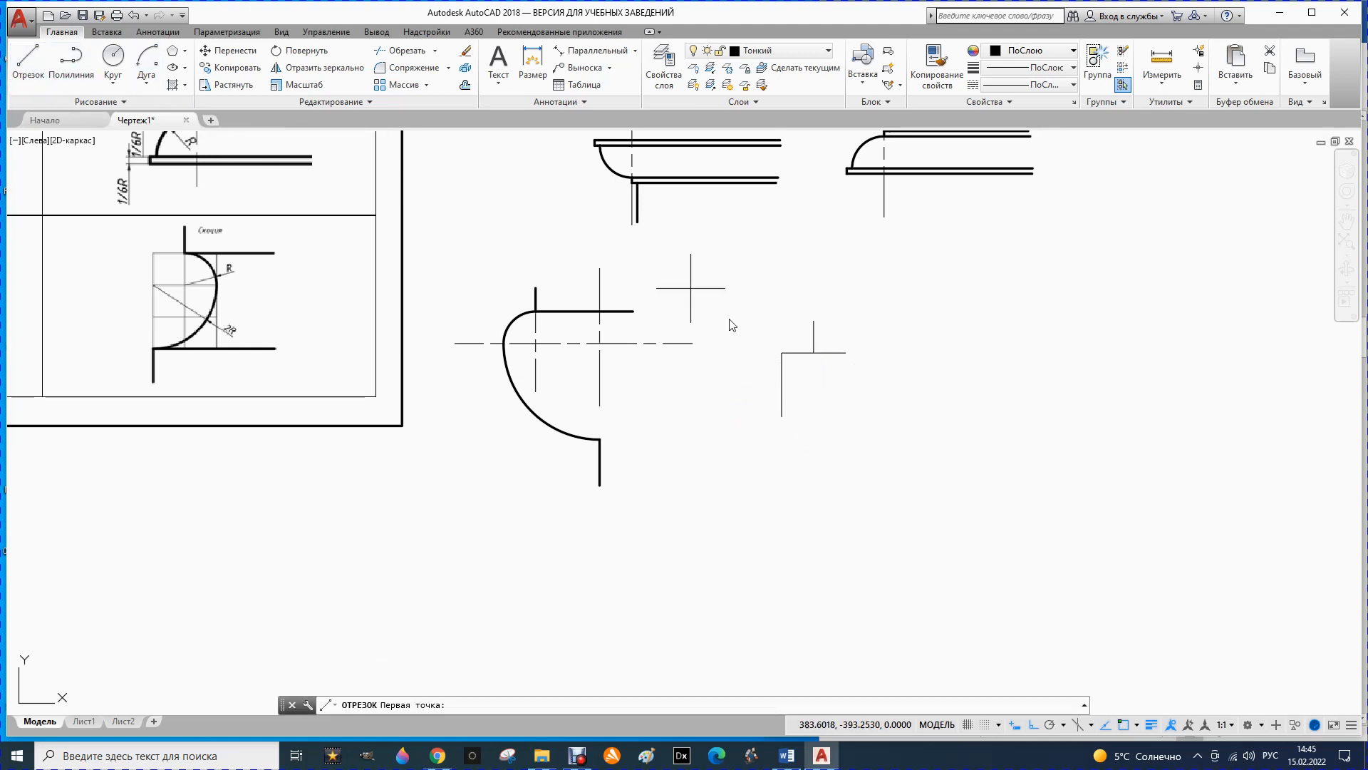
{"action": "left_click", "coordinate": [816, 353]}
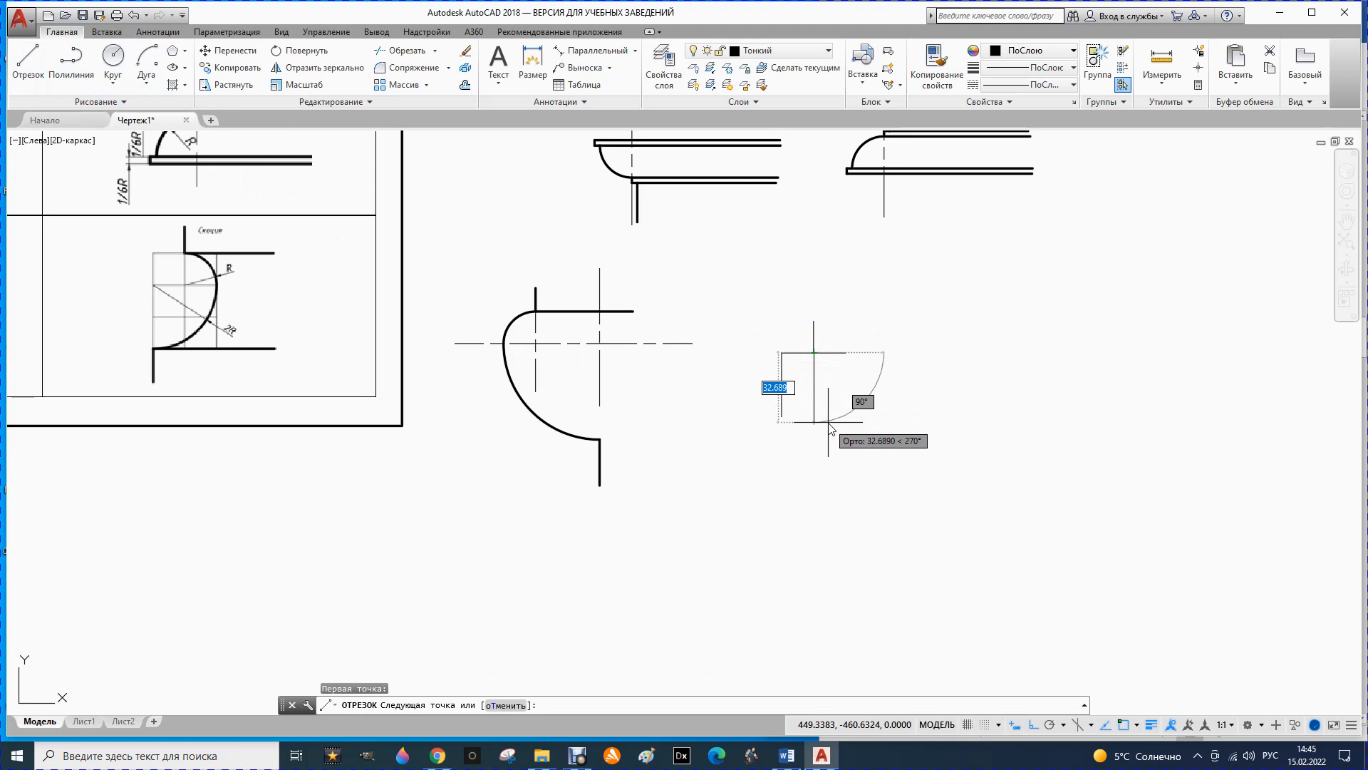
{"action": "type", "text": "30"}
{"action": "key", "text": "Return"}
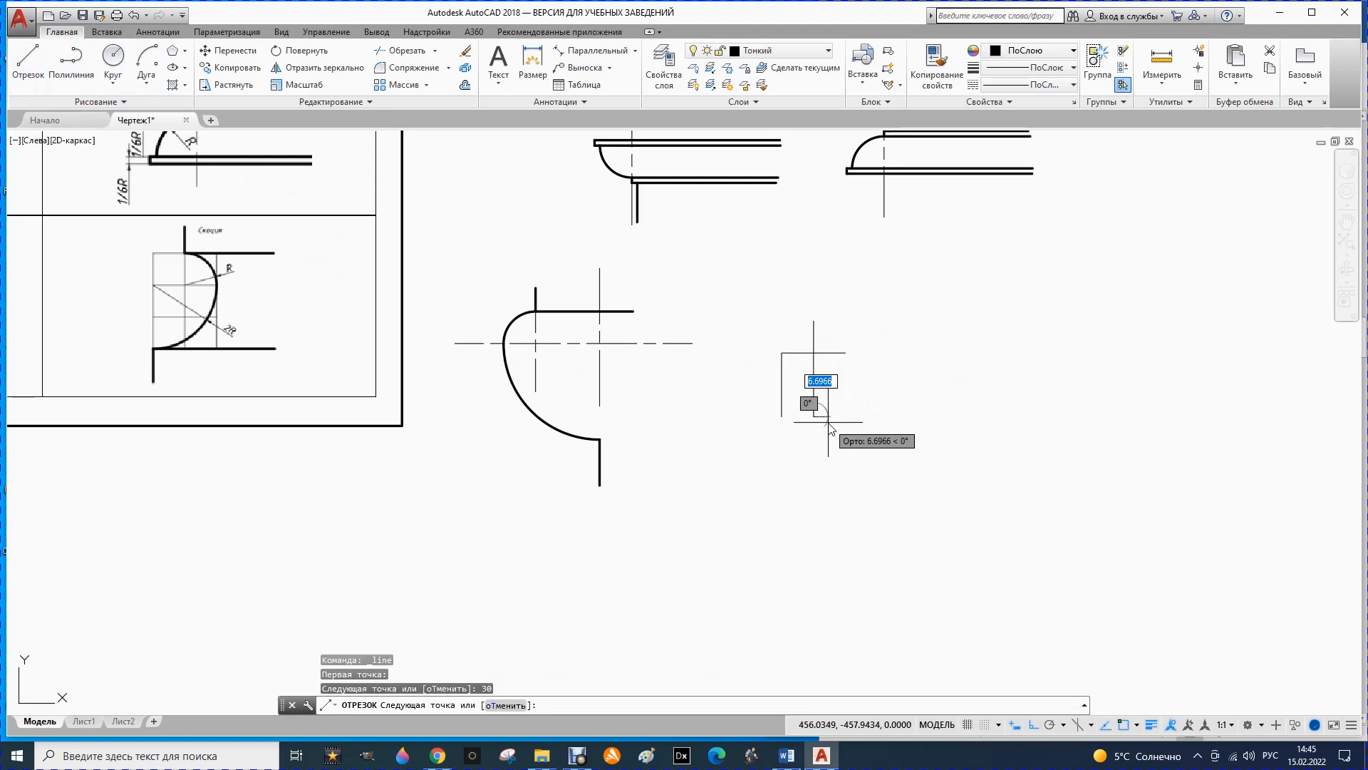
{"action": "key", "text": "Escape"}
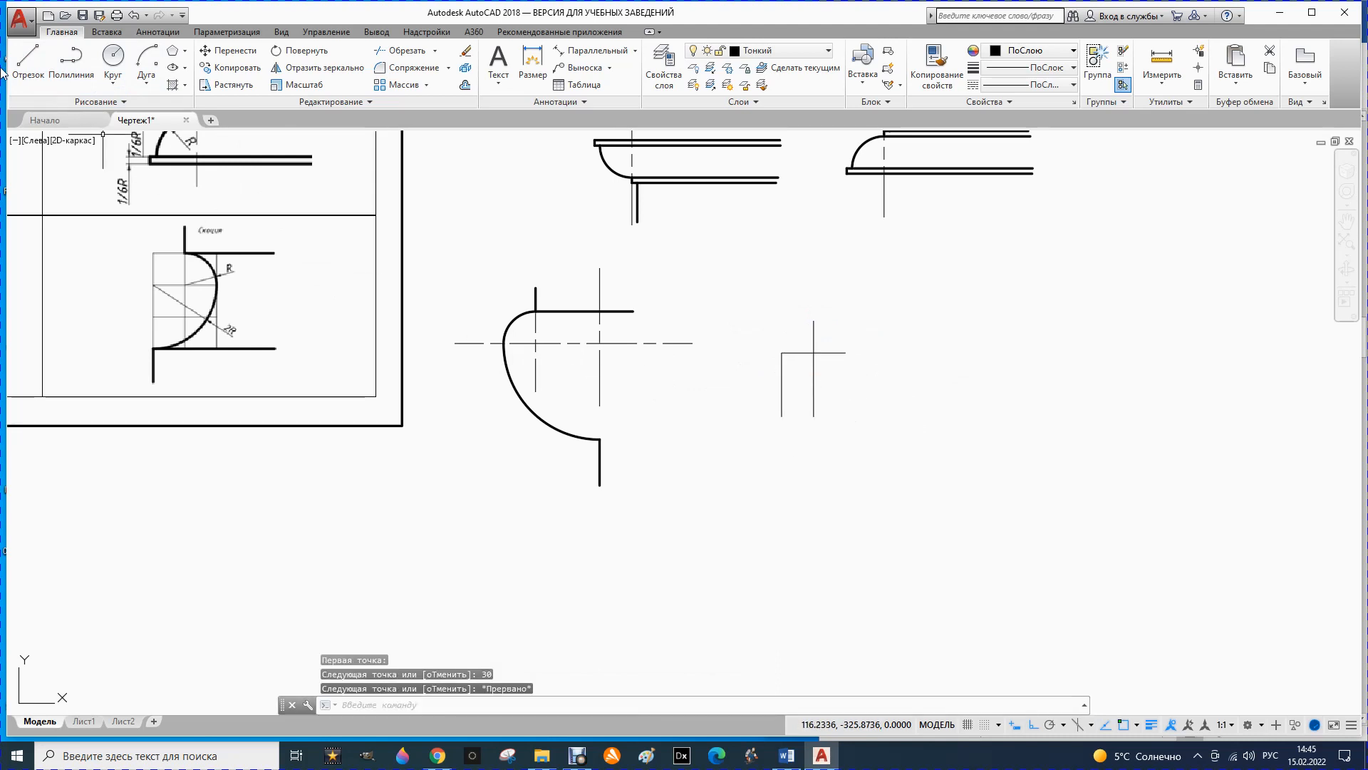
{"action": "left_click", "coordinate": [120, 55]}
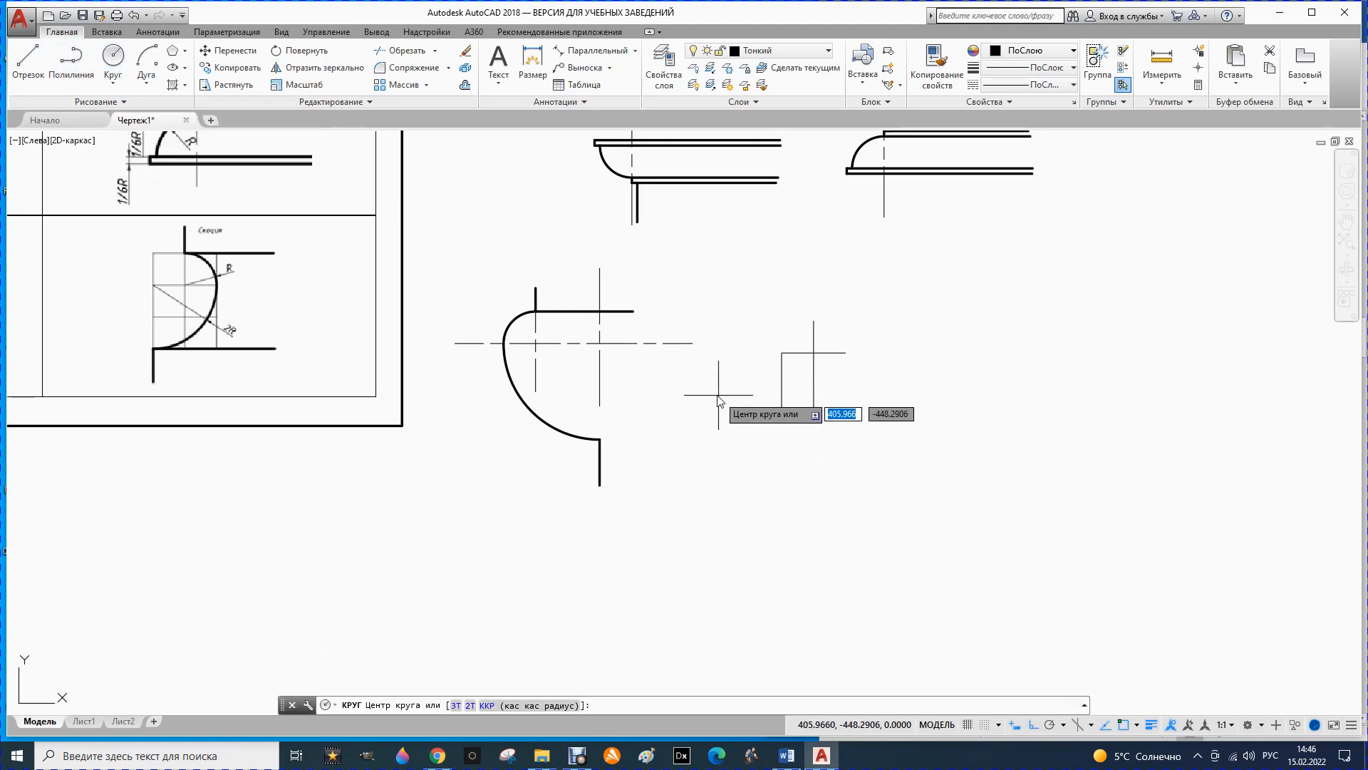
{"action": "left_click", "coordinate": [816, 389]}
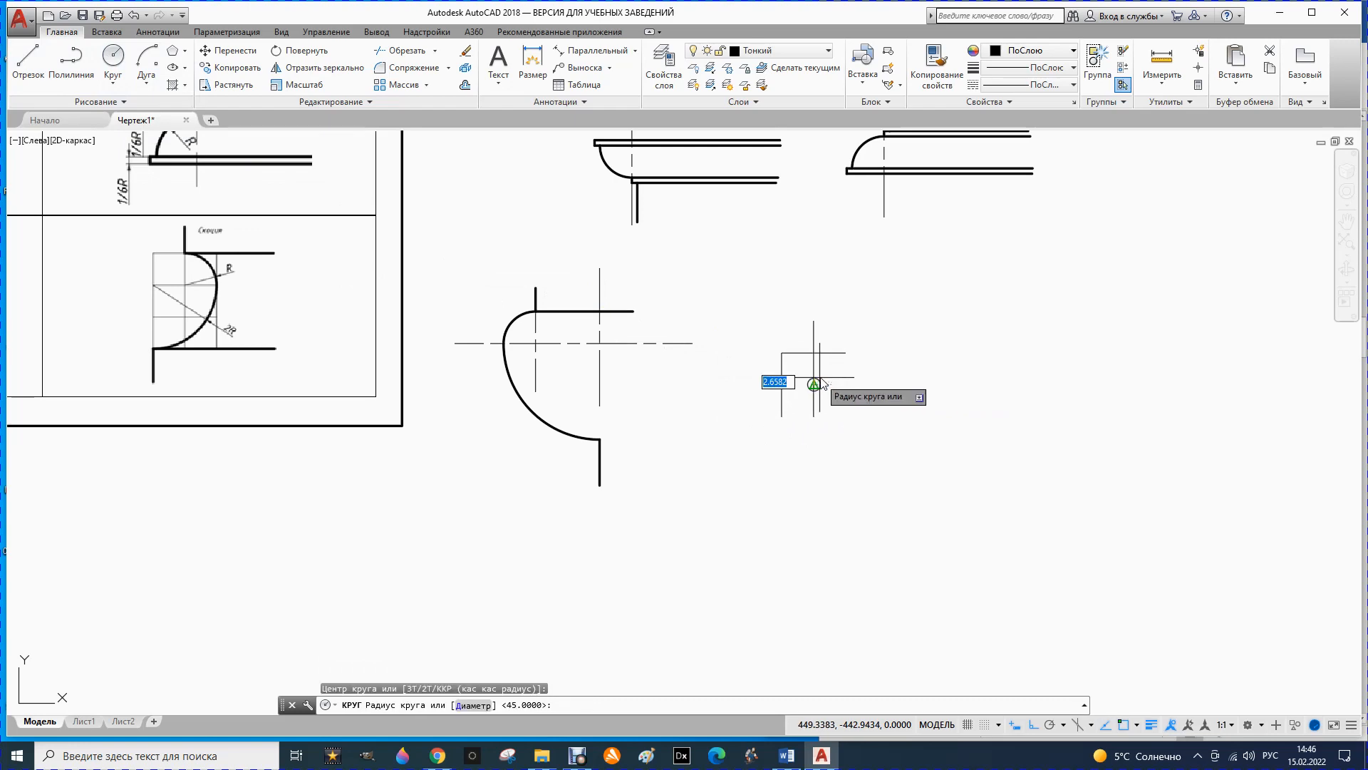
{"action": "key", "text": "Escape"}
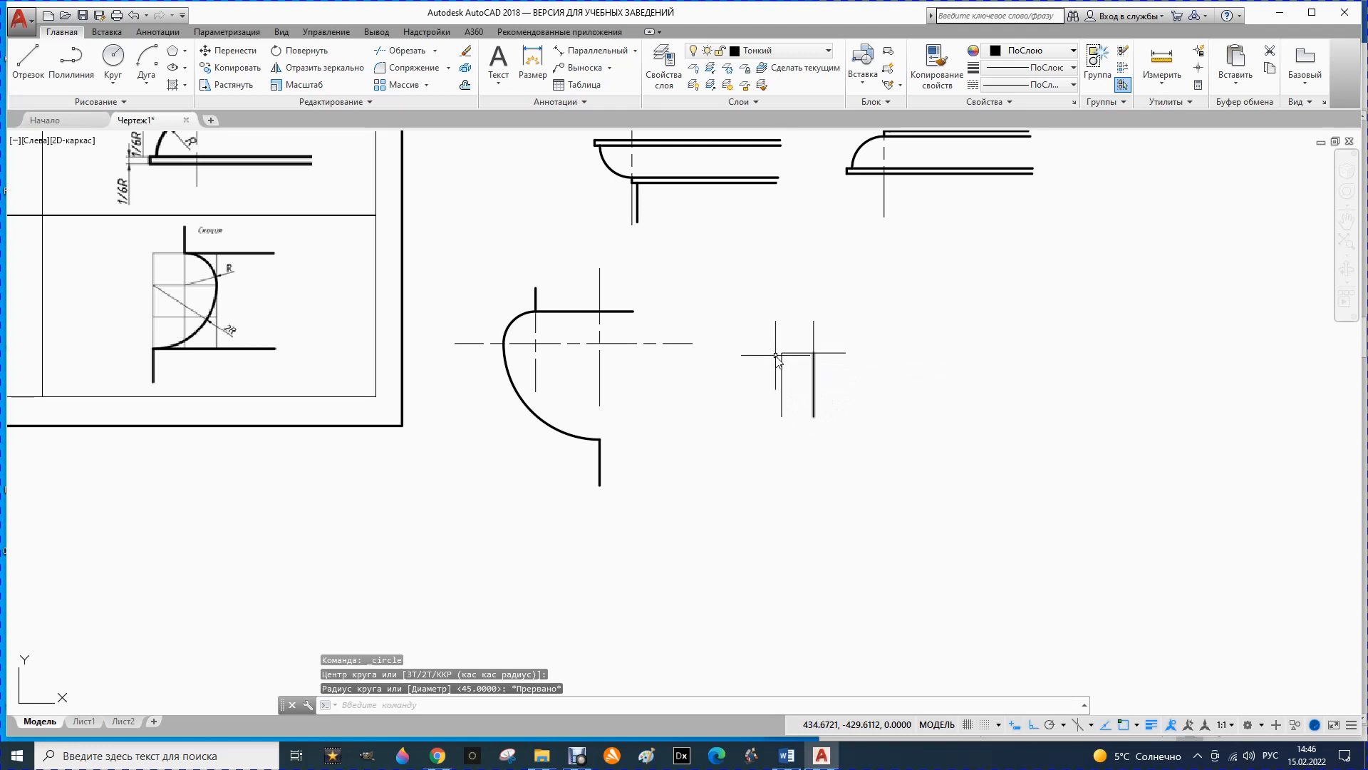
{"action": "left_click", "coordinate": [112, 56]}
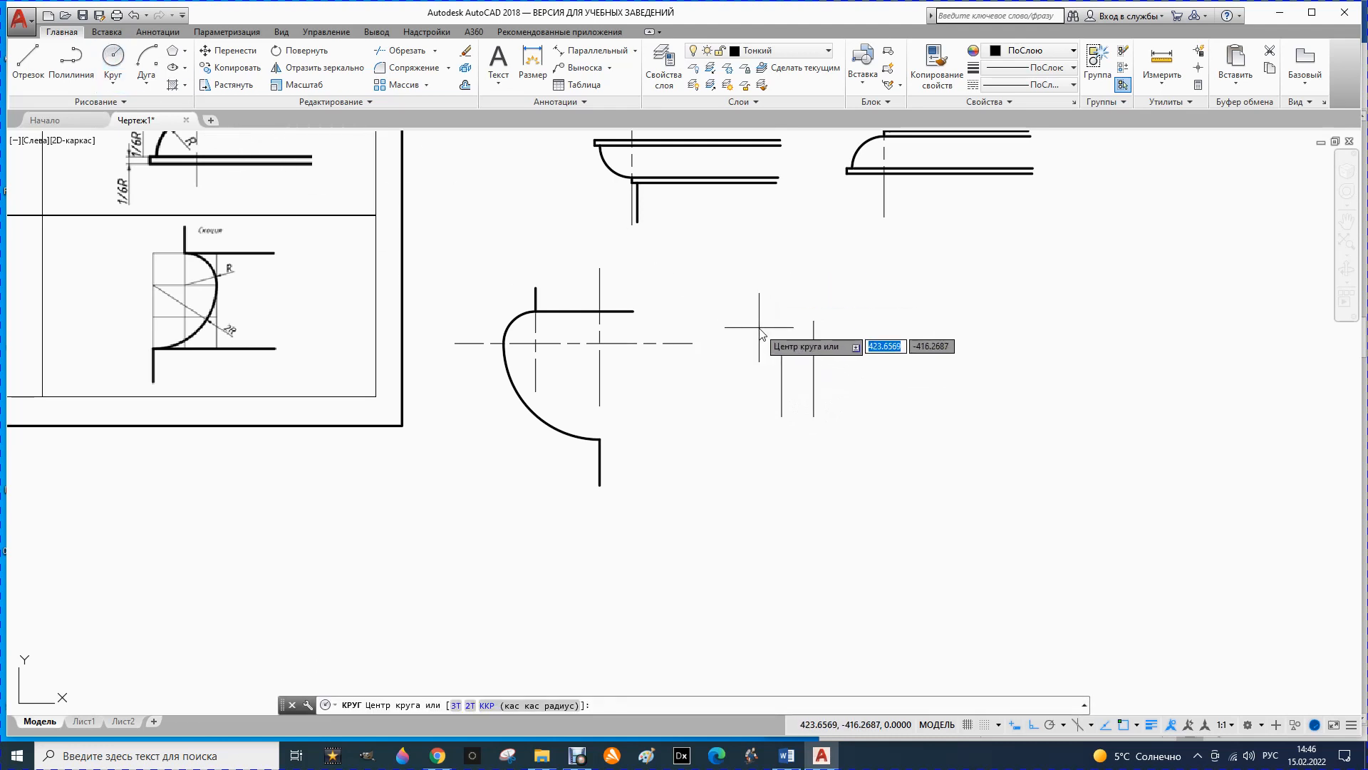
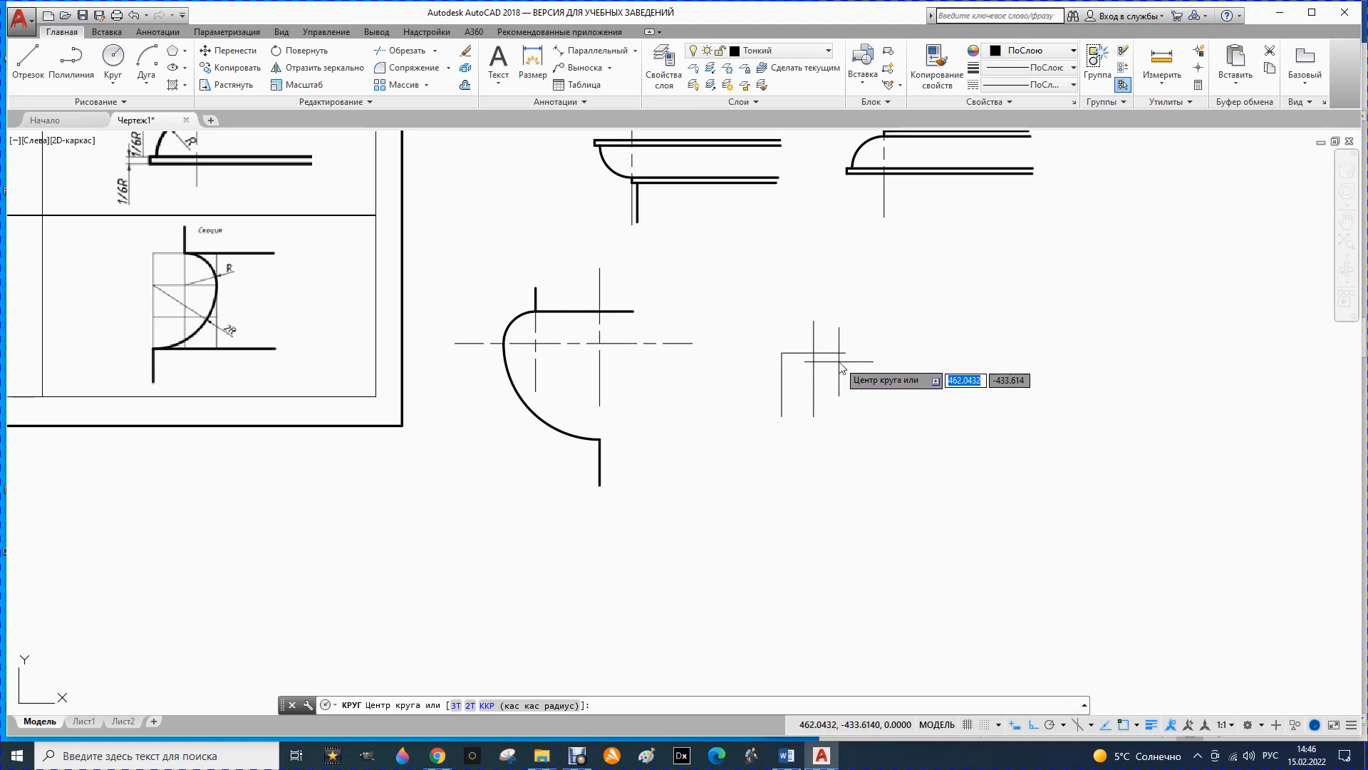
{"action": "key", "text": "Escape"}
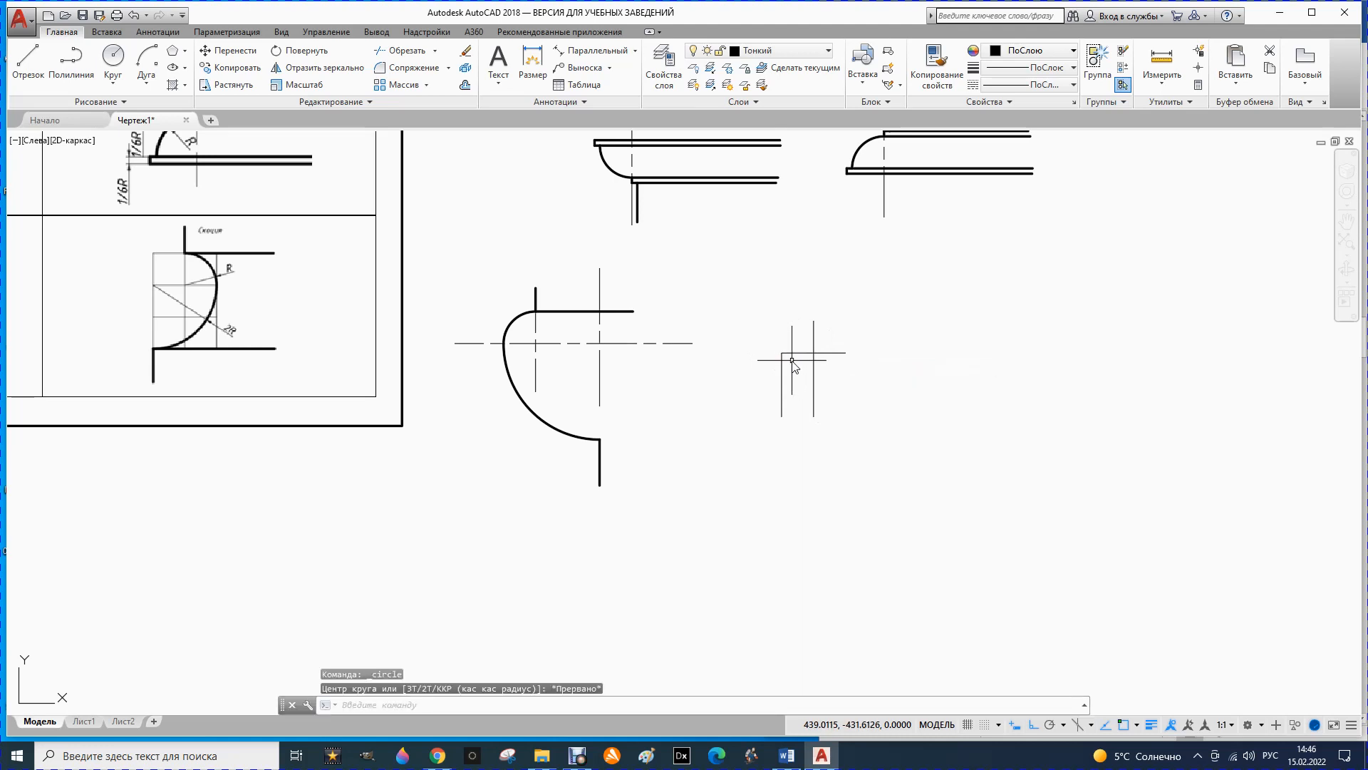
{"action": "left_click", "coordinate": [802, 353]}
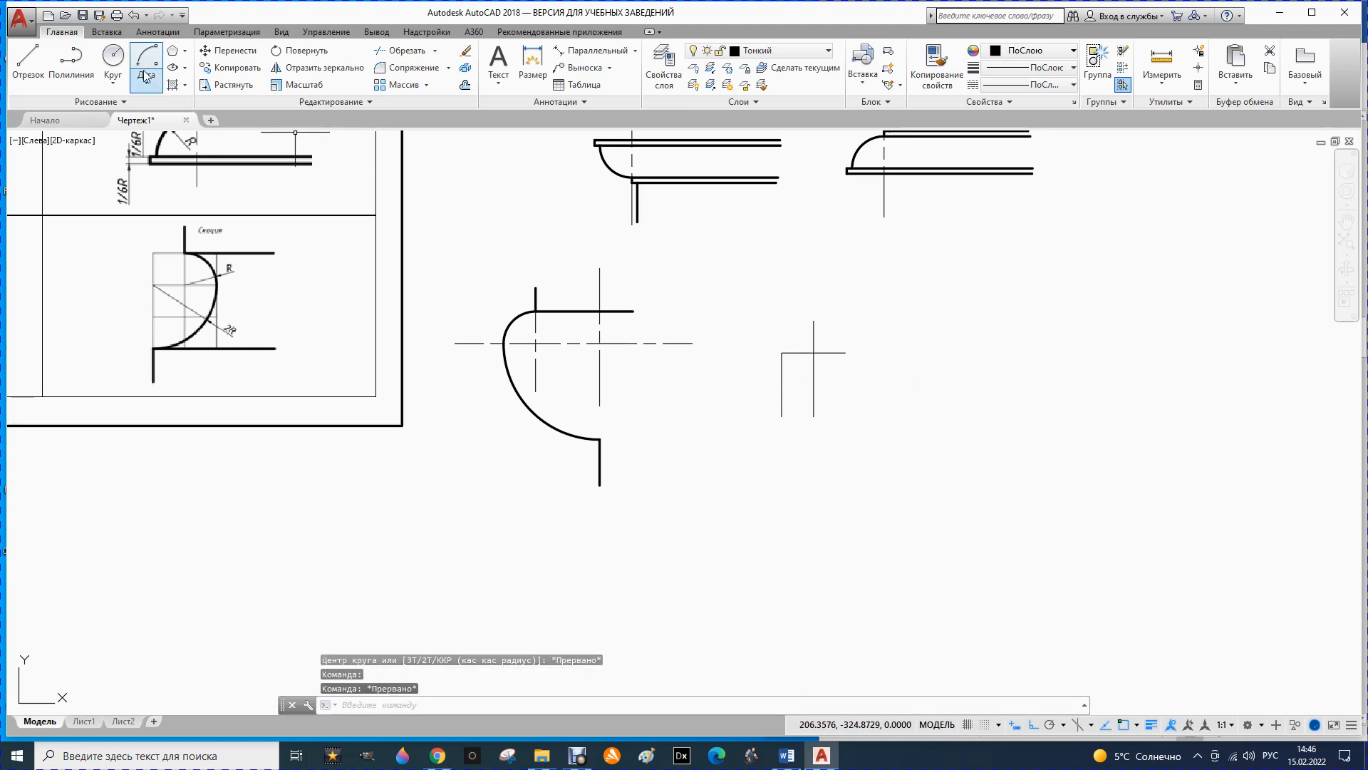
- Draw connected lines from the horizontal line's left end: 15 units up, 30 units right, and down to its right end
{"action": "left_click", "coordinate": [28, 60]}
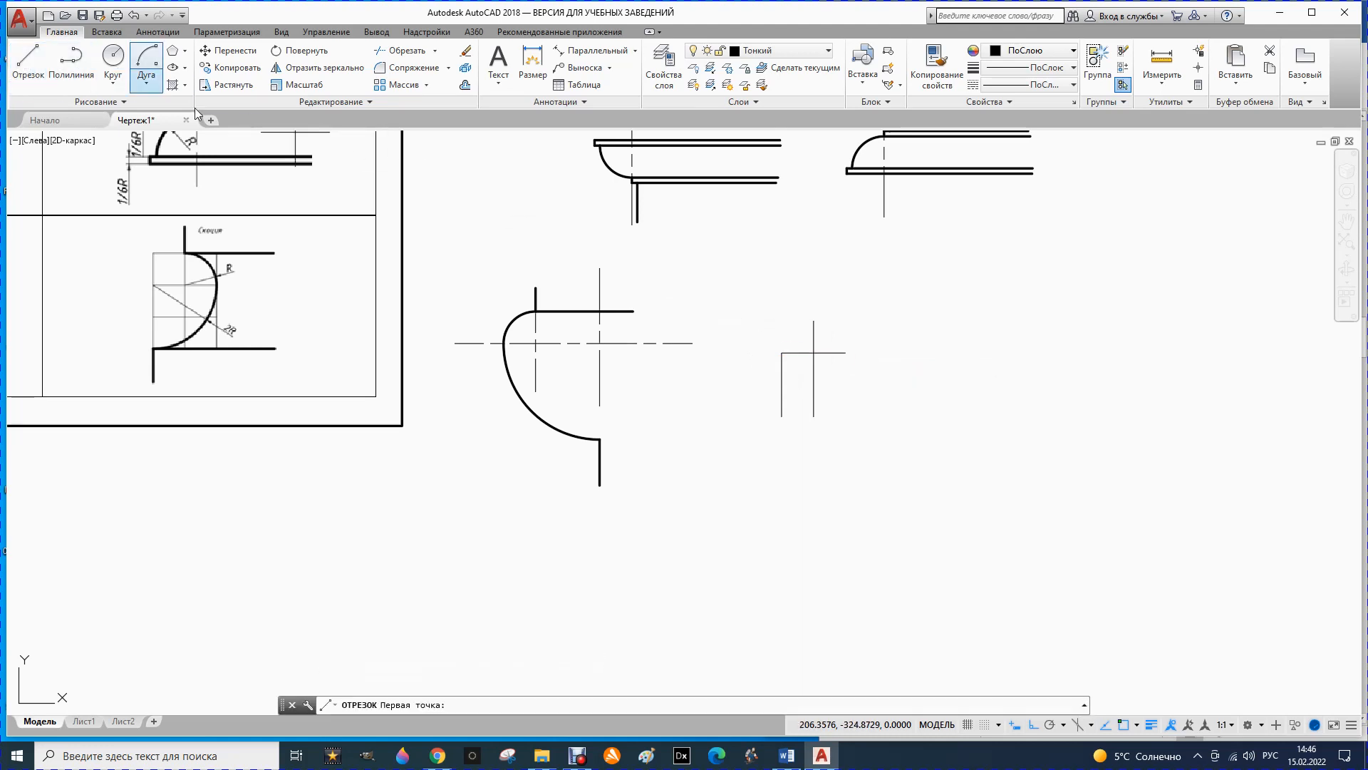
{"action": "left_click", "coordinate": [782, 353]}
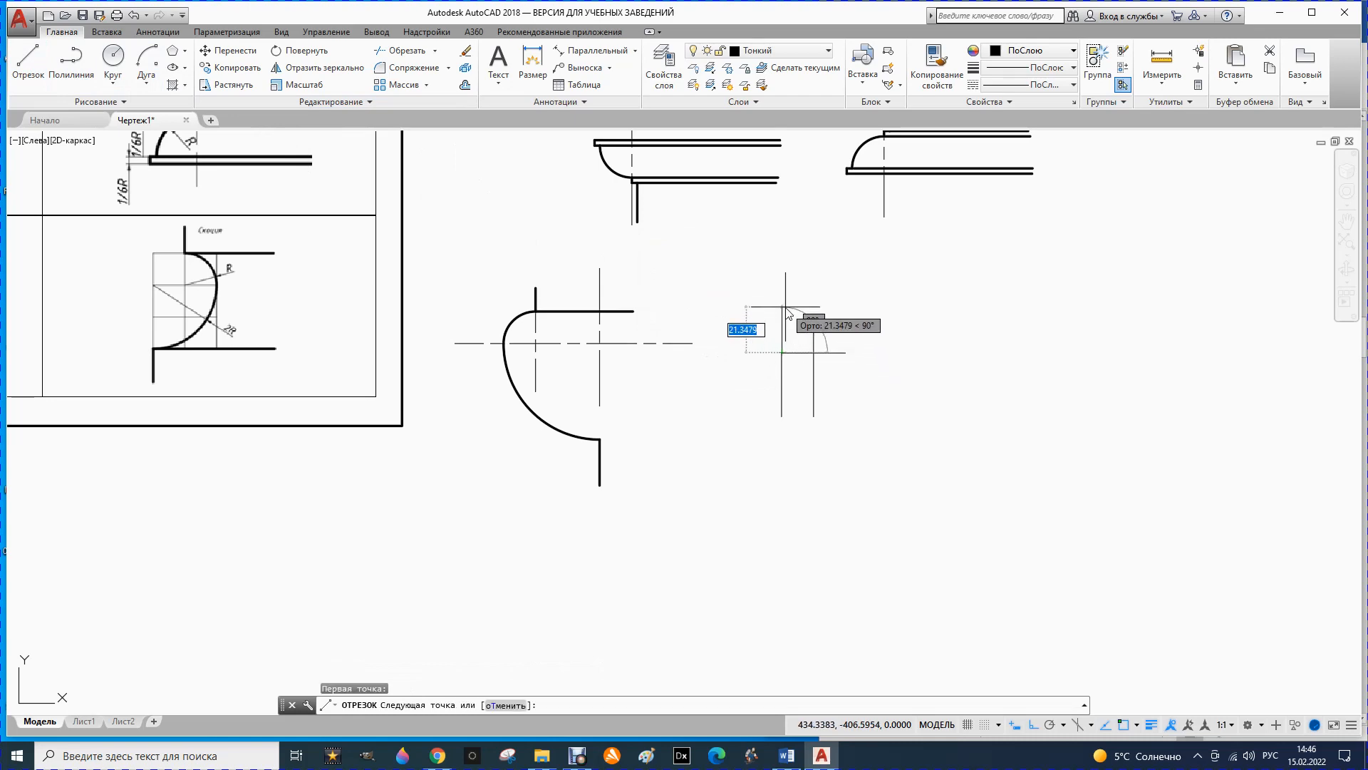
{"action": "type", "text": "15"}
{"action": "key", "text": "Return"}
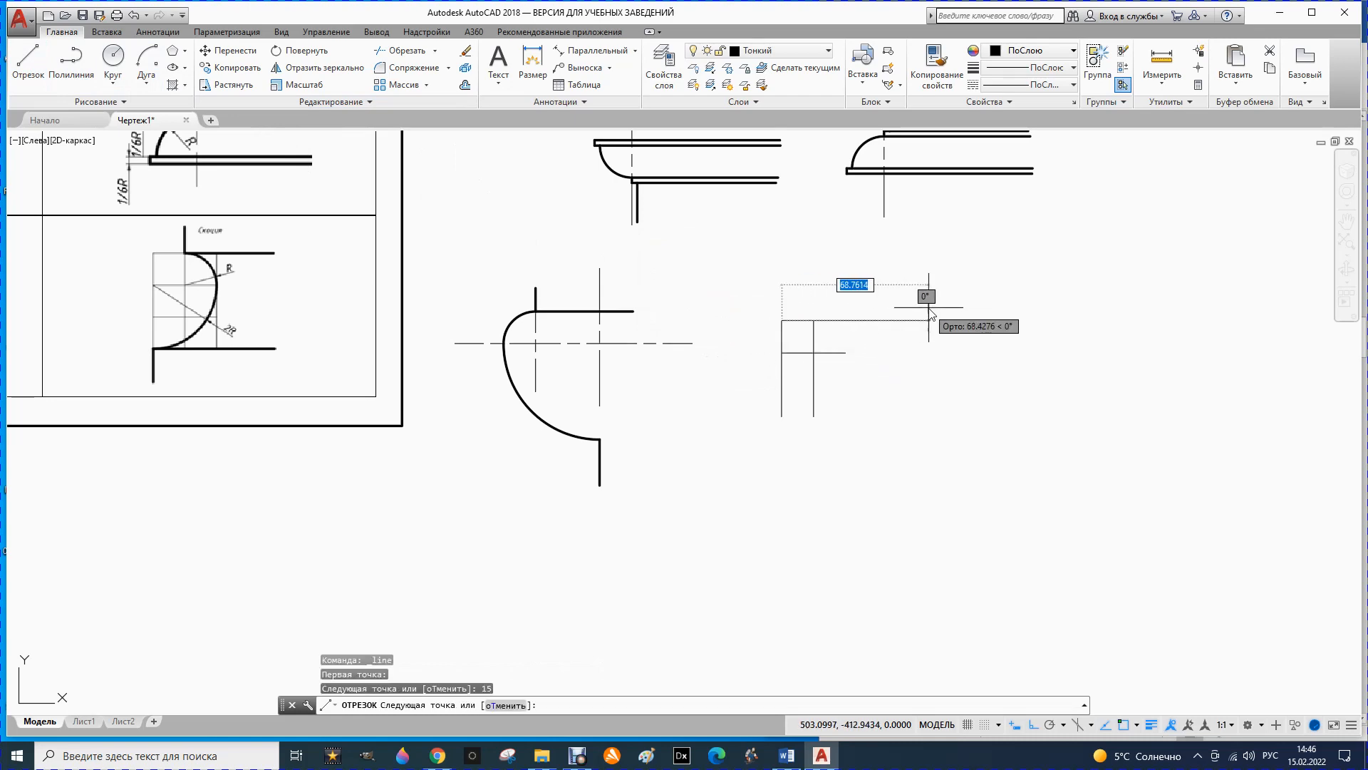
{"action": "type", "text": "30"}
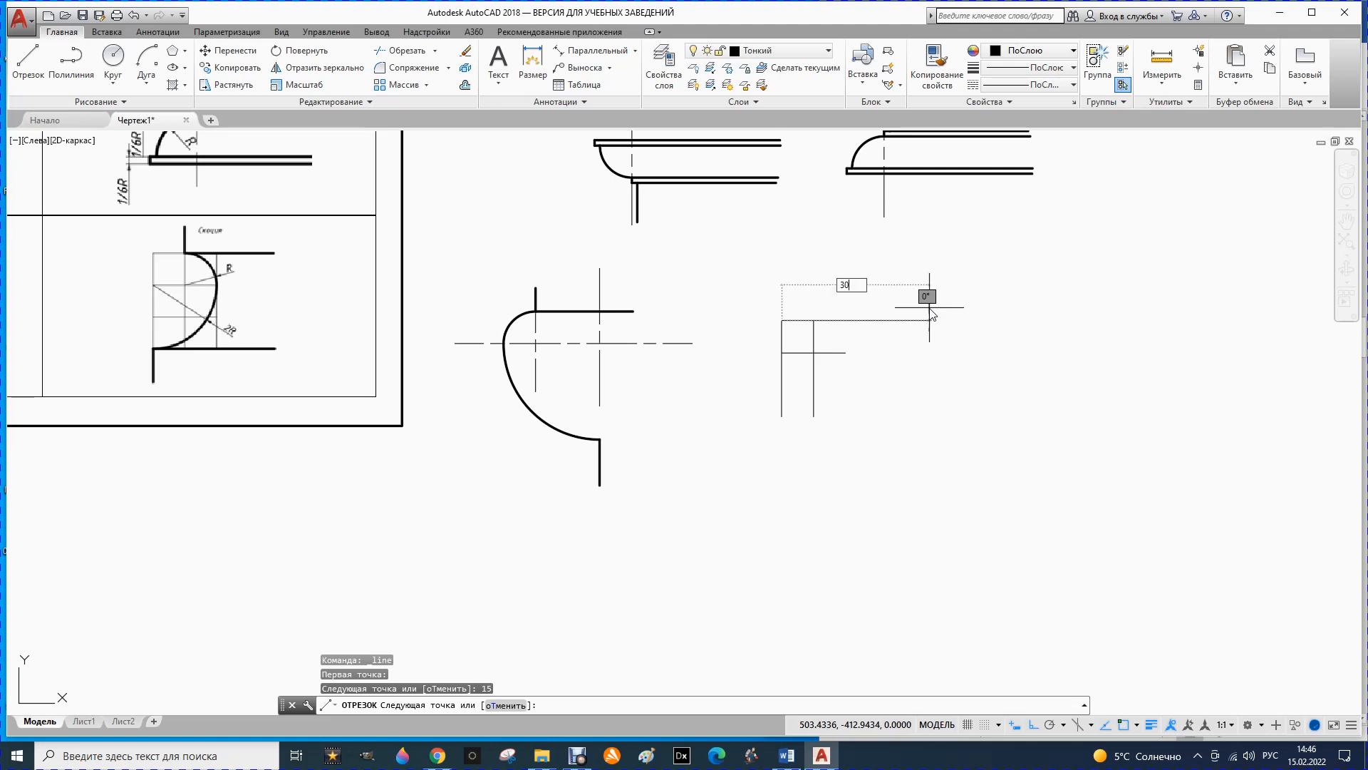
{"action": "key", "text": "Return"}
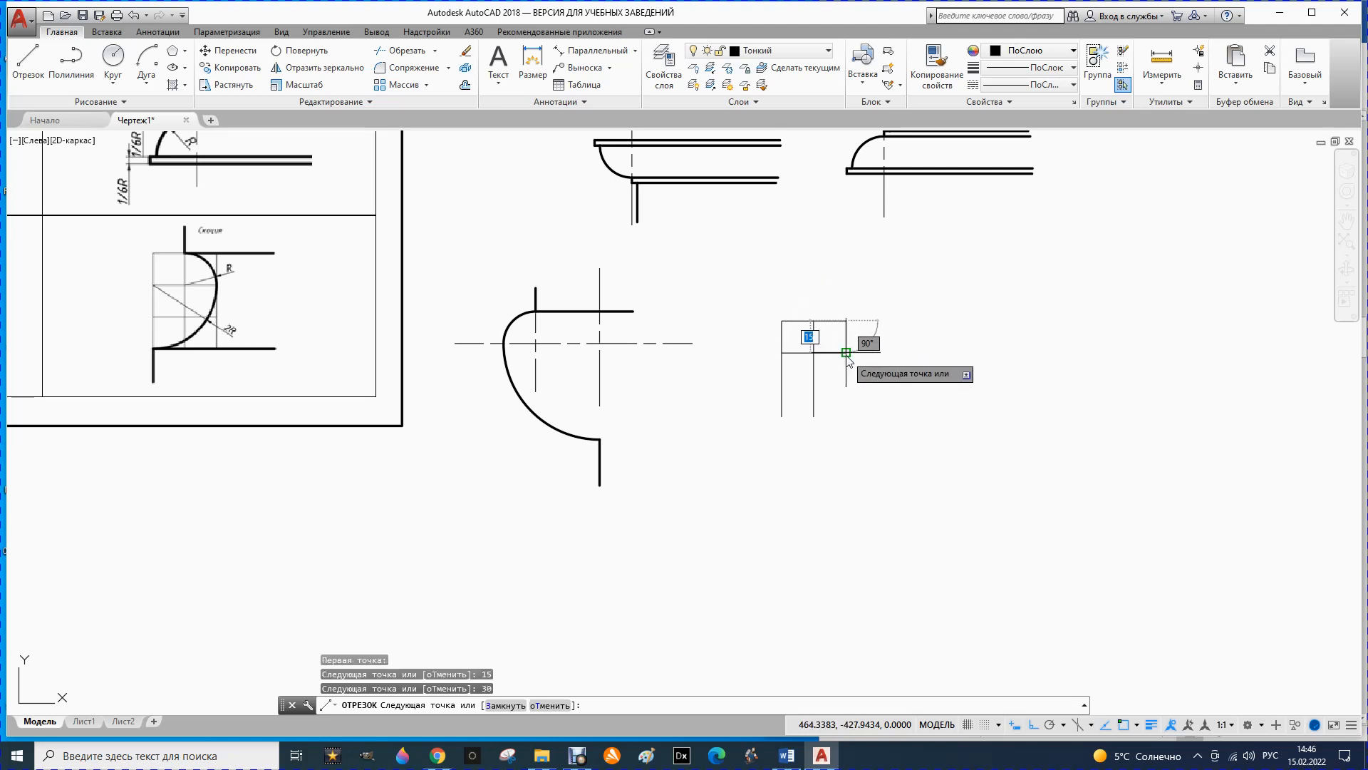
{"action": "left_click", "coordinate": [846, 388]}
{"action": "key", "text": "Escape"}
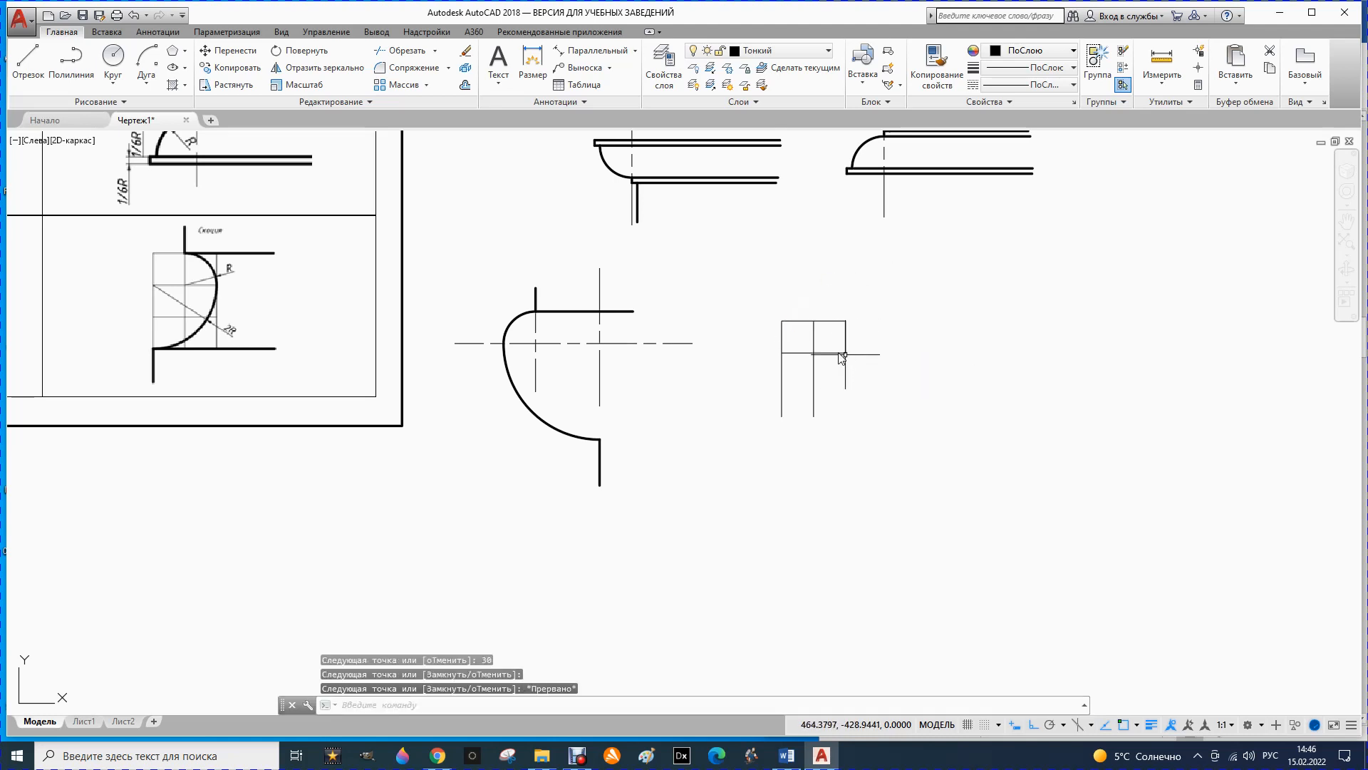
- Close the grid's lower part with a line 30 units right from the left side's lower end, continued up to the horizontal line's right end
{"action": "left_click", "coordinate": [28, 60]}
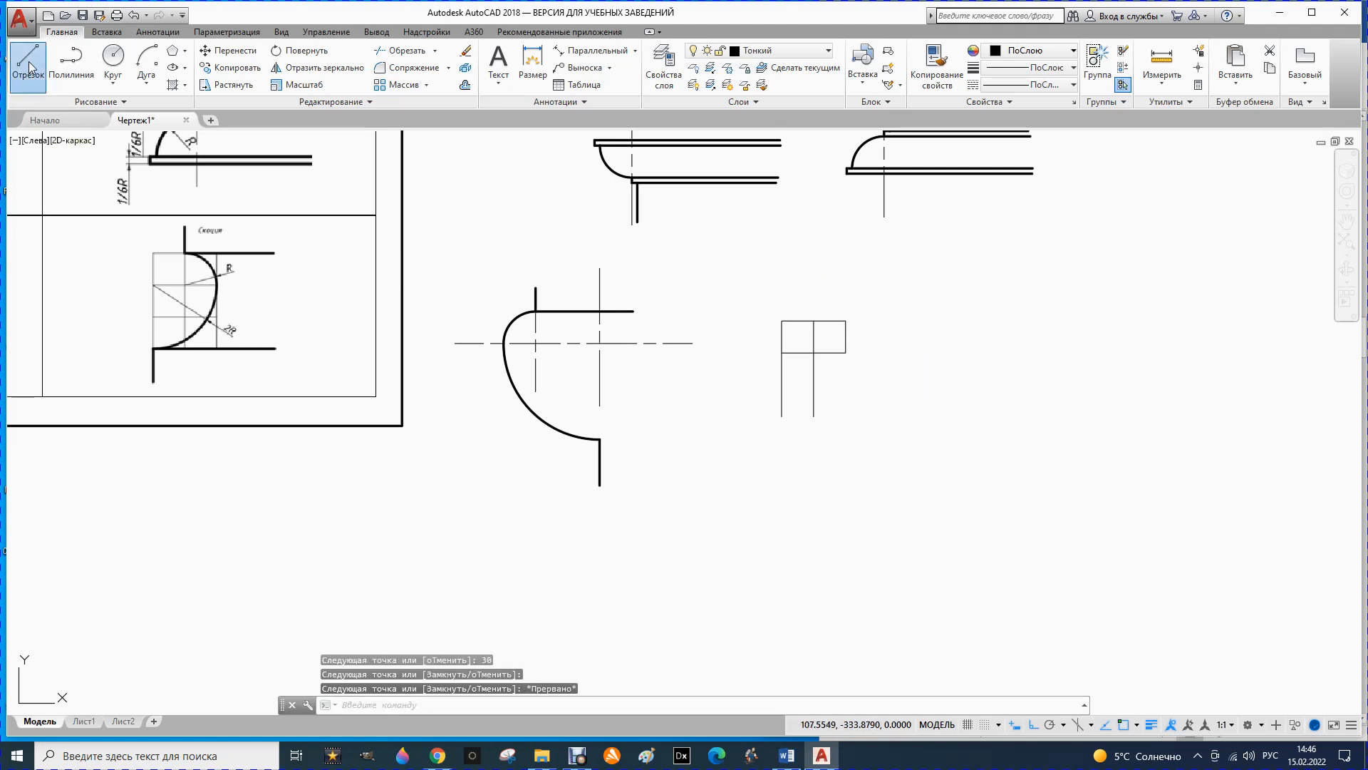
{"action": "left_click", "coordinate": [782, 418]}
{"action": "type", "text": "30"}
{"action": "key", "text": "Return"}
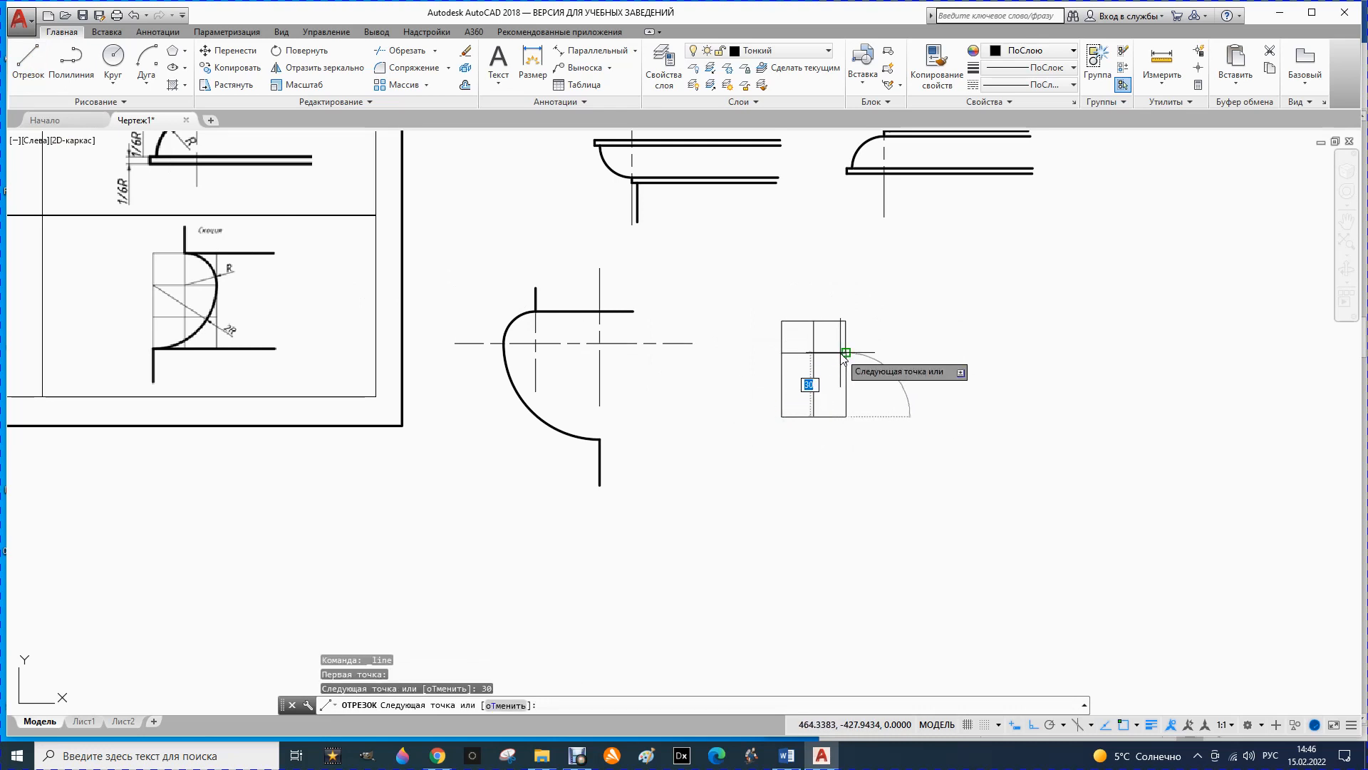
{"action": "left_click", "coordinate": [845, 353]}
{"action": "key", "text": "Escape"}
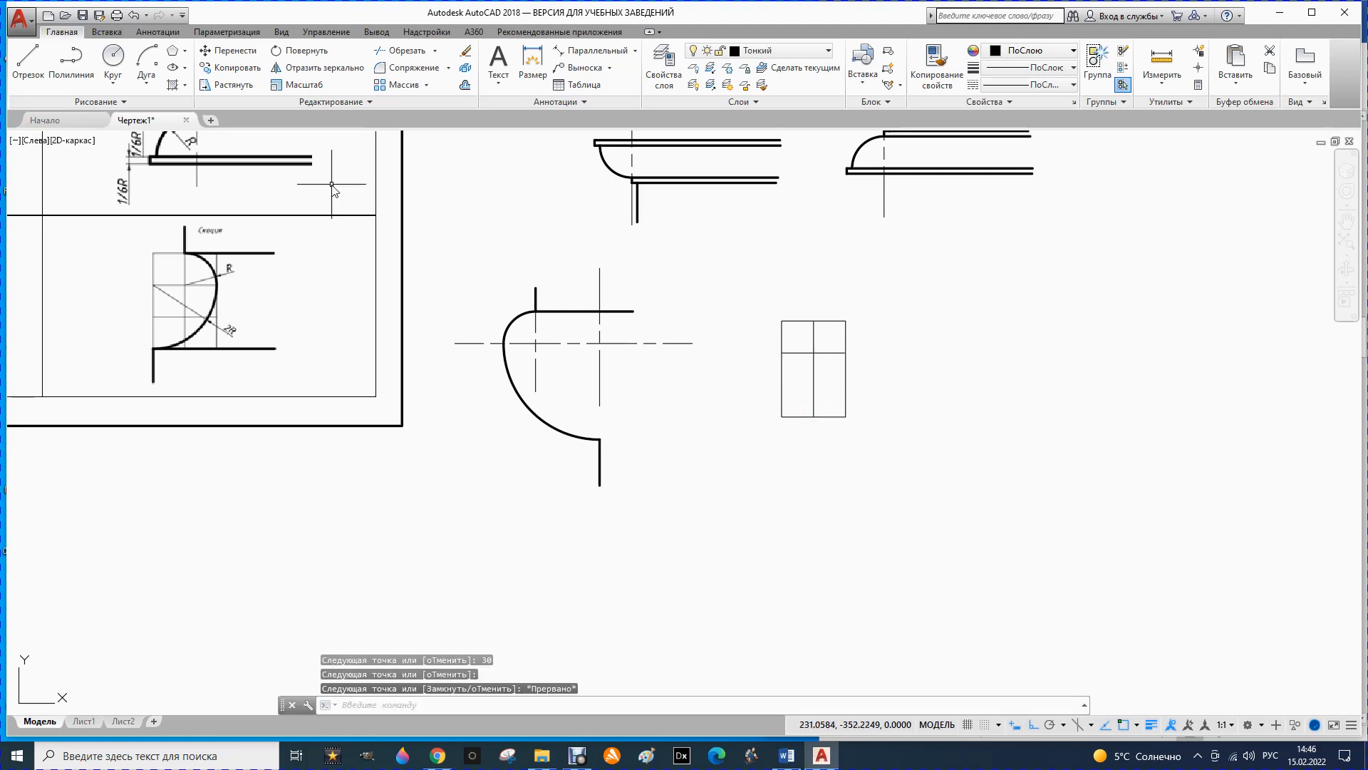
- Draw a horizontal line joining the midpoints of the two 30-unit vertical sides in the grid's lower part
{"action": "left_click", "coordinate": [29, 63]}
{"action": "left_click", "coordinate": [782, 384]}
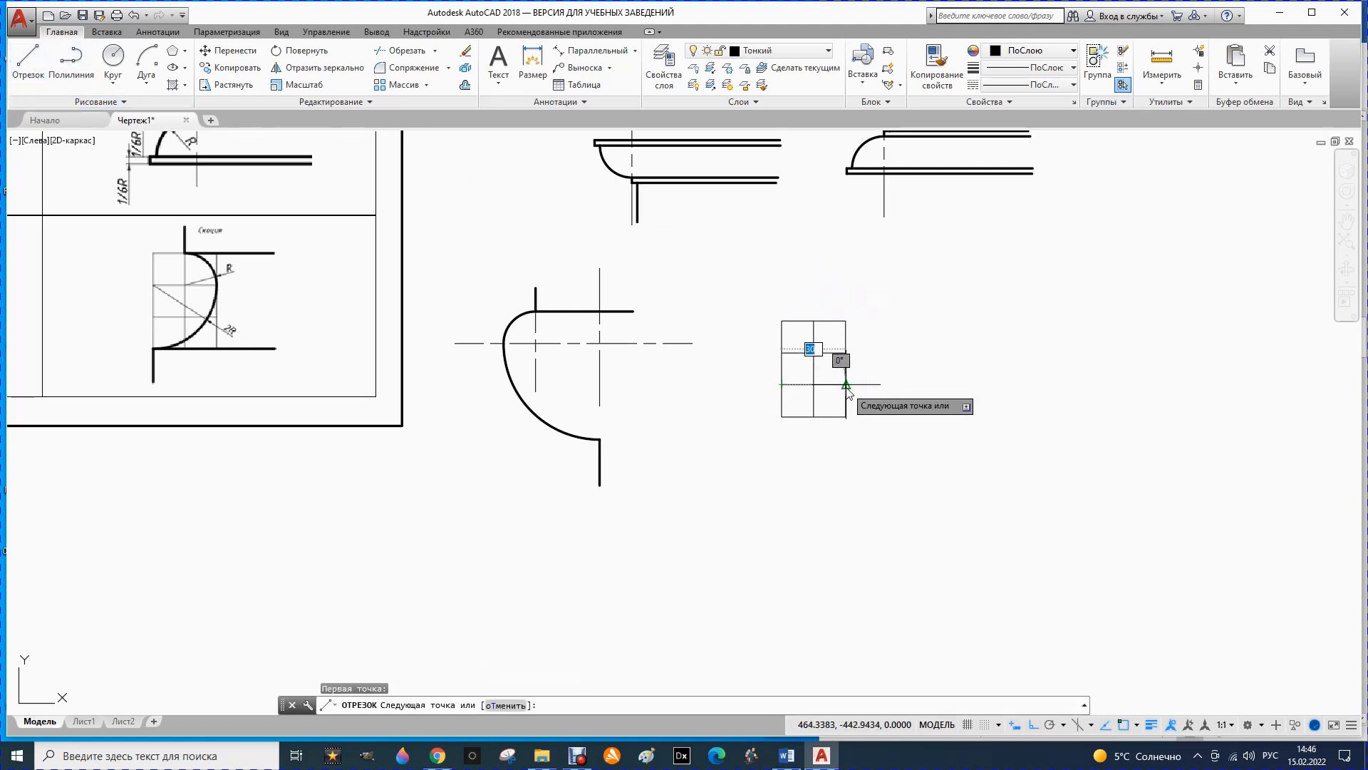
{"action": "left_click", "coordinate": [847, 385]}
{"action": "key", "text": "Escape"}
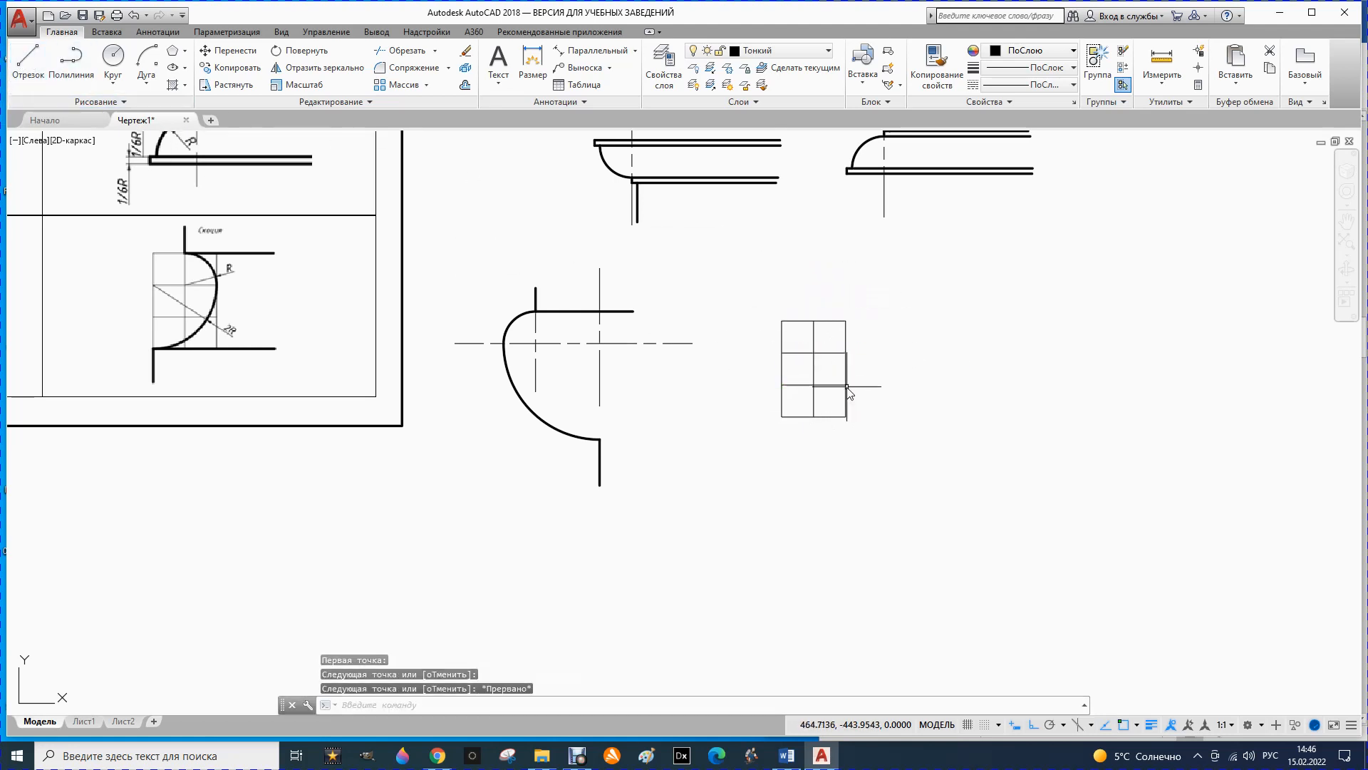
- Draw a circle of radius 15 centred where the vertical centre line crosses the upper inner horizontal line of the grid
{"action": "left_click", "coordinate": [114, 57]}
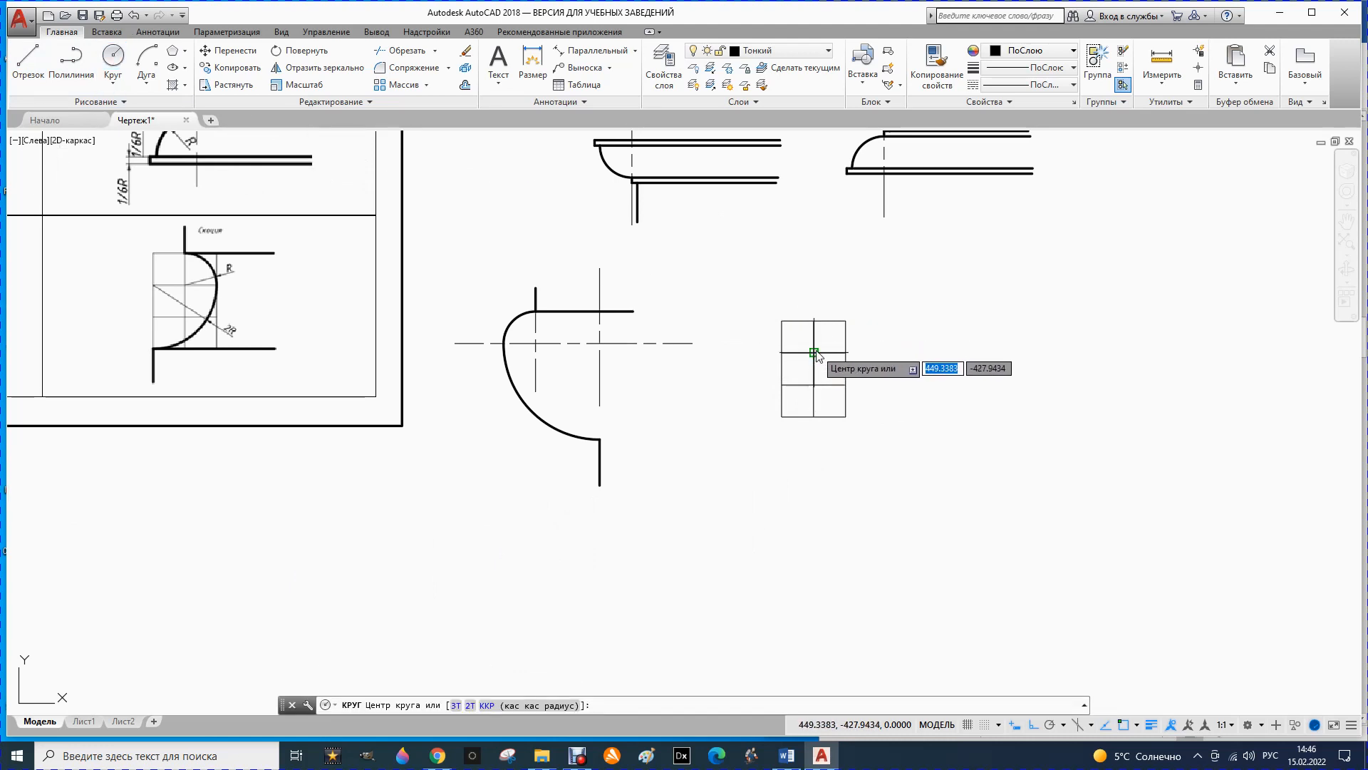
{"action": "left_click", "coordinate": [813, 352]}
{"action": "type", "text": "15"}
{"action": "key", "text": "Return"}
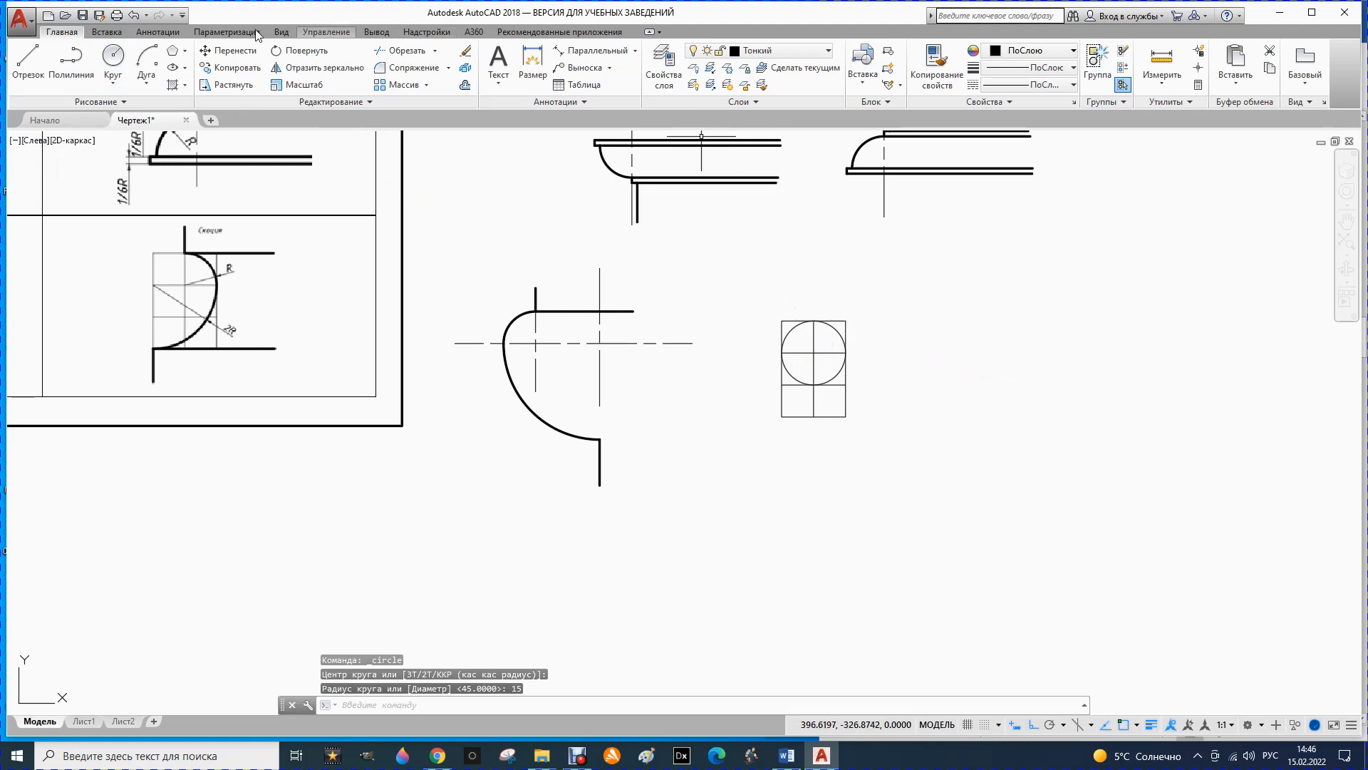
- Trim the radius-15 circle to its upper-right quarter, using the upper centre vertical and the inner horizontal through its centre as cutting edges
{"action": "left_click", "coordinate": [407, 52]}
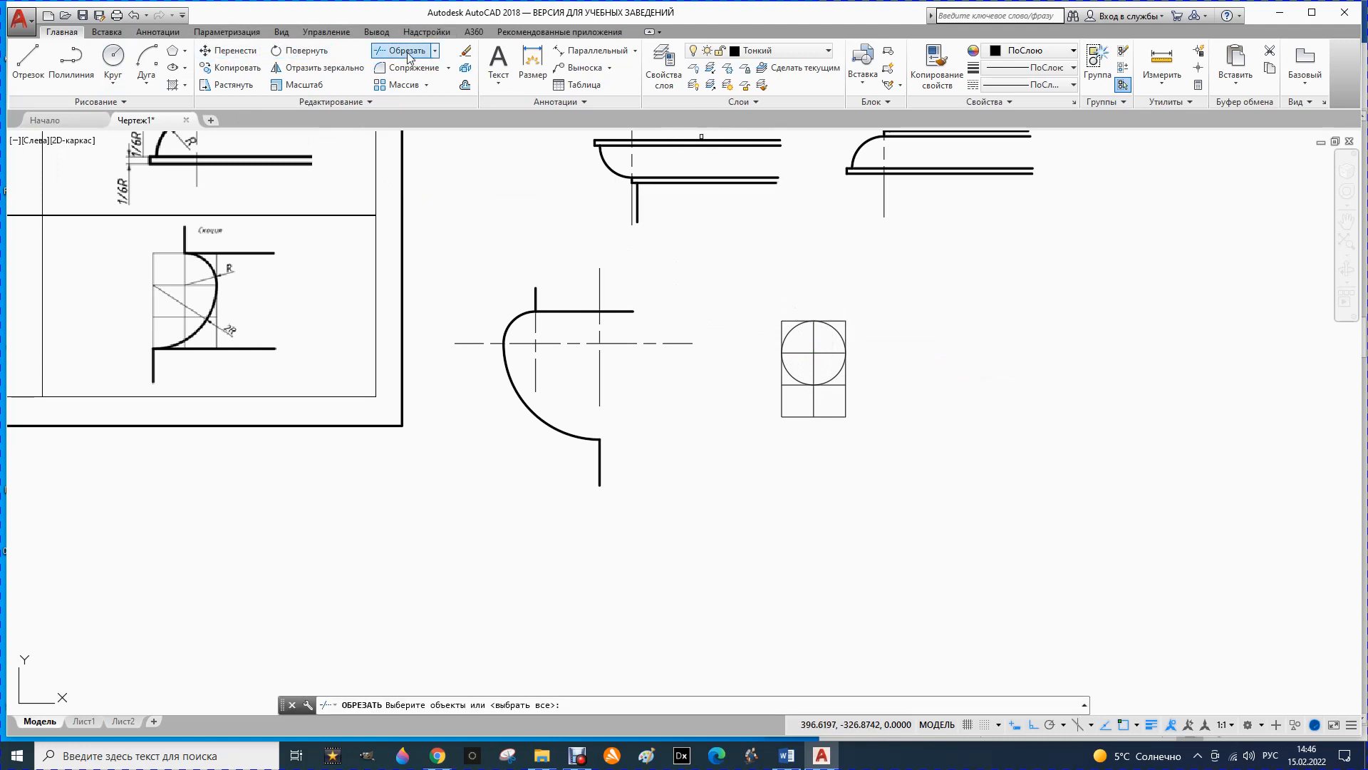
{"action": "left_click", "coordinate": [813, 334]}
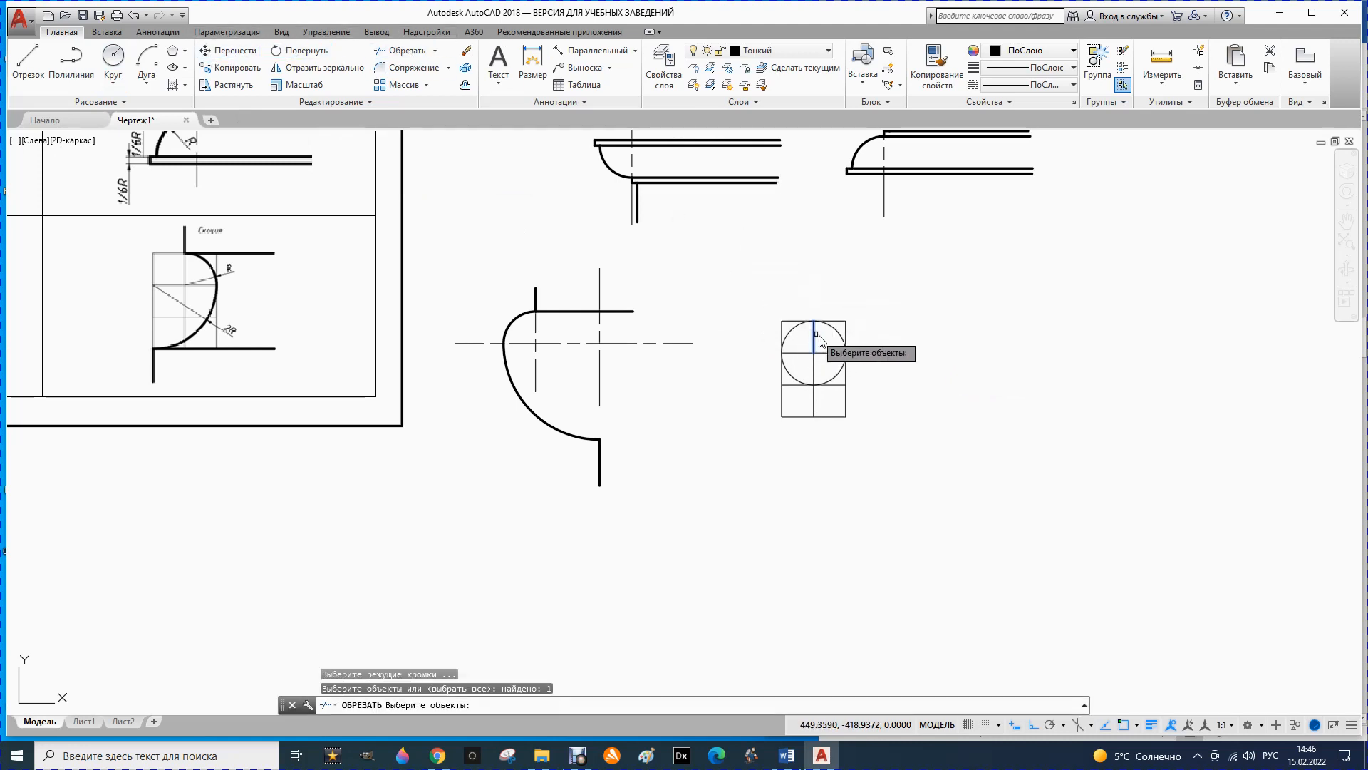
{"action": "left_click", "coordinate": [827, 351]}
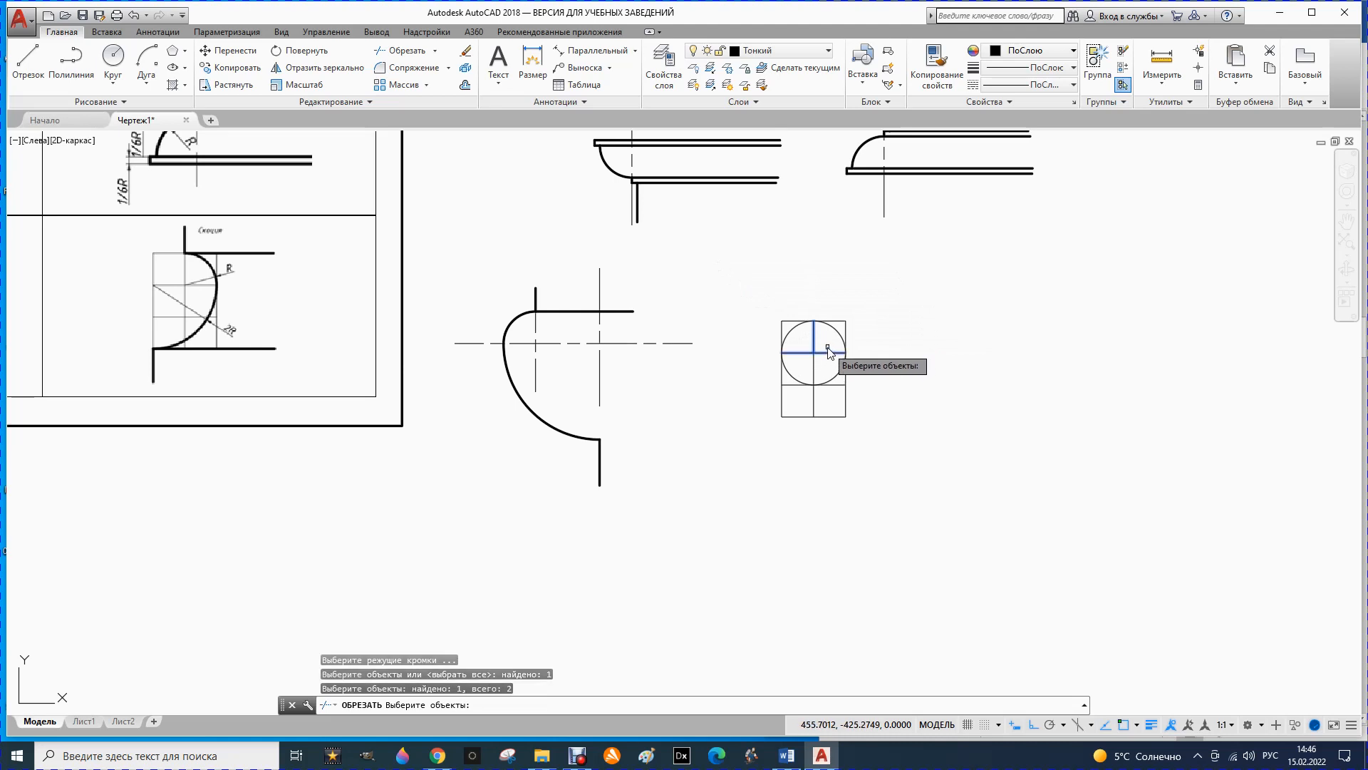
{"action": "key", "text": "Return"}
{"action": "left_click", "coordinate": [833, 379]}
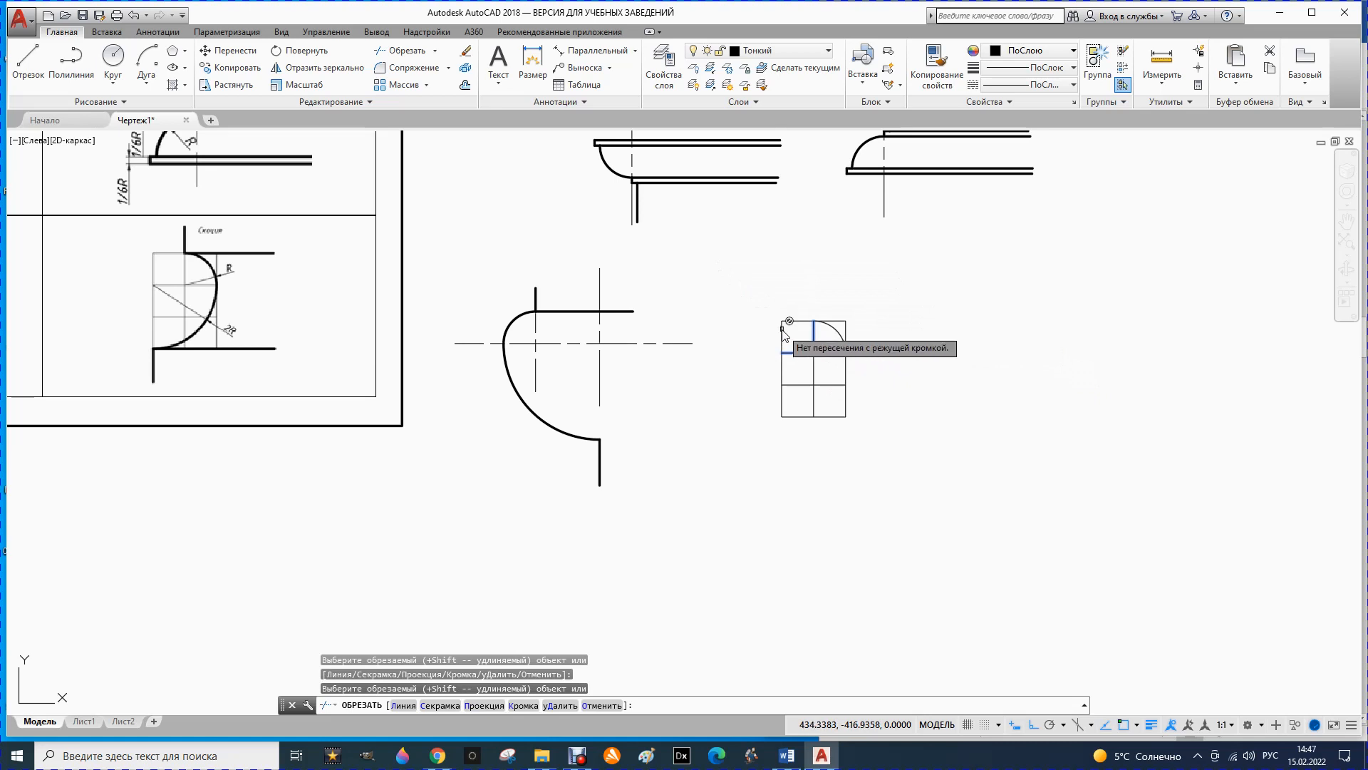
{"action": "key", "text": "Escape"}
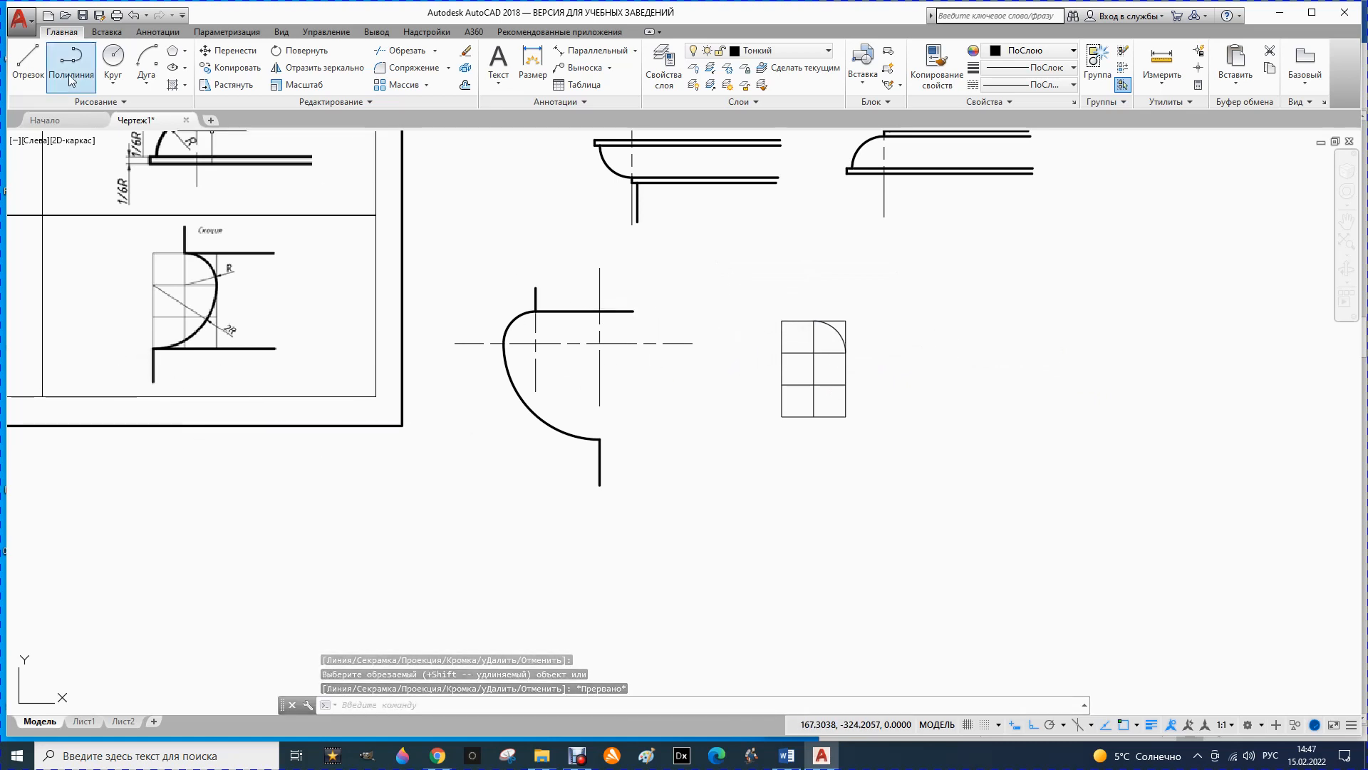
- Draw a circle of radius 30 centred at the left end of the upper inner horizontal line of the grid
{"action": "left_click", "coordinate": [112, 57]}
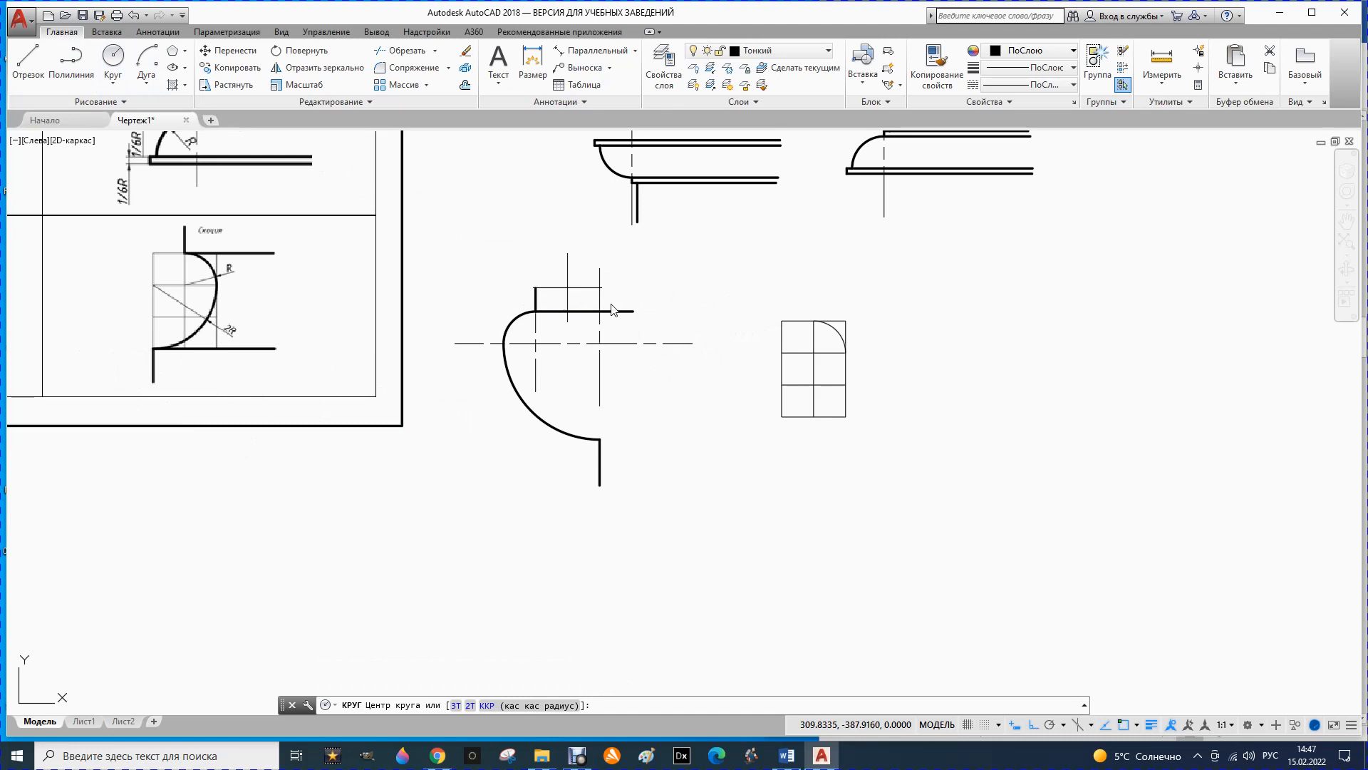
{"action": "left_click", "coordinate": [783, 352]}
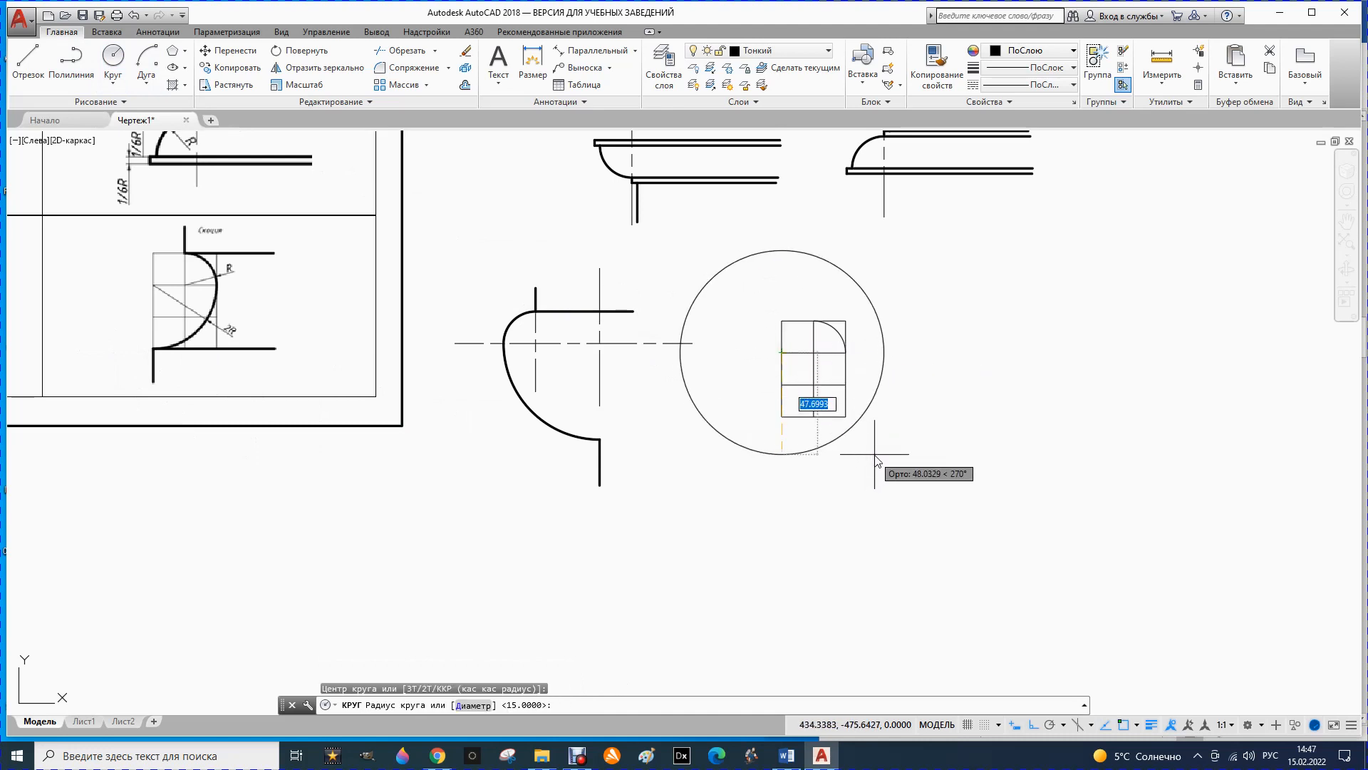
{"action": "type", "text": "30"}
{"action": "key", "text": "Return"}
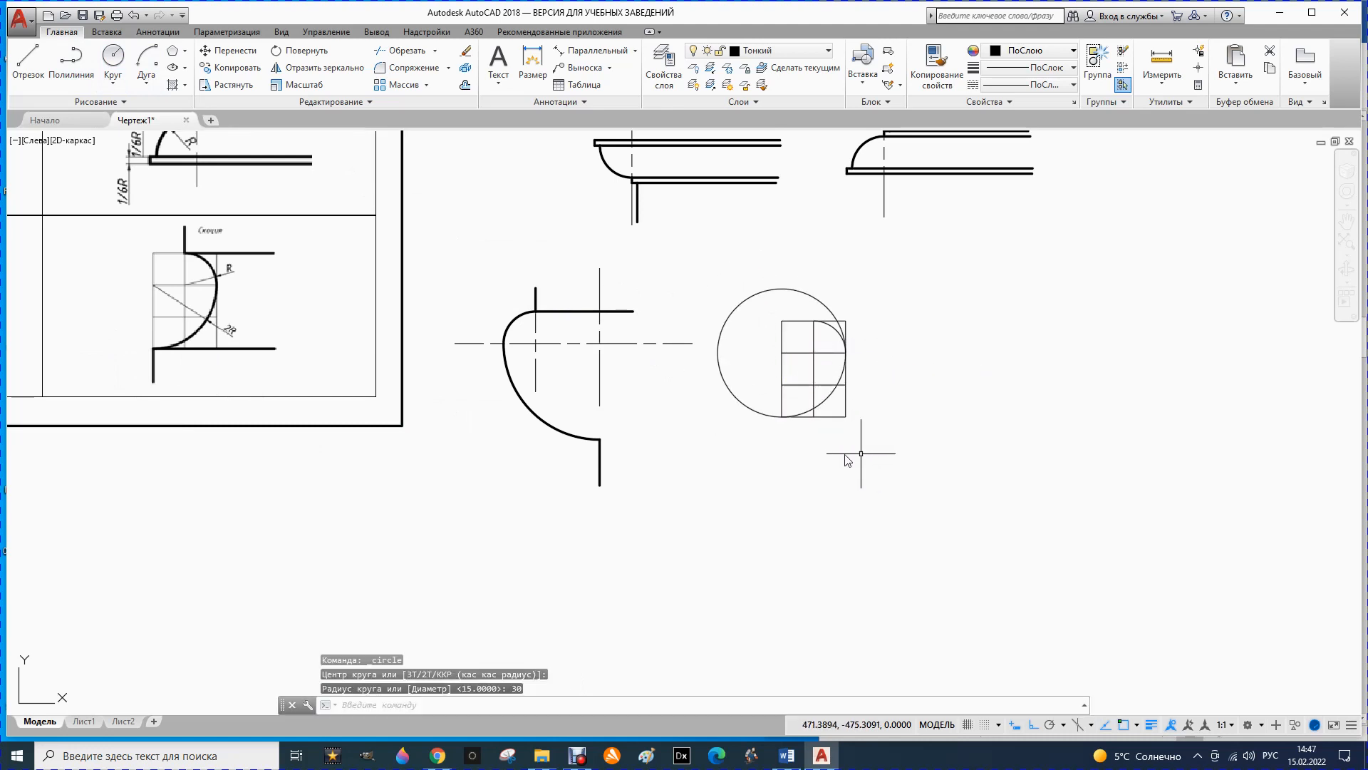
- Trim the radius-30 circle to its lower-right quarter, using the grid's lower-left vertical side and upper inner horizontal line as cutting edges
{"action": "left_click", "coordinate": [402, 51]}
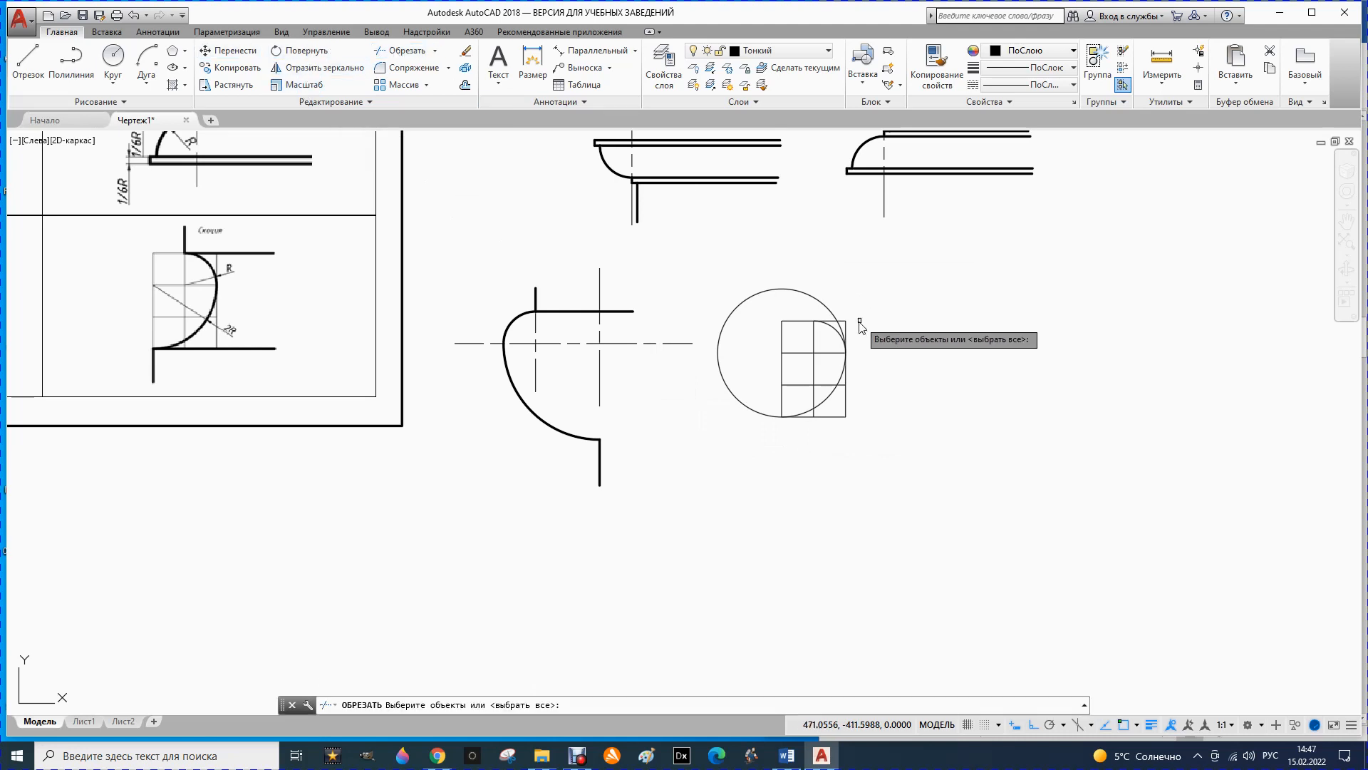
{"action": "left_click", "coordinate": [782, 401]}
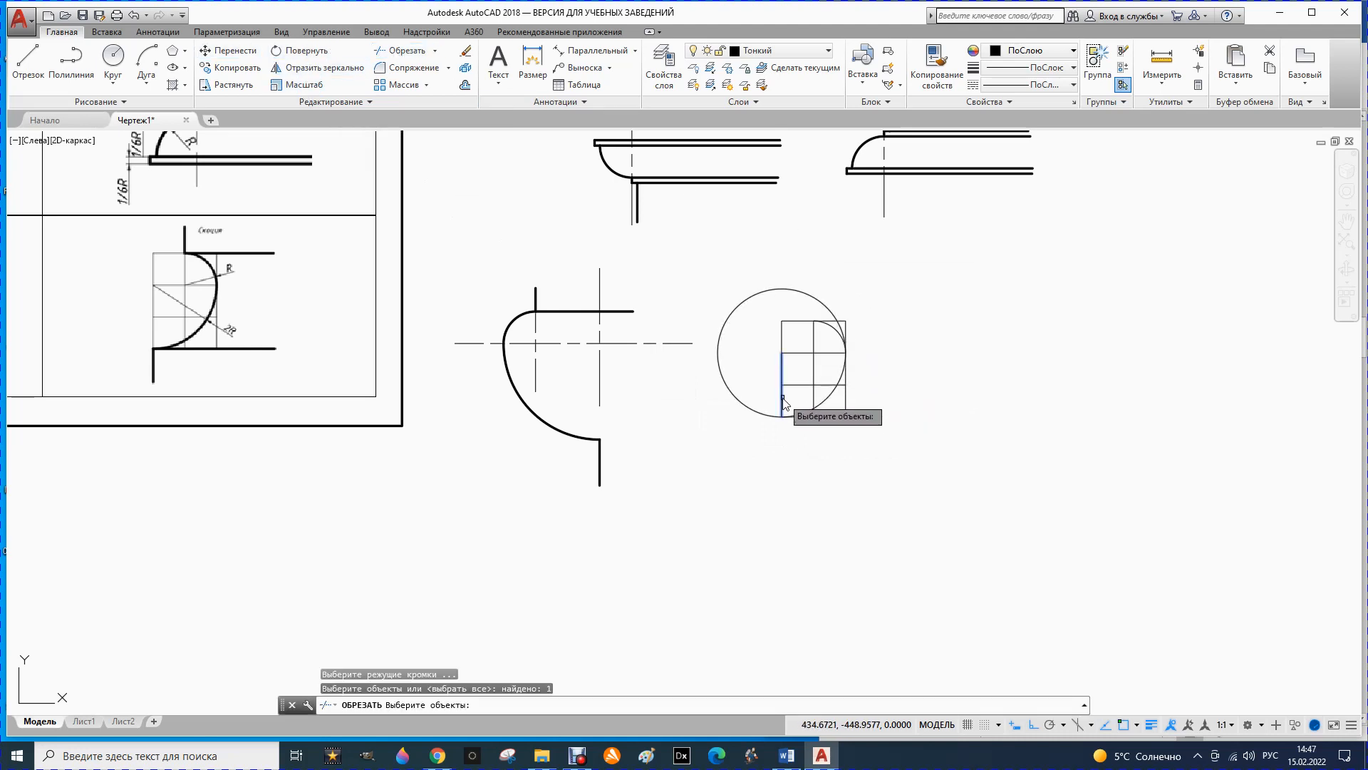
{"action": "left_click", "coordinate": [799, 353]}
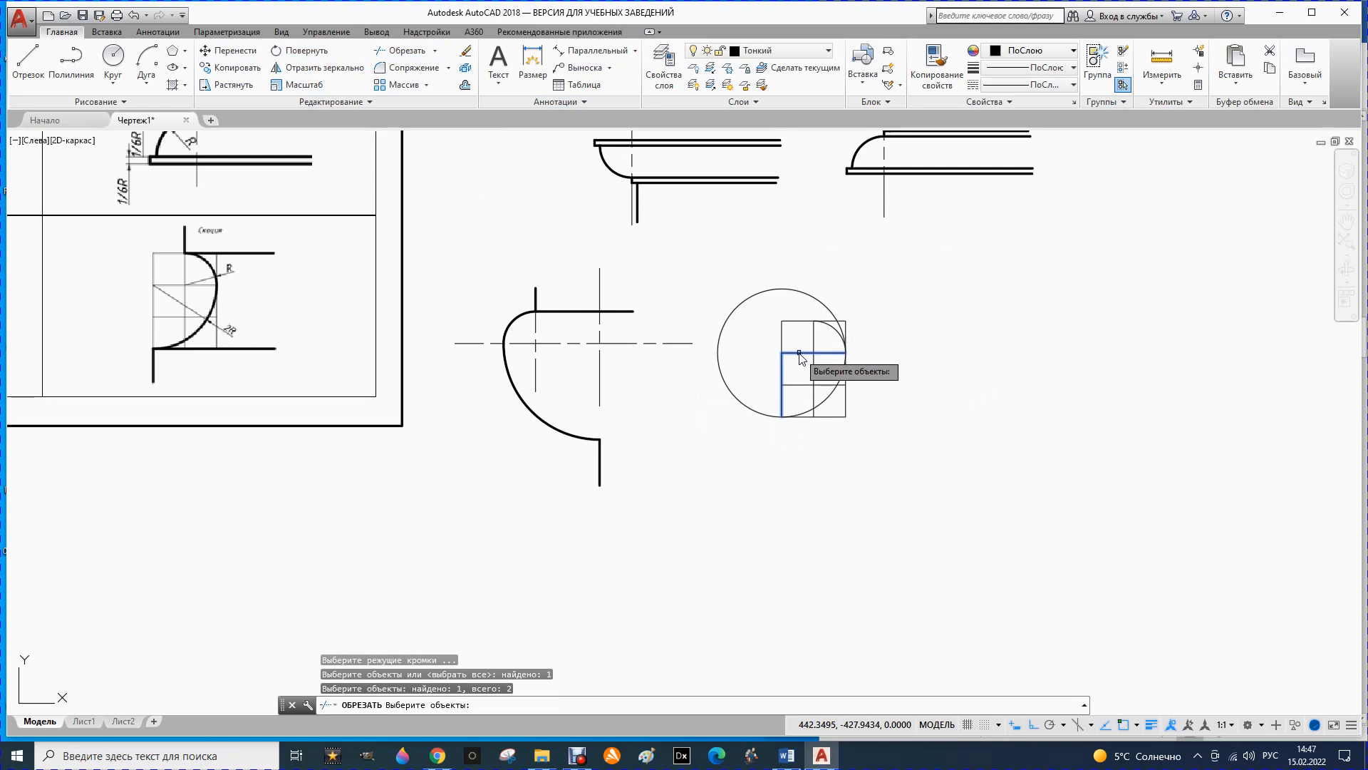
{"action": "key", "text": "Return"}
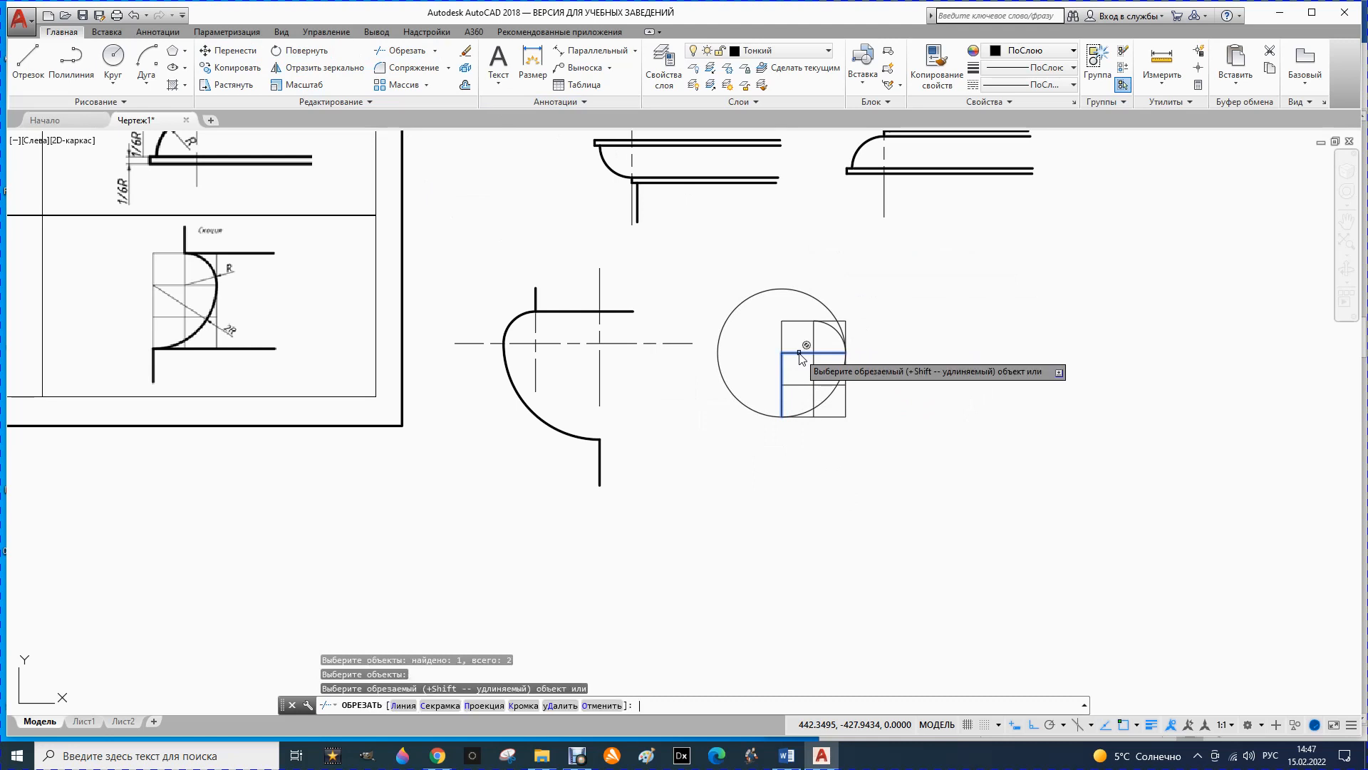
{"action": "left_click", "coordinate": [788, 291]}
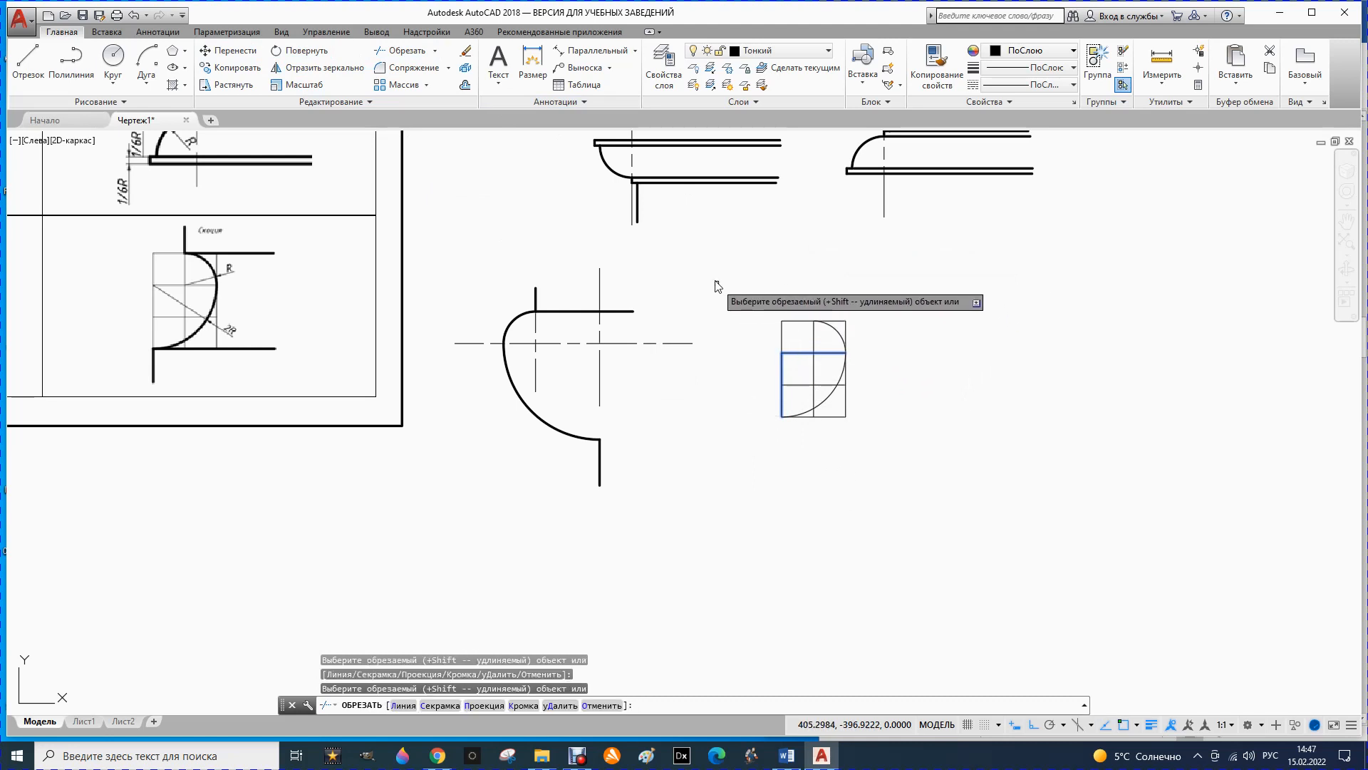
{"action": "key", "text": "Escape"}
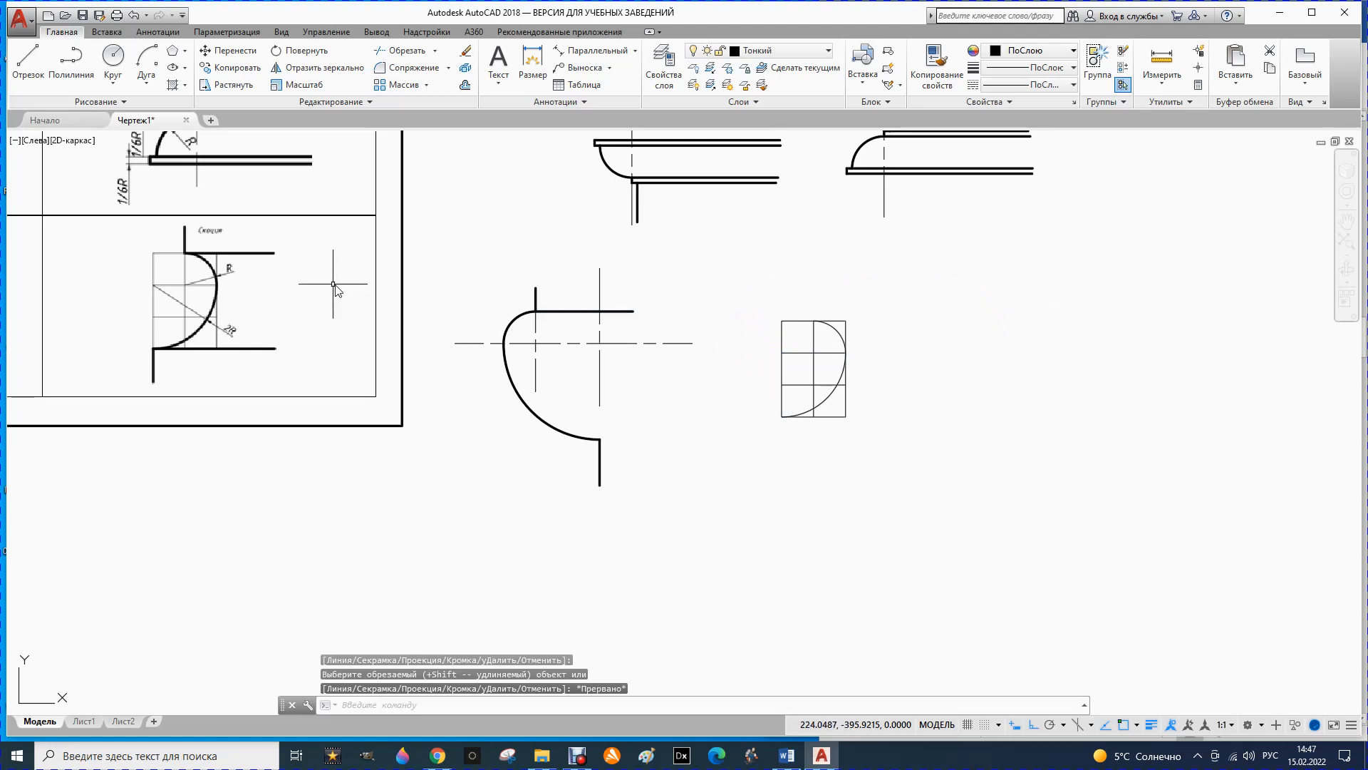
- Move the two scotia arcs, radius 15 and radius 30, to the layer Основной
{"action": "left_click", "coordinate": [836, 385]}
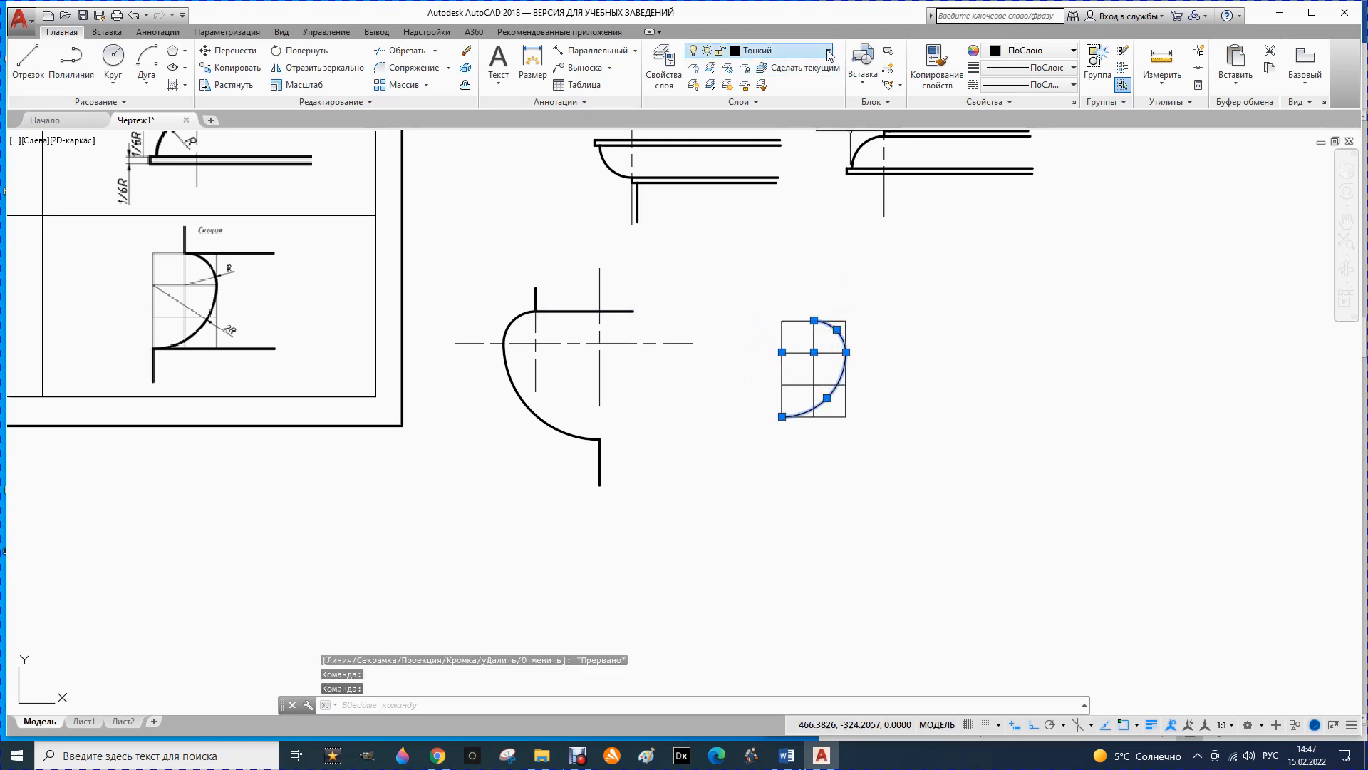
{"action": "left_click", "coordinate": [791, 51]}
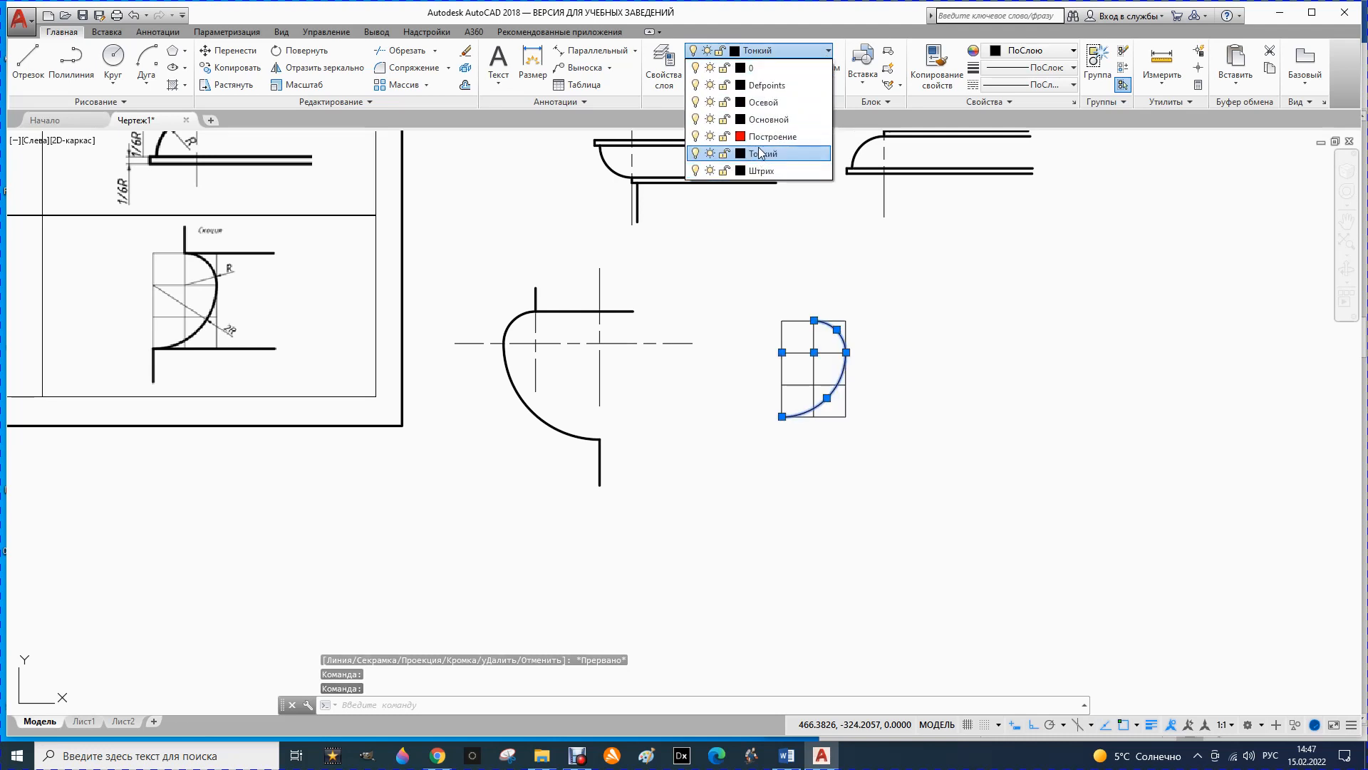
{"action": "left_click", "coordinate": [760, 120]}
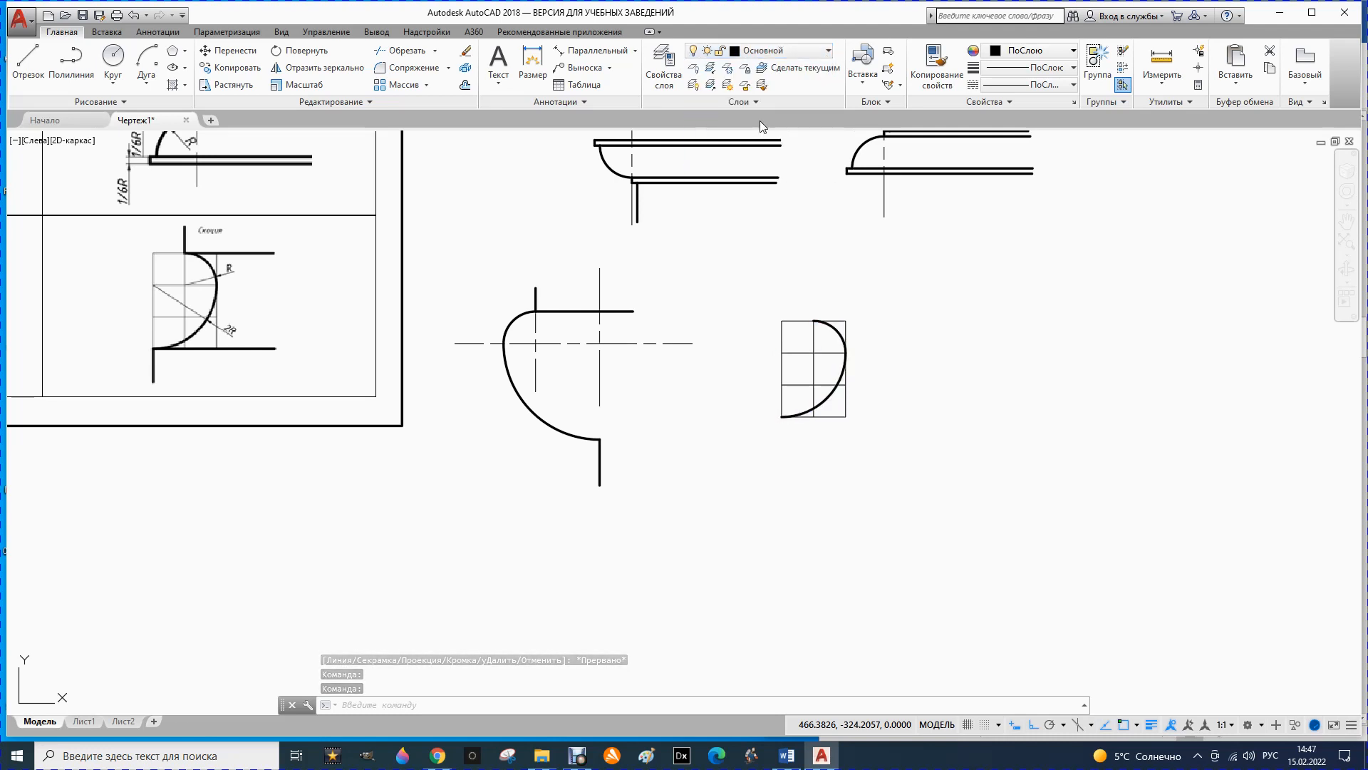
- From the upper end of the scotia curve, draw a short vertical line upward and a horizontal line rightward past the grid
{"action": "left_click", "coordinate": [27, 57]}
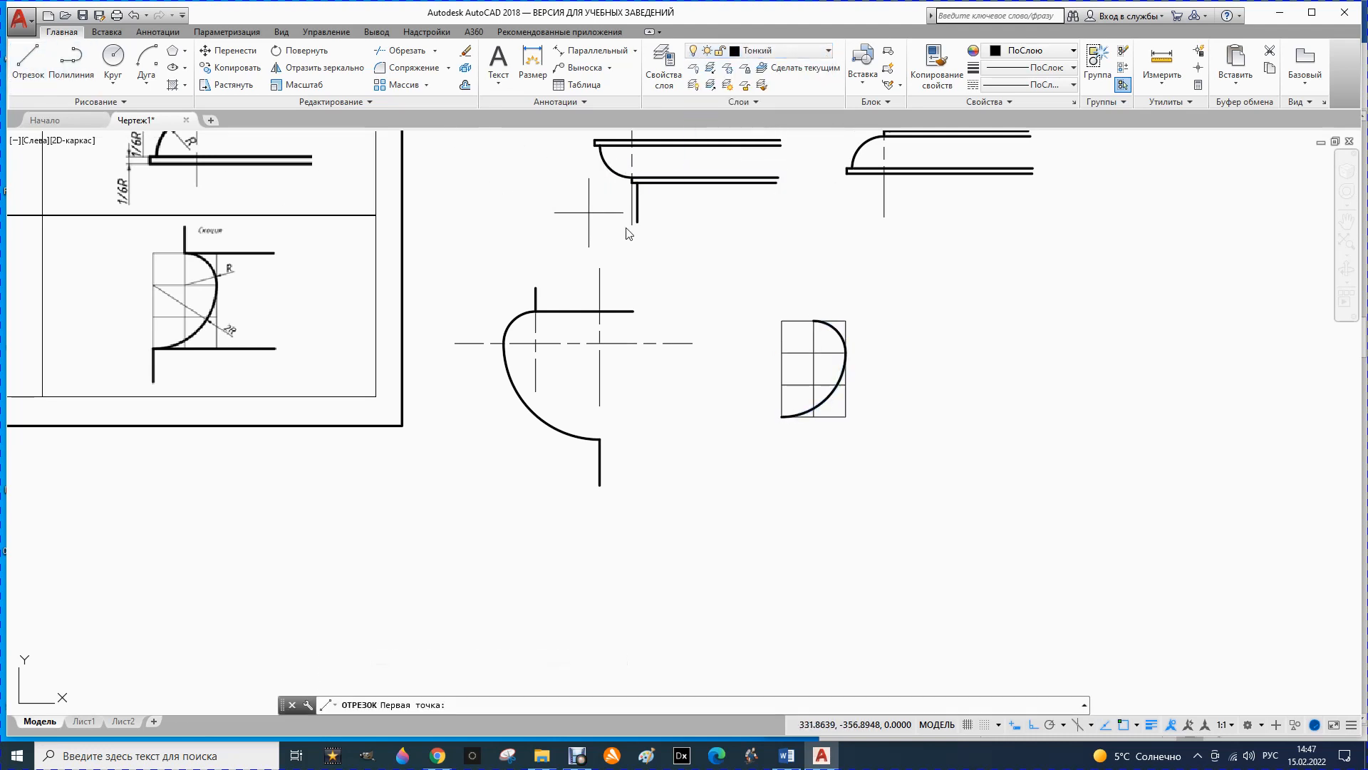
{"action": "left_click", "coordinate": [814, 321]}
{"action": "key", "text": "Escape"}
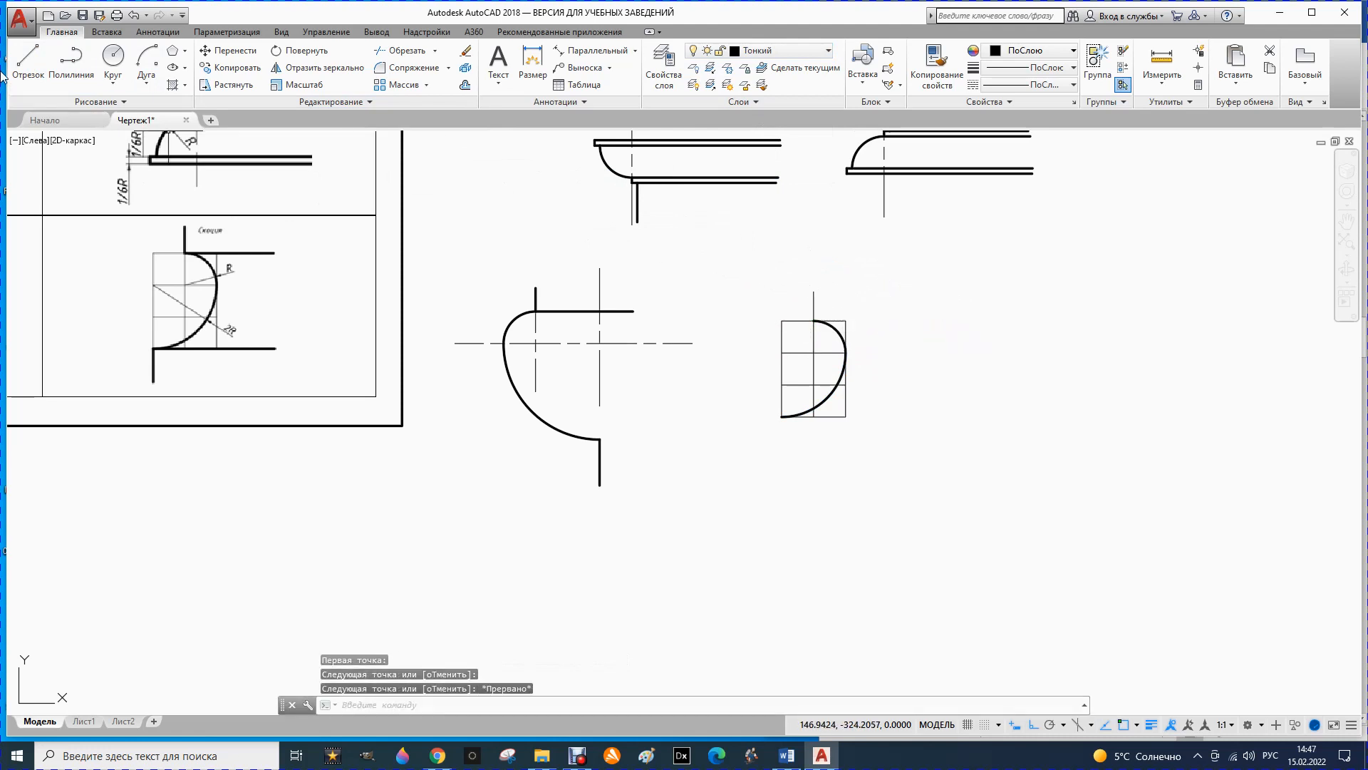
{"action": "left_click", "coordinate": [28, 57]}
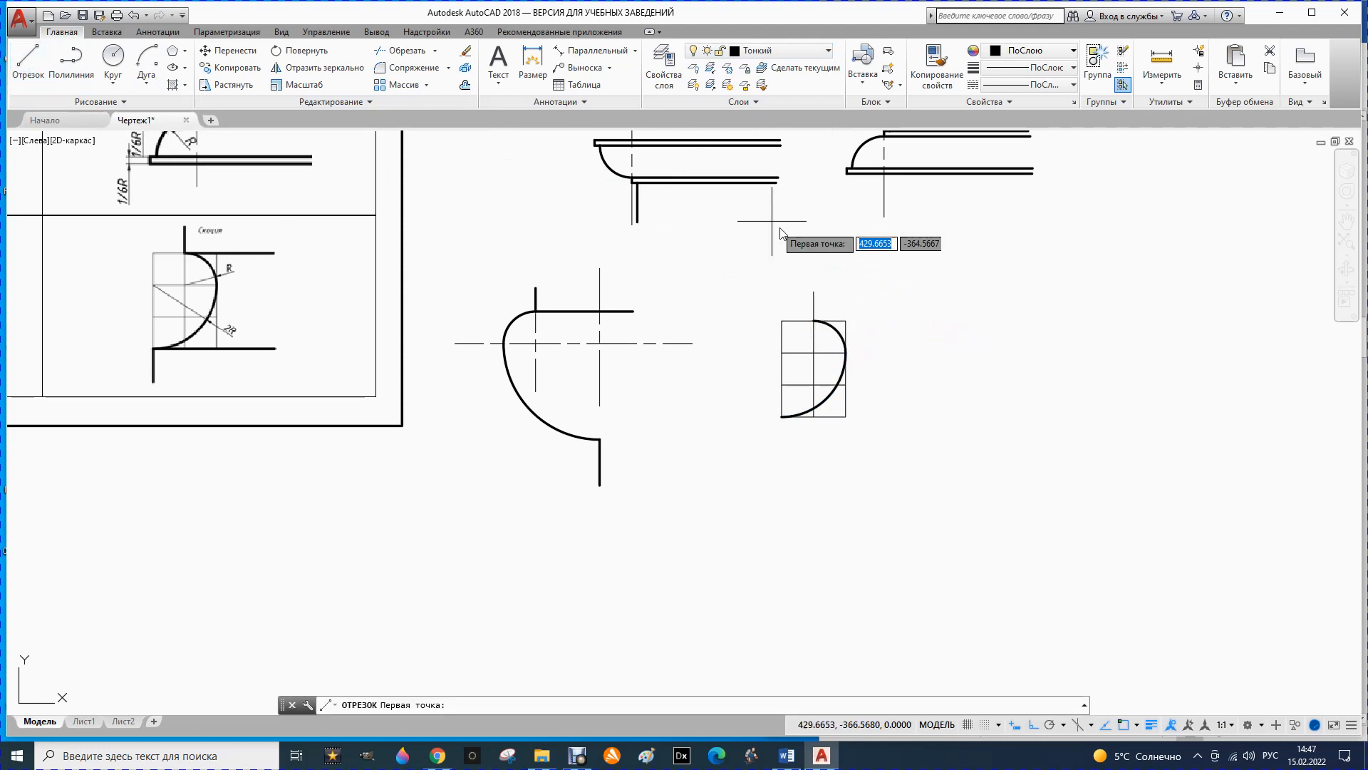
{"action": "left_click", "coordinate": [814, 321]}
{"action": "key", "text": "Escape"}
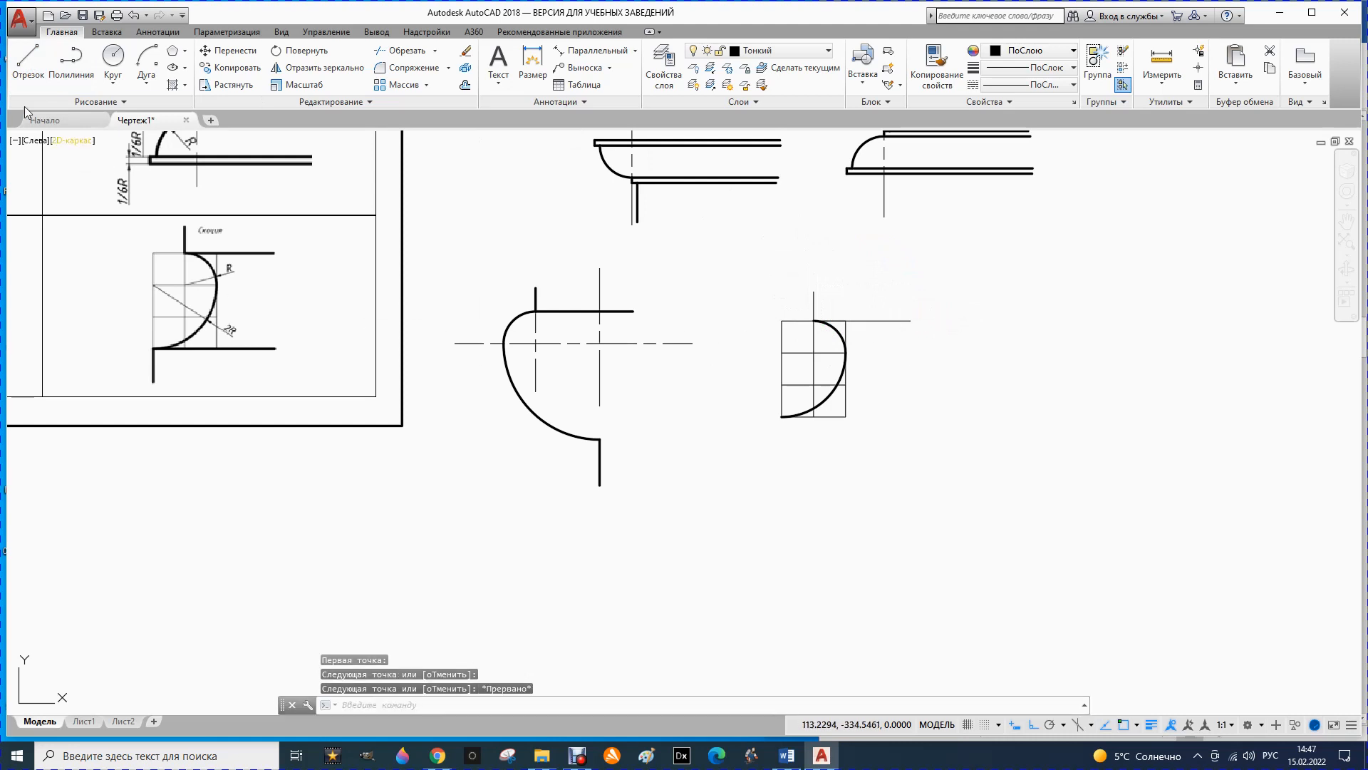
- From the lower end of the scotia curve, draw a short vertical line downward and a horizontal line rightward past the grid
{"action": "left_click", "coordinate": [28, 58]}
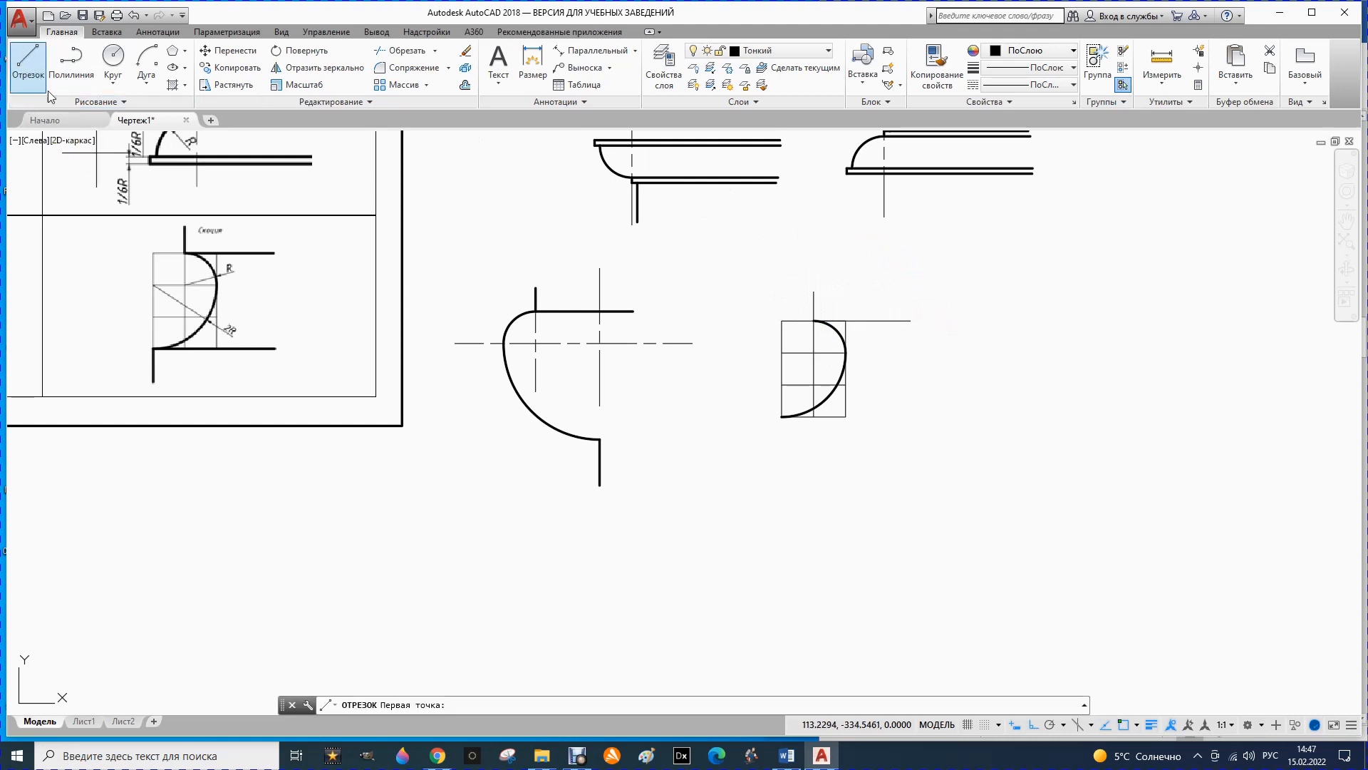
{"action": "left_click", "coordinate": [782, 417]}
{"action": "key", "text": "Escape"}
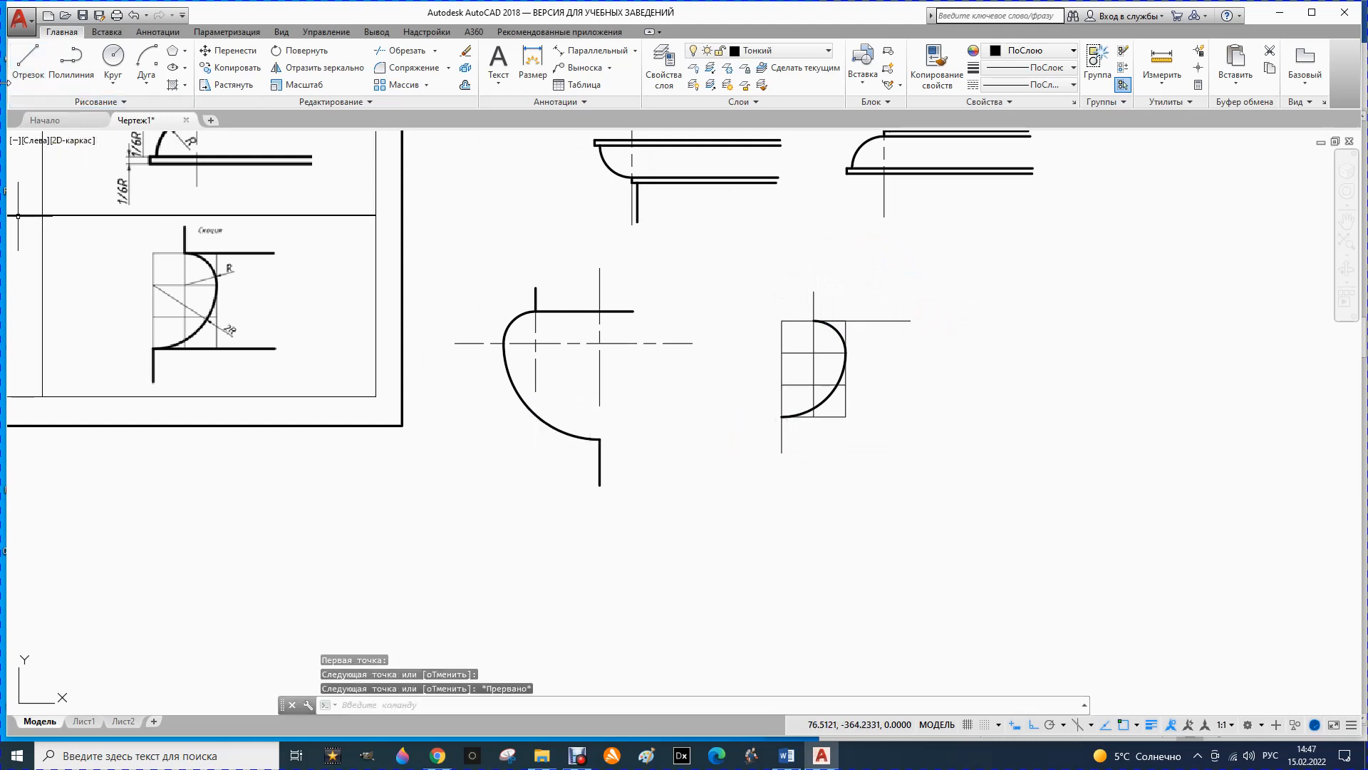
{"action": "left_click", "coordinate": [28, 60]}
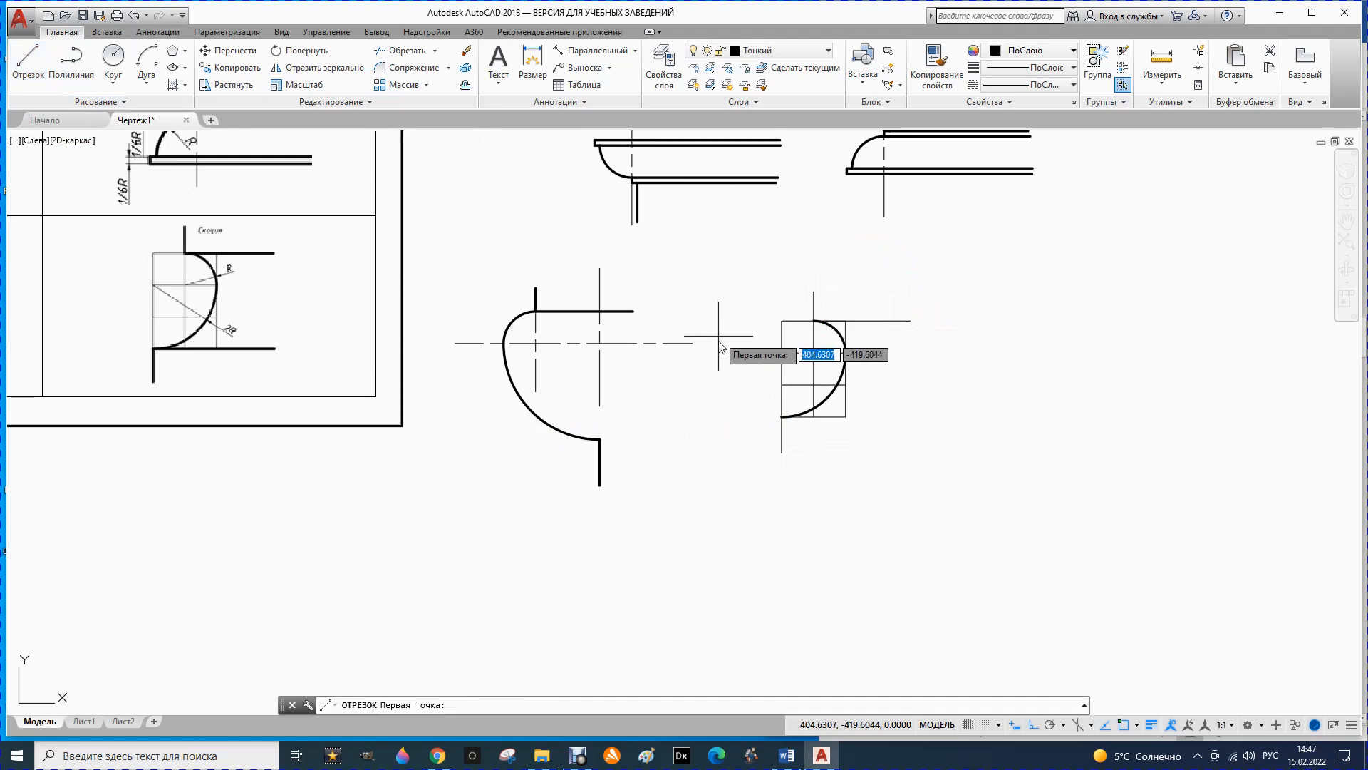
{"action": "left_click", "coordinate": [782, 416]}
{"action": "left_click", "coordinate": [918, 417]}
{"action": "key", "text": "Escape"}
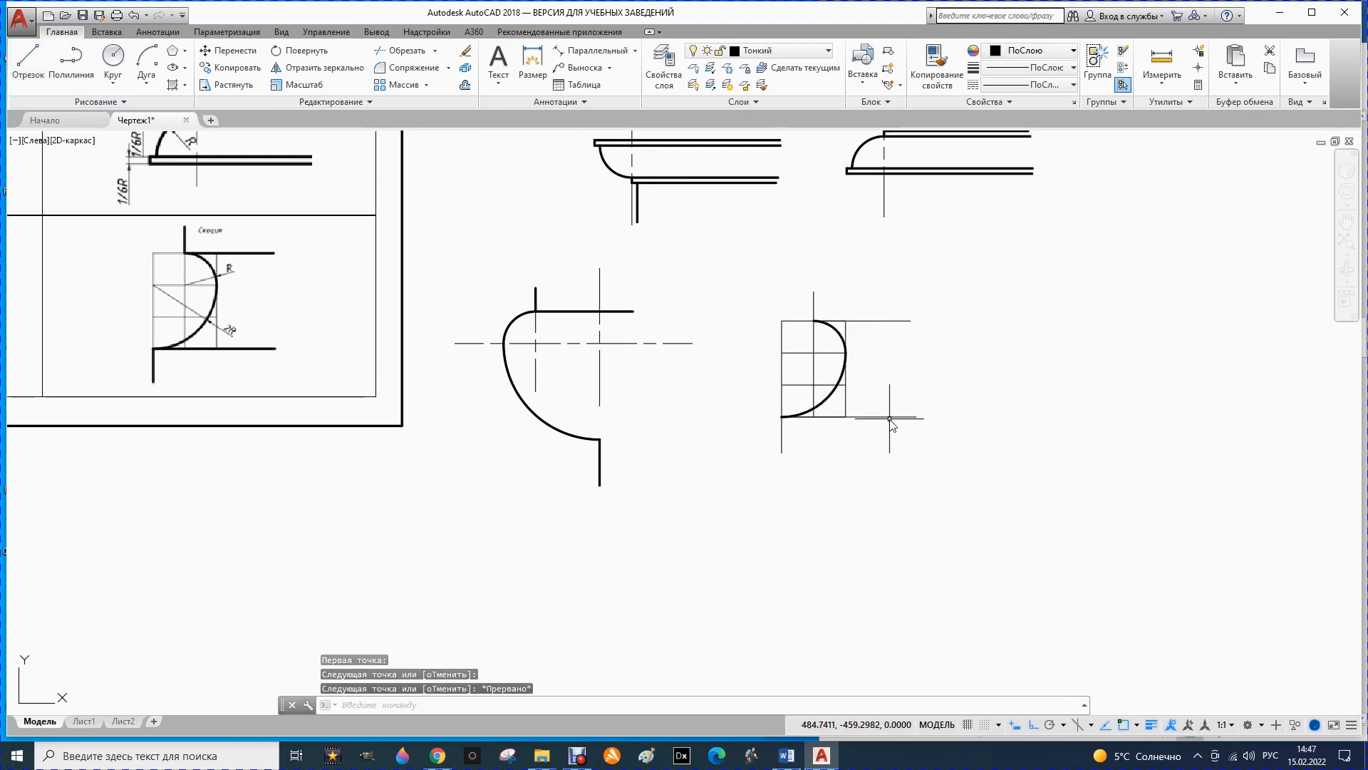
- Move the two horizontal and two short vertical edge lines of the scotia to the layer Основной
{"action": "left_click", "coordinate": [890, 418]}
{"action": "left_click", "coordinate": [877, 322]}
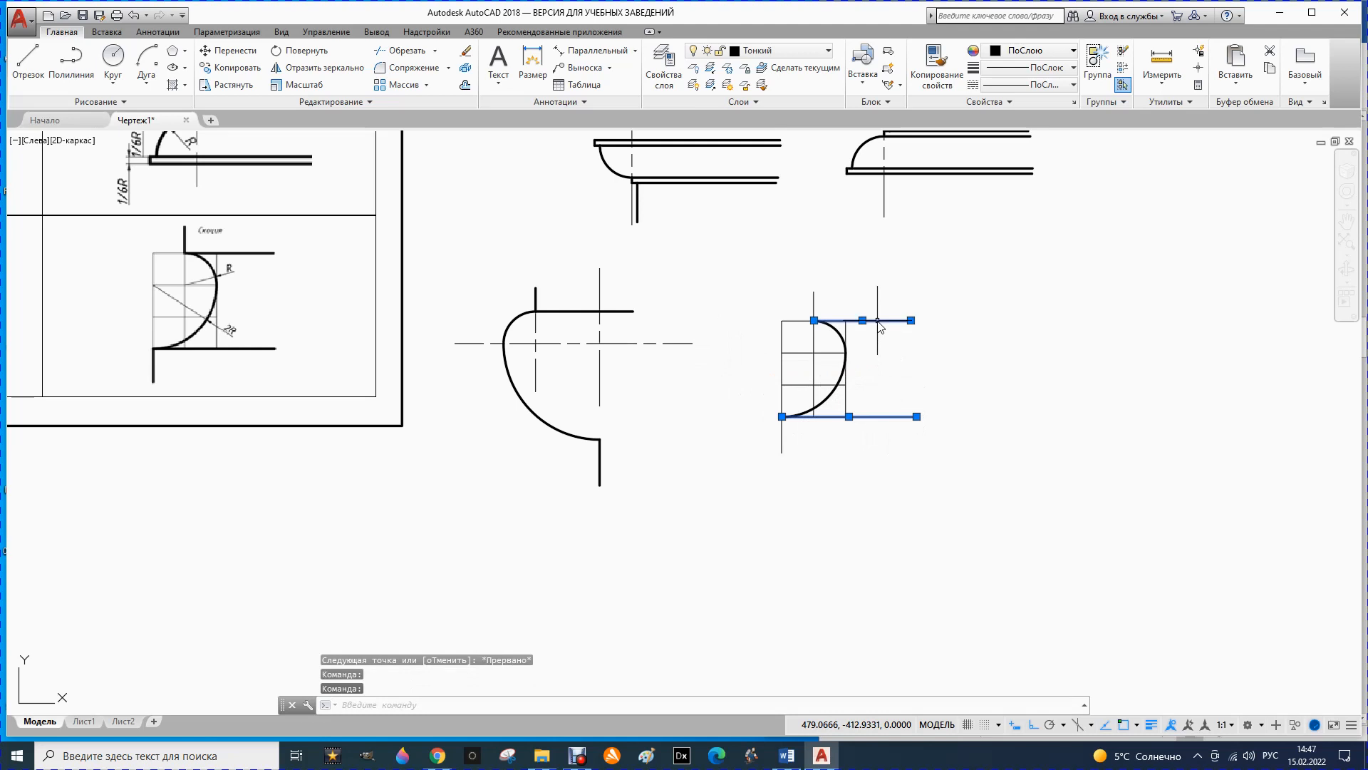
{"action": "left_click", "coordinate": [813, 308]}
{"action": "left_click", "coordinate": [789, 462]}
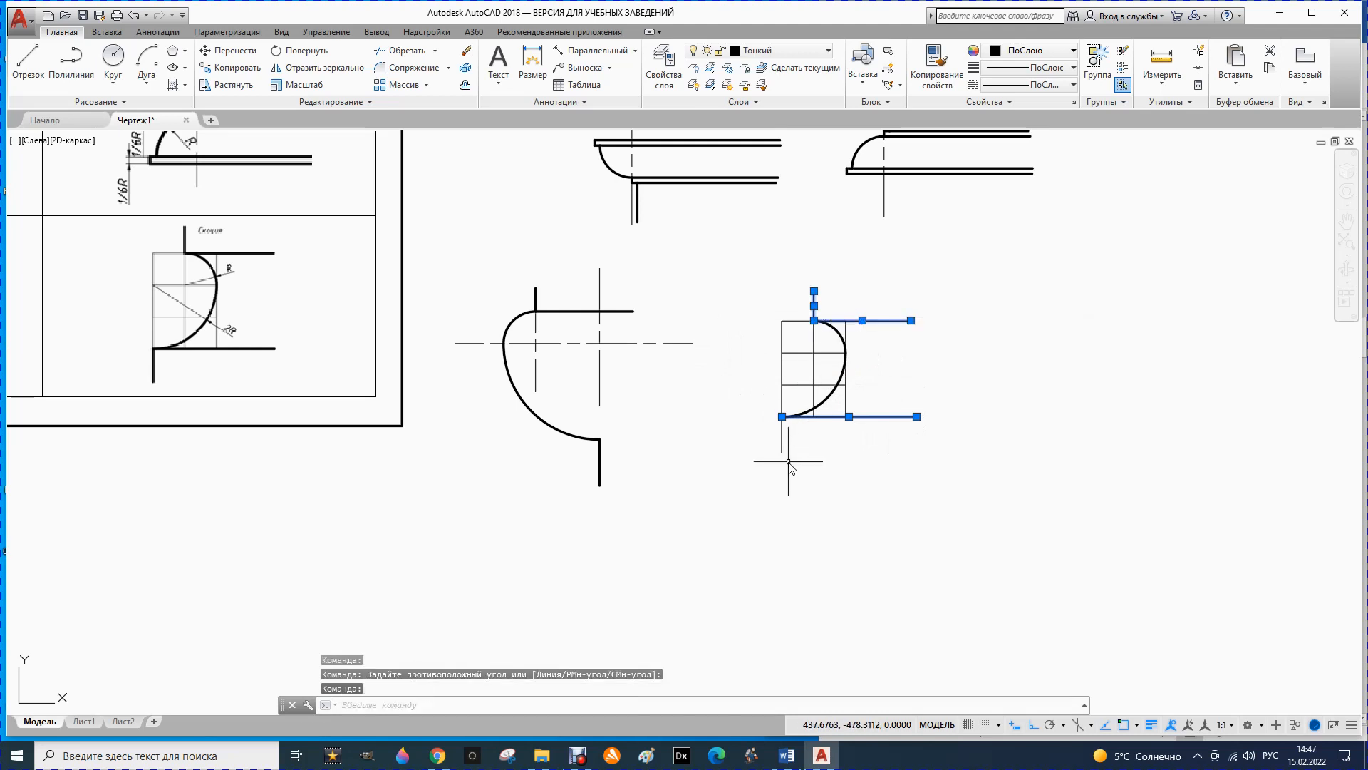
{"action": "left_click", "coordinate": [782, 449]}
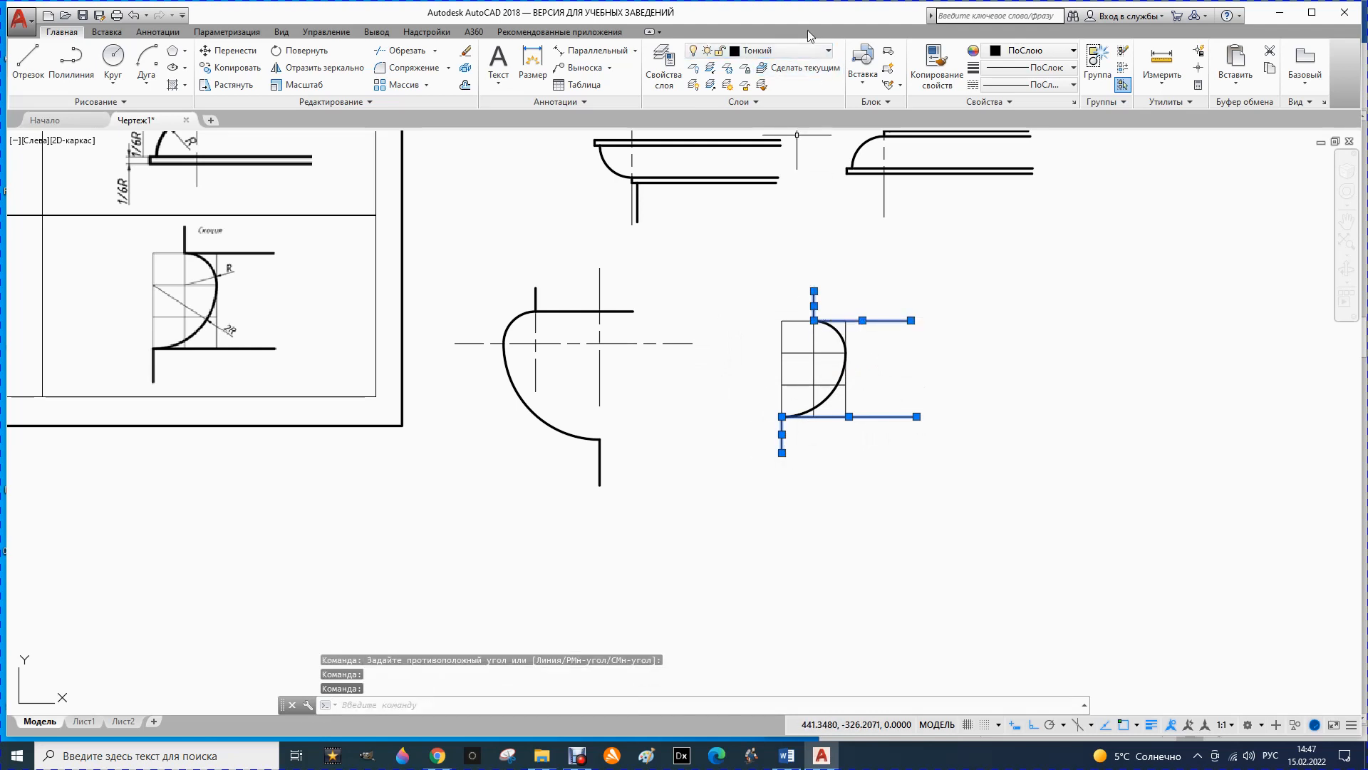
{"action": "left_click", "coordinate": [828, 53]}
{"action": "left_click", "coordinate": [770, 143]}
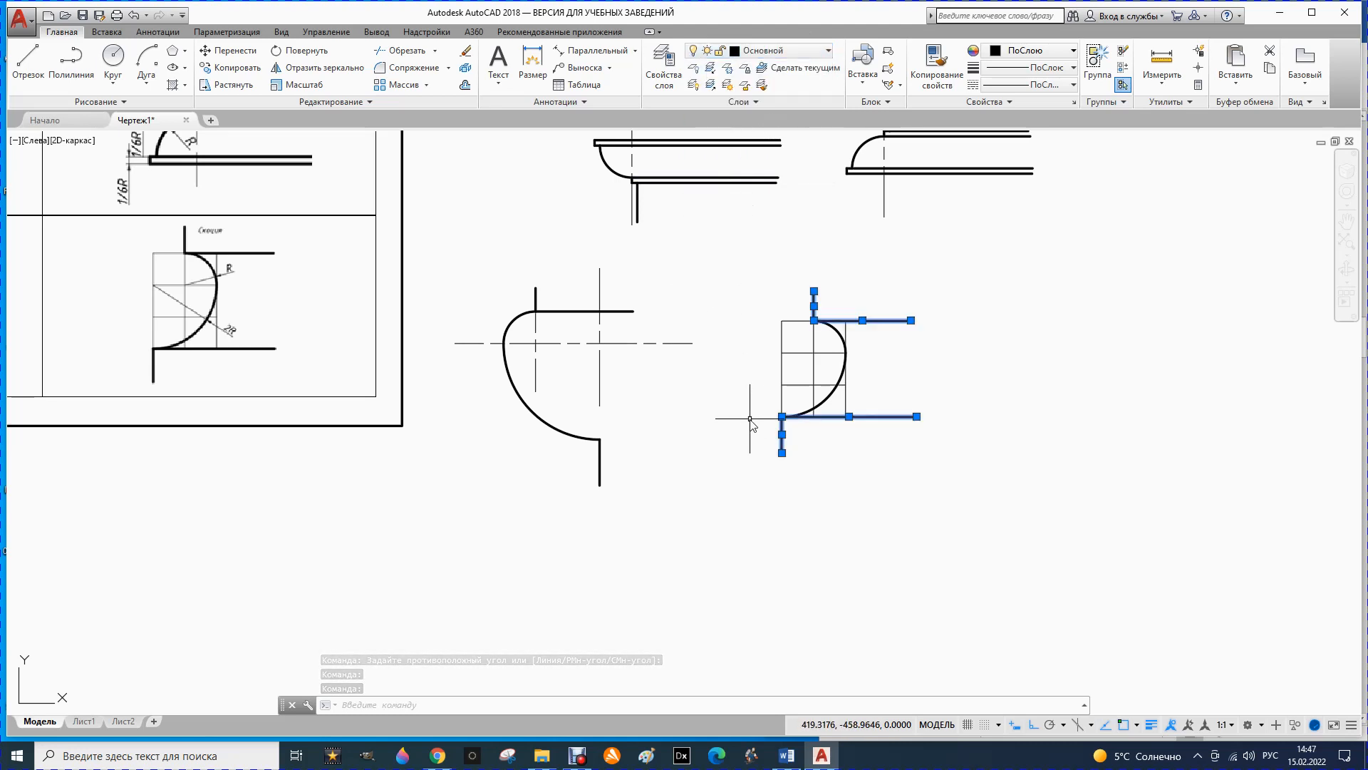
{"action": "key", "text": "Escape"}
- Add a radius dimension to the arc of the half-round moulding (Полувал), with its text outside the arc's upper left
{"action": "scroll", "coordinate": [739, 430], "scroll_direction": "down", "scroll_amount": 4}
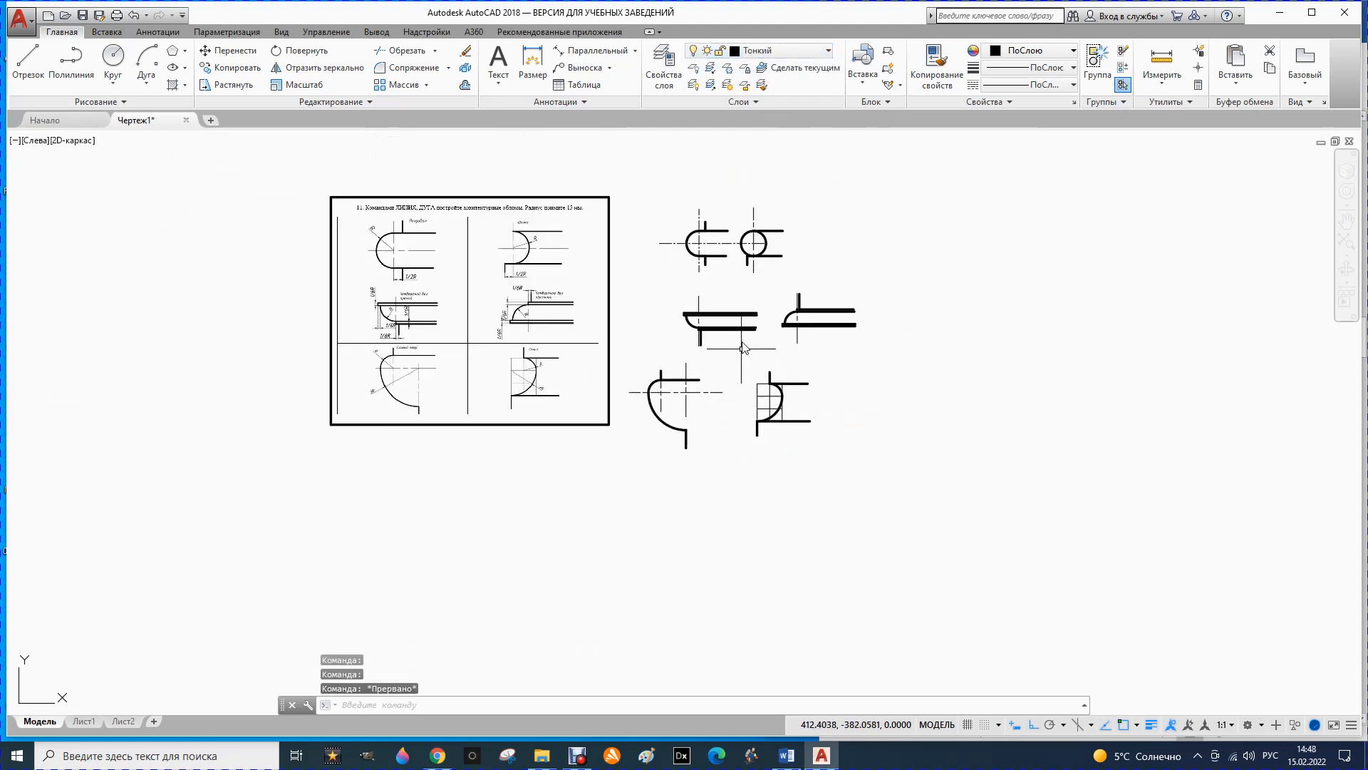
{"action": "scroll", "coordinate": [739, 360], "scroll_direction": "up", "scroll_amount": 2}
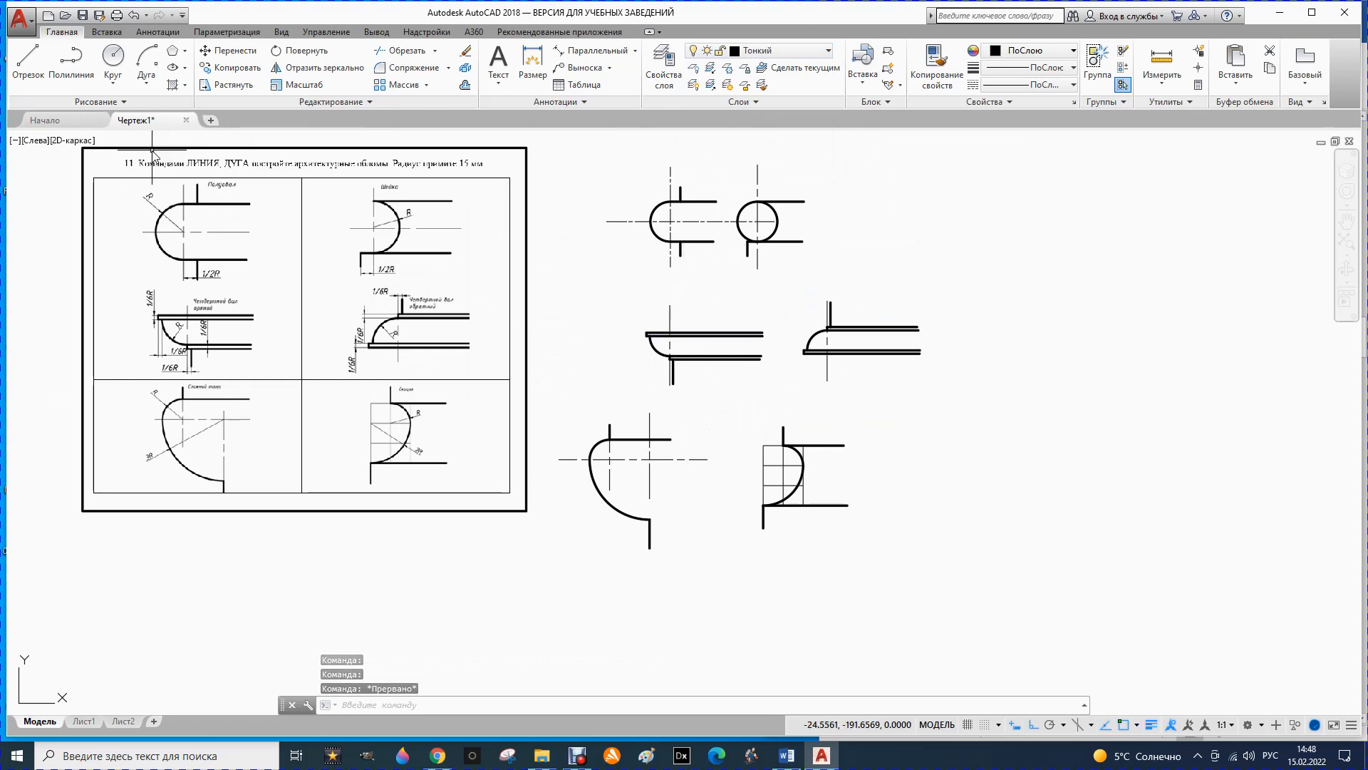
{"action": "left_click", "coordinate": [156, 32]}
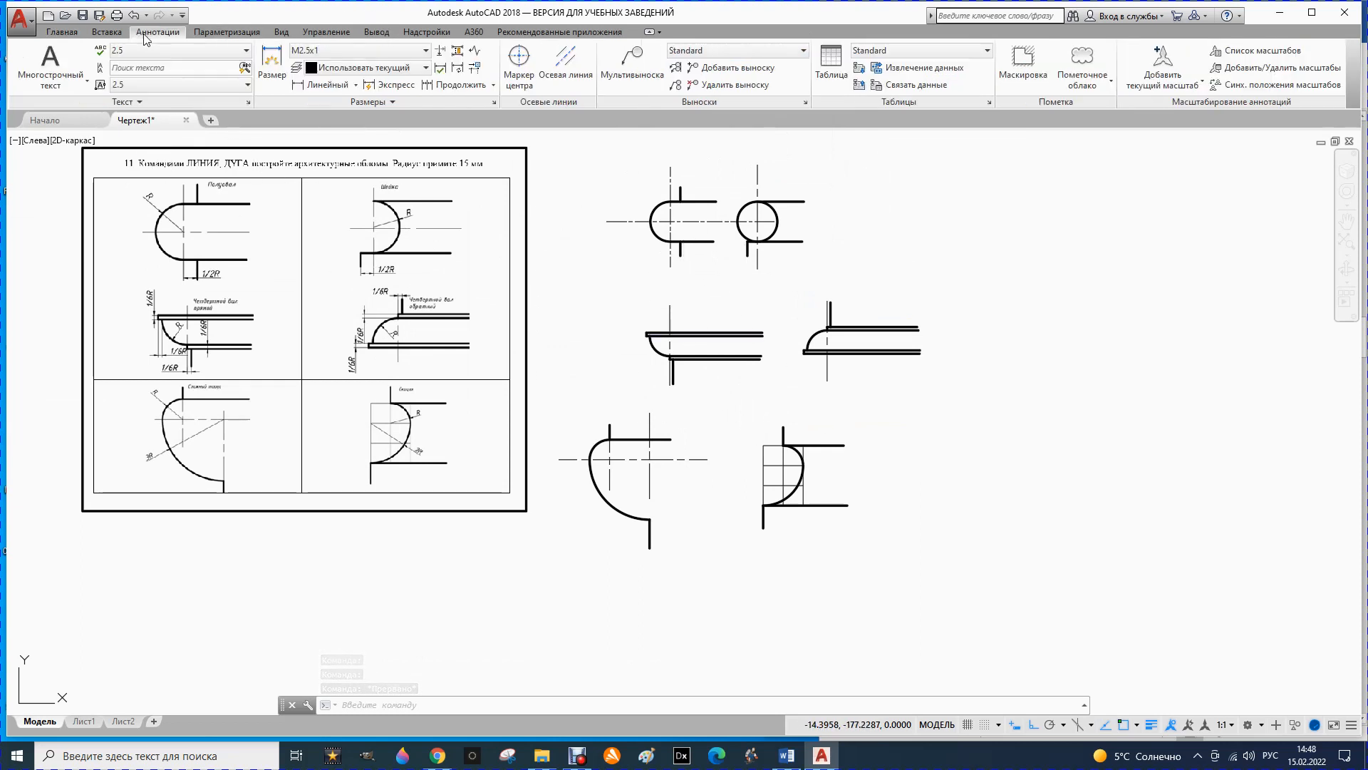
{"action": "left_click", "coordinate": [356, 84]}
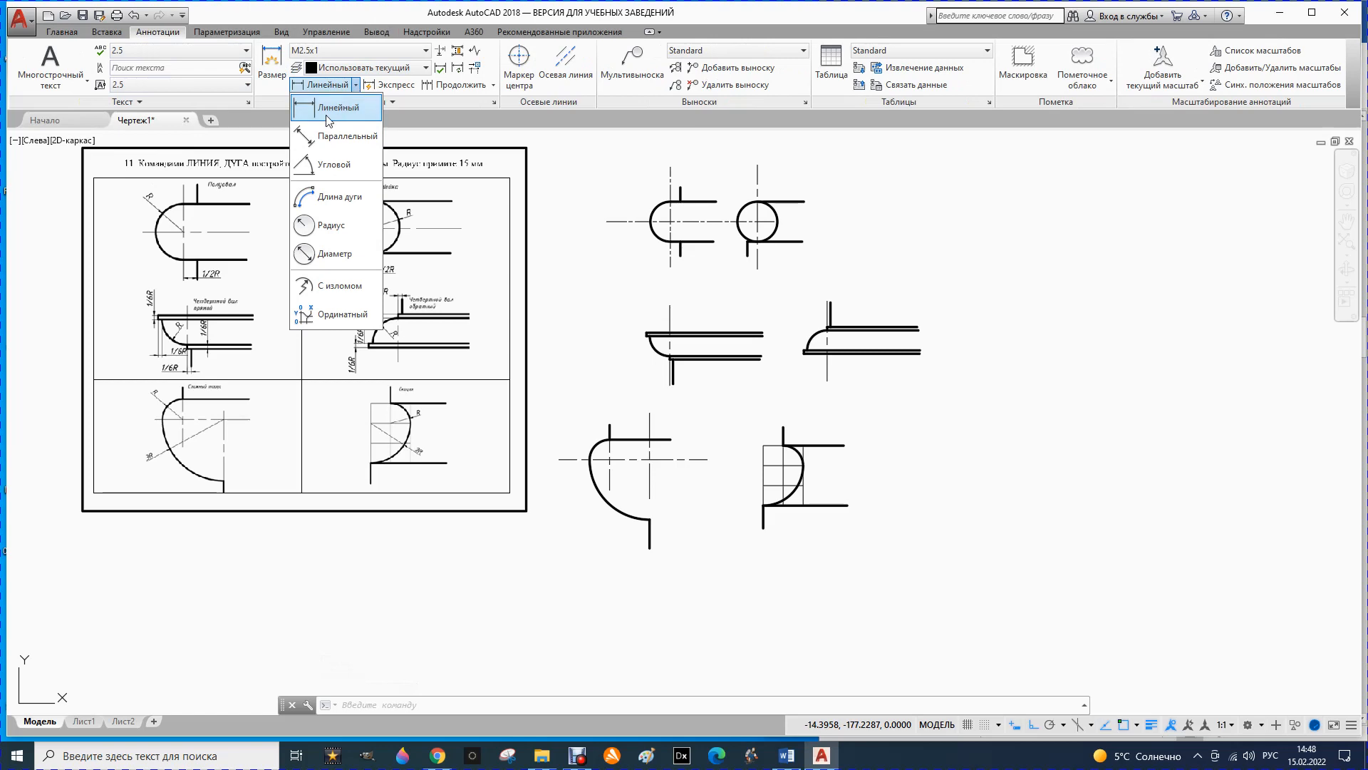
{"action": "left_click", "coordinate": [348, 225]}
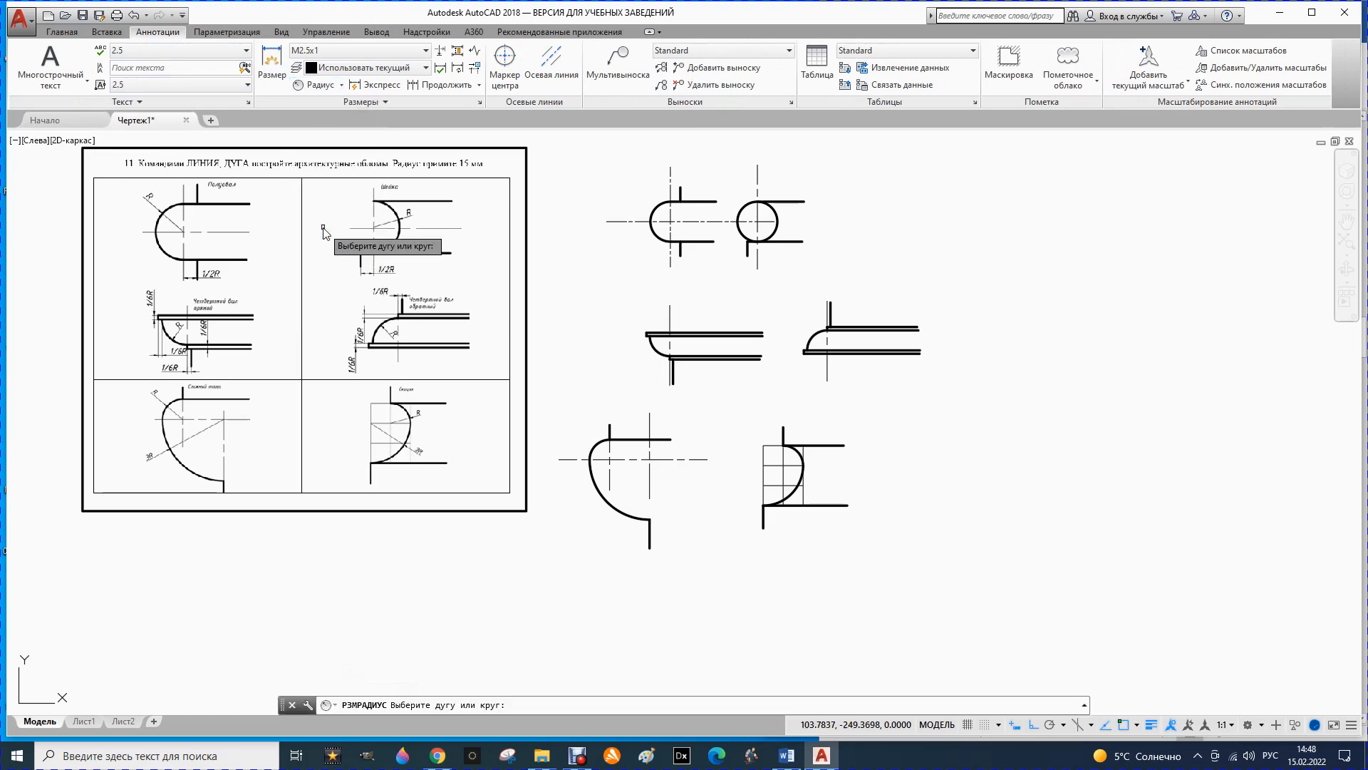
{"action": "left_click", "coordinate": [650, 213]}
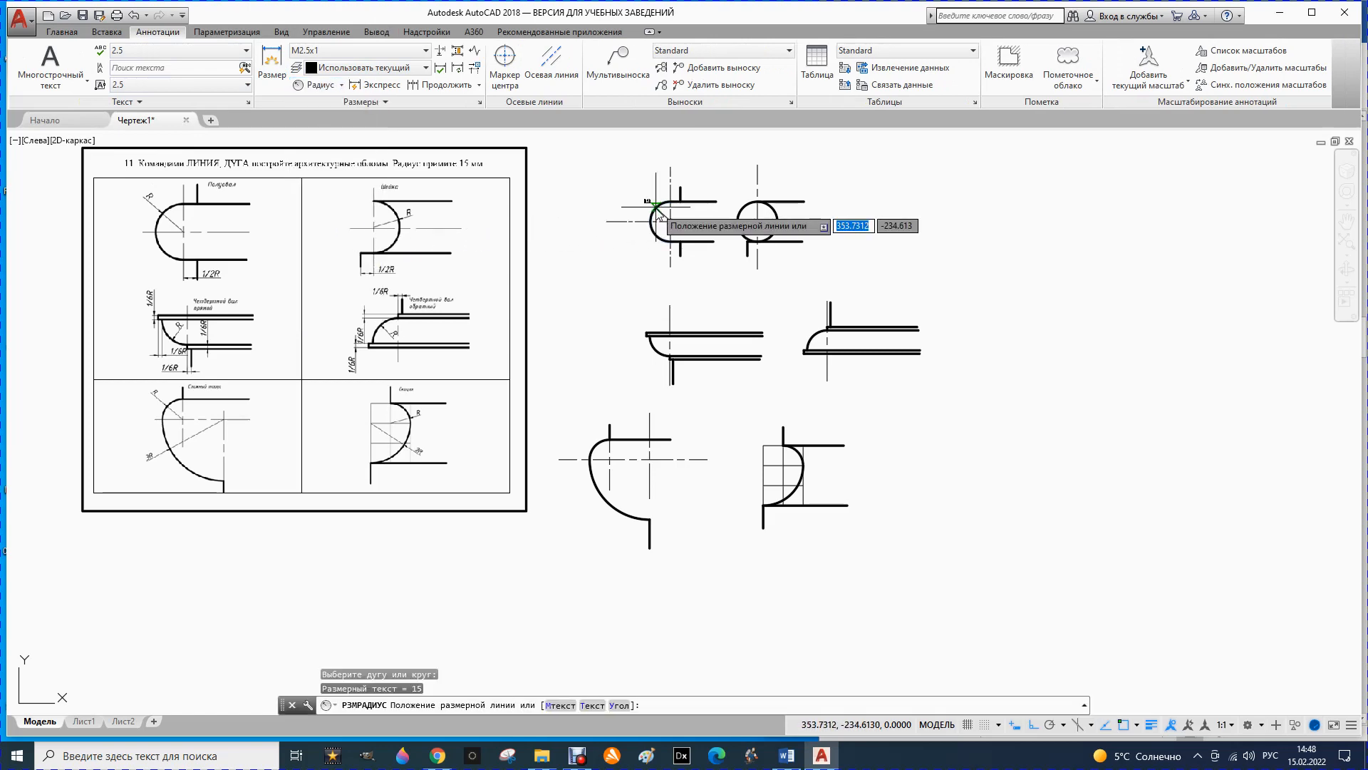
{"action": "left_click", "coordinate": [642, 212]}
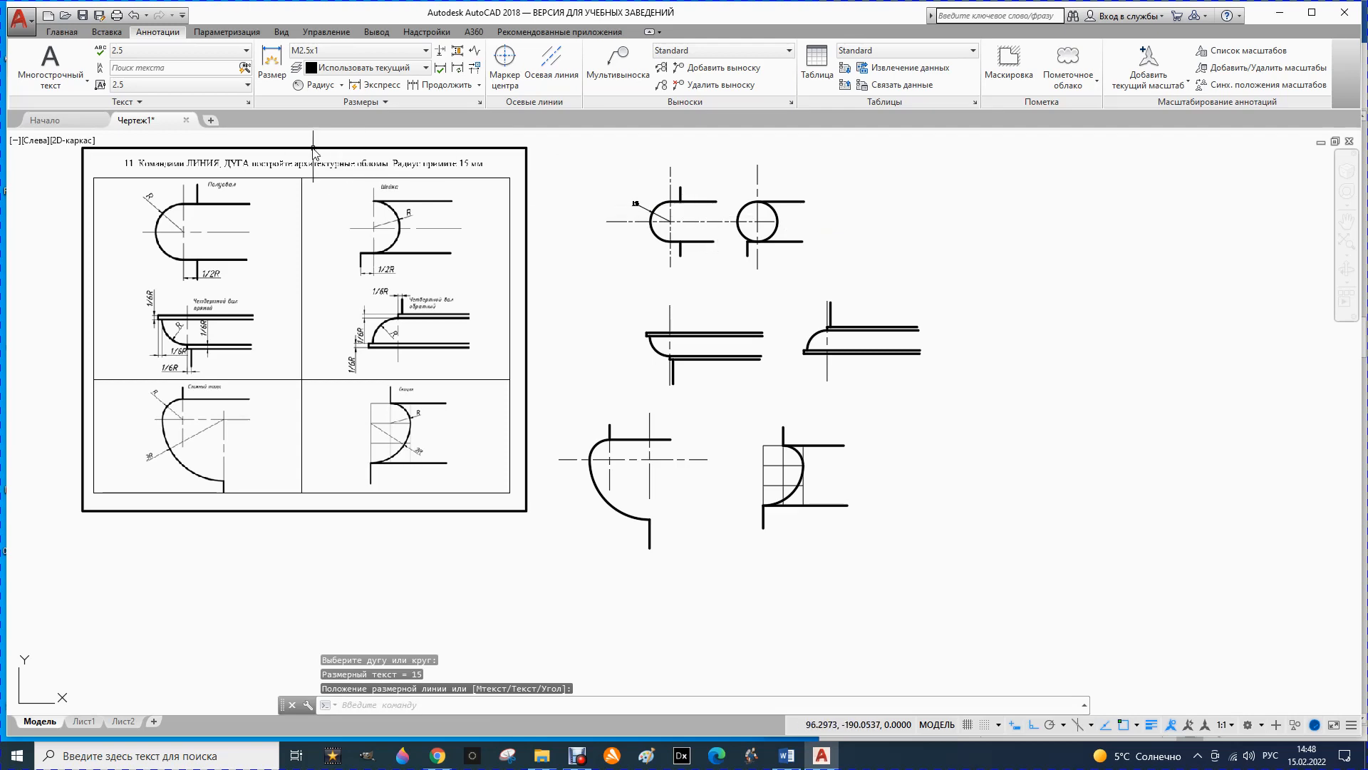
- Add a radius dimension to the circle of the neck moulding (Шейка), with its text outside the circle's upper right
{"action": "left_click", "coordinate": [317, 86]}
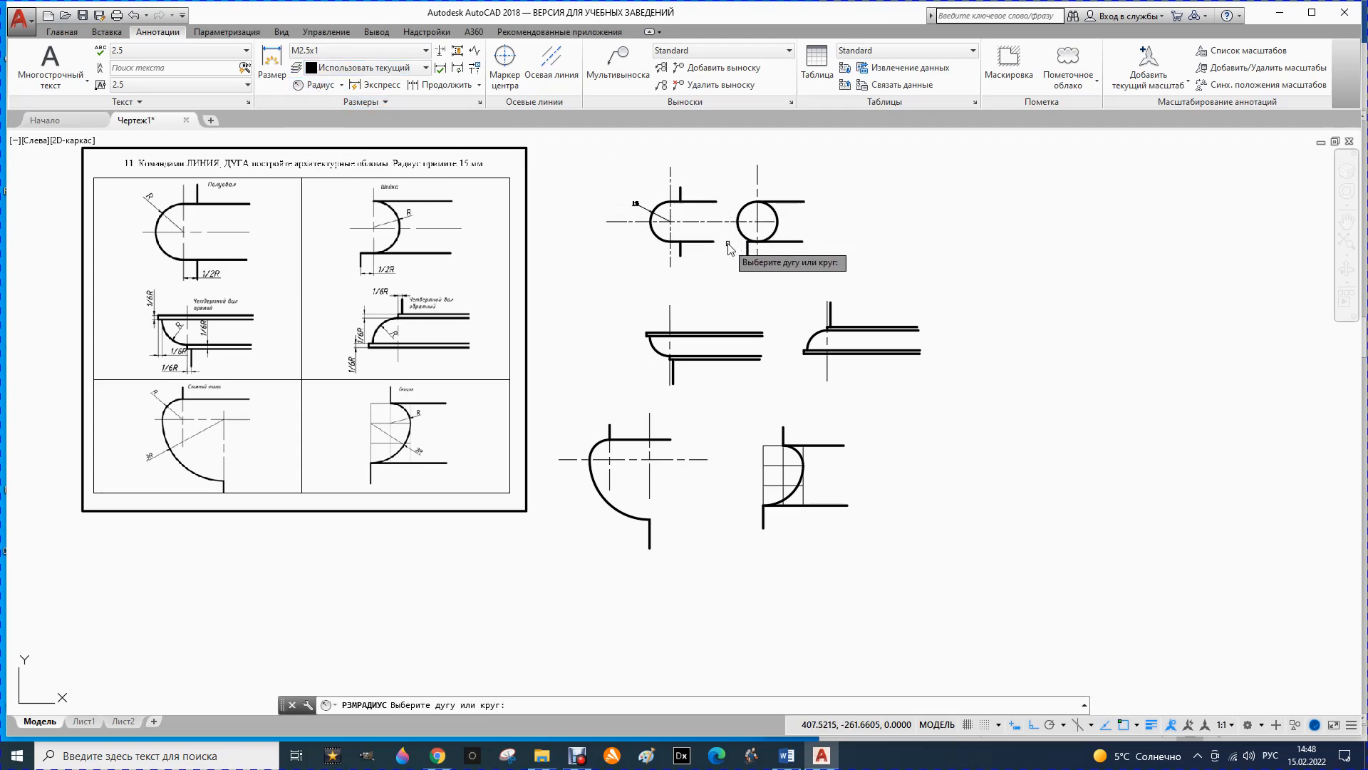
{"action": "left_click", "coordinate": [779, 220]}
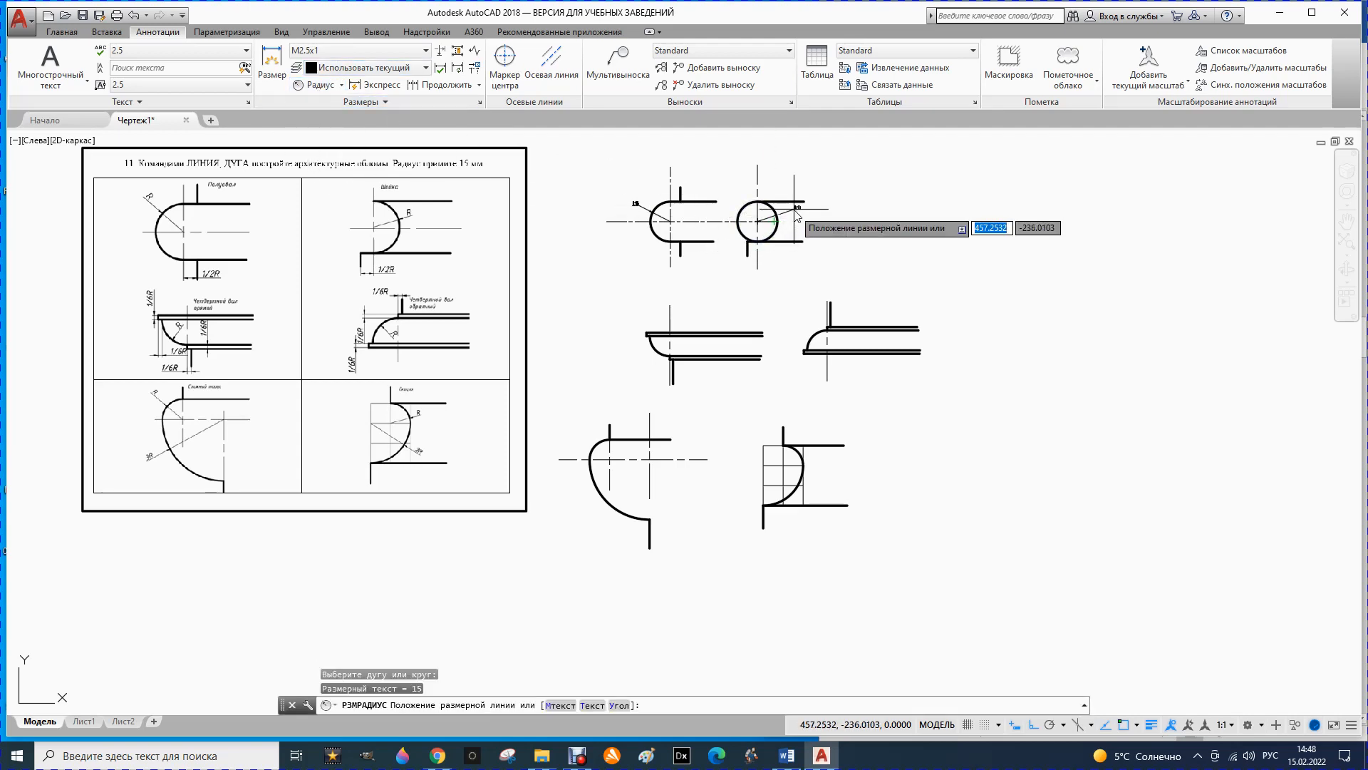
{"action": "left_click", "coordinate": [793, 212]}
- Add a radius dimension to the arc of the direct quarter-round moulding, with its text outside the arc's lower left
{"action": "left_click", "coordinate": [317, 86]}
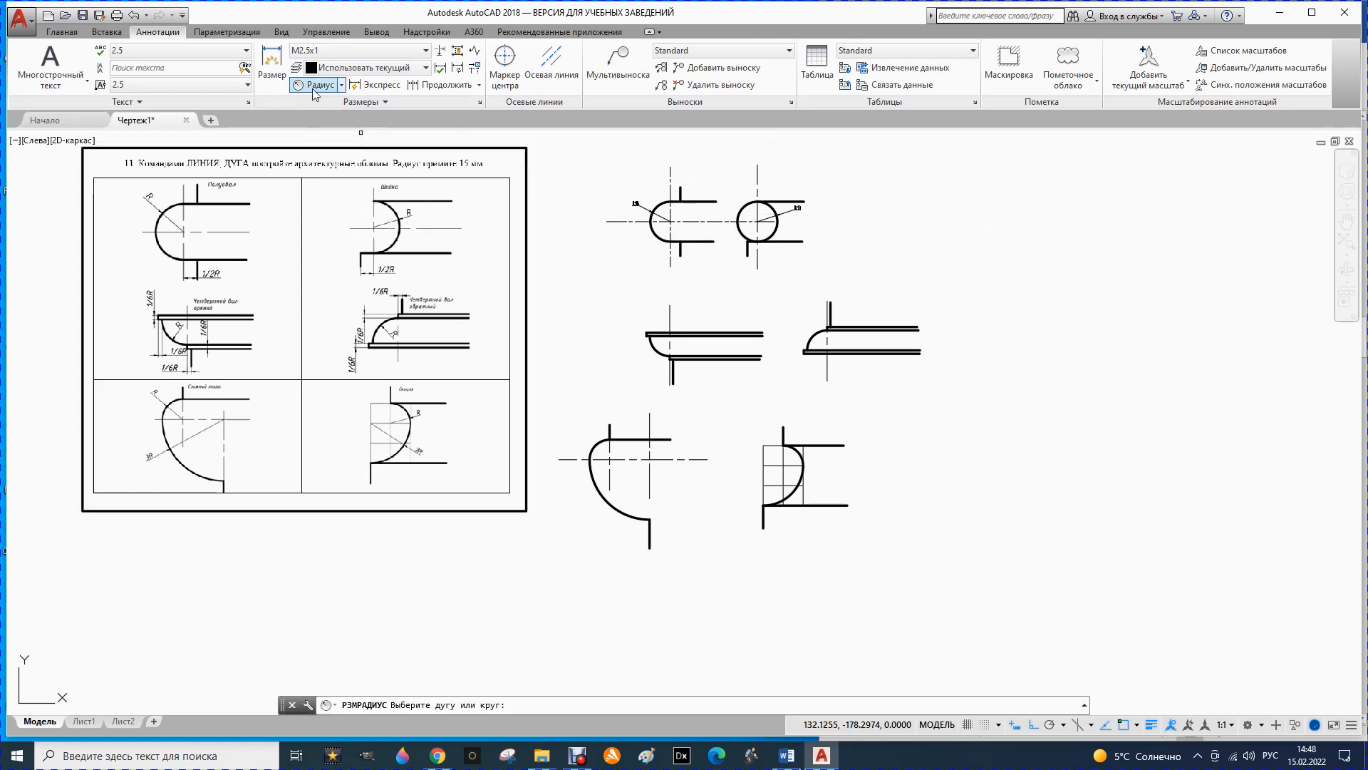
{"action": "scroll", "coordinate": [667, 370], "scroll_direction": "up", "scroll_amount": 6}
{"action": "left_click", "coordinate": [716, 330]}
{"action": "left_click", "coordinate": [713, 340]}
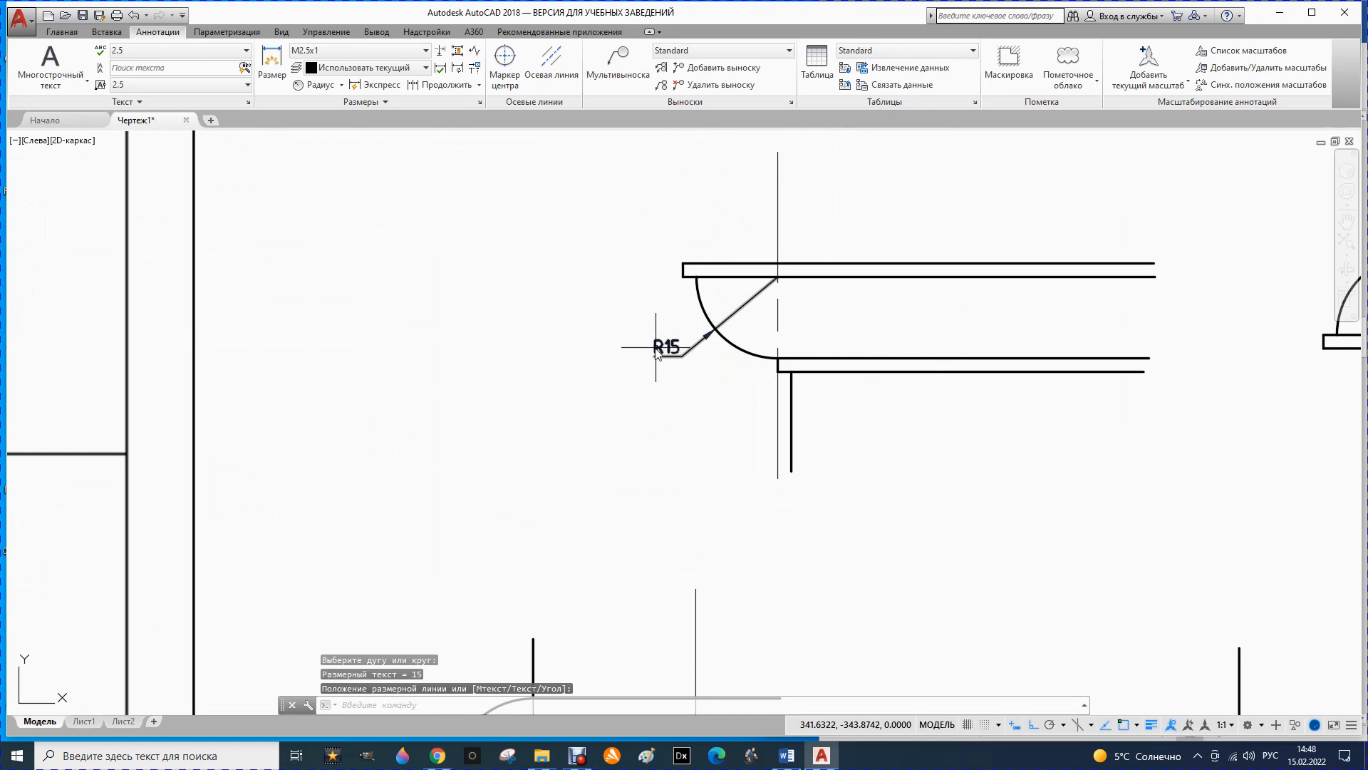
- Add a radius dimension to the arc of the reversed quarter-round moulding, with its text outside the arc's upper left
{"action": "scroll", "coordinate": [644, 348], "scroll_direction": "down", "scroll_amount": 5}
{"action": "left_click", "coordinate": [301, 84]}
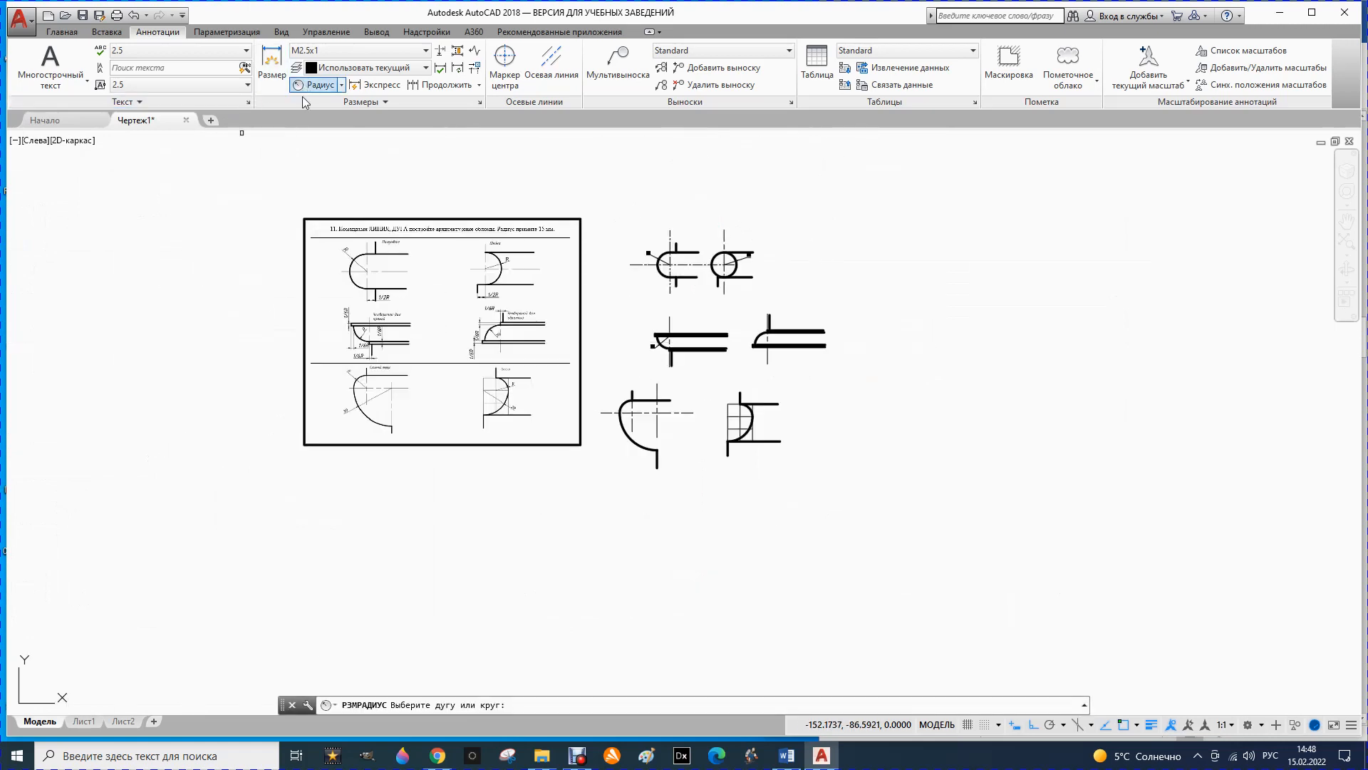
{"action": "scroll", "coordinate": [715, 299], "scroll_direction": "up", "scroll_amount": 4}
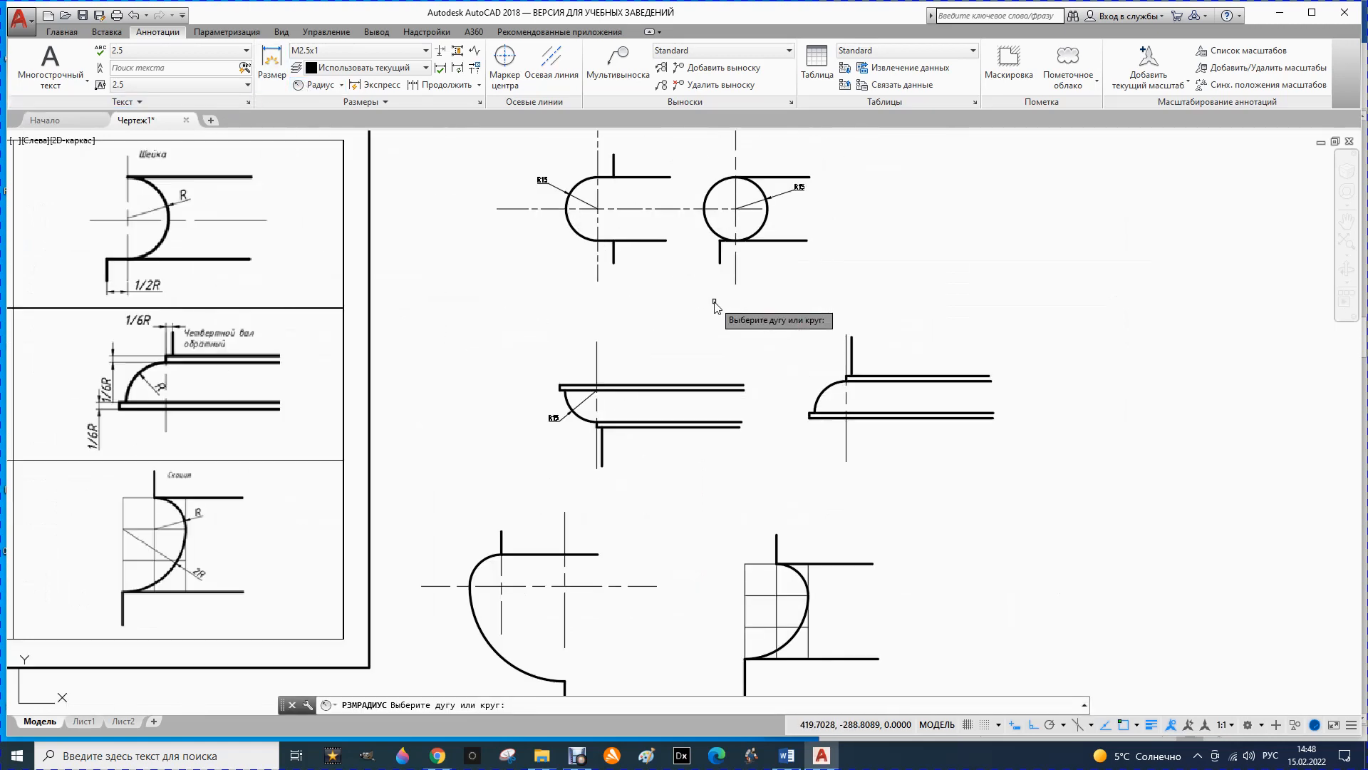
{"action": "left_click", "coordinate": [819, 394]}
{"action": "left_click", "coordinate": [803, 385]}
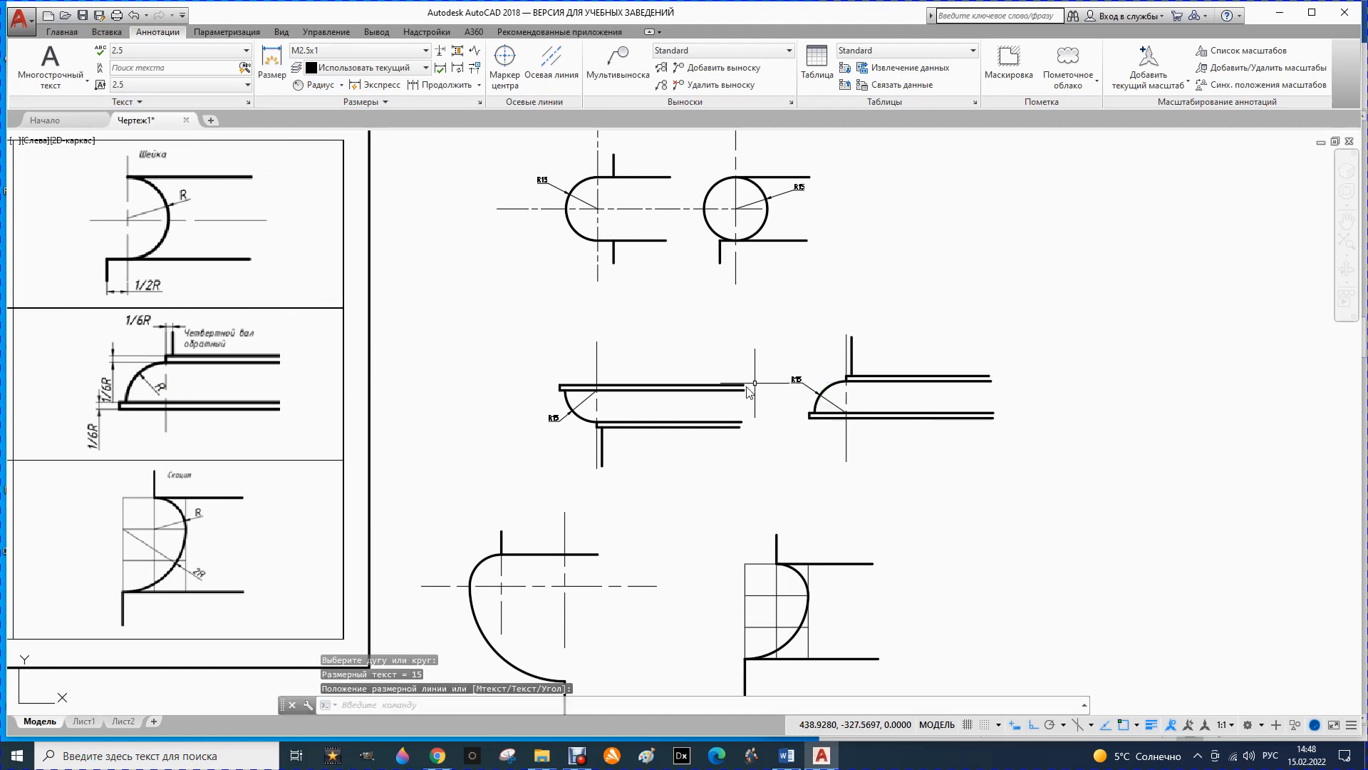
- Add radius dimensions to both arcs of the complex torus moulding, with the small arc's text outside its upper left and the large arc's outside its lower left
{"action": "scroll", "coordinate": [717, 338], "scroll_direction": "down", "scroll_amount": 2}
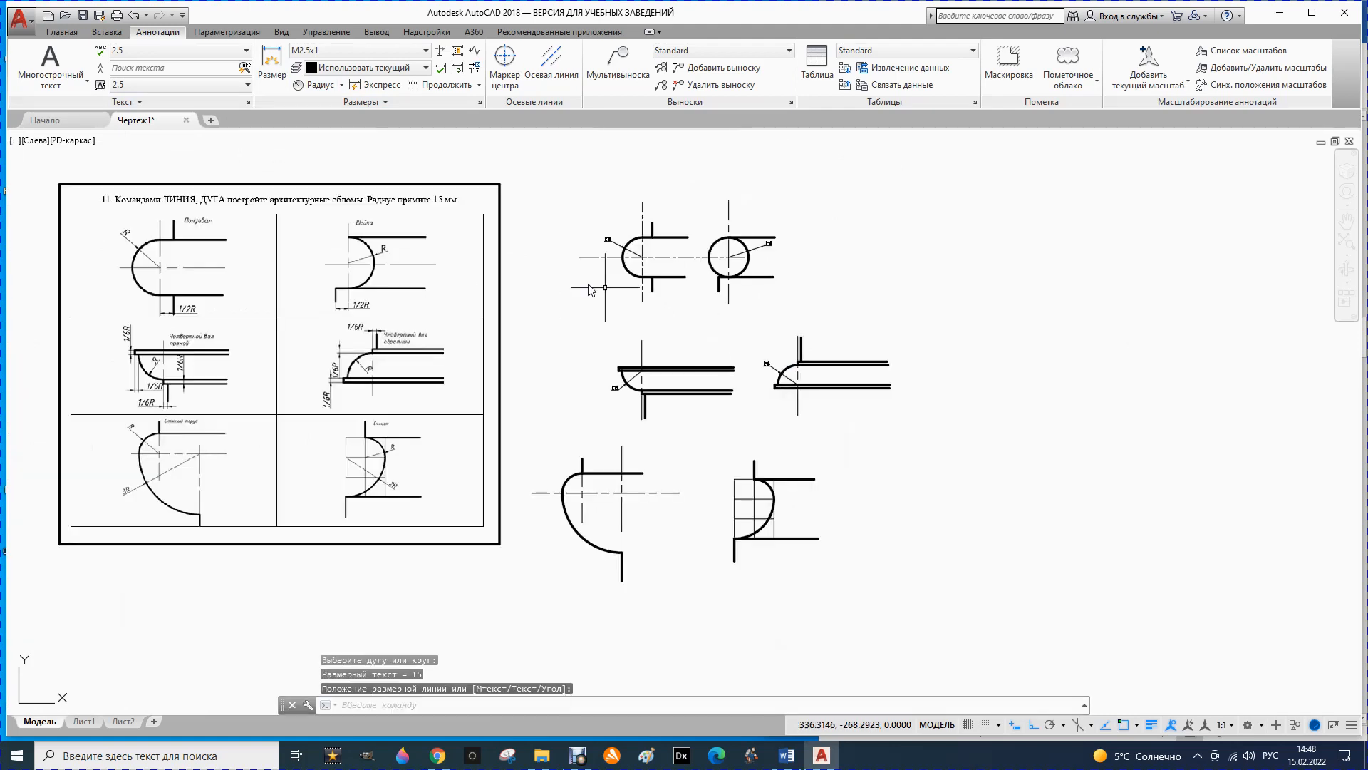
{"action": "left_click", "coordinate": [304, 85]}
{"action": "left_click", "coordinate": [568, 481]}
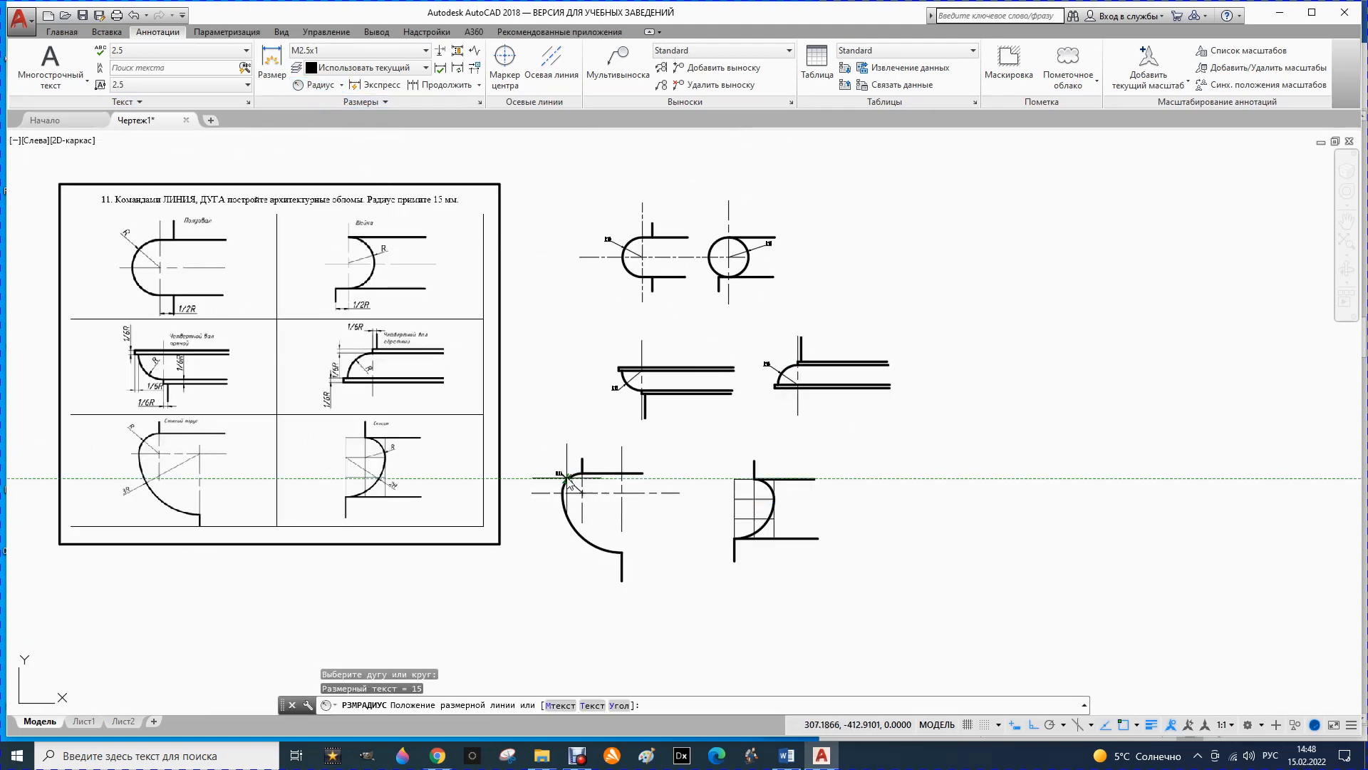
{"action": "left_click", "coordinate": [550, 457]}
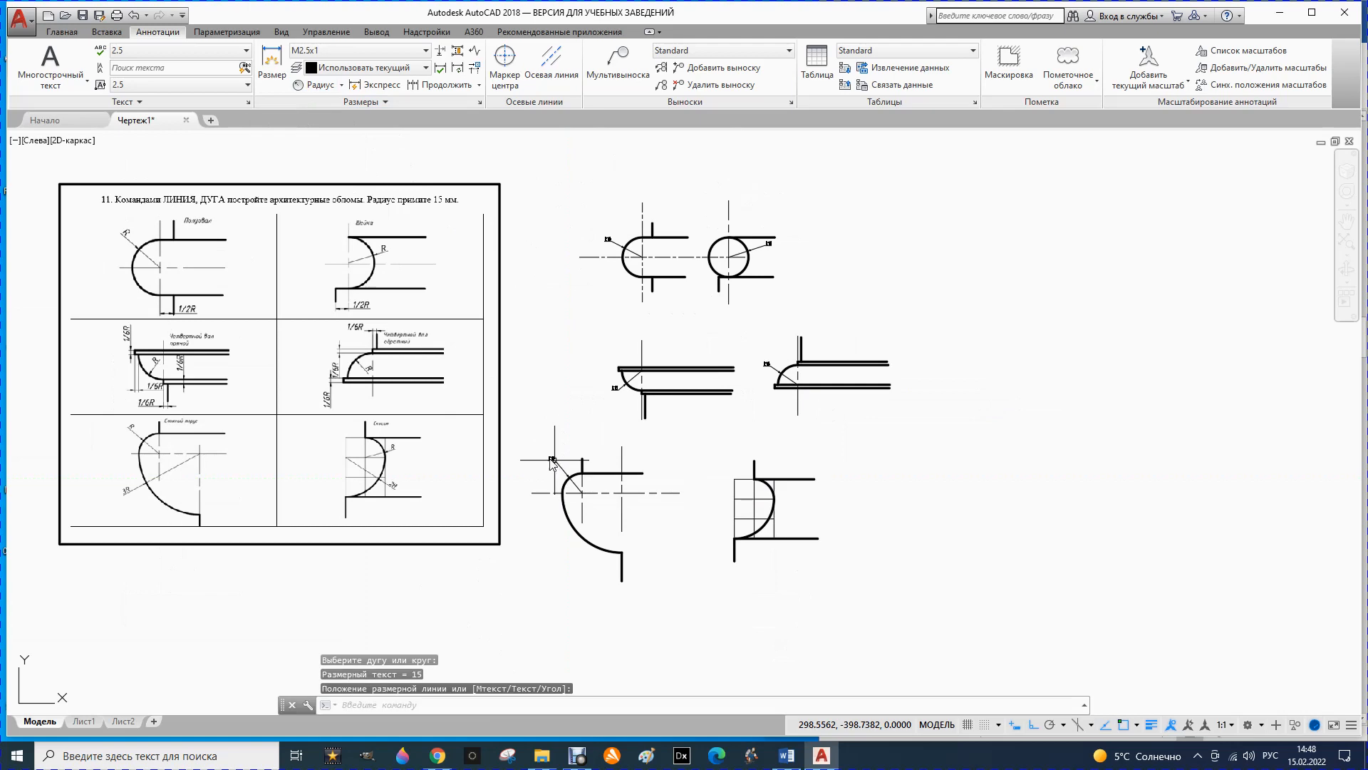
{"action": "left_click", "coordinate": [318, 85]}
{"action": "left_click", "coordinate": [575, 531]}
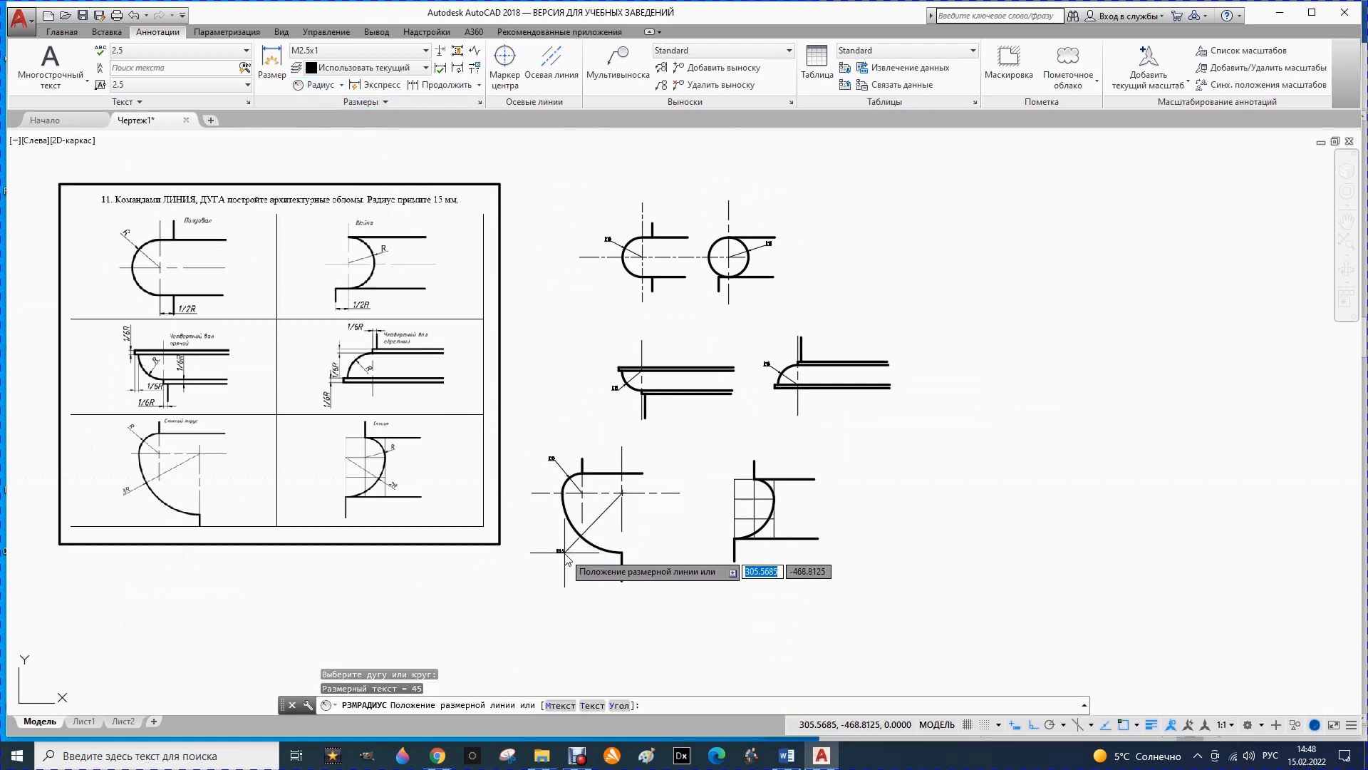
{"action": "left_click", "coordinate": [566, 560]}
- Add radius dimensions to both arcs of the scotia moulding, with texts outside the upper right and lower right
{"action": "left_click", "coordinate": [305, 87]}
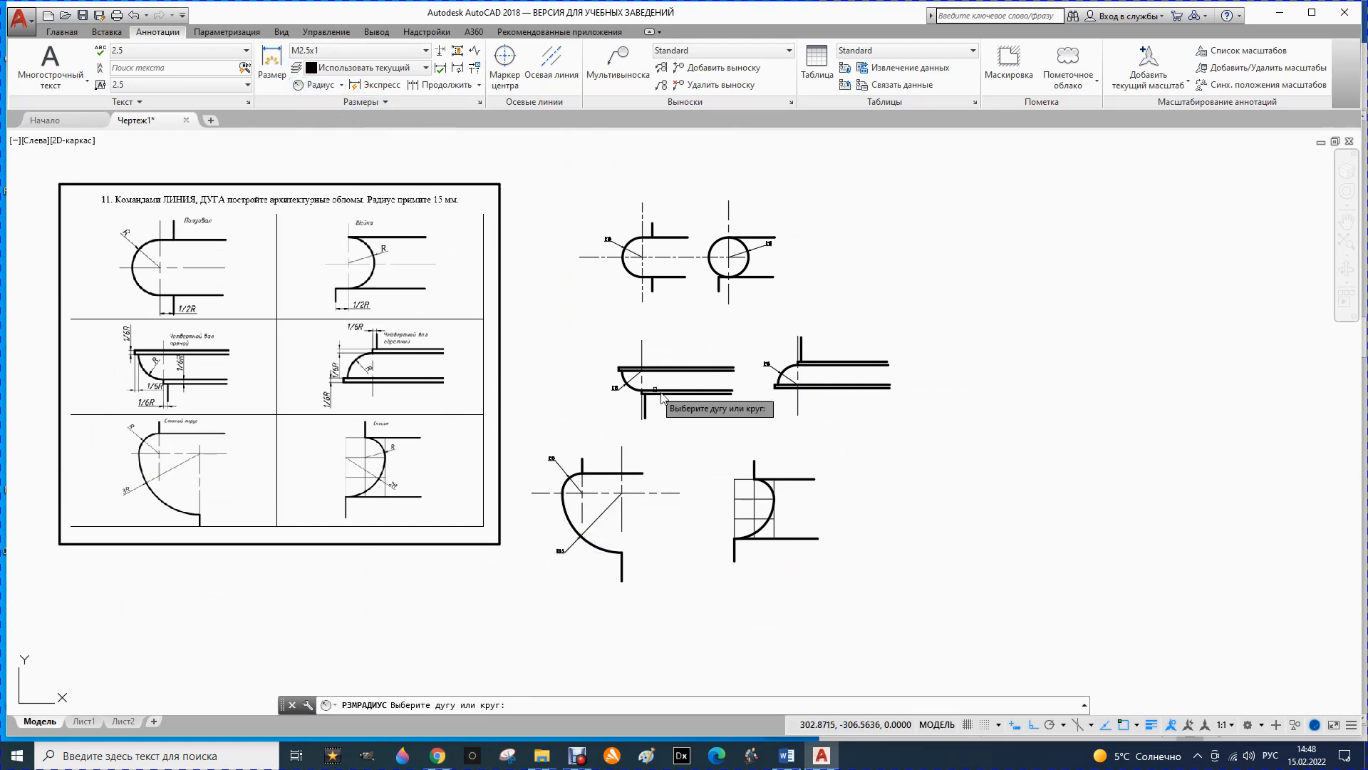
{"action": "left_click", "coordinate": [771, 492]}
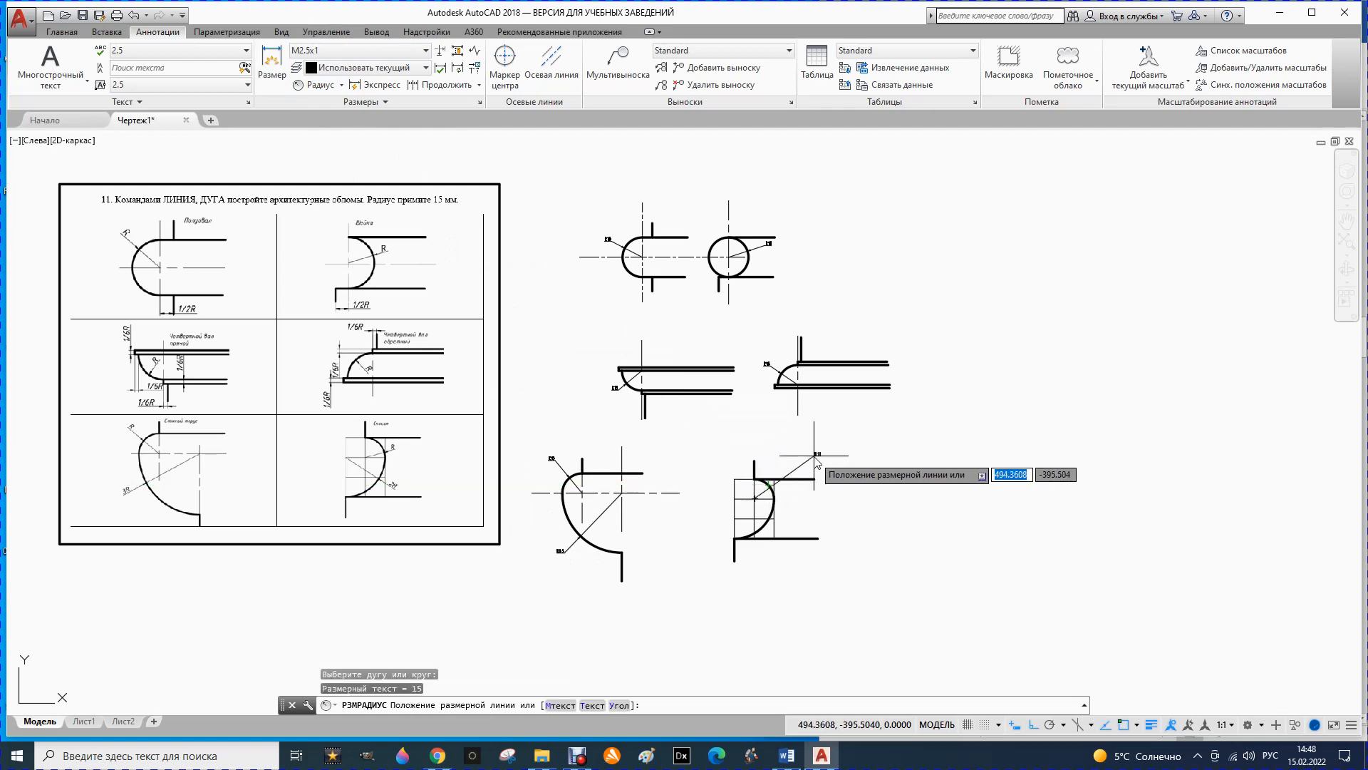
{"action": "left_click", "coordinate": [798, 461]}
{"action": "left_click", "coordinate": [305, 87]}
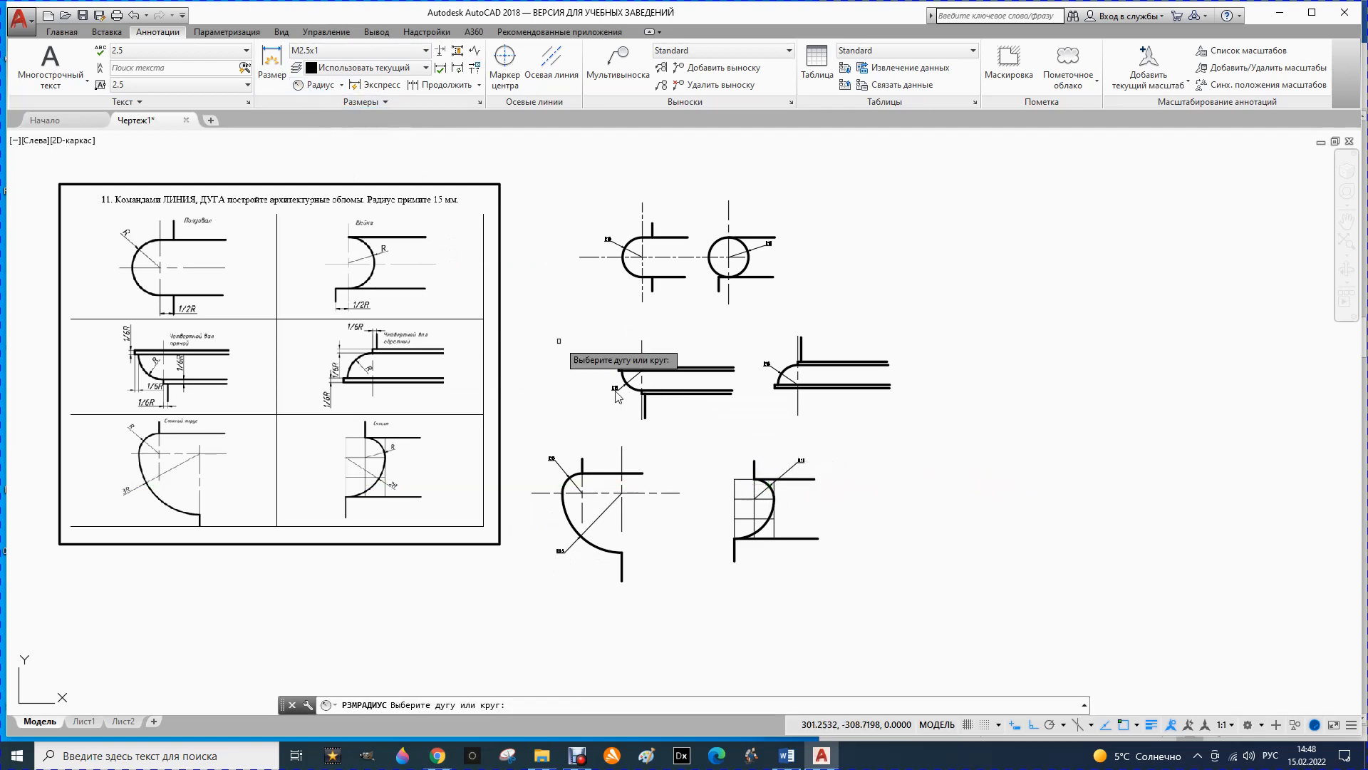
{"action": "left_click", "coordinate": [763, 529]}
{"action": "left_click", "coordinate": [797, 571]}
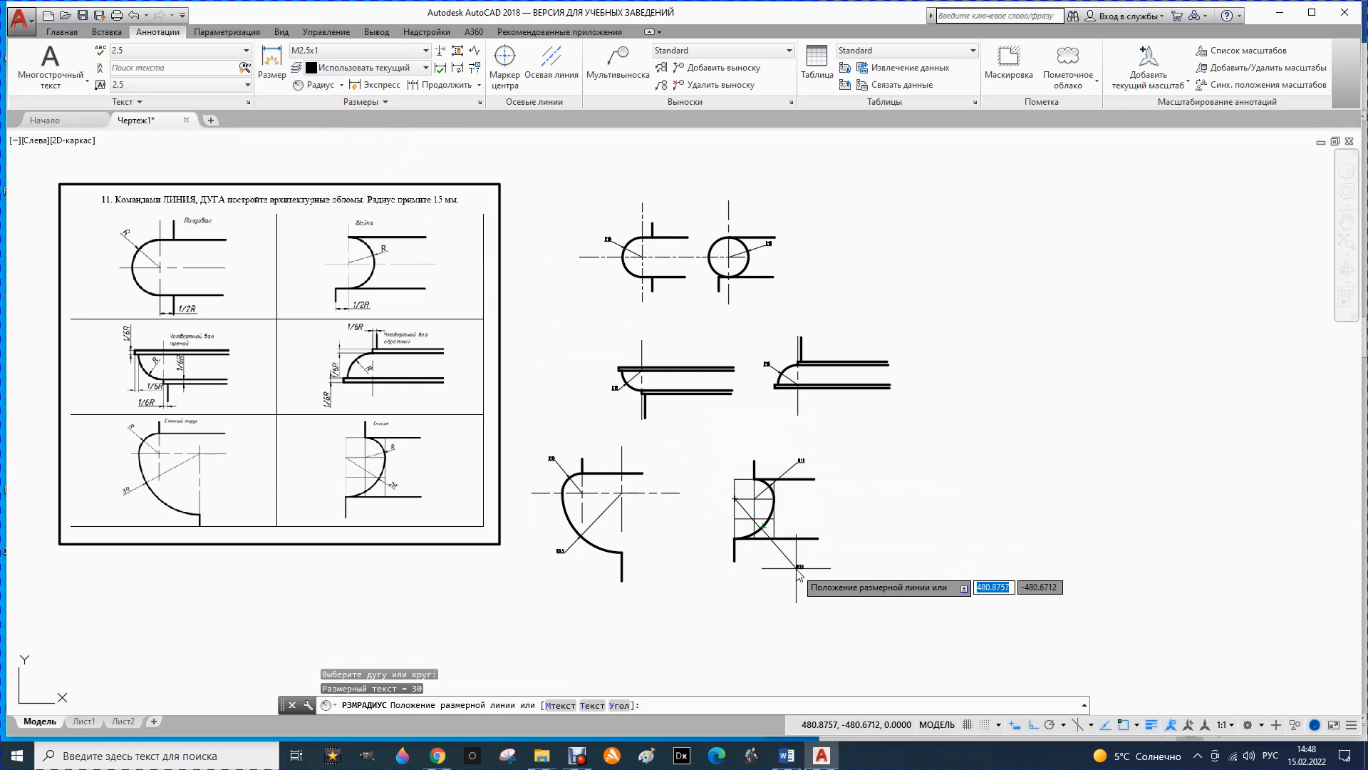
{"action": "key", "text": "Escape"}
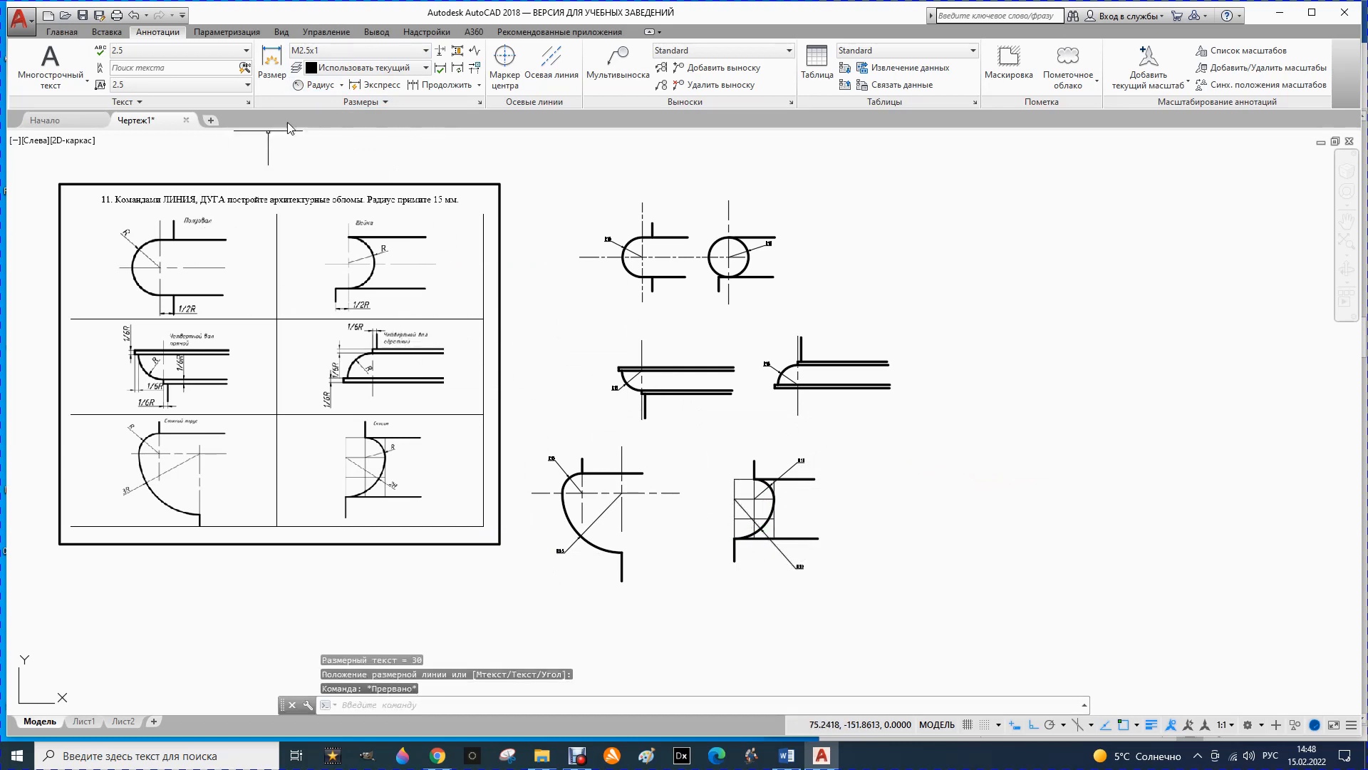
- Add a horizontal linear dimension below the half-round moulding, from its vertical centre line to the lower vertical line
{"action": "left_click", "coordinate": [341, 84]}
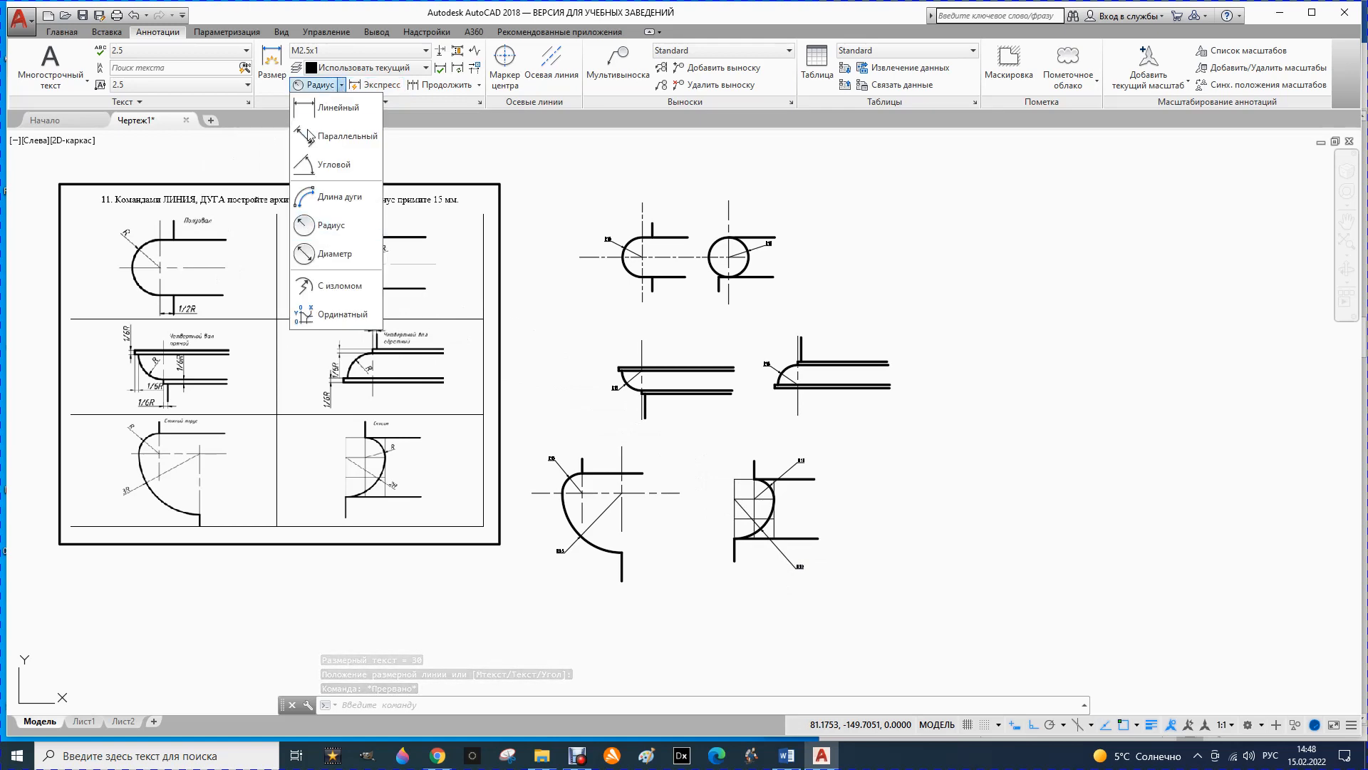
{"action": "left_click", "coordinate": [328, 107]}
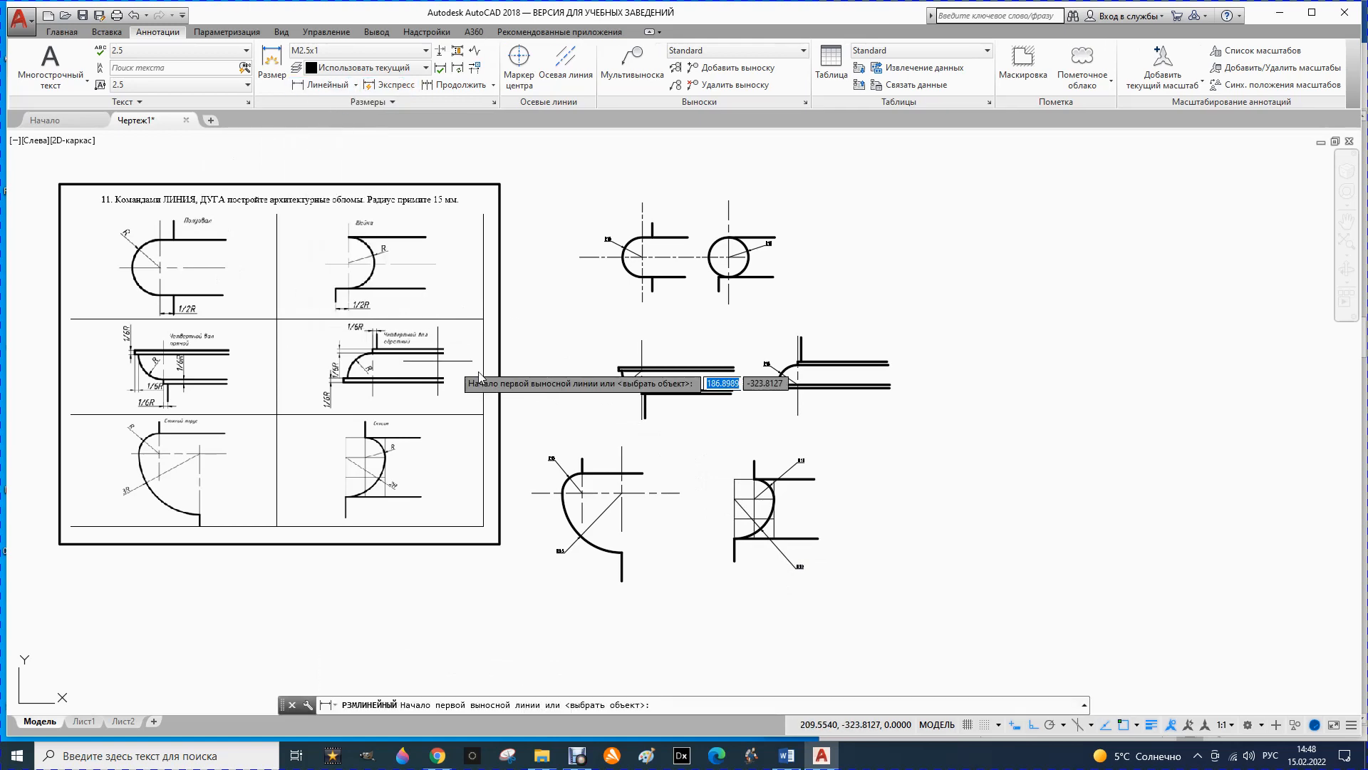
{"action": "left_click", "coordinate": [643, 276]}
{"action": "left_click", "coordinate": [651, 277]}
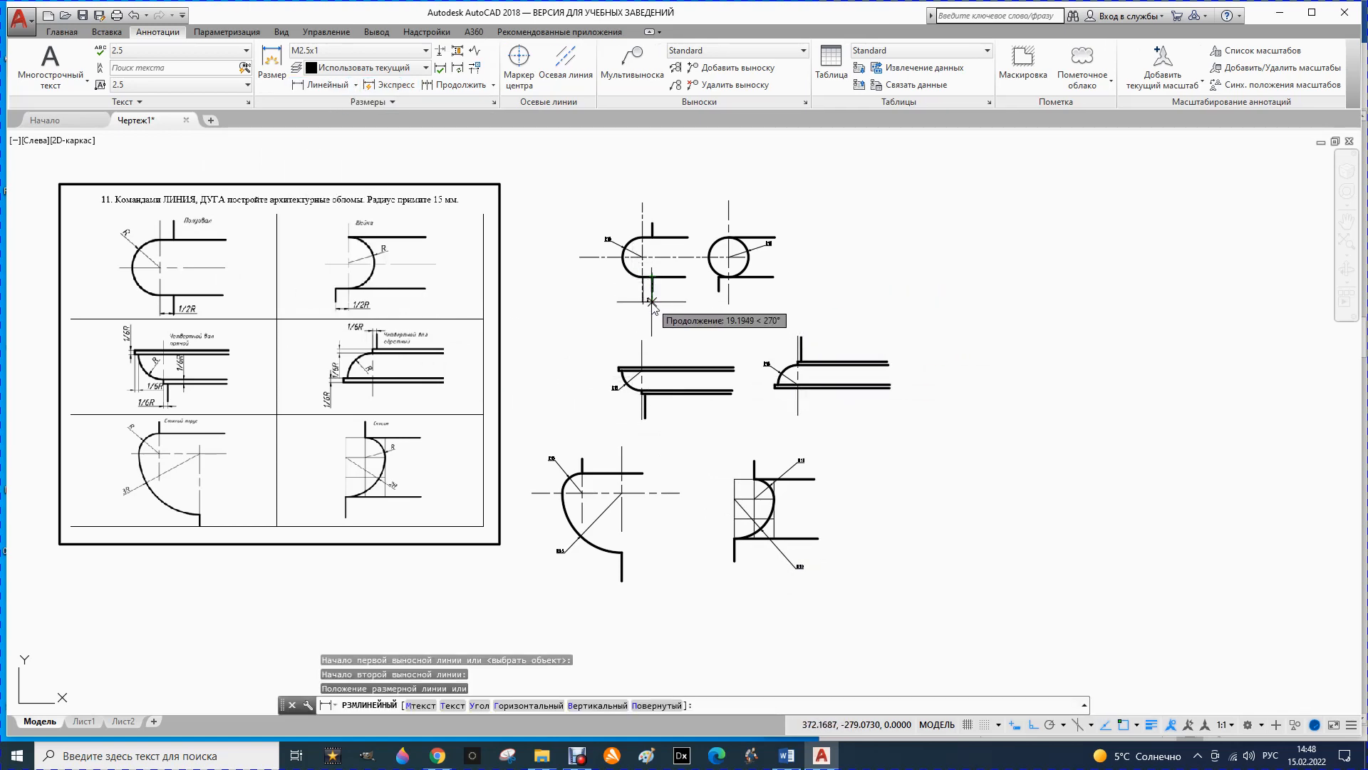
{"action": "left_click", "coordinate": [652, 302]}
- Add a vertical linear dimension for the upper ledge thickness of the direct quarter-round moulding, placed left of the ledge
{"action": "scroll", "coordinate": [663, 299], "scroll_direction": "up", "scroll_amount": 2}
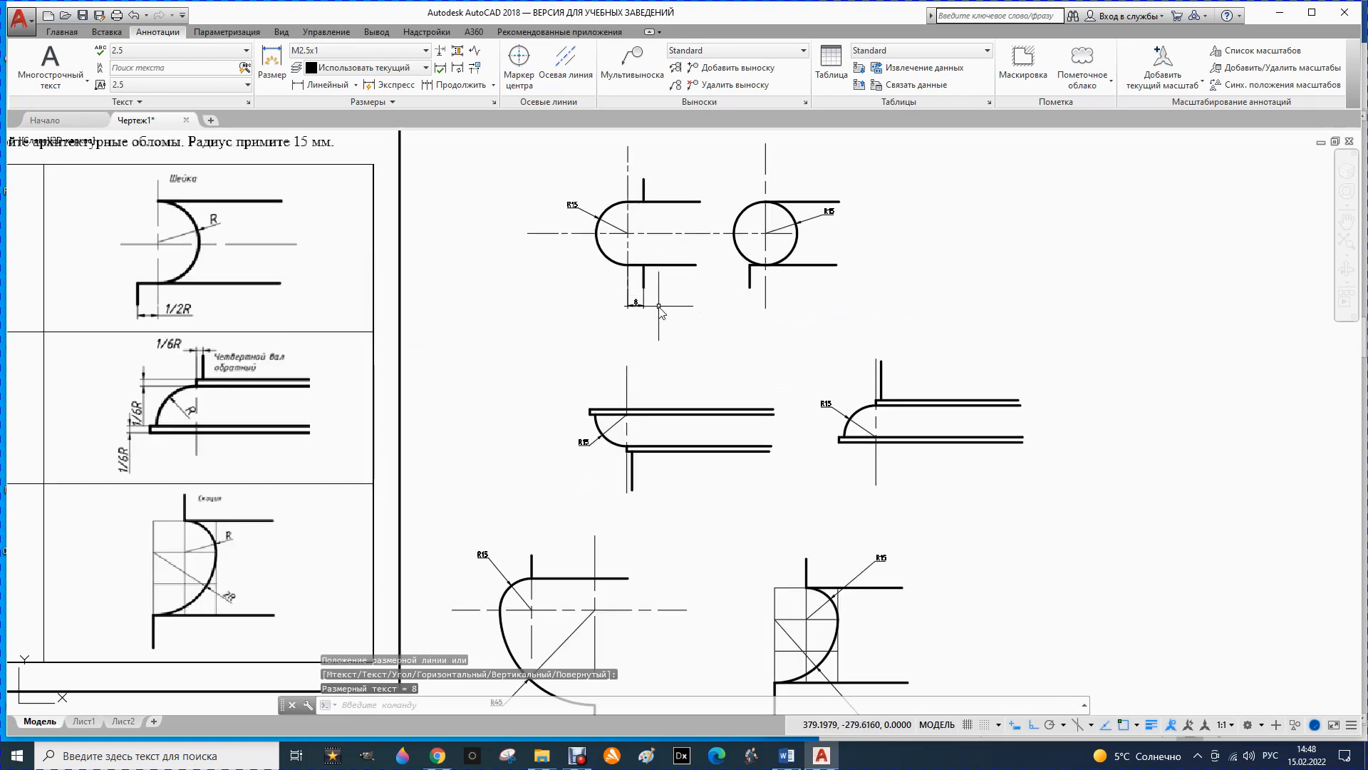
{"action": "scroll", "coordinate": [657, 311], "scroll_direction": "down", "scroll_amount": 2}
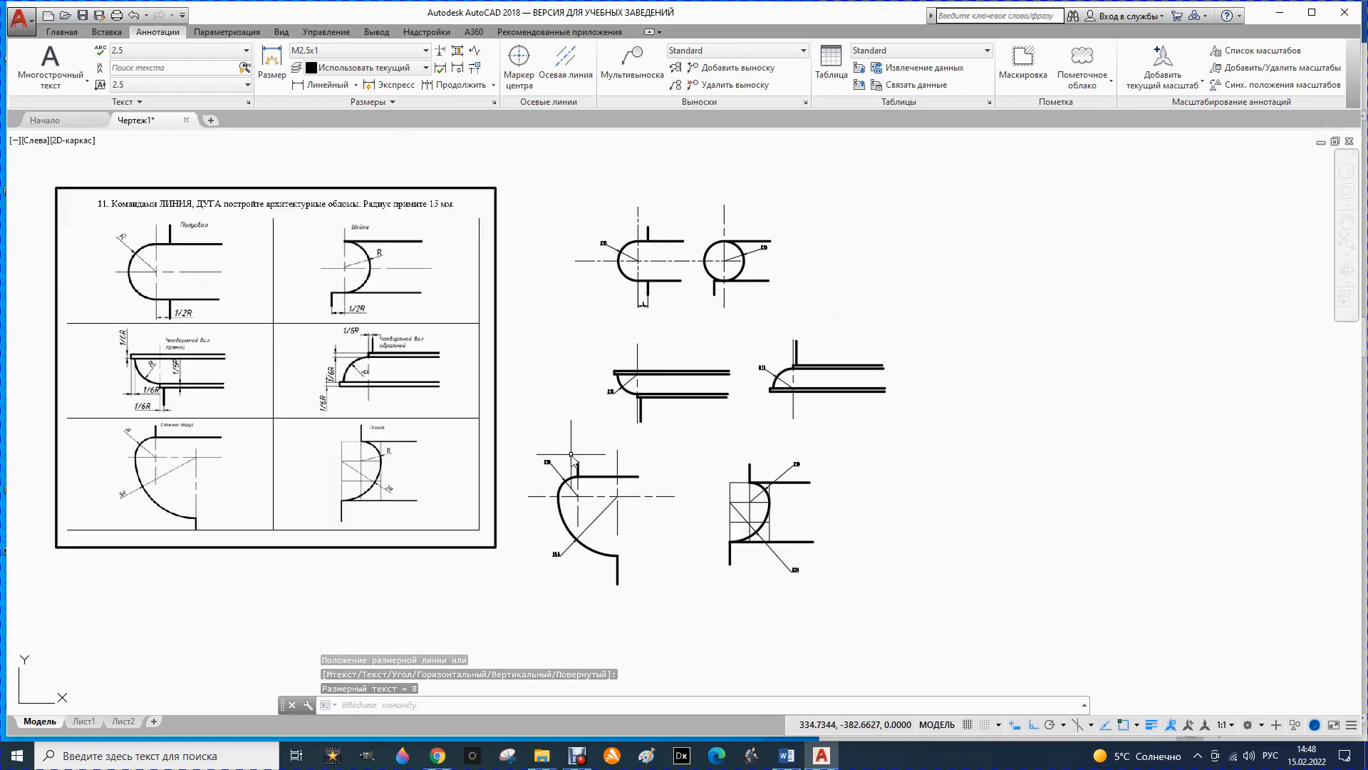
{"action": "left_click", "coordinate": [314, 89]}
{"action": "scroll", "coordinate": [611, 382], "scroll_direction": "up", "scroll_amount": 5}
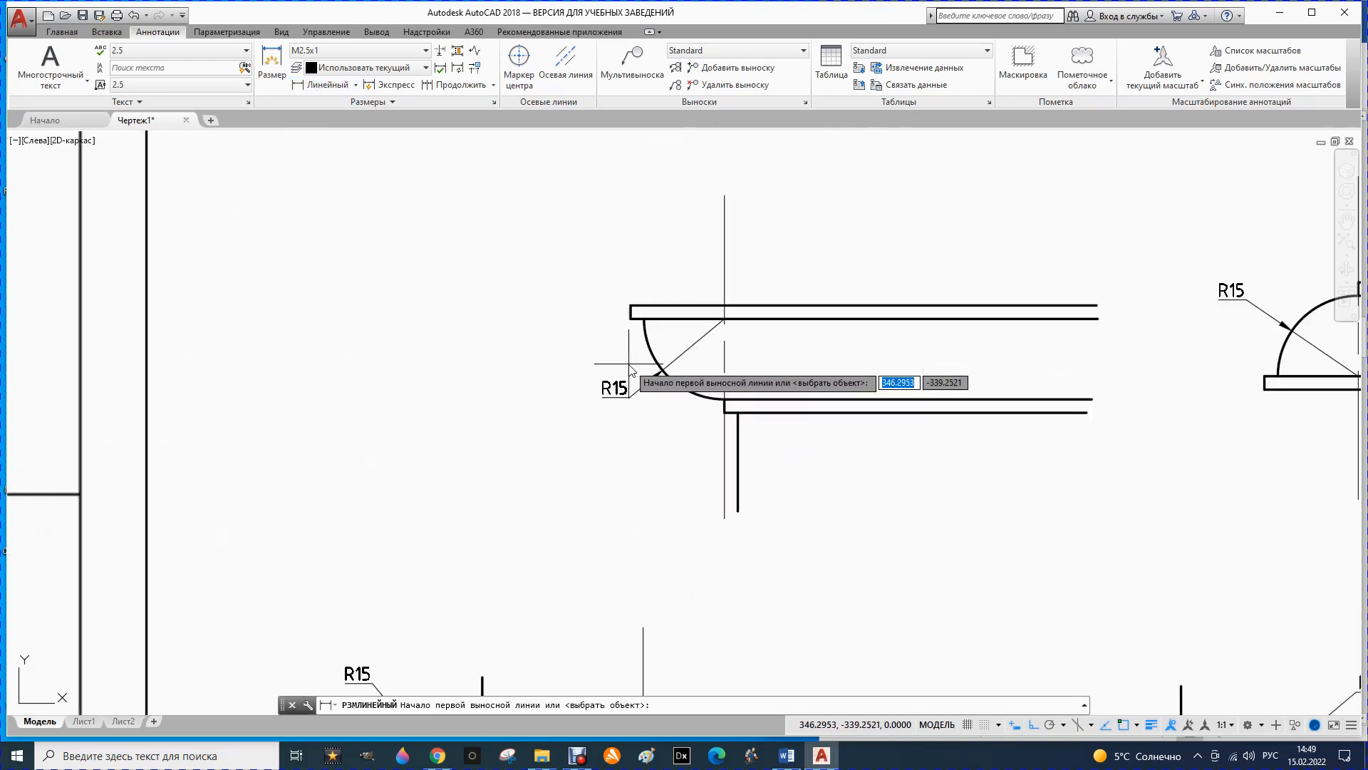
{"action": "left_click", "coordinate": [641, 306]}
{"action": "left_click", "coordinate": [632, 318]}
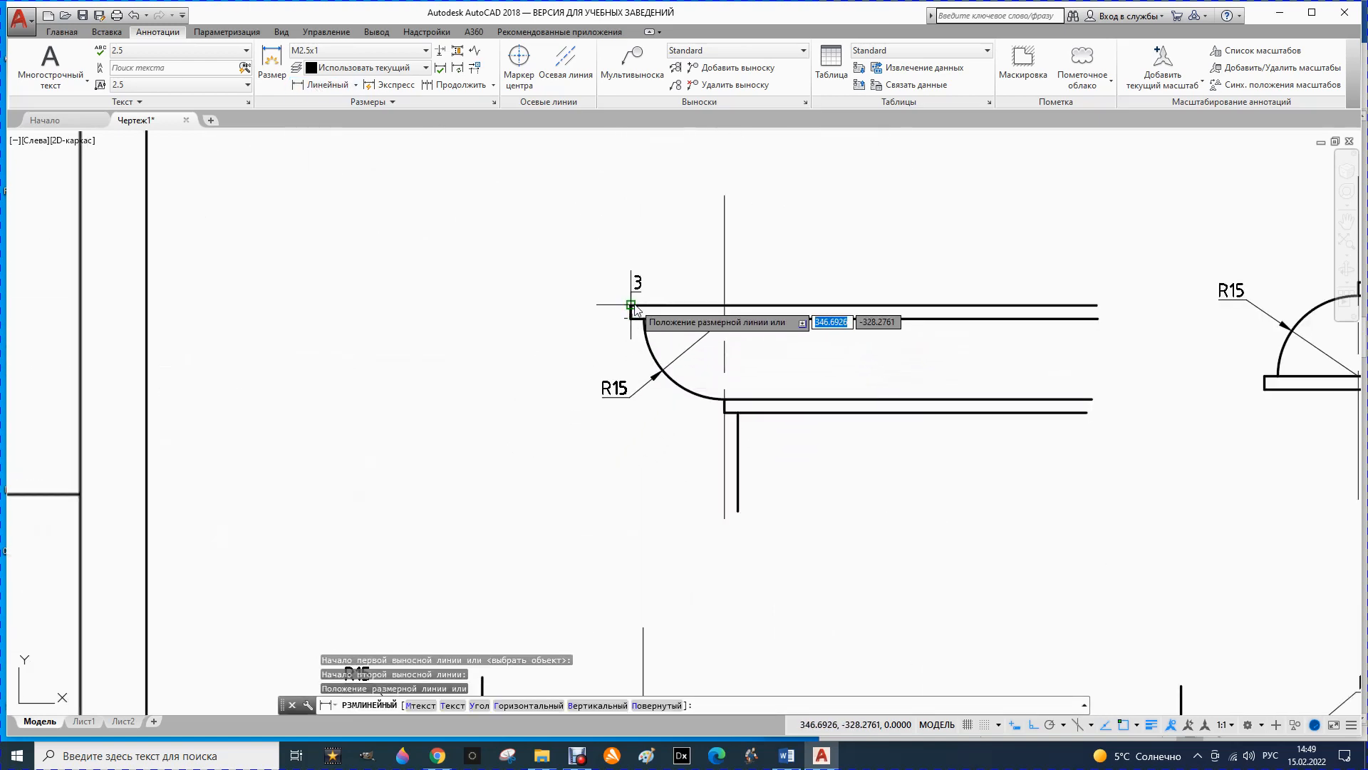
{"action": "left_click", "coordinate": [585, 305]}
- Add a vertical linear dimension for the lower ledge thickness of the direct quarter-round moulding, placed left of the ledge
{"action": "scroll", "coordinate": [629, 308], "scroll_direction": "down", "scroll_amount": 2}
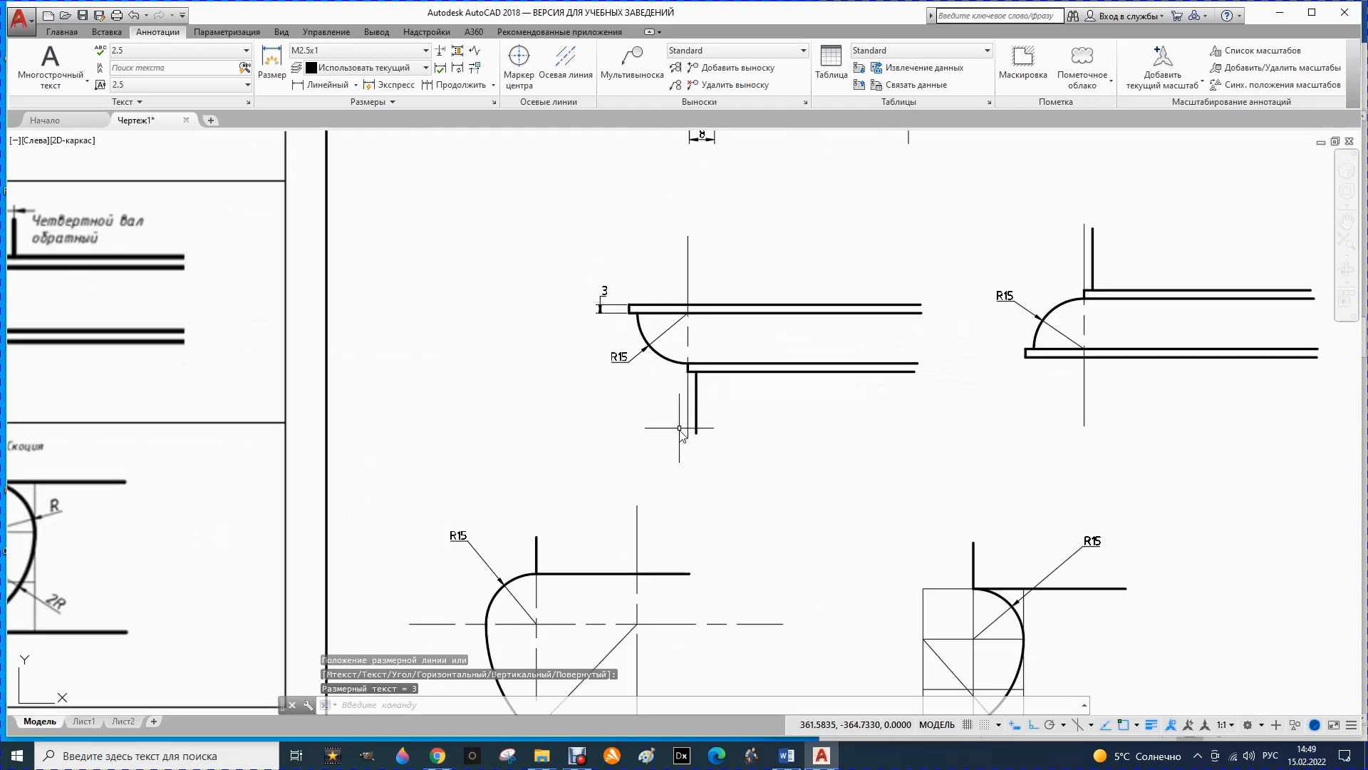
{"action": "scroll", "coordinate": [677, 421], "scroll_direction": "down", "scroll_amount": 4}
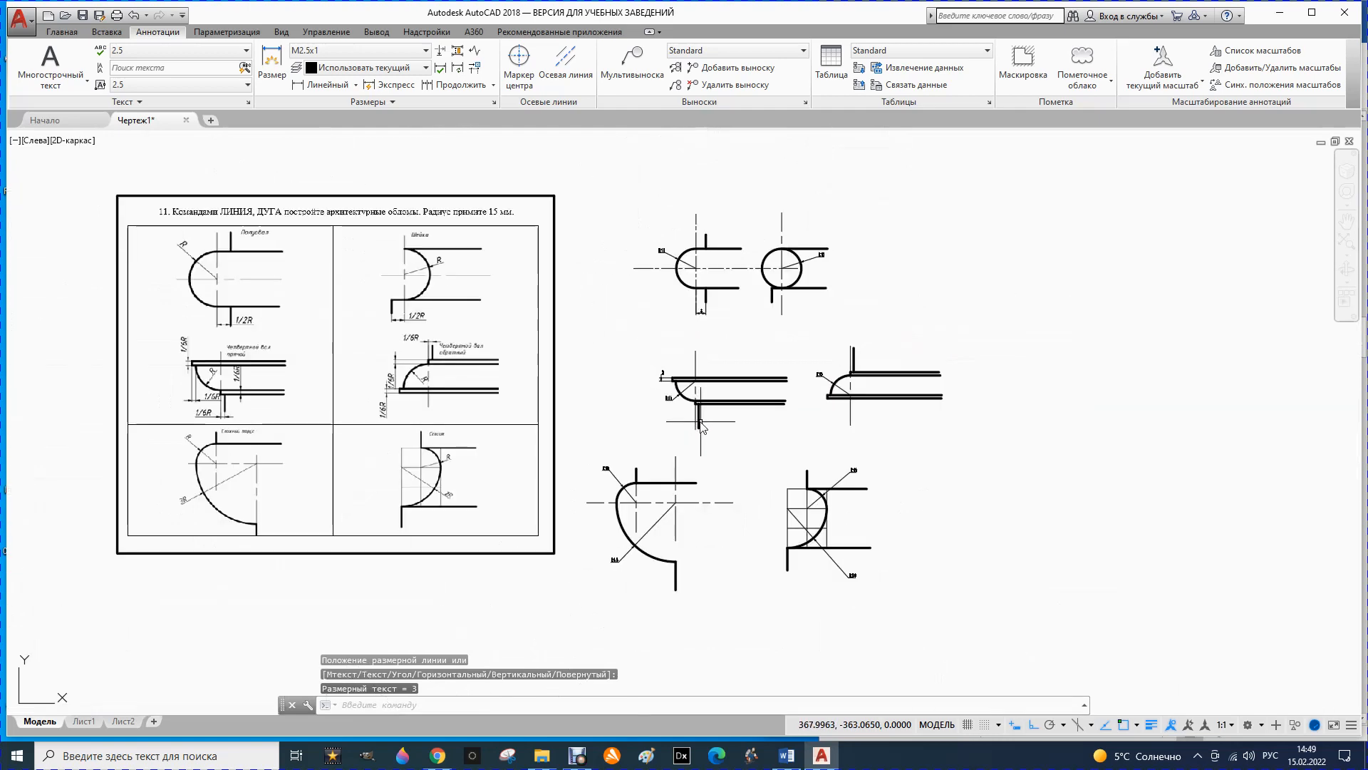
{"action": "left_click", "coordinate": [322, 86]}
{"action": "scroll", "coordinate": [738, 404], "scroll_direction": "up", "scroll_amount": 2}
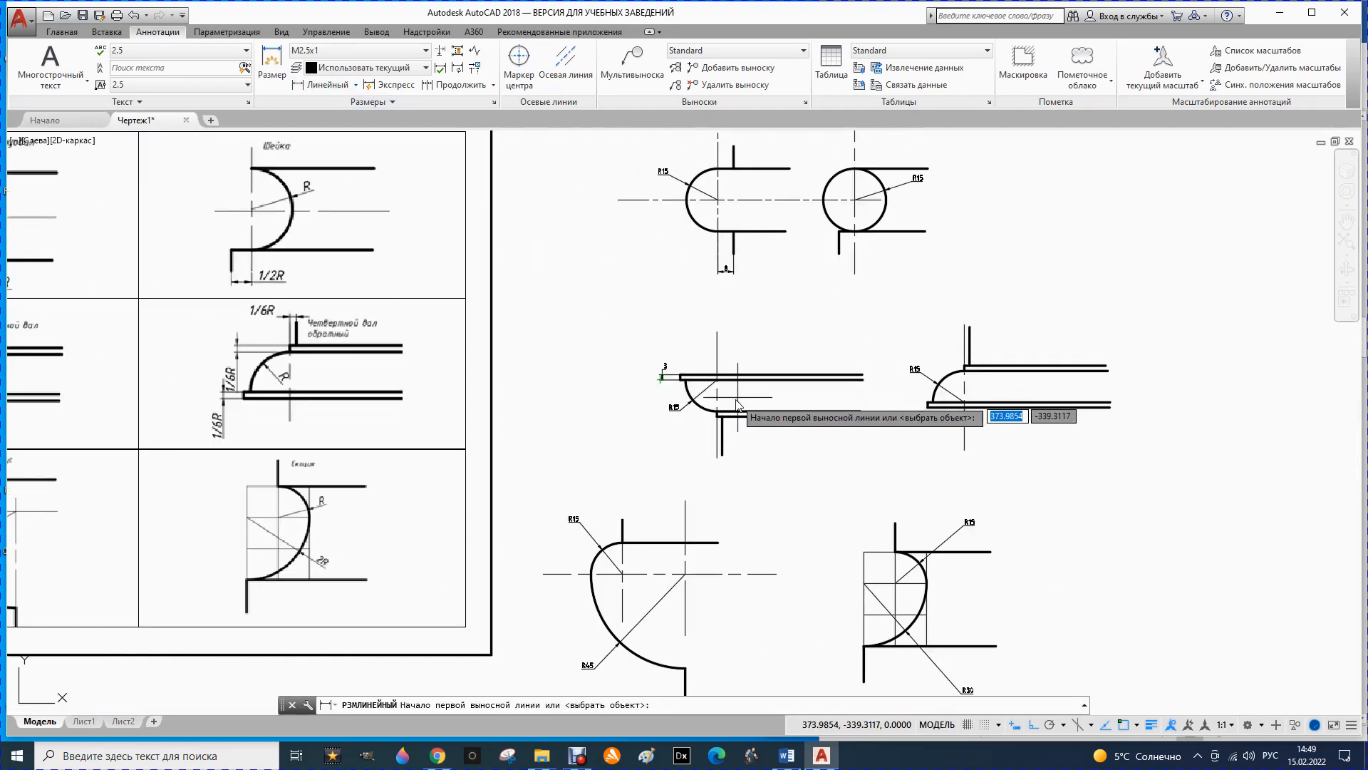
{"action": "scroll", "coordinate": [738, 404], "scroll_direction": "up", "scroll_amount": 7}
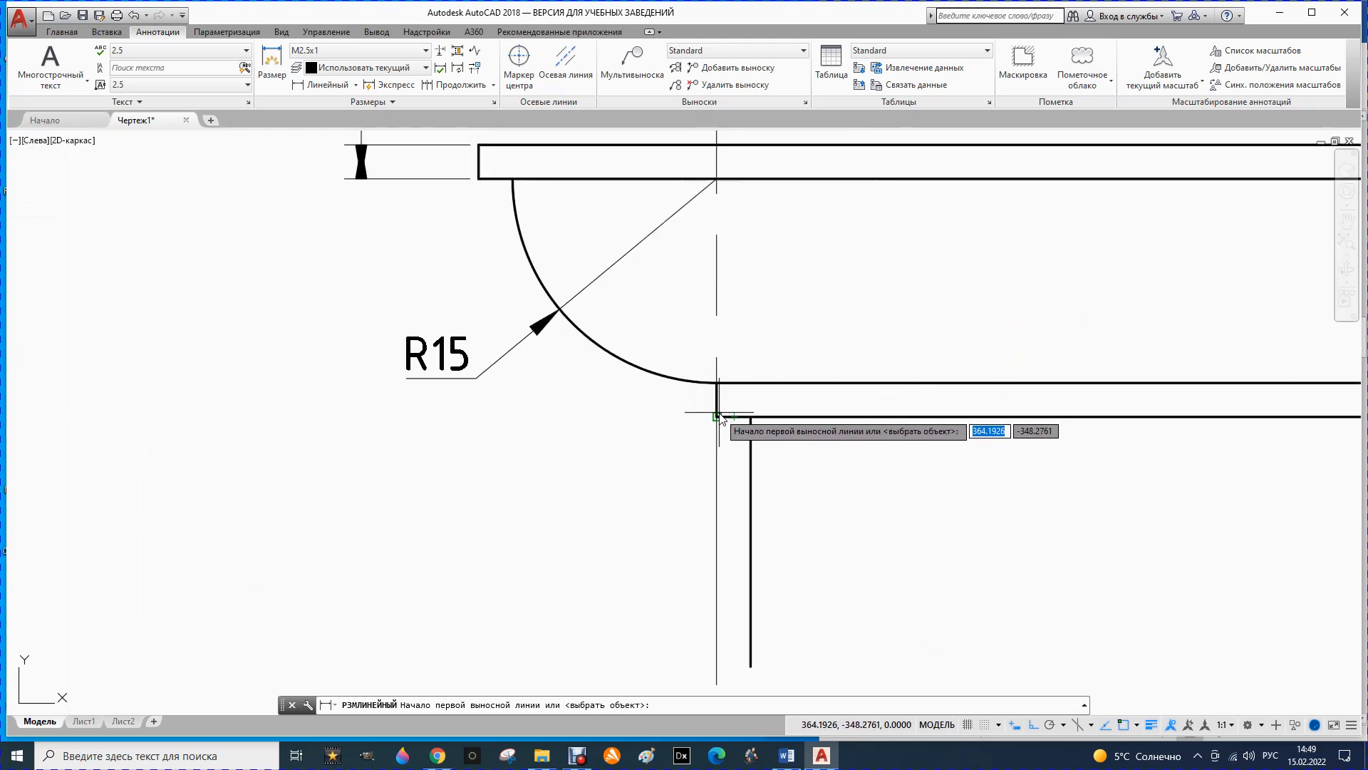
{"action": "left_click", "coordinate": [717, 416]}
{"action": "left_click", "coordinate": [717, 382]}
{"action": "left_click", "coordinate": [656, 400]}
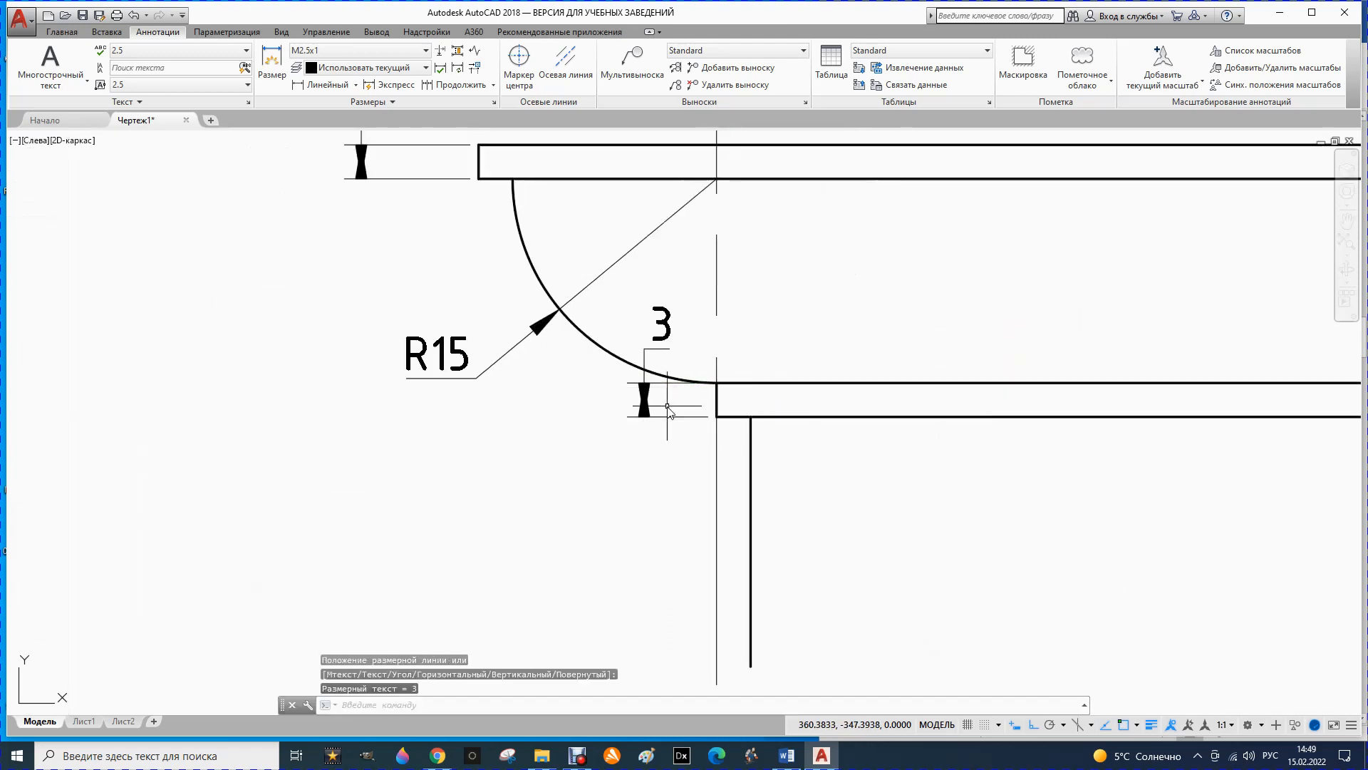
- Dimension the horizontal offset from the lower ledge's corner to the vertical line beneath it on the direct quarter-round moulding
{"action": "left_click", "coordinate": [322, 85]}
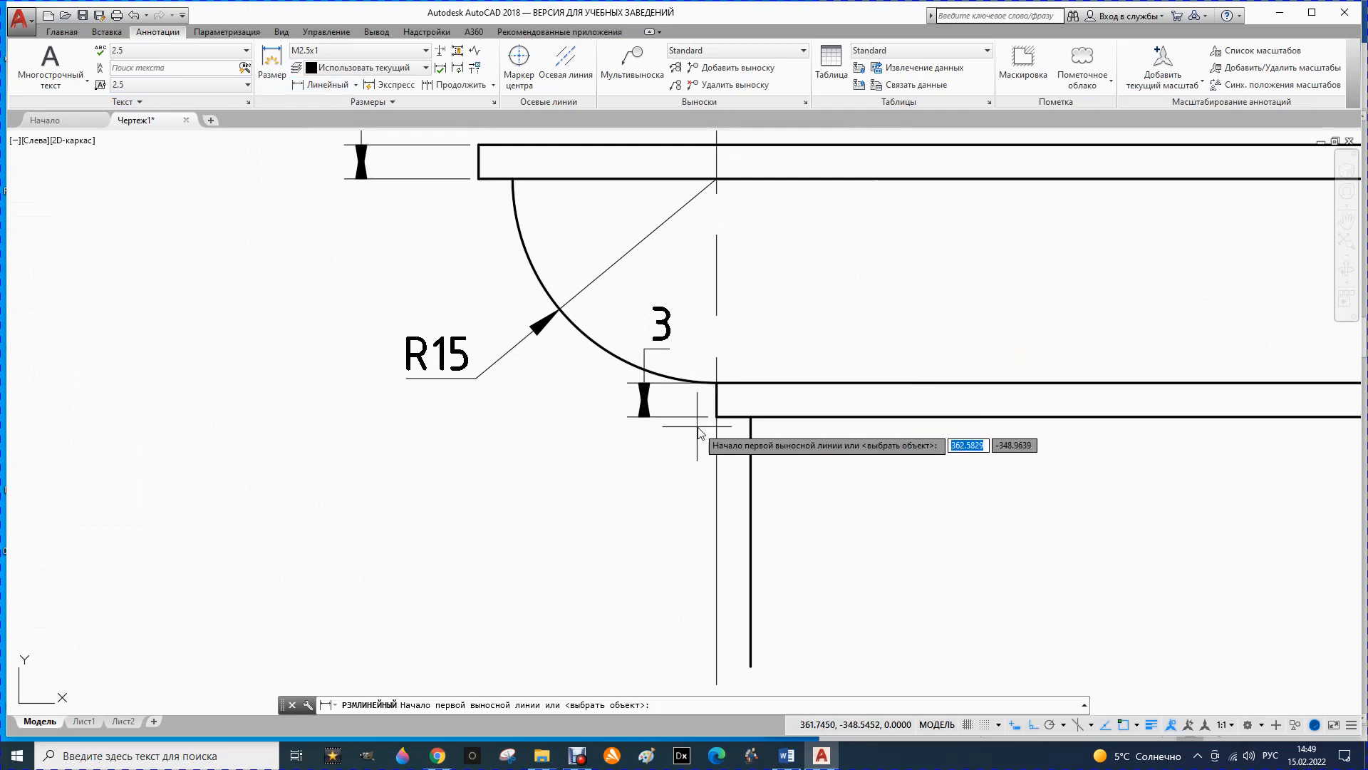
{"action": "left_click", "coordinate": [717, 416]}
{"action": "left_click", "coordinate": [750, 416]}
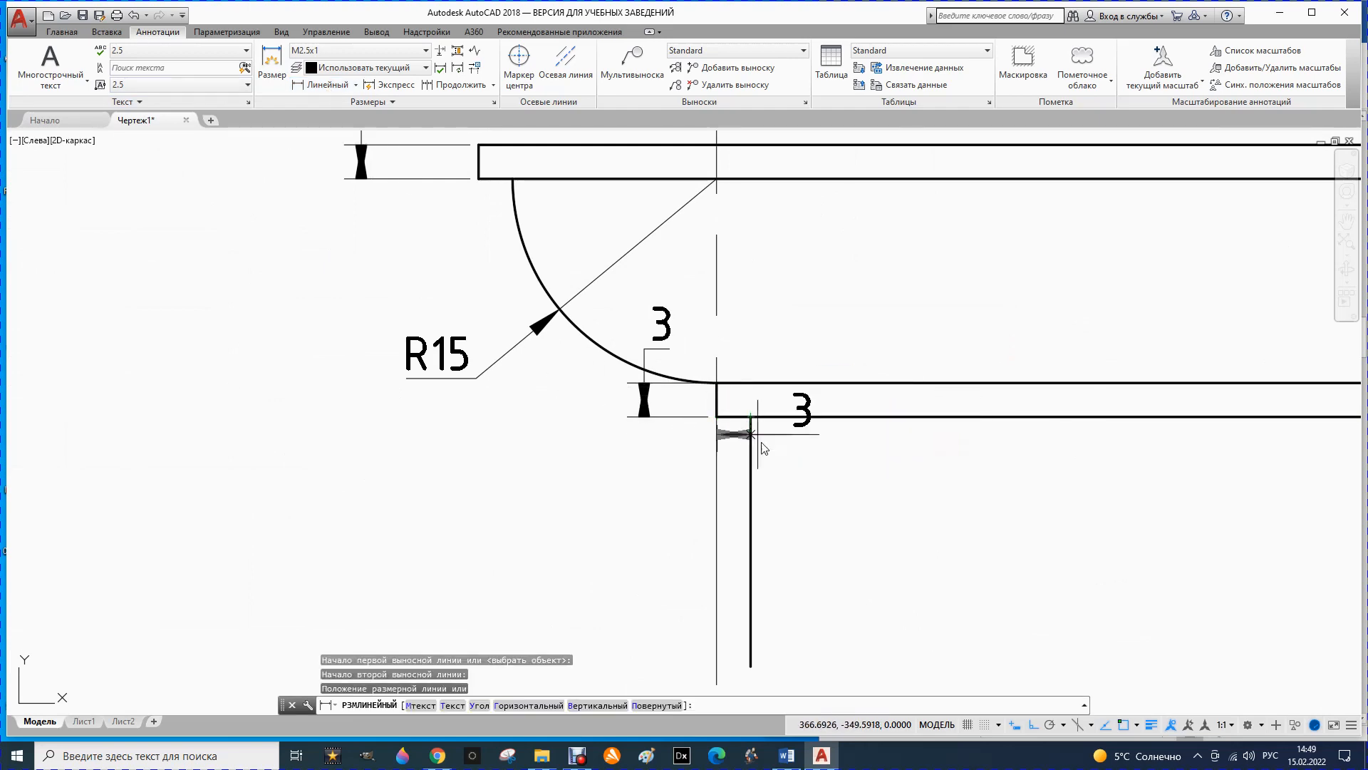
{"action": "left_click", "coordinate": [773, 467]}
- Add a vertical linear dimension for the lower ledge thickness of the reversed quarter-round moulding, placed left of the ledge
{"action": "scroll", "coordinate": [673, 459], "scroll_direction": "down", "scroll_amount": 6}
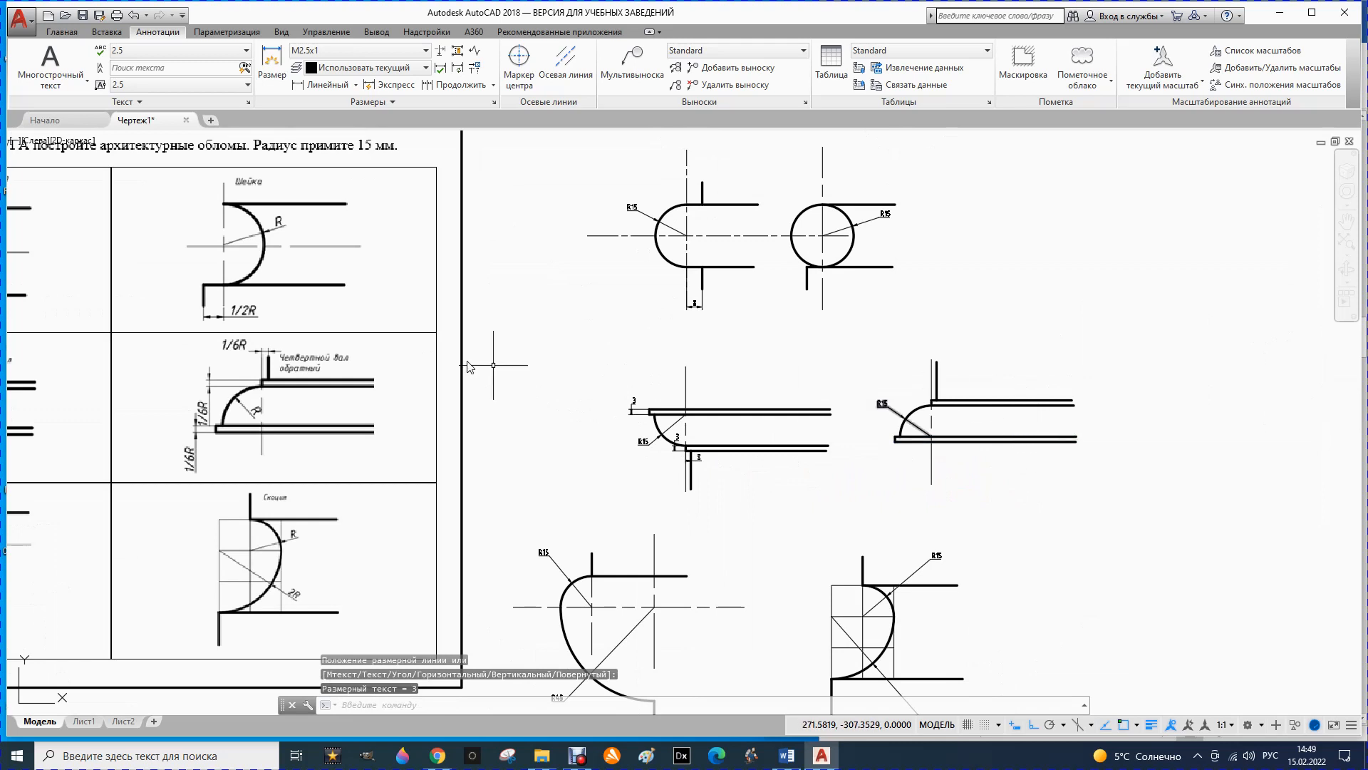
{"action": "left_click", "coordinate": [313, 84]}
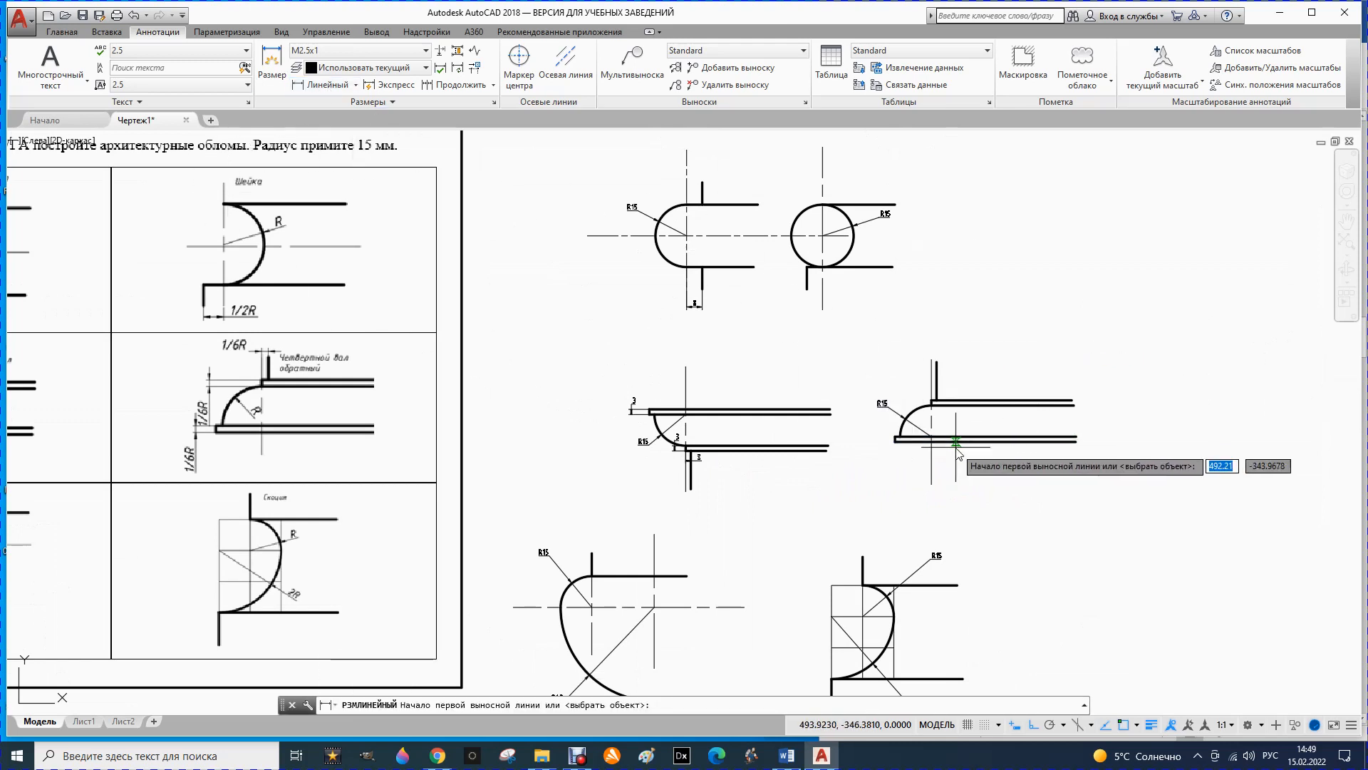
{"action": "scroll", "coordinate": [955, 449], "scroll_direction": "up", "scroll_amount": 5}
{"action": "left_click", "coordinate": [834, 462]}
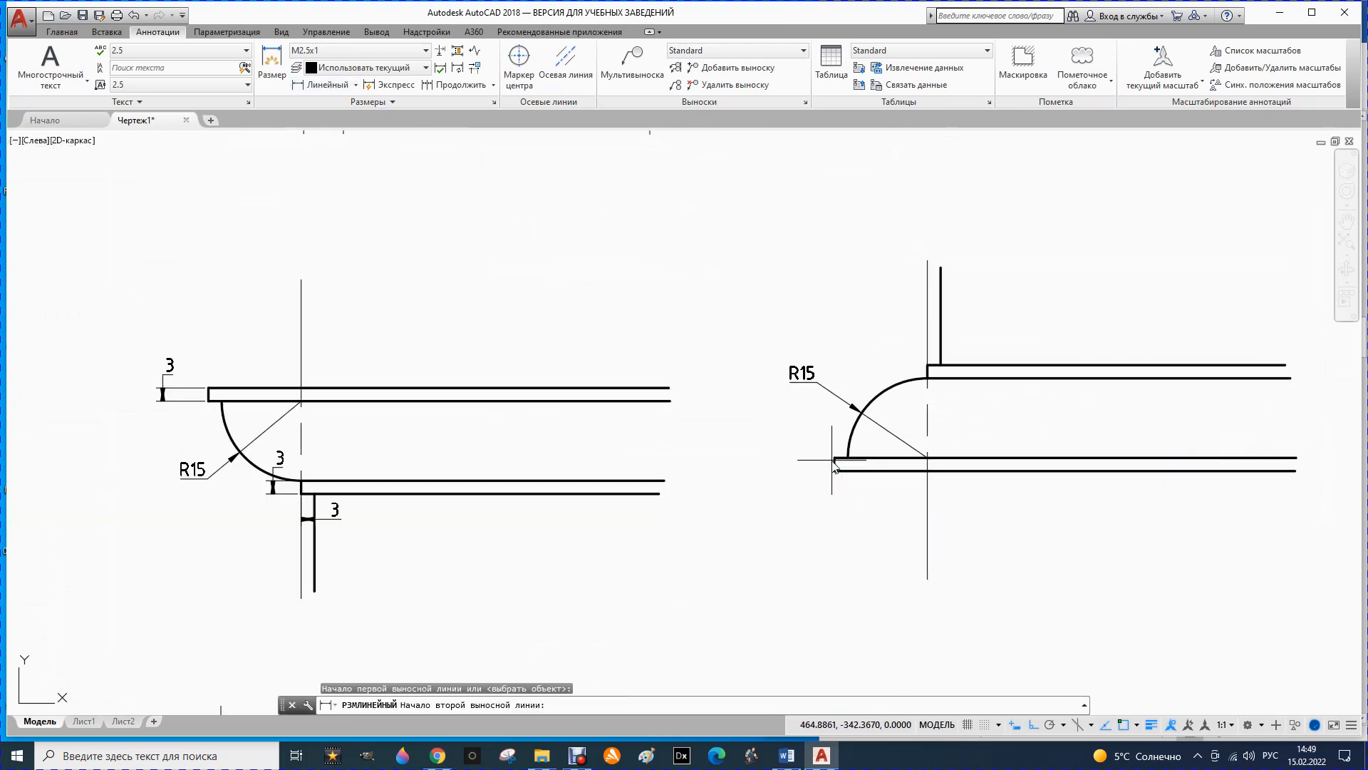
{"action": "left_click", "coordinate": [835, 470]}
{"action": "left_click", "coordinate": [802, 463]}
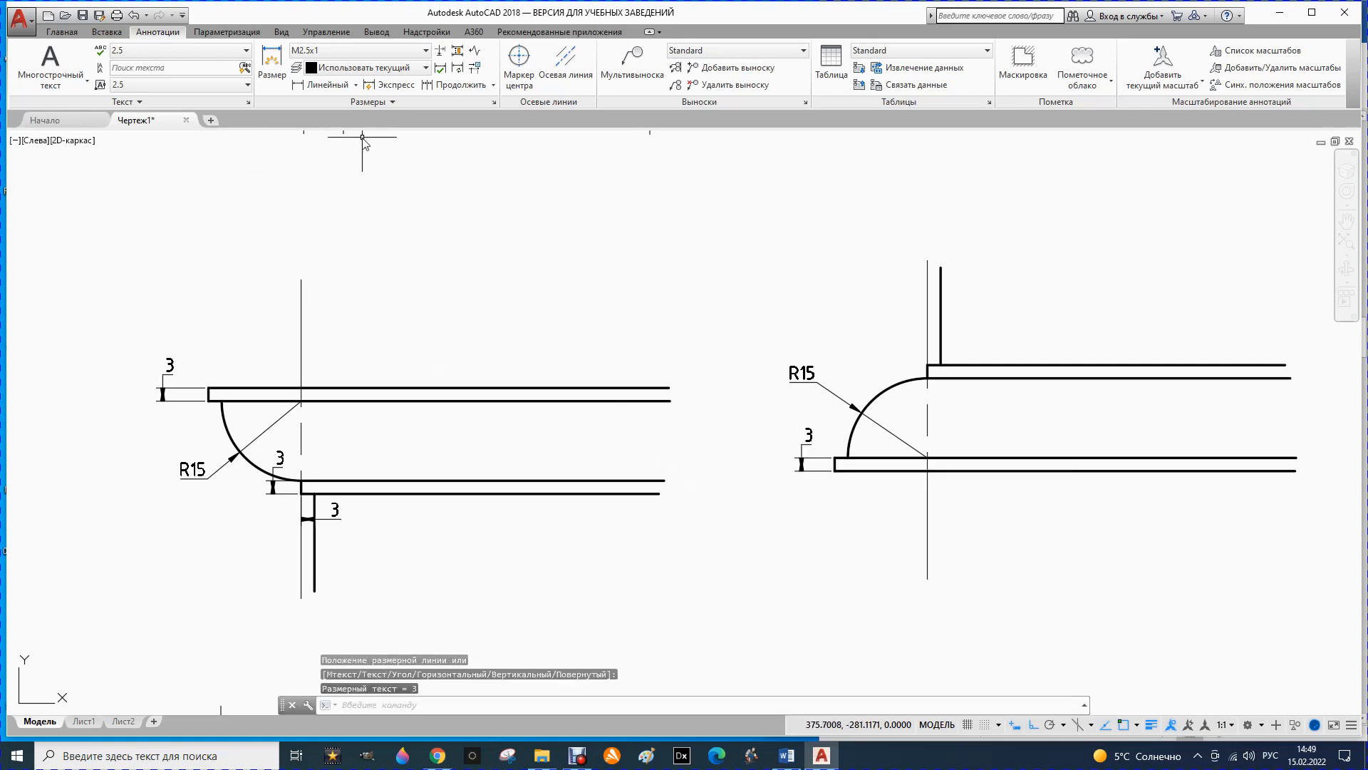
- Add a vertical linear dimension for the upper ledge thickness of the reversed quarter-round moulding, placed left of the ledge
{"action": "left_click", "coordinate": [313, 84]}
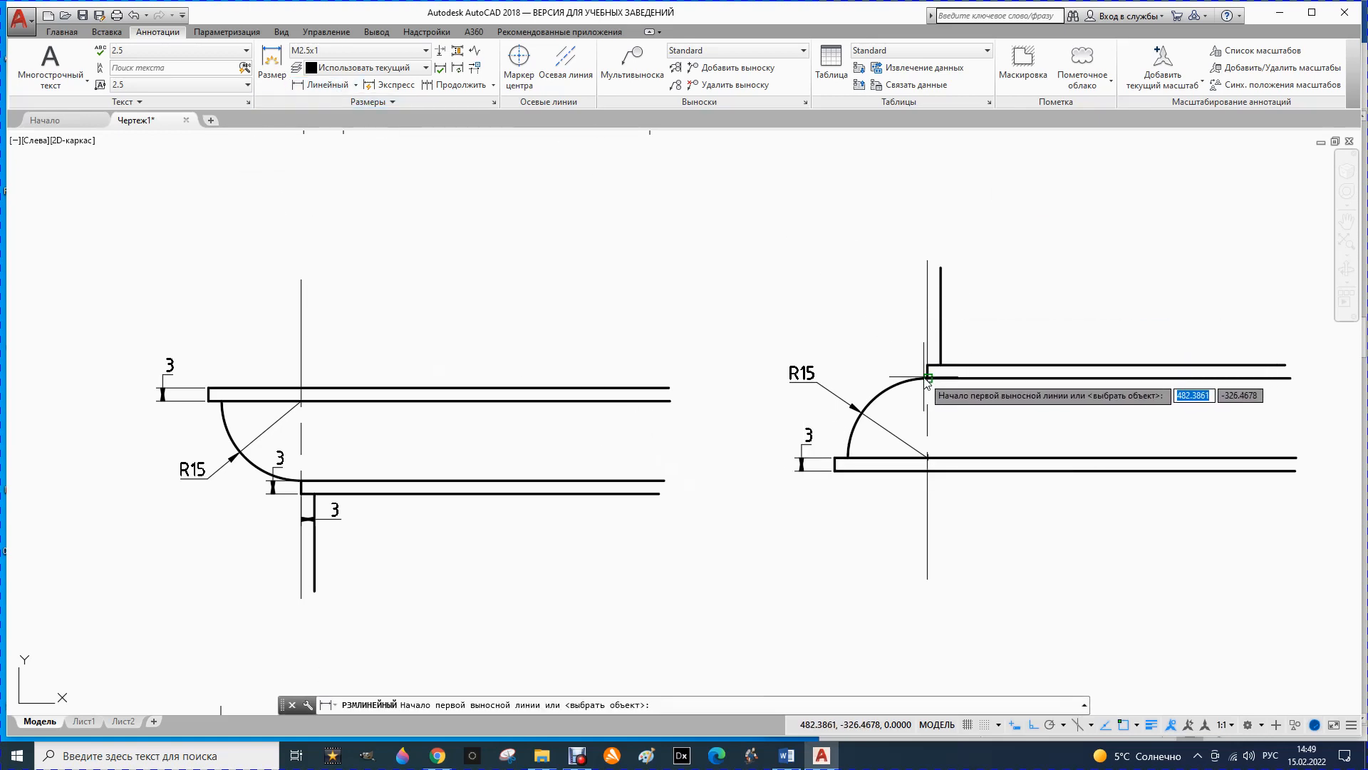
{"action": "left_click", "coordinate": [928, 378]}
{"action": "left_click", "coordinate": [928, 365]}
{"action": "left_click", "coordinate": [904, 371]}
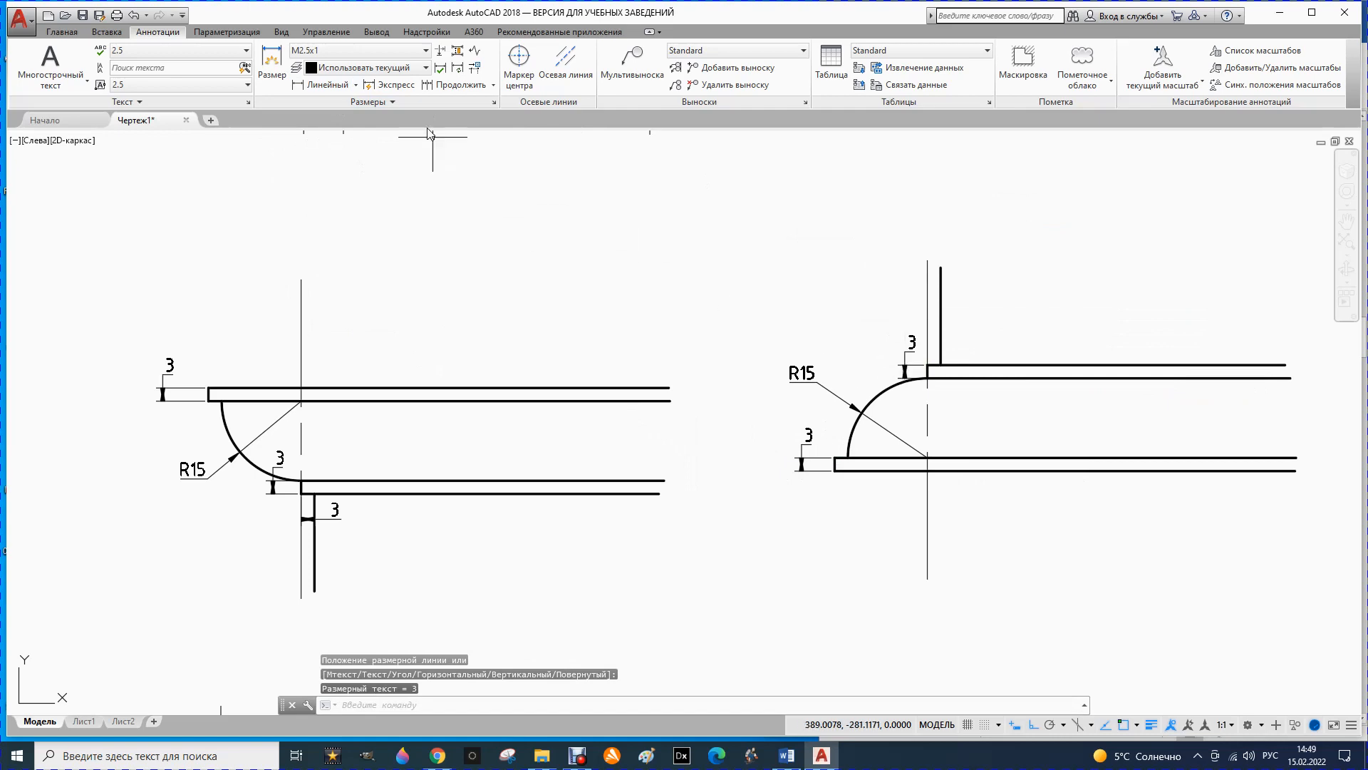
- Dimension the horizontal offset from the upper ledge's corner to the vertical line above it on the reversed quarter-round moulding
{"action": "left_click", "coordinate": [314, 85]}
{"action": "left_click", "coordinate": [928, 365]}
{"action": "left_click", "coordinate": [940, 365]}
{"action": "left_click", "coordinate": [962, 332]}
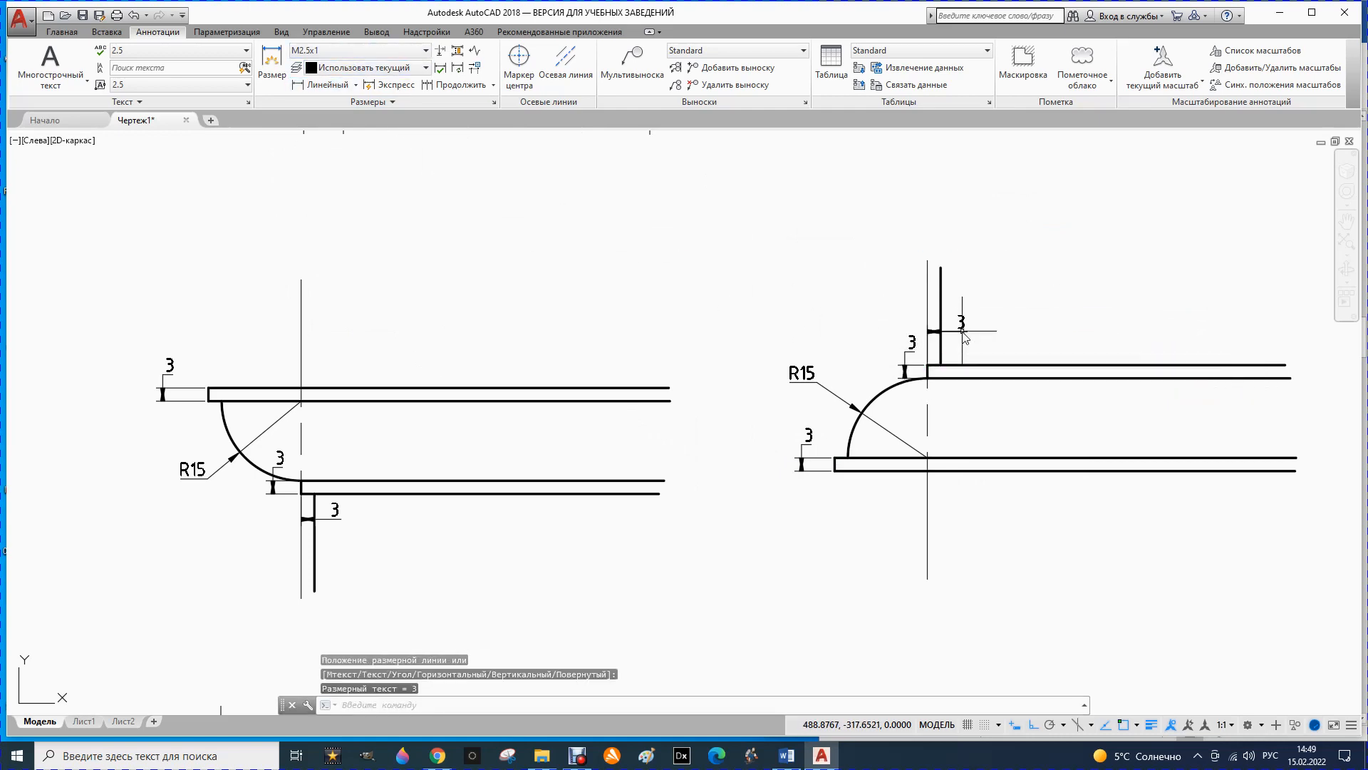
- Add the single-line text label "Полуовал" at zero rotation above the upper ledge of the half-round moulding, beside its short vertical line
{"action": "scroll", "coordinate": [962, 332], "scroll_direction": "down", "scroll_amount": 4}
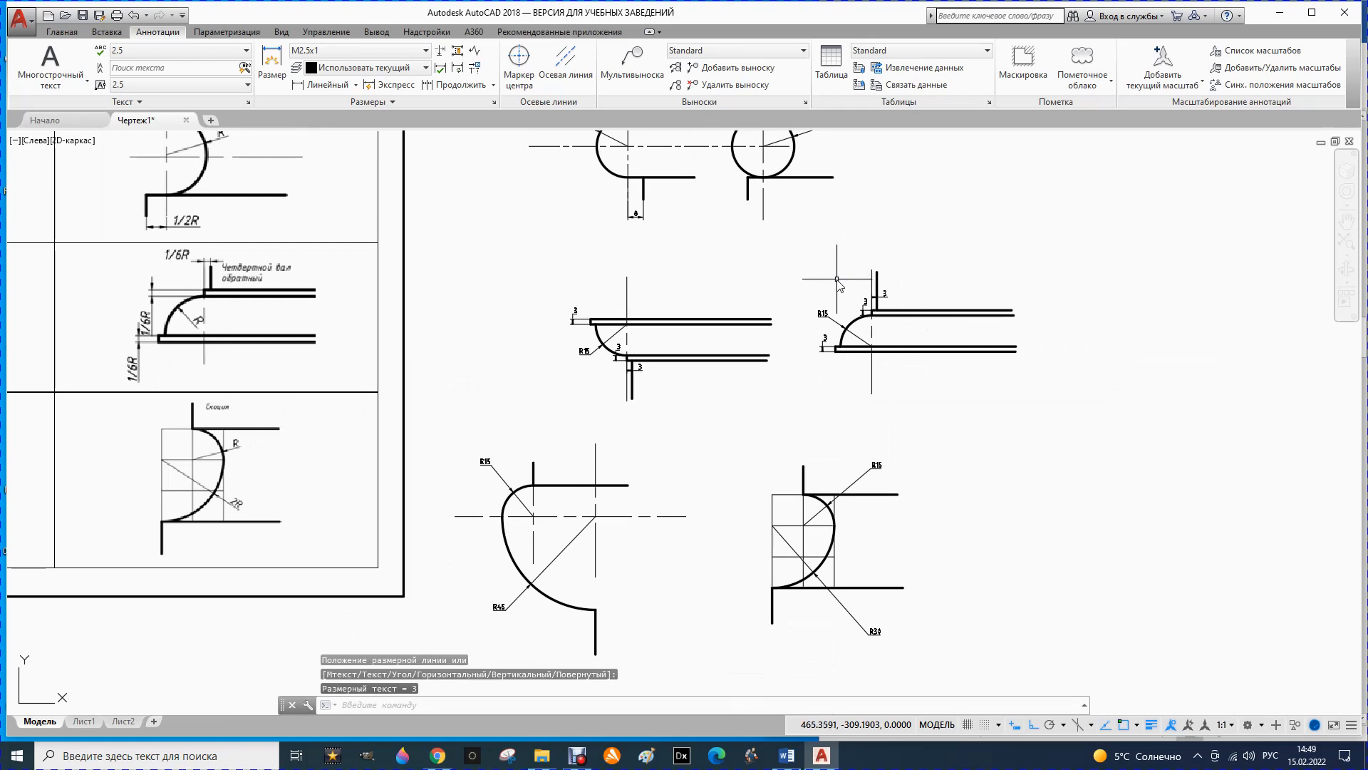
{"action": "scroll", "coordinate": [839, 285], "scroll_direction": "down", "scroll_amount": 3}
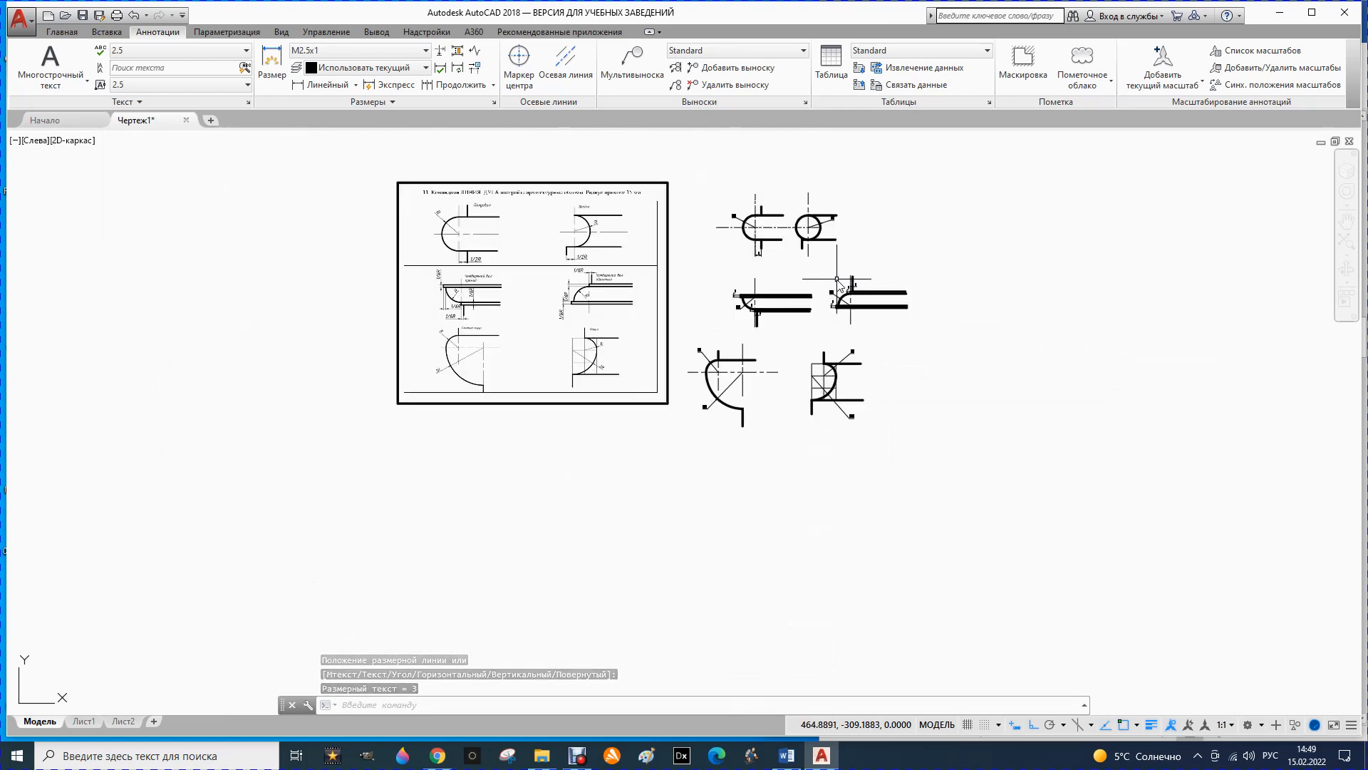
{"action": "scroll", "coordinate": [849, 406], "scroll_direction": "up", "scroll_amount": 2}
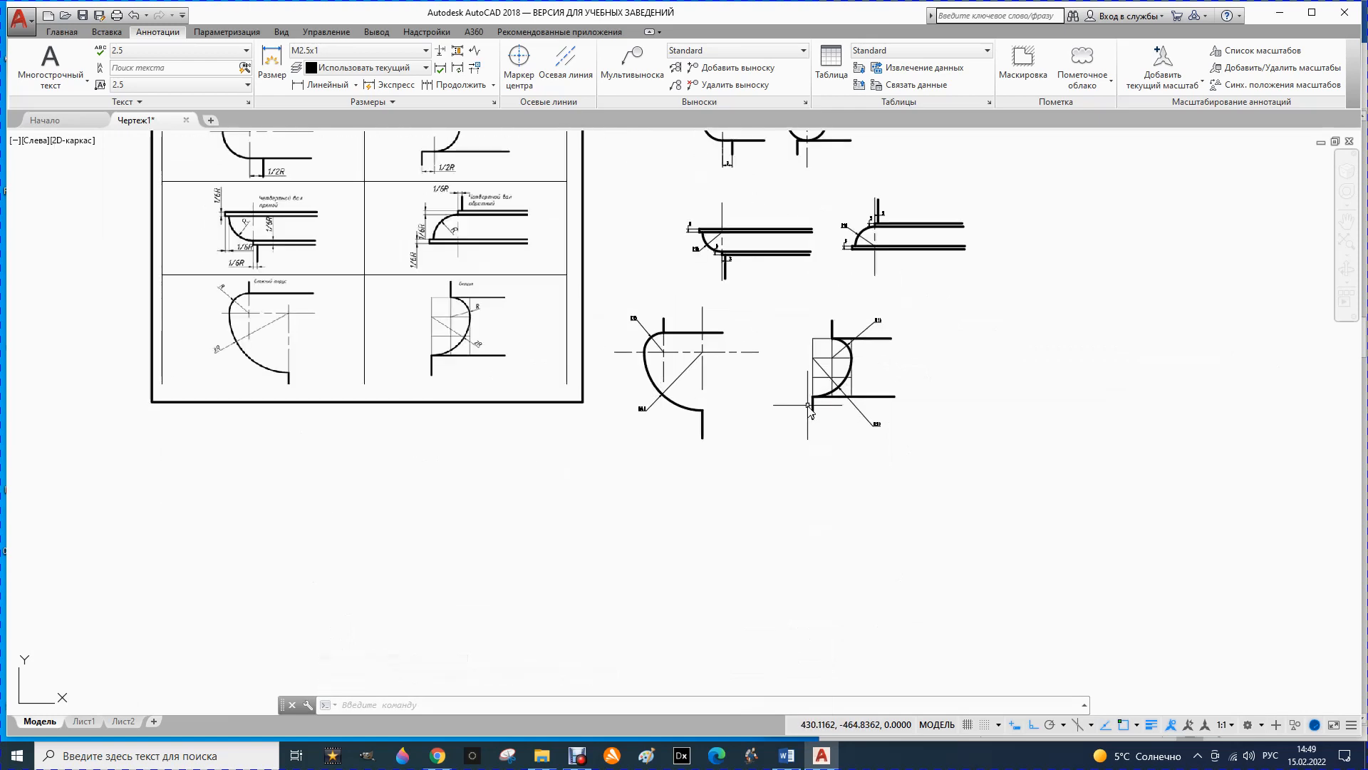
{"action": "scroll", "coordinate": [793, 335], "scroll_direction": "down", "scroll_amount": 4}
{"action": "scroll", "coordinate": [794, 335], "scroll_direction": "up", "scroll_amount": 5}
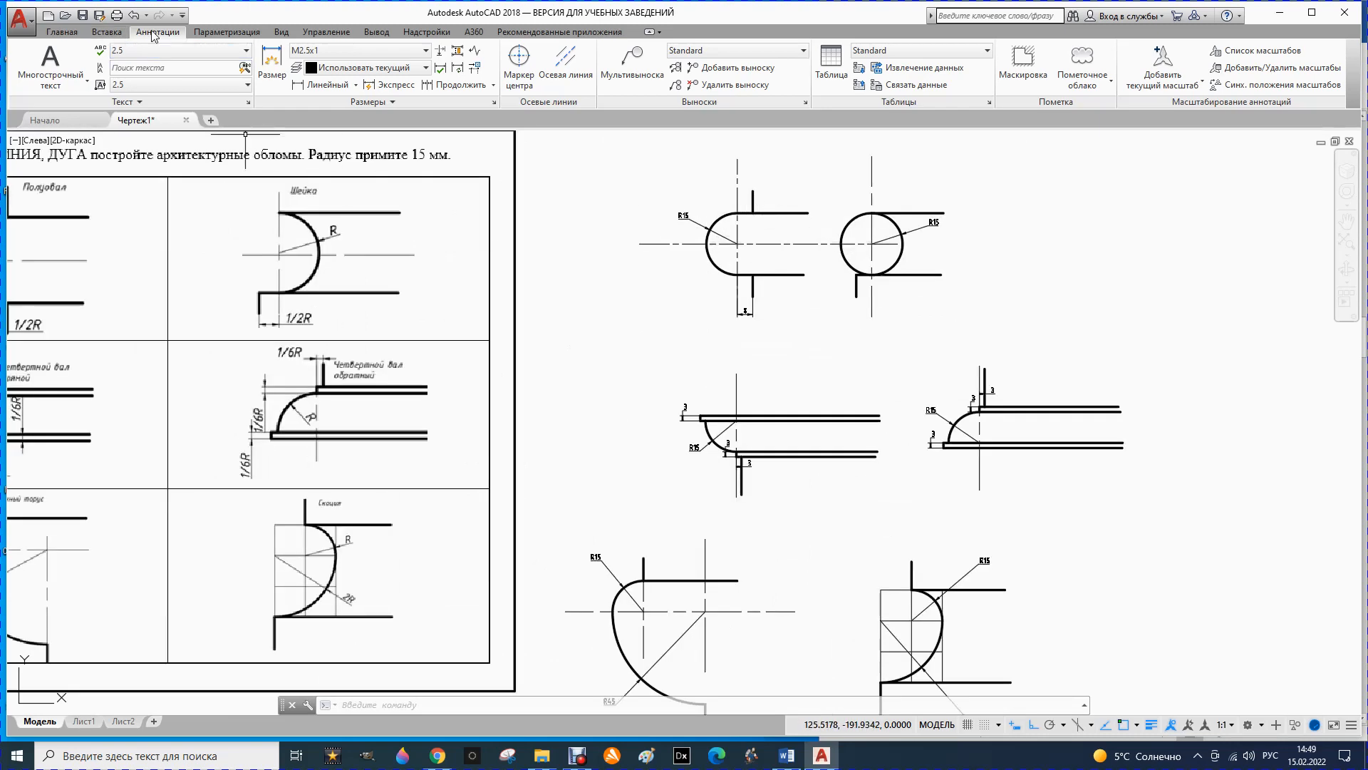
{"action": "left_click", "coordinate": [86, 83]}
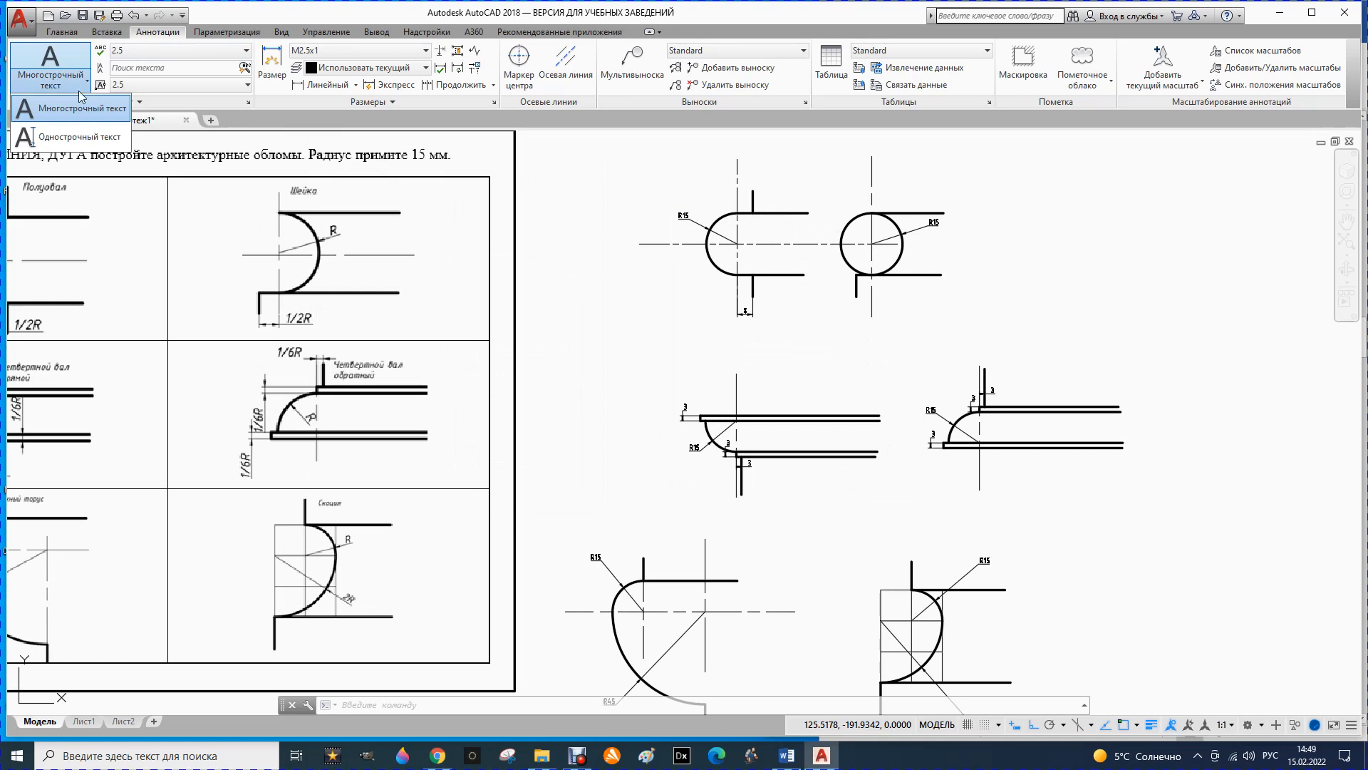
{"action": "left_click", "coordinate": [69, 137]}
{"action": "scroll", "coordinate": [597, 289], "scroll_direction": "down", "scroll_amount": 2}
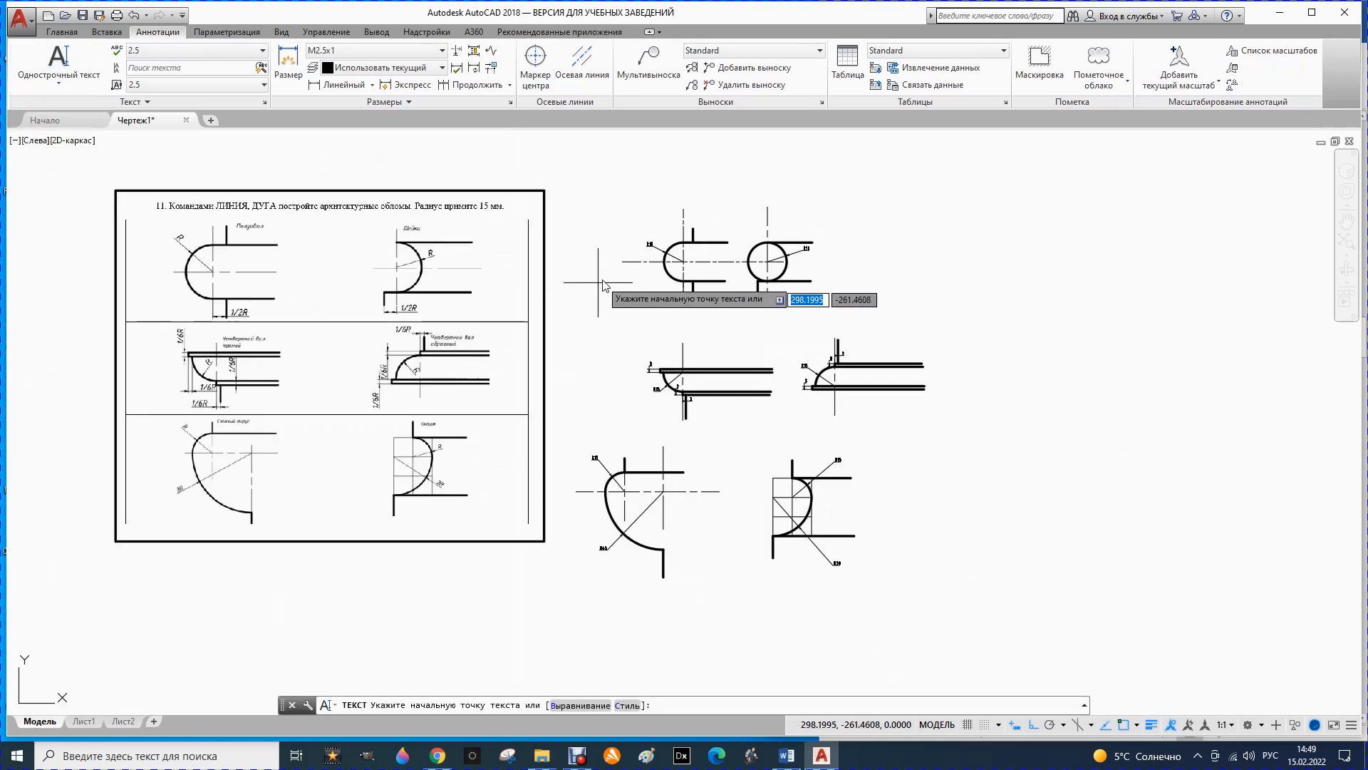
{"action": "scroll", "coordinate": [625, 256], "scroll_direction": "up", "scroll_amount": 2}
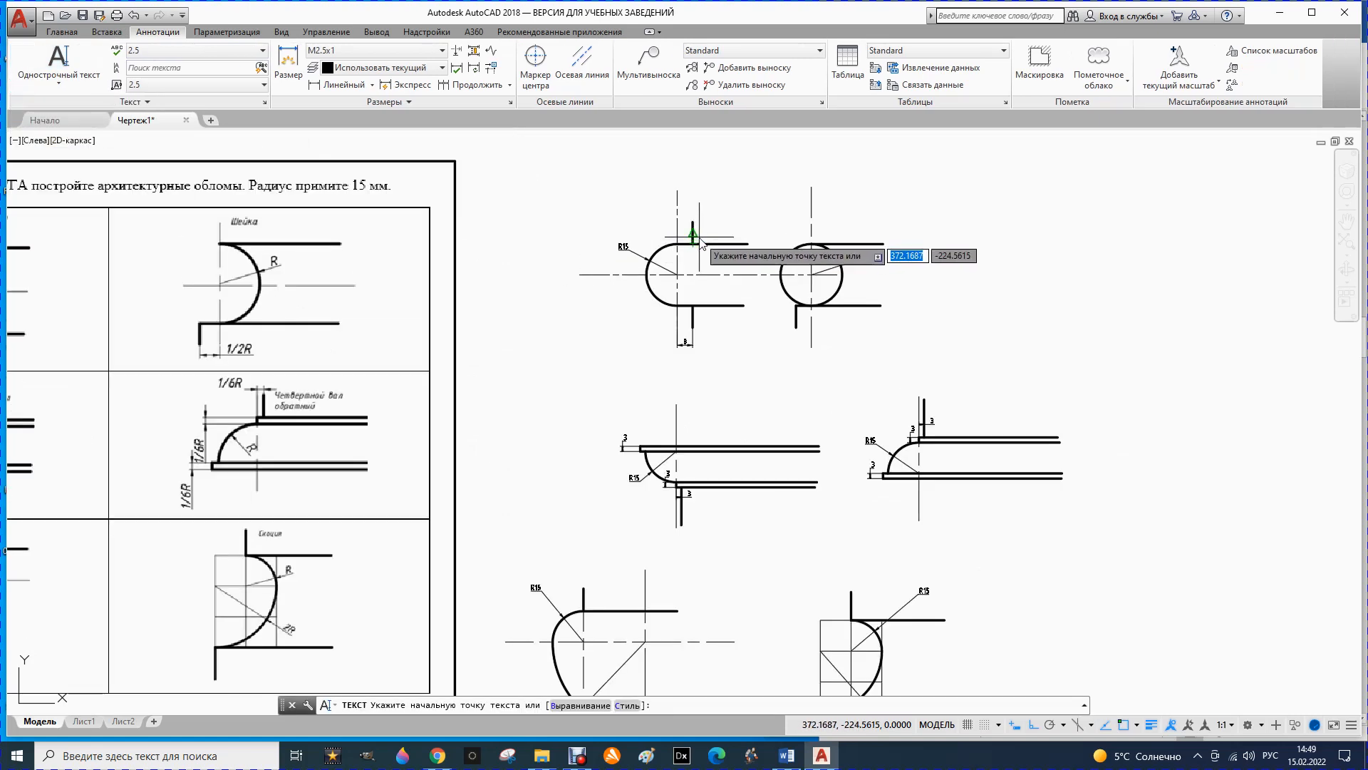
{"action": "scroll", "coordinate": [700, 242], "scroll_direction": "up", "scroll_amount": 2}
{"action": "left_click", "coordinate": [700, 235]}
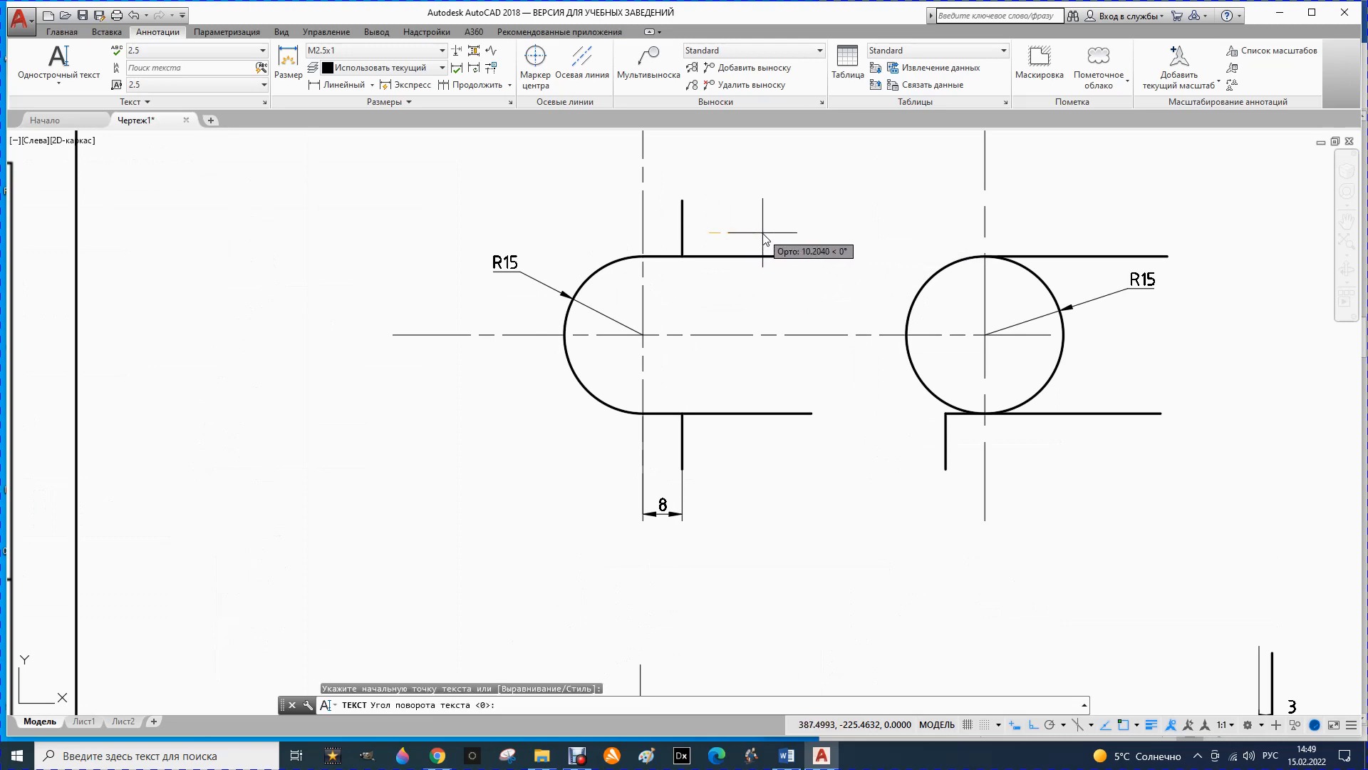
{"action": "key", "text": "Return"}
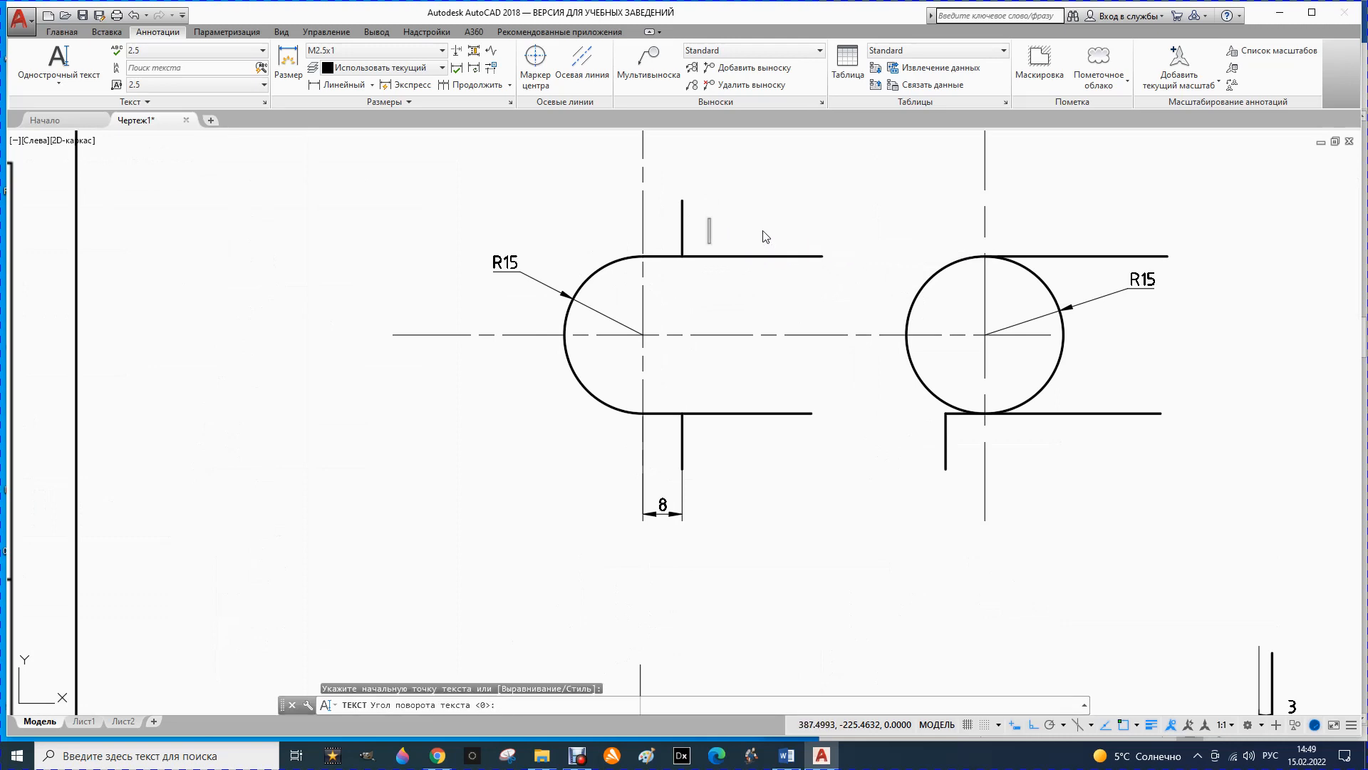
{"action": "type", "text": "Полу"}
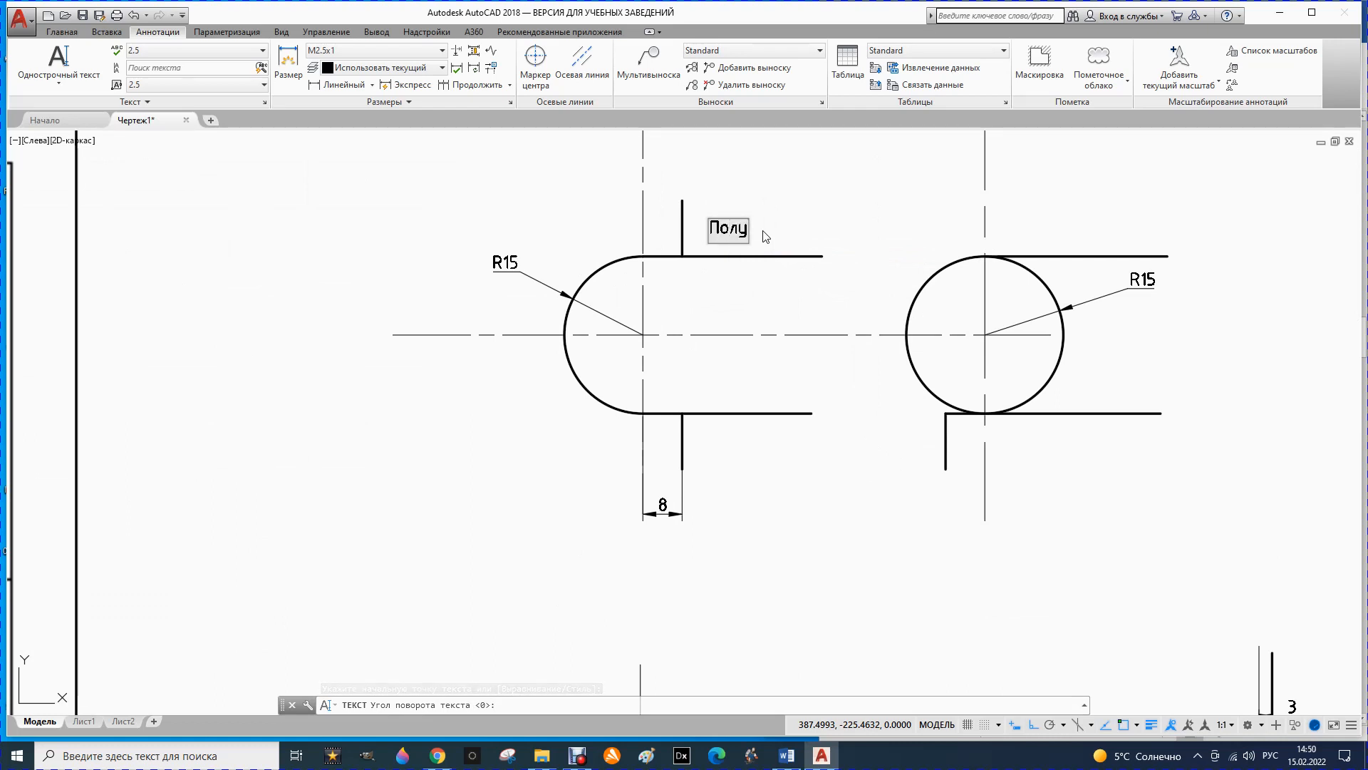
{"action": "type", "text": "овал"}
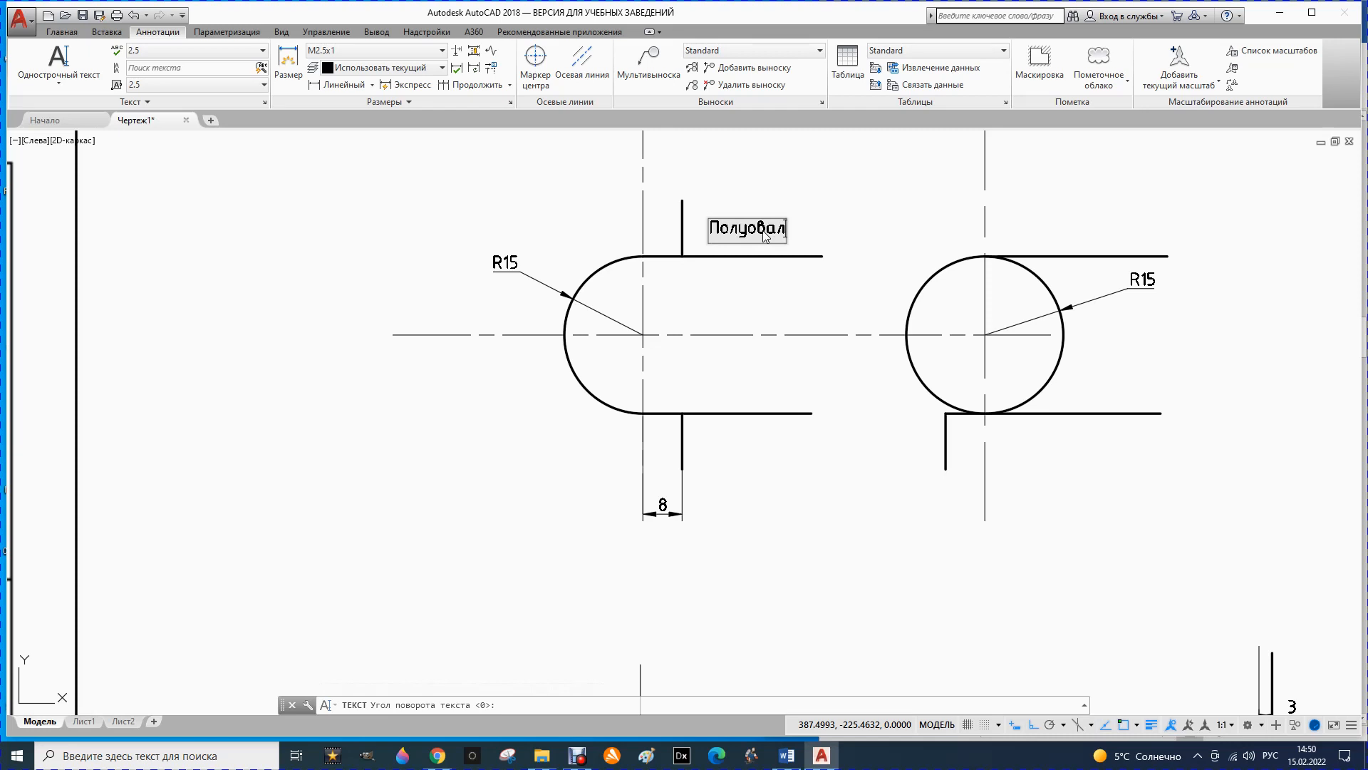
- Place the text label "Шейка" above the upper ledge of the neck moulding
{"action": "scroll", "coordinate": [782, 230], "scroll_direction": "down", "scroll_amount": 4}
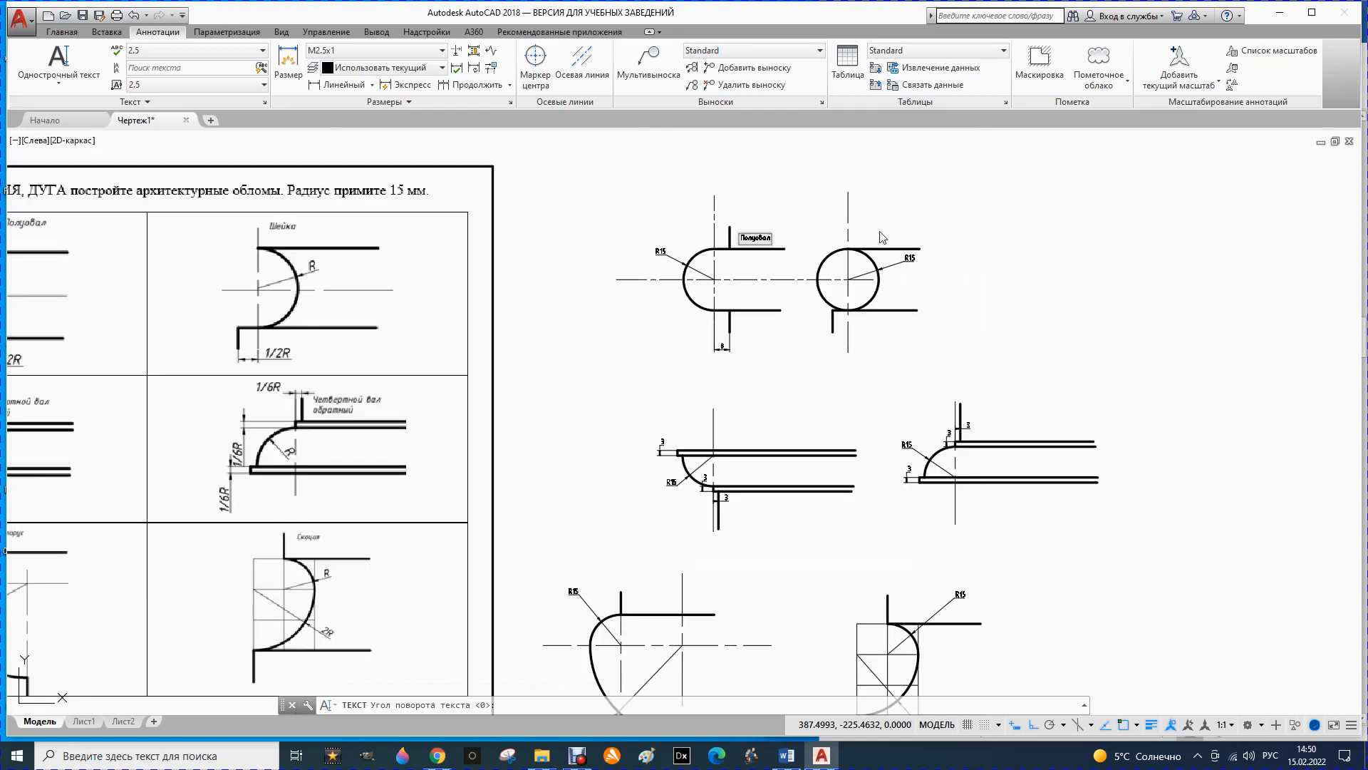
{"action": "scroll", "coordinate": [881, 237], "scroll_direction": "down", "scroll_amount": 2}
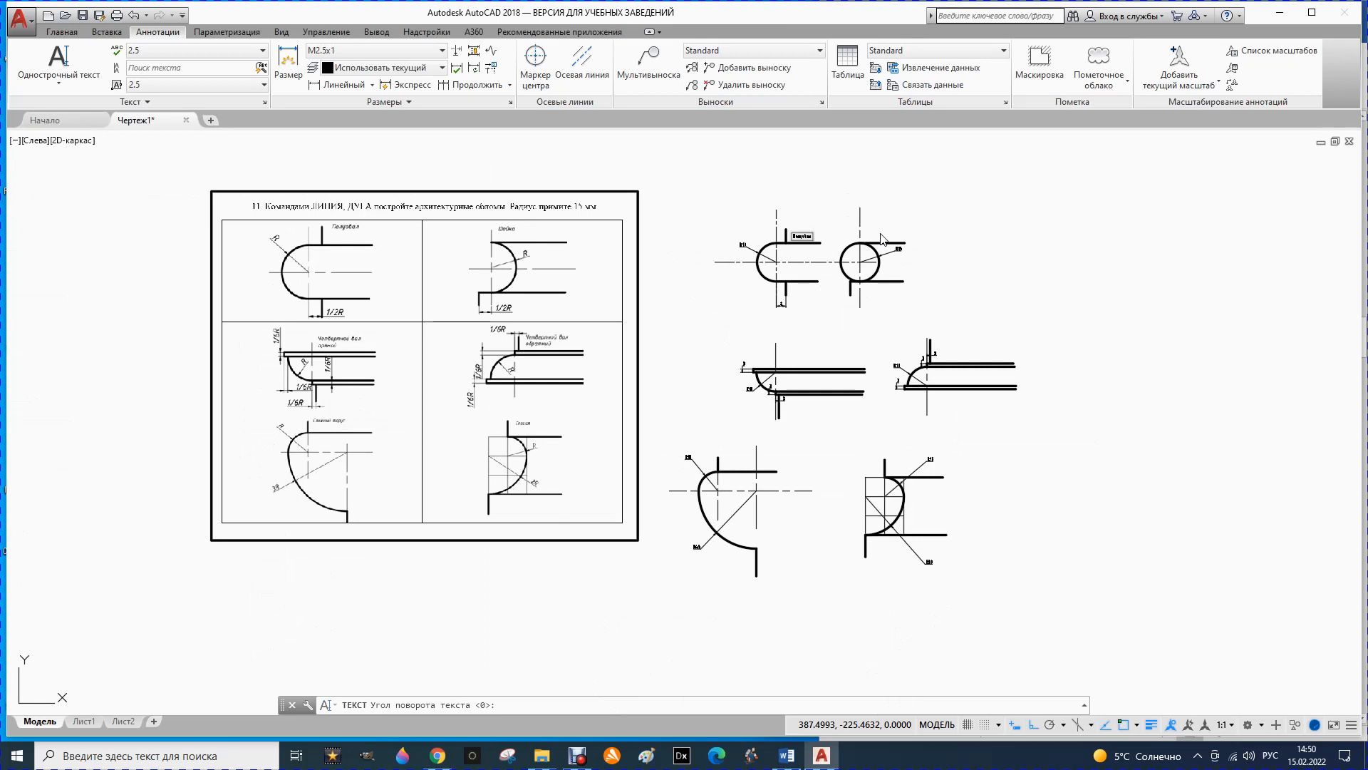
{"action": "scroll", "coordinate": [882, 237], "scroll_direction": "up", "scroll_amount": 4}
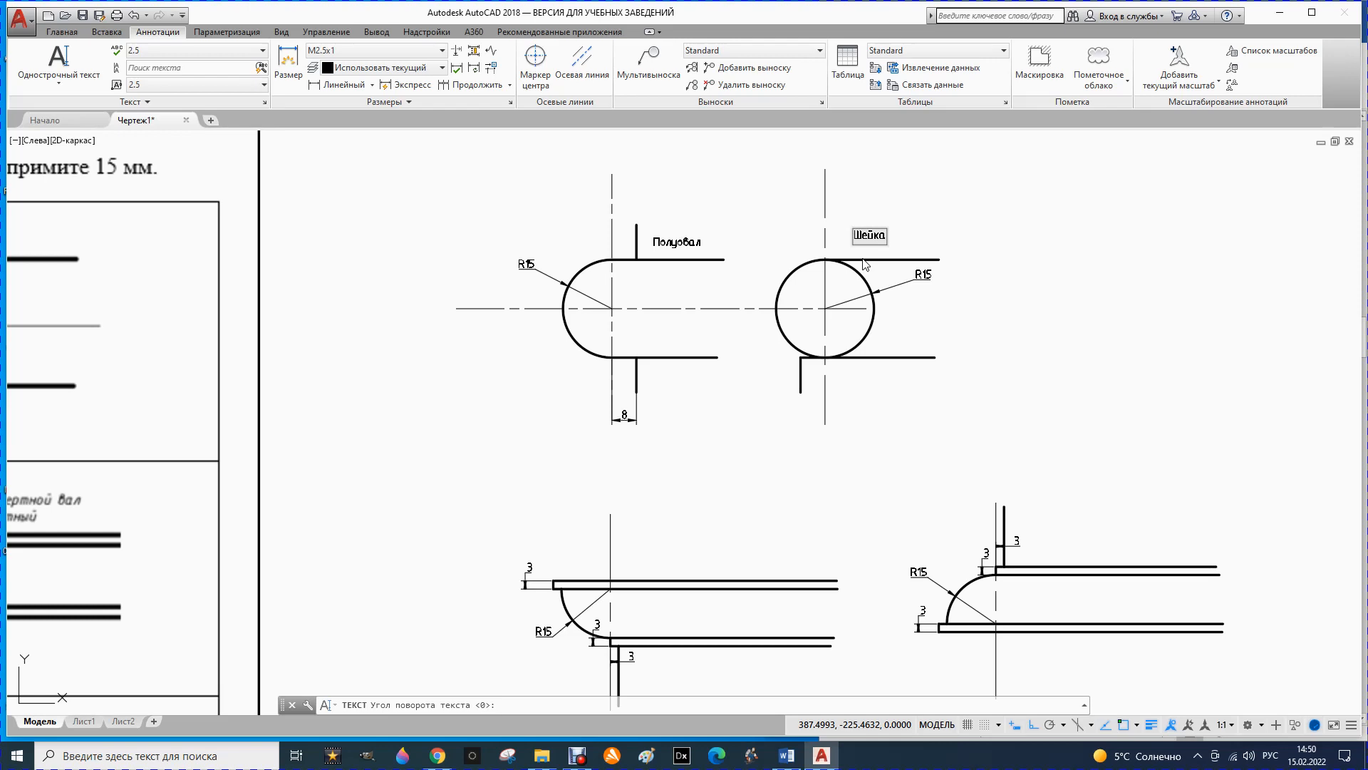
- Label the two quarter-round mouldings "Четверной вал прямой" and "Четверной вал обратный" above their upper ledges
{"action": "scroll", "coordinate": [881, 253], "scroll_direction": "down", "scroll_amount": 2}
{"action": "scroll", "coordinate": [774, 352], "scroll_direction": "down", "scroll_amount": 4}
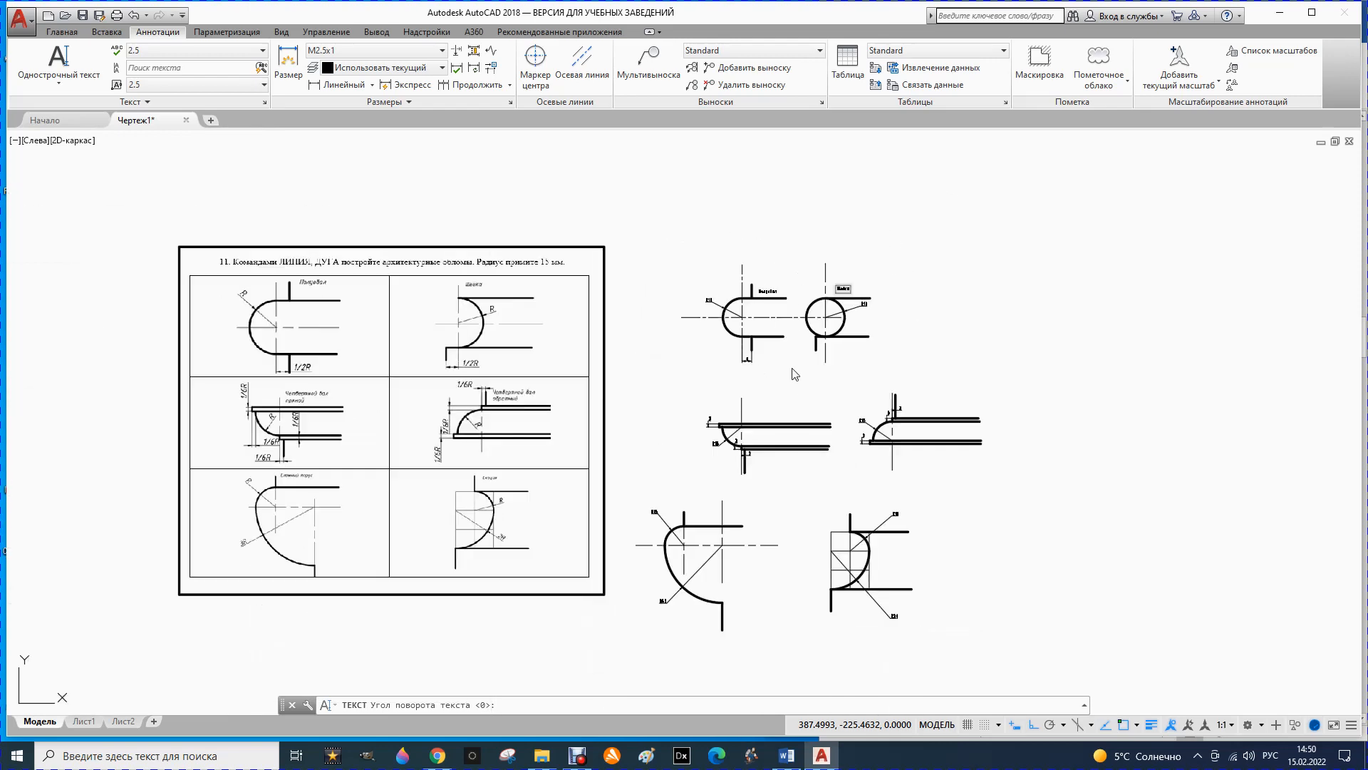
{"action": "scroll", "coordinate": [757, 430], "scroll_direction": "up", "scroll_amount": 2}
{"action": "scroll", "coordinate": [757, 430], "scroll_direction": "up", "scroll_amount": 2}
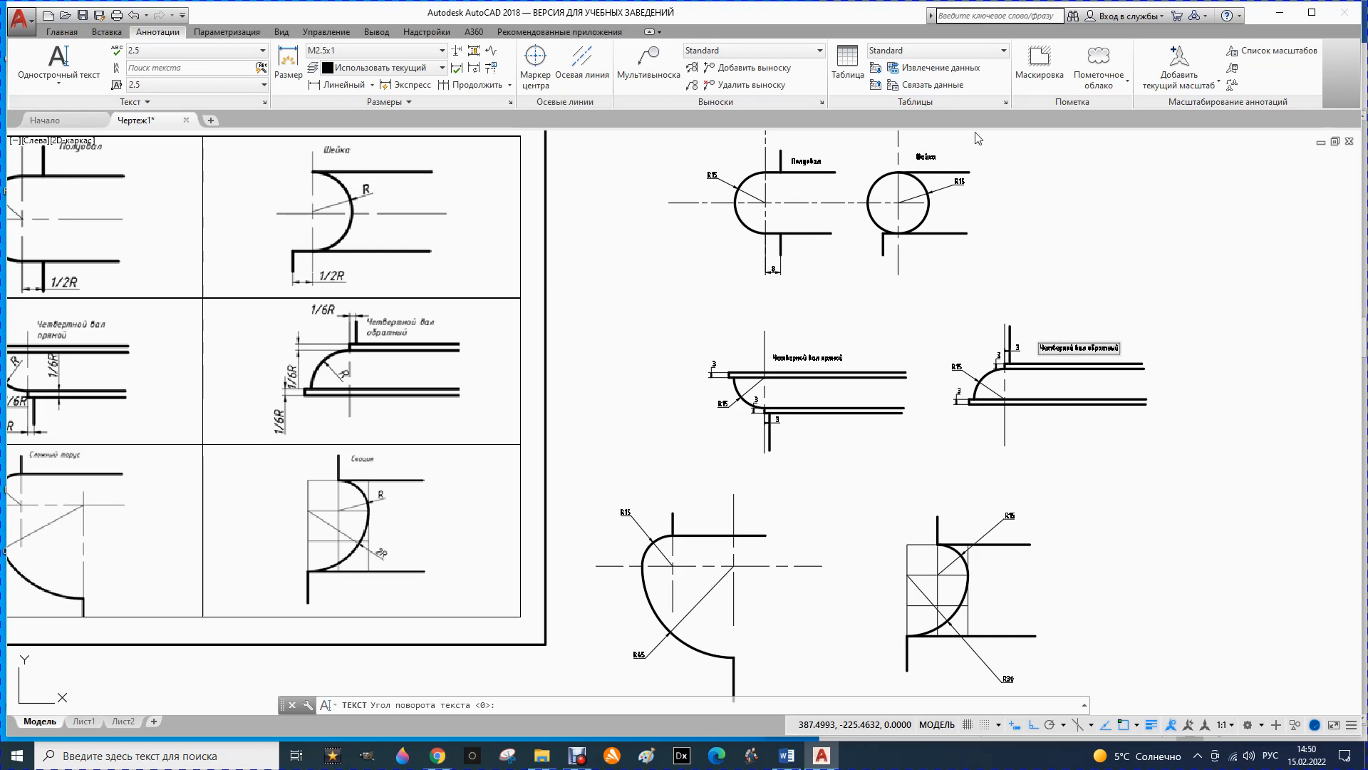
- Label the two lowest mouldings "Сложный торус" and "Скоция" above their profiles, and finish the text entry
{"action": "scroll", "coordinate": [714, 285], "scroll_direction": "down", "scroll_amount": 2}
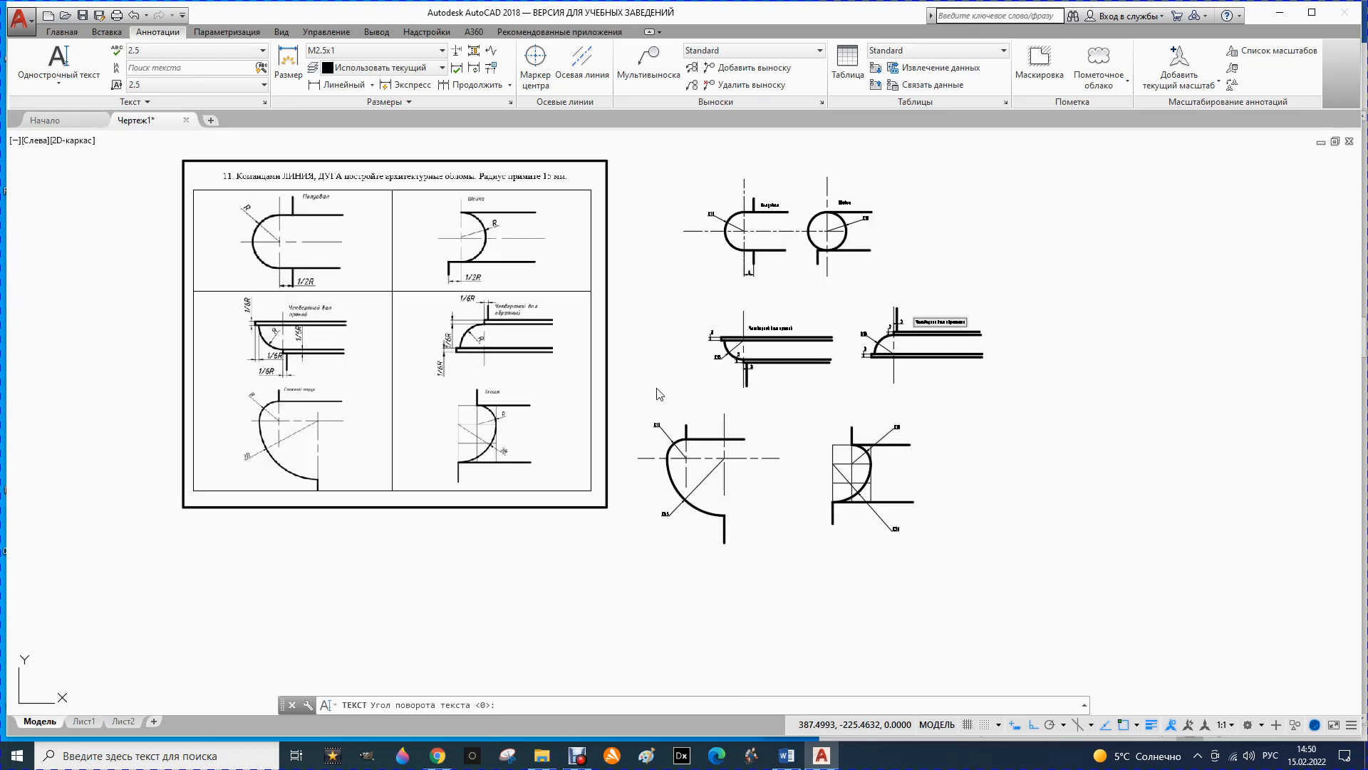
{"action": "scroll", "coordinate": [307, 444], "scroll_direction": "up", "scroll_amount": 2}
{"action": "scroll", "coordinate": [251, 406], "scroll_direction": "up", "scroll_amount": 2}
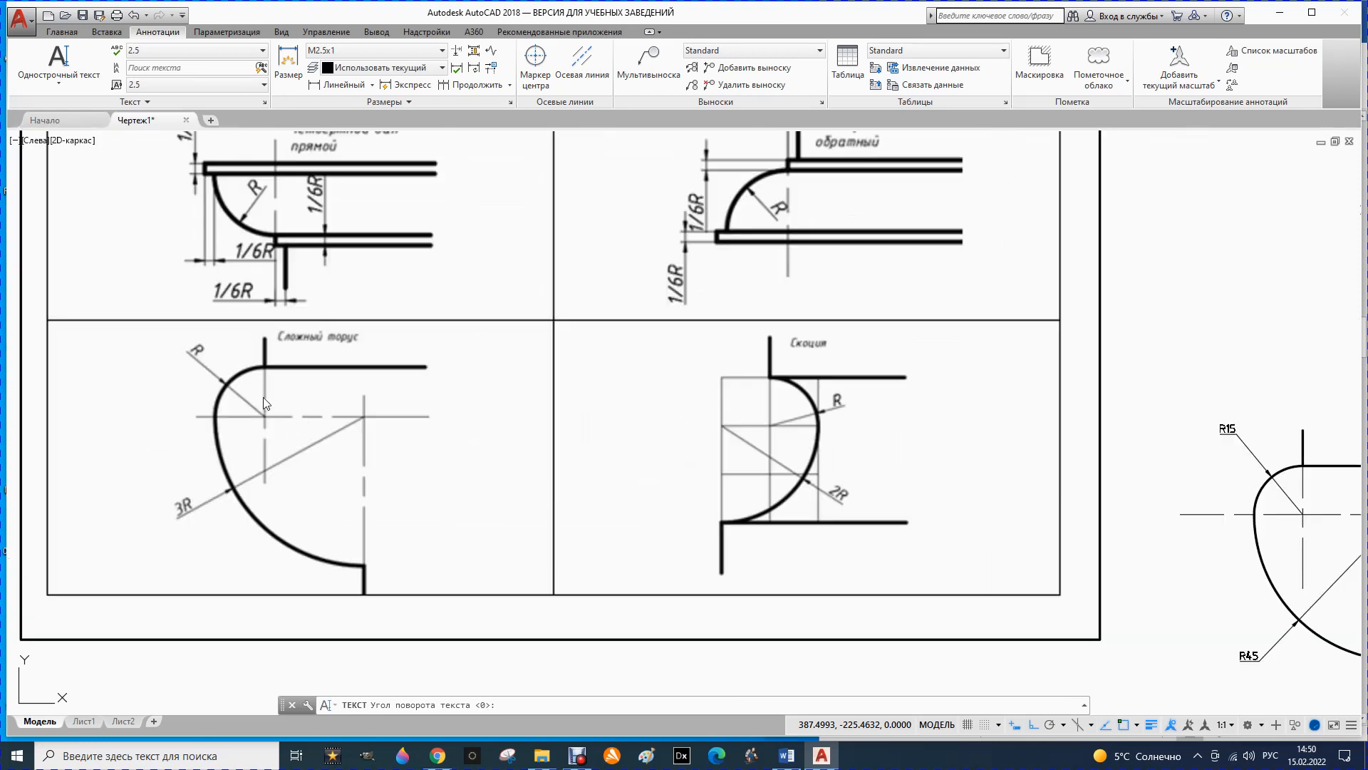
{"action": "scroll", "coordinate": [332, 390], "scroll_direction": "up", "scroll_amount": 2}
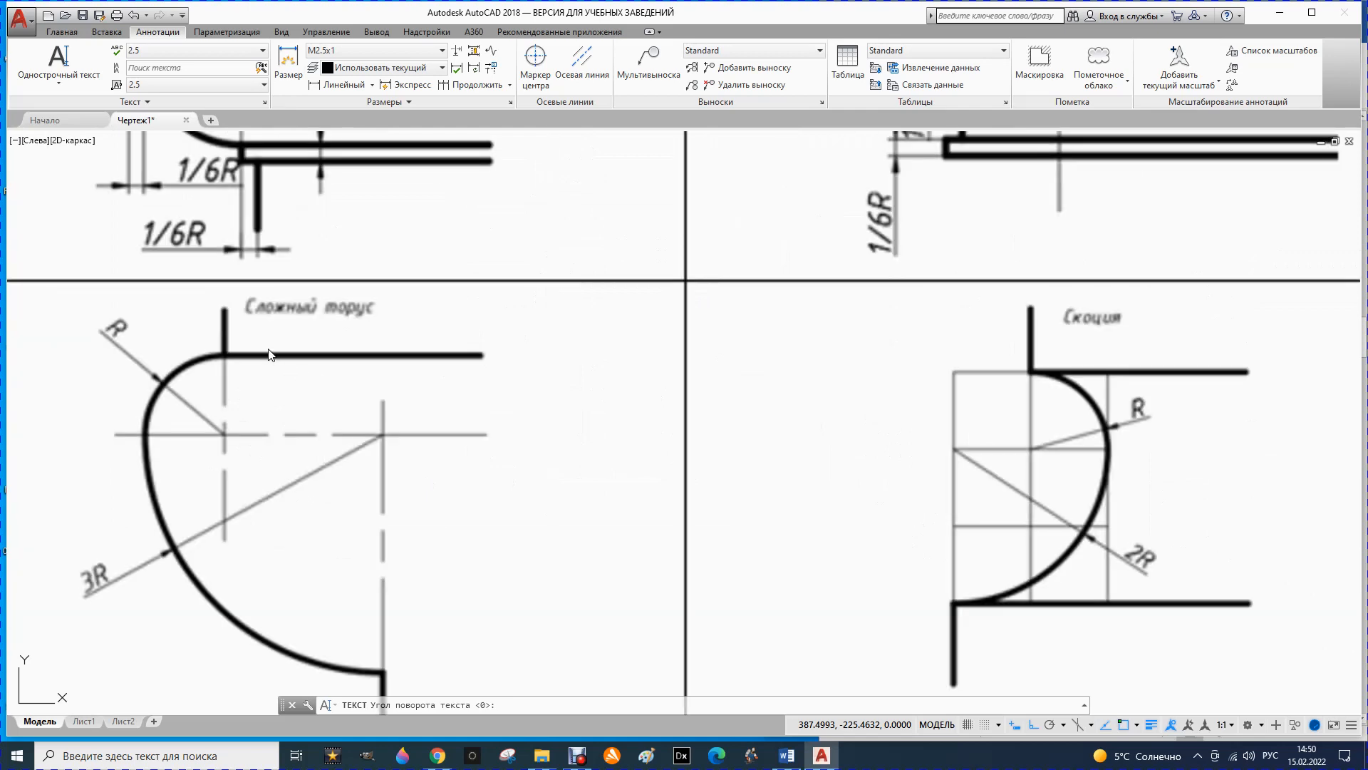
{"action": "scroll", "coordinate": [269, 354], "scroll_direction": "down", "scroll_amount": 2}
{"action": "scroll", "coordinate": [499, 343], "scroll_direction": "down", "scroll_amount": 2}
{"action": "scroll", "coordinate": [434, 346], "scroll_direction": "down", "scroll_amount": 2}
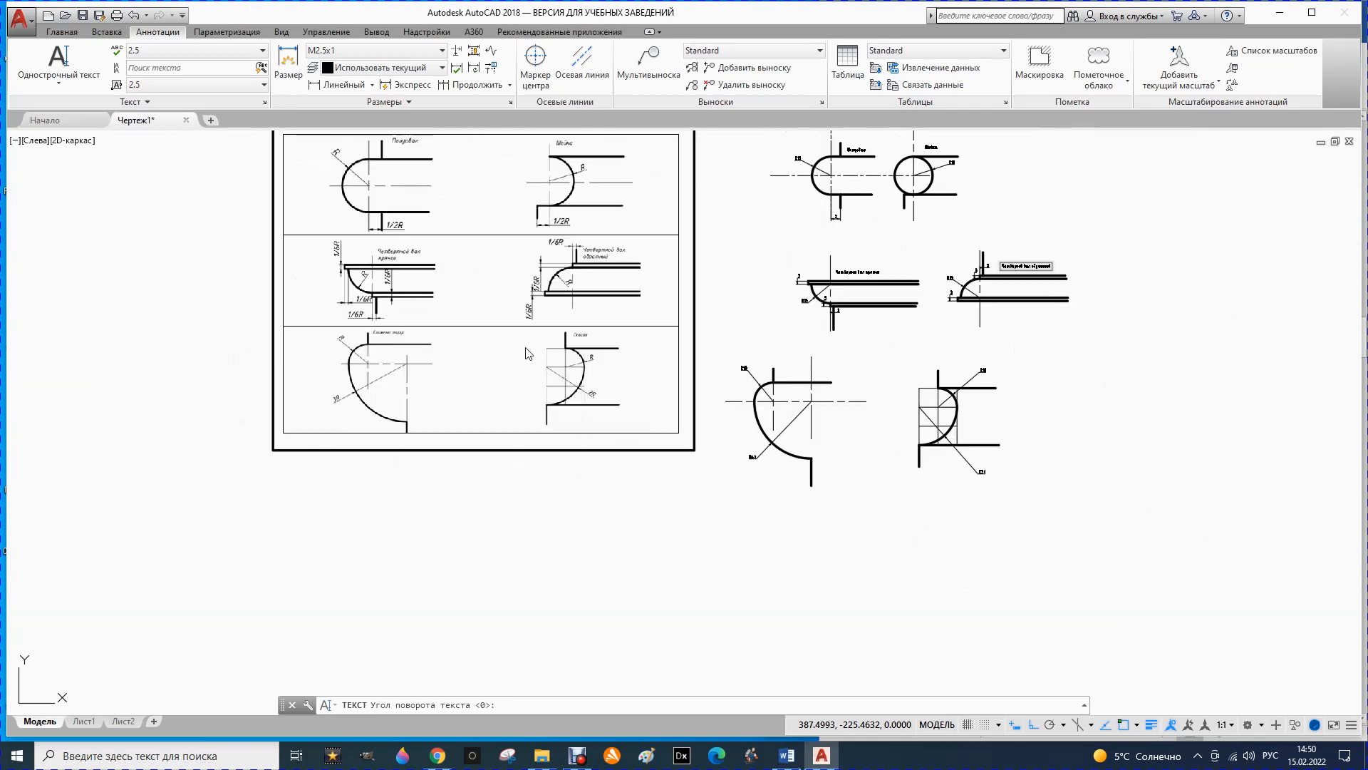
{"action": "scroll", "coordinate": [823, 368], "scroll_direction": "up", "scroll_amount": 2}
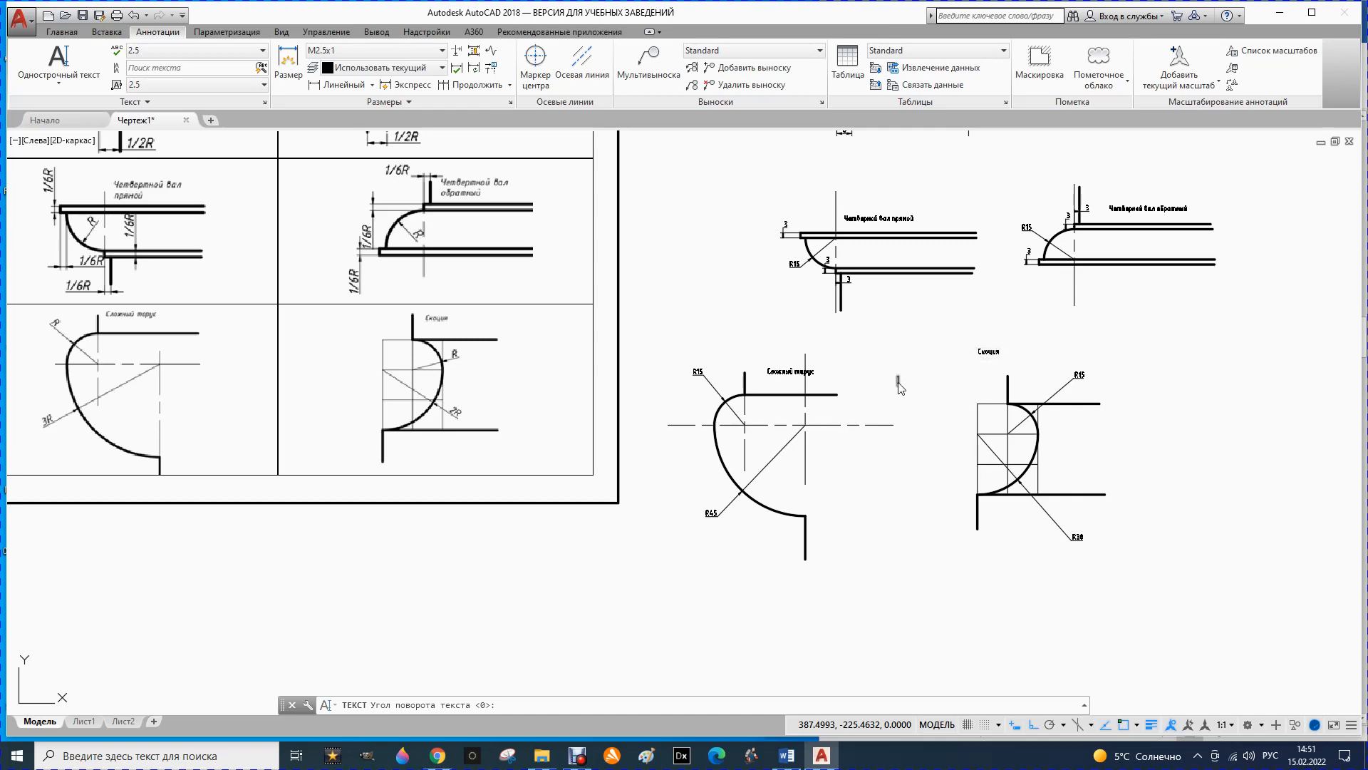
{"action": "key", "text": "Escape"}
{"action": "scroll", "coordinate": [899, 385], "scroll_direction": "down", "scroll_amount": 2}
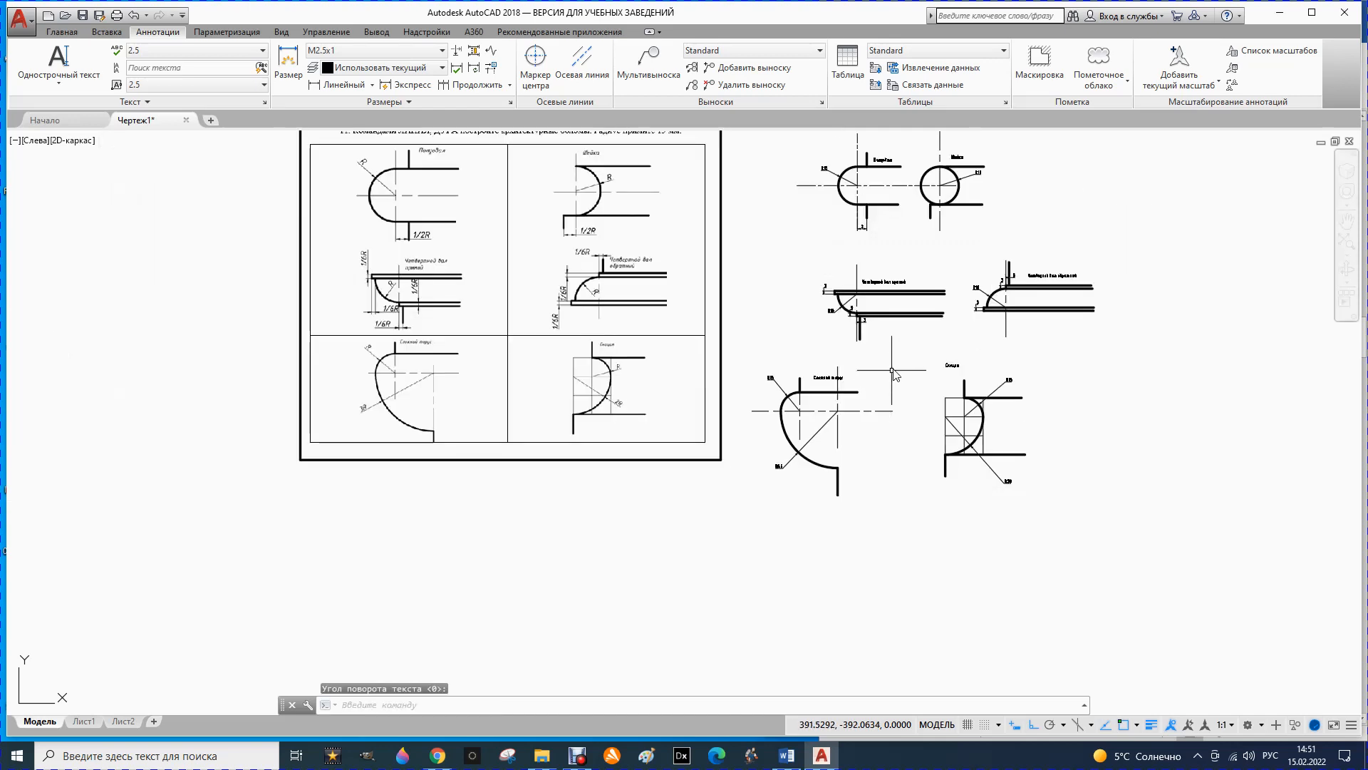
- Trim away the left half of the neck moulding's circle, using its vertical centreline as the cutting edge
{"action": "scroll", "coordinate": [943, 155], "scroll_direction": "up", "scroll_amount": 4}
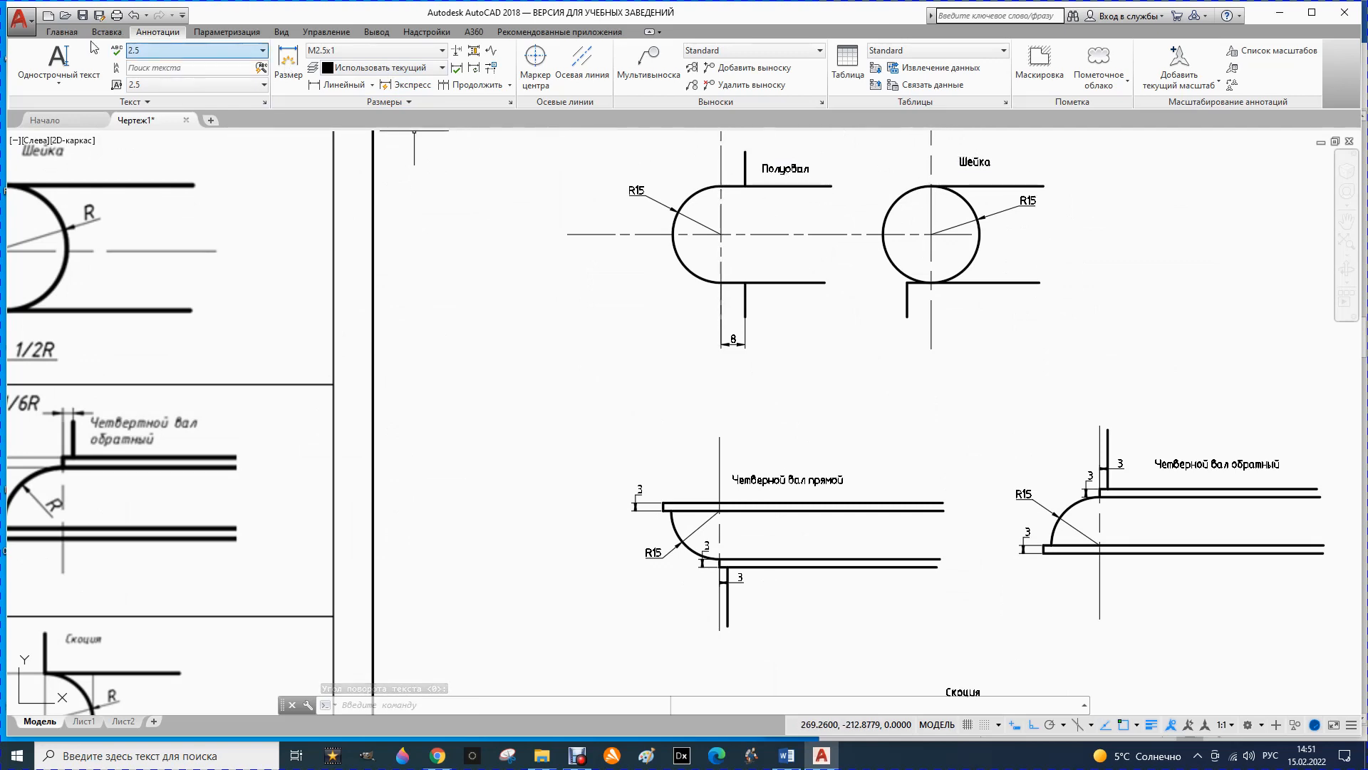
{"action": "left_click", "coordinate": [51, 35]}
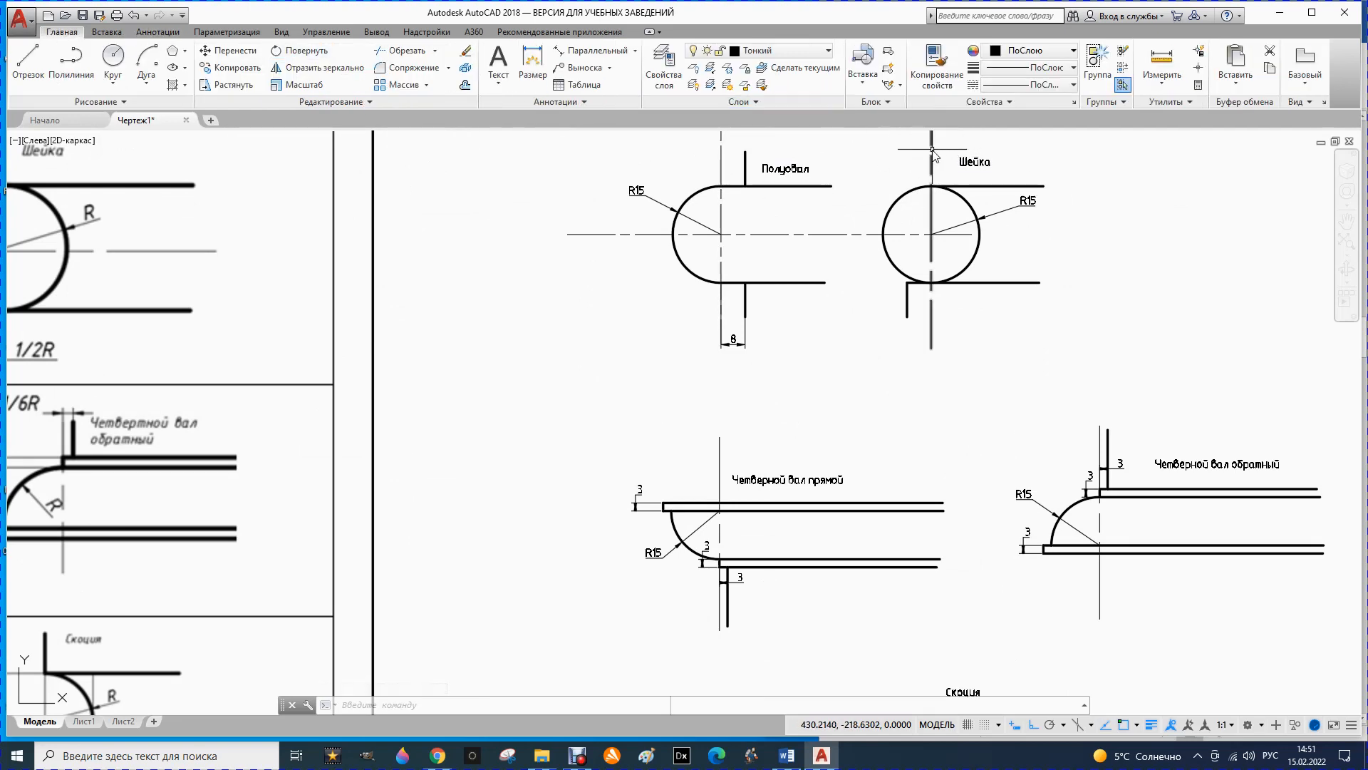
{"action": "left_click", "coordinate": [403, 56]}
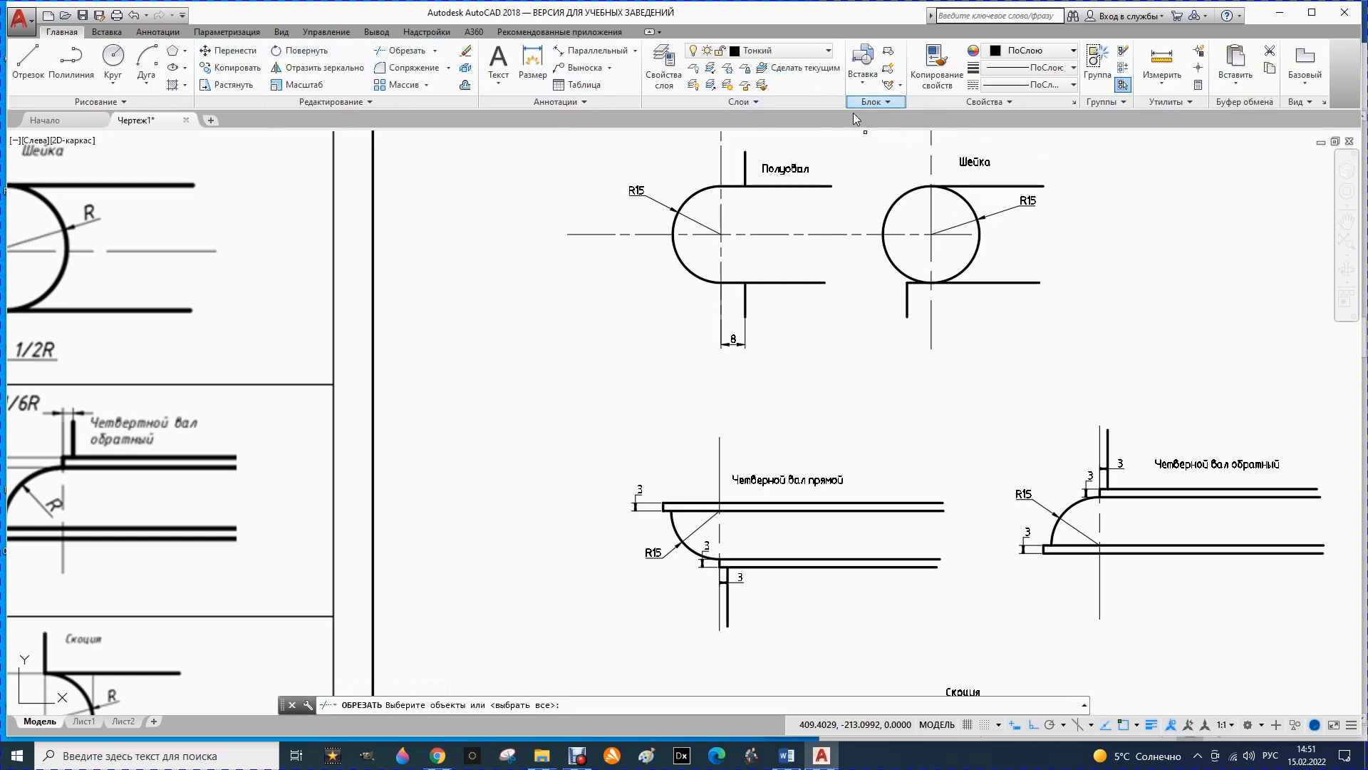
{"action": "left_click", "coordinate": [931, 147]}
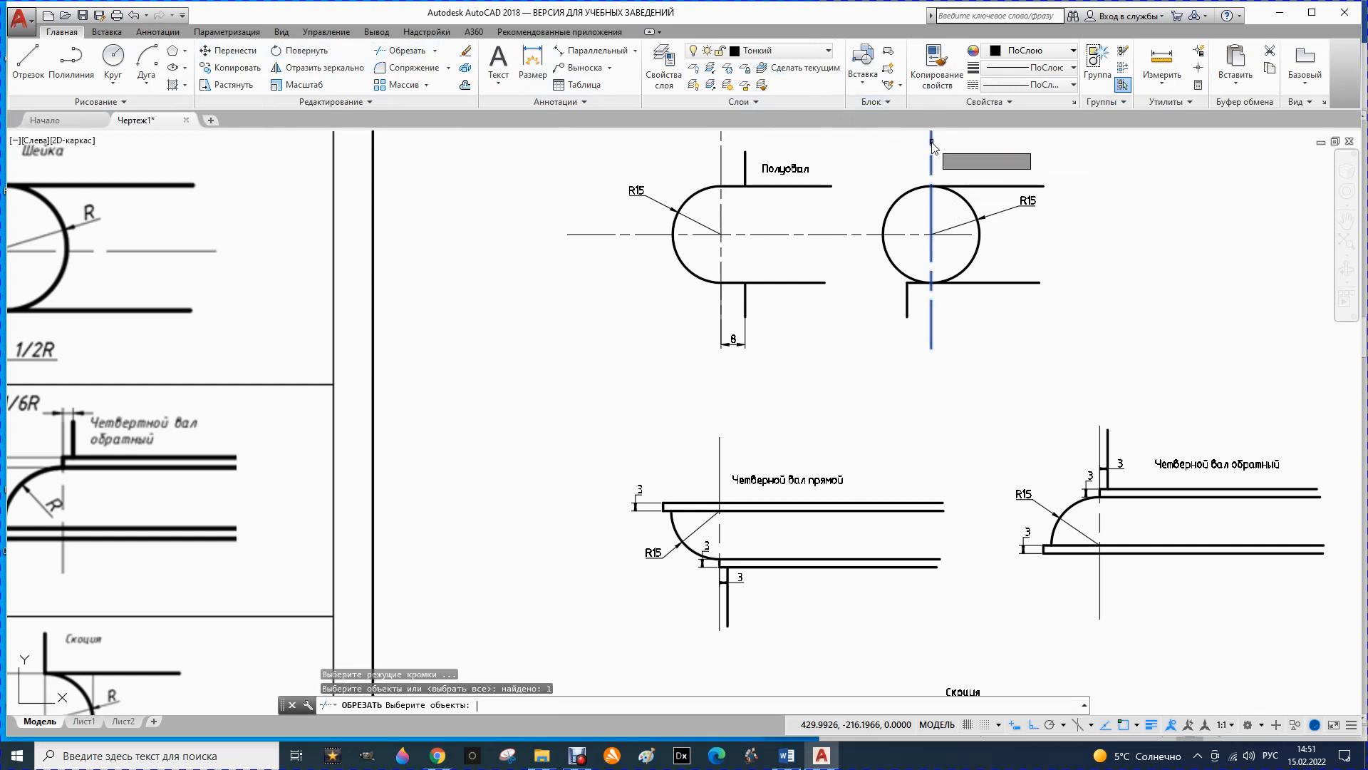
{"action": "key", "text": "Return"}
{"action": "left_click", "coordinate": [891, 206]}
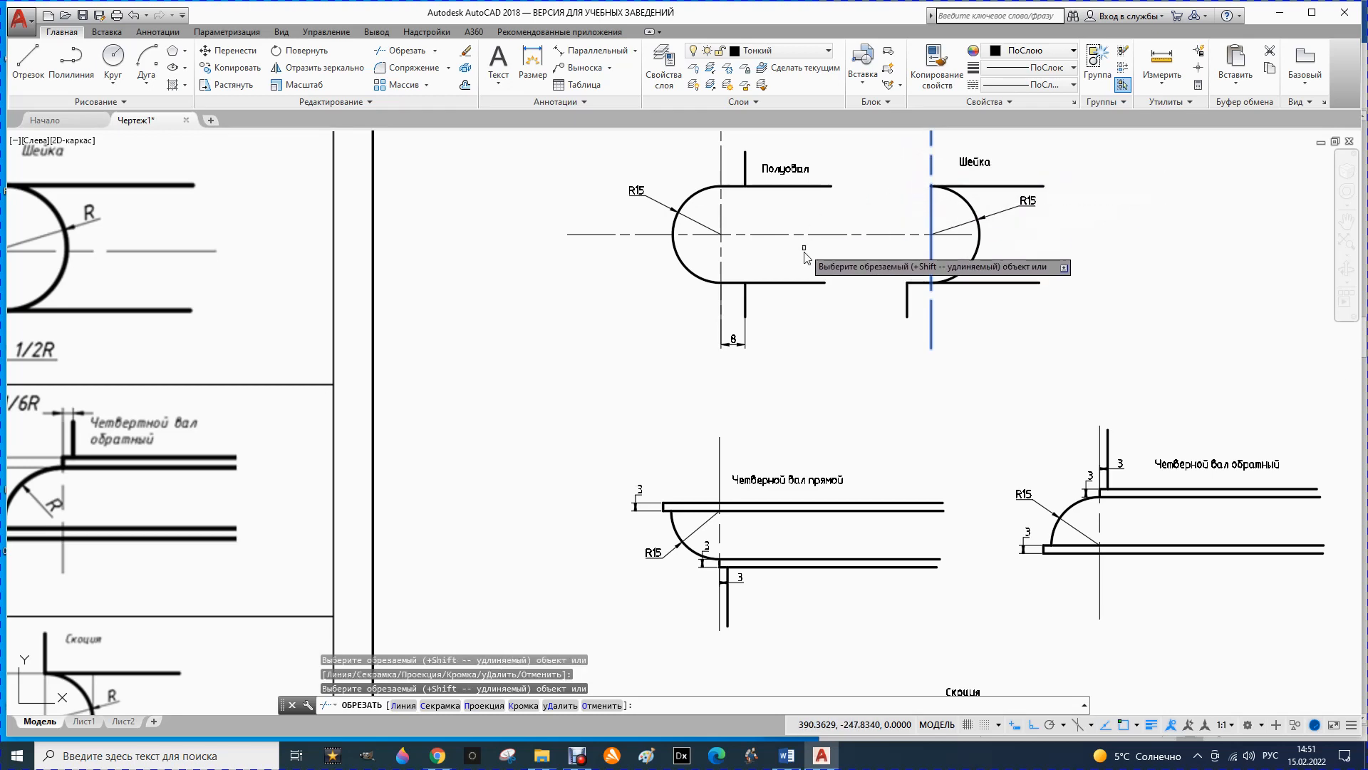
{"action": "scroll", "coordinate": [805, 285], "scroll_direction": "down", "scroll_amount": 2}
{"action": "scroll", "coordinate": [823, 378], "scroll_direction": "down", "scroll_amount": 2}
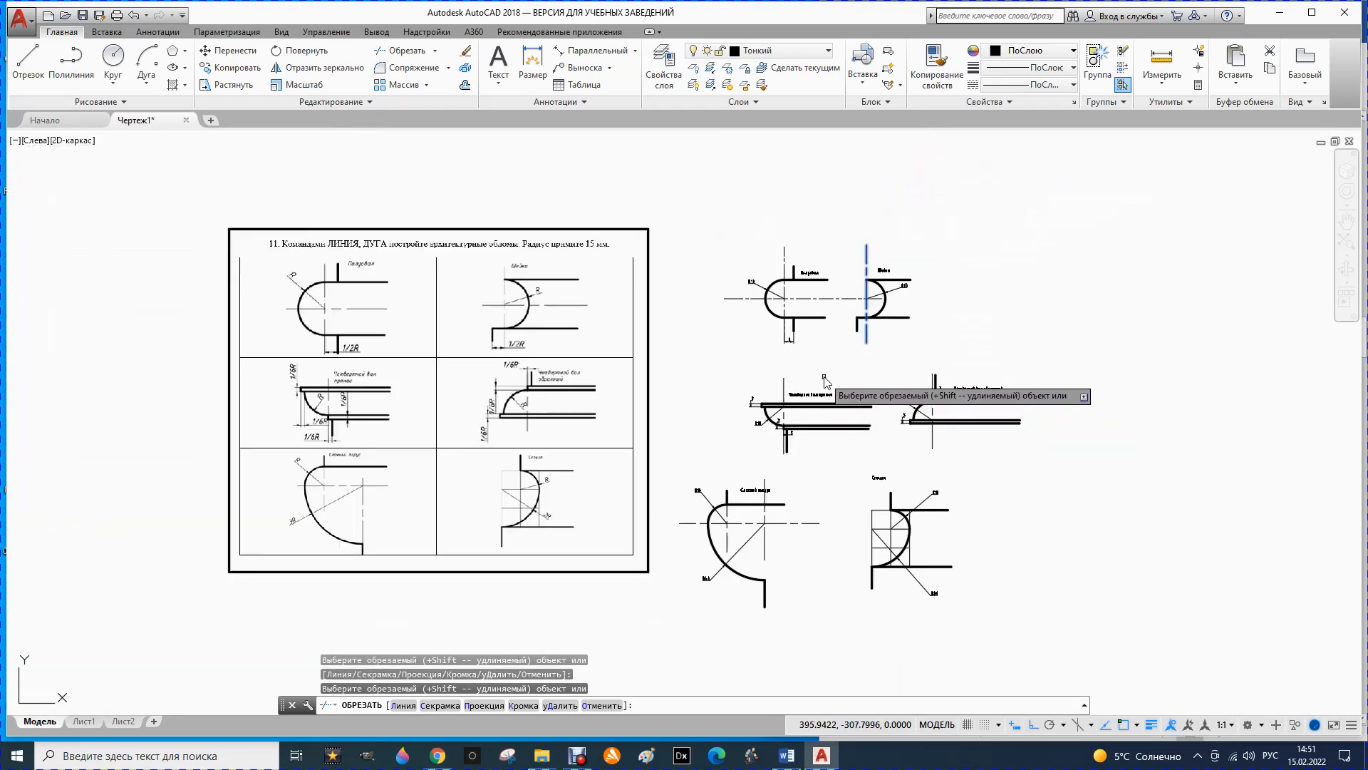
{"action": "key", "text": "Escape"}
- Delete the task sheet image beside the finished mouldings
{"action": "scroll", "coordinate": [824, 381], "scroll_direction": "down", "scroll_amount": 5}
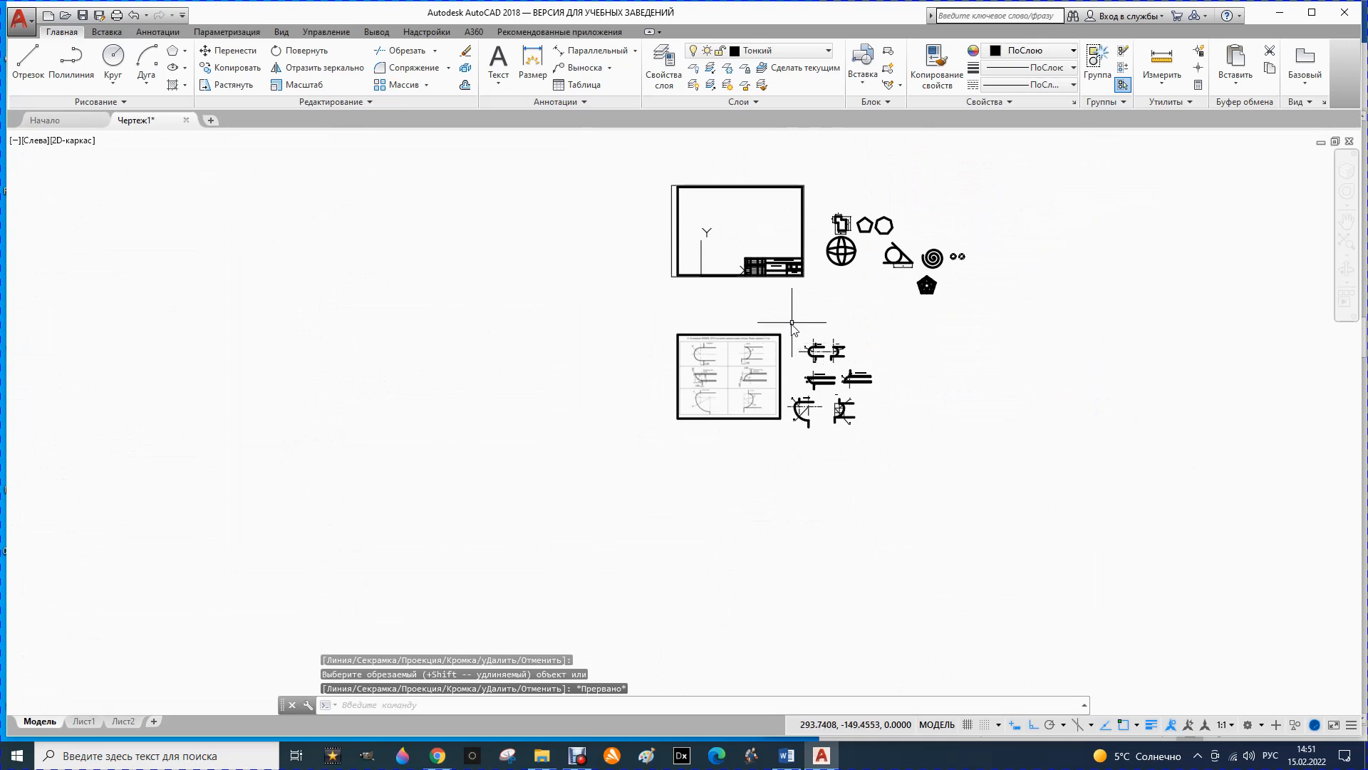
{"action": "left_click", "coordinate": [762, 342]}
{"action": "key", "text": "Delete"}
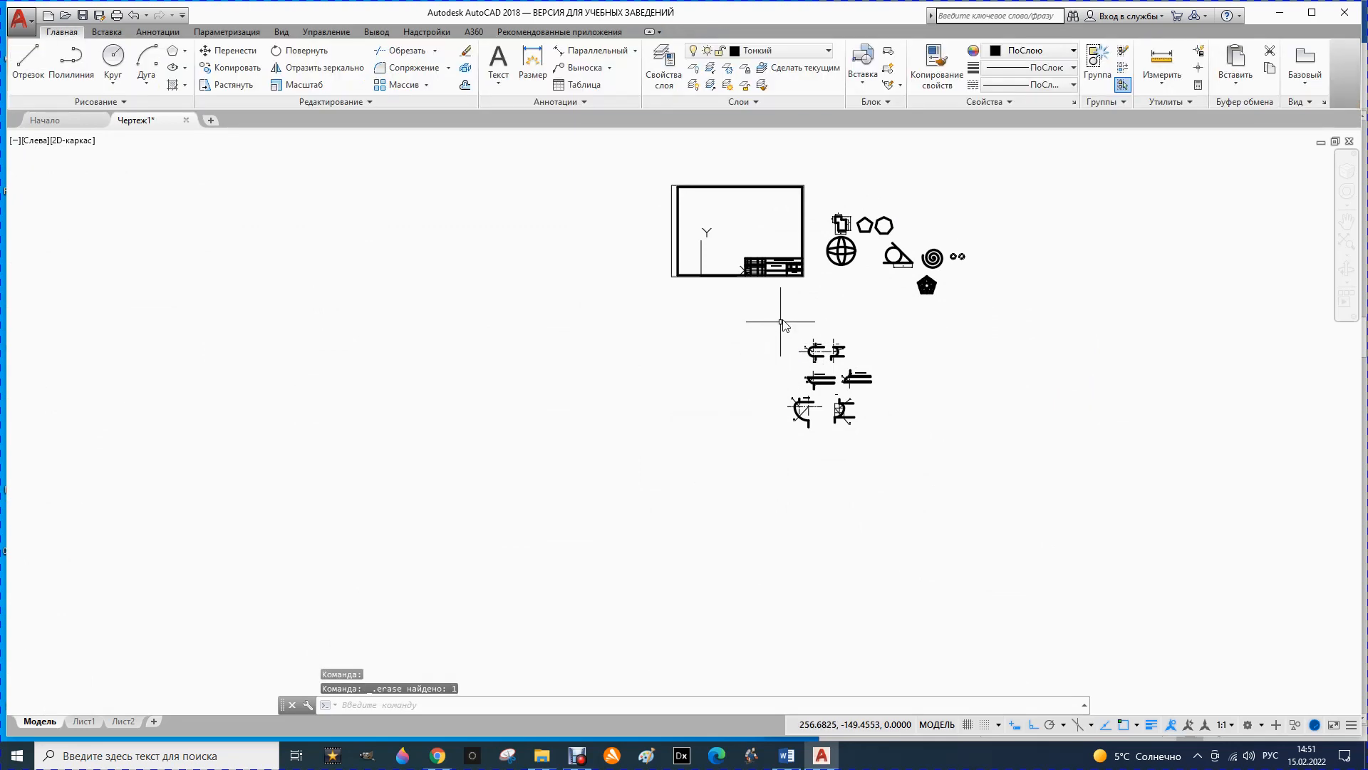
- Turn Ortho off and move the dimensioned stepped outline into the upper-left corner of the drawing frame
{"action": "scroll", "coordinate": [876, 206], "scroll_direction": "up", "scroll_amount": 4}
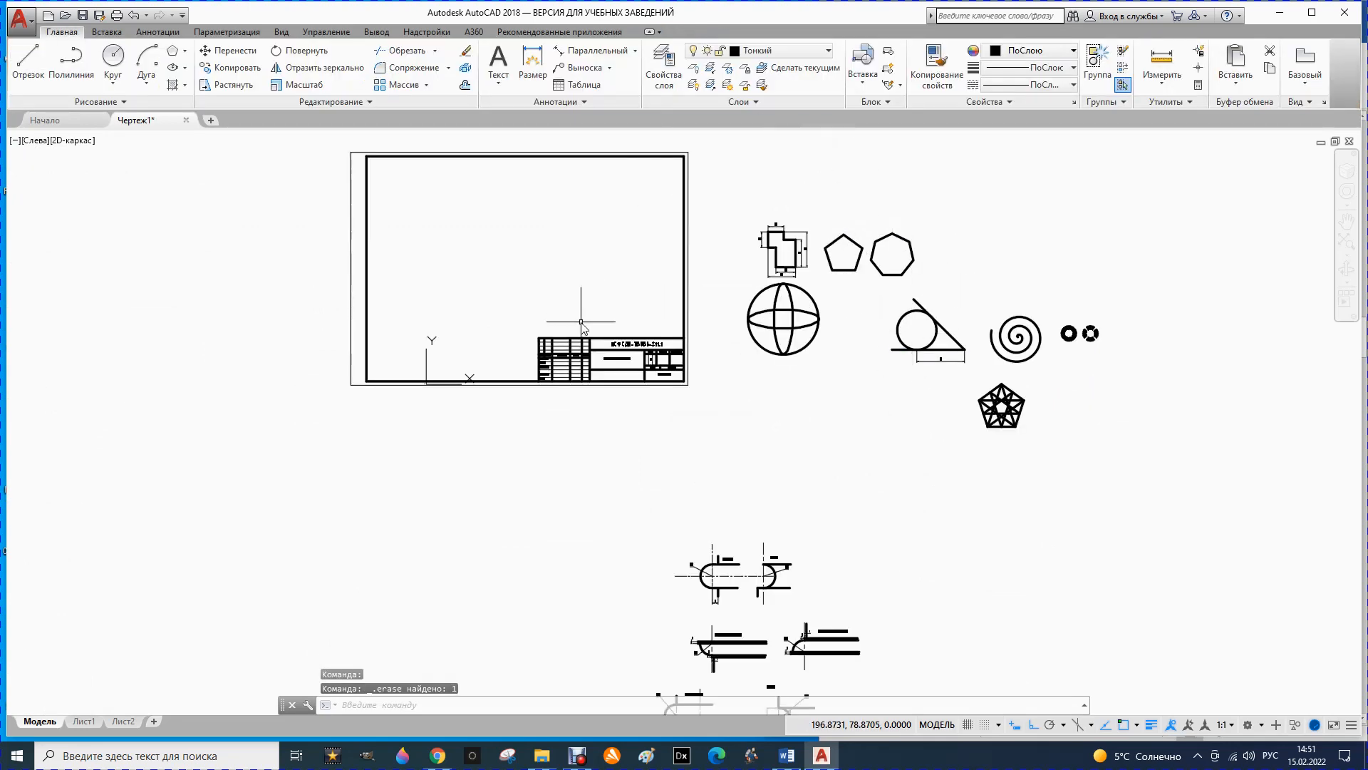
{"action": "scroll", "coordinate": [735, 328], "scroll_direction": "down", "scroll_amount": 2}
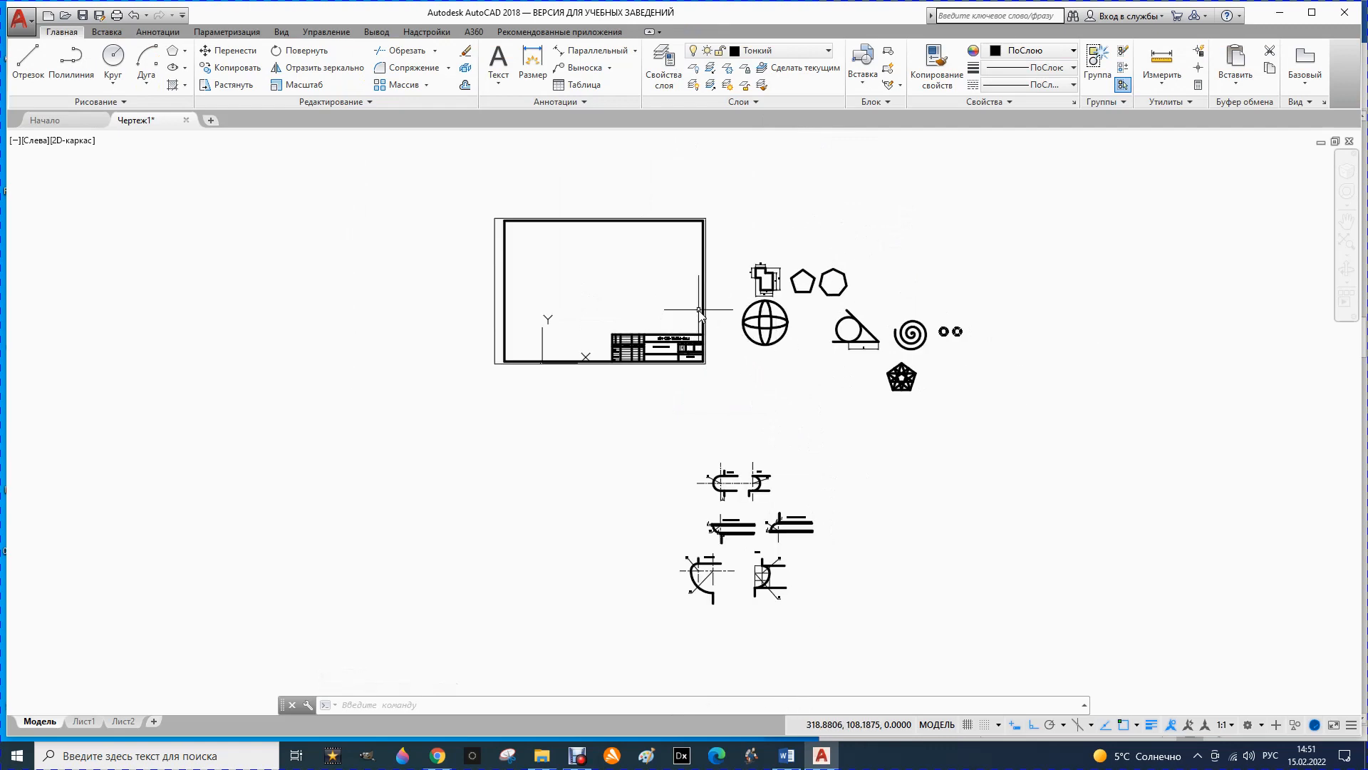
{"action": "scroll", "coordinate": [699, 309], "scroll_direction": "up", "scroll_amount": 5}
{"action": "scroll", "coordinate": [889, 333], "scroll_direction": "down", "scroll_amount": 2}
{"action": "mouse_move", "coordinate": [862, 191]}
{"action": "left_mouse_down"}
{"action": "mouse_move", "coordinate": [958, 203]}
{"action": "mouse_move", "coordinate": [974, 271]}
{"action": "mouse_move", "coordinate": [955, 309]}
{"action": "mouse_move", "coordinate": [902, 325]}
{"action": "mouse_move", "coordinate": [863, 201]}
{"action": "left_mouse_up"}
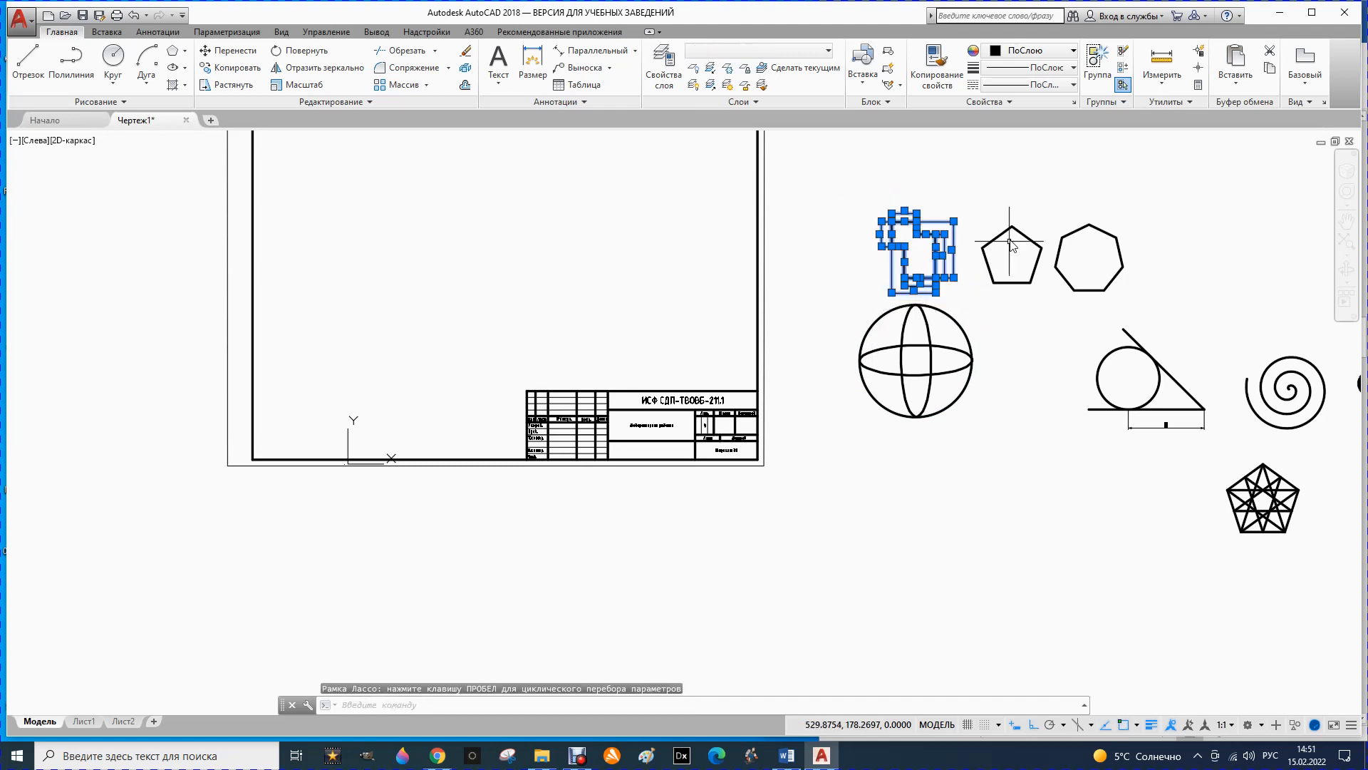
{"action": "left_click", "coordinate": [228, 50]}
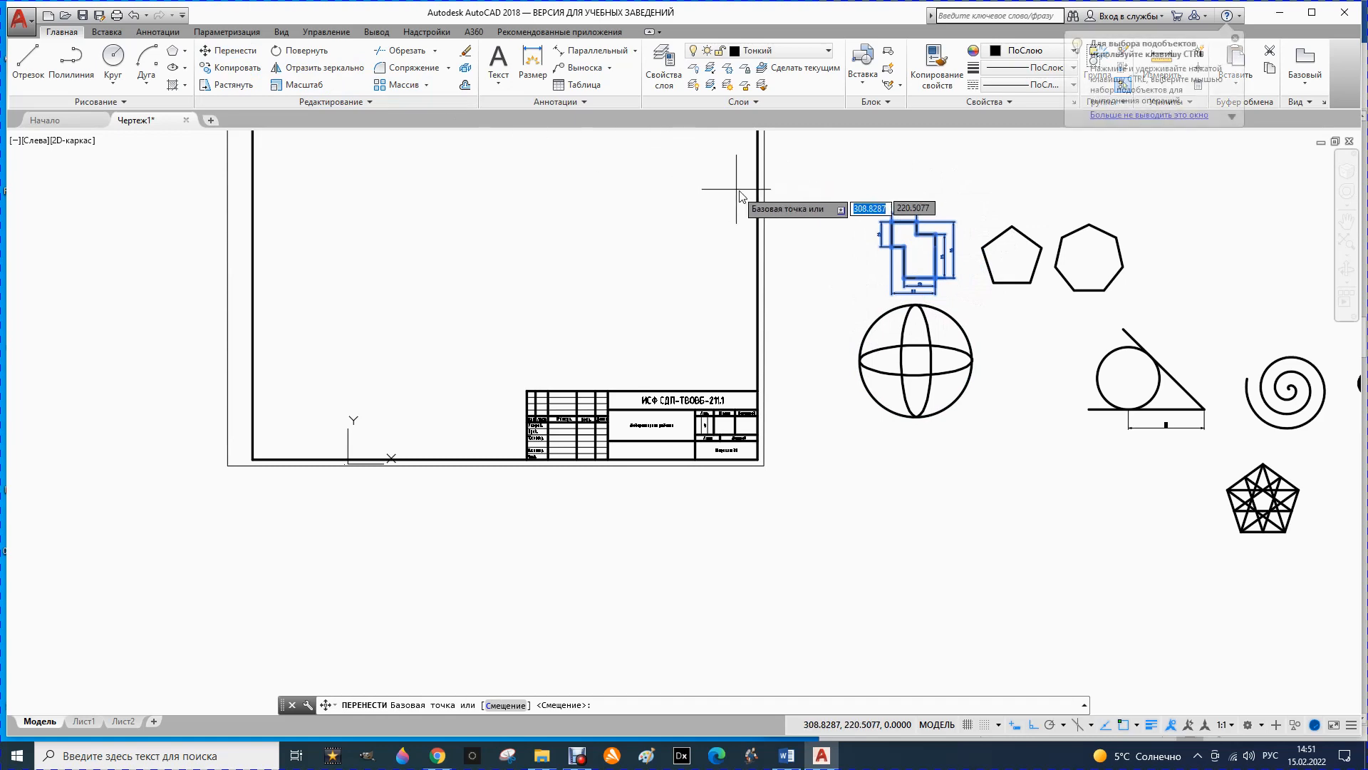
{"action": "left_click", "coordinate": [917, 216]}
{"action": "scroll", "coordinate": [877, 274], "scroll_direction": "down", "scroll_amount": 6}
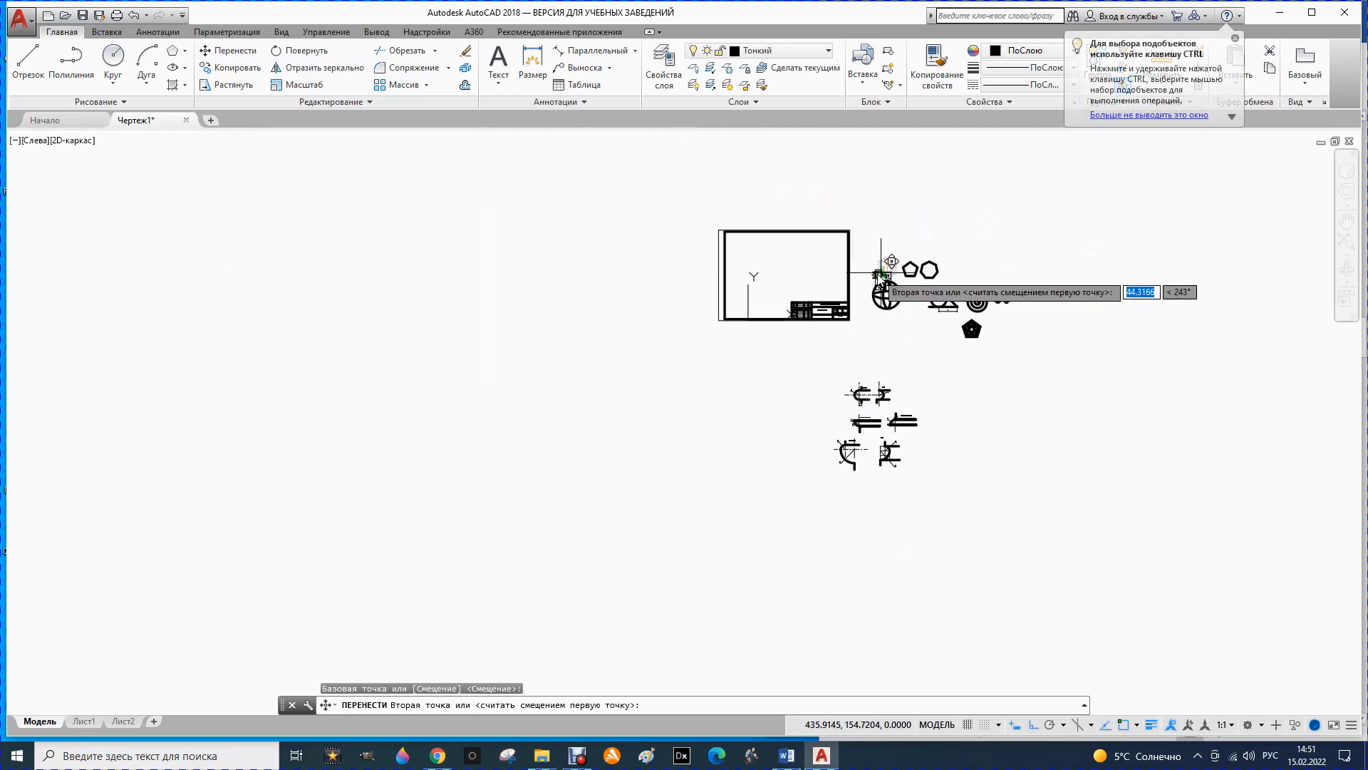
{"action": "scroll", "coordinate": [759, 224], "scroll_direction": "up", "scroll_amount": 2}
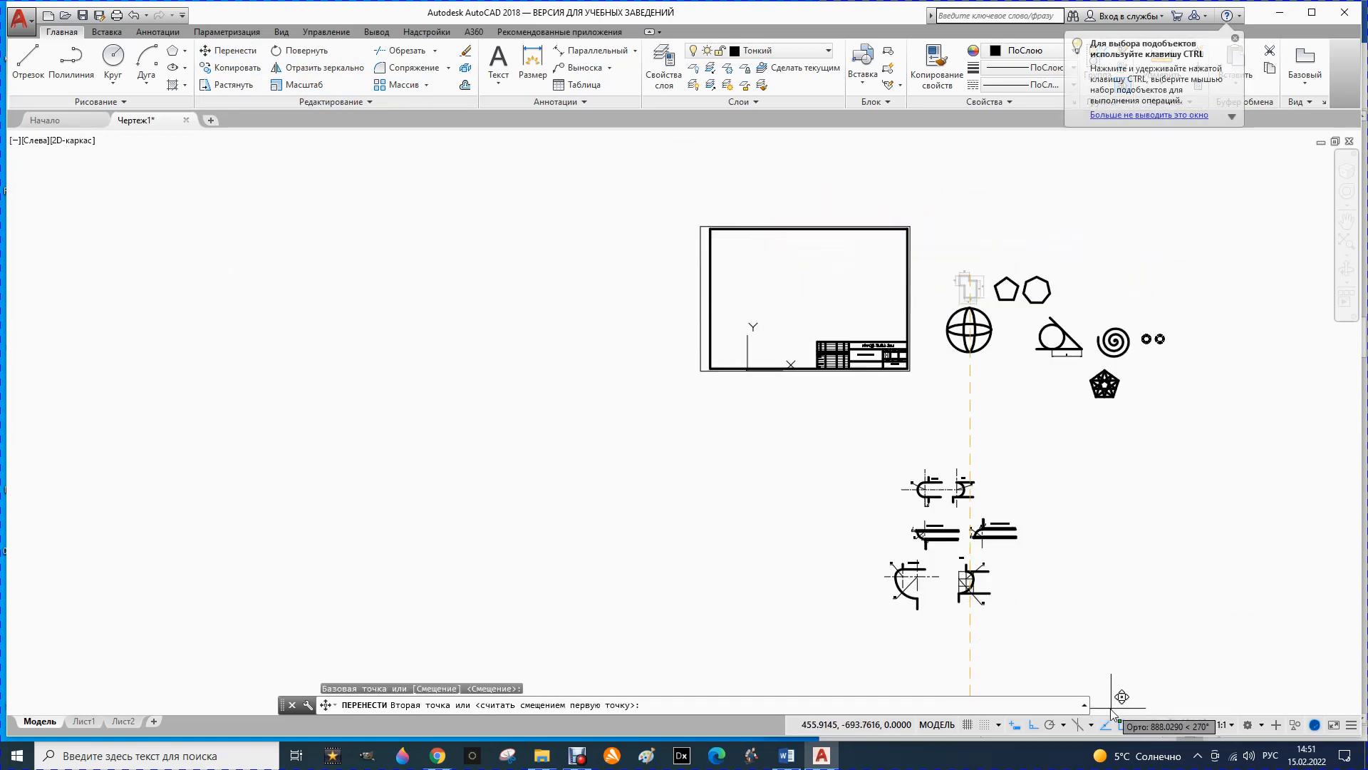
{"action": "left_click", "coordinate": [1033, 724]}
{"action": "scroll", "coordinate": [763, 206], "scroll_direction": "up", "scroll_amount": 4}
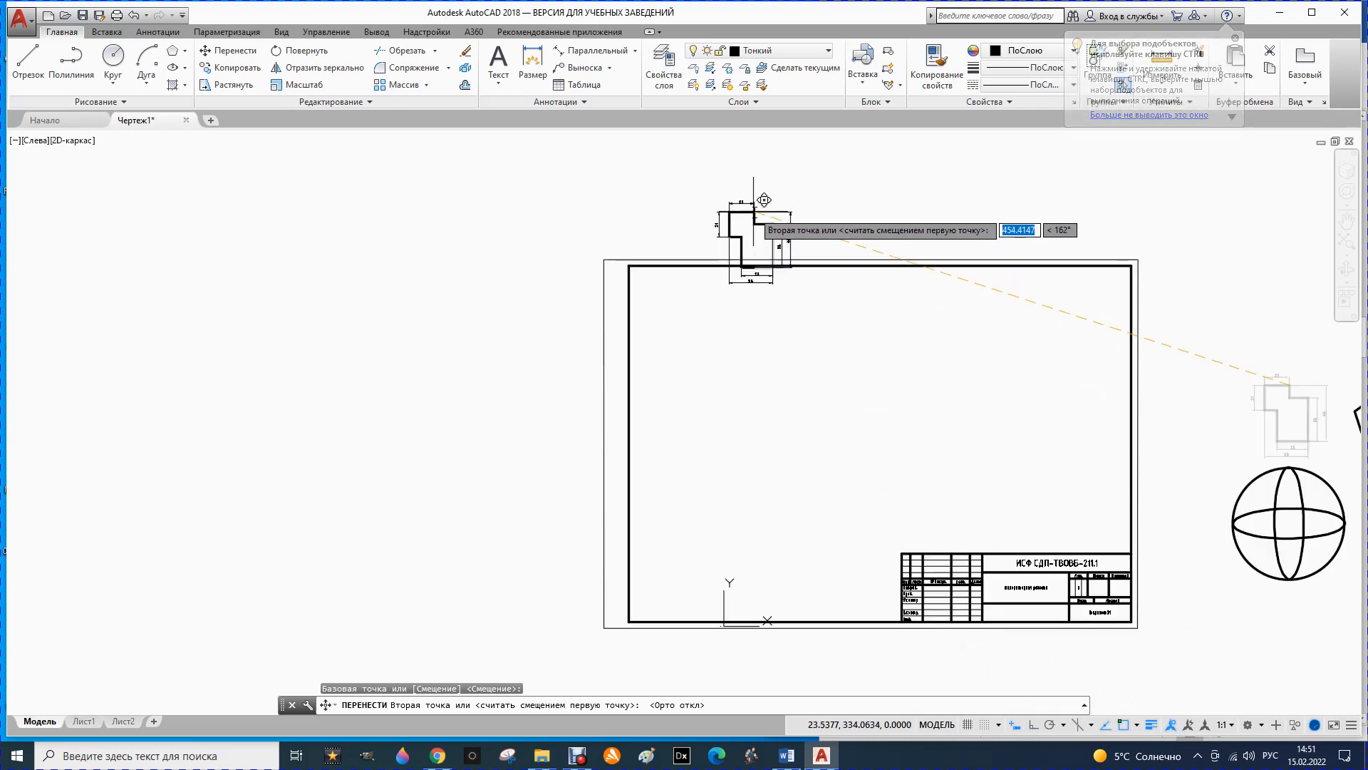
{"action": "left_click", "coordinate": [645, 284]}
- Move the circle with the two crossed ellipses into the frame, just to the right of the stepped outline
{"action": "scroll", "coordinate": [645, 284], "scroll_direction": "down", "scroll_amount": 2}
{"action": "mouse_move", "coordinate": [1028, 375]}
{"action": "left_mouse_down"}
{"action": "mouse_move", "coordinate": [1084, 385]}
{"action": "mouse_move", "coordinate": [1134, 484]}
{"action": "mouse_move", "coordinate": [997, 431]}
{"action": "mouse_move", "coordinate": [1019, 381]}
{"action": "left_mouse_up"}
{"action": "left_click", "coordinate": [229, 51]}
{"action": "left_click", "coordinate": [1041, 425]}
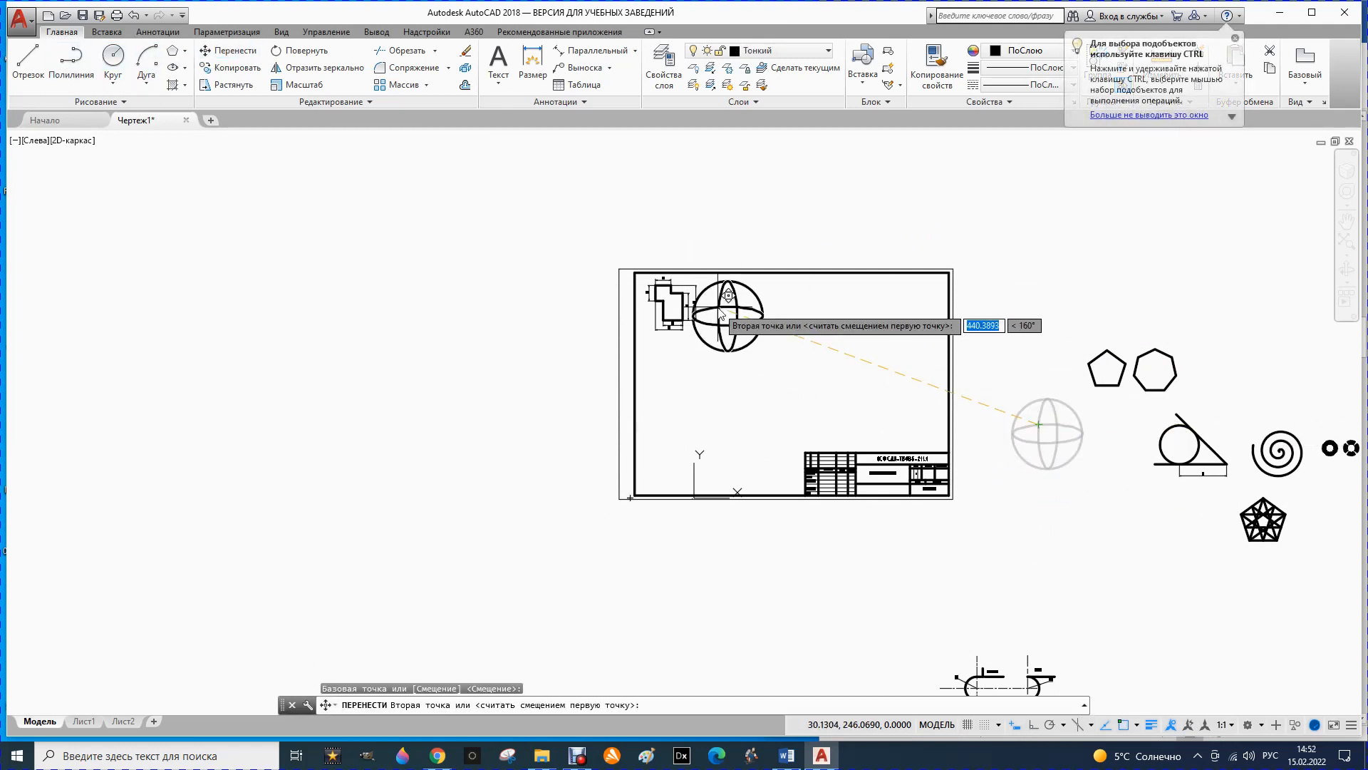
{"action": "left_click", "coordinate": [740, 313]}
{"action": "key", "text": "Escape"}
- Move the plain pentagon and heptagon together into the frame's upper row, right of the circle with ellipses
{"action": "mouse_move", "coordinate": [1057, 341]}
{"action": "left_mouse_down"}
{"action": "mouse_move", "coordinate": [1190, 357]}
{"action": "mouse_move", "coordinate": [1075, 416]}
{"action": "left_mouse_up"}
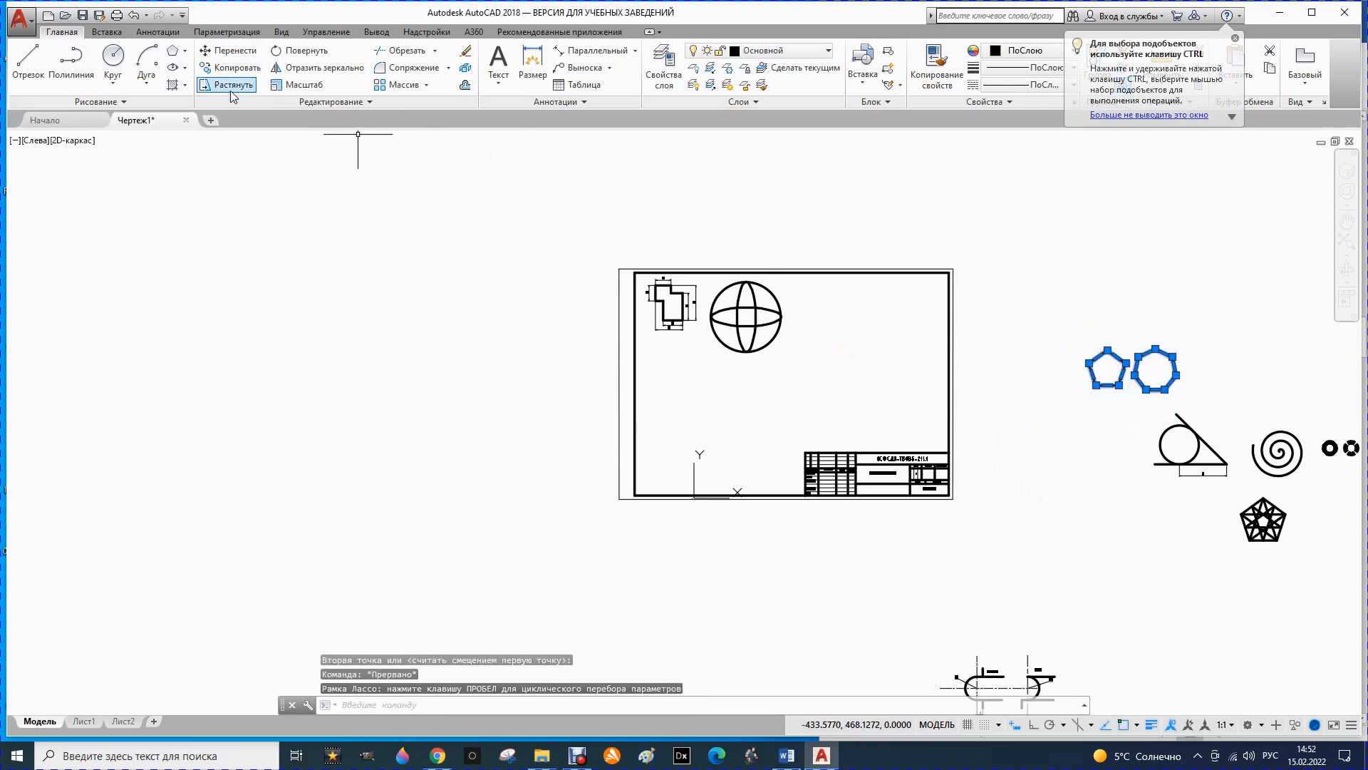
{"action": "left_click", "coordinate": [229, 50]}
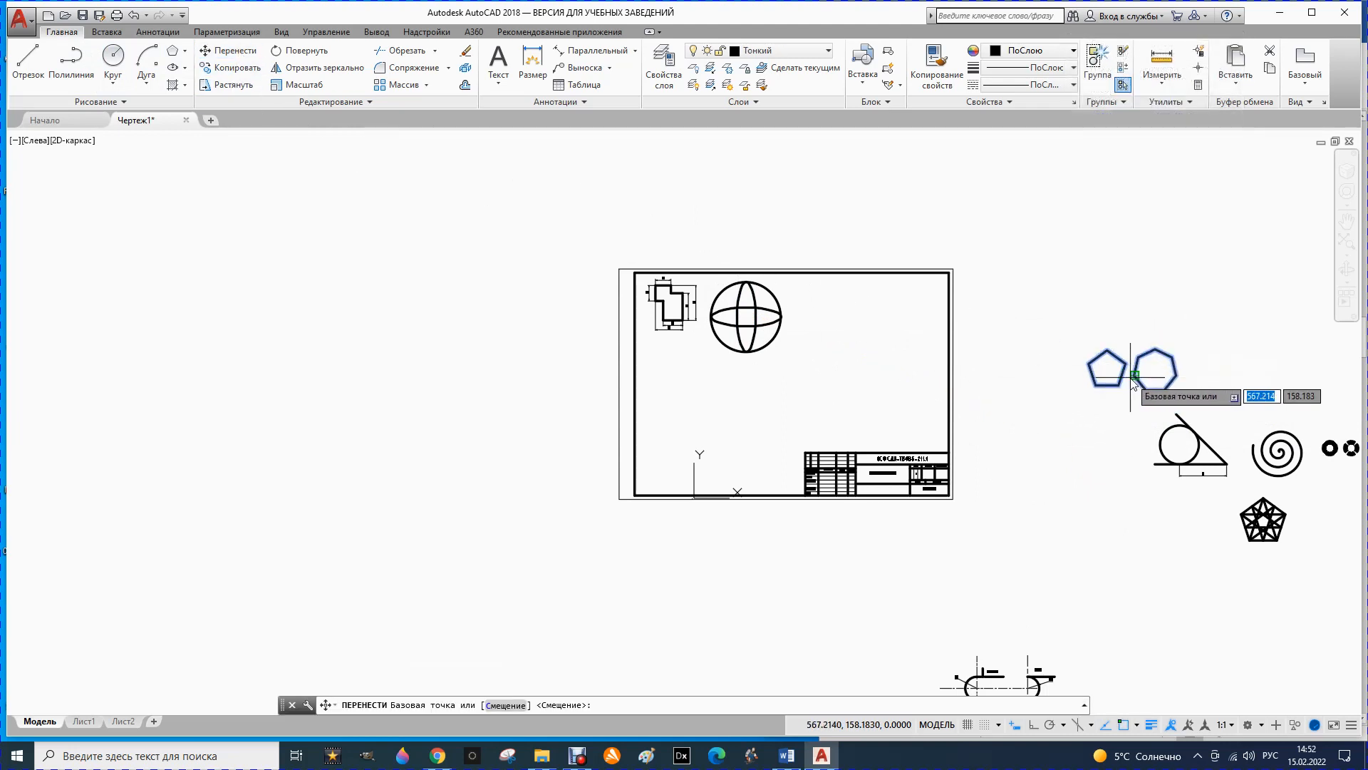
{"action": "left_click", "coordinate": [1123, 379]}
{"action": "left_click", "coordinate": [835, 312]}
- Move the circle with its tangent lines and 61 dimension into the frame's upper-right corner, just inside the border
{"action": "scroll", "coordinate": [829, 339], "scroll_direction": "down", "scroll_amount": 2}
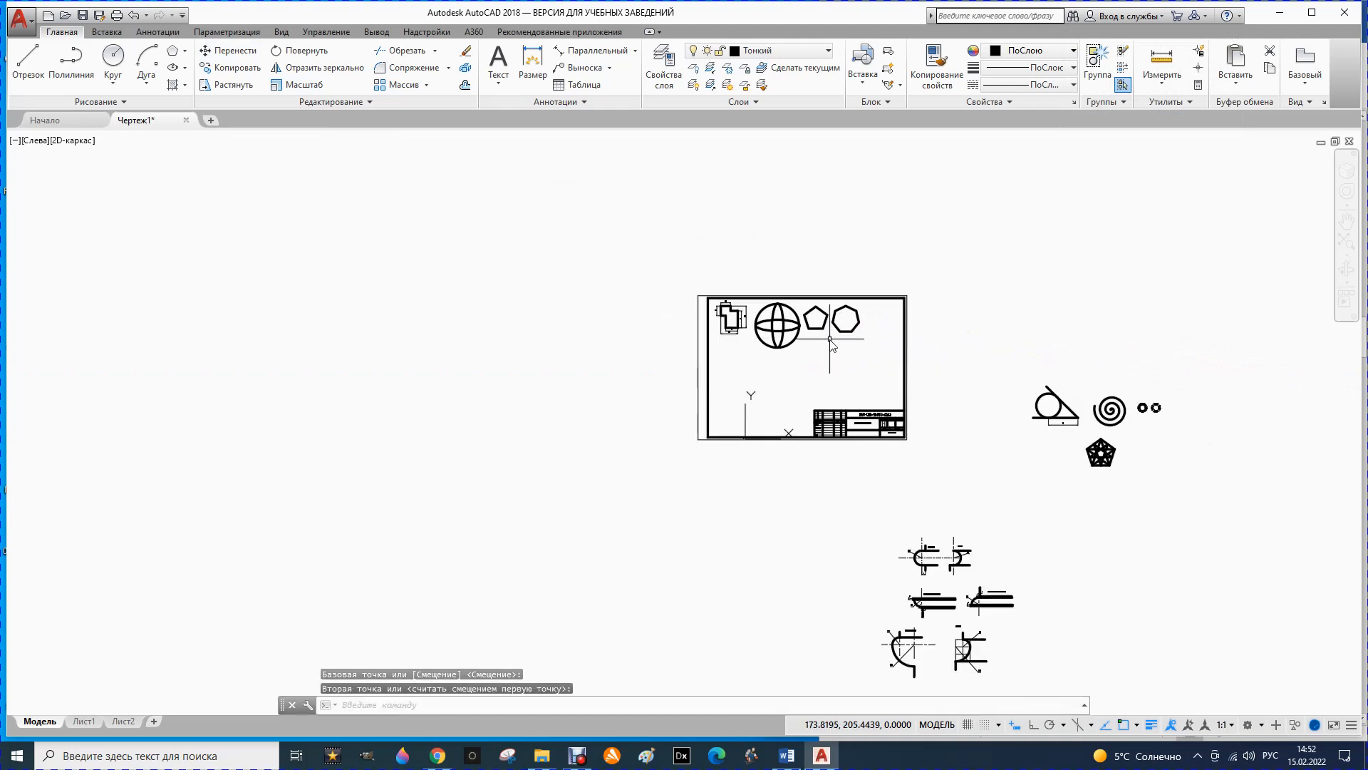
{"action": "scroll", "coordinate": [1151, 412], "scroll_direction": "up", "scroll_amount": 2}
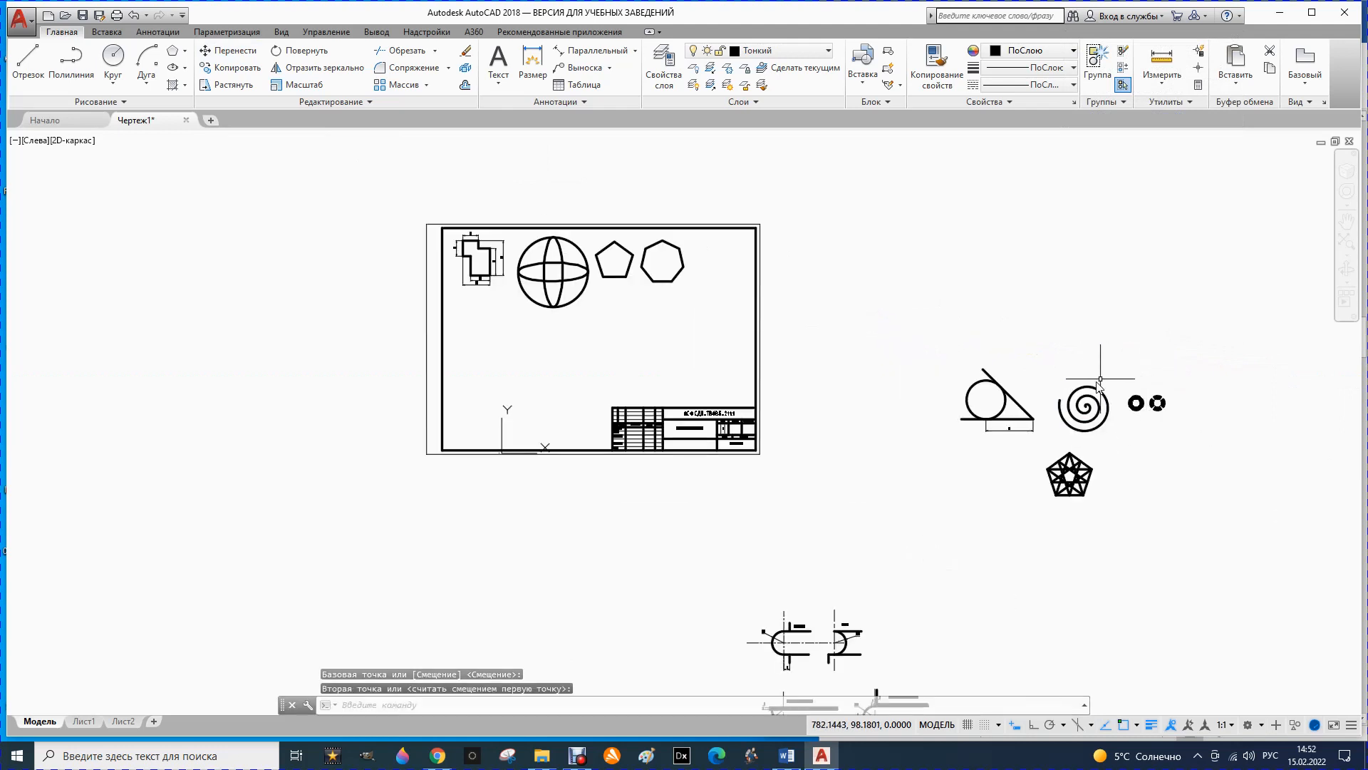
{"action": "mouse_move", "coordinate": [927, 359]}
{"action": "left_mouse_down"}
{"action": "mouse_move", "coordinate": [1027, 388]}
{"action": "mouse_move", "coordinate": [1052, 436]}
{"action": "mouse_move", "coordinate": [948, 413]}
{"action": "mouse_move", "coordinate": [930, 367]}
{"action": "left_mouse_up"}
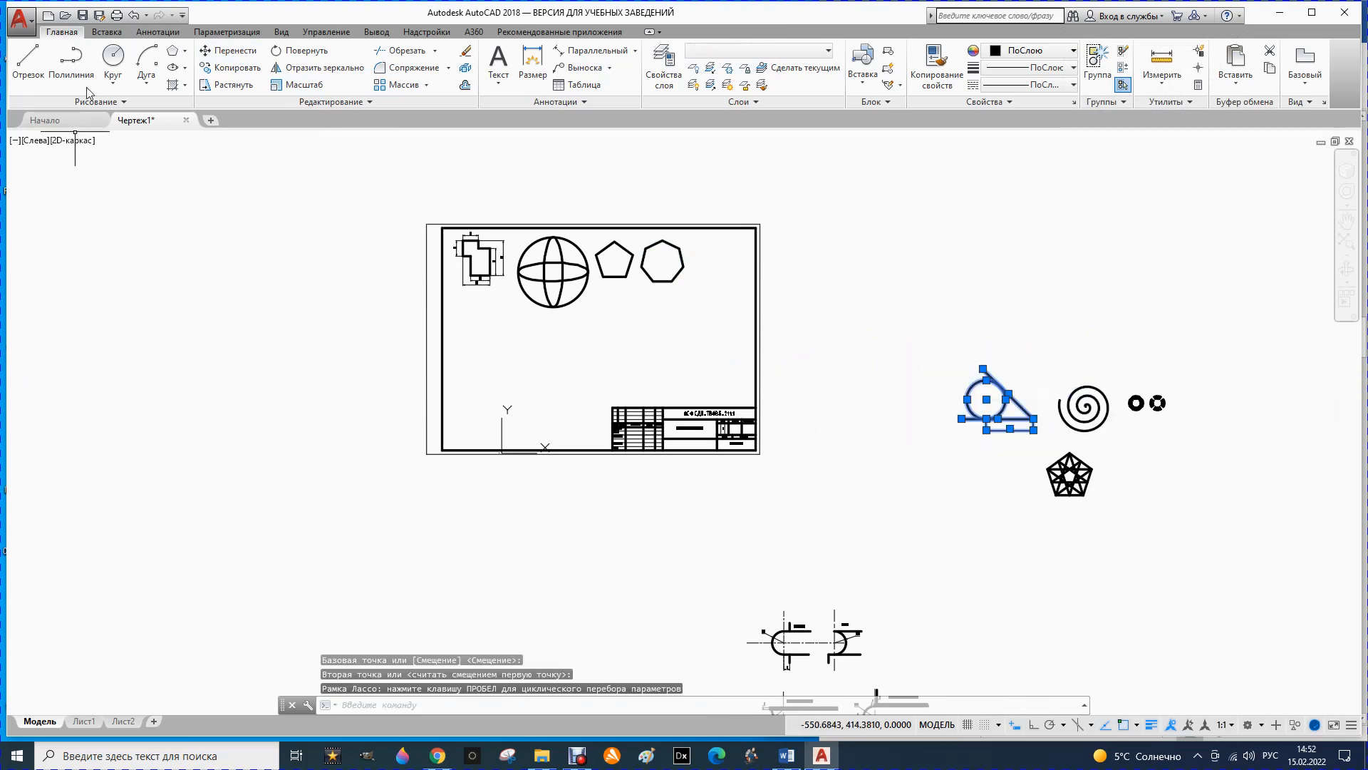
{"action": "left_click", "coordinate": [228, 51]}
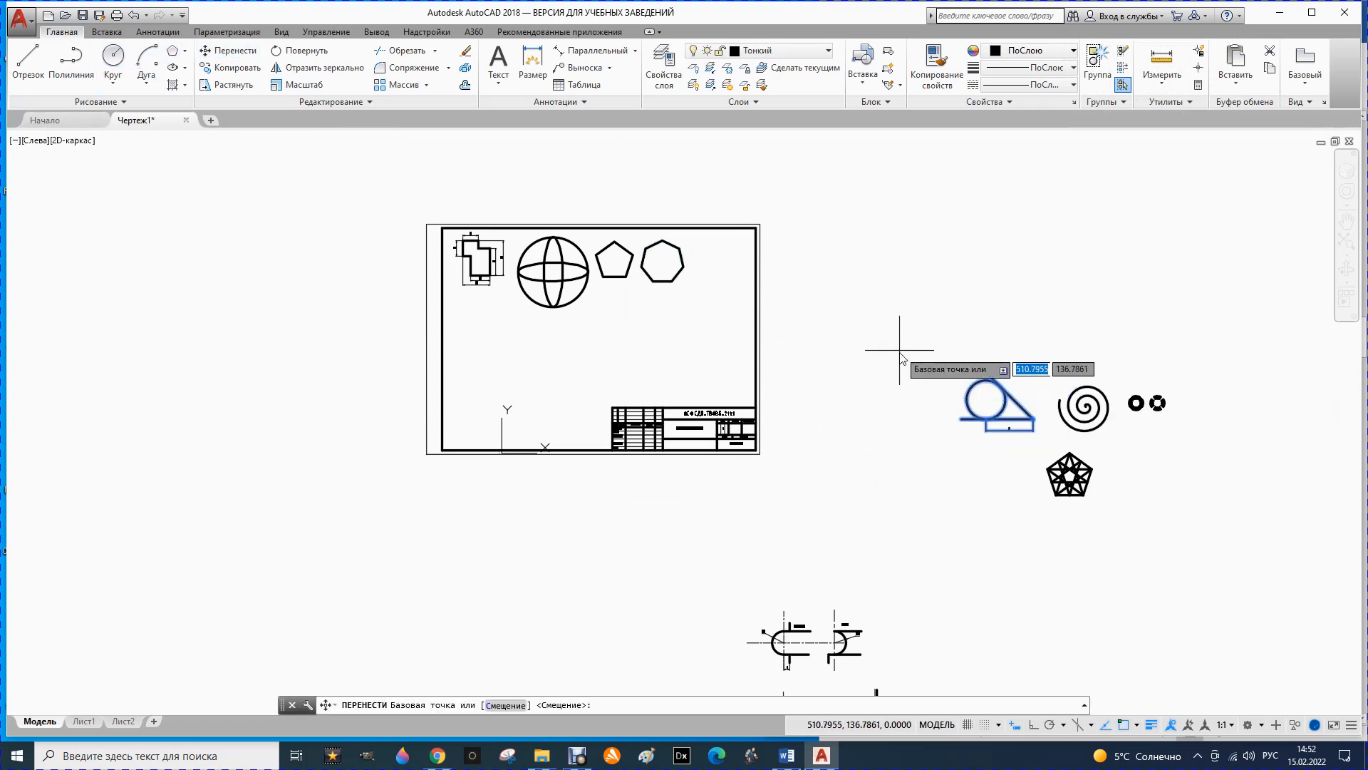
{"action": "left_click", "coordinate": [1034, 419]}
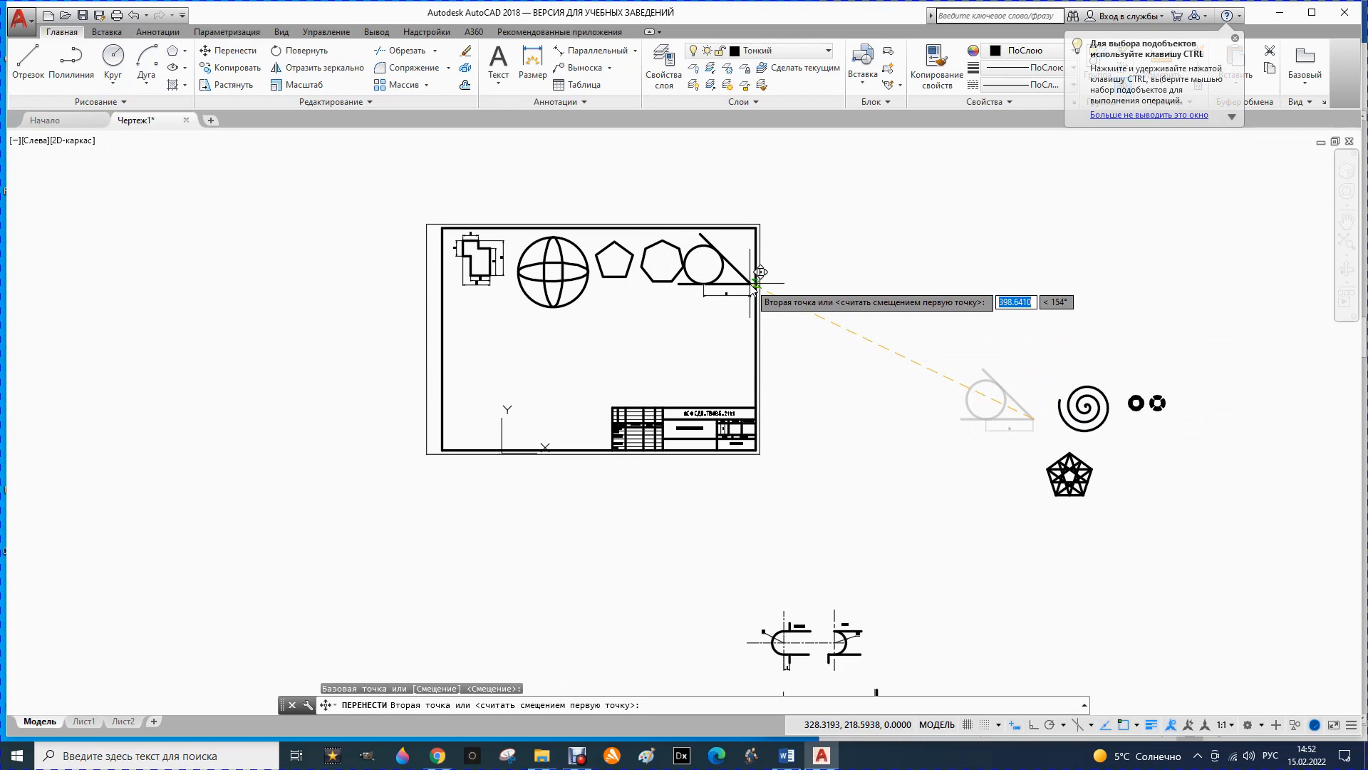
{"action": "scroll", "coordinate": [755, 284], "scroll_direction": "up", "scroll_amount": 6}
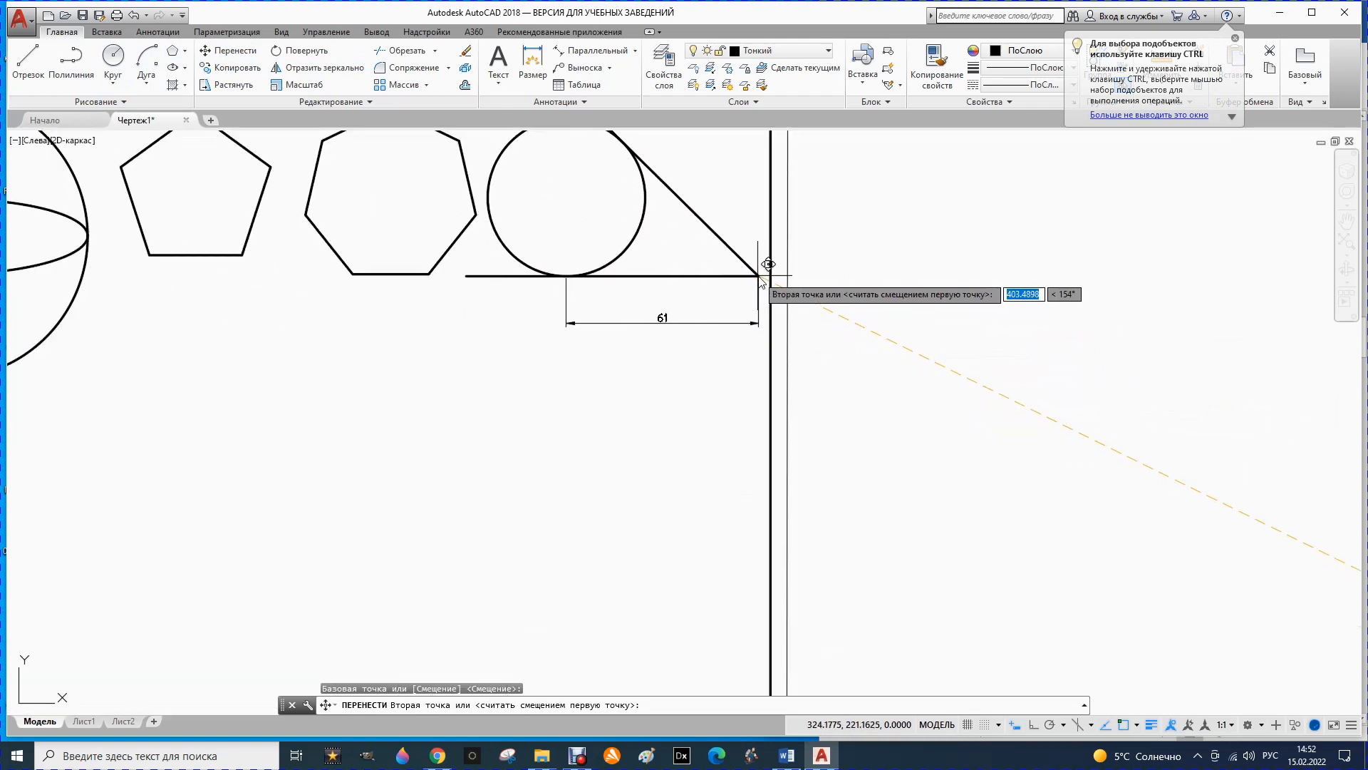
{"action": "left_click", "coordinate": [759, 277]}
{"action": "scroll", "coordinate": [727, 308], "scroll_direction": "down", "scroll_amount": 6}
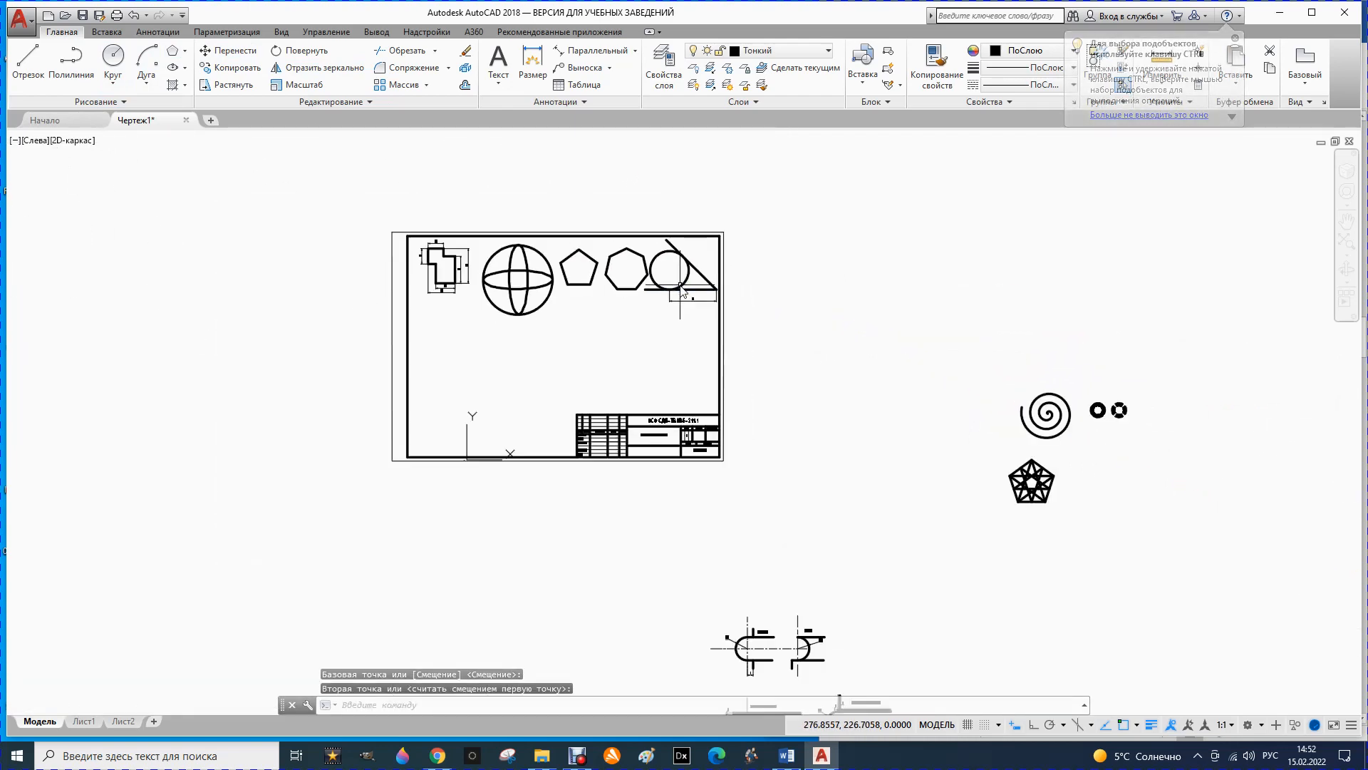
- Move the spiral into the frame, directly below the stepped outline
{"action": "mouse_move", "coordinate": [987, 382]}
{"action": "left_mouse_down"}
{"action": "mouse_move", "coordinate": [1069, 392]}
{"action": "mouse_move", "coordinate": [1054, 456]}
{"action": "mouse_move", "coordinate": [946, 442]}
{"action": "left_mouse_up"}
{"action": "left_click", "coordinate": [228, 51]}
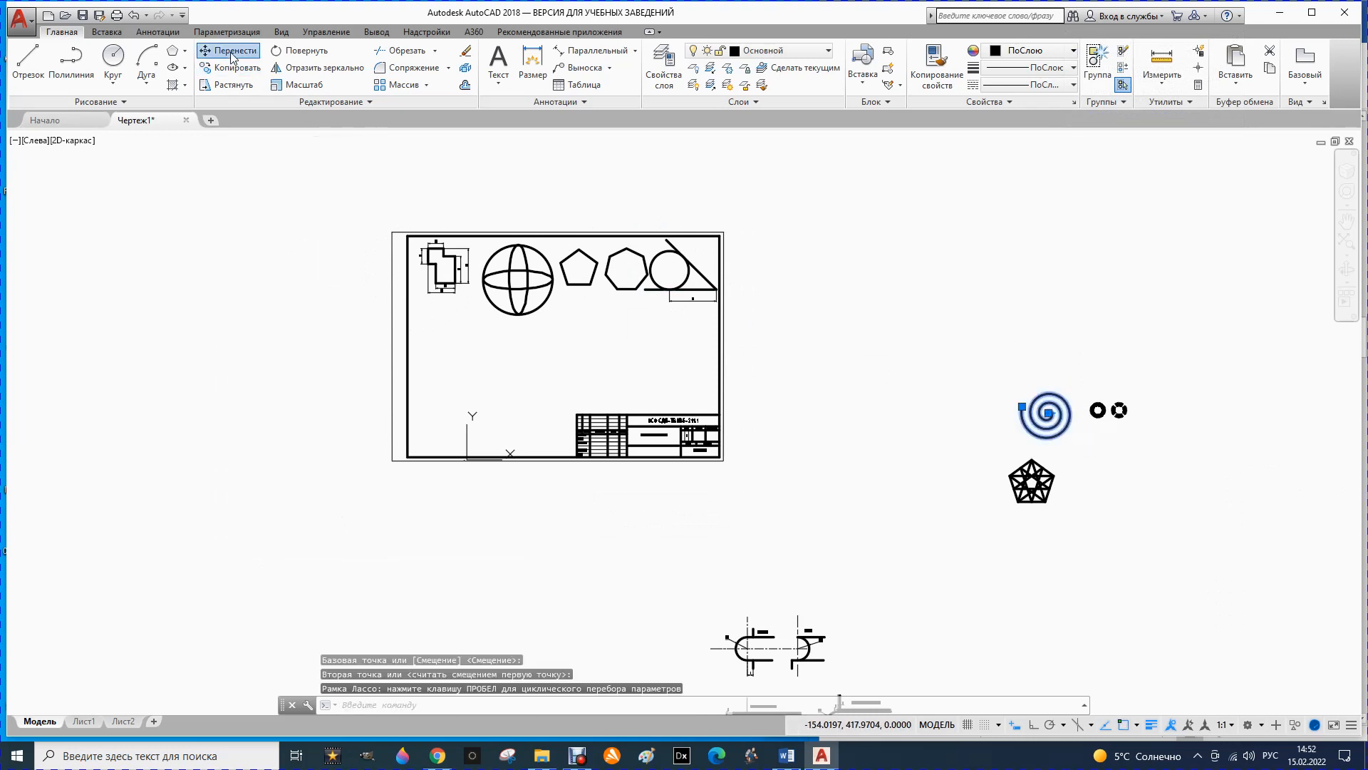
{"action": "left_click", "coordinate": [1070, 420]}
{"action": "left_click", "coordinate": [472, 327]}
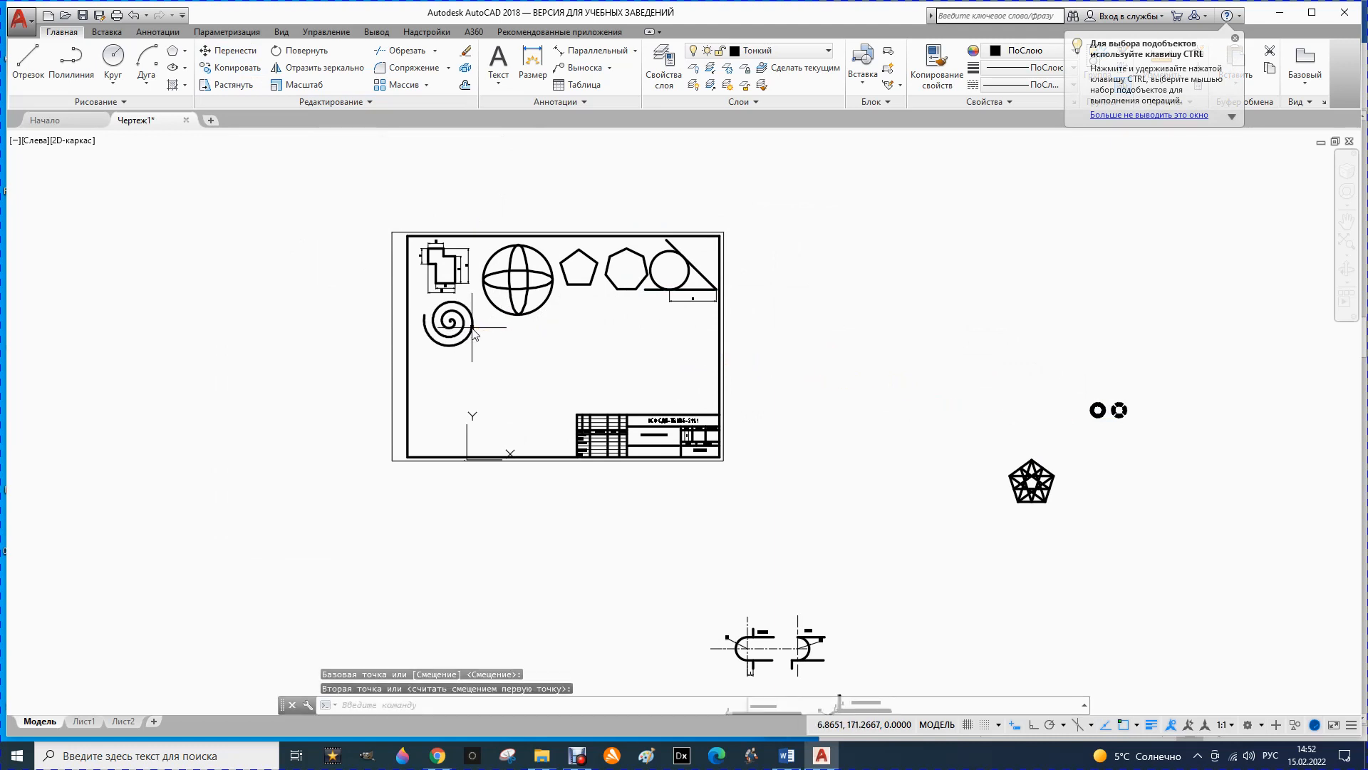
- Move the two small rings together into the frame, just below the plain pentagon
{"action": "mouse_move", "coordinate": [1095, 390]}
{"action": "left_mouse_down"}
{"action": "mouse_move", "coordinate": [1144, 400]}
{"action": "mouse_move", "coordinate": [1023, 470]}
{"action": "mouse_move", "coordinate": [1090, 392]}
{"action": "left_mouse_up"}
{"action": "left_click", "coordinate": [228, 50]}
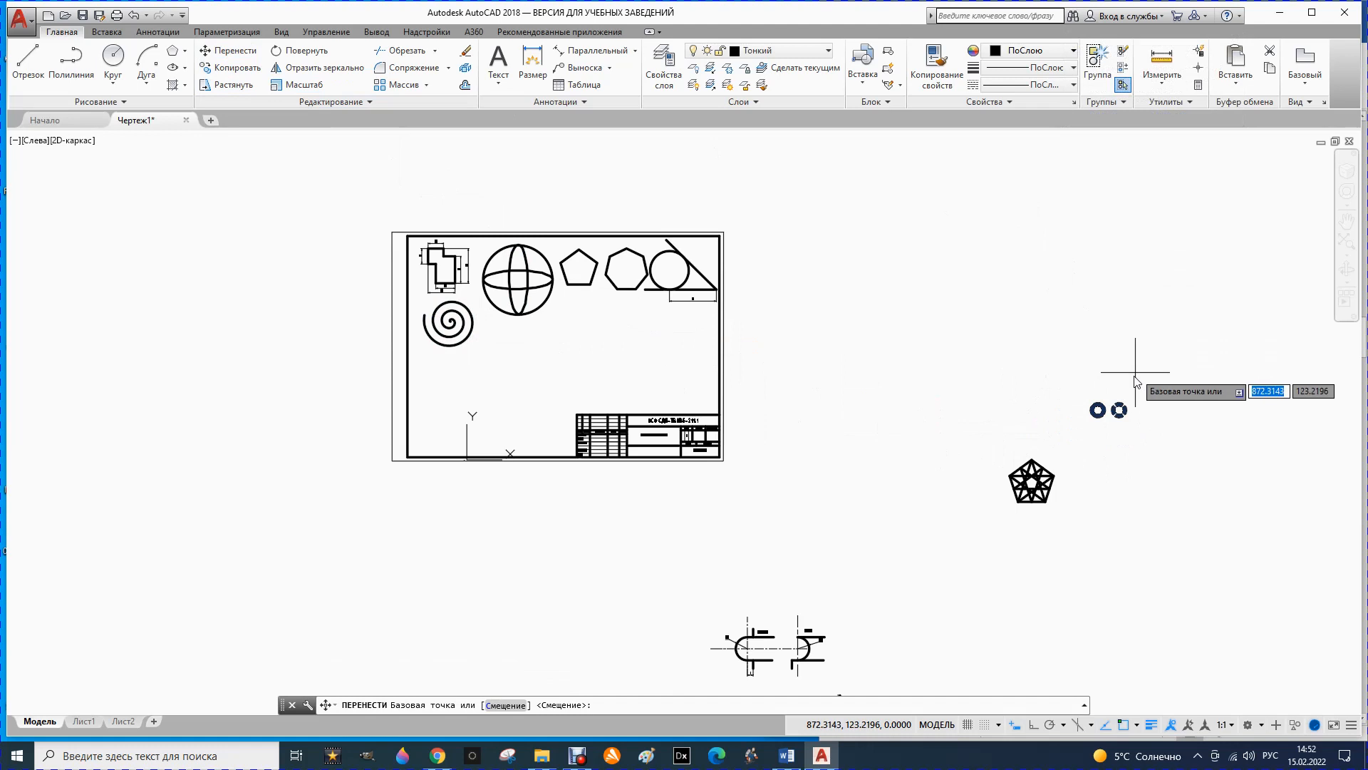
{"action": "left_click", "coordinate": [1126, 410]}
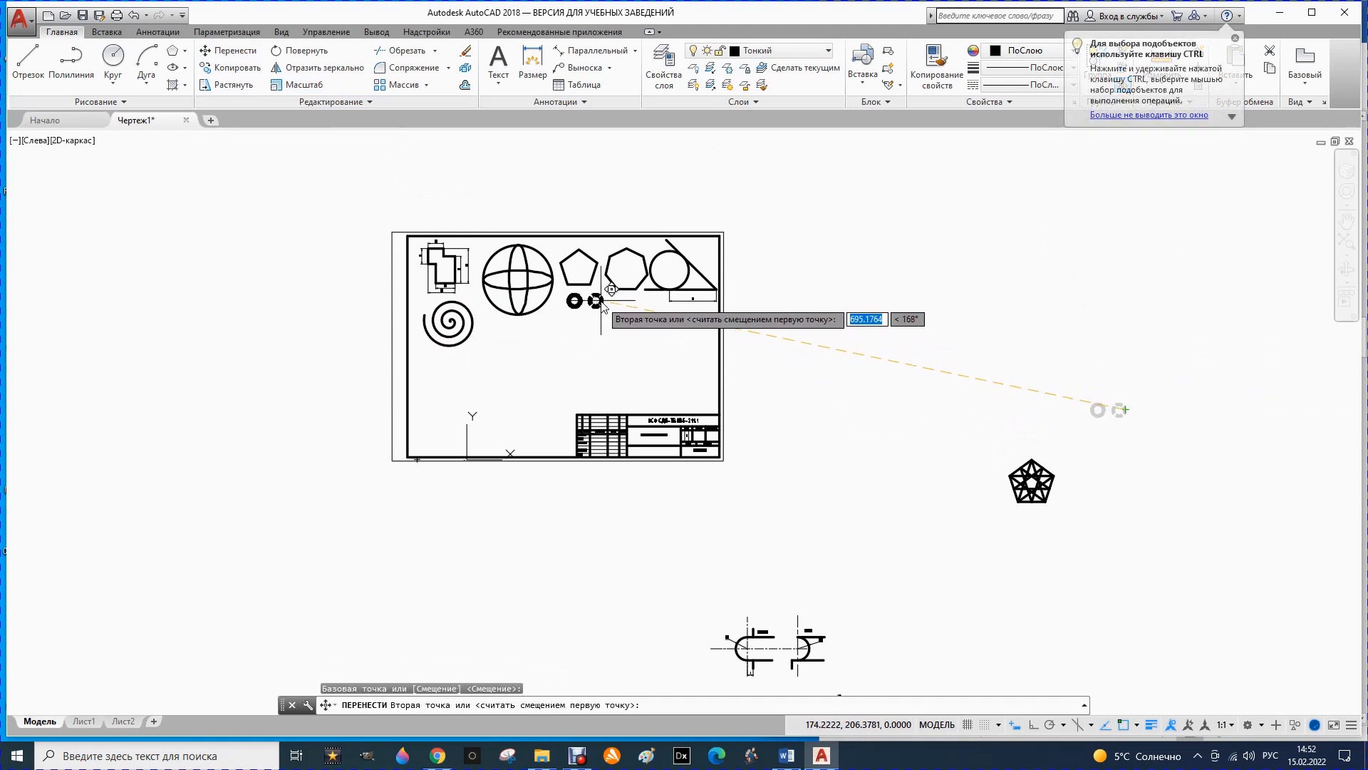
{"action": "left_click", "coordinate": [599, 300]}
- Move the pentagon with the star pattern into the frame, directly below the spiral
{"action": "mouse_move", "coordinate": [1038, 415]}
{"action": "left_mouse_down"}
{"action": "mouse_move", "coordinate": [1051, 492]}
{"action": "mouse_move", "coordinate": [1005, 434]}
{"action": "left_mouse_up"}
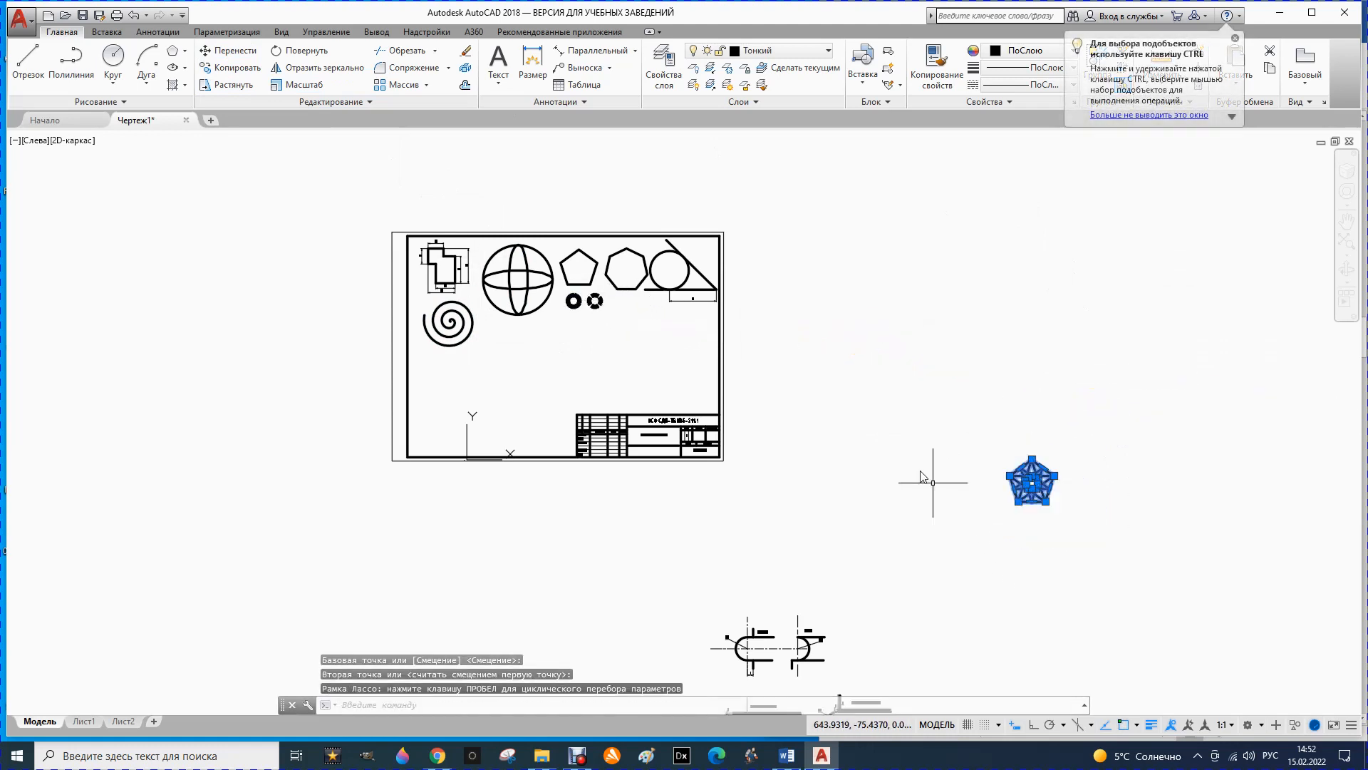
{"action": "left_click", "coordinate": [234, 55]}
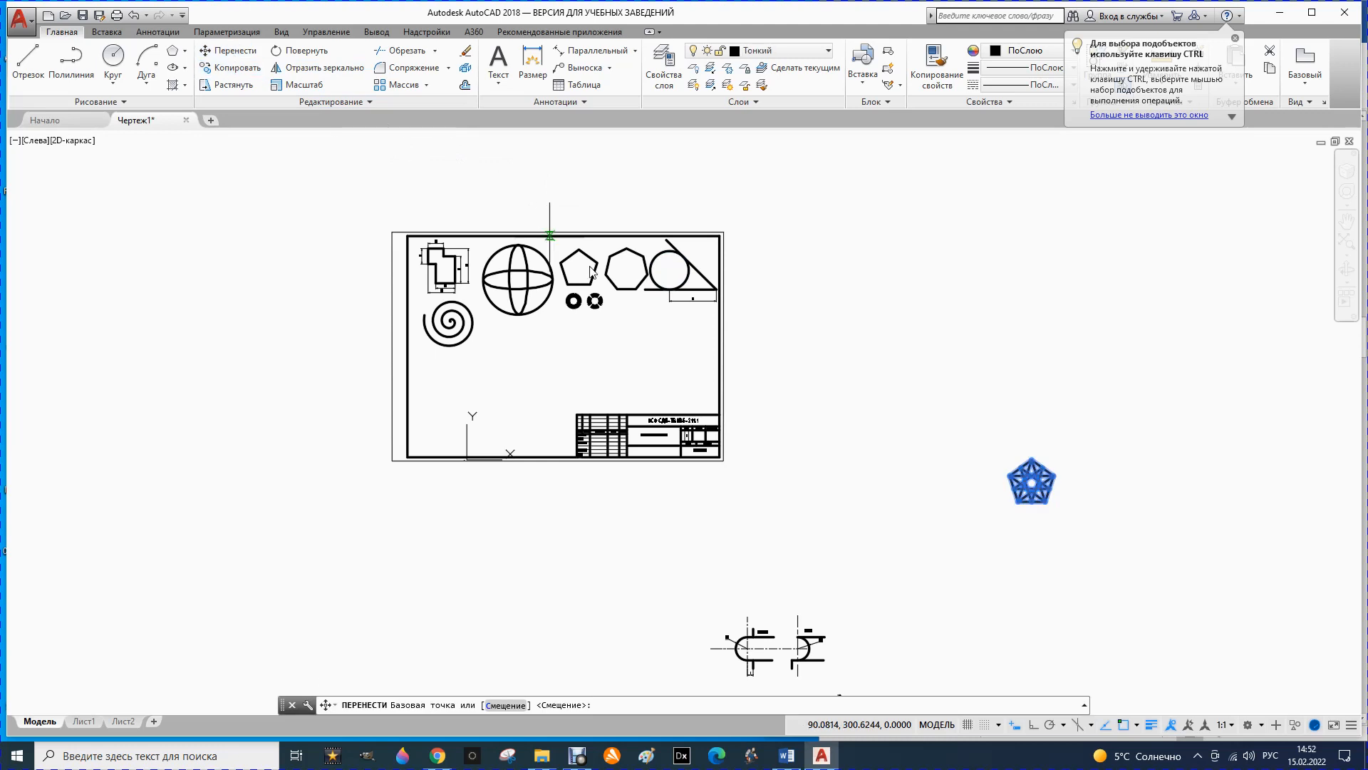
{"action": "left_click", "coordinate": [1046, 501]}
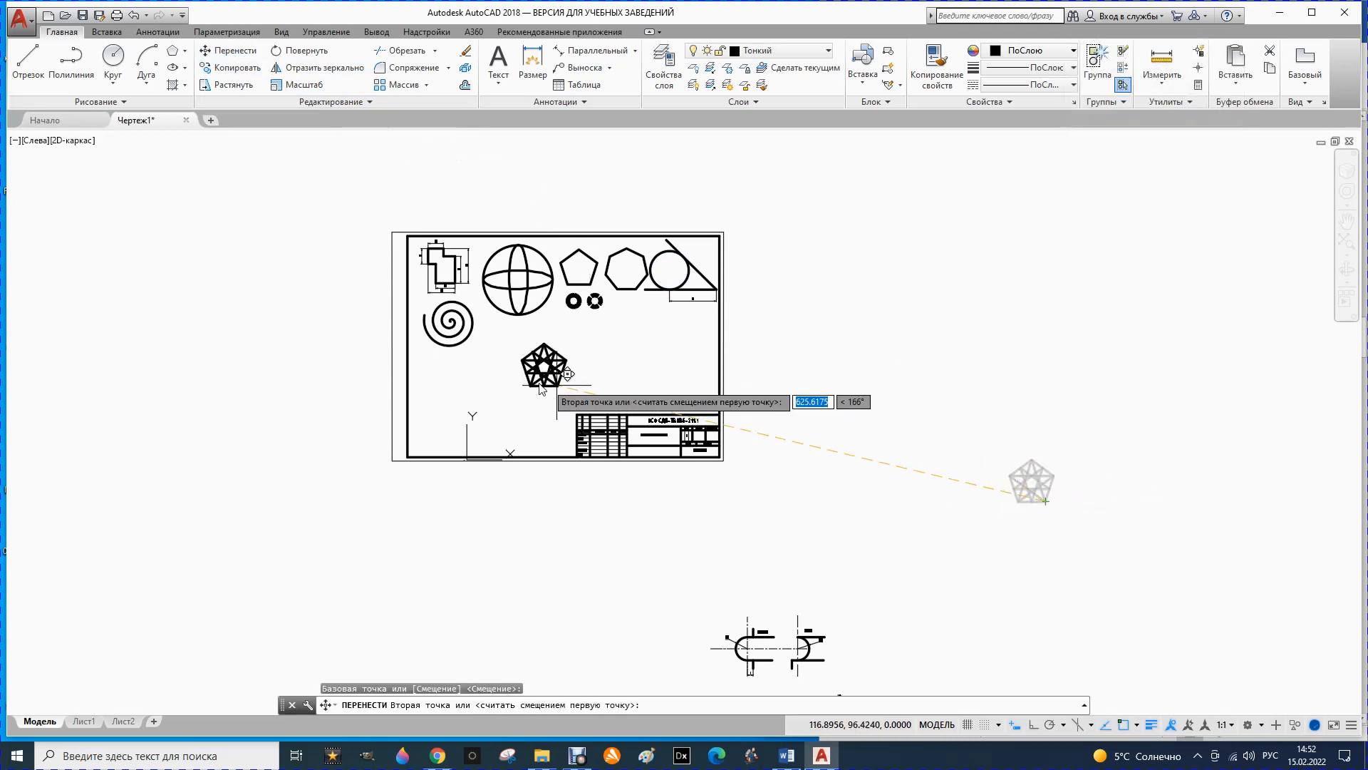
{"action": "left_click", "coordinate": [468, 391]}
- Move the uppermost pair of mouldings with their dimensions and labels into the frame, below the rings and the tangent-line figure
{"action": "scroll", "coordinate": [558, 370], "scroll_direction": "down", "scroll_amount": 2}
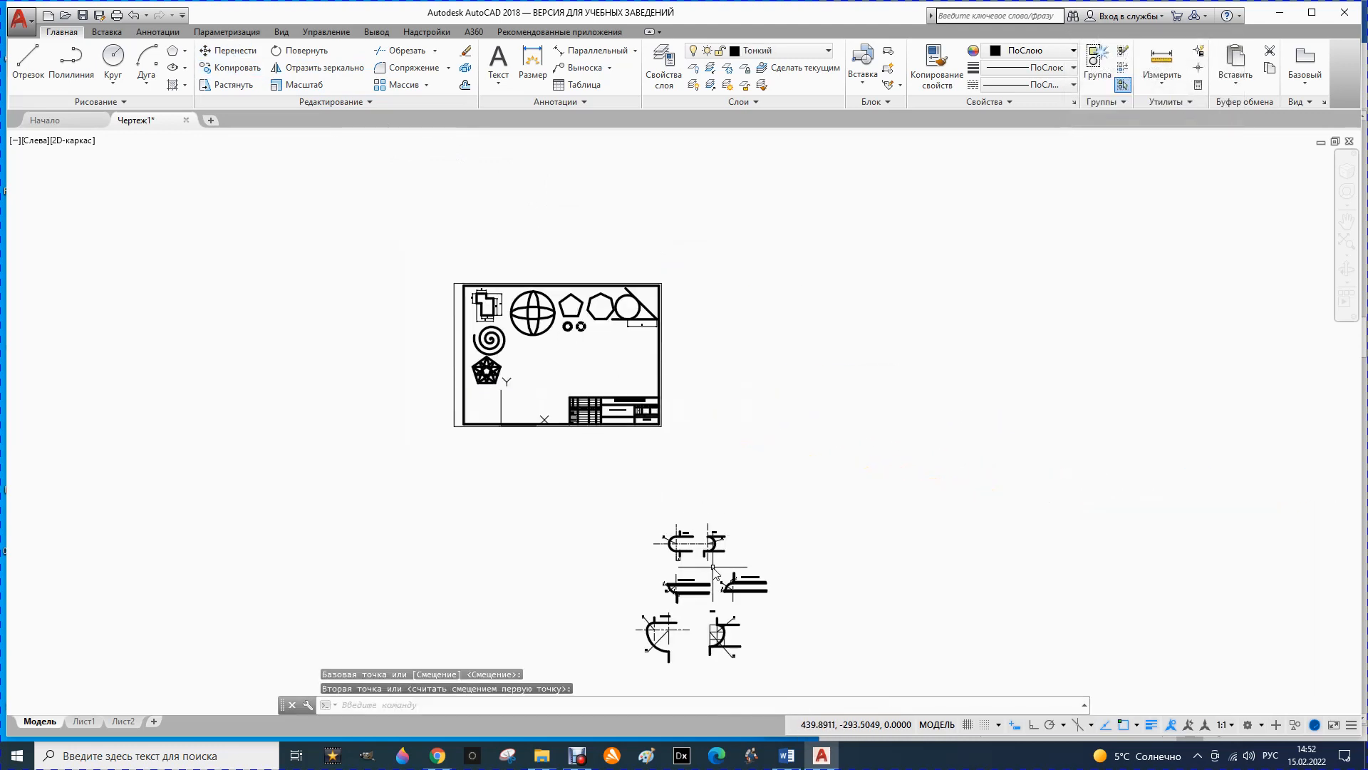
{"action": "scroll", "coordinate": [715, 570], "scroll_direction": "up", "scroll_amount": 2}
{"action": "mouse_move", "coordinate": [586, 497]}
{"action": "left_mouse_down"}
{"action": "mouse_move", "coordinate": [763, 464]}
{"action": "mouse_move", "coordinate": [715, 550]}
{"action": "mouse_move", "coordinate": [580, 549]}
{"action": "mouse_move", "coordinate": [583, 528]}
{"action": "left_mouse_up"}
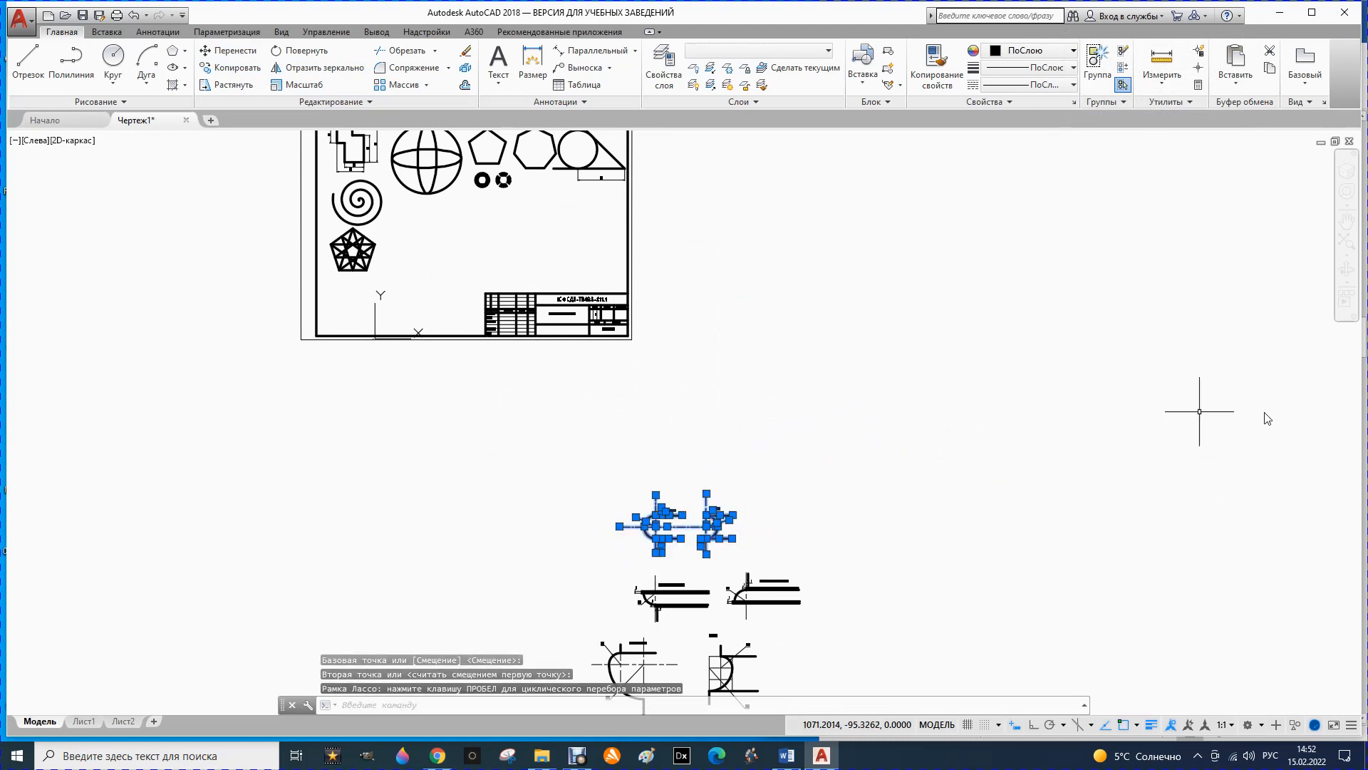
{"action": "left_click", "coordinate": [228, 51]}
{"action": "left_click", "coordinate": [732, 538]}
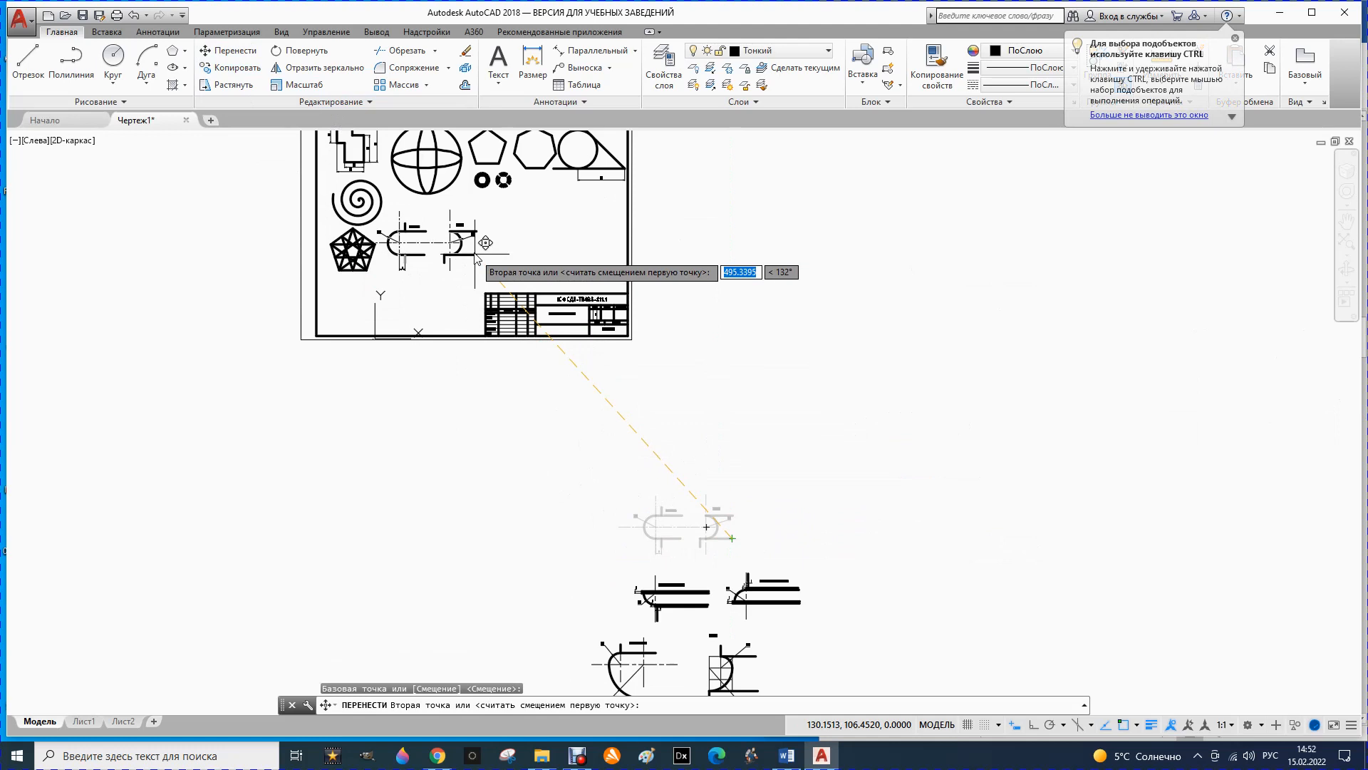
{"action": "left_click", "coordinate": [606, 223]}
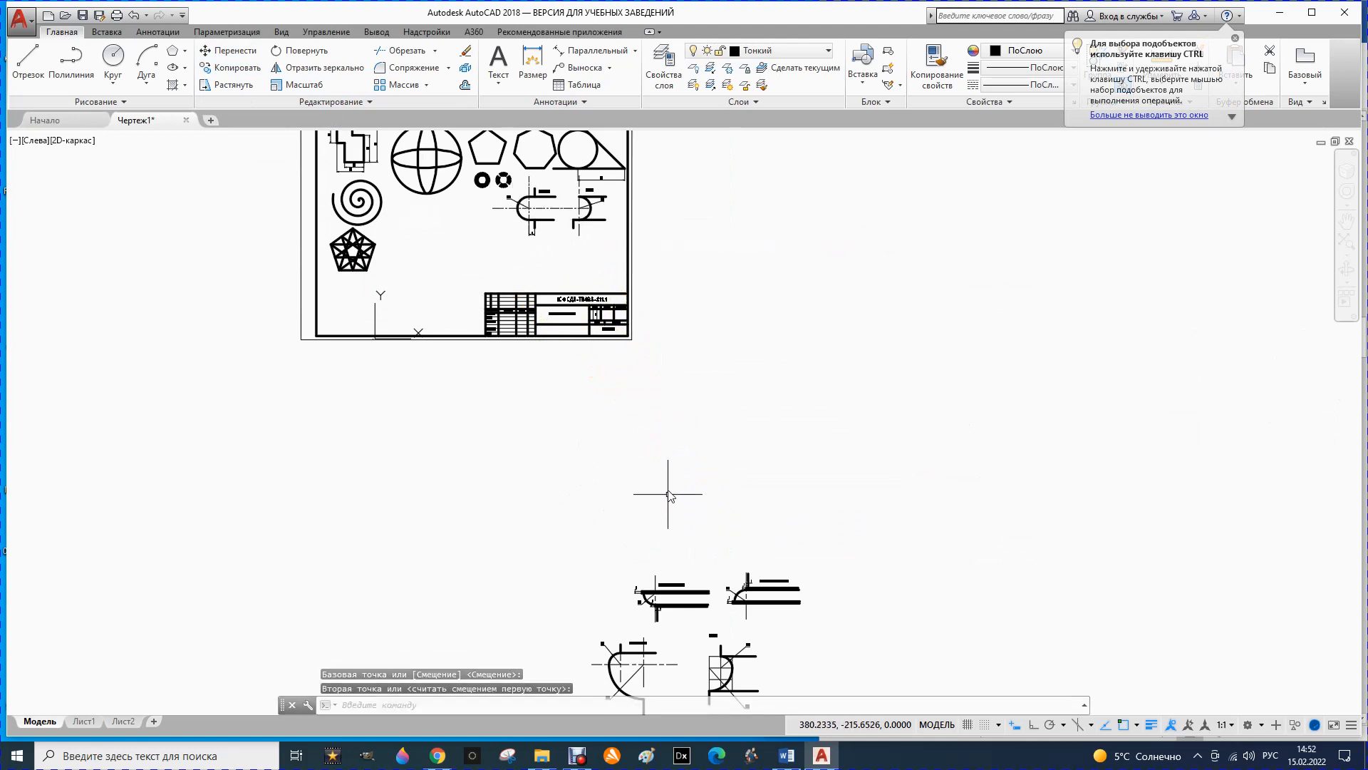
- Move the "Сложный торус" moulding with its dimensions and label into the frame, to the lower right of the star-patterned pentagon
{"action": "scroll", "coordinate": [668, 504], "scroll_direction": "down", "scroll_amount": 2}
{"action": "scroll", "coordinate": [659, 627], "scroll_direction": "up", "scroll_amount": 2}
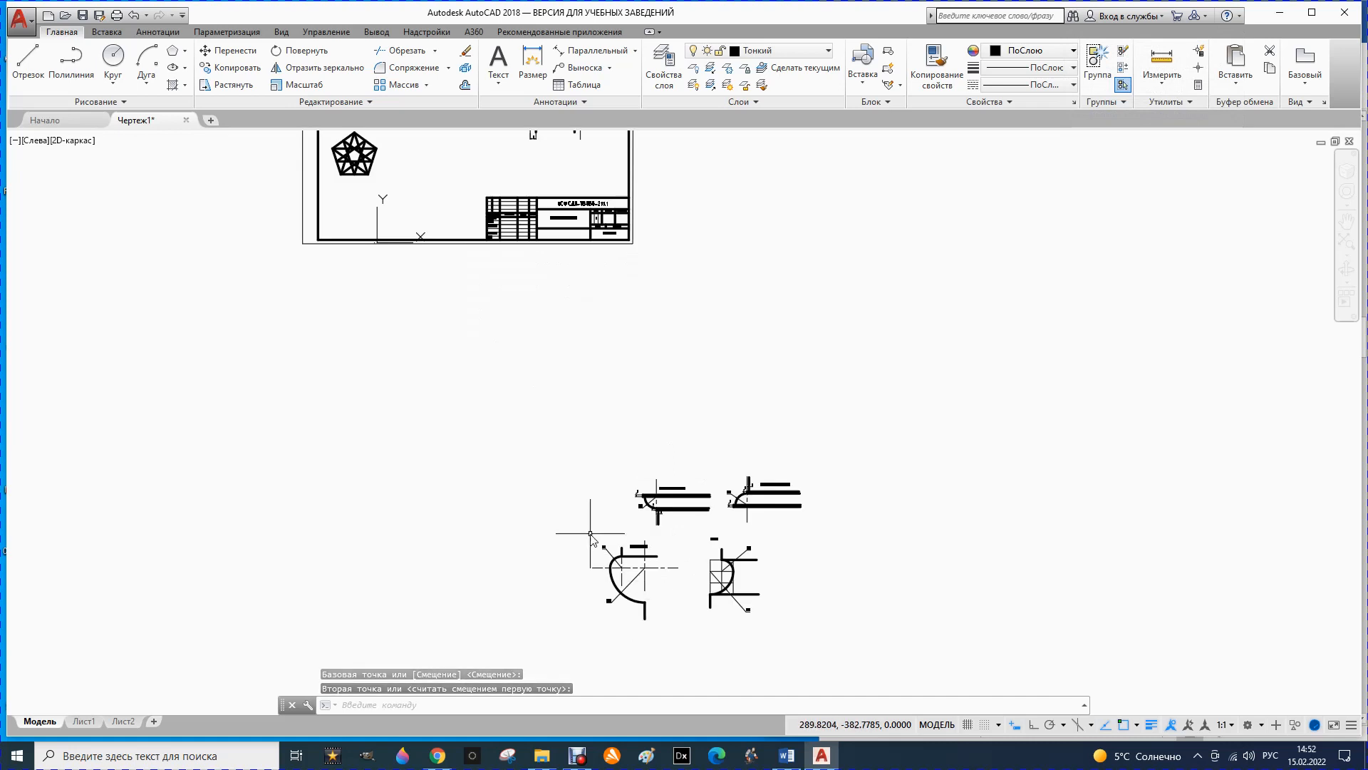
{"action": "mouse_move", "coordinate": [585, 529]}
{"action": "left_mouse_down"}
{"action": "mouse_move", "coordinate": [656, 543]}
{"action": "mouse_move", "coordinate": [693, 574]}
{"action": "mouse_move", "coordinate": [645, 645]}
{"action": "left_mouse_up"}
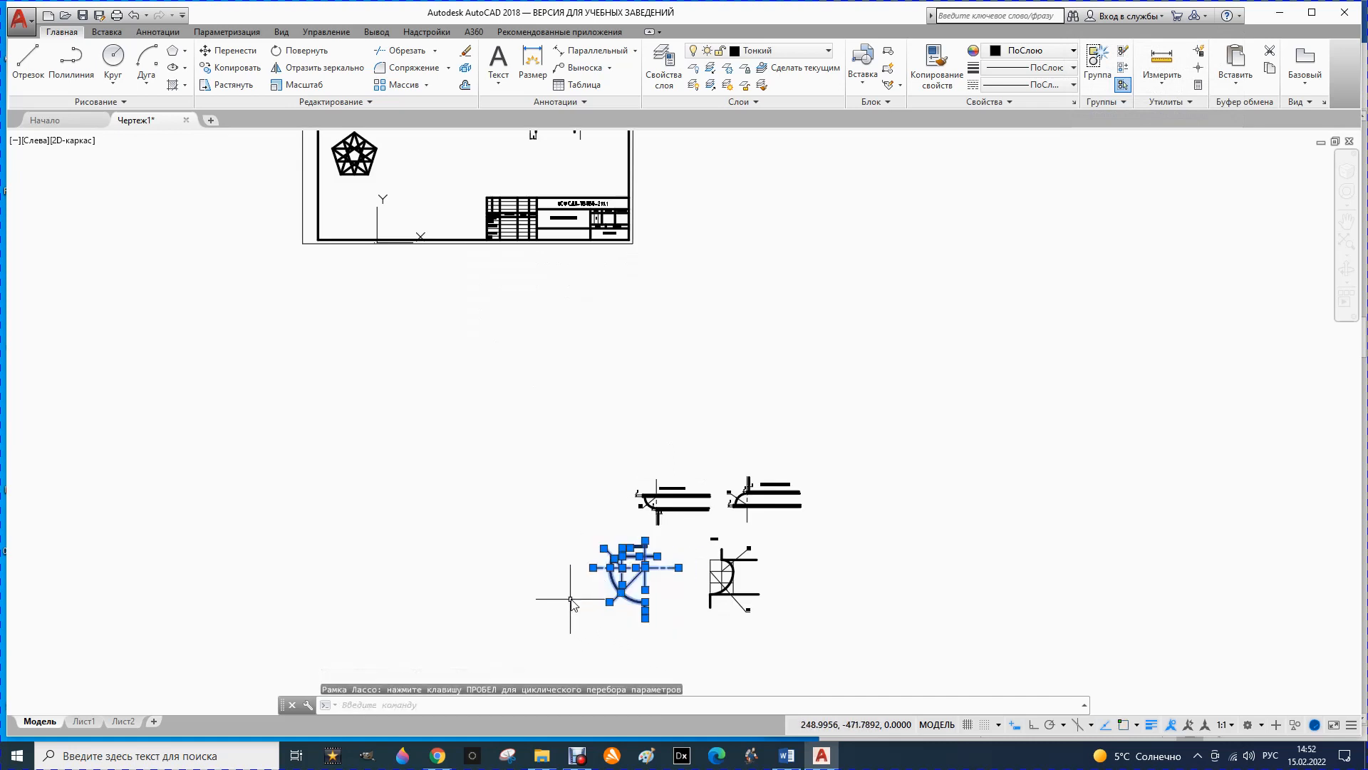
{"action": "left_click", "coordinate": [236, 58]}
{"action": "left_click", "coordinate": [606, 550]}
{"action": "scroll", "coordinate": [456, 349], "scroll_direction": "down", "scroll_amount": 2}
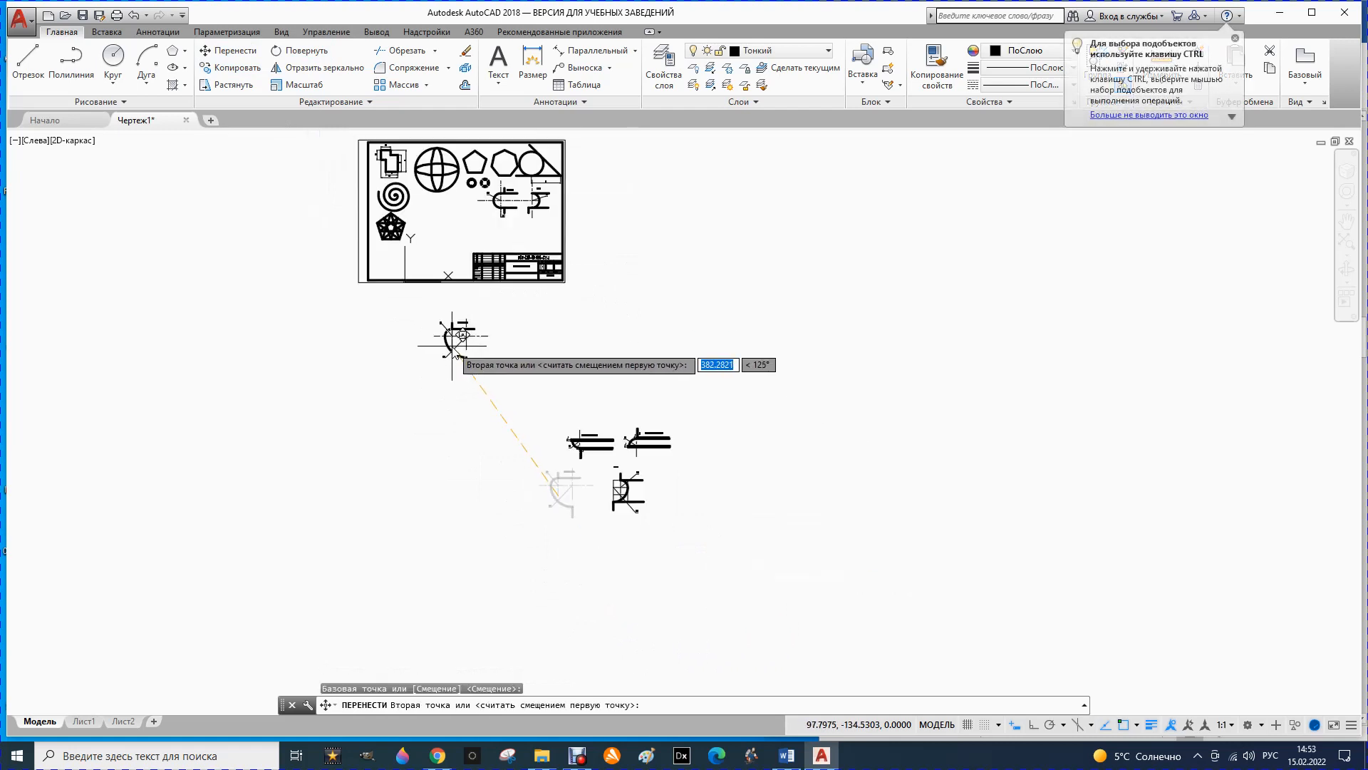
{"action": "scroll", "coordinate": [417, 257], "scroll_direction": "up", "scroll_amount": 3}
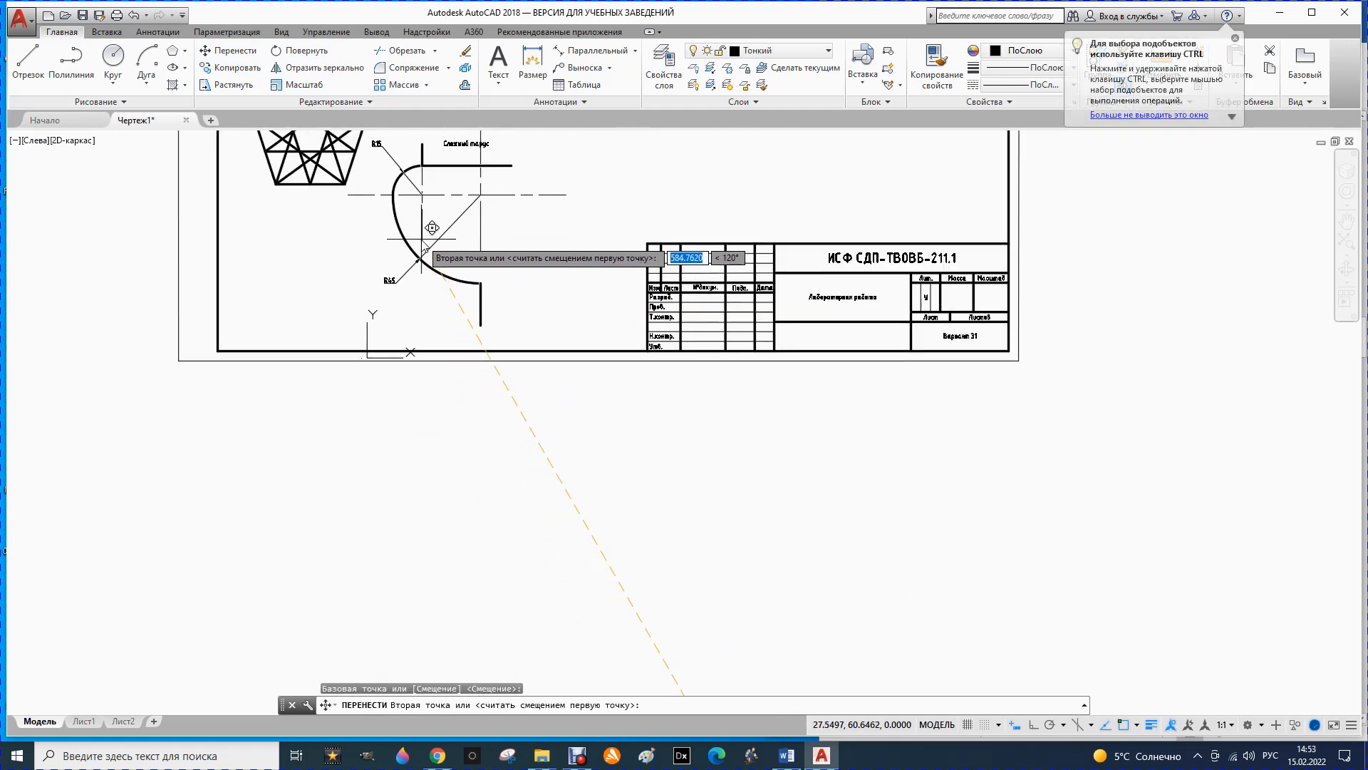
{"action": "key", "text": "Escape"}
{"action": "scroll", "coordinate": [758, 465], "scroll_direction": "down", "scroll_amount": 4}
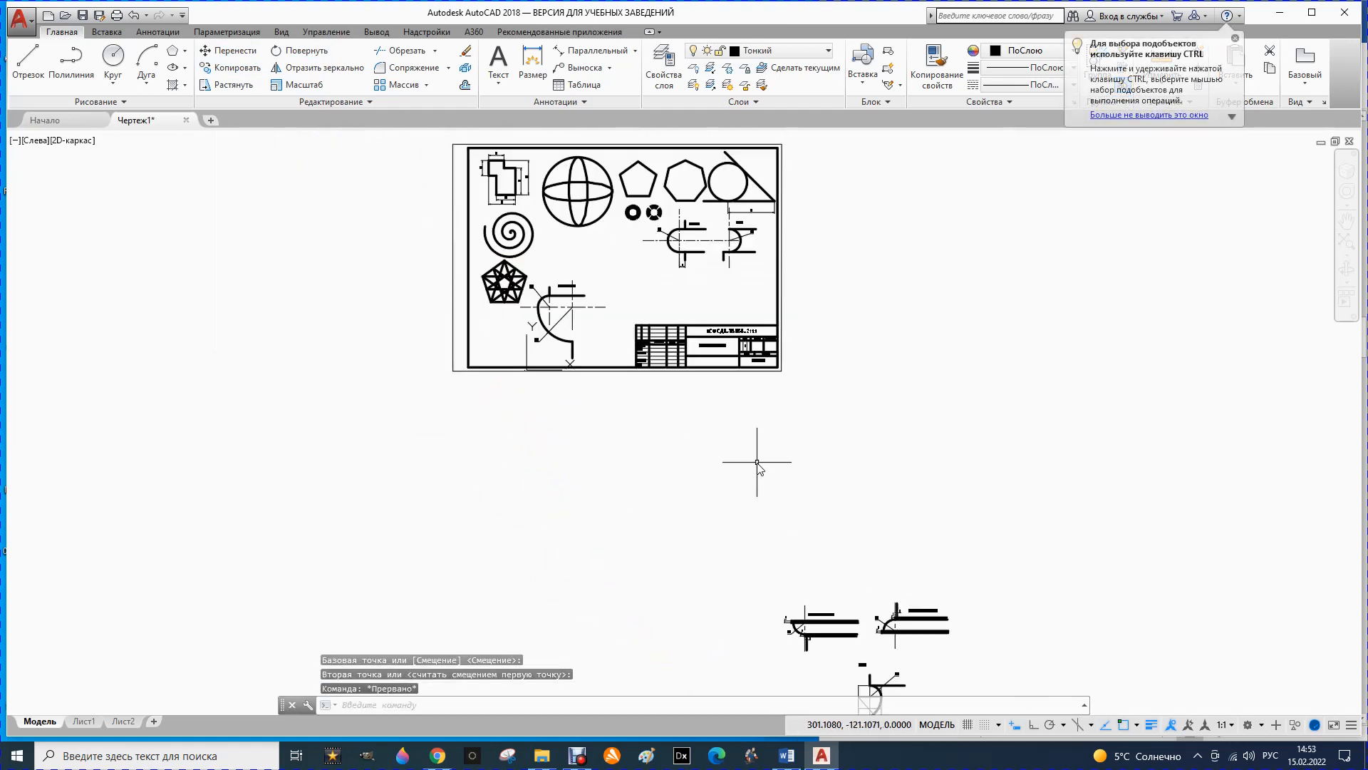
- Move the "Четверной вал прямой" and "Четверной вал обратный" mouldings with their dimensions and labels into the frame, just above the title block
{"action": "scroll", "coordinate": [757, 464], "scroll_direction": "down", "scroll_amount": 4}
{"action": "scroll", "coordinate": [800, 523], "scroll_direction": "up", "scroll_amount": 2}
{"action": "left_click", "coordinate": [710, 491]}
{"action": "mouse_move", "coordinate": [812, 484]}
{"action": "left_mouse_down"}
{"action": "mouse_move", "coordinate": [874, 536]}
{"action": "mouse_move", "coordinate": [734, 549]}
{"action": "left_mouse_up"}
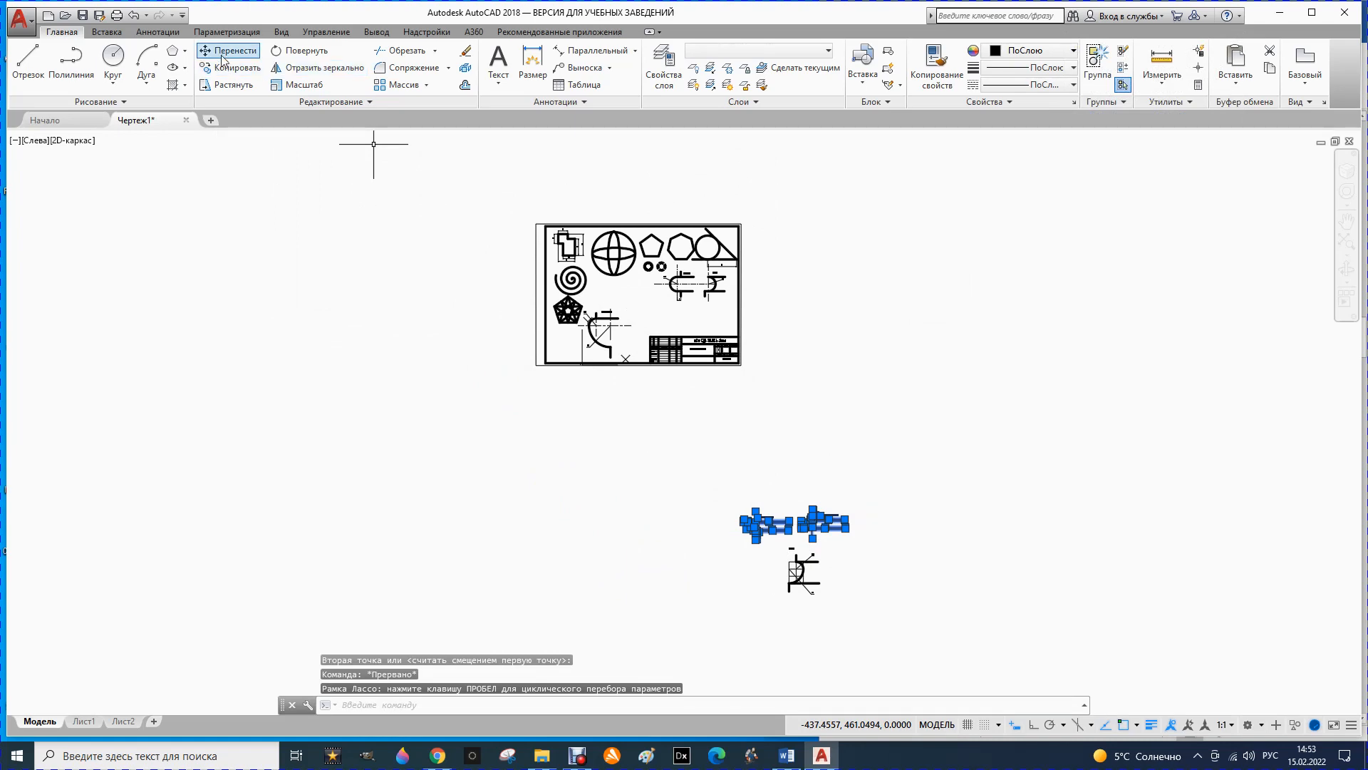
{"action": "left_click", "coordinate": [222, 51]}
{"action": "left_click", "coordinate": [845, 528]}
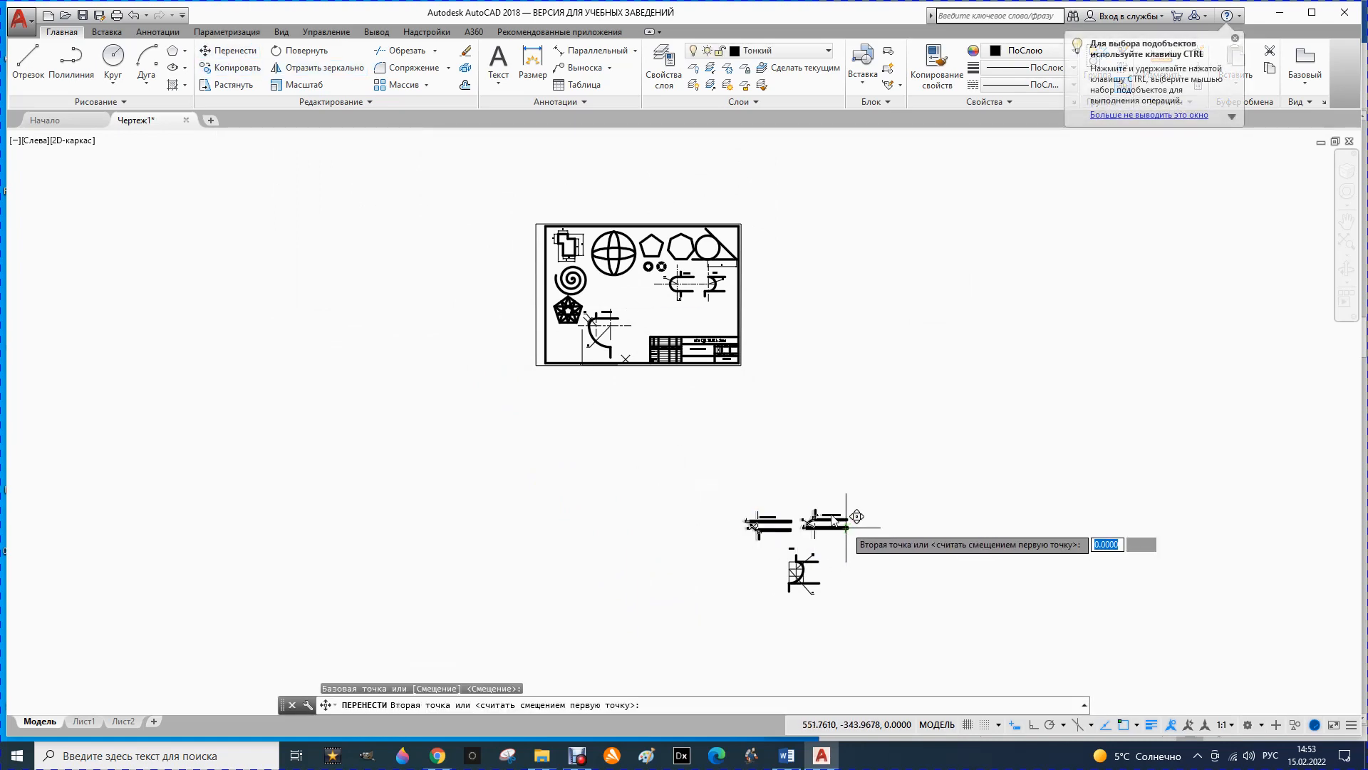
{"action": "scroll", "coordinate": [720, 317], "scroll_direction": "up", "scroll_amount": 2}
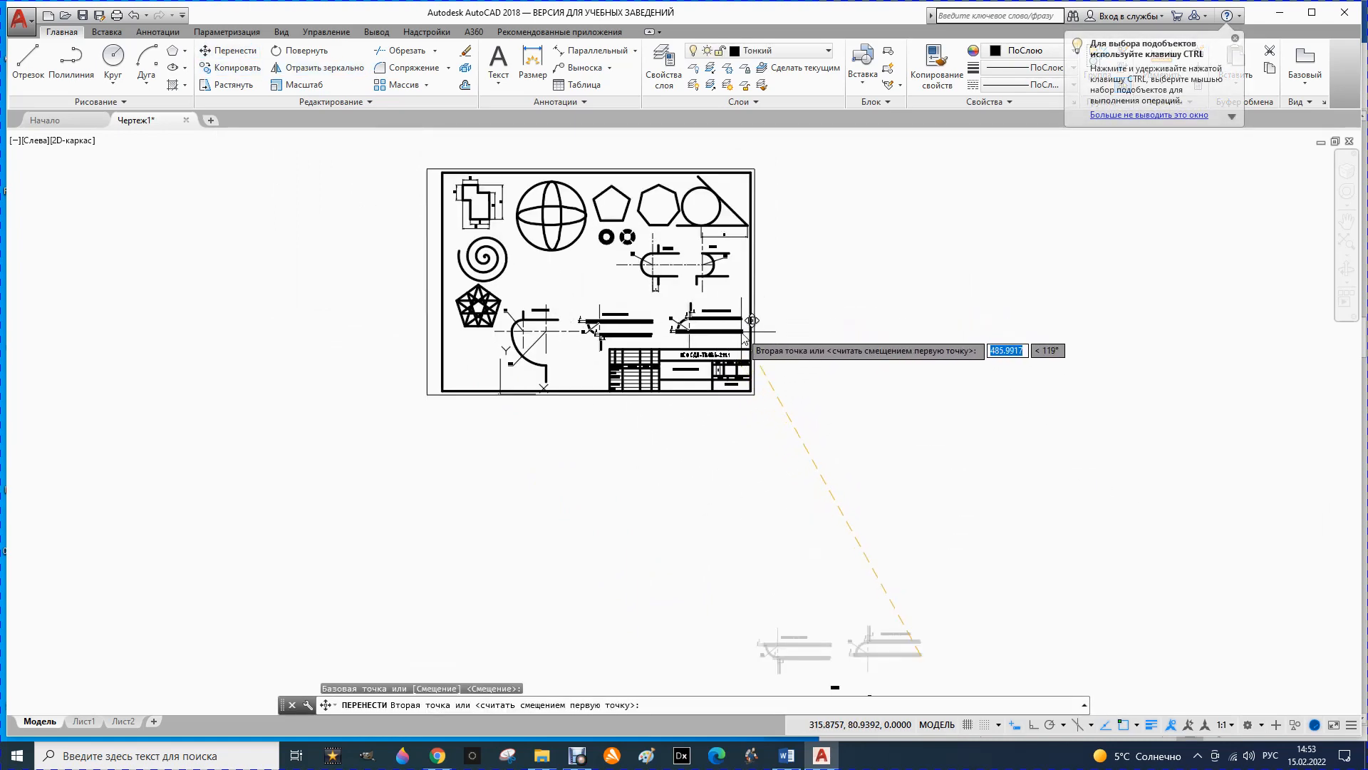
{"action": "left_click", "coordinate": [744, 331]}
{"action": "scroll", "coordinate": [761, 427], "scroll_direction": "down", "scroll_amount": 4}
{"action": "key", "text": "Escape"}
- Move the "Скоция" moulding with its dimensions and label into the frame, below the sphere figure and above the "Сложный торус" moulding
{"action": "scroll", "coordinate": [784, 552], "scroll_direction": "up", "scroll_amount": 4}
{"action": "mouse_move", "coordinate": [764, 568]}
{"action": "left_mouse_down"}
{"action": "mouse_move", "coordinate": [779, 456]}
{"action": "mouse_move", "coordinate": [819, 601]}
{"action": "mouse_move", "coordinate": [774, 581]}
{"action": "left_mouse_up"}
{"action": "left_click", "coordinate": [219, 52]}
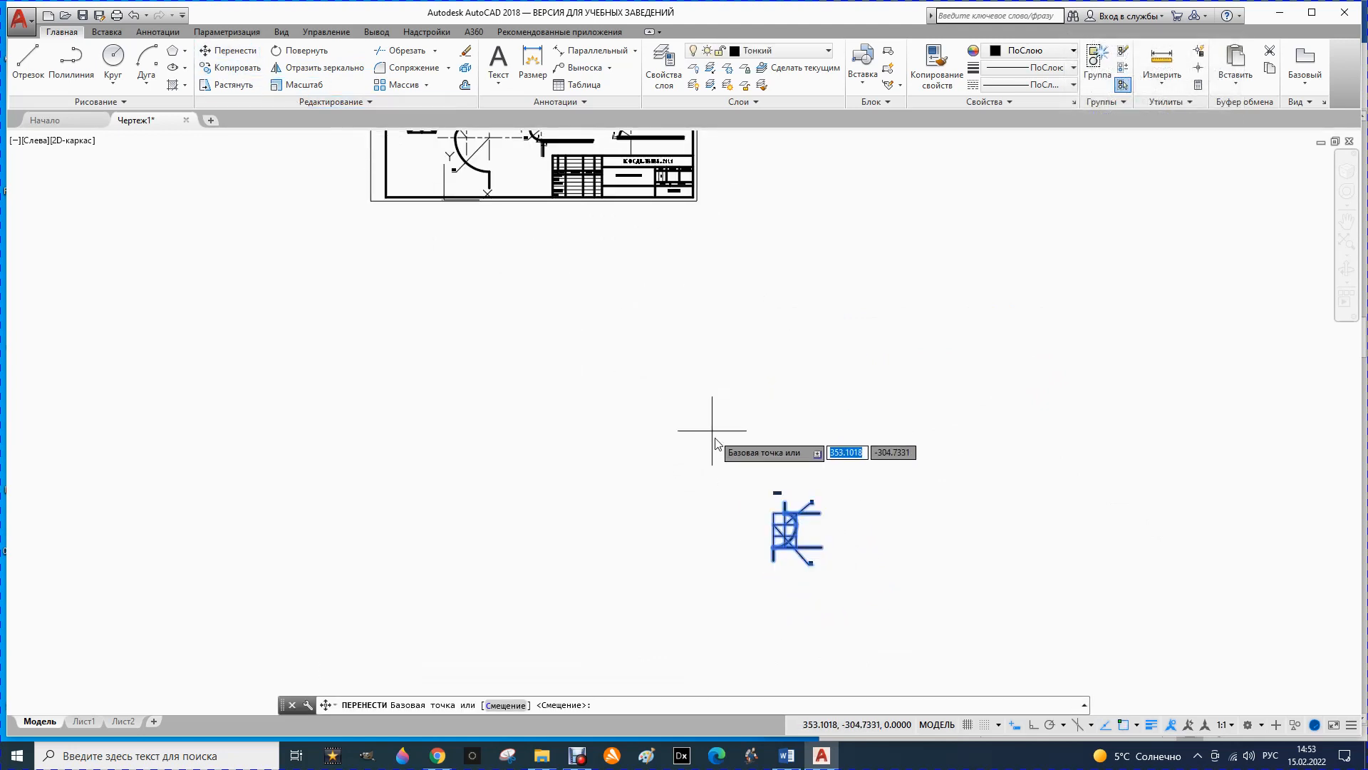
{"action": "left_click", "coordinate": [784, 540]}
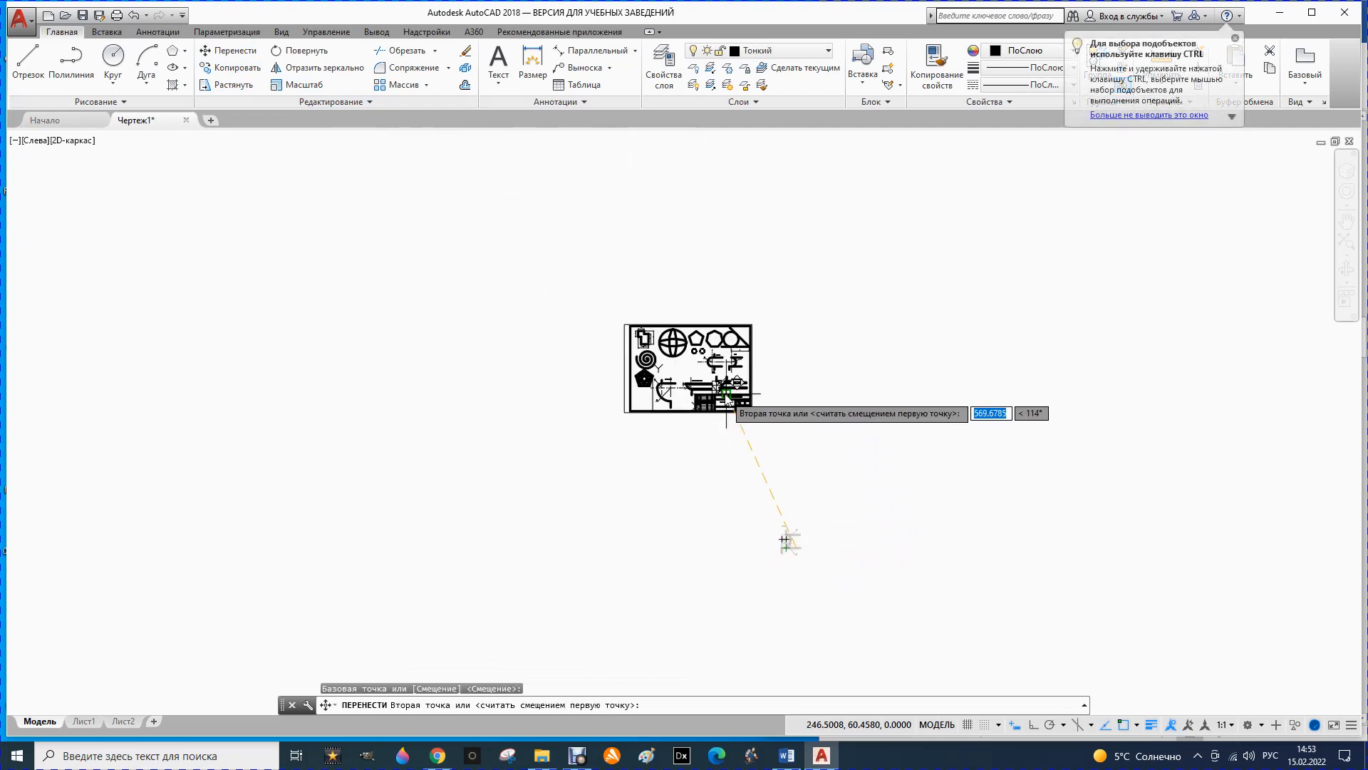
{"action": "scroll", "coordinate": [700, 367], "scroll_direction": "up", "scroll_amount": 8}
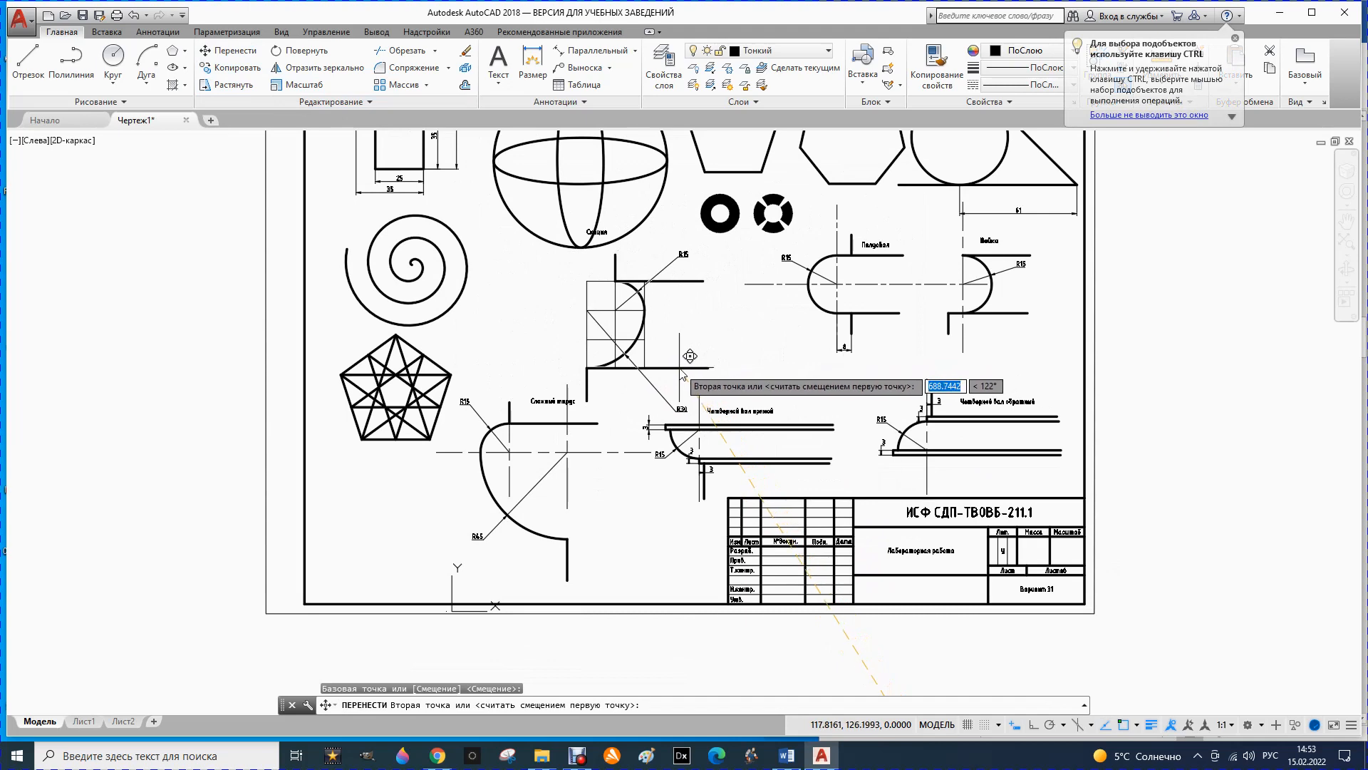
{"action": "key", "text": "Escape"}
{"action": "key", "text": "Escape"}
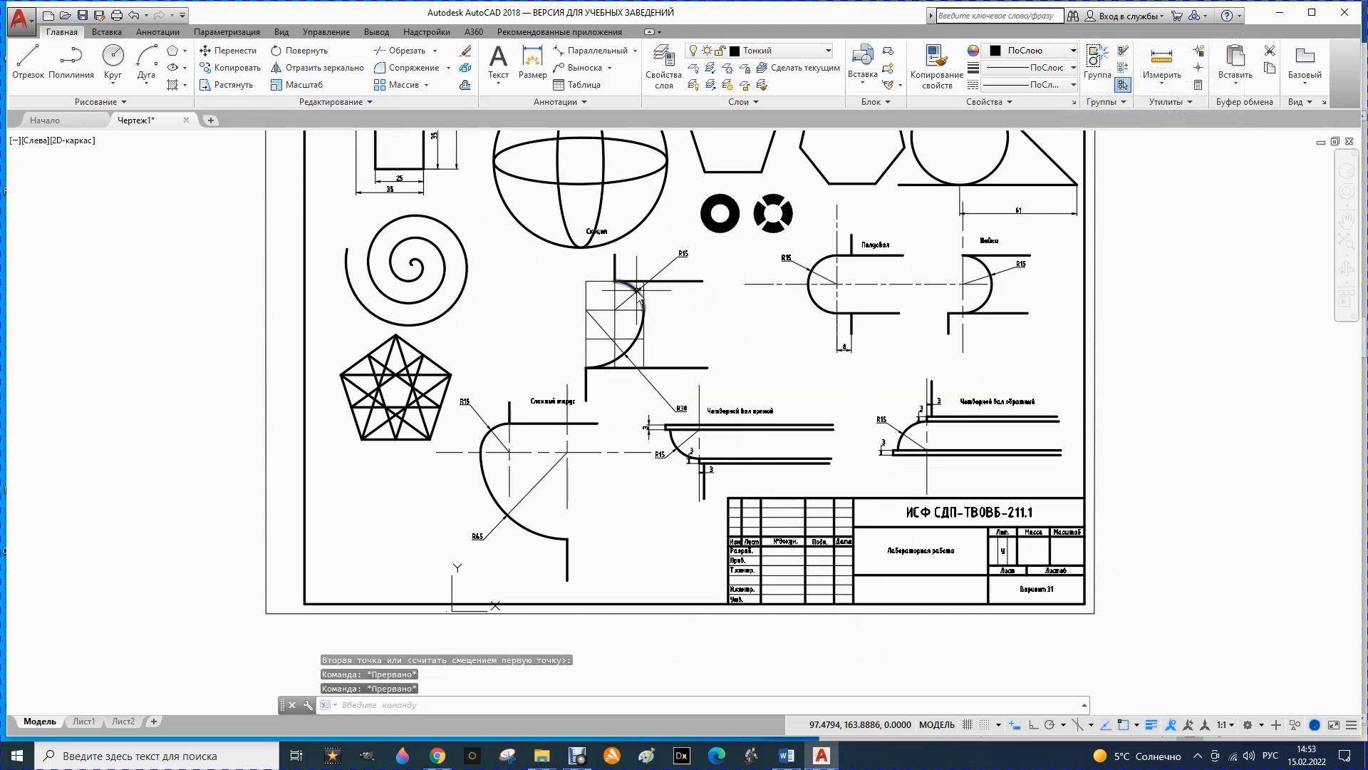
- Move the "Скоция" label off the sphere figure to the right of the moulding's curve, between its two horizontal lines
{"action": "left_click", "coordinate": [599, 230]}
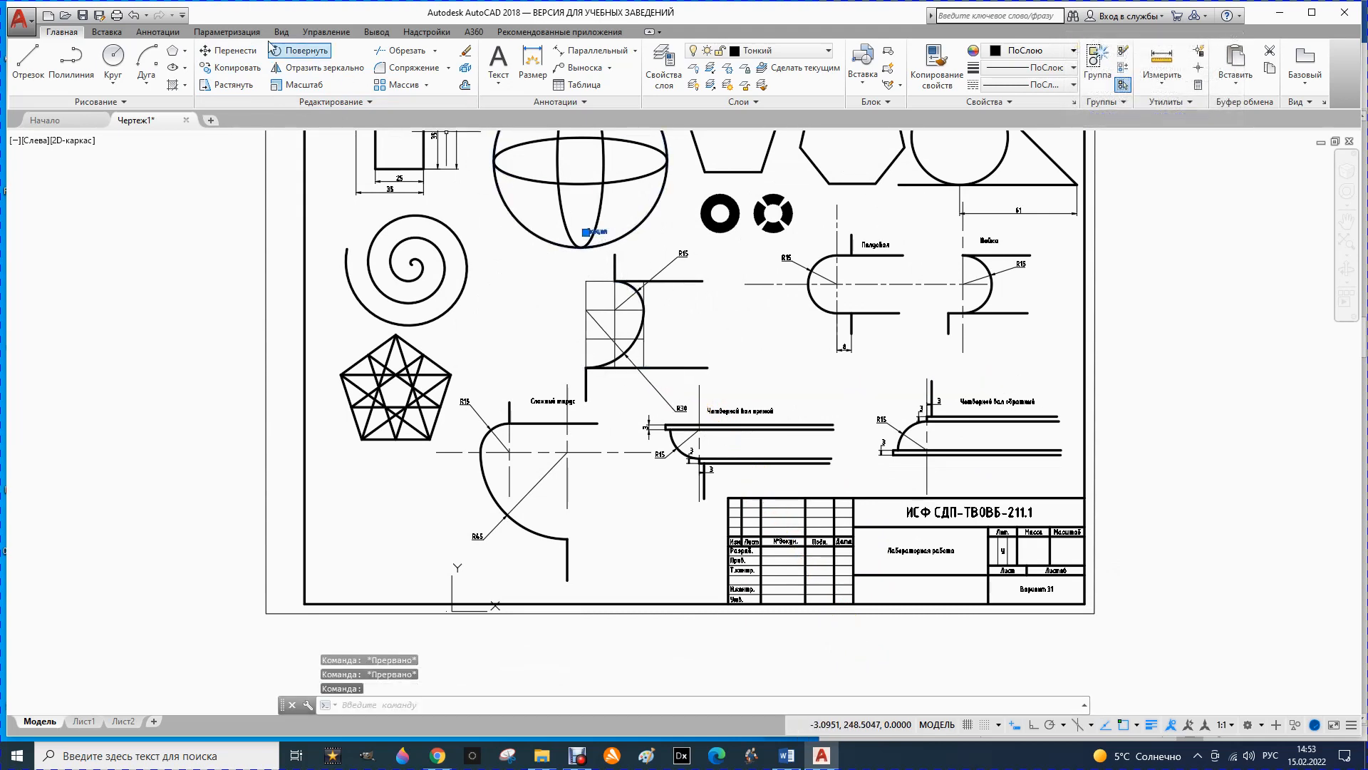
{"action": "left_click", "coordinate": [236, 54]}
{"action": "left_click", "coordinate": [604, 245]}
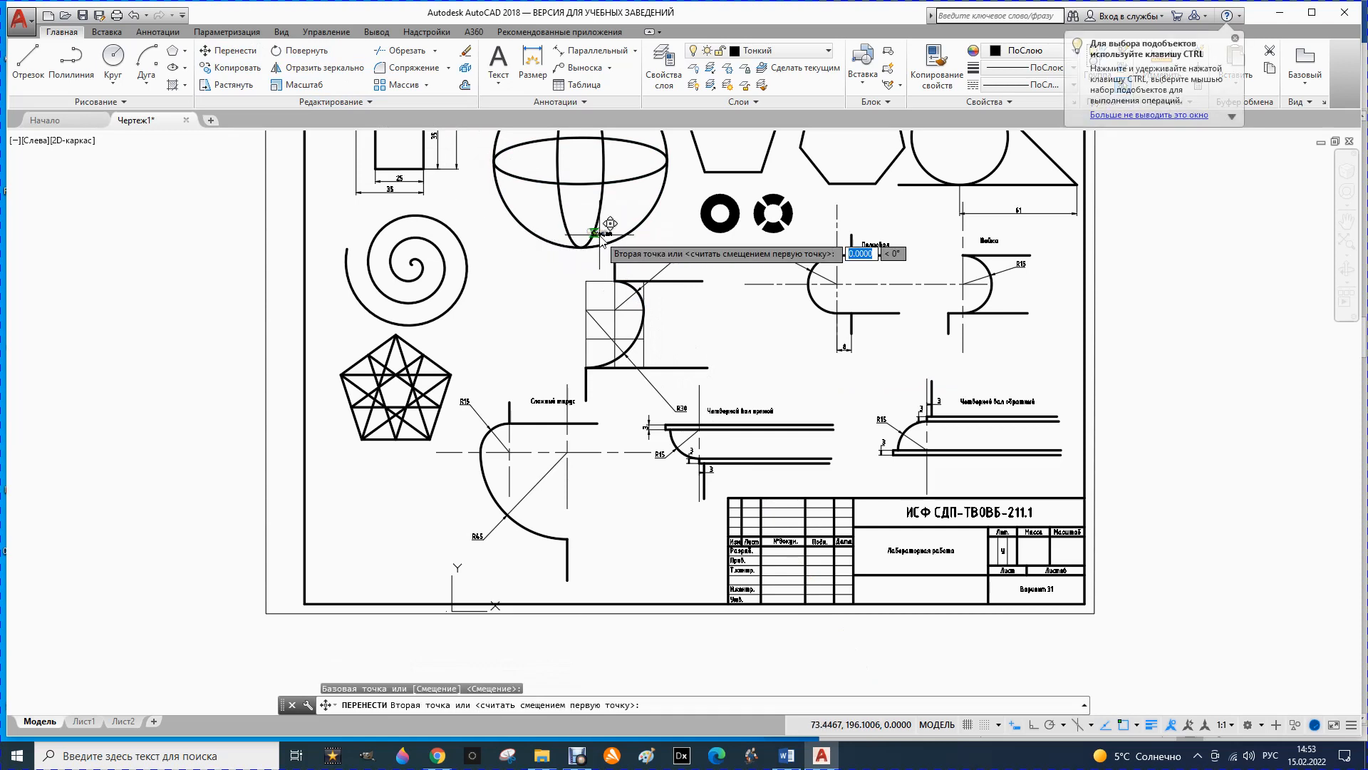
{"action": "left_click", "coordinate": [680, 312]}
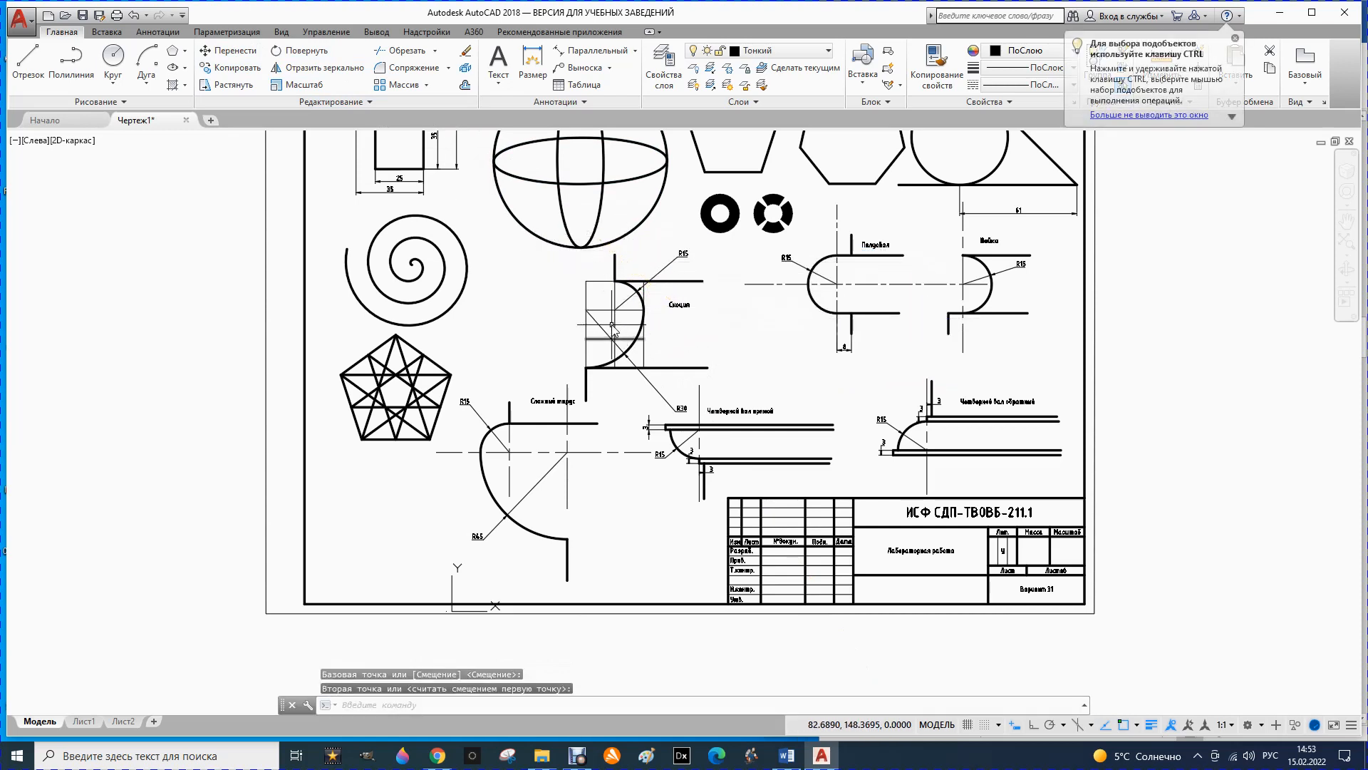
{"action": "scroll", "coordinate": [637, 330], "scroll_direction": "down", "scroll_amount": 2}
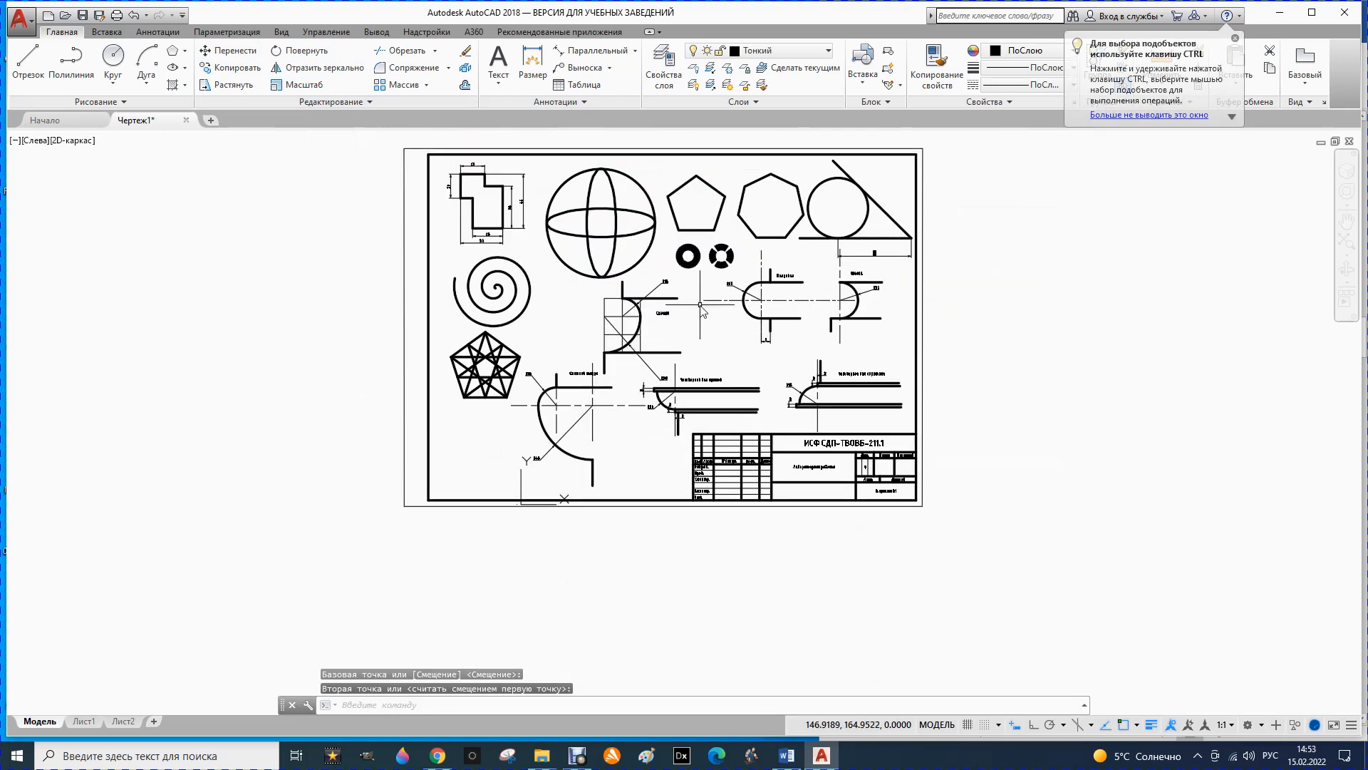
- Select all centre lines similar to the horizontal axis of the "Полуовал" moulding and set their linetype scale to 0.5
{"action": "scroll", "coordinate": [727, 303], "scroll_direction": "up", "scroll_amount": 3}
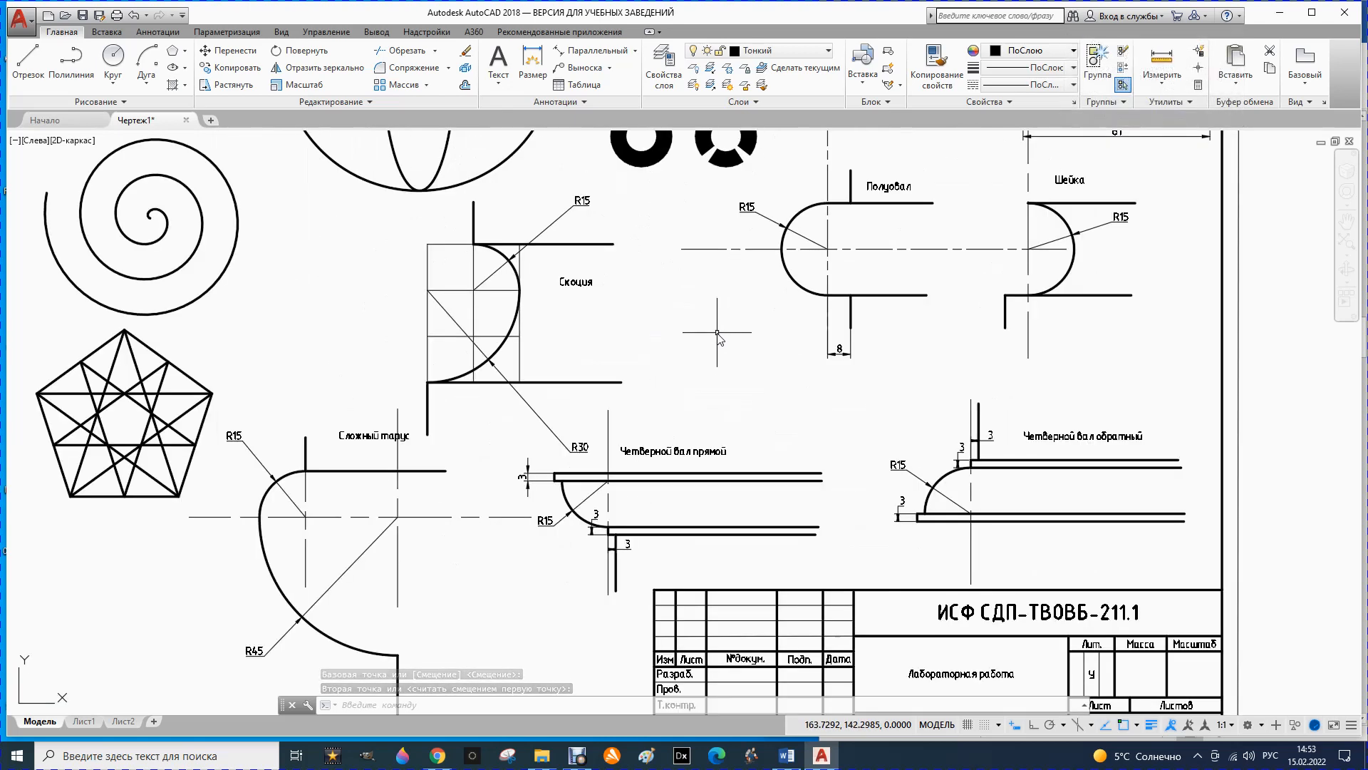
{"action": "scroll", "coordinate": [717, 332], "scroll_direction": "down", "scroll_amount": 2}
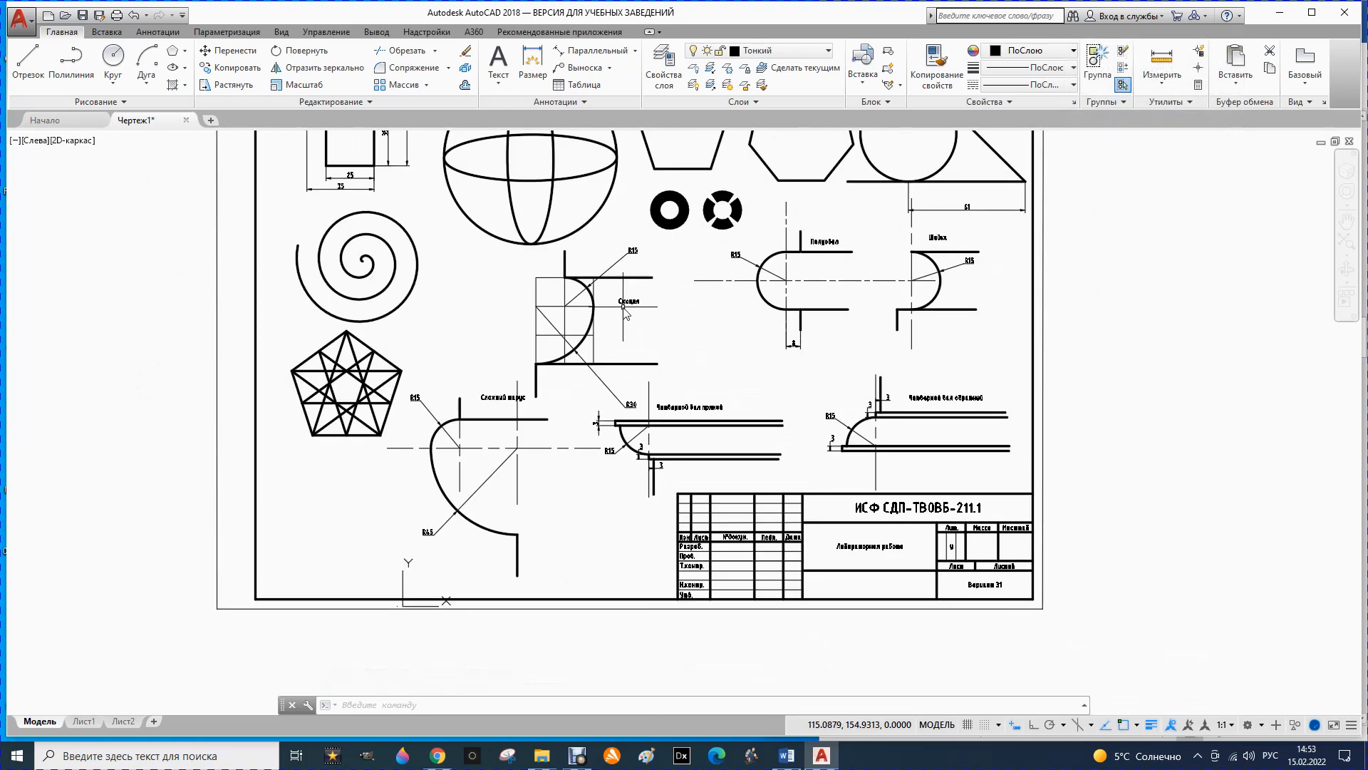
{"action": "scroll", "coordinate": [610, 231], "scroll_direction": "up", "scroll_amount": 2}
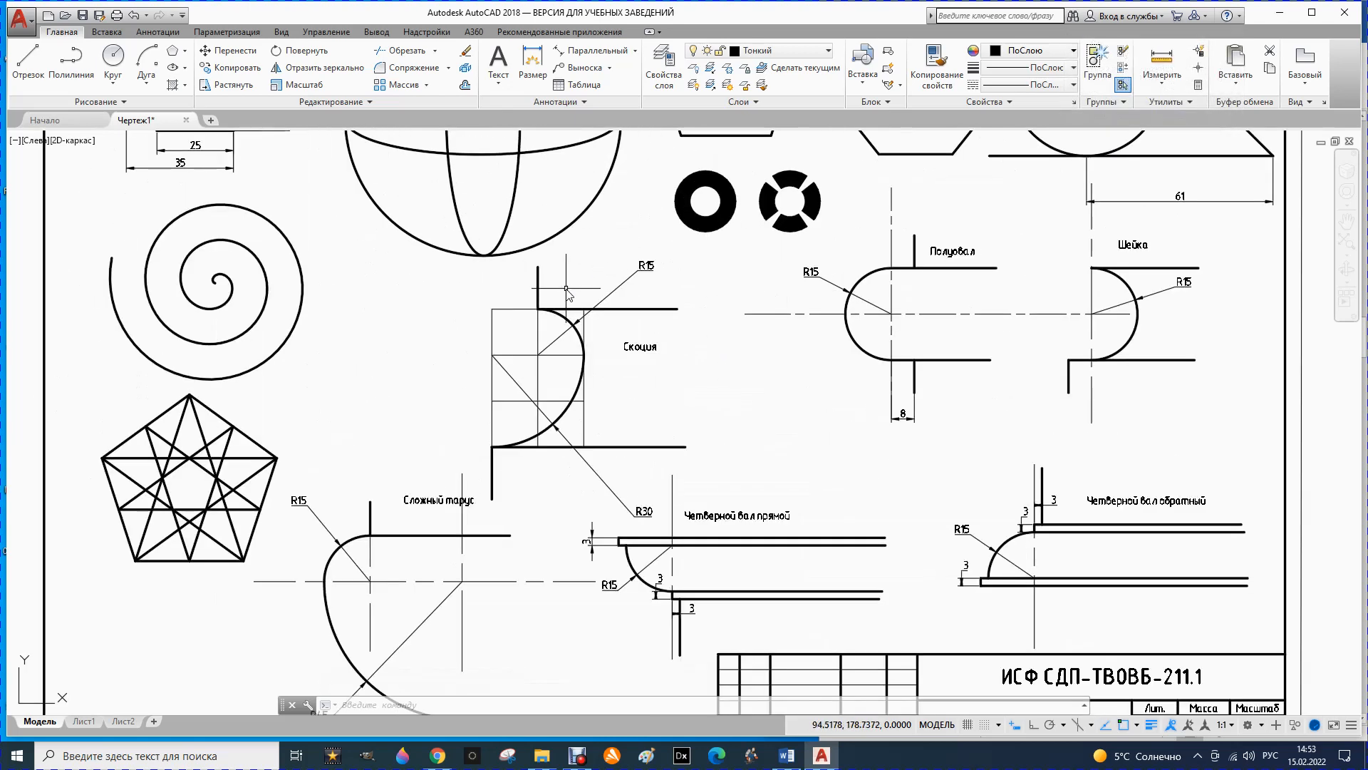
{"action": "right_click", "coordinate": [929, 319]}
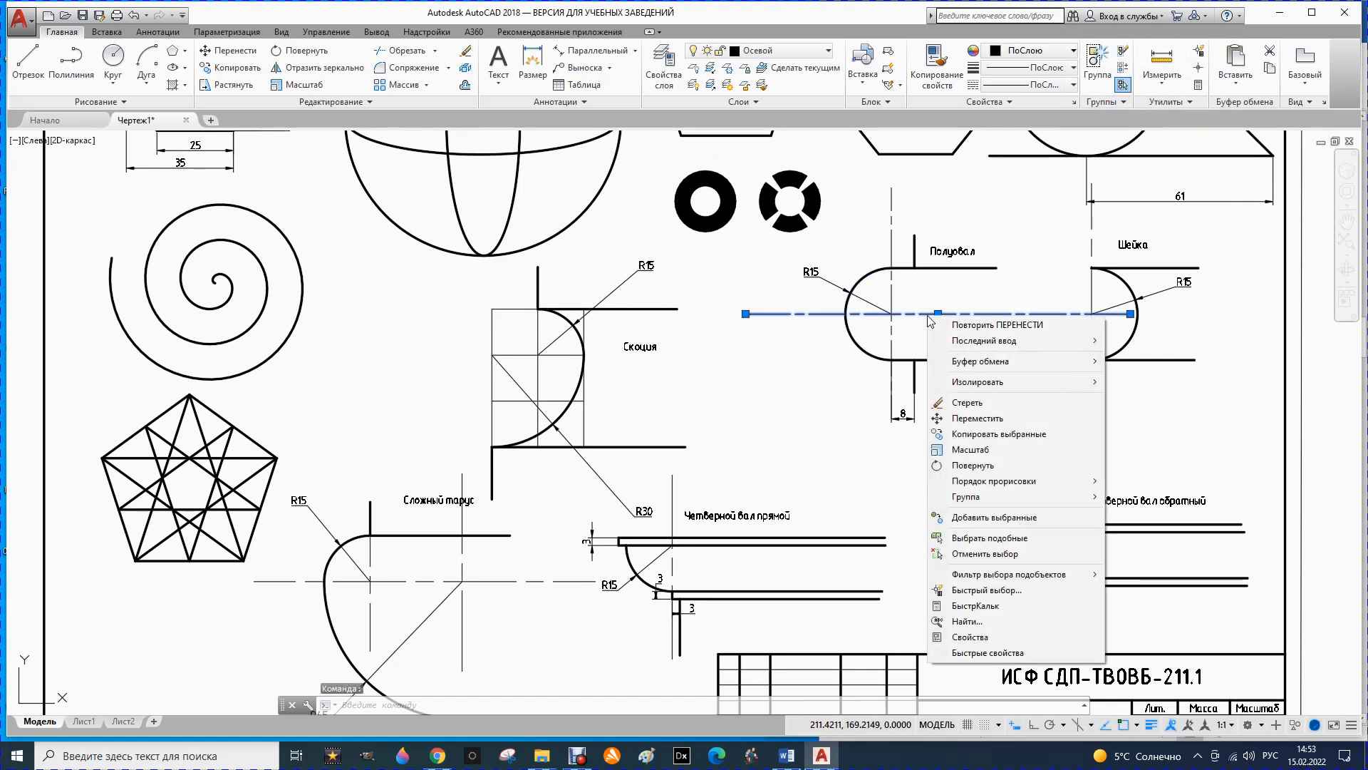
{"action": "left_click", "coordinate": [966, 539]}
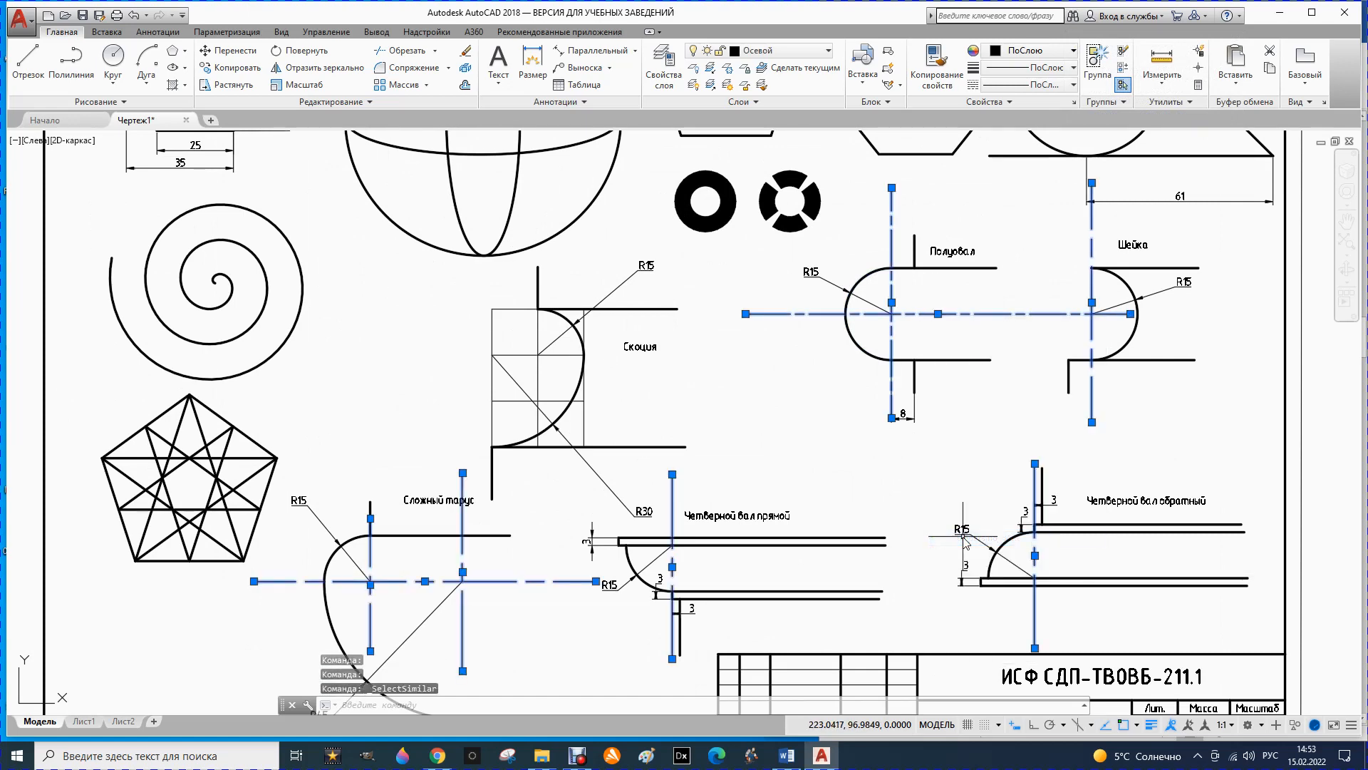
{"action": "right_click", "coordinate": [891, 398]}
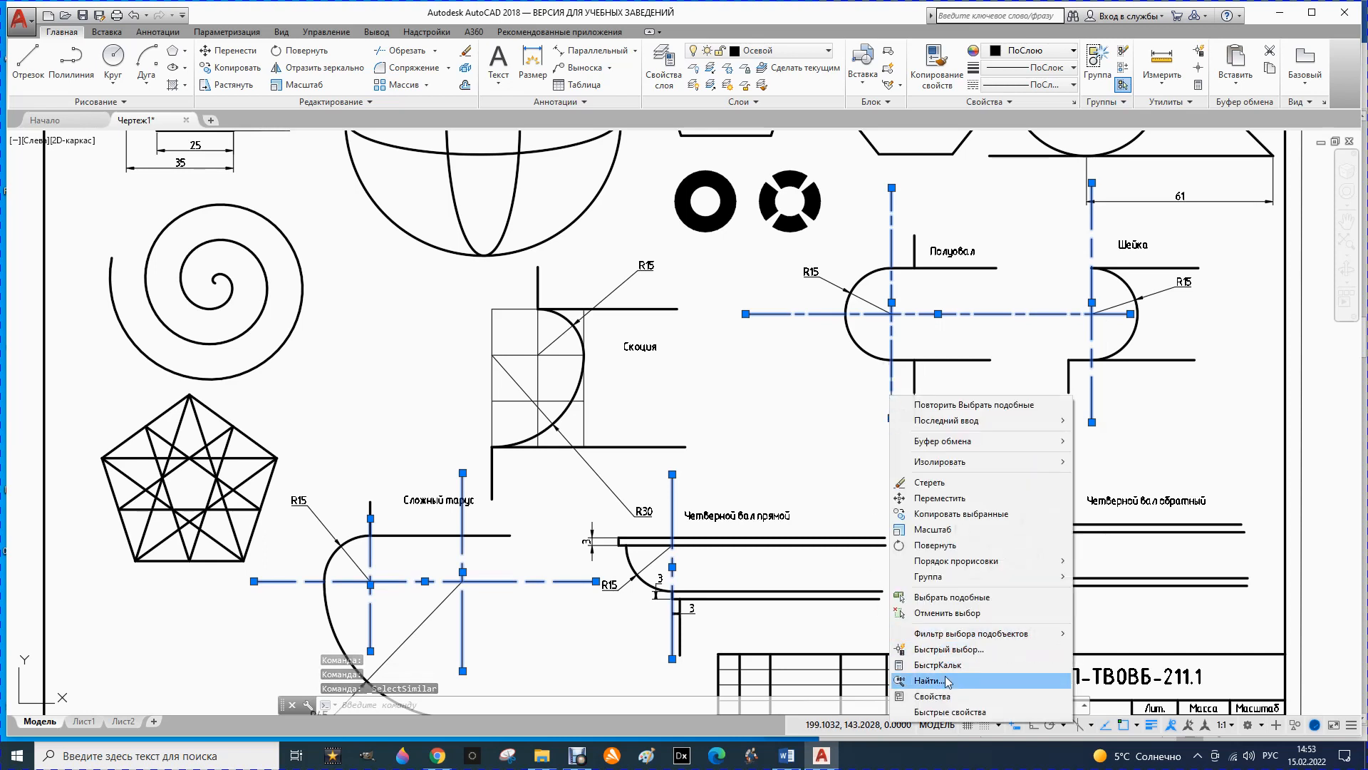
{"action": "left_click", "coordinate": [932, 696]}
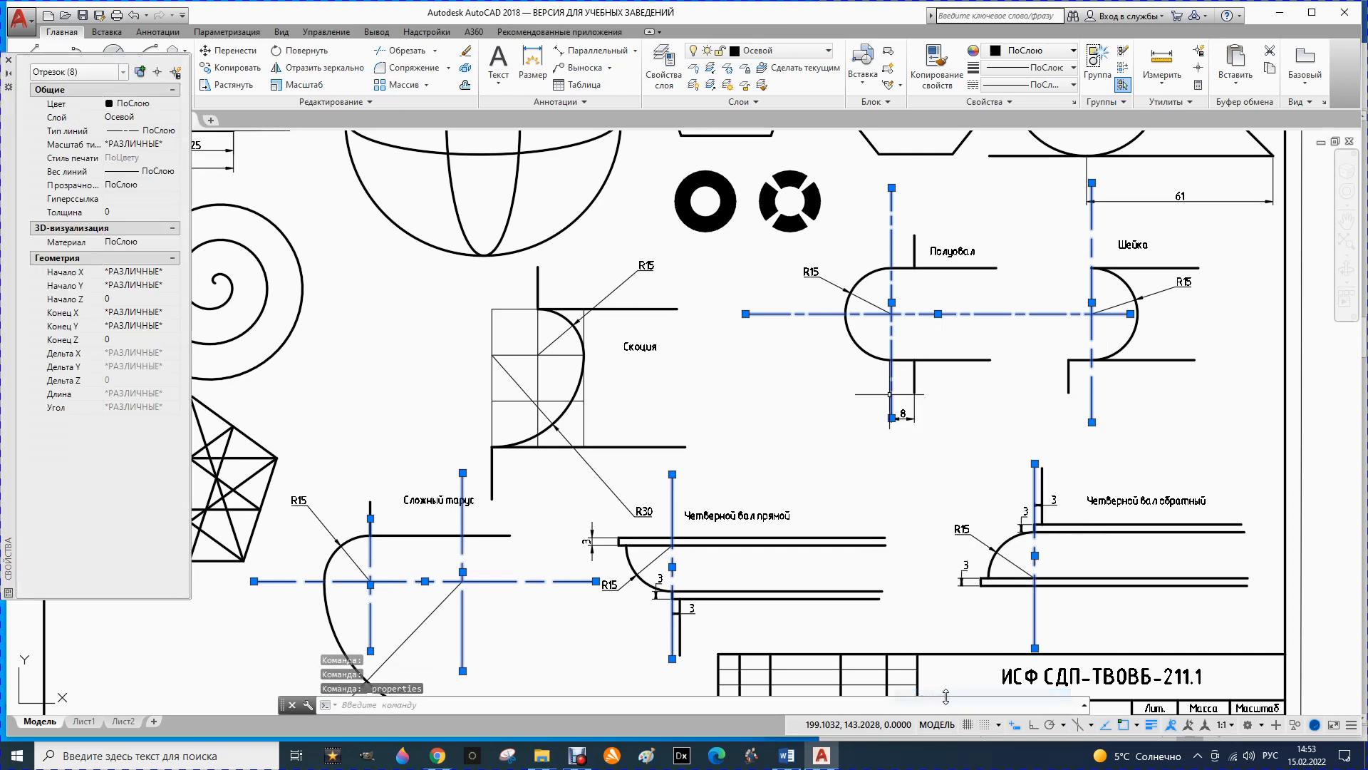
{"action": "left_click", "coordinate": [153, 146]}
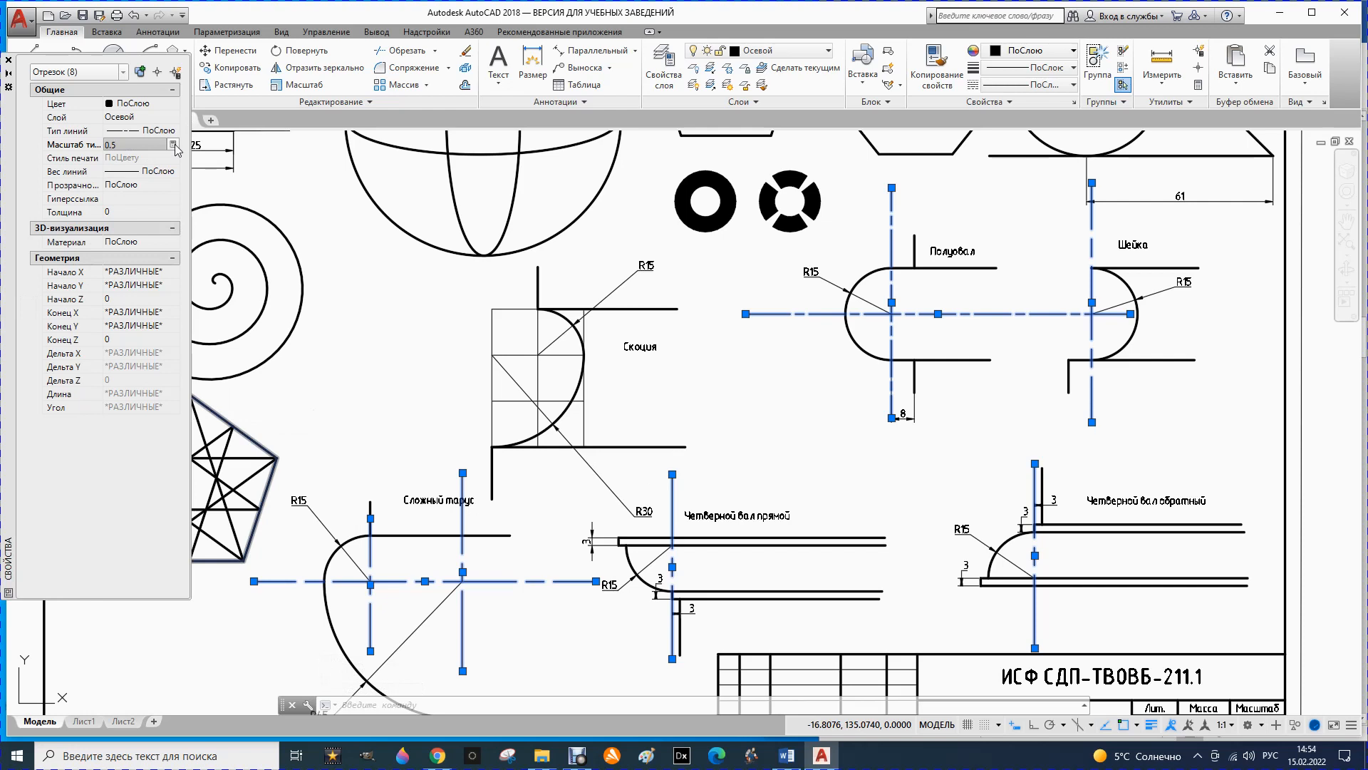
{"action": "left_click", "coordinate": [8, 60]}
{"action": "left_click", "coordinate": [348, 283]}
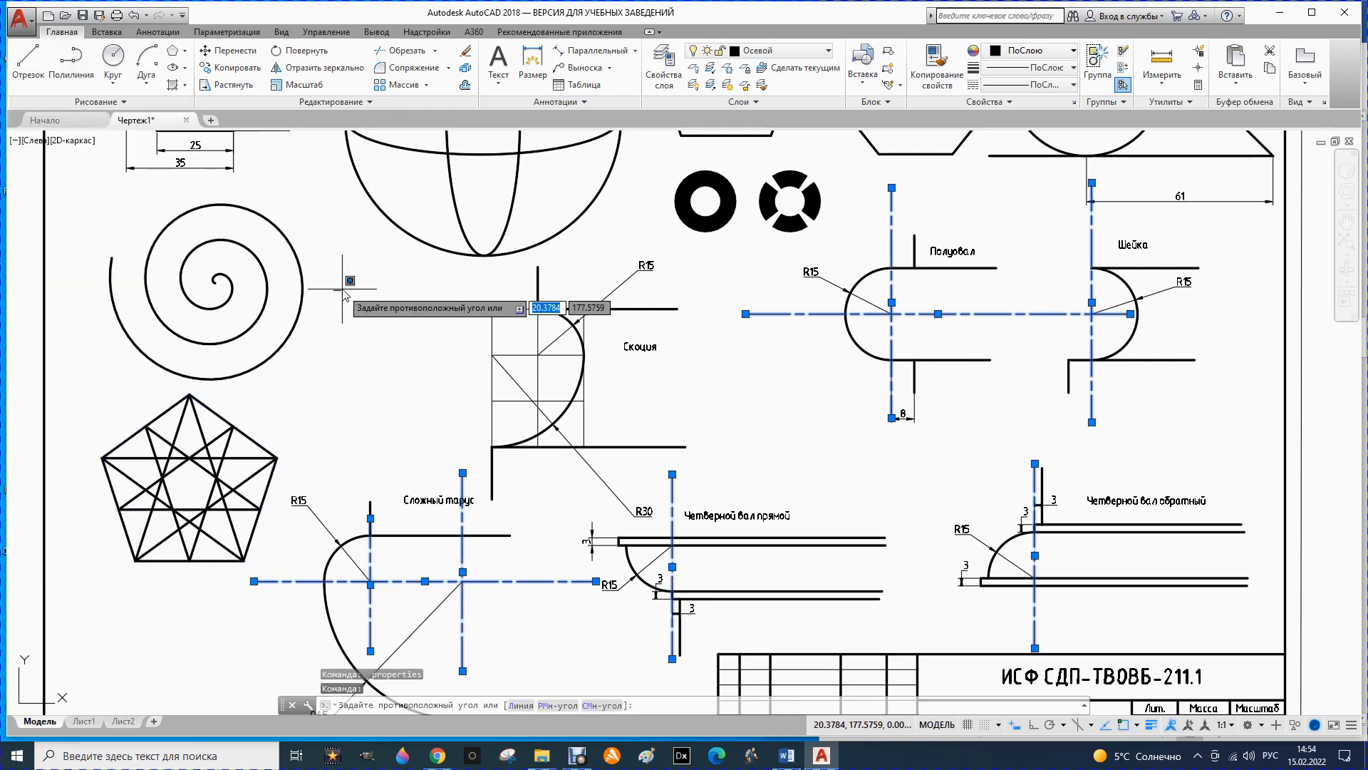
{"action": "key", "text": "Escape"}
{"action": "key", "text": "Escape"}
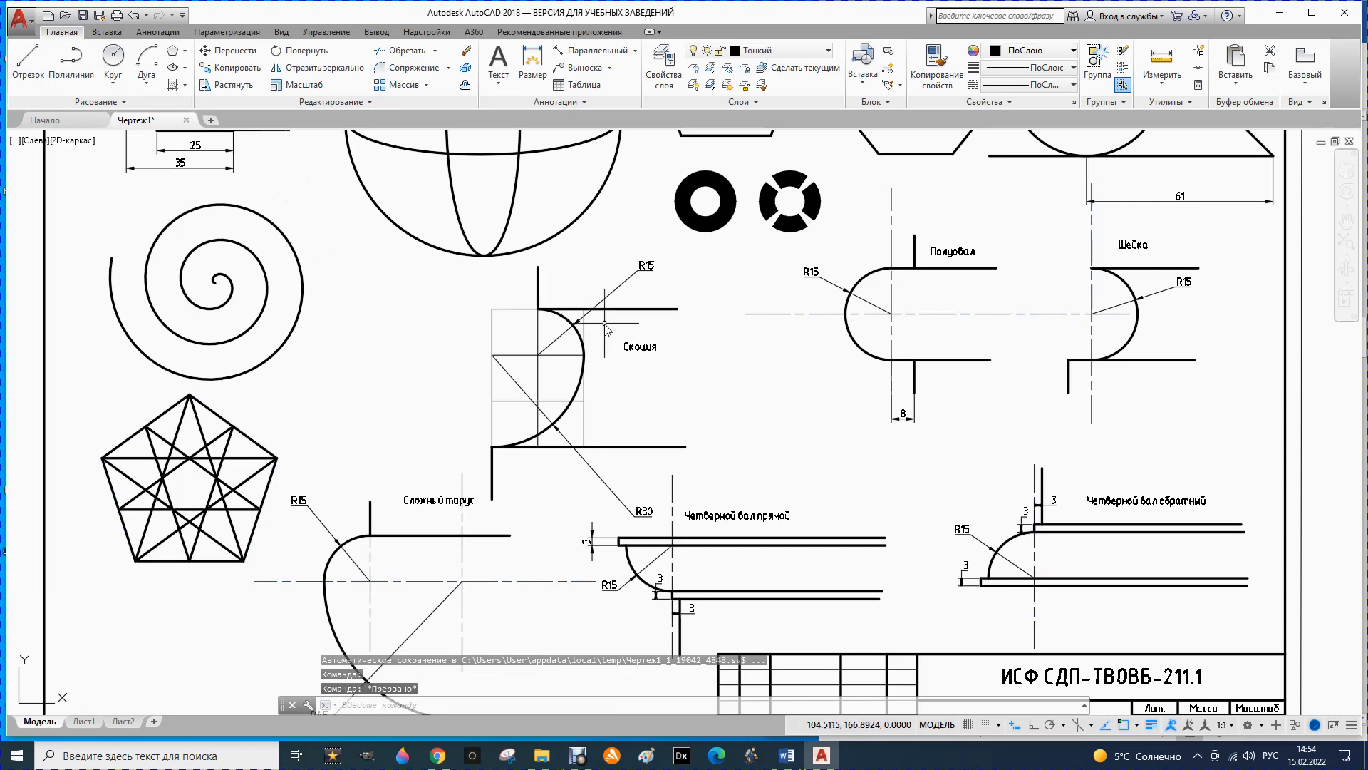
{"action": "scroll", "coordinate": [620, 329], "scroll_direction": "down", "scroll_amount": 2}
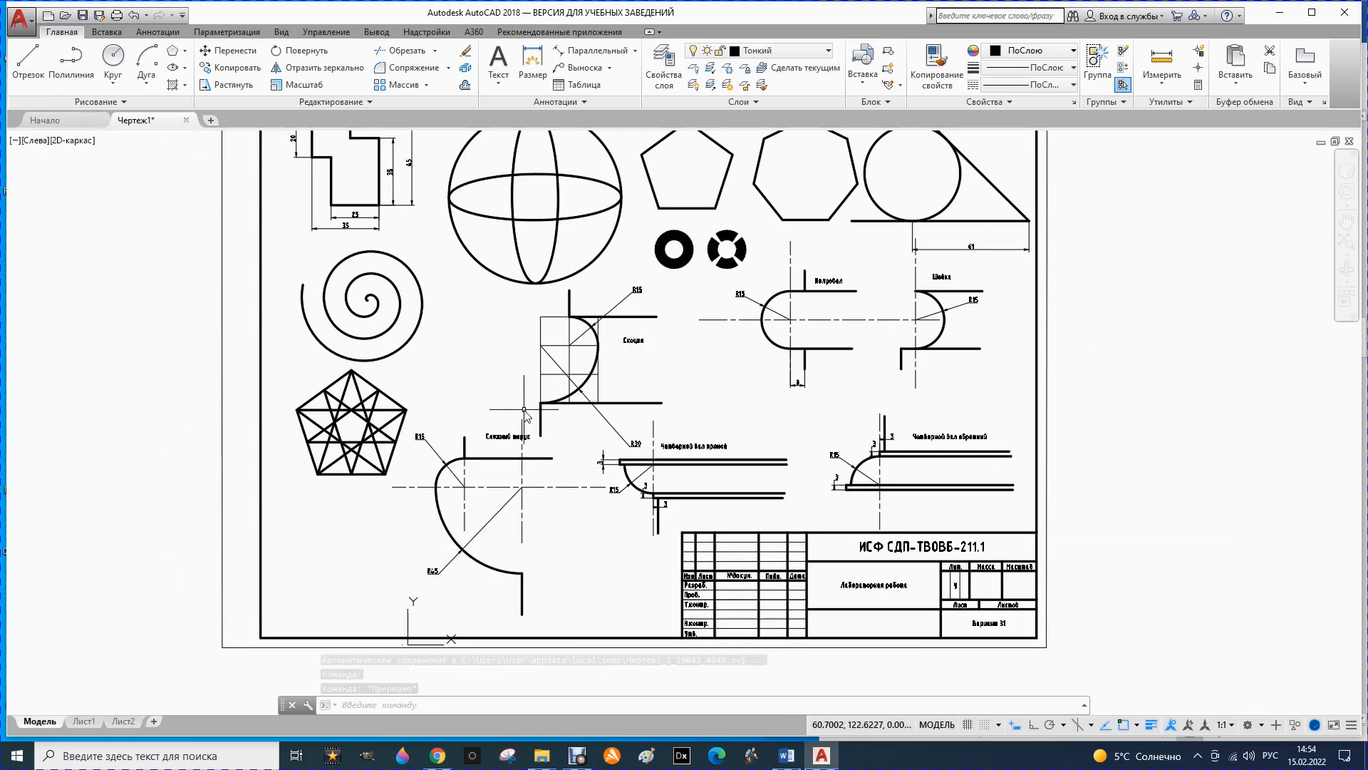
- Switch to the Word assignment document, check the title of laboratory work 1 and the sample title block, and close the document
{"action": "left_click", "coordinate": [785, 757]}
{"action": "scroll", "coordinate": [1141, 203], "scroll_direction": "up", "scroll_amount": 15}
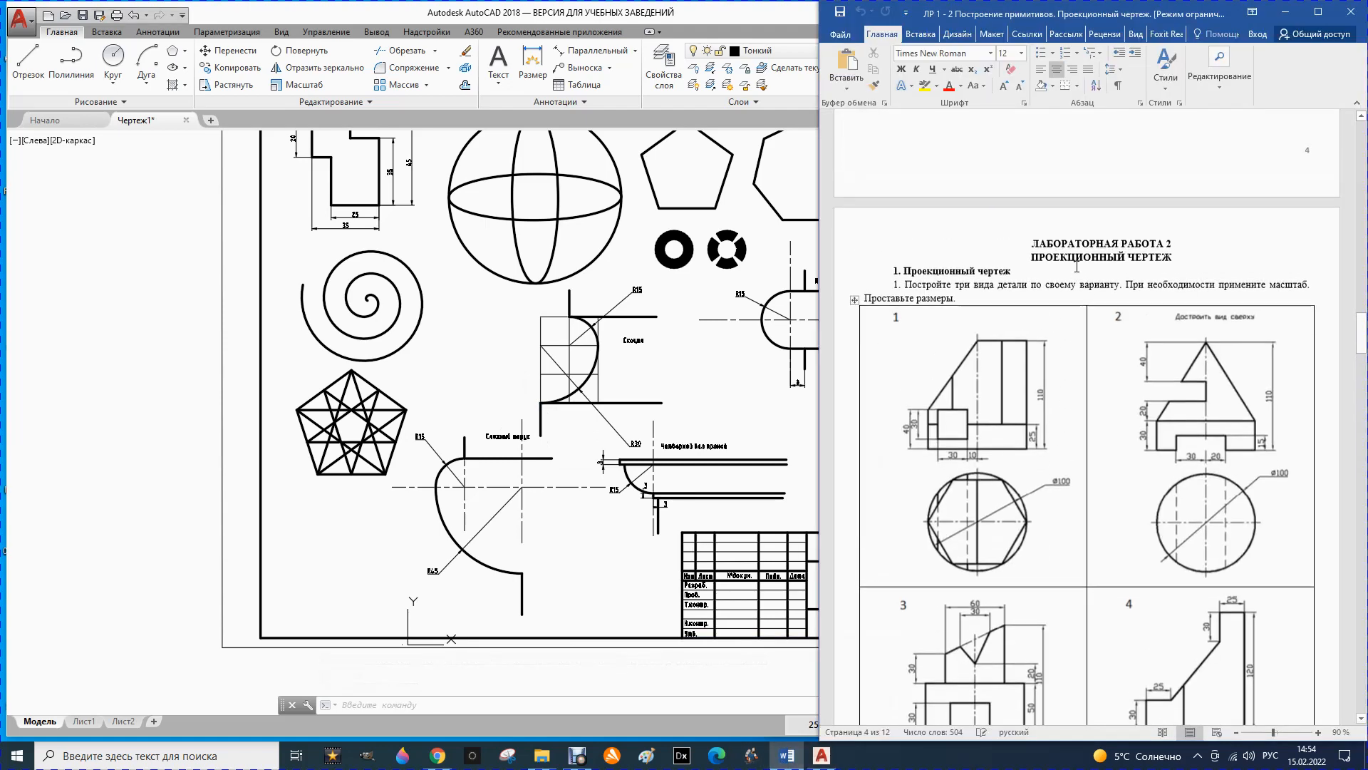
{"action": "scroll", "coordinate": [1096, 259], "scroll_direction": "up", "scroll_amount": 18}
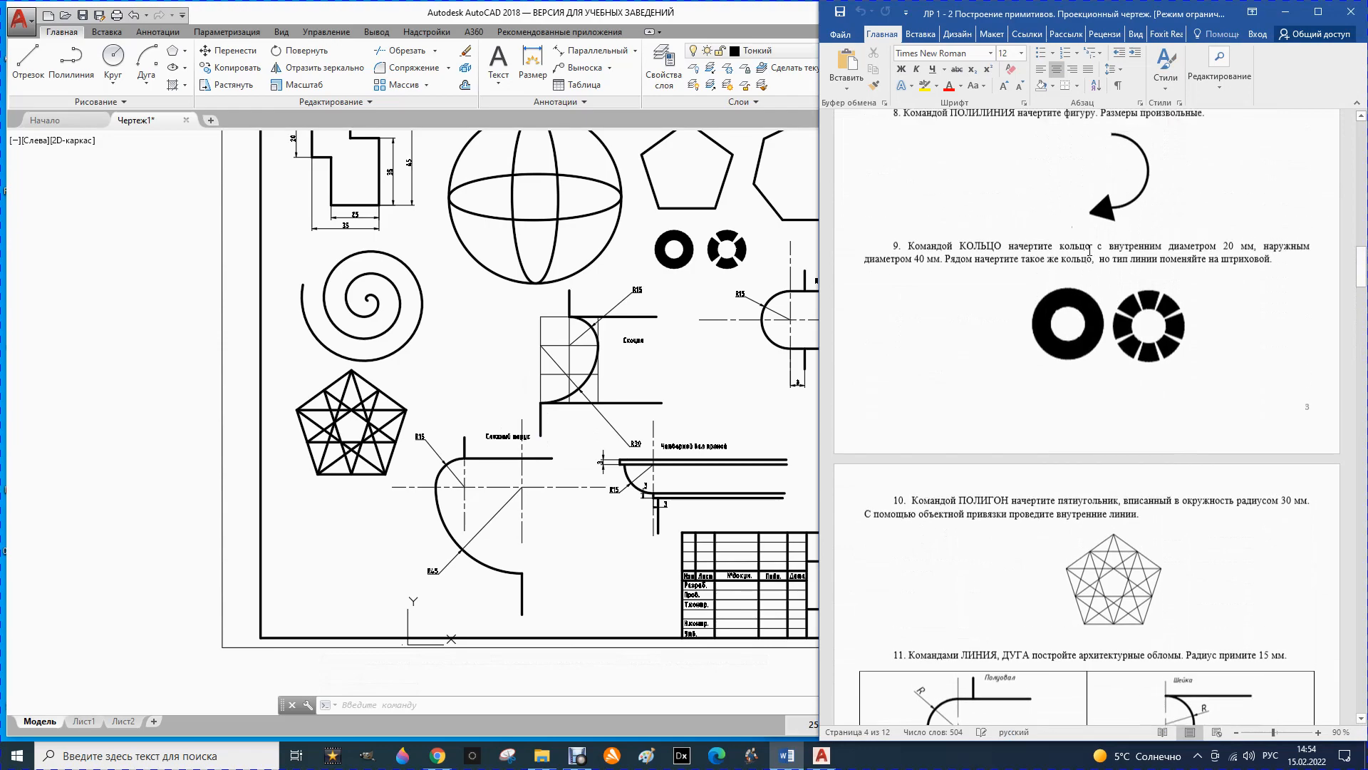
{"action": "scroll", "coordinate": [1076, 242], "scroll_direction": "up", "scroll_amount": 15}
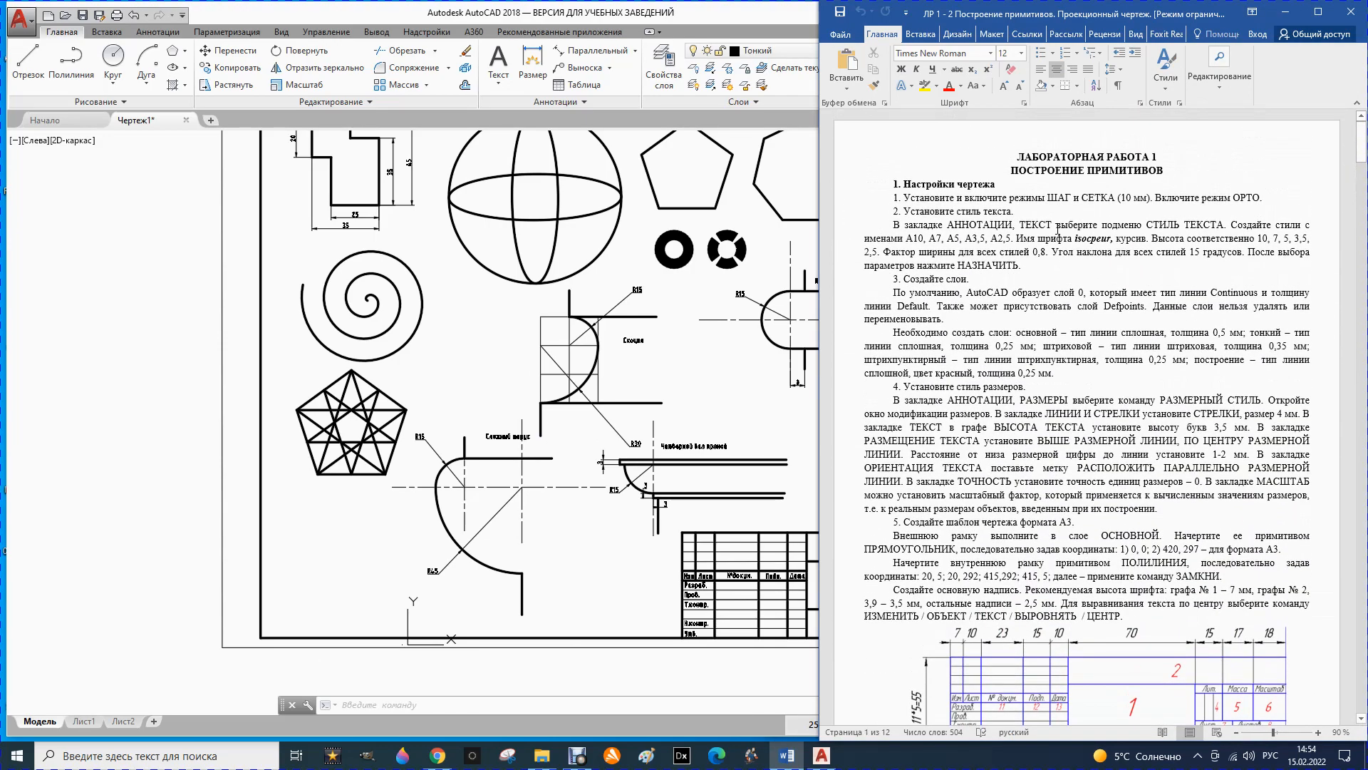
{"action": "scroll", "coordinate": [1191, 195], "scroll_direction": "down", "scroll_amount": 3}
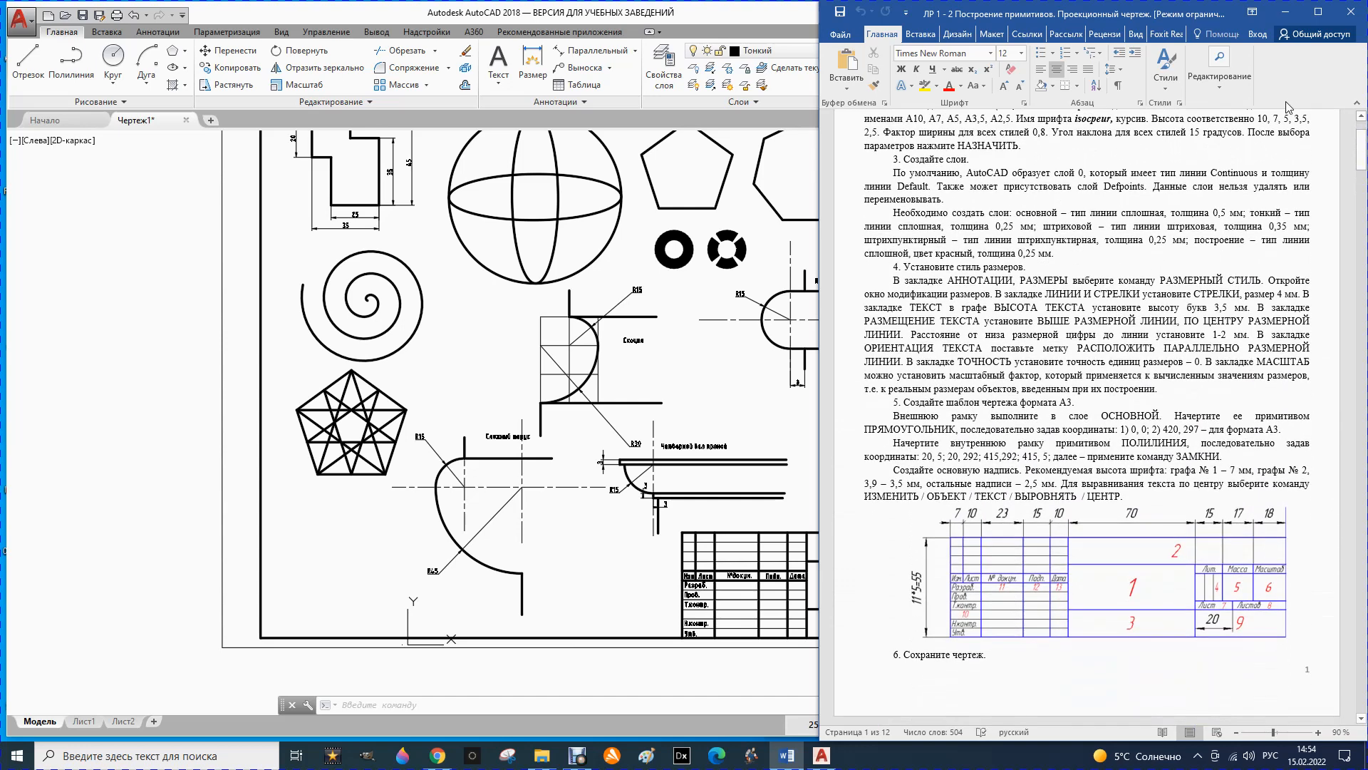
{"action": "left_click", "coordinate": [1352, 10]}
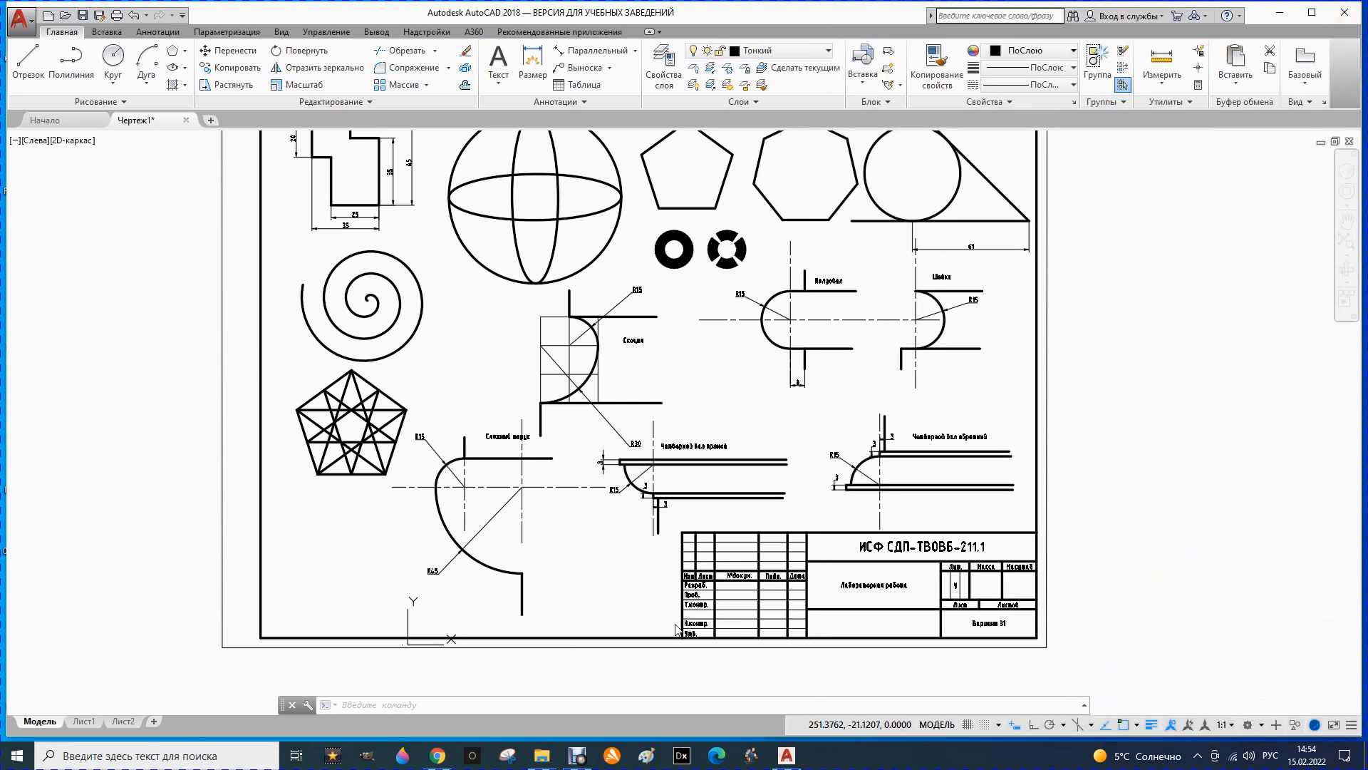
- Extend the "Лабораторная работа" text in the title block with "№1" and add a second line reading "Построение примитивов"
{"action": "scroll", "coordinate": [874, 624], "scroll_direction": "up", "scroll_amount": 5}
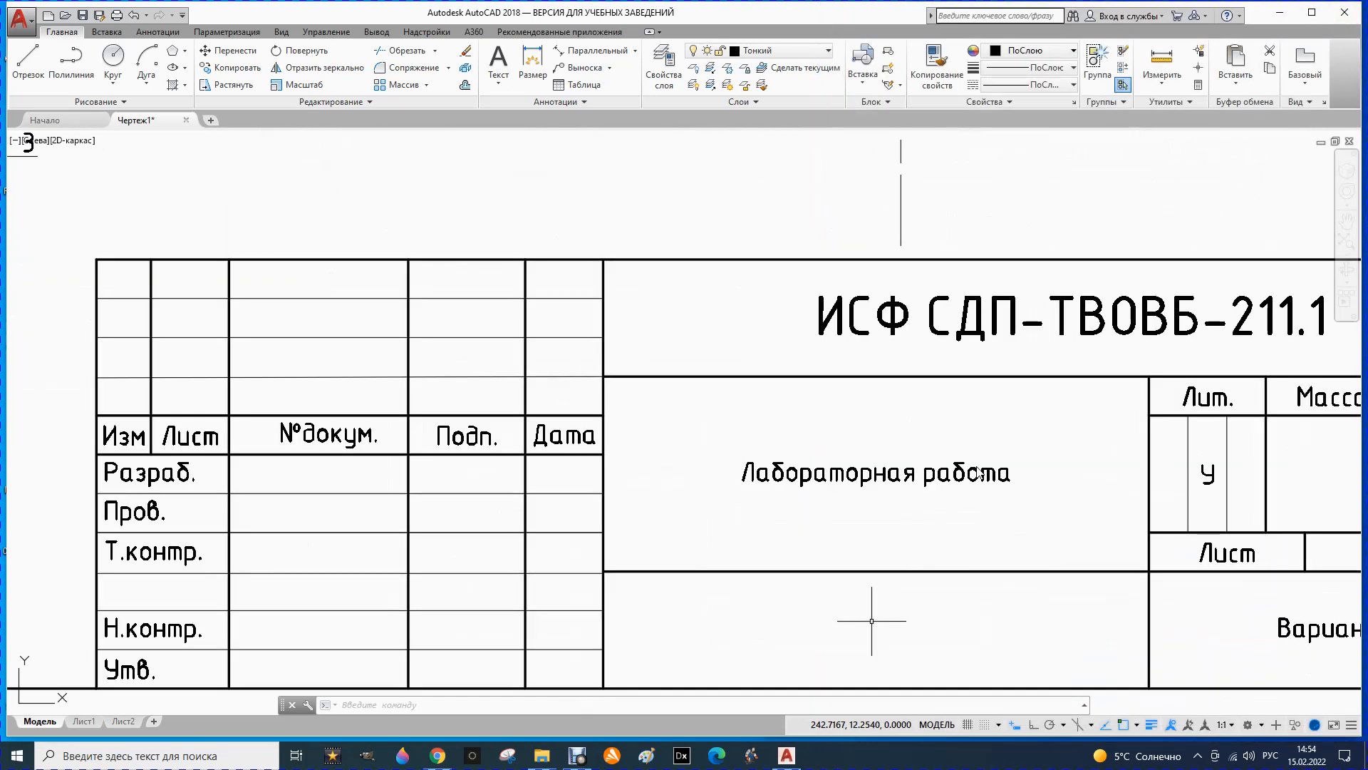
{"action": "double_click", "coordinate": [1008, 476]}
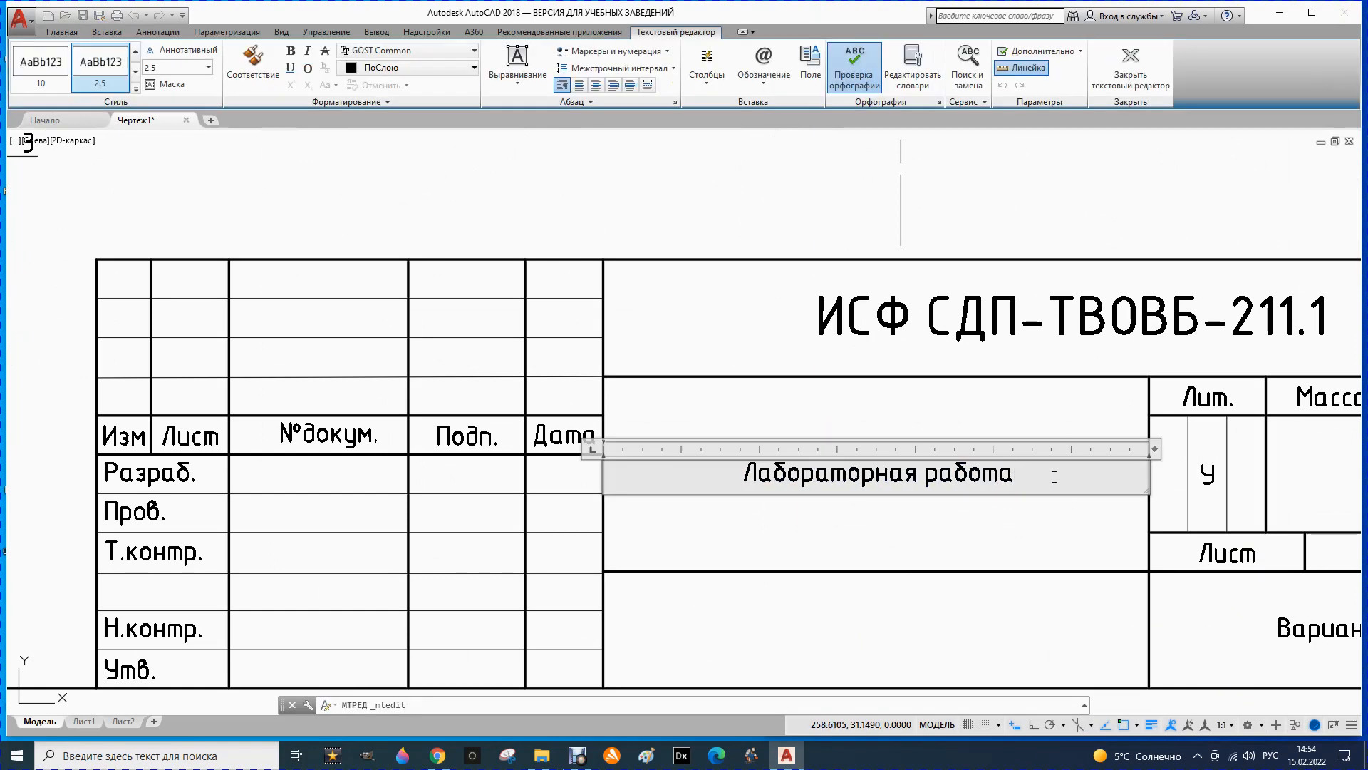
{"action": "type", "text": "№1"}
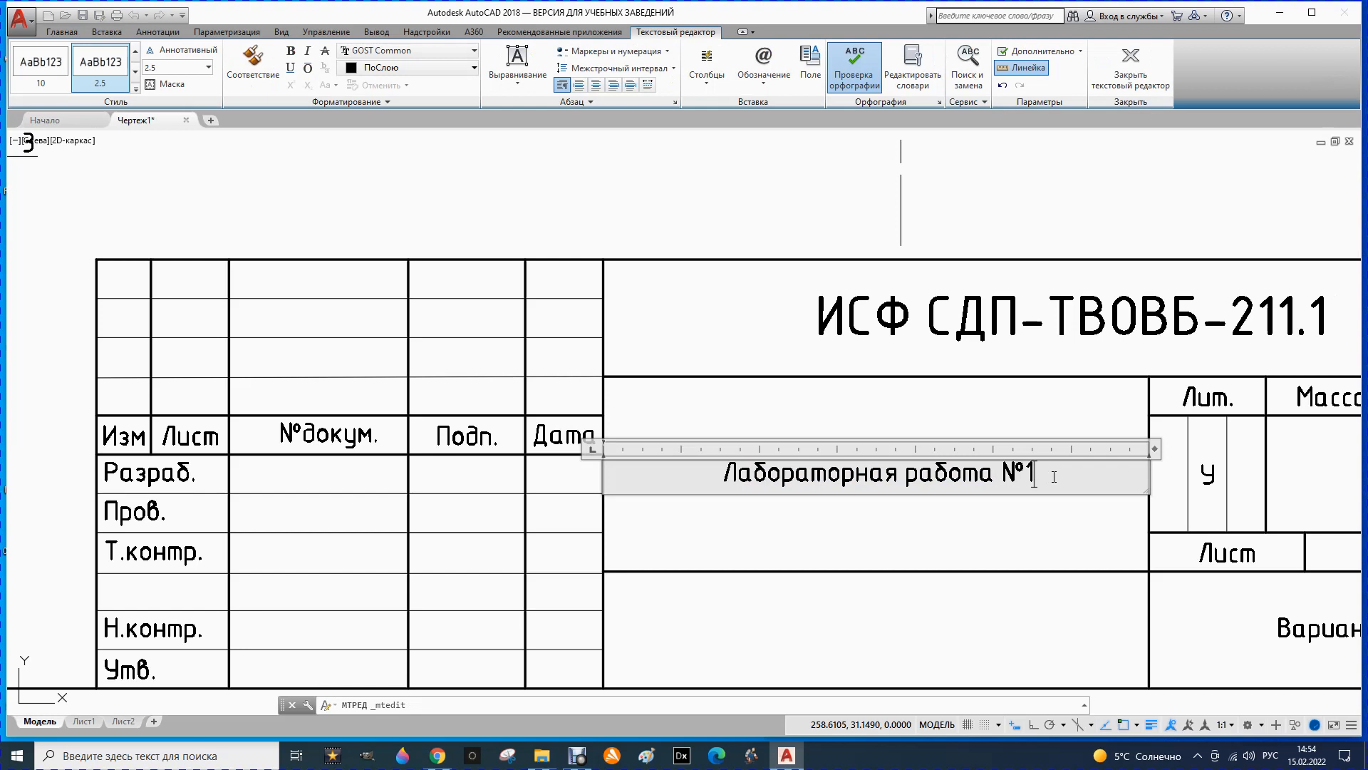
{"action": "key", "text": "Return"}
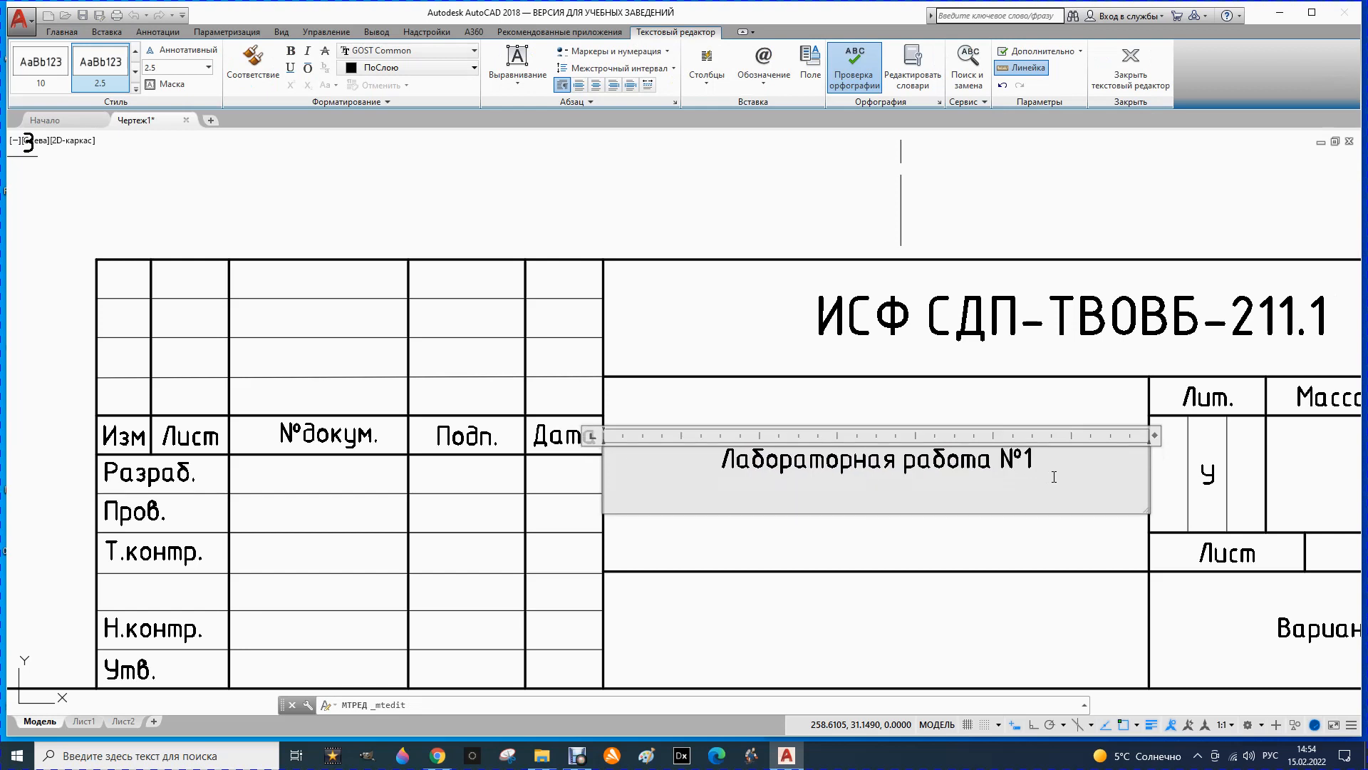
{"action": "type", "text": "Построение п"}
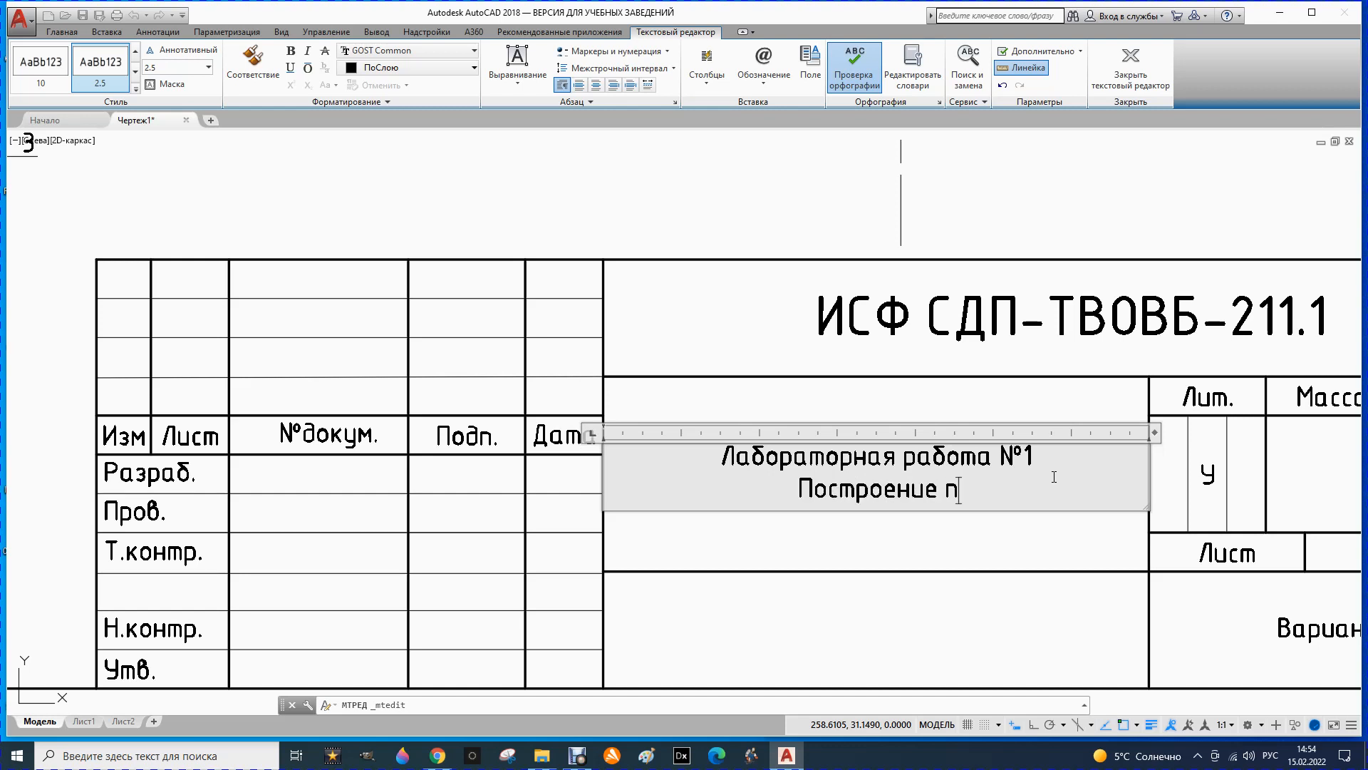
{"action": "type", "text": "римитиво"}
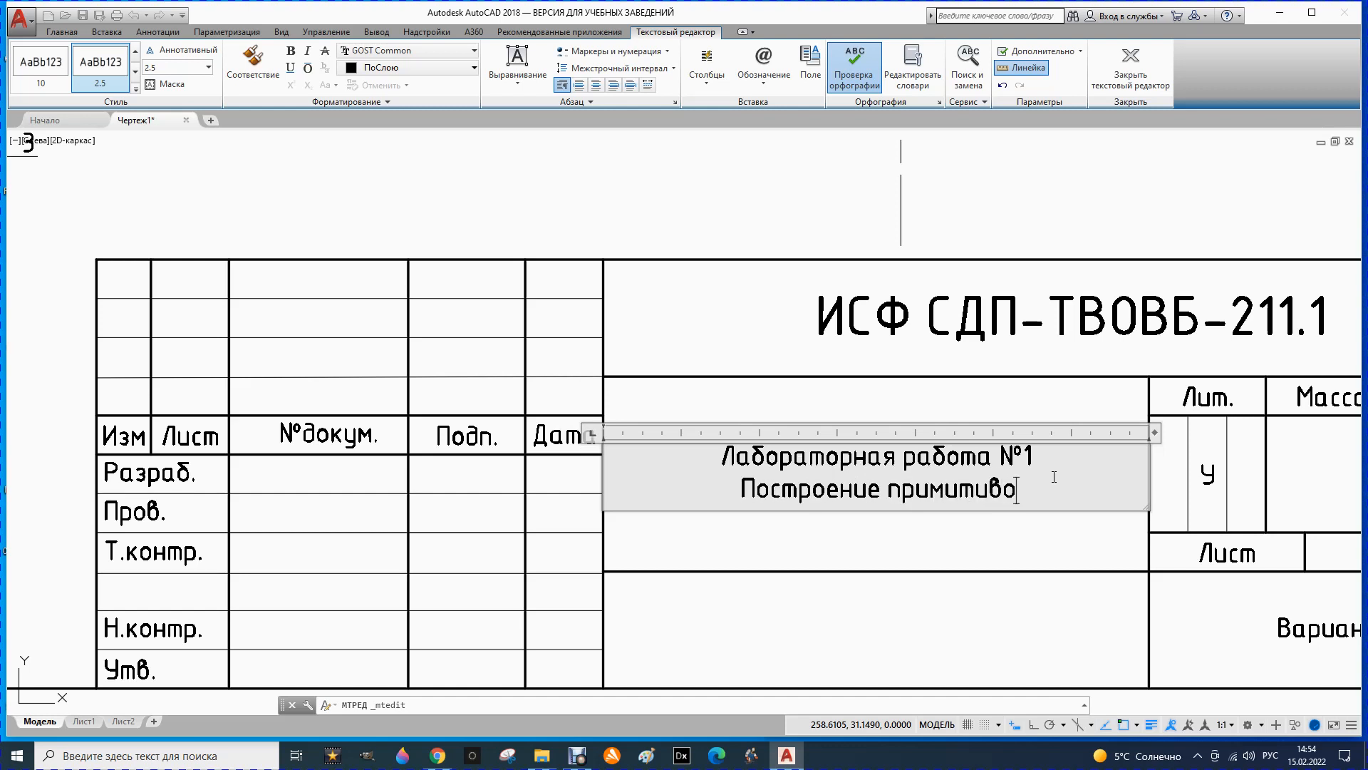
{"action": "type", "text": "в"}
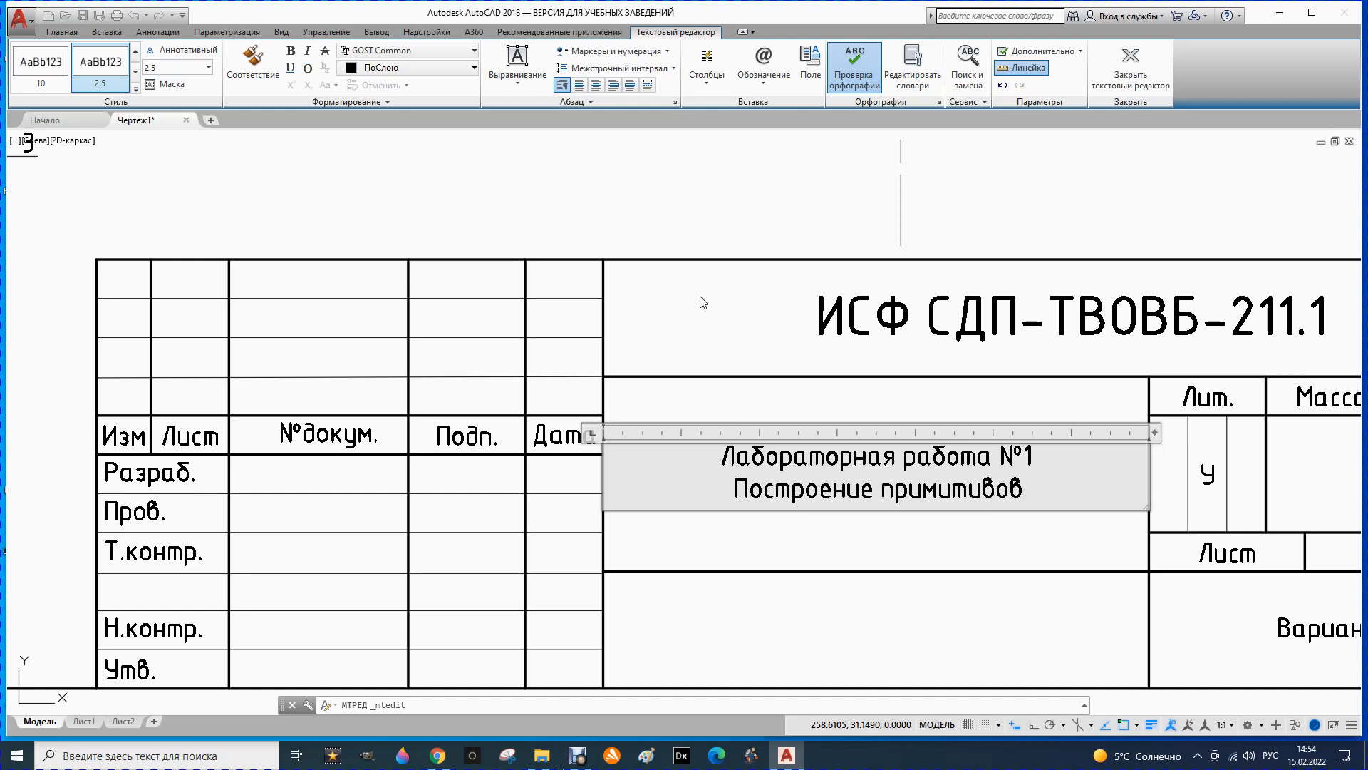
{"action": "left_click", "coordinate": [706, 208]}
{"action": "scroll", "coordinate": [737, 290], "scroll_direction": "down", "scroll_amount": 4}
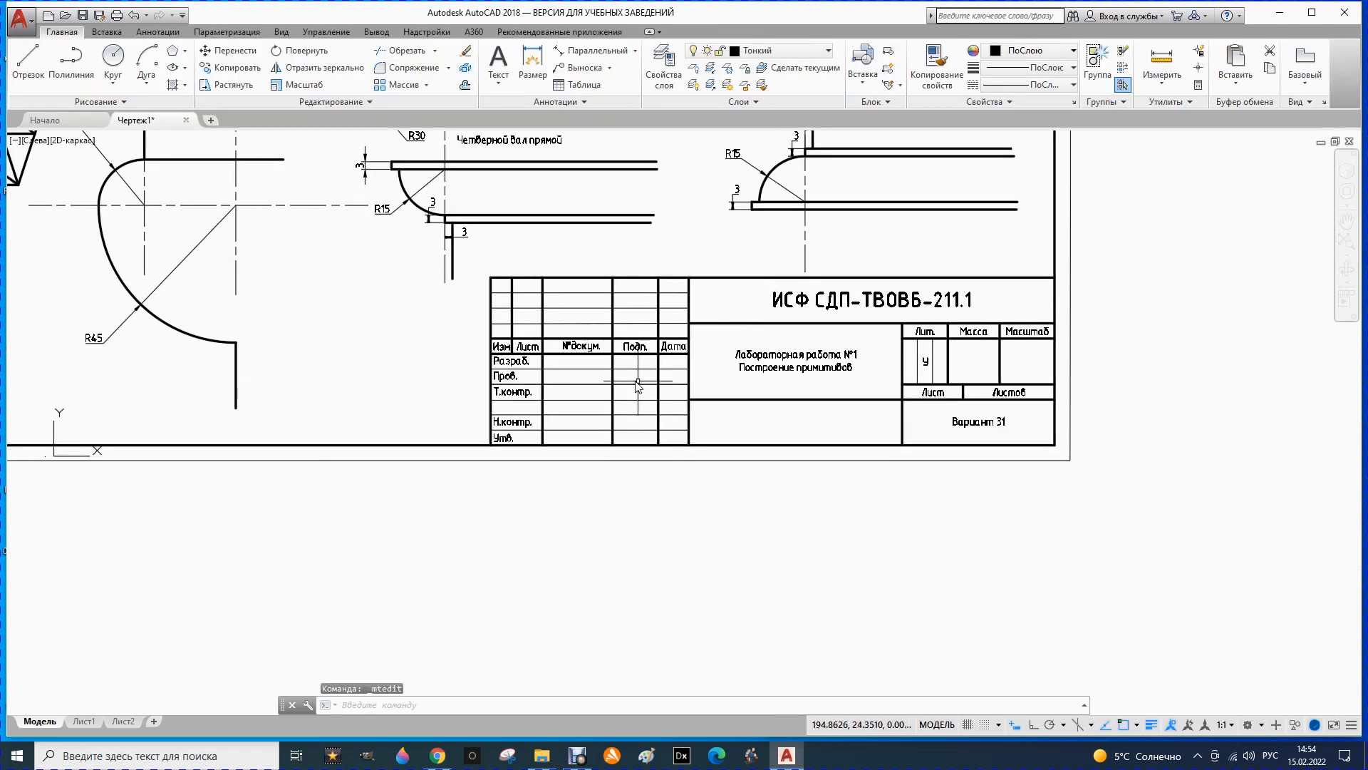
- Add multiline text "1:1" in text style 2.5 across the empty cell below "Масштаб" in the title block
{"action": "left_click", "coordinate": [158, 31]}
{"action": "left_click", "coordinate": [81, 91]}
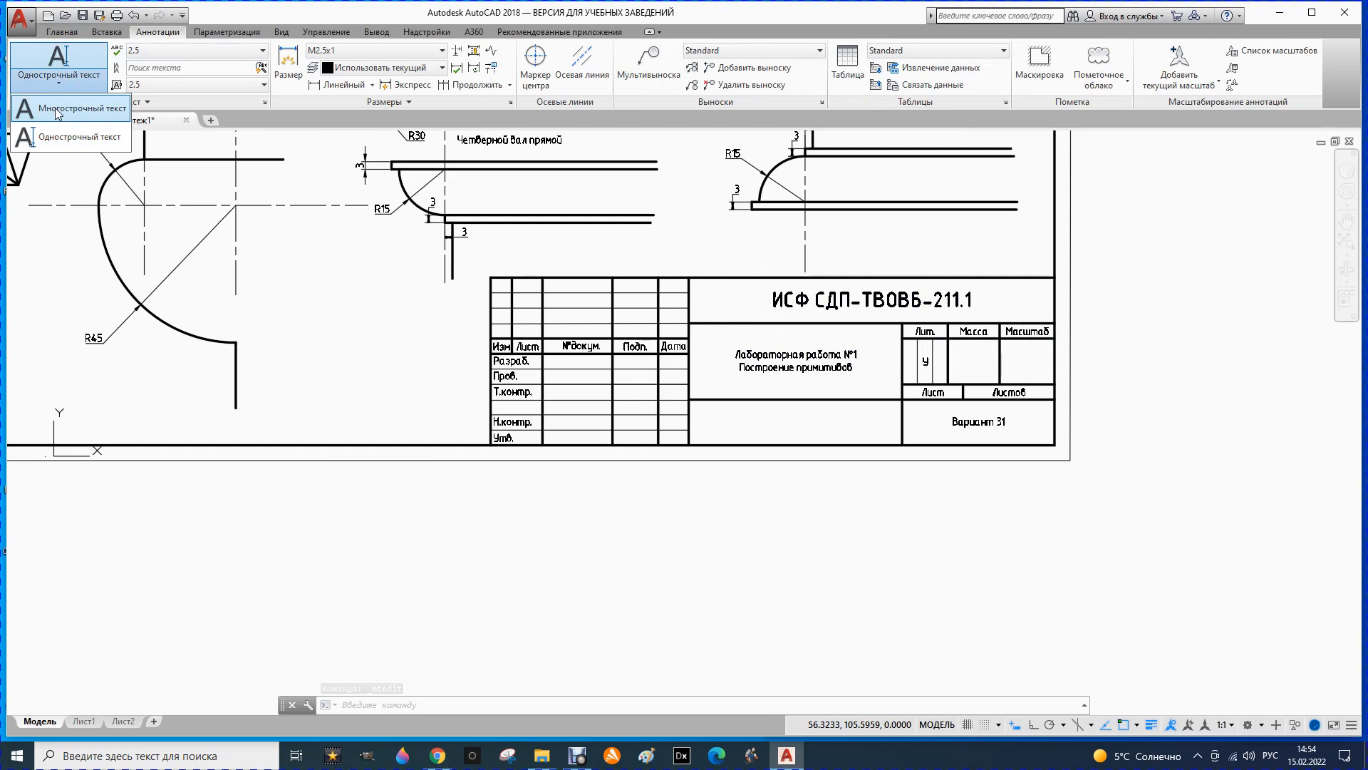
{"action": "left_click", "coordinate": [58, 110]}
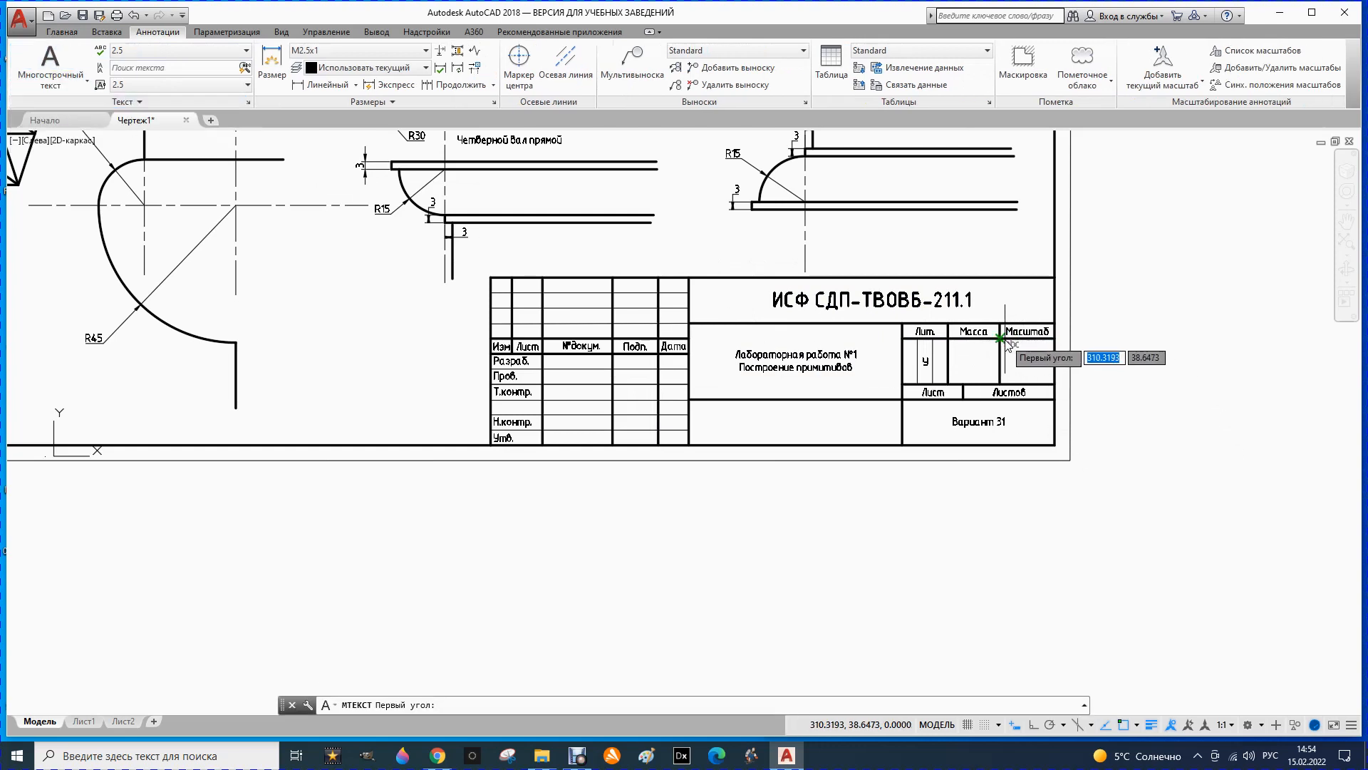
{"action": "left_click", "coordinate": [246, 49]}
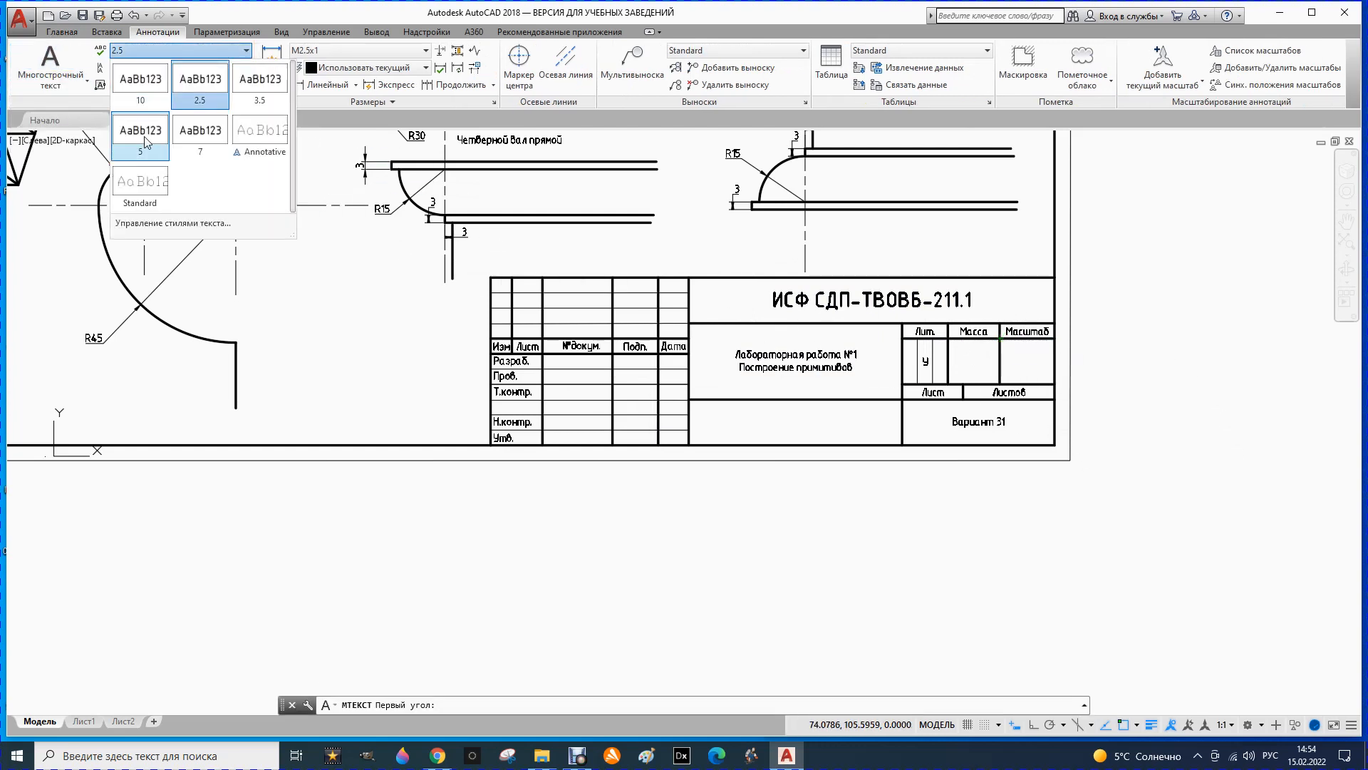
{"action": "left_click", "coordinate": [201, 82]}
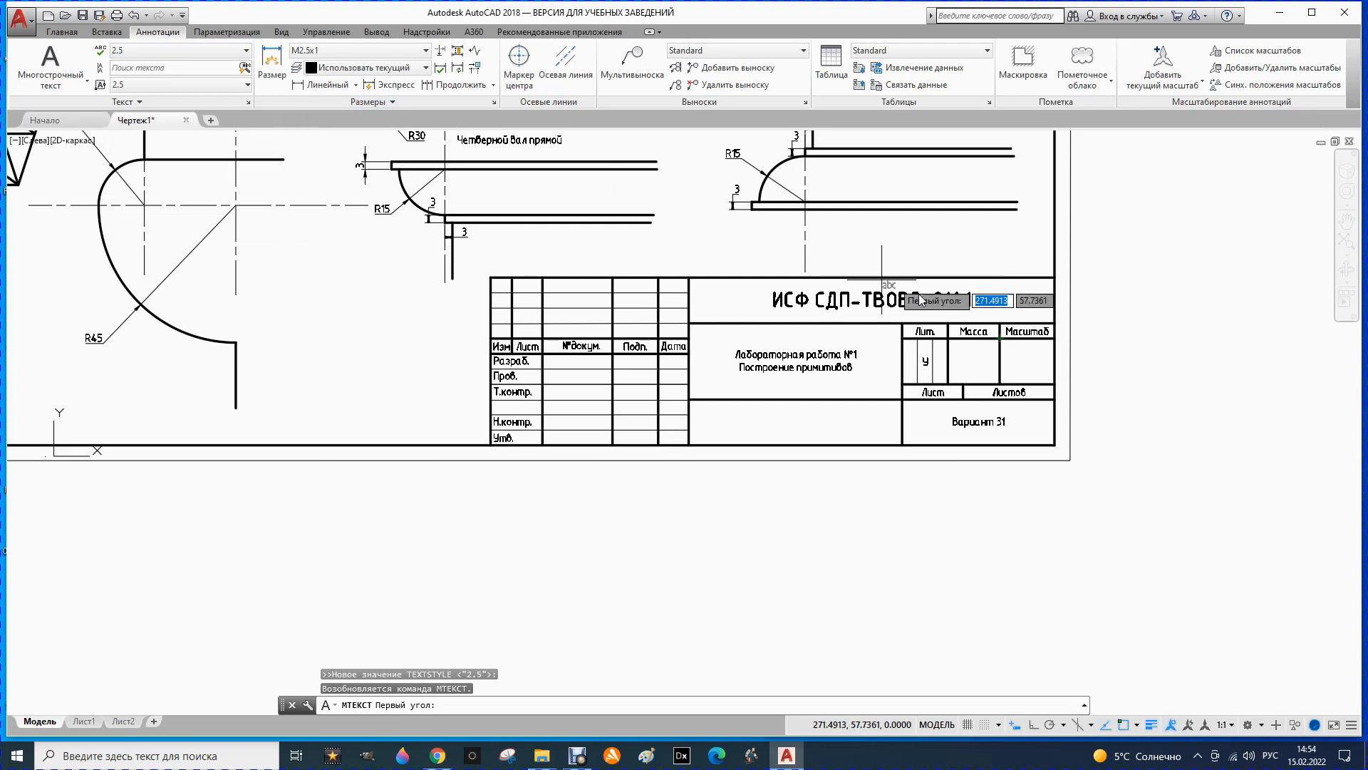
{"action": "left_click", "coordinate": [1002, 340]}
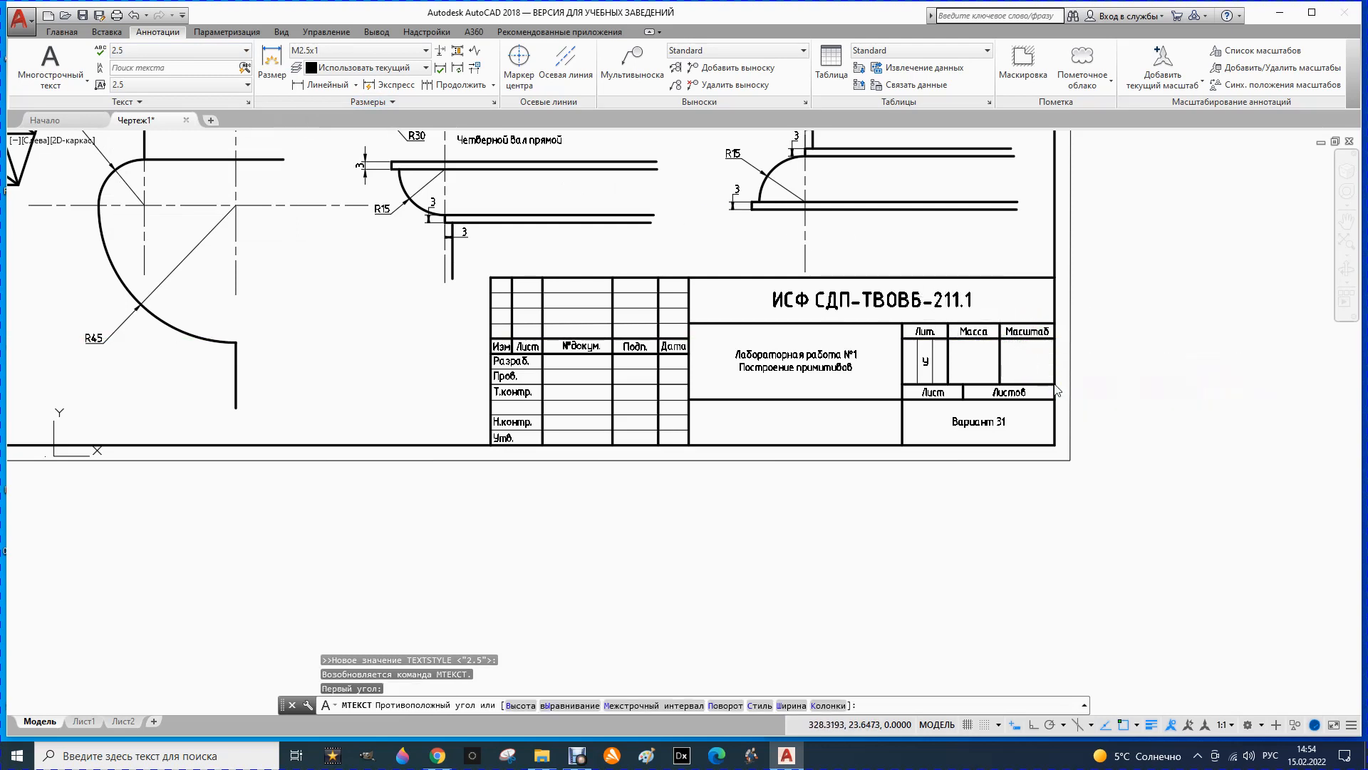
{"action": "left_click", "coordinate": [1057, 391]}
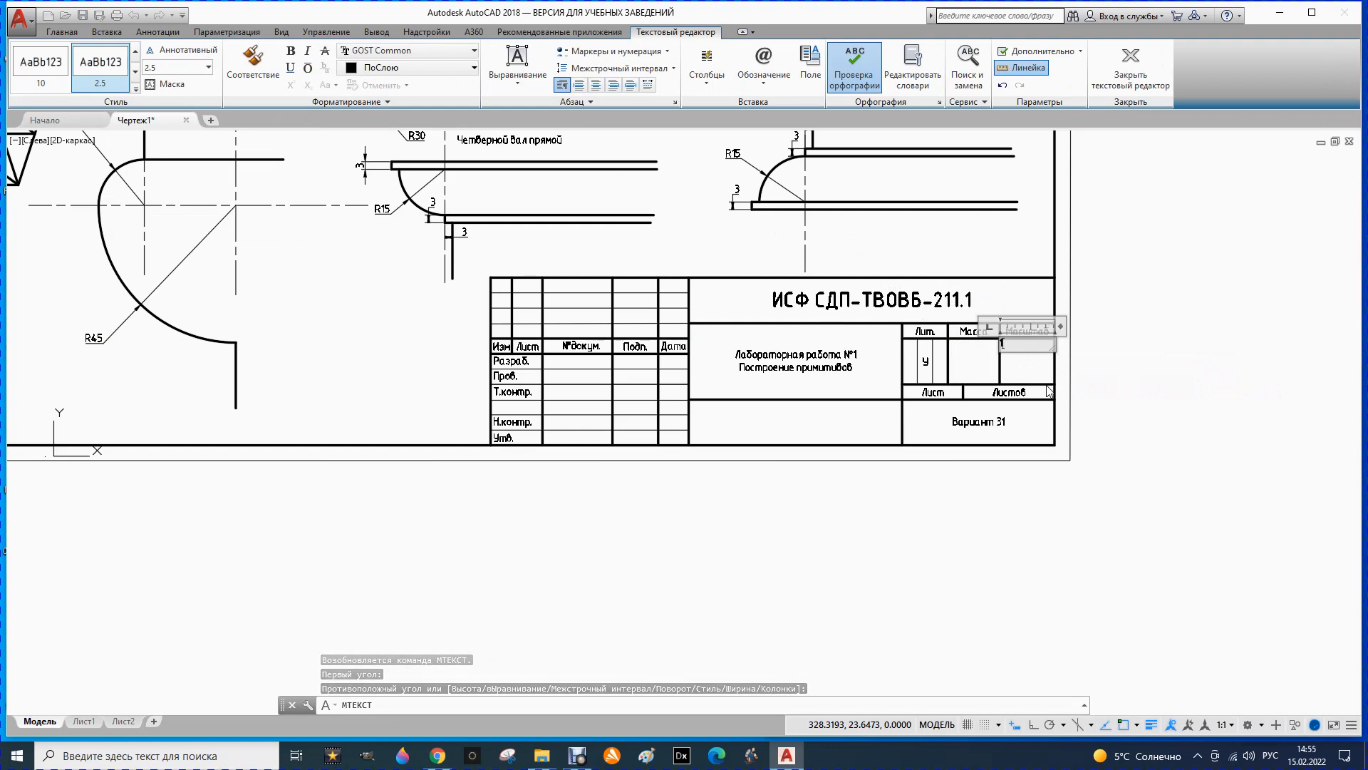
{"action": "type", "text": "1:1"}
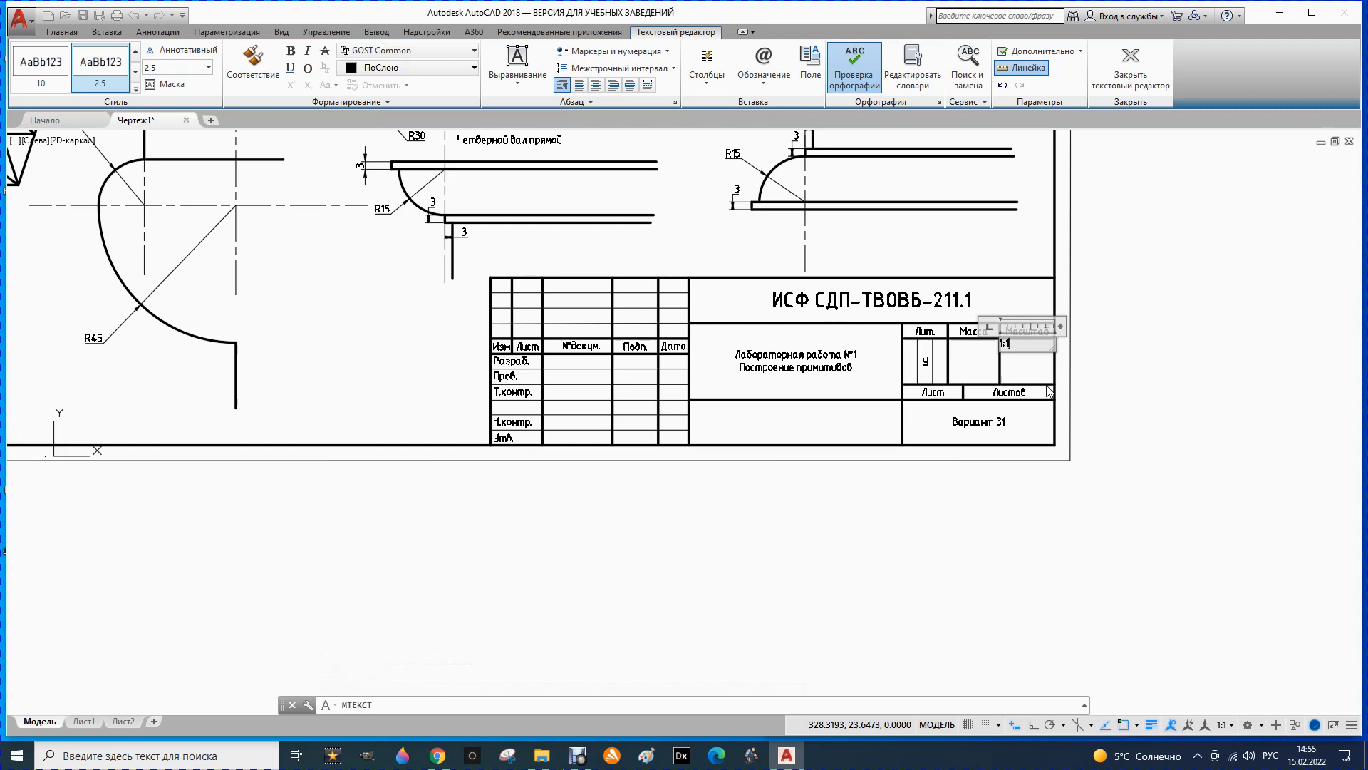
- Justify the "1:1" scale text middle-centre (Середина по центру) within its cell and finish the text editing
{"action": "left_click", "coordinate": [518, 65]}
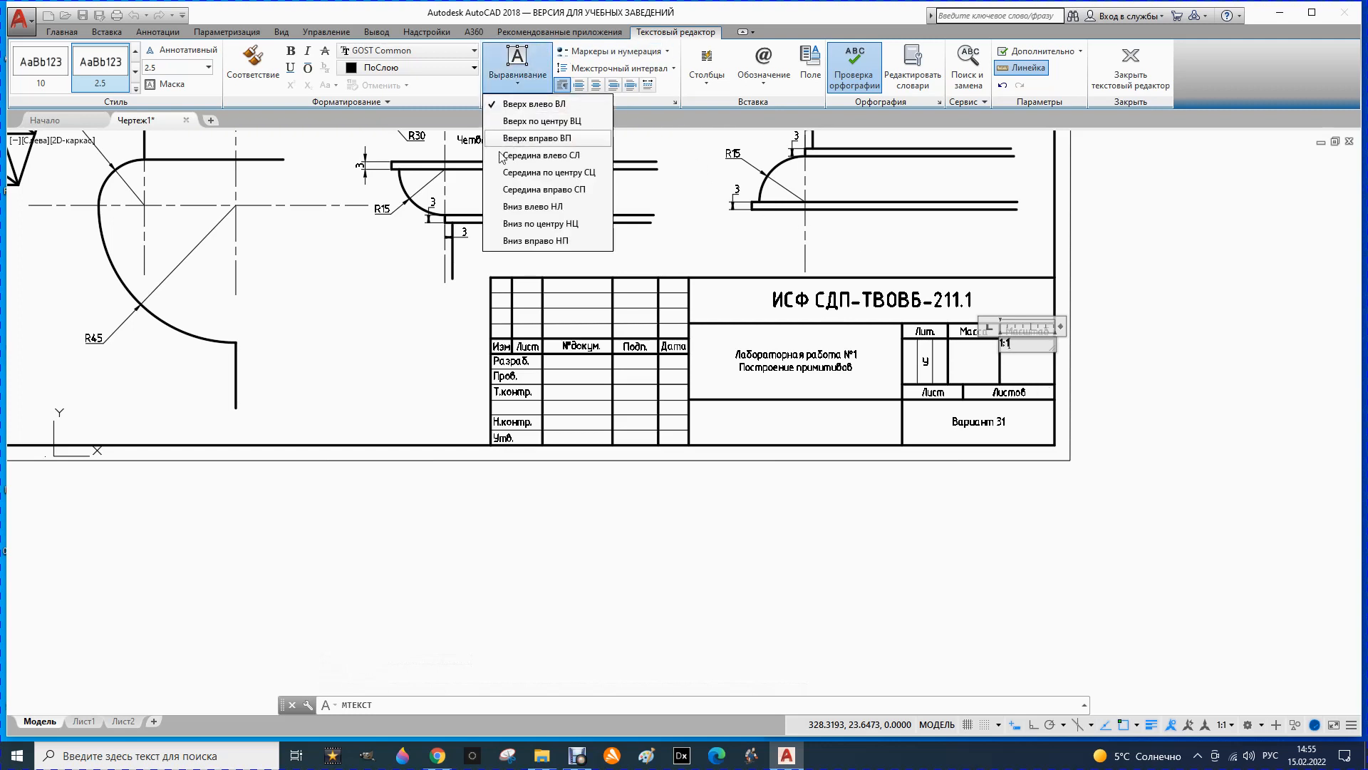
{"action": "left_click", "coordinate": [536, 191]}
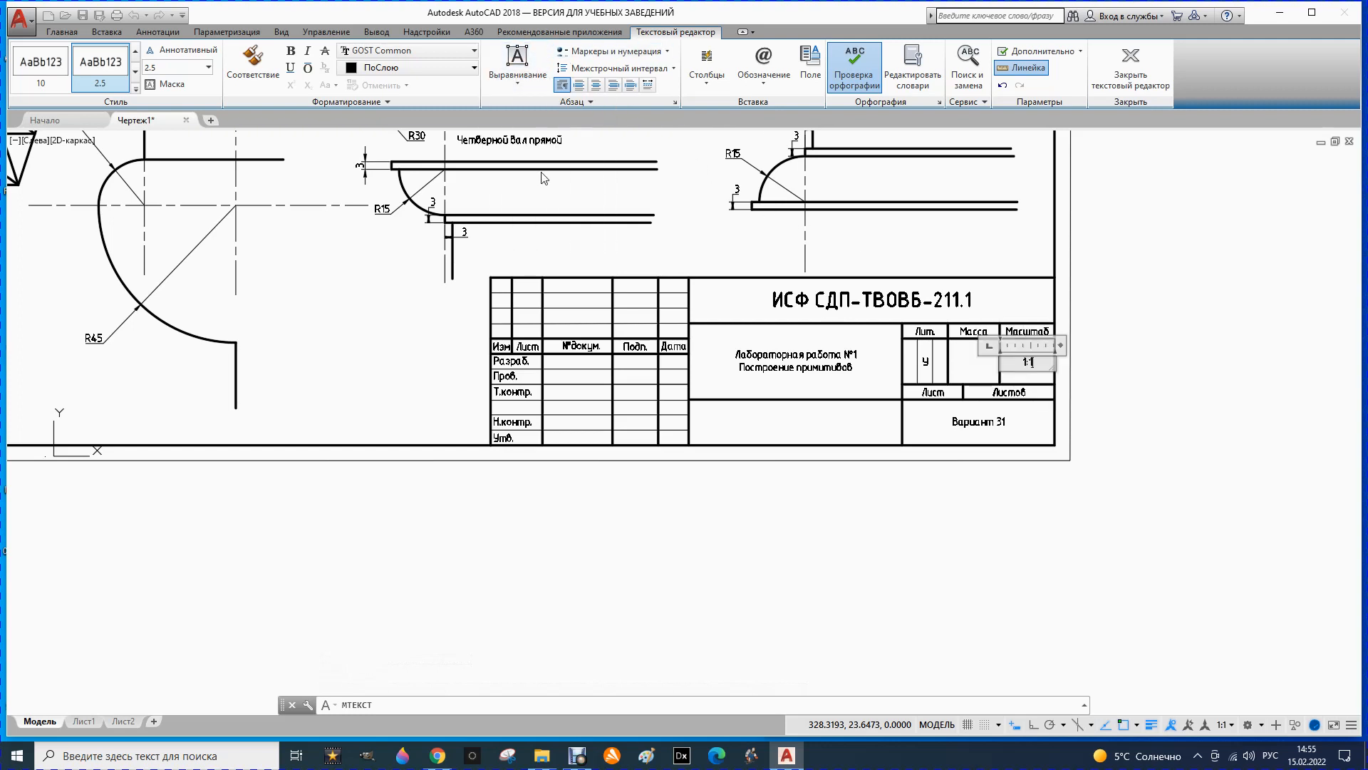
{"action": "left_click", "coordinate": [700, 506]}
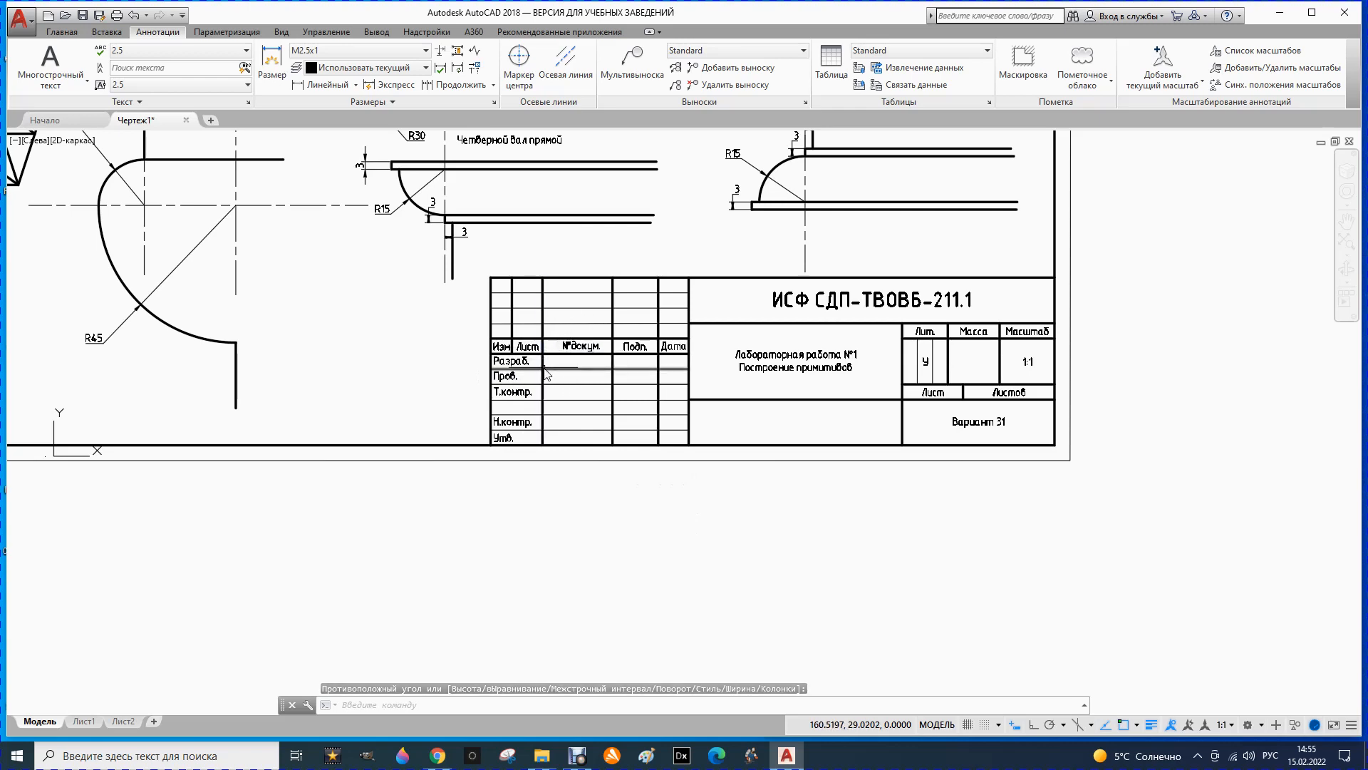
{"action": "scroll", "coordinate": [917, 519], "scroll_direction": "down", "scroll_amount": 6}
{"action": "scroll", "coordinate": [864, 419], "scroll_direction": "up", "scroll_amount": 4}
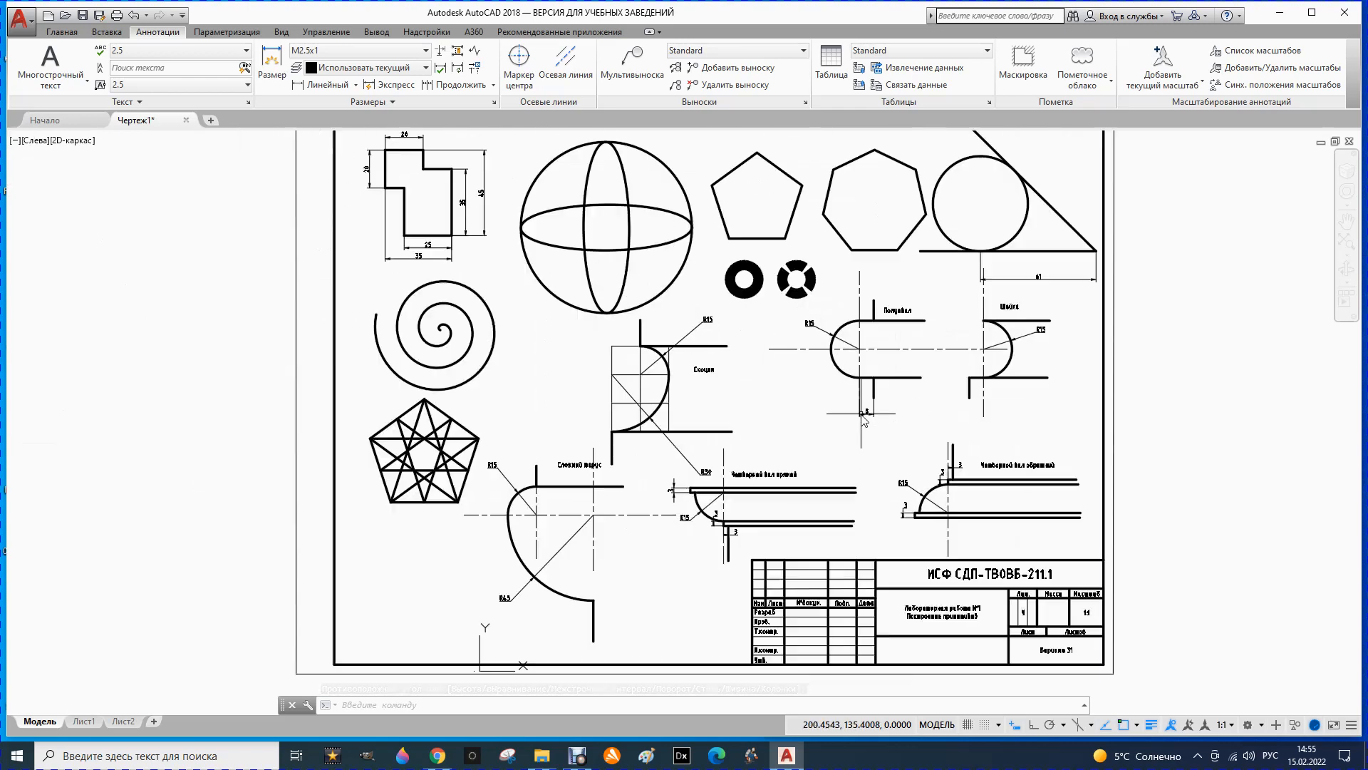